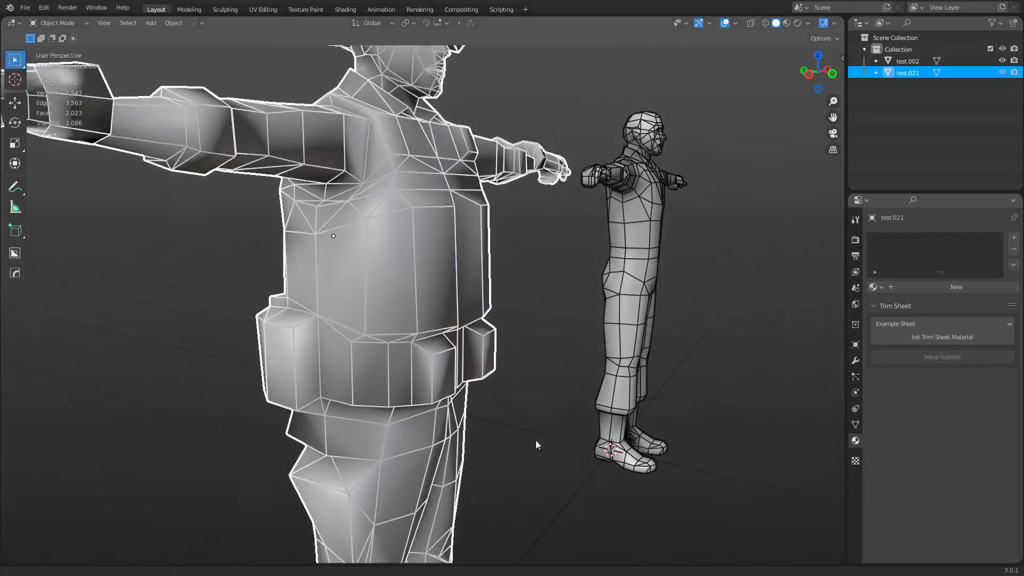
Inspect the soldier in Edit Mode, growing a selection over the belt pouch, then return to Object Mode.
{"action": "middle_click_drag", "start_coordinate": [533, 406], "coordinate": [489, 393]}
{"action": "key", "text": "ctrl+Tab"}
{"action": "left_click", "coordinate": [495, 394]}
{"action": "left_click", "coordinate": [382, 332]}
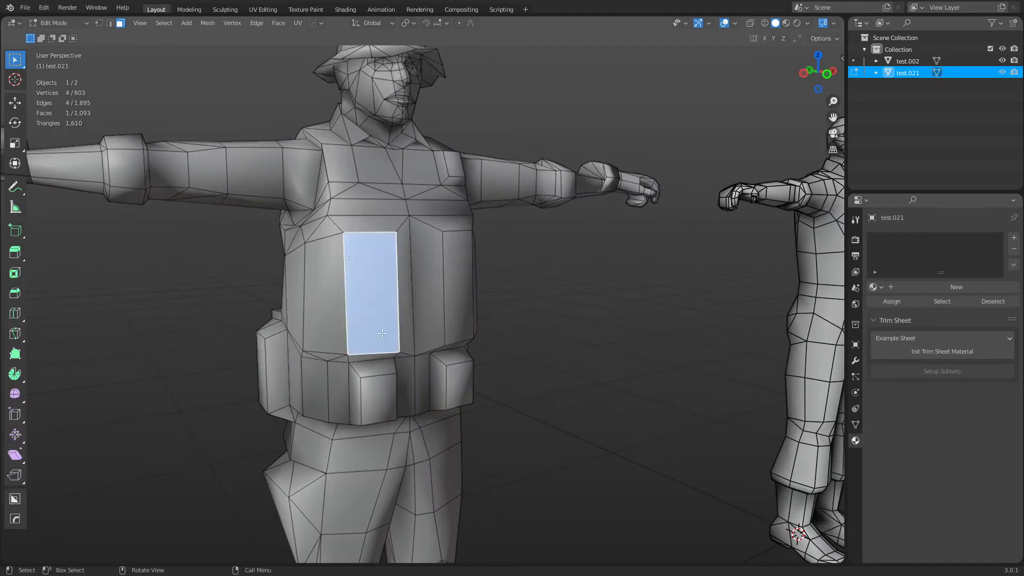
{"action": "left_click", "coordinate": [384, 377]}
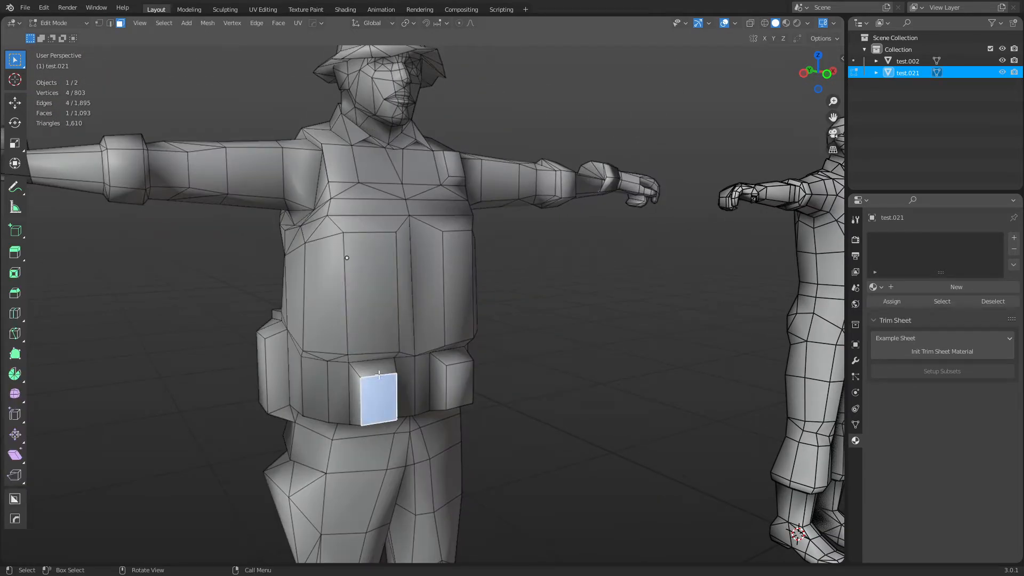
{"action": "middle_click_drag", "start_coordinate": [392, 371], "coordinate": [329, 353]}
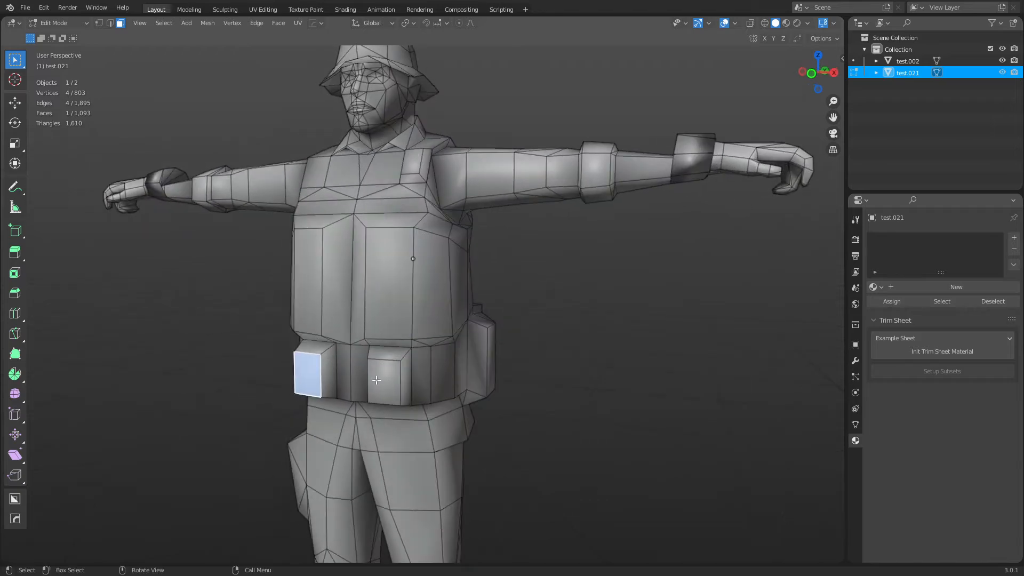
{"action": "key", "text": "ctrl+KP_Add"}
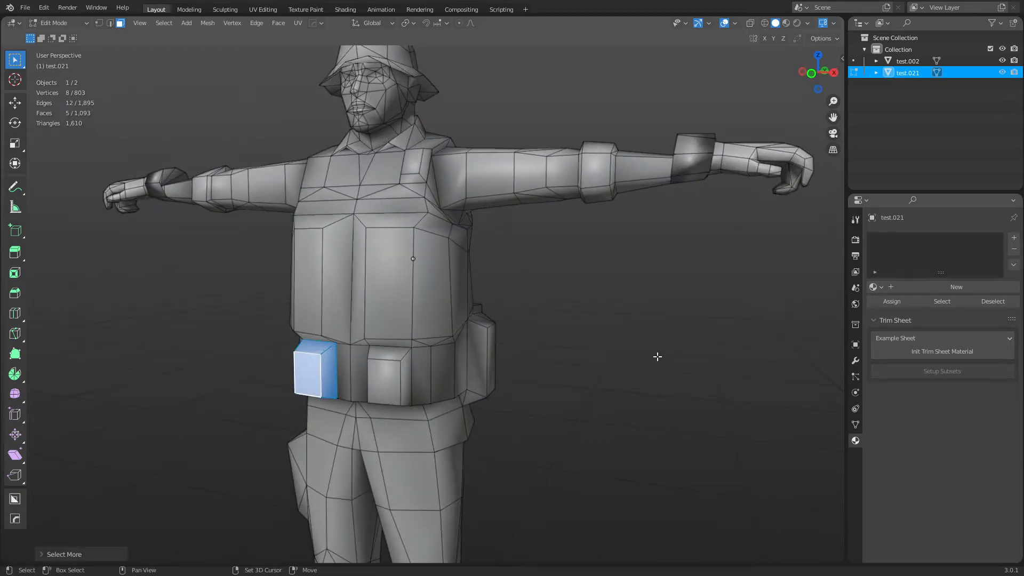
{"action": "middle_click_drag", "start_coordinate": [658, 357], "coordinate": [401, 320], "text": "shift"}
{"action": "scroll", "coordinate": [533, 353], "scroll_direction": "down", "scroll_amount": 3}
{"action": "middle_click_drag", "start_coordinate": [504, 288], "coordinate": [398, 338], "text": "shift"}
{"action": "key", "text": "ctrl+Tab"}
{"action": "left_click", "coordinate": [359, 341]}
Enter Edit Mode on the man figure test.002 and select edges on the thigh, knee and foot.
{"action": "left_click", "coordinate": [419, 329]}
{"action": "middle_click_drag", "start_coordinate": [444, 408], "coordinate": [428, 234], "text": "shift"}
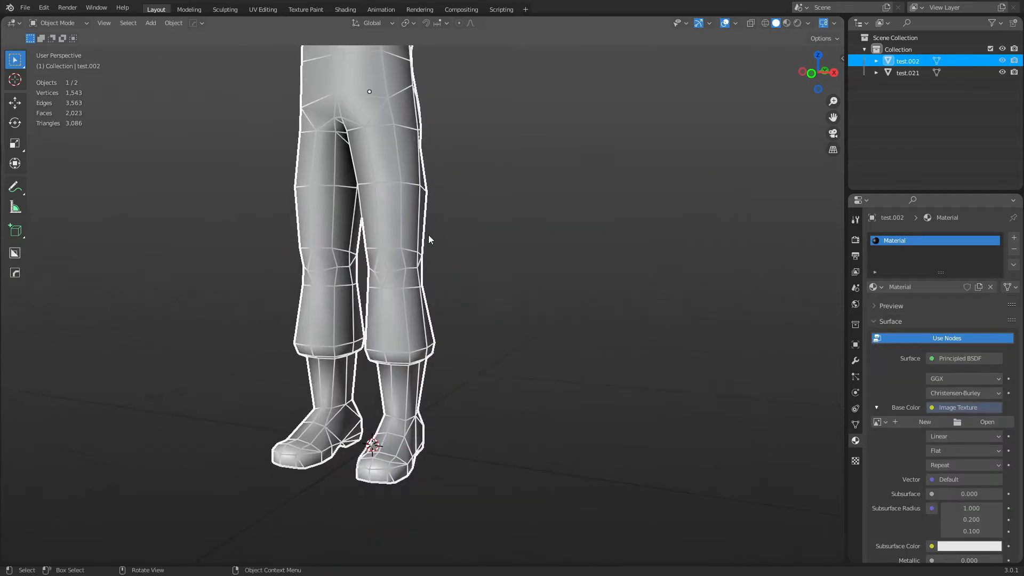
{"action": "key", "text": "Tab"}
{"action": "key", "text": "2"}
{"action": "left_click", "coordinate": [385, 190], "text": "alt"}
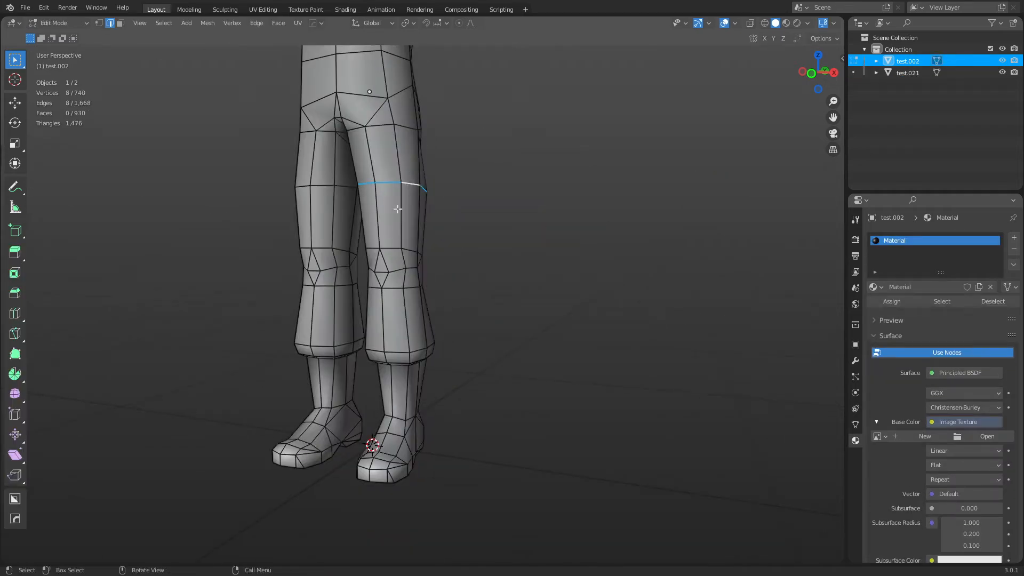
{"action": "middle_click_drag", "start_coordinate": [482, 201], "coordinate": [436, 272]}
{"action": "scroll", "coordinate": [436, 272], "scroll_direction": "up", "scroll_amount": 4}
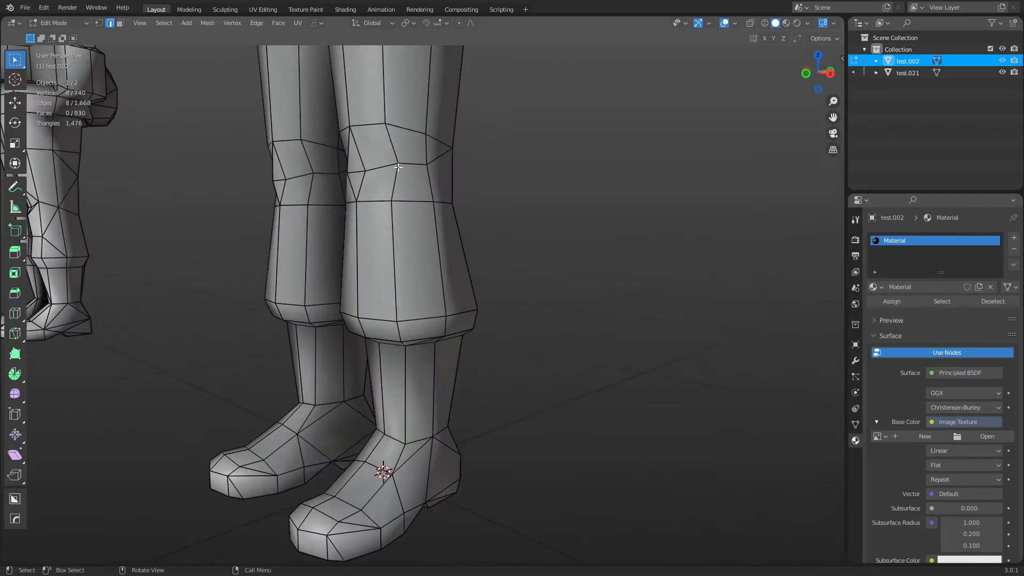
{"action": "left_click", "coordinate": [421, 216]}
{"action": "scroll", "coordinate": [421, 216], "scroll_direction": "down", "scroll_amount": 1}
{"action": "middle_click_drag", "start_coordinate": [450, 376], "coordinate": [454, 299], "text": "shift"}
{"action": "middle_click_drag", "start_coordinate": [453, 298], "coordinate": [400, 423]}
{"action": "left_click", "coordinate": [354, 366]}
Frame the selected edge close up from a three-quarter view of the man's arm.
{"action": "middle_click_drag", "start_coordinate": [394, 133], "coordinate": [396, 224], "text": "shift"}
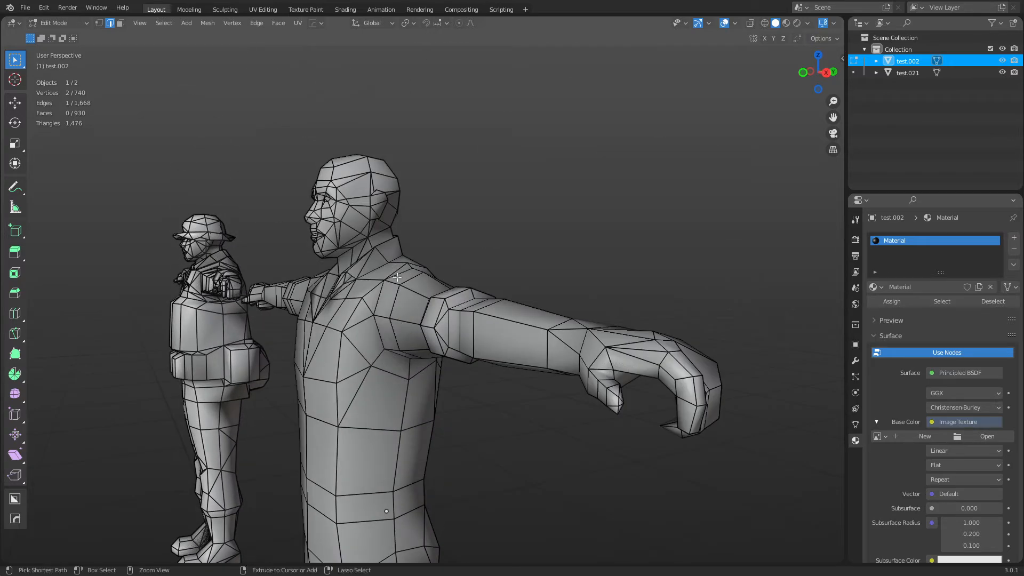
{"action": "middle_click_drag", "start_coordinate": [397, 276], "coordinate": [512, 263]}
{"action": "scroll", "coordinate": [513, 263], "scroll_direction": "up", "scroll_amount": 2}
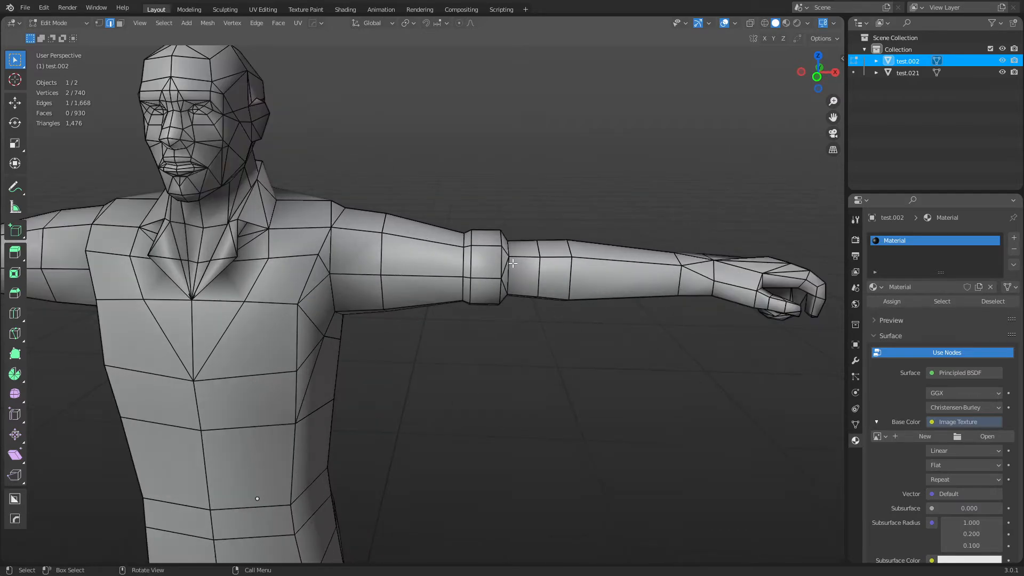
{"action": "key", "text": "grave"}
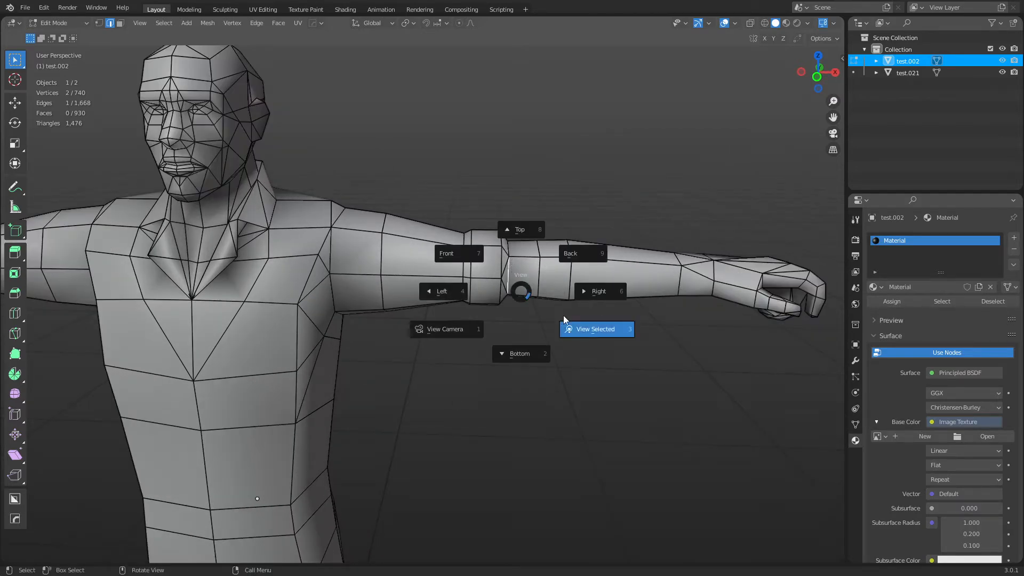
{"action": "left_click", "coordinate": [565, 322]}
{"action": "scroll", "coordinate": [417, 325], "scroll_direction": "down", "scroll_amount": 6}
{"action": "scroll", "coordinate": [417, 324], "scroll_direction": "down", "scroll_amount": 3}
{"action": "middle_click_drag", "start_coordinate": [499, 232], "coordinate": [286, 219]}
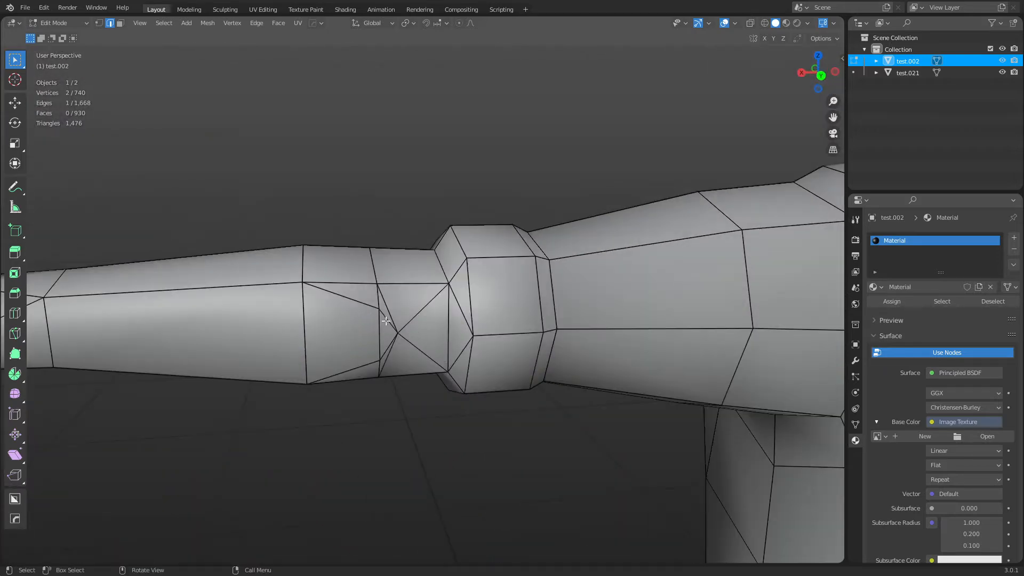
Select the forearm quad and its surrounding triangle faces, then return to Object Mode.
{"action": "key", "text": "3"}
{"action": "left_click", "coordinate": [368, 345]}
{"action": "left_click", "coordinate": [391, 360], "text": "shift"}
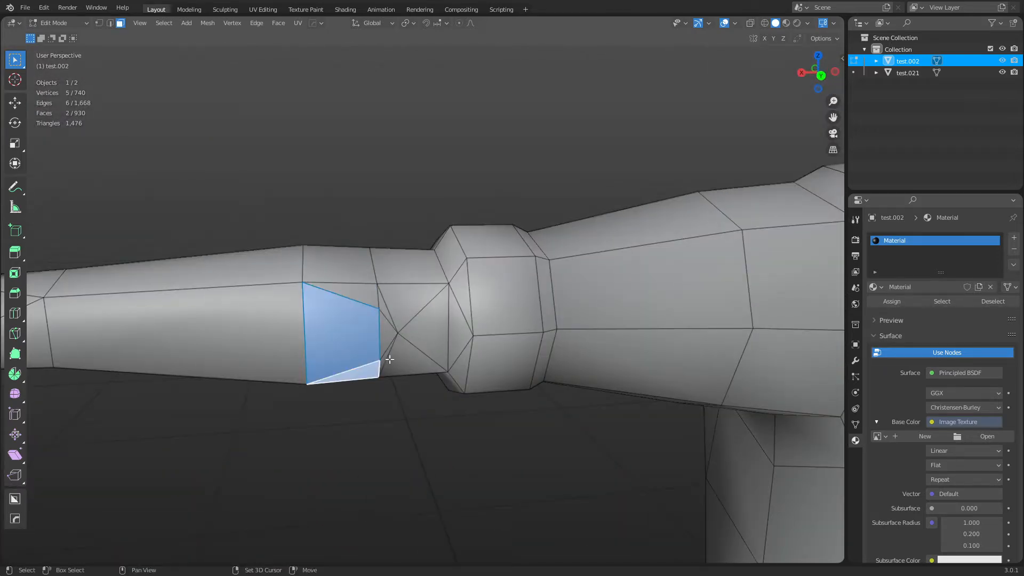
{"action": "left_click", "coordinate": [392, 335], "text": "shift"}
{"action": "left_click", "coordinate": [386, 305], "text": "shift"}
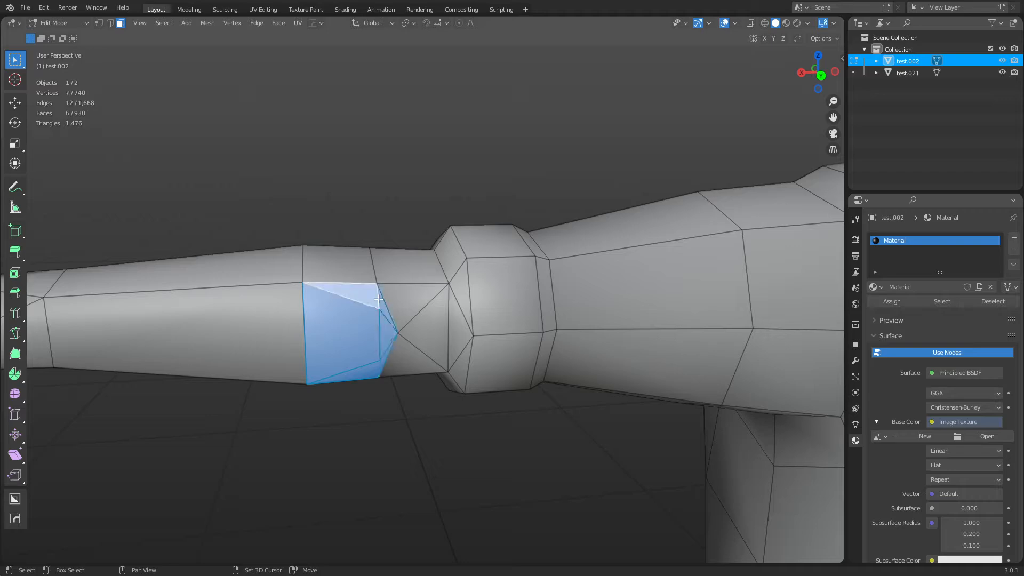
{"action": "left_click", "coordinate": [411, 297], "text": "shift"}
{"action": "left_click", "coordinate": [434, 330], "text": "shift"}
{"action": "left_click", "coordinate": [411, 354], "text": "shift"}
{"action": "scroll", "coordinate": [496, 364], "scroll_direction": "down", "scroll_amount": 4}
{"action": "middle_click_drag", "start_coordinate": [580, 373], "coordinate": [323, 357], "text": "shift"}
{"action": "key", "text": "ctrl+Tab"}
{"action": "left_click", "coordinate": [464, 346]}
Deselect the man and orbit to view both characters from the front.
{"action": "left_click", "coordinate": [314, 424]}
{"action": "scroll", "coordinate": [376, 321], "scroll_direction": "down", "scroll_amount": 5}
{"action": "mouse_move", "coordinate": [377, 322]}
{"action": "middle_mouse_down"}
{"action": "mouse_move", "coordinate": [448, 321]}
{"action": "mouse_move", "coordinate": [357, 309]}
{"action": "mouse_move", "coordinate": [377, 329]}
{"action": "mouse_move", "coordinate": [389, 319]}
{"action": "middle_mouse_up"}
{"action": "scroll", "coordinate": [392, 323], "scroll_direction": "down", "scroll_amount": 2}
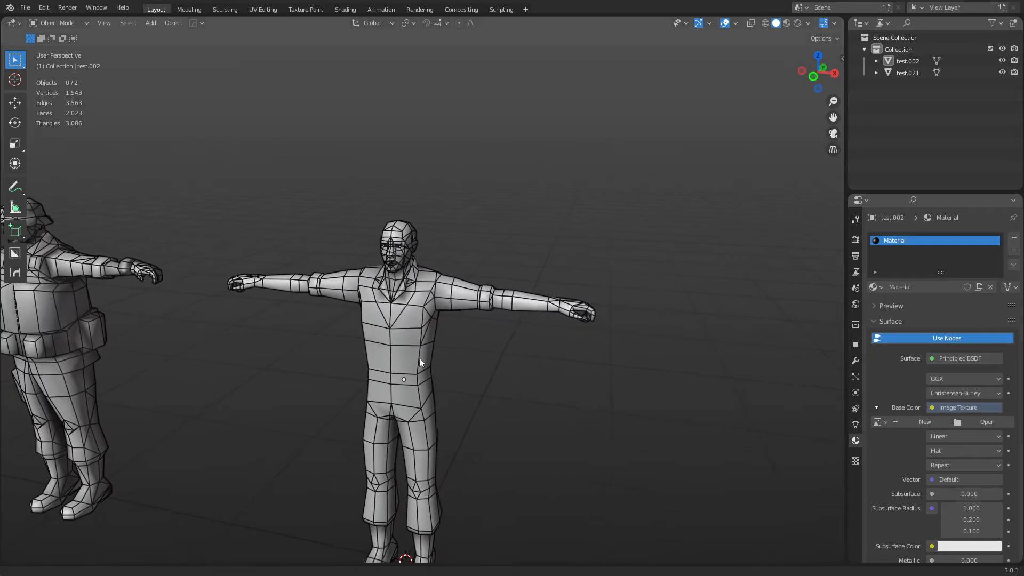
{"action": "middle_click_drag", "start_coordinate": [419, 357], "coordinate": [600, 283], "text": "shift"}
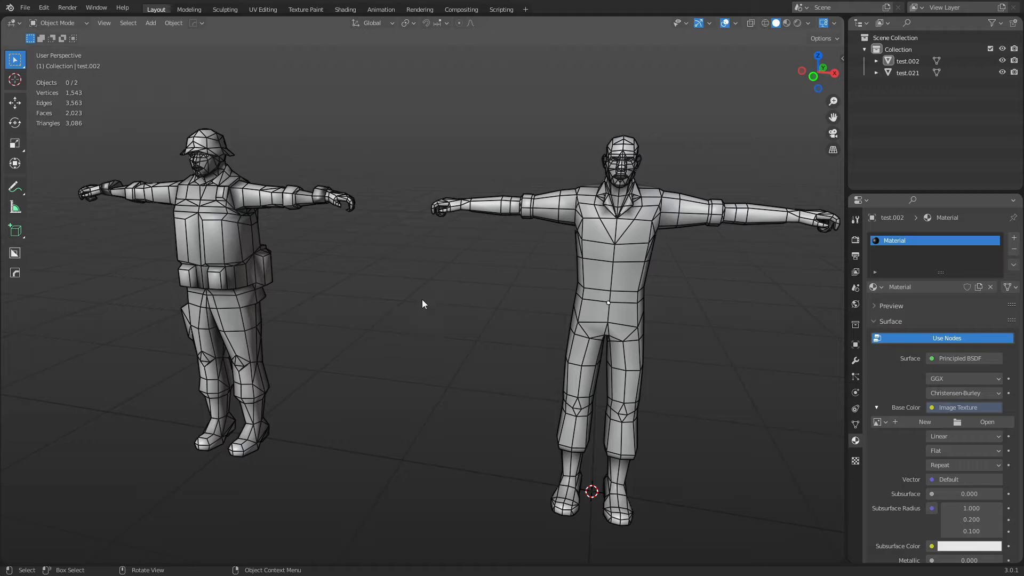
{"action": "middle_click_drag", "start_coordinate": [422, 300], "coordinate": [411, 308]}
{"action": "middle_click_drag", "start_coordinate": [485, 330], "coordinate": [540, 314]}
{"action": "middle_click_drag", "start_coordinate": [574, 278], "coordinate": [528, 297]}
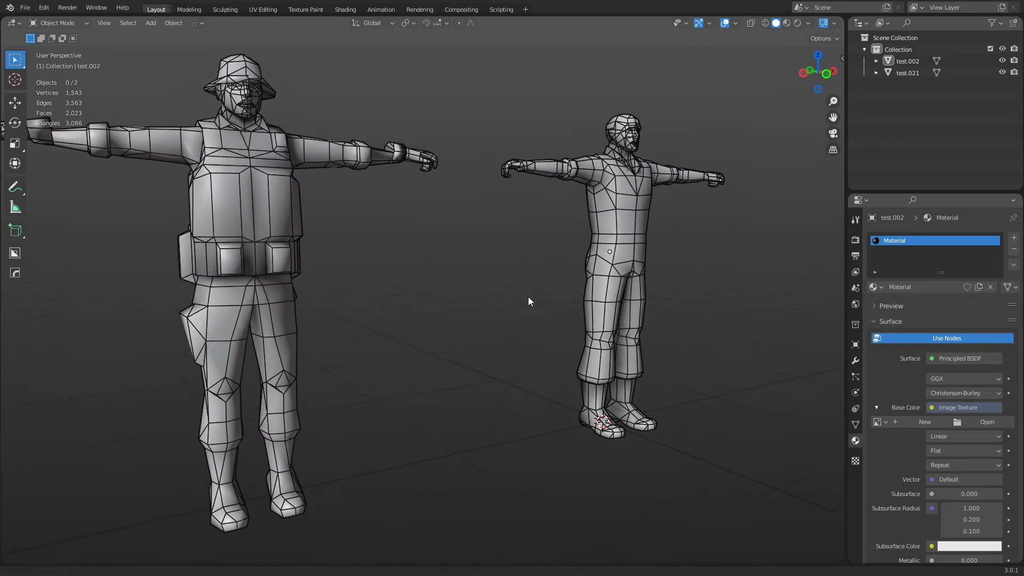
{"action": "scroll", "coordinate": [529, 302], "scroll_direction": "down", "scroll_amount": 3}
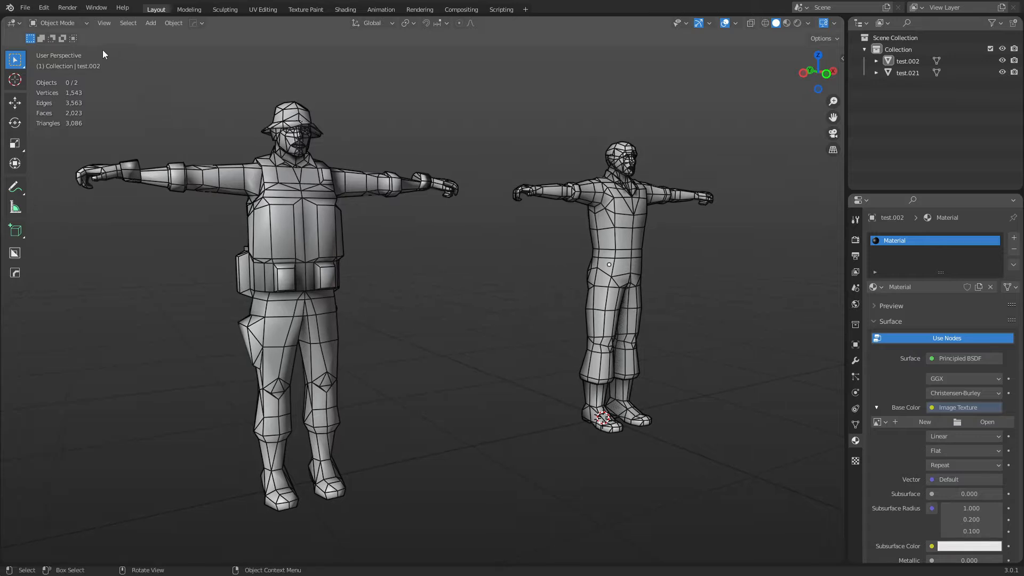
Start a new General file without saving the character file, then delete the default cube.
{"action": "left_click", "coordinate": [25, 7]}
{"action": "mouse_move", "coordinate": [42, 23]}
{"action": "left_click", "coordinate": [155, 23]}
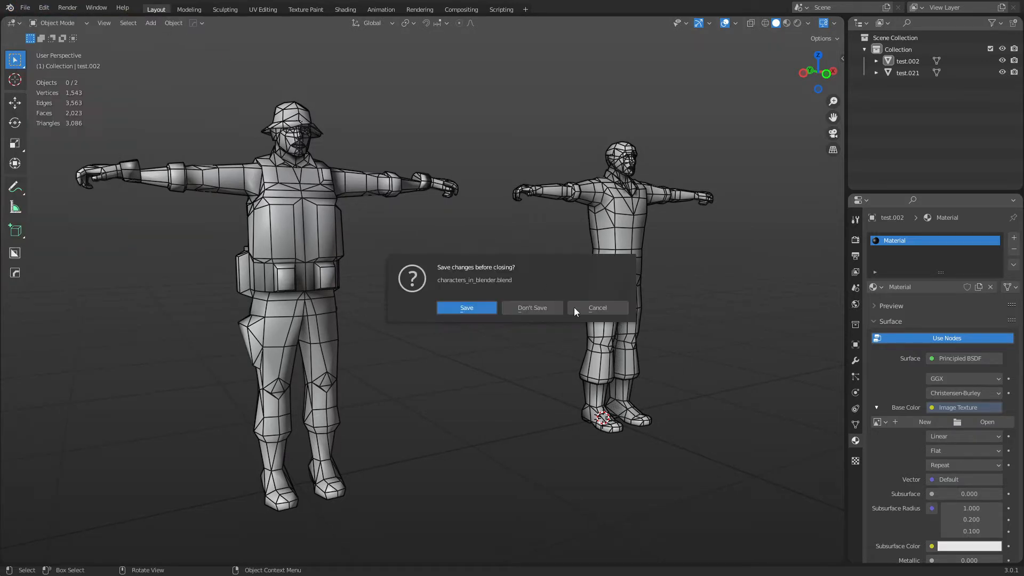
{"action": "left_click", "coordinate": [540, 307]}
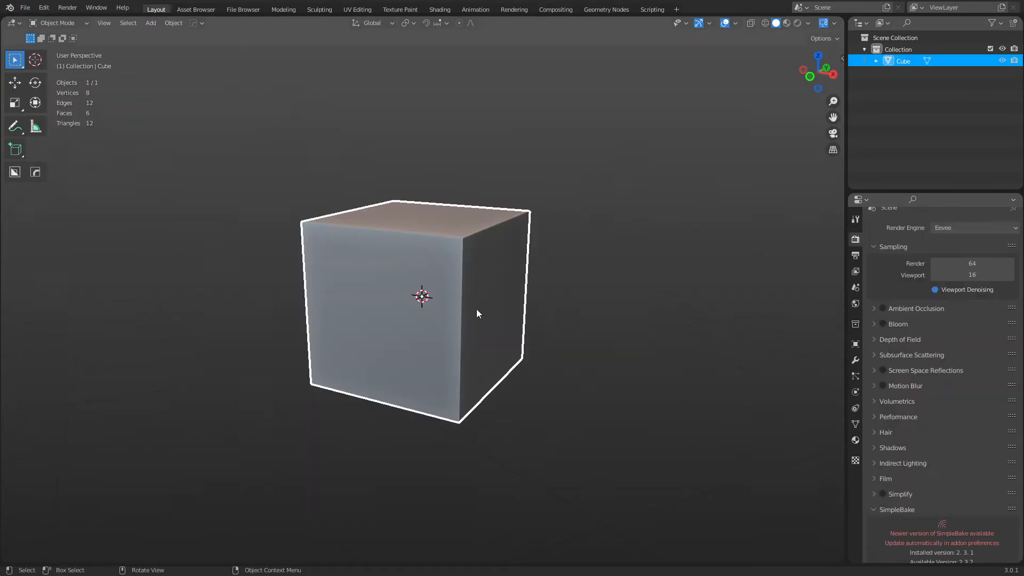
{"action": "key", "text": "x"}
{"action": "left_click", "coordinate": [492, 305]}
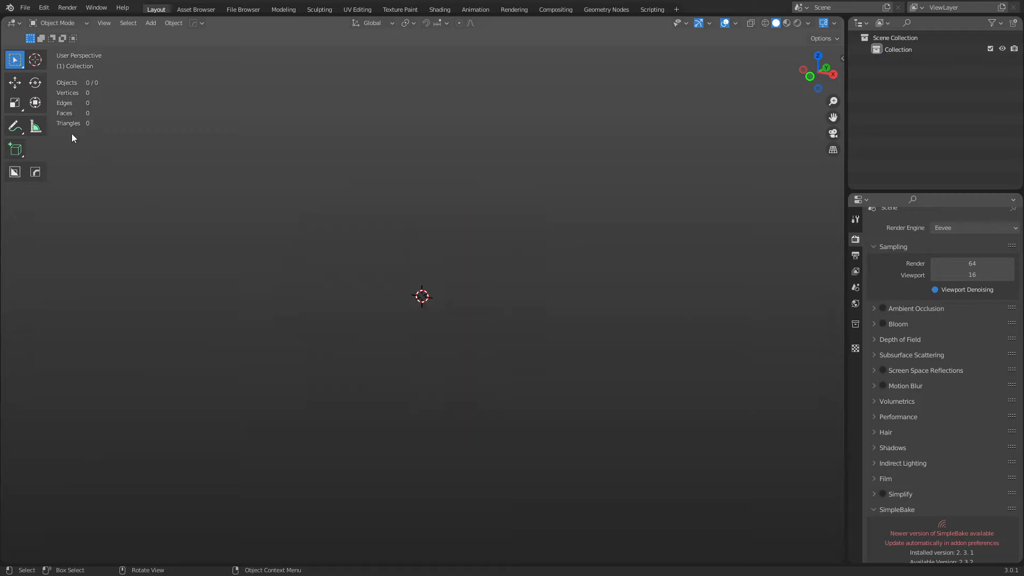
Browse the File menu's import options, then bring up the Add menu.
{"action": "left_click", "coordinate": [25, 8]}
{"action": "mouse_move", "coordinate": [82, 193]}
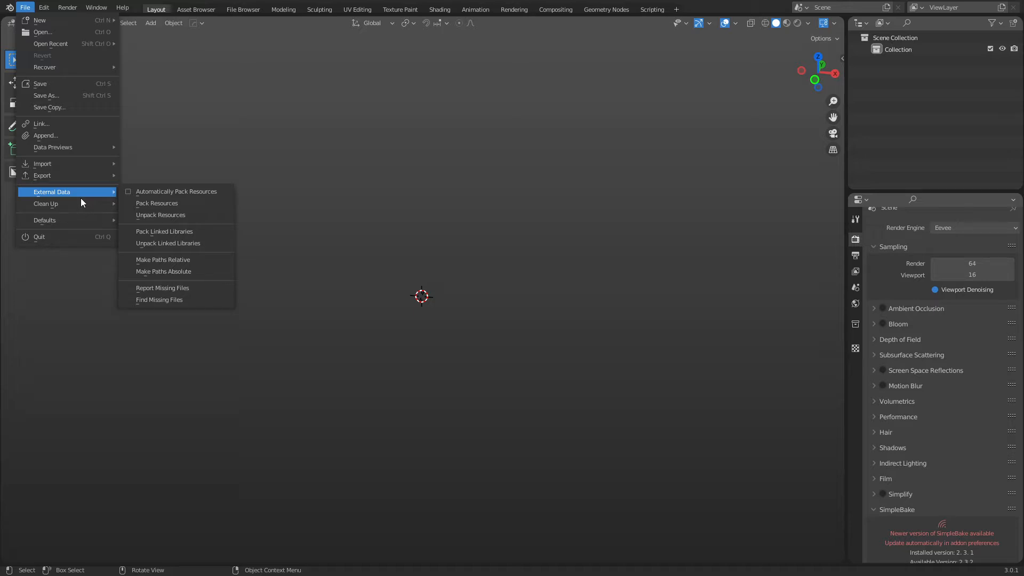
{"action": "mouse_move", "coordinate": [85, 165]}
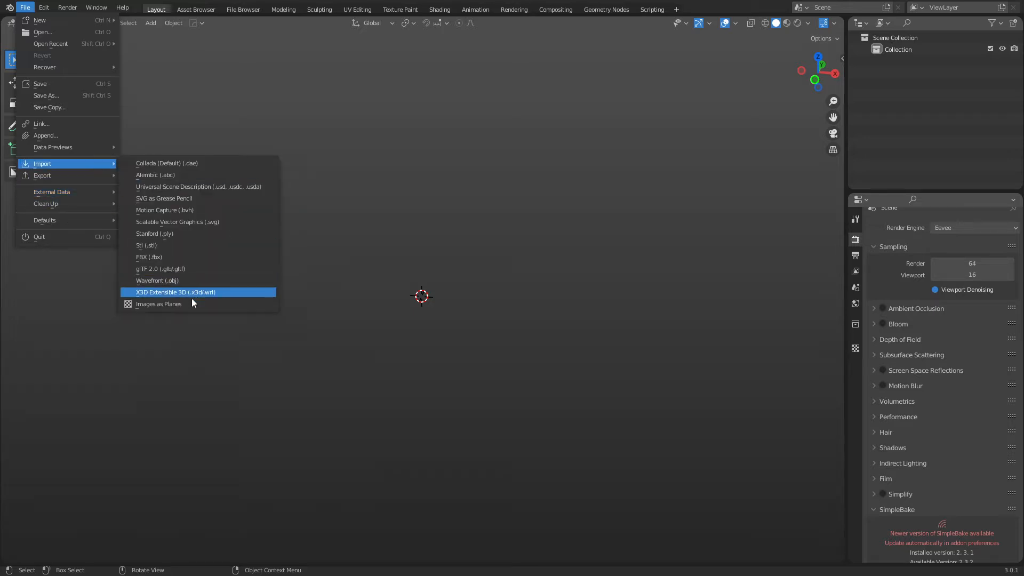
{"action": "key", "text": "shift+a"}
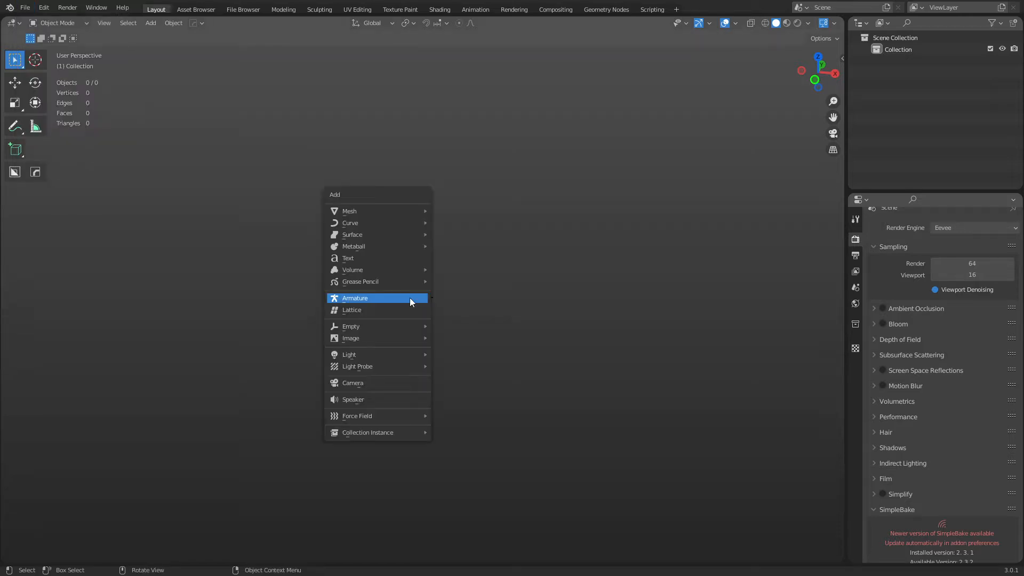
Import s-l1600, s-l16002, s-l16003, s-l16004 and s-l160048.jpg from the Desktop as image planes.
{"action": "mouse_move", "coordinate": [396, 336]}
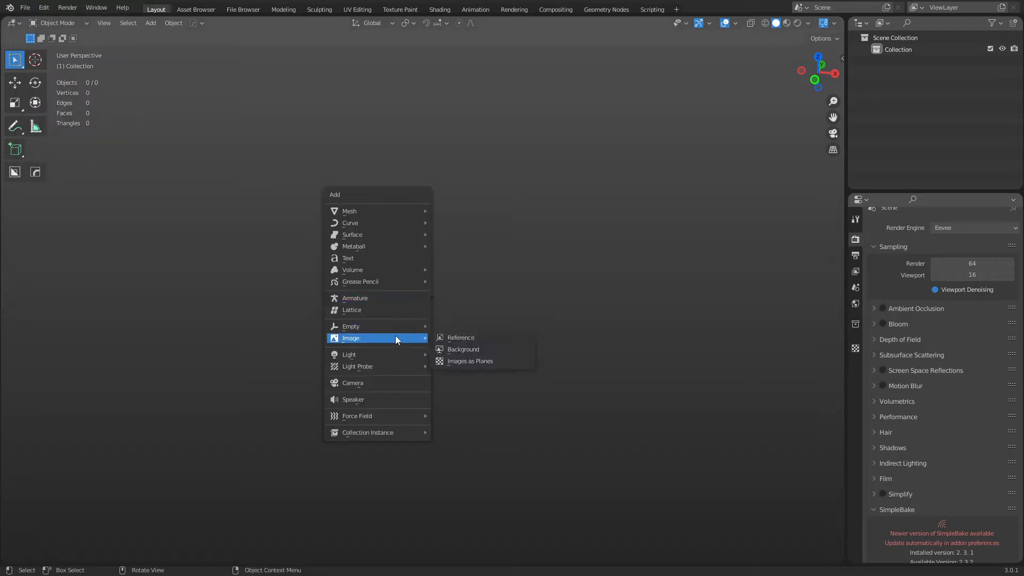
{"action": "left_click", "coordinate": [489, 364]}
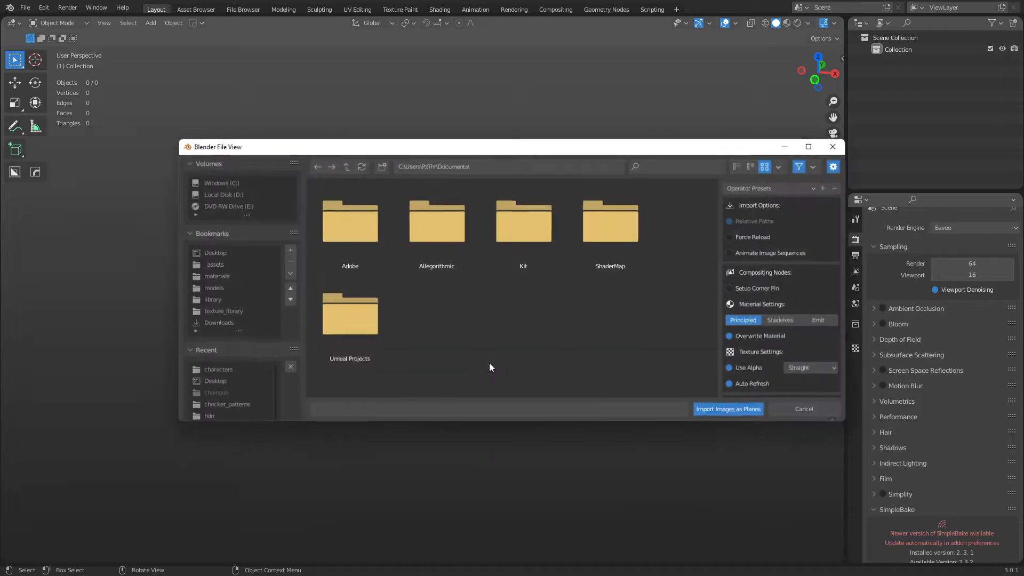
{"action": "left_click", "coordinate": [213, 253]}
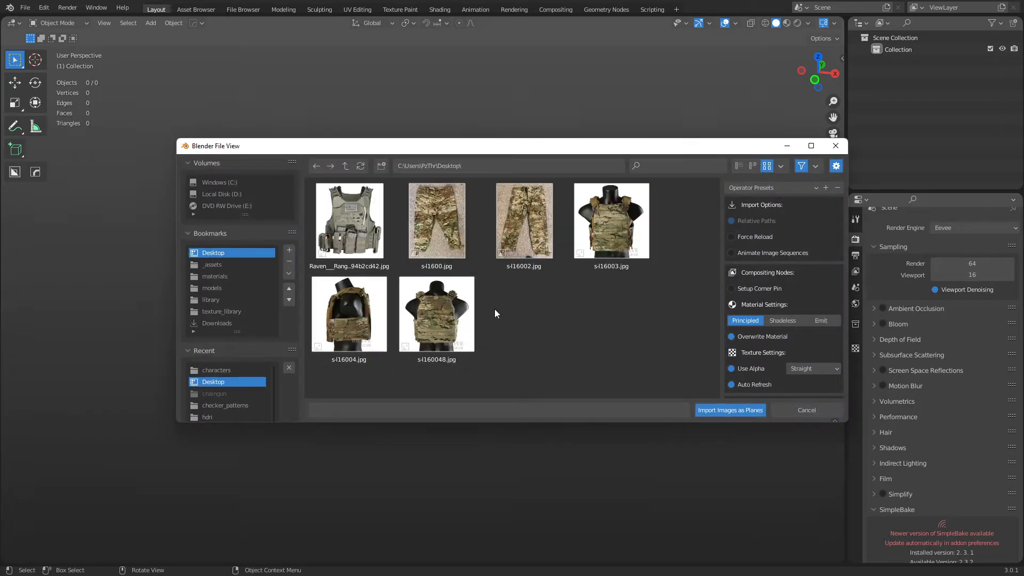
{"action": "left_click", "coordinate": [462, 238]}
{"action": "left_click", "coordinate": [523, 231], "text": "shift"}
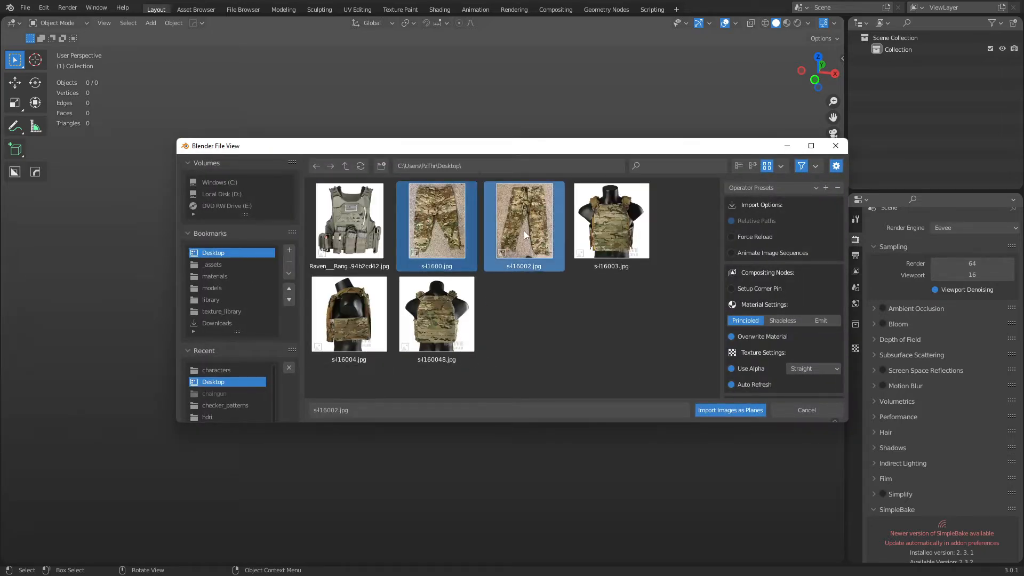
{"action": "left_click", "coordinate": [607, 232], "text": "shift"}
{"action": "left_click", "coordinate": [348, 315], "text": "shift"}
{"action": "left_click", "coordinate": [436, 315], "text": "shift"}
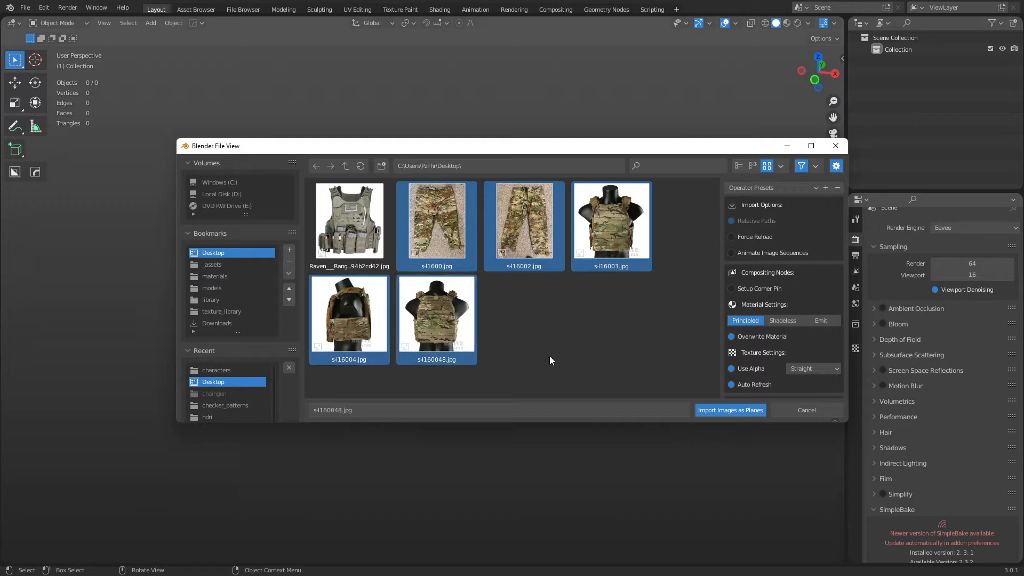
{"action": "left_click", "coordinate": [726, 410]}
{"action": "left_click", "coordinate": [583, 372]}
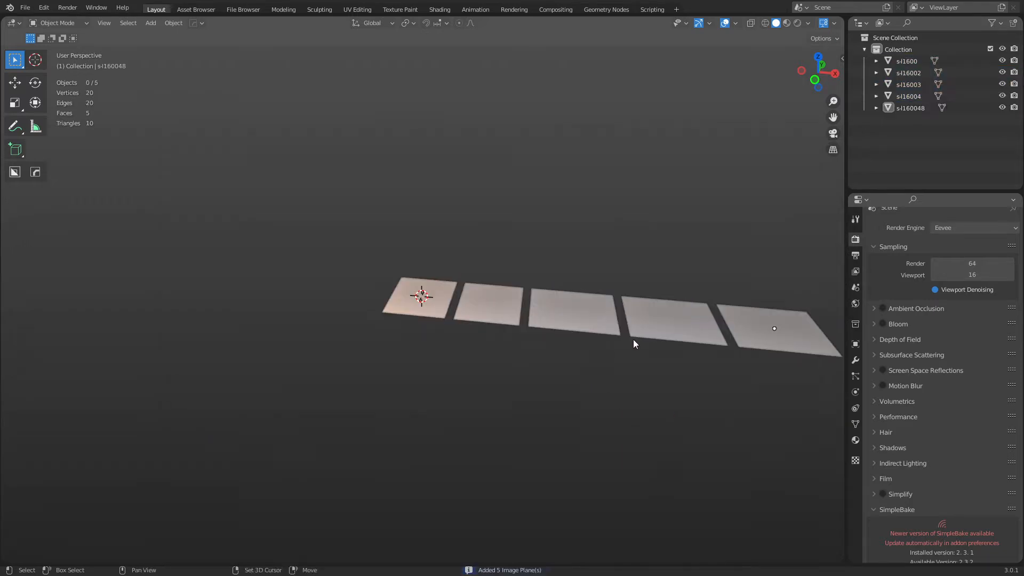
Set viewport shading to a brighter Studio light with Texture color so the camo photos display.
{"action": "middle_click_drag", "start_coordinate": [633, 339], "coordinate": [519, 312], "text": "shift"}
{"action": "middle_click_drag", "start_coordinate": [519, 312], "coordinate": [540, 333]}
{"action": "scroll", "coordinate": [556, 321], "scroll_direction": "up", "scroll_amount": 2}
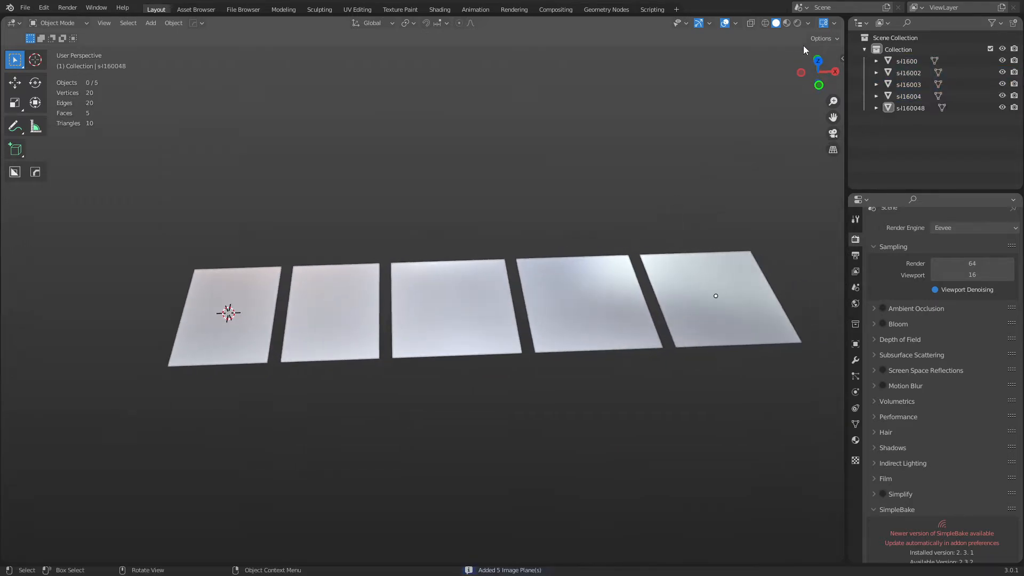
{"action": "left_click", "coordinate": [809, 22]}
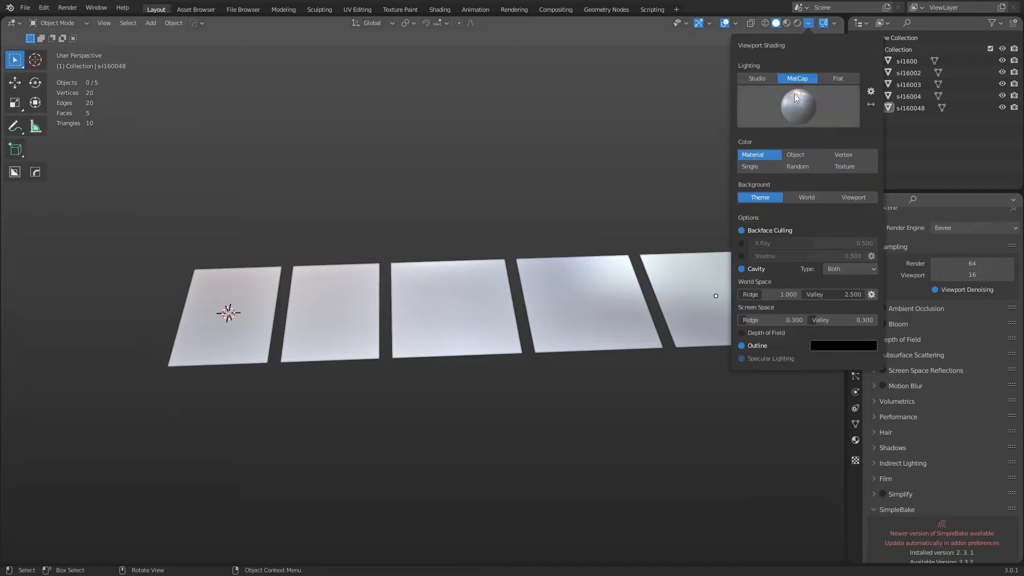
{"action": "left_click", "coordinate": [763, 79]}
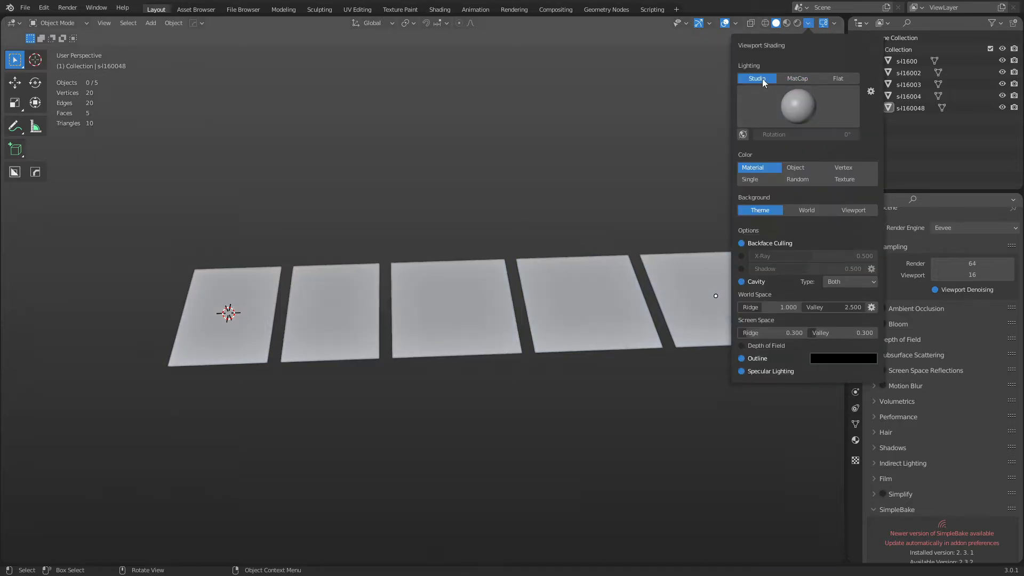
{"action": "left_click", "coordinate": [797, 106]}
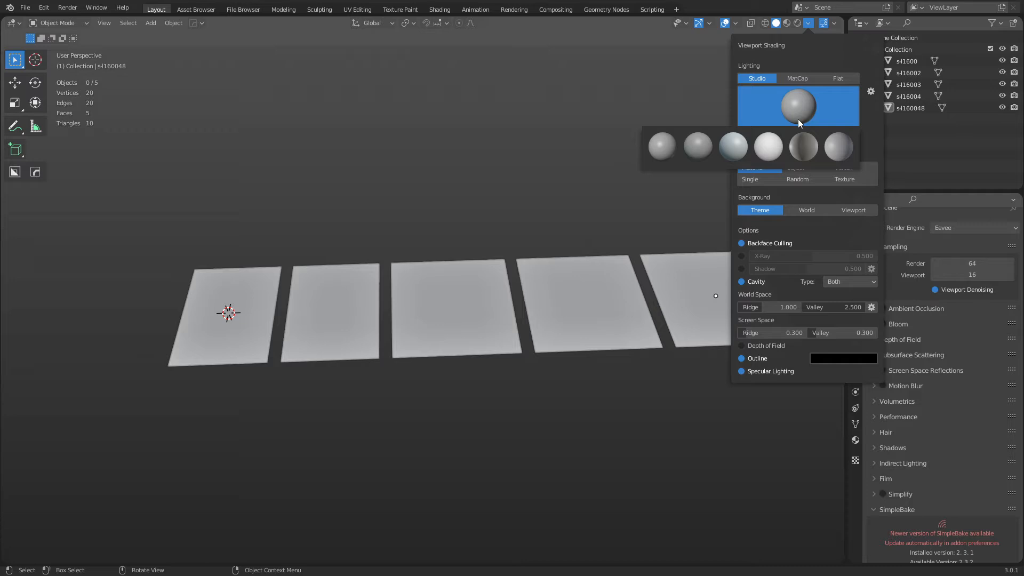
{"action": "left_click", "coordinate": [769, 146]}
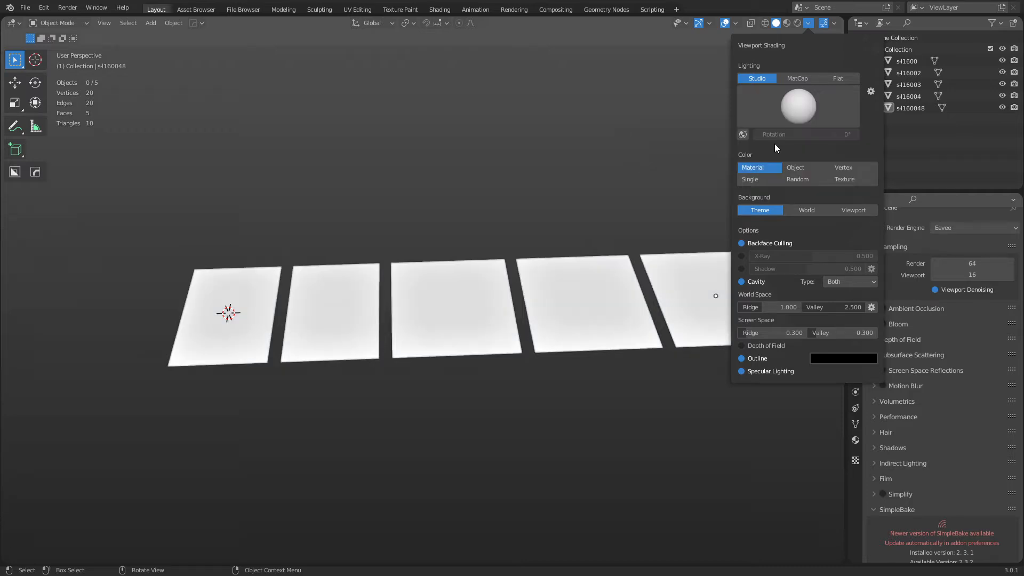
{"action": "left_click", "coordinate": [845, 180]}
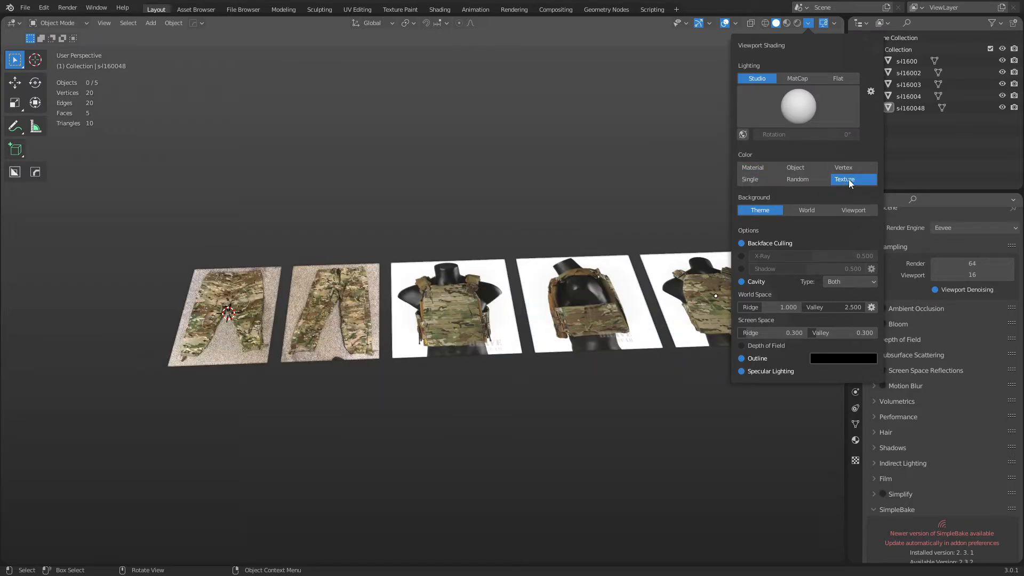
{"action": "middle_click_drag", "start_coordinate": [454, 428], "coordinate": [503, 372]}
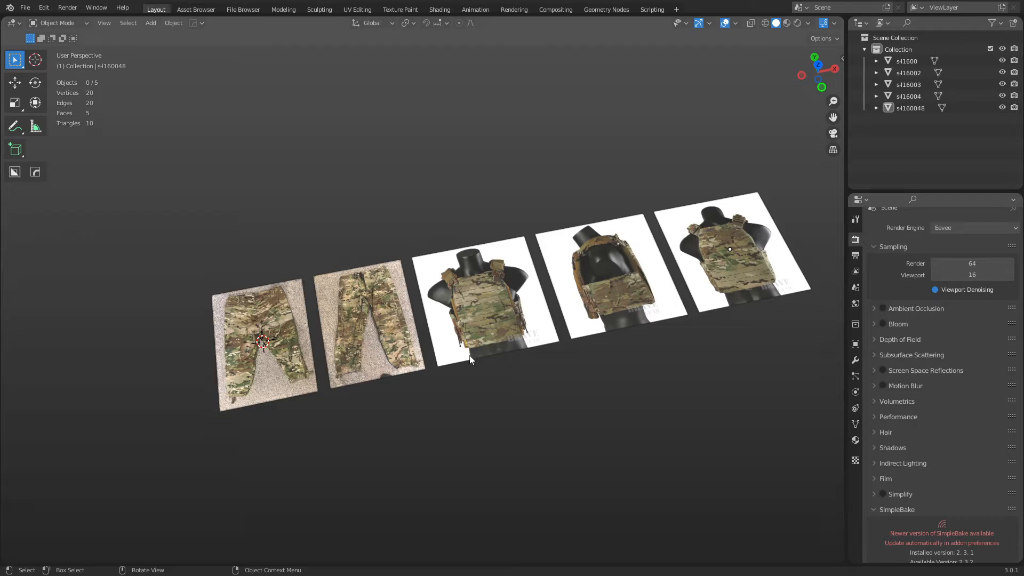
Frame the first pants plane and look over both pants planes from above.
{"action": "scroll", "coordinate": [503, 332], "scroll_direction": "up", "scroll_amount": 2}
{"action": "middle_click_drag", "start_coordinate": [489, 356], "coordinate": [485, 373]}
{"action": "middle_click_drag", "start_coordinate": [485, 373], "coordinate": [611, 340], "text": "shift"}
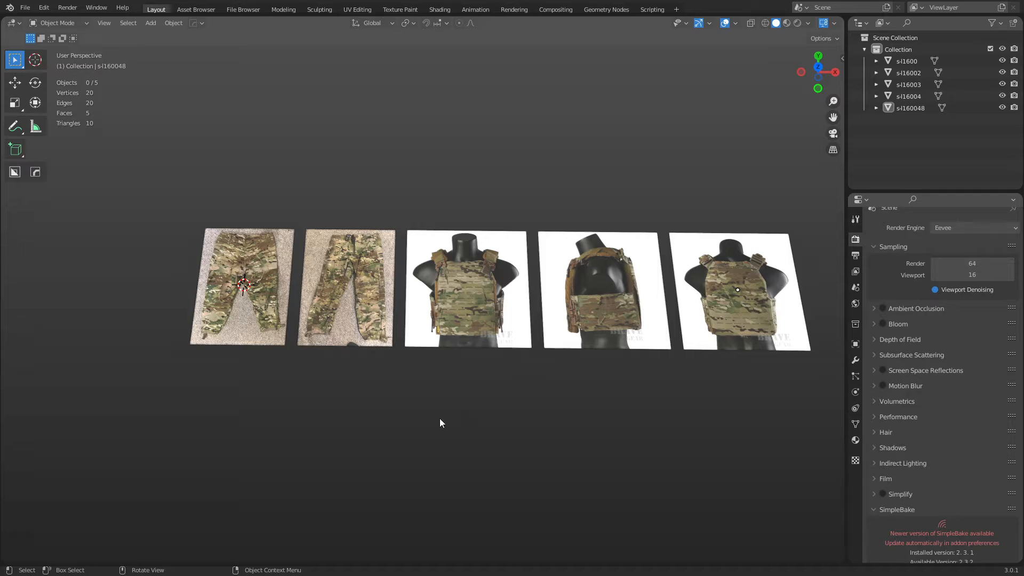
{"action": "middle_click_drag", "start_coordinate": [358, 352], "coordinate": [526, 347]}
{"action": "scroll", "coordinate": [520, 355], "scroll_direction": "up", "scroll_amount": 2}
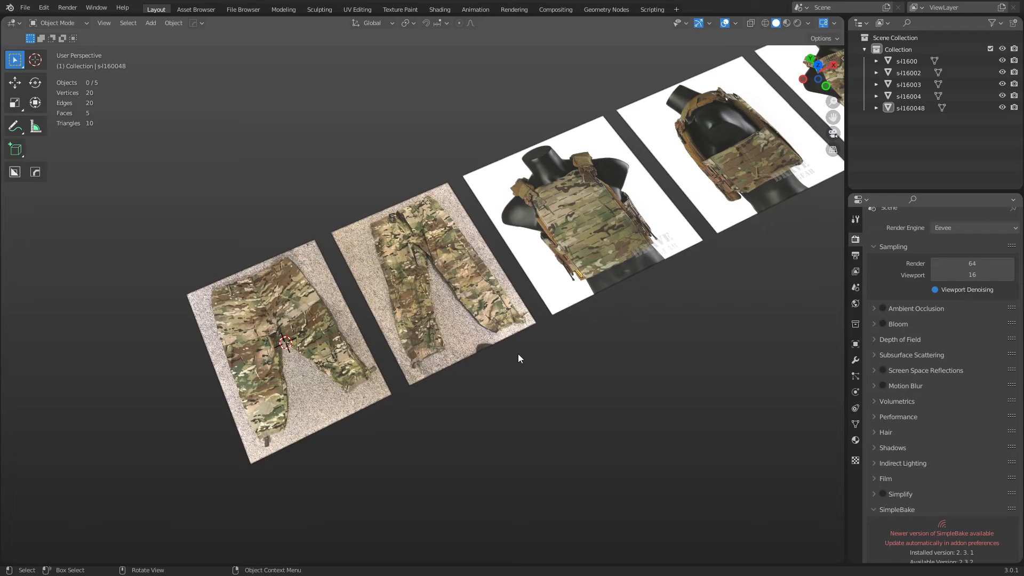
{"action": "left_click", "coordinate": [321, 368]}
{"action": "key", "text": "KP_Decimal"}
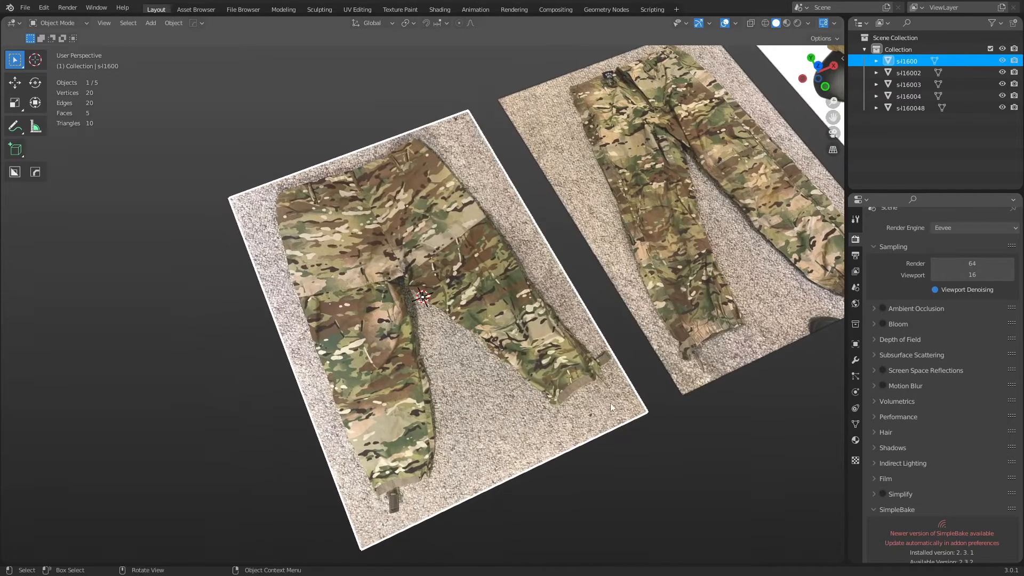
{"action": "middle_click_drag", "start_coordinate": [612, 408], "coordinate": [447, 401]}
{"action": "middle_click_drag", "start_coordinate": [405, 354], "coordinate": [378, 357]}
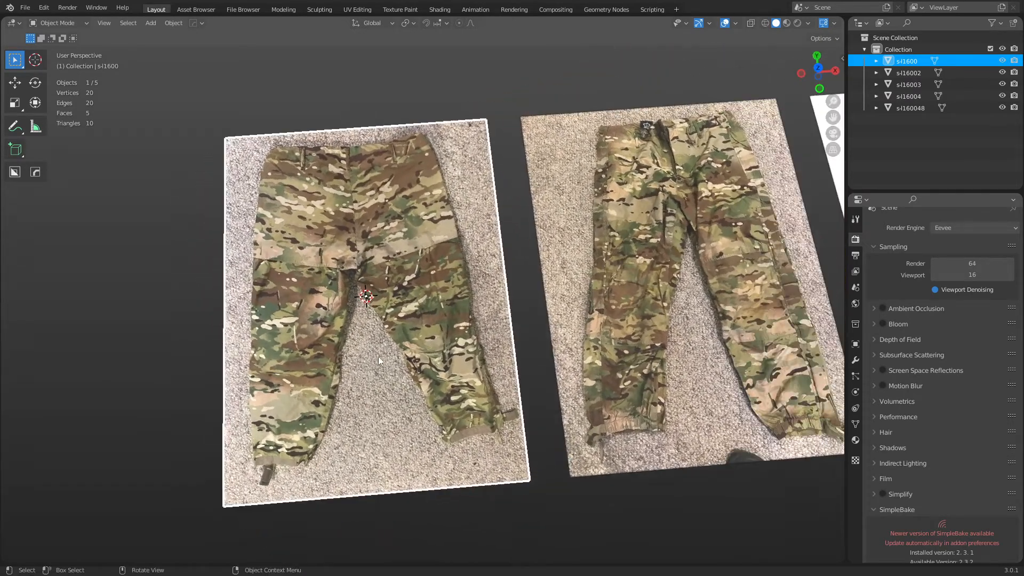
{"action": "middle_click_drag", "start_coordinate": [610, 284], "coordinate": [414, 298], "text": "shift"}
{"action": "left_click", "coordinate": [427, 296]}
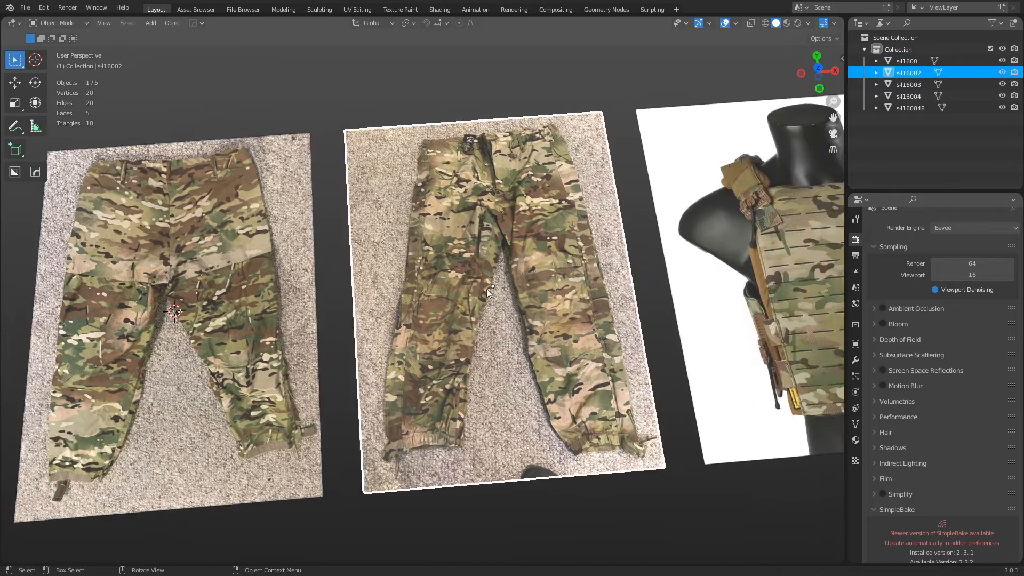
Survey the row of image planes and reselect the first pants plane, s-l1600.
{"action": "middle_click_drag", "start_coordinate": [662, 264], "coordinate": [480, 293], "text": "shift"}
{"action": "middle_click_drag", "start_coordinate": [599, 306], "coordinate": [531, 311], "text": "shift"}
{"action": "scroll", "coordinate": [539, 311], "scroll_direction": "down", "scroll_amount": 3}
{"action": "mouse_move", "coordinate": [598, 319]}
{"action": "middle_mouse_down", "text": "shift"}
{"action": "mouse_move", "coordinate": [440, 330]}
{"action": "mouse_move", "coordinate": [596, 322]}
{"action": "mouse_move", "coordinate": [582, 323]}
{"action": "middle_mouse_up", "text": "shift"}
{"action": "middle_click_drag", "start_coordinate": [215, 353], "coordinate": [571, 323], "text": "shift"}
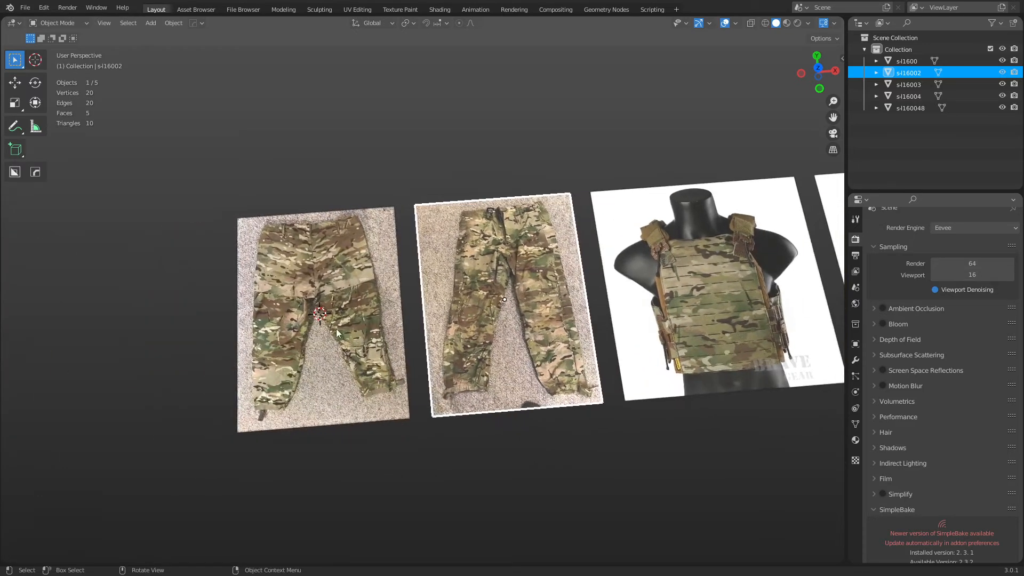
{"action": "left_click", "coordinate": [334, 331]}
Switch the s-l1600 pants plane into Edit Mode, viewed from above.
{"action": "scroll", "coordinate": [332, 332], "scroll_direction": "up", "scroll_amount": 1}
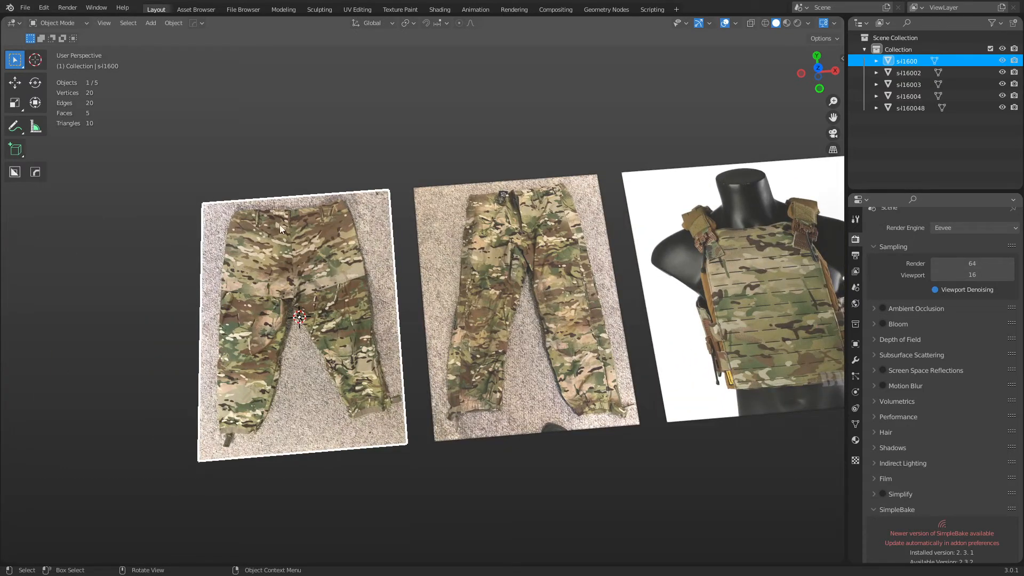
{"action": "middle_click_drag", "start_coordinate": [602, 332], "coordinate": [497, 346], "text": "shift"}
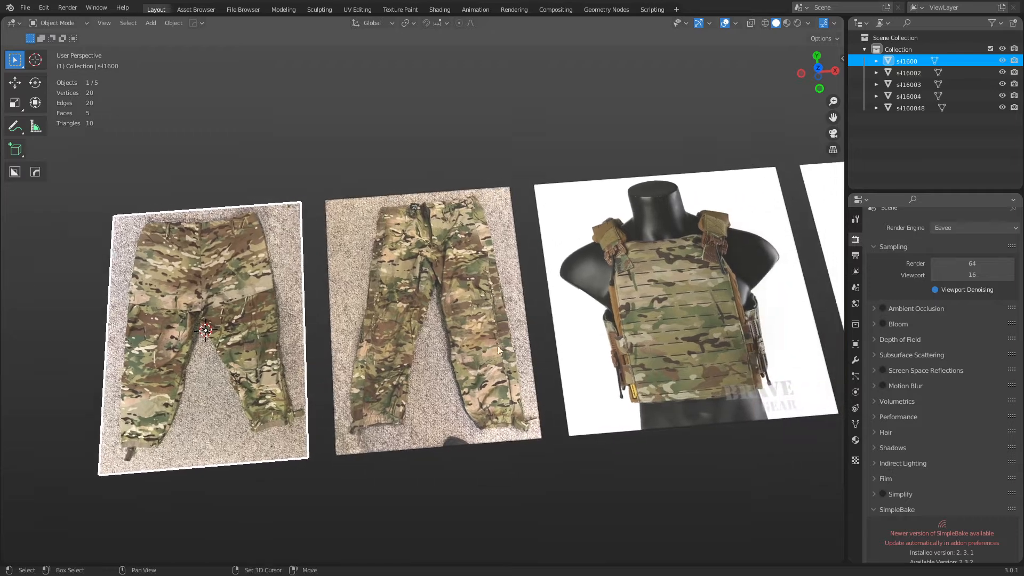
{"action": "middle_click_drag", "start_coordinate": [527, 309], "coordinate": [398, 298], "text": "shift"}
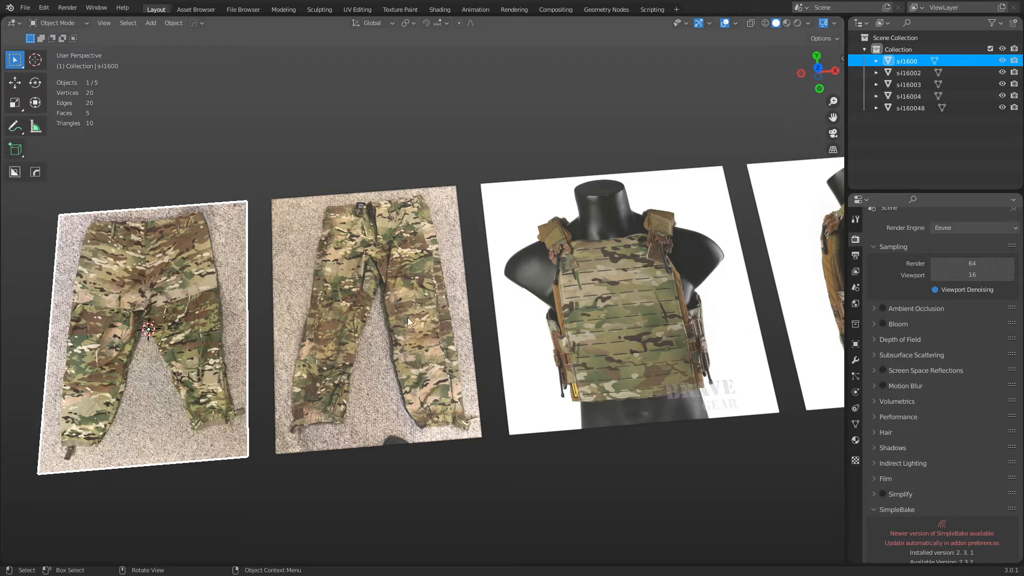
{"action": "middle_click_drag", "start_coordinate": [348, 367], "coordinate": [583, 347], "text": "shift"}
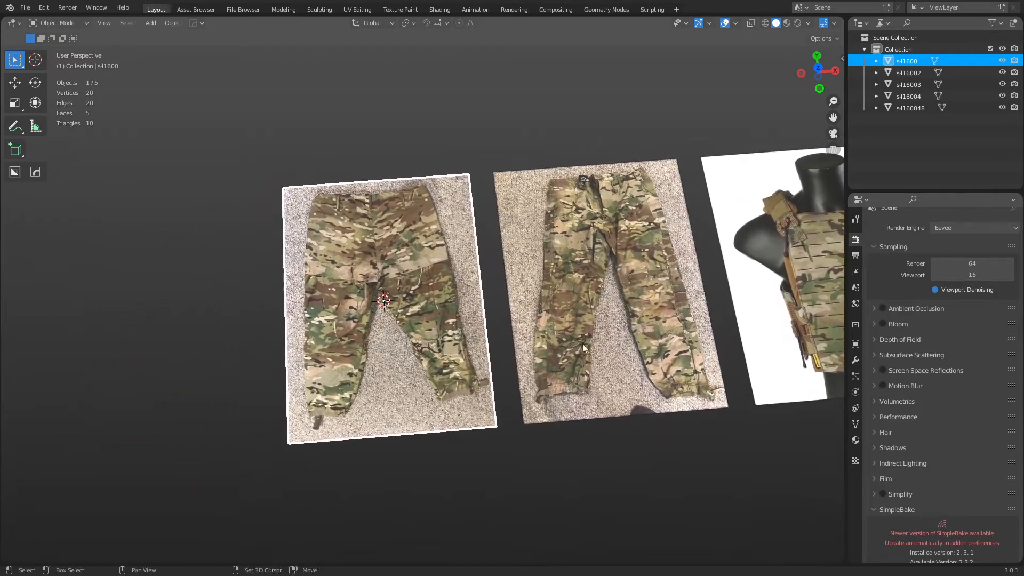
{"action": "scroll", "coordinate": [446, 368], "scroll_direction": "up", "scroll_amount": 2}
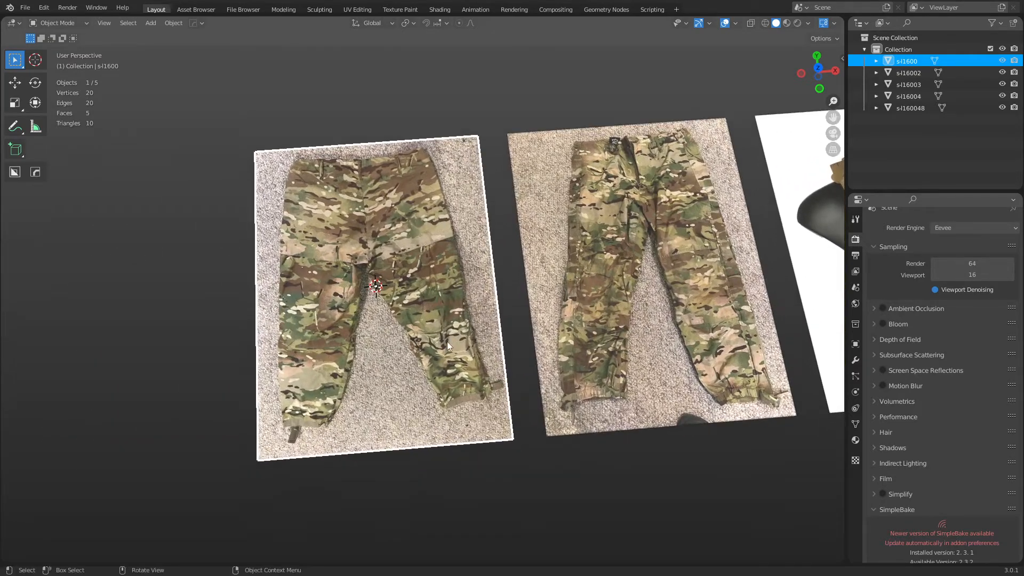
{"action": "mouse_move", "coordinate": [447, 343]}
{"action": "middle_mouse_down"}
{"action": "mouse_move", "coordinate": [408, 334]}
{"action": "mouse_move", "coordinate": [467, 343]}
{"action": "middle_mouse_up"}
{"action": "key", "text": "ctrl+Tab"}
{"action": "left_click", "coordinate": [487, 337]}
{"action": "middle_click_drag", "start_coordinate": [407, 360], "coordinate": [509, 349], "text": "shift"}
{"action": "scroll", "coordinate": [470, 342], "scroll_direction": "up", "scroll_amount": 2}
Knife-cut a closed outline around the pants, tracing both legs, the hems and the crotch.
{"action": "key", "text": "k"}
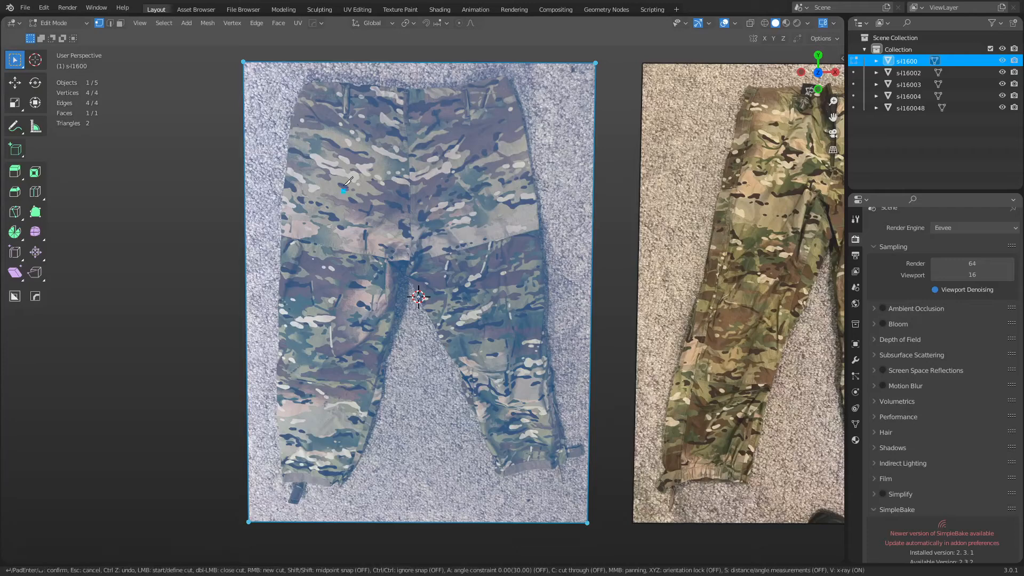
{"action": "left_click", "coordinate": [306, 86]}
{"action": "left_click", "coordinate": [288, 152]}
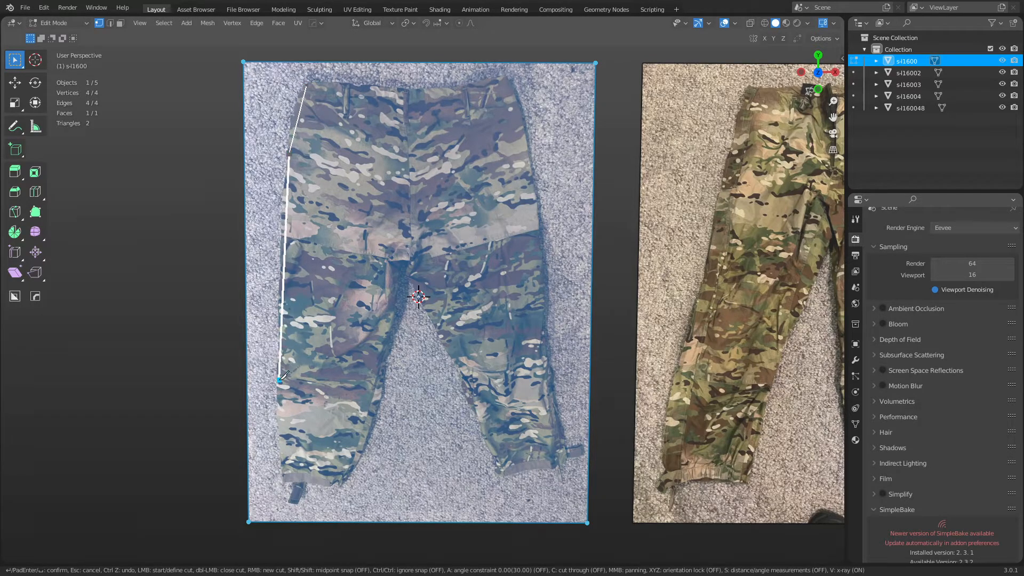
{"action": "left_click", "coordinate": [278, 381]}
{"action": "left_click", "coordinate": [283, 481]}
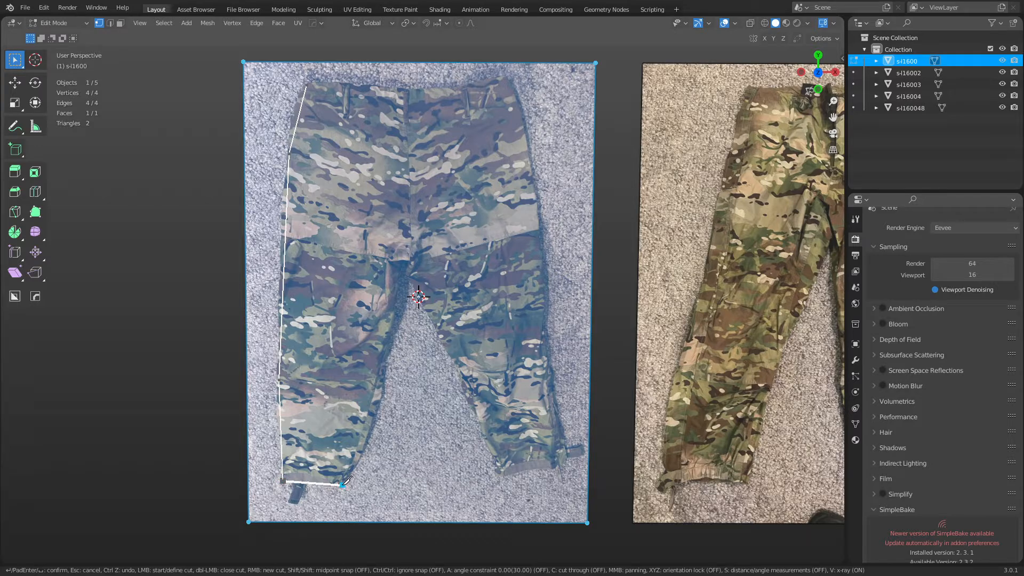
{"action": "left_click", "coordinate": [342, 485]}
{"action": "left_click", "coordinate": [383, 382]}
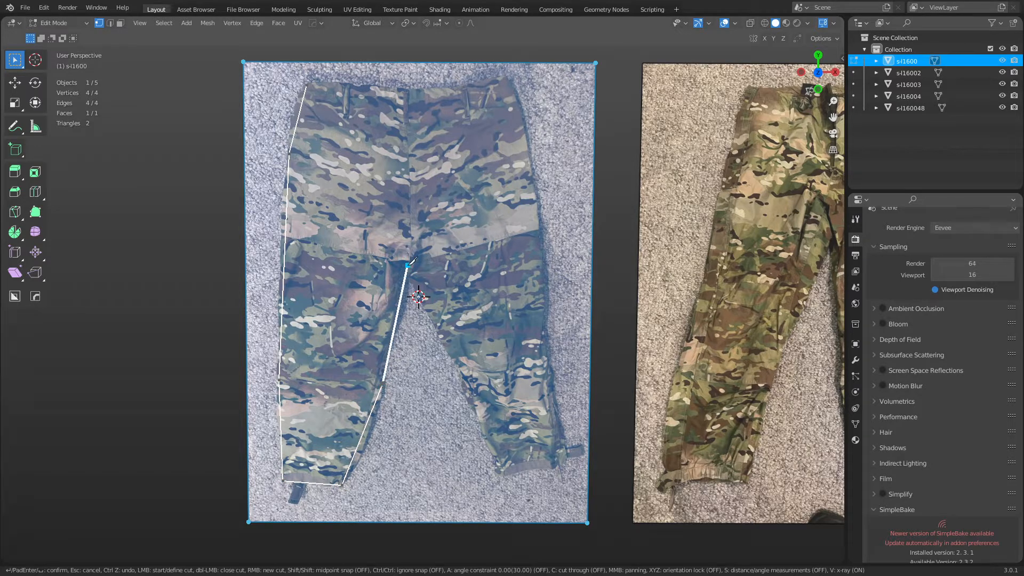
{"action": "left_click", "coordinate": [407, 271]}
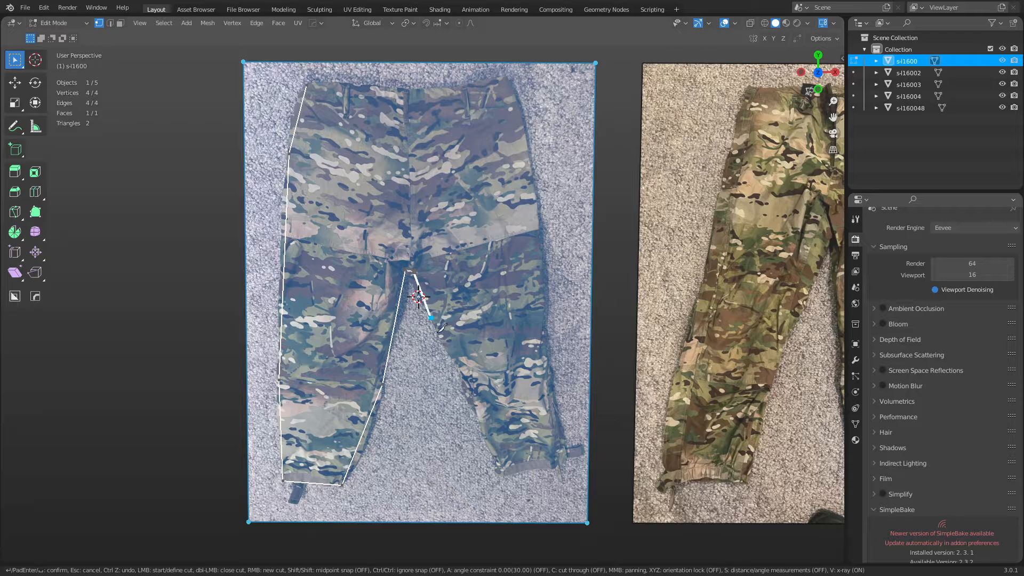
{"action": "left_click", "coordinate": [502, 476]}
{"action": "left_click", "coordinate": [565, 463]}
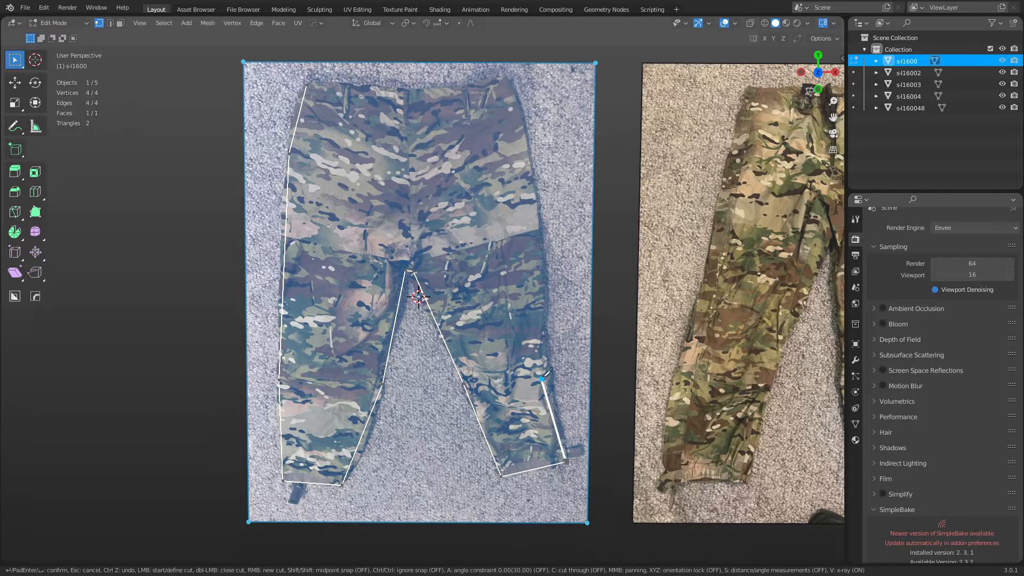
{"action": "left_click", "coordinate": [542, 254]}
{"action": "left_click", "coordinate": [524, 129]}
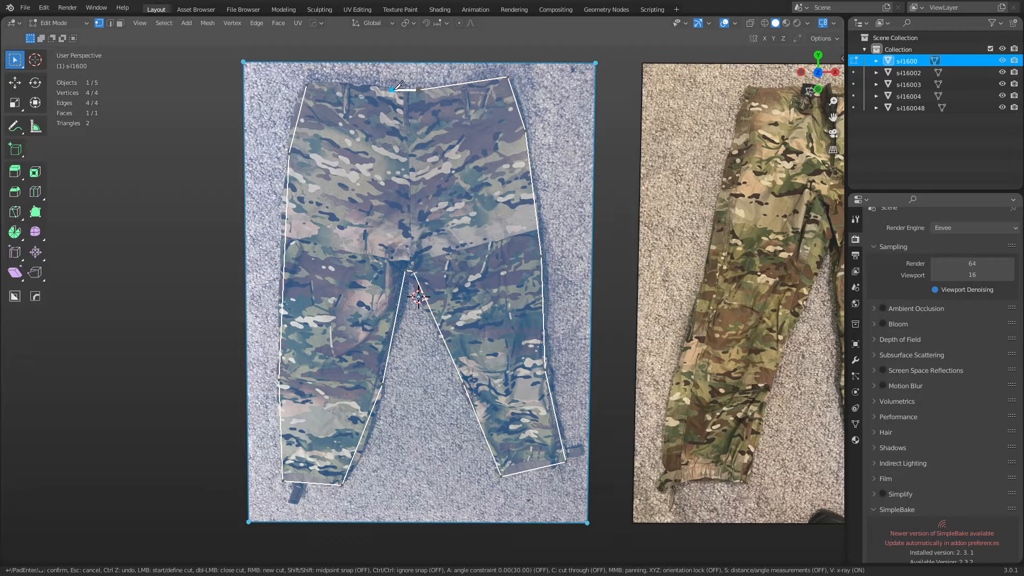
{"action": "left_click", "coordinate": [308, 83]}
{"action": "key", "text": "Return"}
Delete the background faces between the legs and around the outside of the pants.
{"action": "middle_click_drag", "start_coordinate": [415, 432], "coordinate": [408, 405]}
{"action": "key", "text": "3"}
{"action": "left_click", "coordinate": [408, 404]}
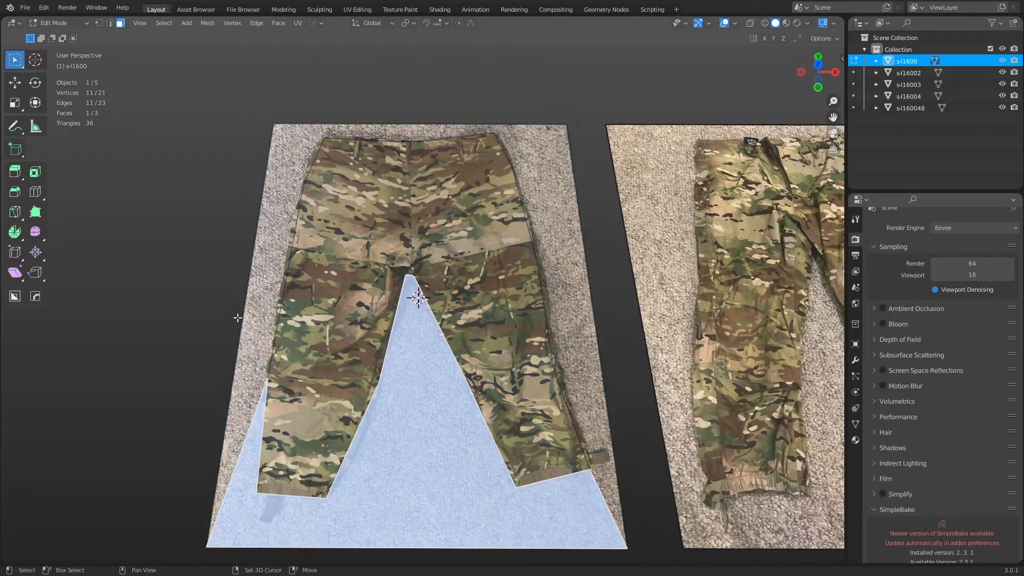
{"action": "left_click", "coordinate": [259, 304], "text": "shift"}
{"action": "key", "text": "x"}
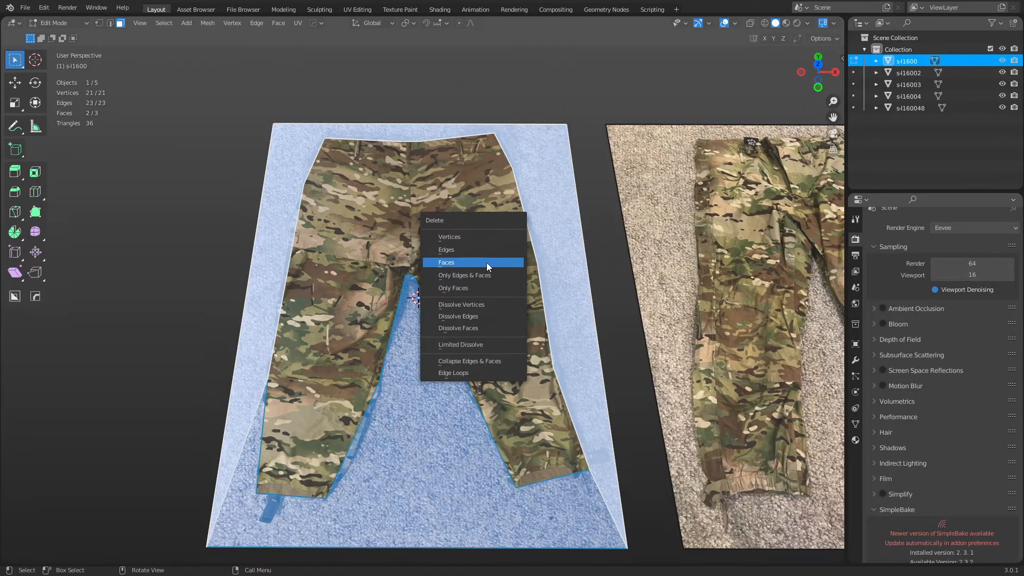
{"action": "left_click", "coordinate": [487, 263]}
Return to Object Mode and select the trimmed pants mesh.
{"action": "middle_click_drag", "start_coordinate": [447, 374], "coordinate": [442, 420]}
{"action": "key", "text": "ctrl+Tab"}
{"action": "left_click", "coordinate": [402, 418]}
{"action": "left_click", "coordinate": [429, 432]}
{"action": "key", "text": "ctrl+Tab"}
{"action": "left_click", "coordinate": [449, 428]}
{"action": "key", "text": "ctrl+Tab"}
{"action": "left_click", "coordinate": [459, 351]}
{"action": "key", "text": "ctrl+Tab"}
{"action": "left_click", "coordinate": [411, 350]}
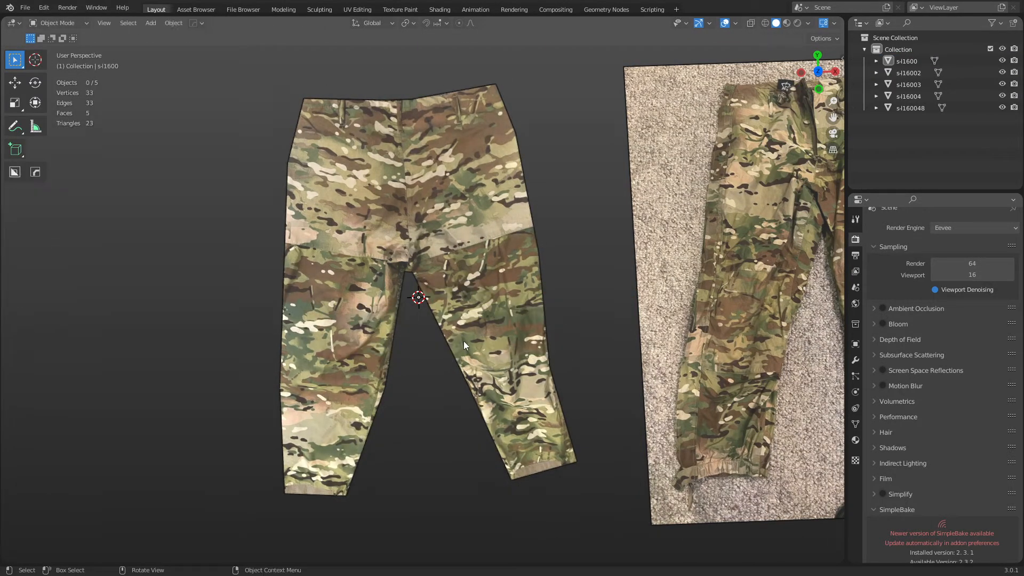
Enter Edit Mode on the pants and knife-cut from the crotch toward the waist and leg edges.
{"action": "left_click", "coordinate": [463, 341]}
{"action": "key", "text": "ctrl+Tab"}
{"action": "left_click", "coordinate": [501, 341]}
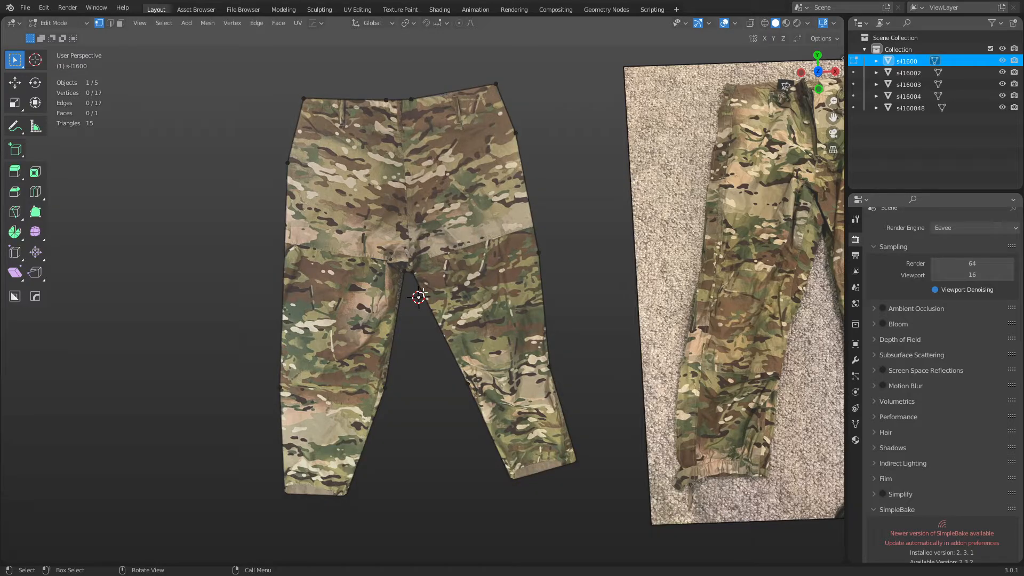
{"action": "key", "text": "k"}
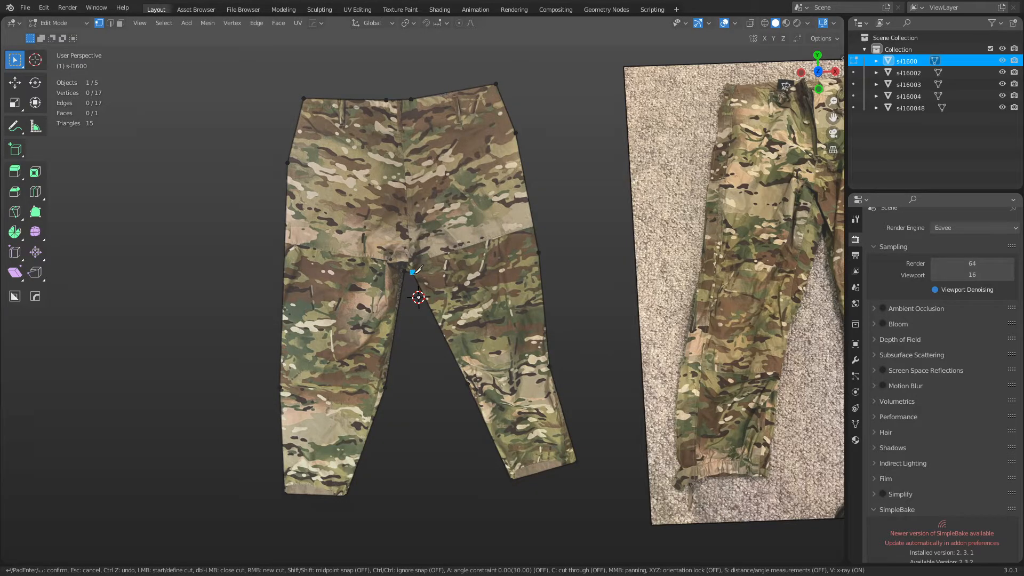
{"action": "left_click", "coordinate": [416, 207]}
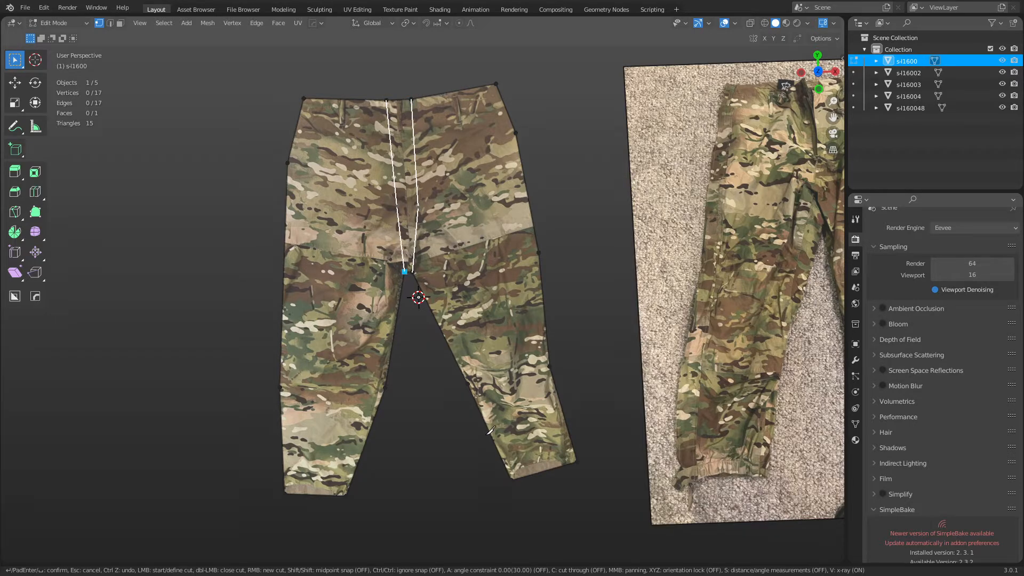
{"action": "middle_click_drag", "start_coordinate": [450, 313], "coordinate": [454, 368]}
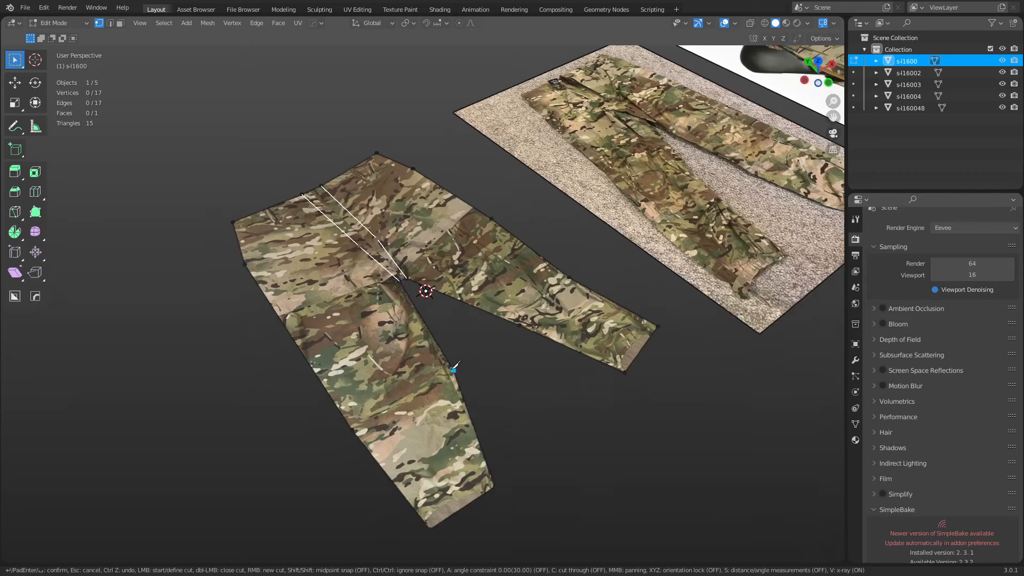
{"action": "left_click", "coordinate": [453, 370]}
{"action": "middle_click_drag", "start_coordinate": [452, 292], "coordinate": [429, 286]}
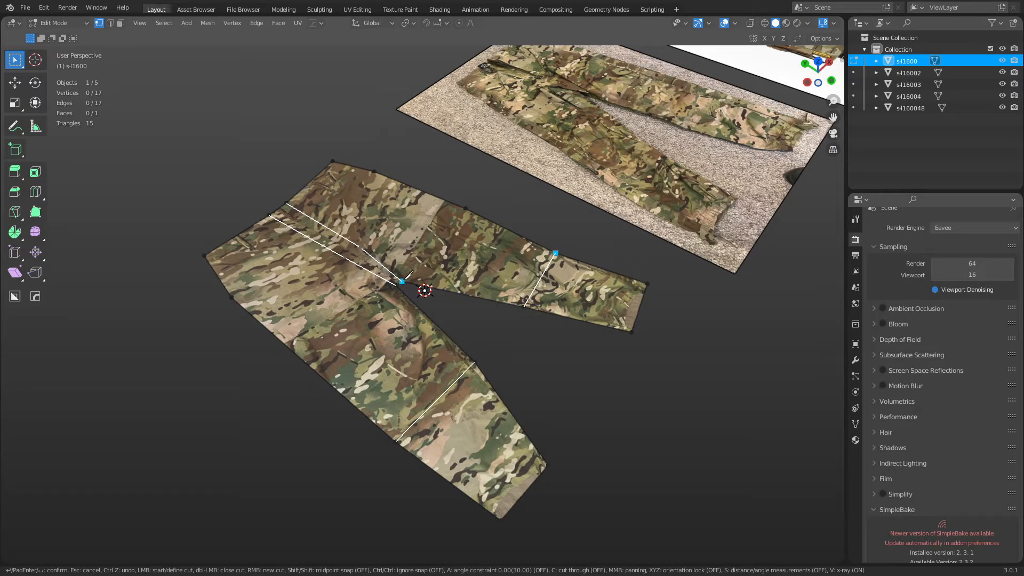
{"action": "key", "text": "Return"}
Knife-cut from the crotch vertex down to the leg's lower edge.
{"action": "middle_click_drag", "start_coordinate": [404, 279], "coordinate": [514, 320]}
{"action": "scroll", "coordinate": [514, 320], "scroll_direction": "up", "scroll_amount": 2}
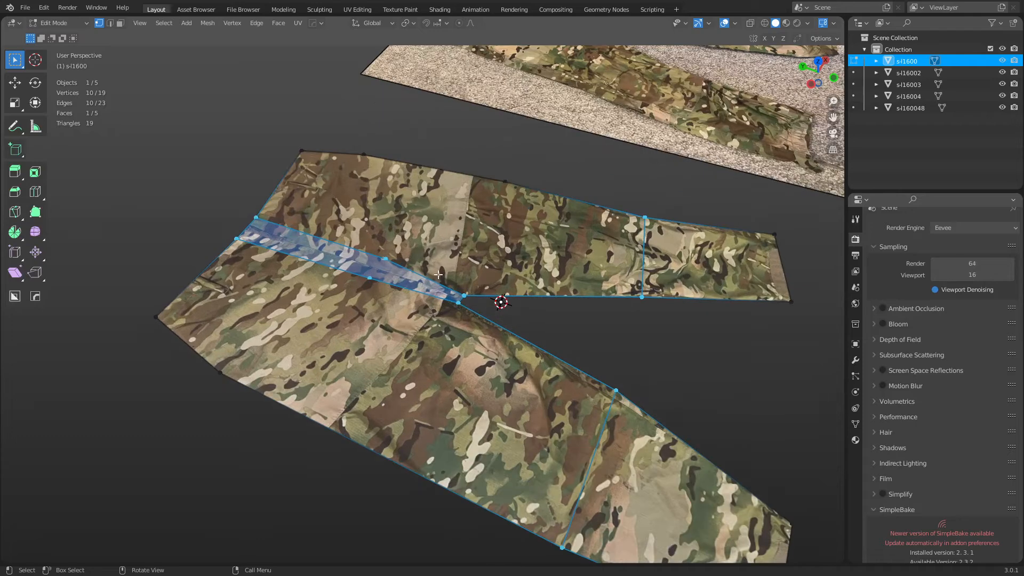
{"action": "left_click", "coordinate": [463, 294]}
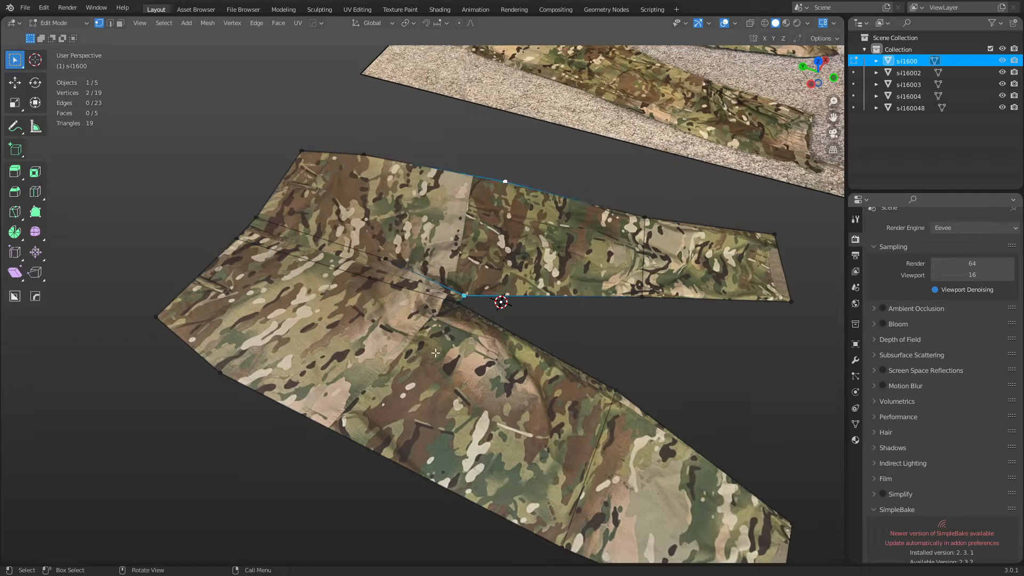
{"action": "left_click", "coordinate": [446, 313]}
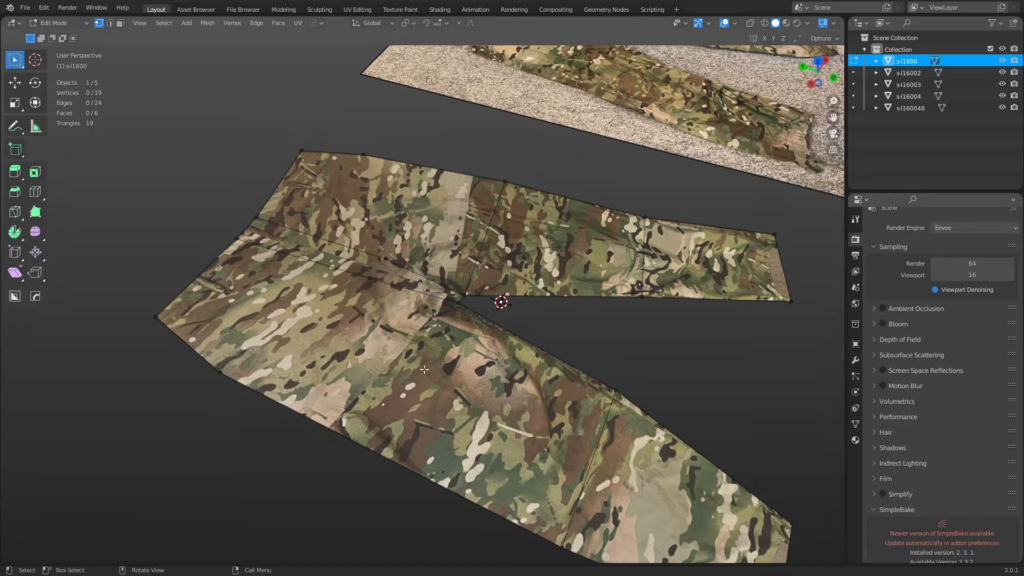
{"action": "key", "text": "k"}
{"action": "left_click", "coordinate": [458, 302]}
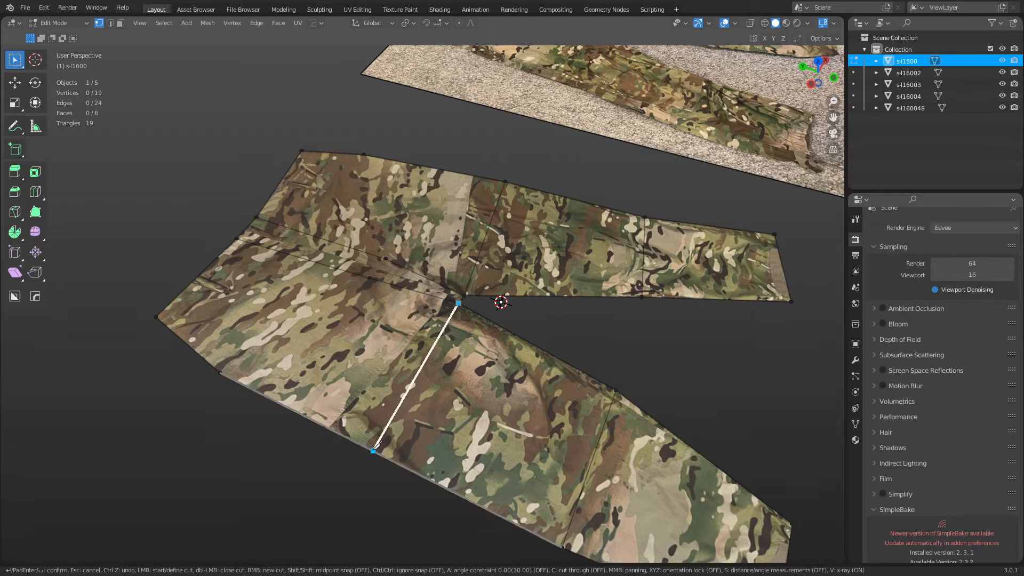
{"action": "left_click", "coordinate": [363, 445]}
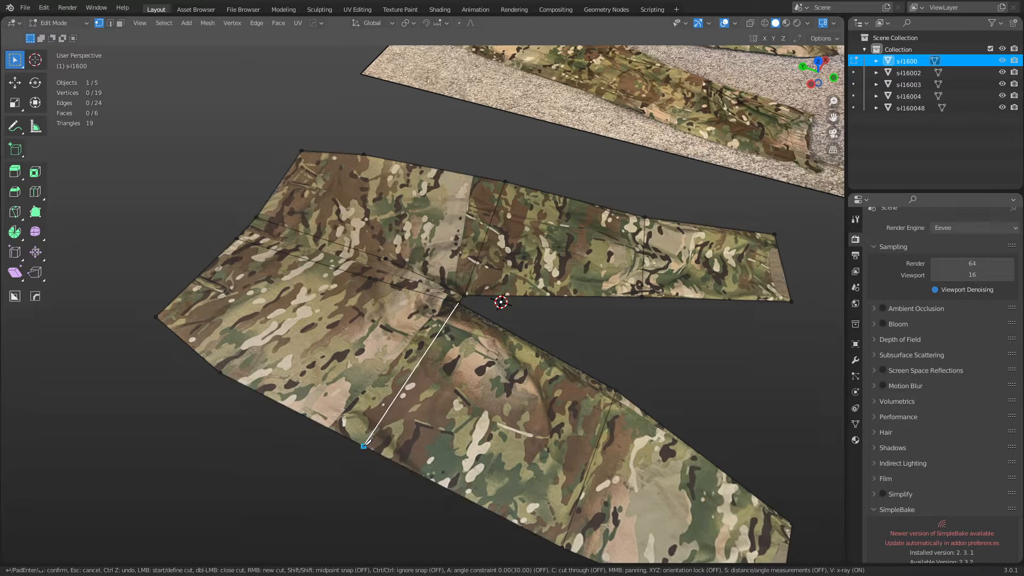
{"action": "key", "text": "Return"}
Select the left outer vertex and try a loop cut down the left leg, then undo it.
{"action": "left_click", "coordinate": [221, 374]}
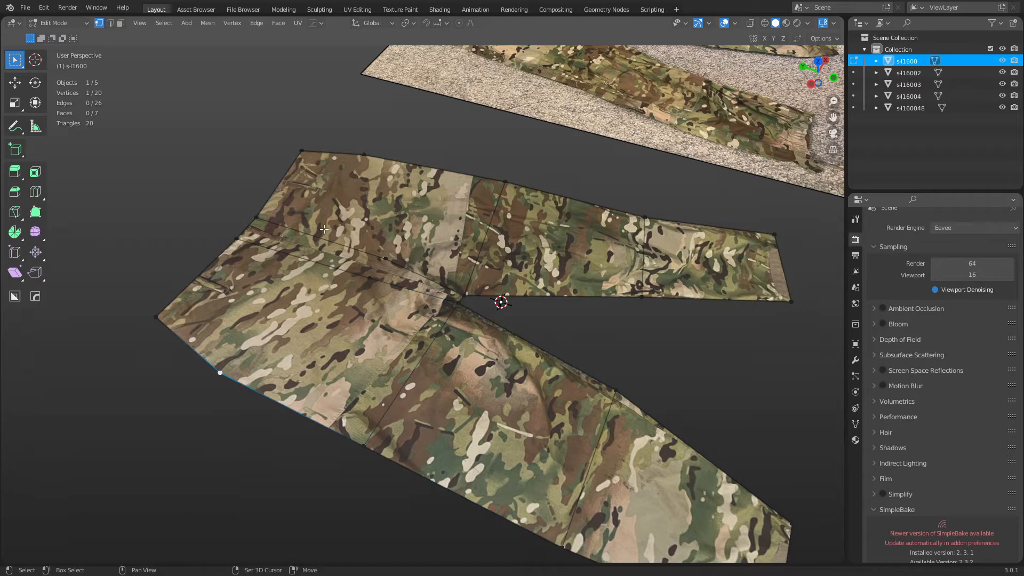
{"action": "left_click", "coordinate": [367, 159], "text": "shift"}
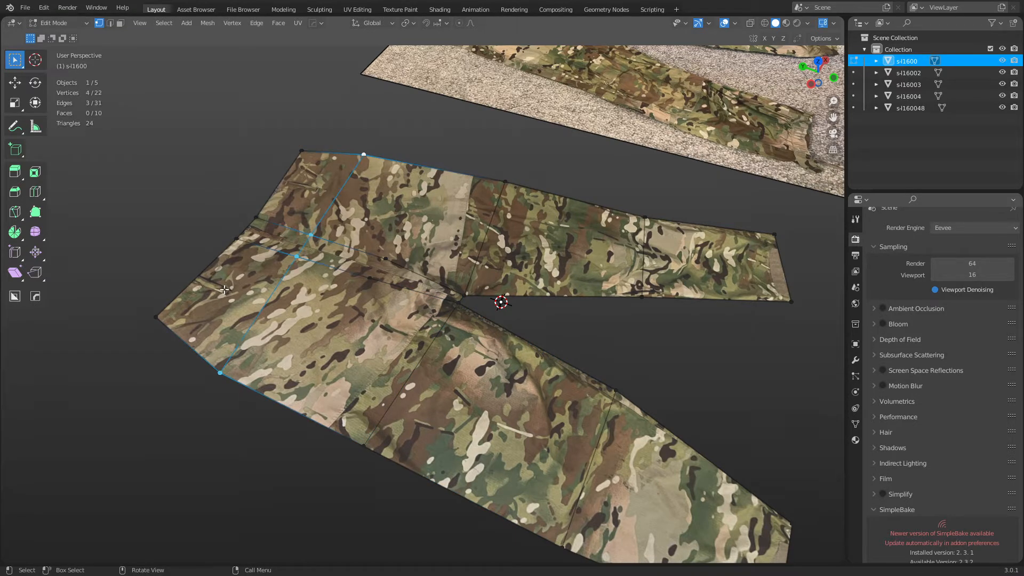
{"action": "left_click", "coordinate": [167, 314]}
{"action": "middle_click_drag", "start_coordinate": [390, 365], "coordinate": [344, 281]}
{"action": "key", "text": "ctrl+r"}
{"action": "left_click", "coordinate": [346, 281]}
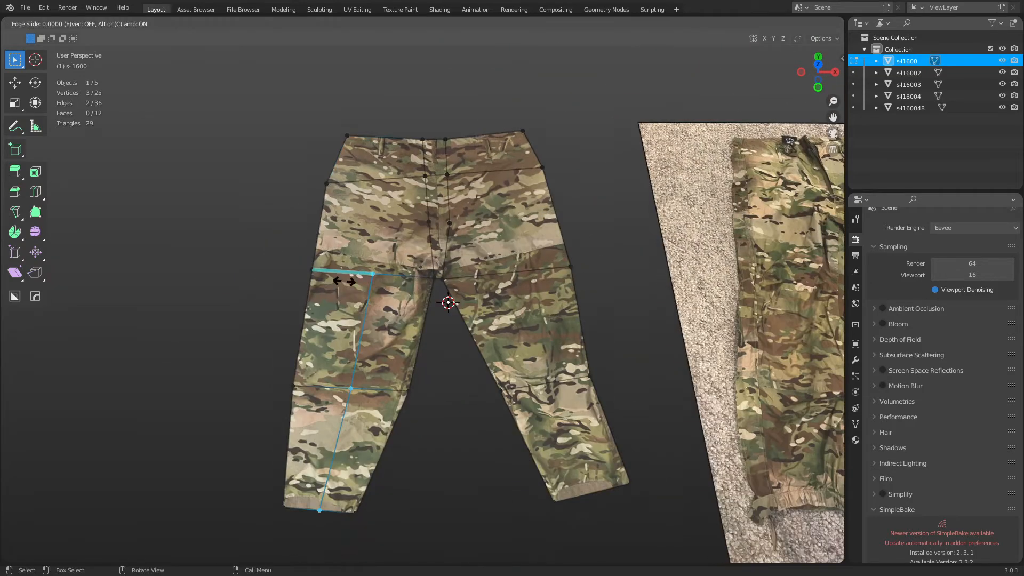
{"action": "left_click", "coordinate": [418, 279]}
{"action": "key", "text": "ctrl+z"}
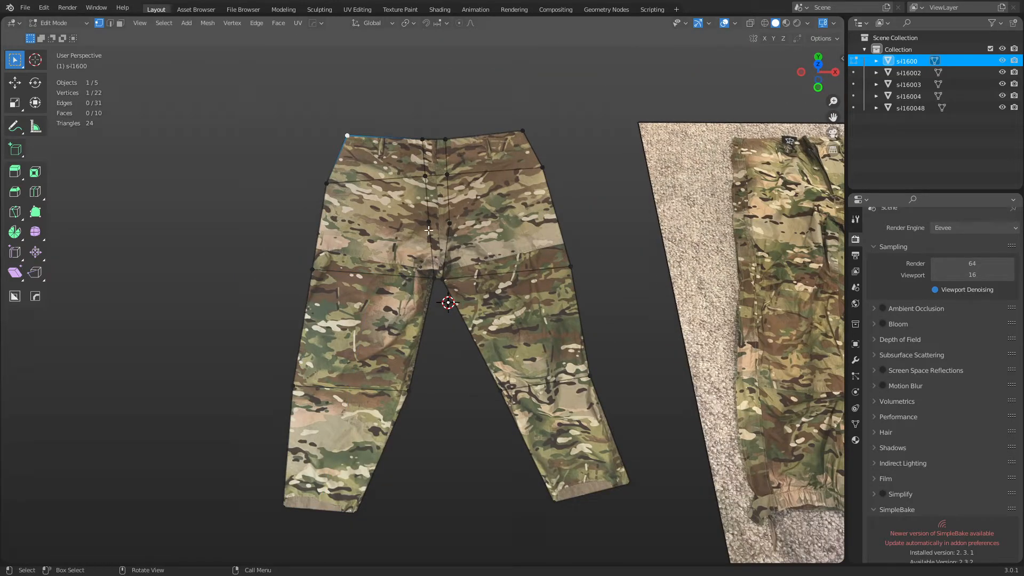
Knife-cut horizontally across the hips from the left to the right hip edge.
{"action": "key", "text": "k"}
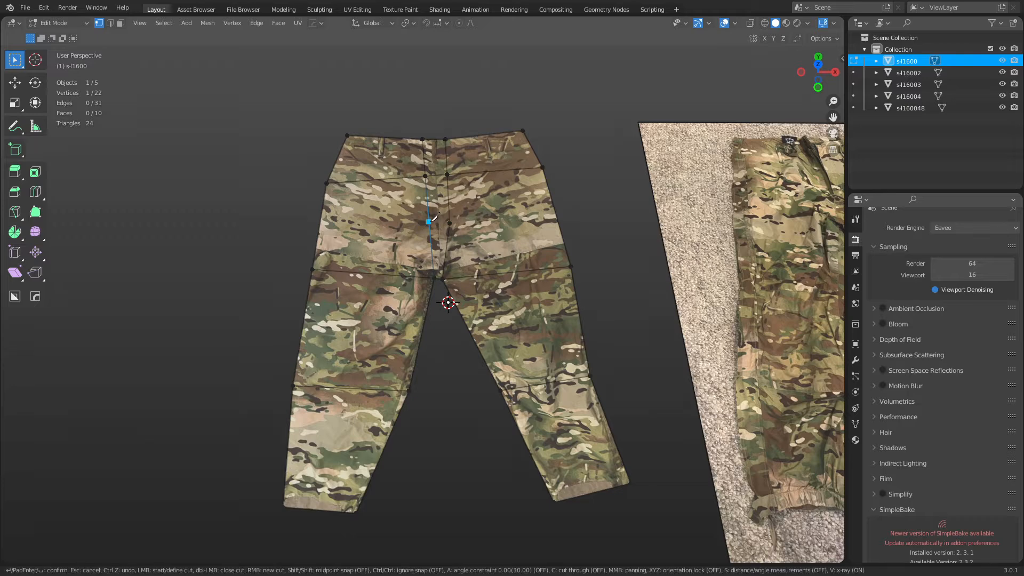
{"action": "left_click", "coordinate": [432, 220]}
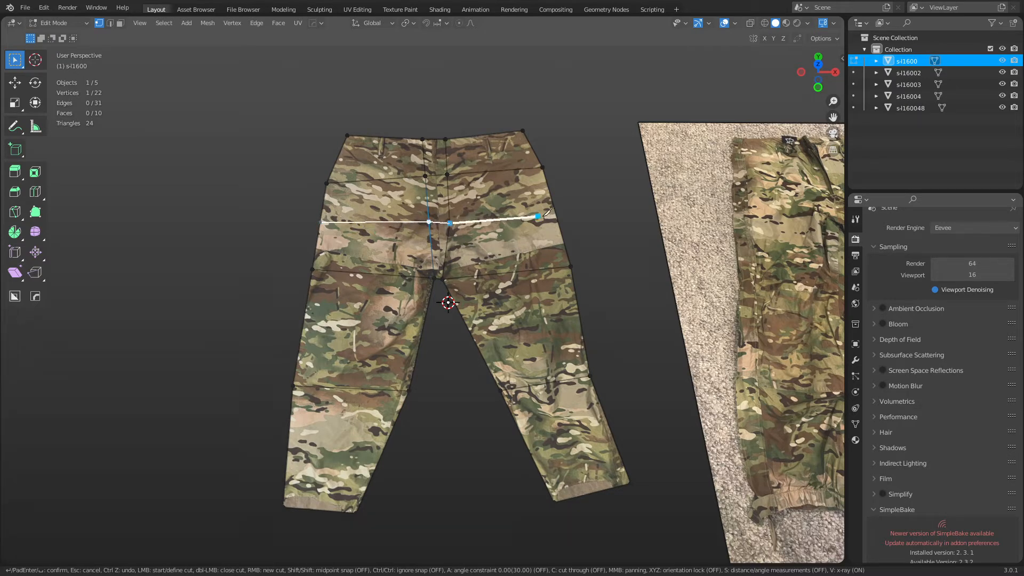
{"action": "left_click", "coordinate": [556, 217]}
{"action": "key", "text": "Return"}
Add two evenly spaced loop cuts down each leg.
{"action": "key", "text": "ctrl+r"}
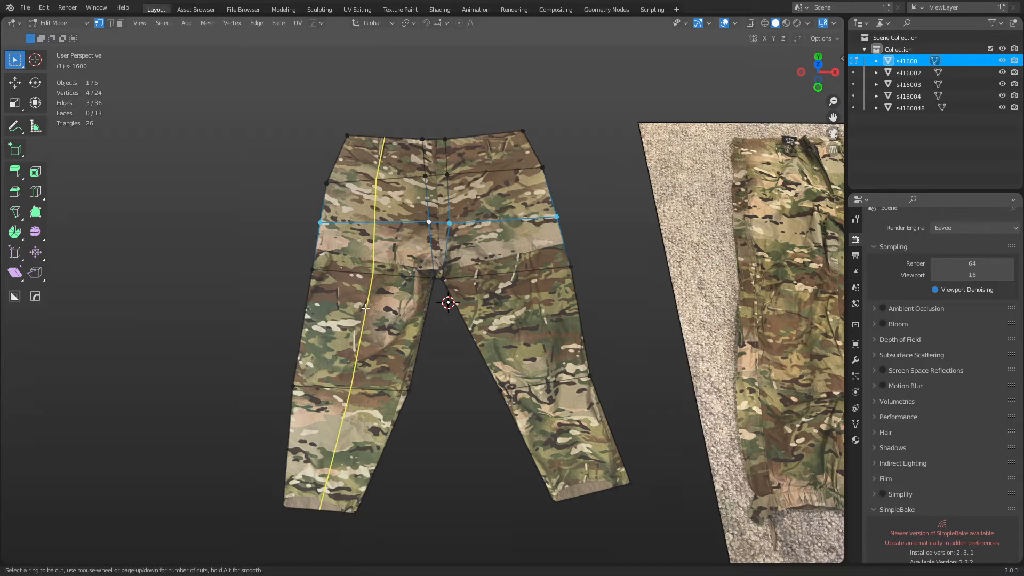
{"action": "scroll", "coordinate": [365, 307], "scroll_direction": "up", "scroll_amount": 1}
{"action": "left_click", "coordinate": [366, 308]}
{"action": "right_click", "coordinate": [365, 307]}
{"action": "key", "text": "ctrl+r"}
{"action": "left_click", "coordinate": [516, 288]}
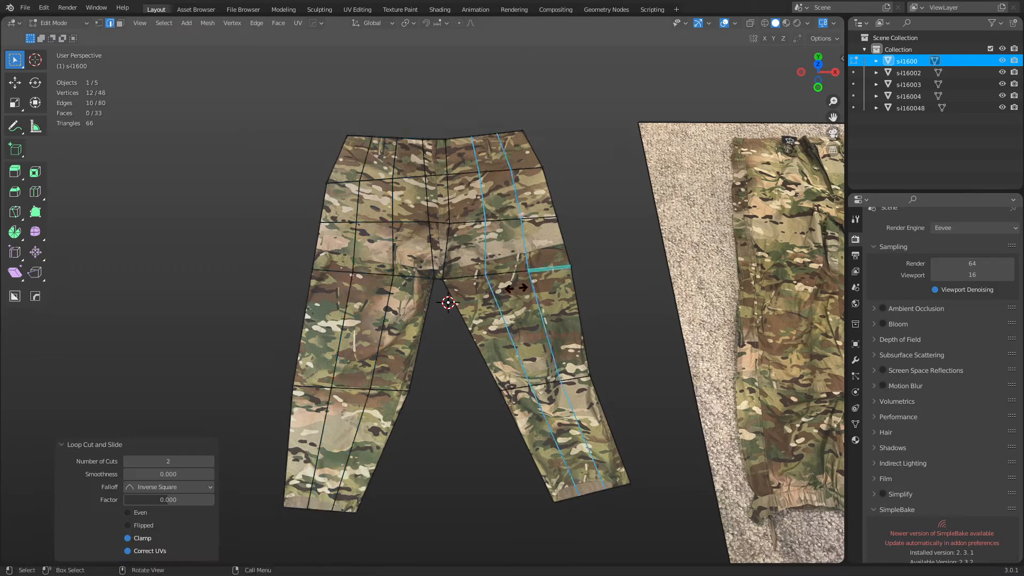
{"action": "right_click", "coordinate": [516, 288]}
Switch to face select and pick the face strip down the left leg.
{"action": "key", "text": "3"}
{"action": "left_click", "coordinate": [331, 453]}
{"action": "left_click", "coordinate": [372, 163], "text": "ctrl"}
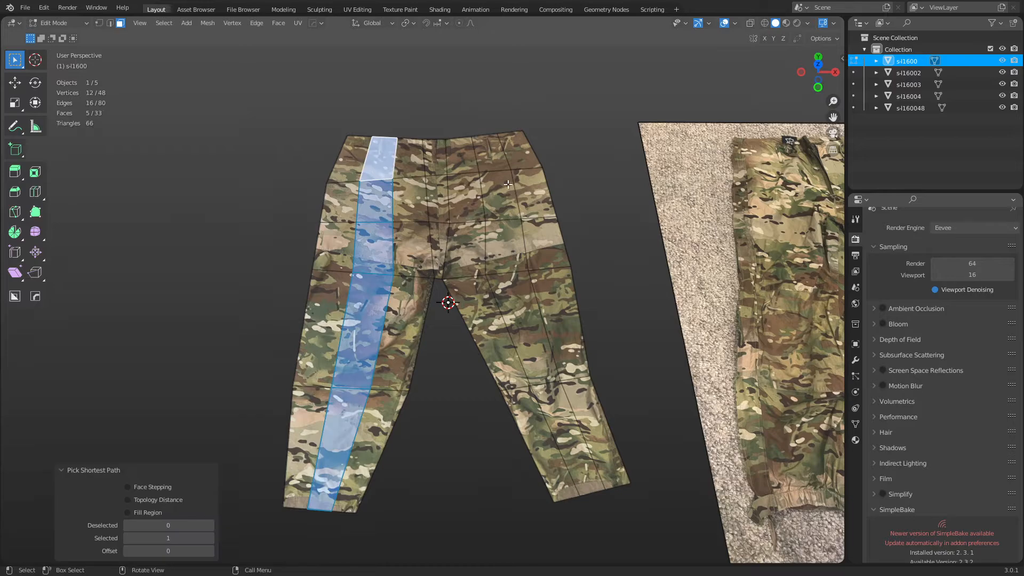
Select the face strips on both legs and raise them slightly along Z.
{"action": "left_click", "coordinate": [489, 154], "text": "shift"}
{"action": "left_click", "coordinate": [568, 439], "text": "ctrl"}
{"action": "middle_click_drag", "start_coordinate": [569, 441], "coordinate": [500, 460]}
{"action": "key", "text": "shift+space"}
{"action": "key", "text": "g"}
{"action": "key", "text": "g"}
{"action": "key", "text": "z"}
{"action": "right_click", "coordinate": [616, 375]}
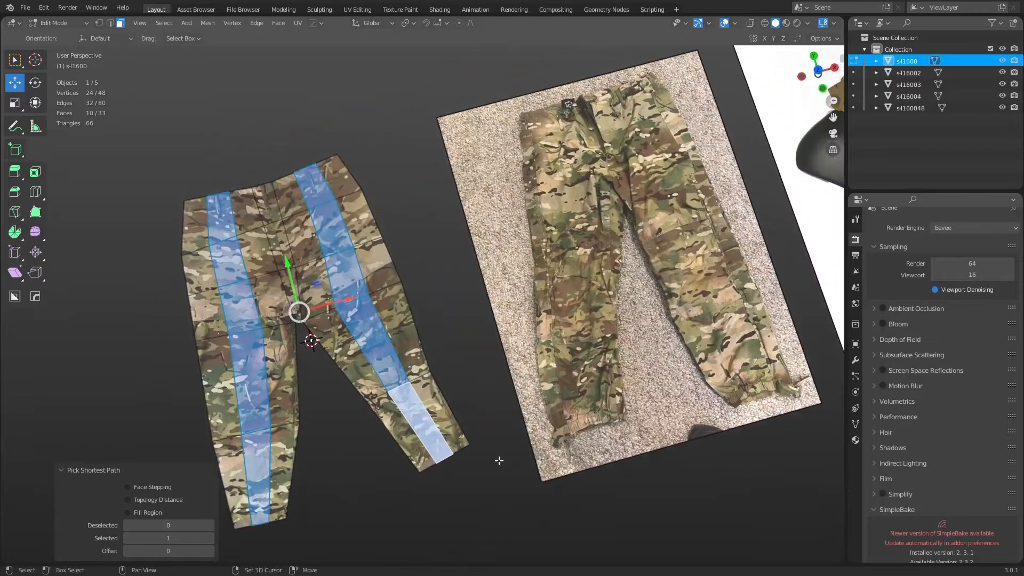
{"action": "middle_click_drag", "start_coordinate": [427, 450], "coordinate": [526, 400]}
{"action": "key", "text": "g"}
{"action": "key", "text": "z"}
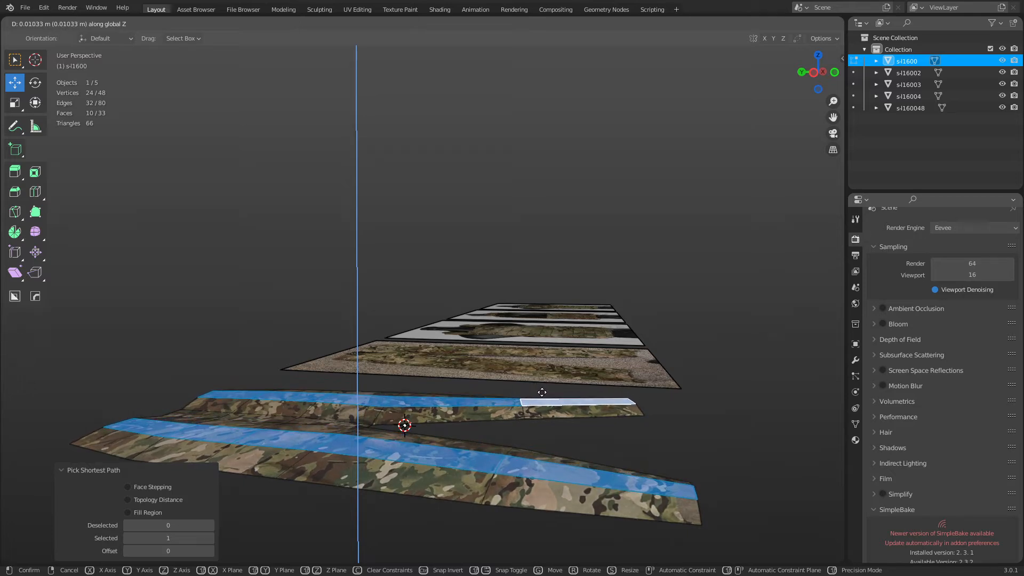
{"action": "left_click", "coordinate": [542, 392]}
Raise two adjacent leg-strip faces slightly along Z.
{"action": "middle_click_drag", "start_coordinate": [299, 418], "coordinate": [384, 370]}
{"action": "left_click", "coordinate": [341, 419]}
{"action": "left_click", "coordinate": [352, 406]}
{"action": "left_click", "coordinate": [390, 400], "text": "shift"}
{"action": "key", "text": "shift+v"}
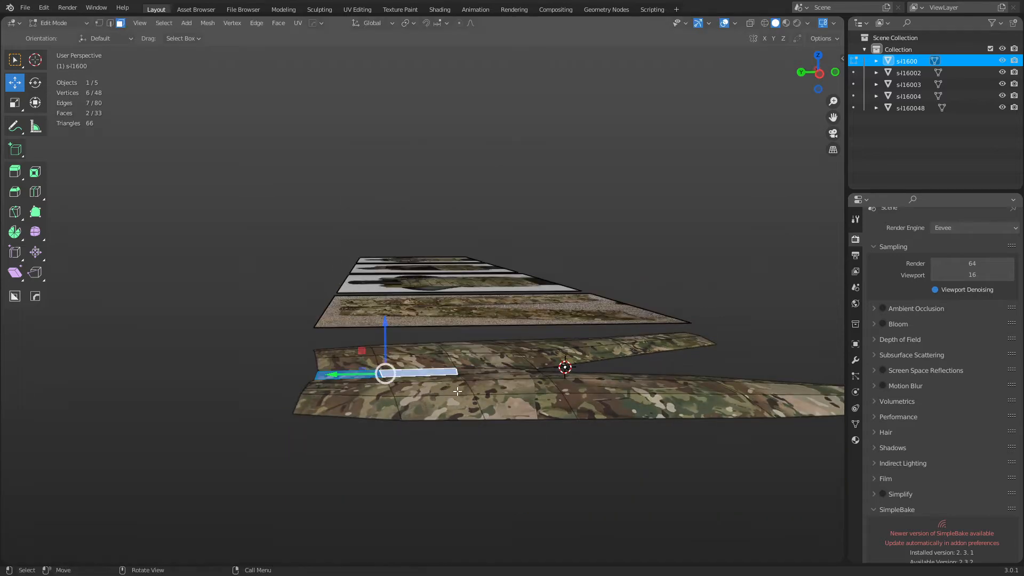
{"action": "left_click", "coordinate": [458, 391]}
{"action": "key", "text": "g"}
{"action": "key", "text": "z"}
{"action": "left_click", "coordinate": [462, 377]}
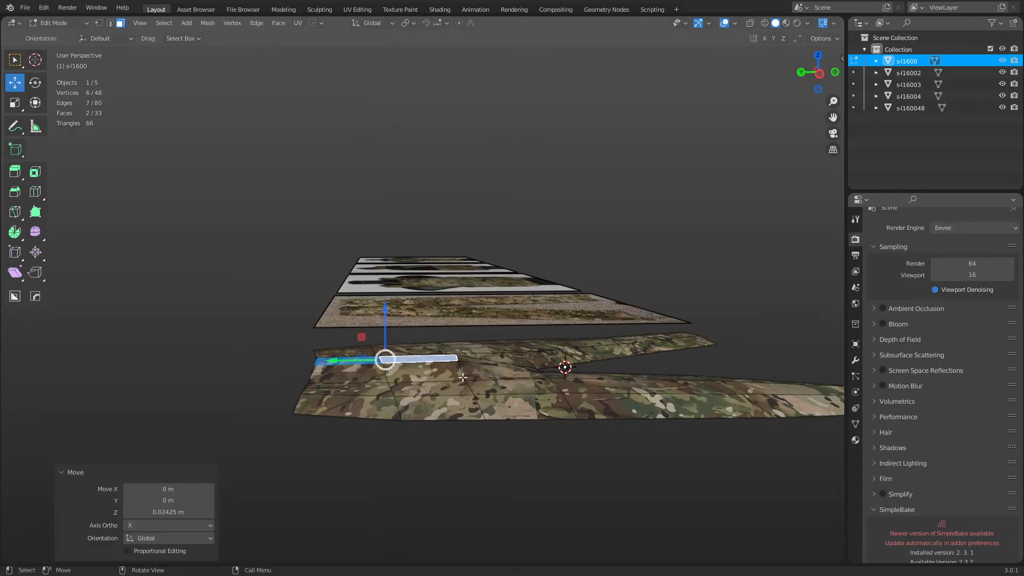
Raise one more strip face along Z, then clear the selection.
{"action": "left_click", "coordinate": [421, 358]}
{"action": "key", "text": "g"}
{"action": "key", "text": "z"}
{"action": "left_click", "coordinate": [421, 319]}
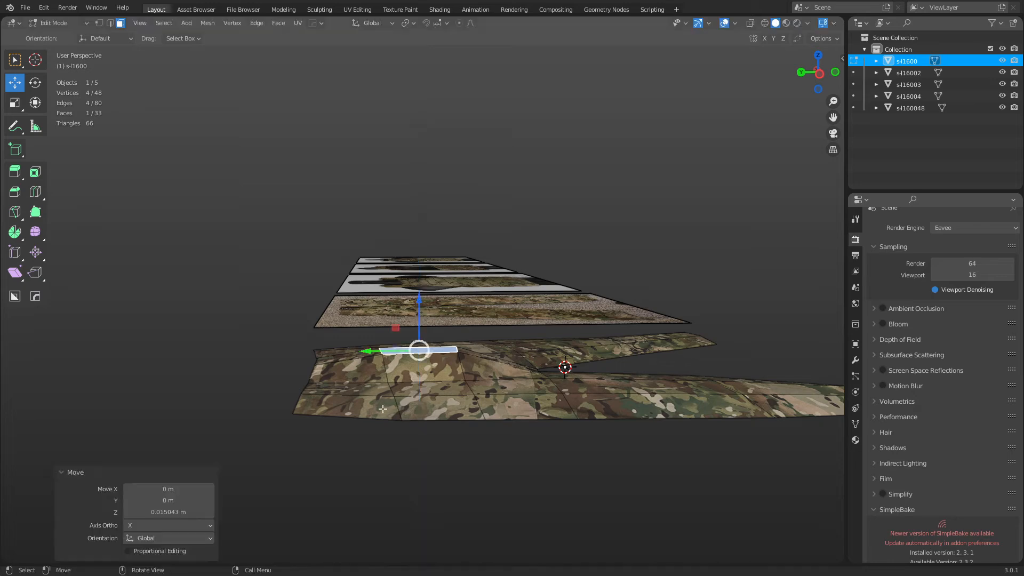
{"action": "key", "text": "alt+a"}
{"action": "middle_click_drag", "start_coordinate": [453, 439], "coordinate": [512, 454]}
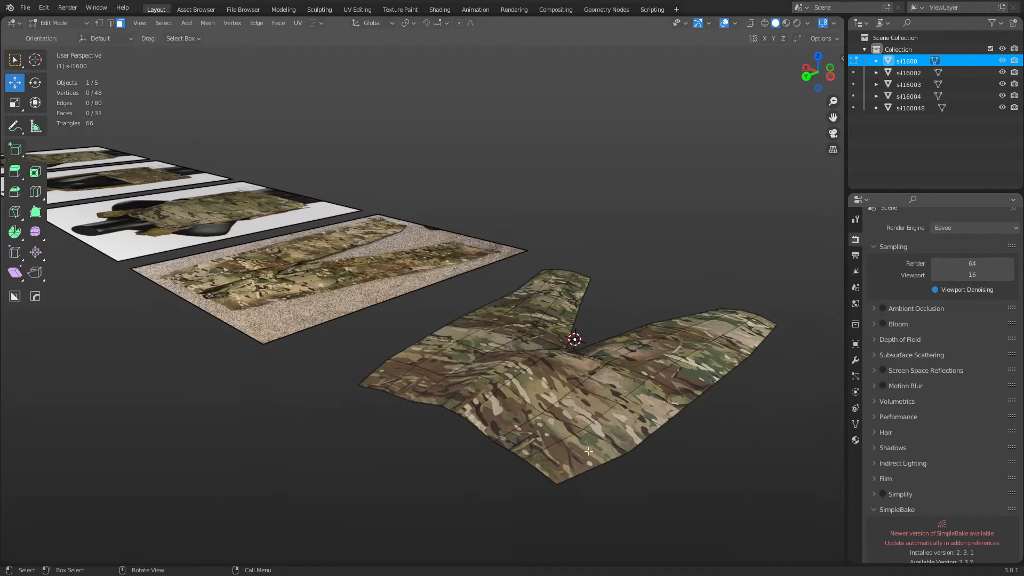
Extrude the left and right boundary edge loops straight down along Z into side walls.
{"action": "key", "text": "2"}
{"action": "left_click", "coordinate": [612, 461], "text": "alt"}
{"action": "left_click", "coordinate": [426, 337], "text": "alt+shift"}
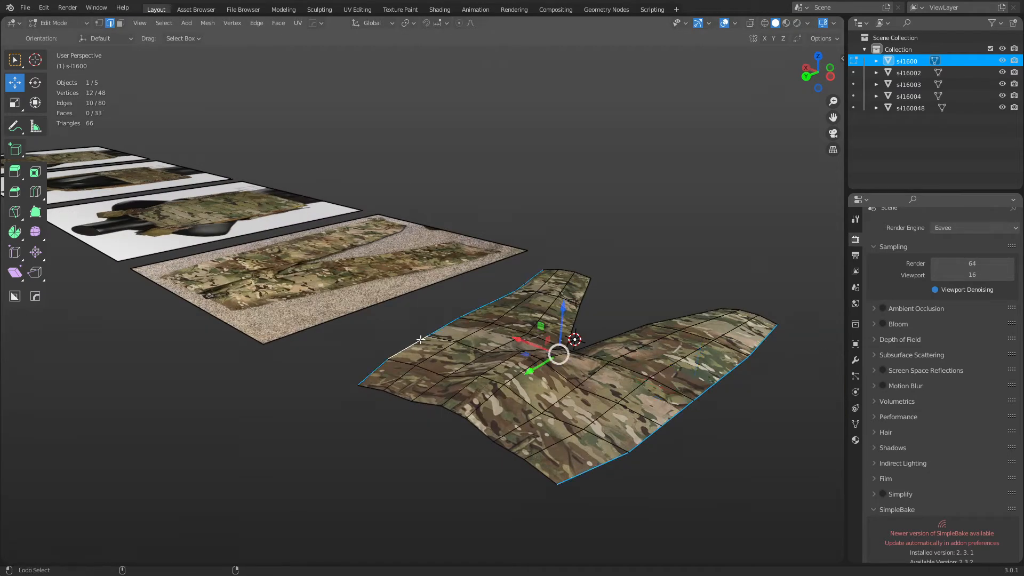
{"action": "key", "text": "e"}
{"action": "key", "text": "z"}
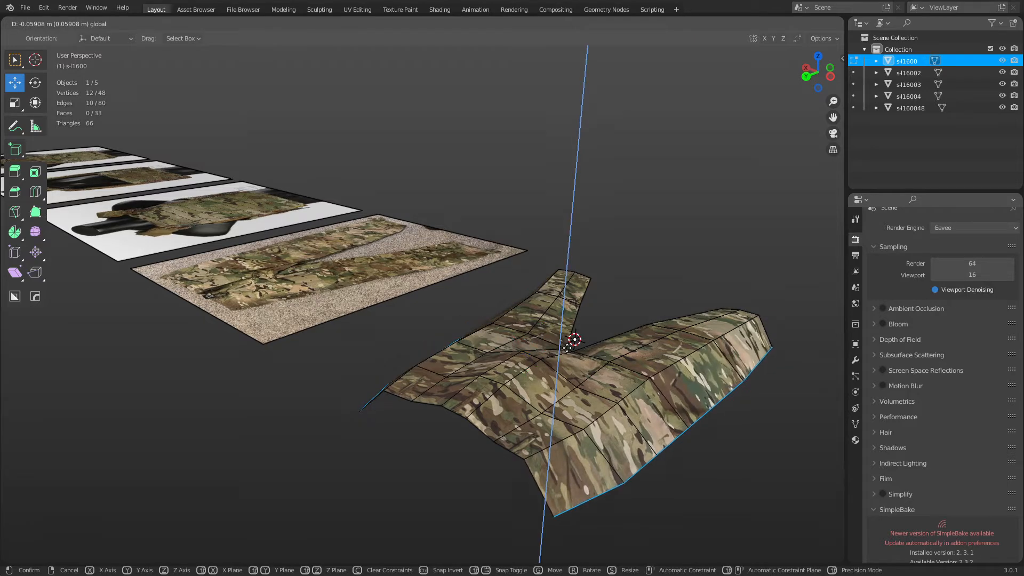
{"action": "left_click", "coordinate": [568, 348]}
{"action": "middle_click_drag", "start_coordinate": [568, 348], "coordinate": [464, 374]}
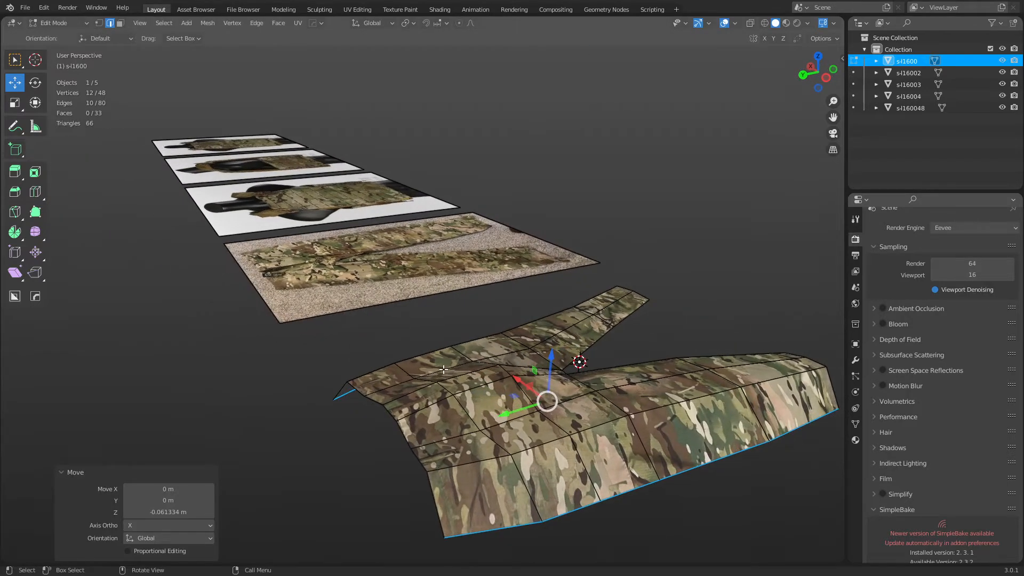
Raise two top ridge edges and lower the inner-leg edge loop.
{"action": "left_click", "coordinate": [444, 370]}
{"action": "left_click", "coordinate": [509, 418], "text": "shift"}
{"action": "left_click_drag", "start_coordinate": [475, 365], "coordinate": [479, 353]}
{"action": "middle_click_drag", "start_coordinate": [696, 379], "coordinate": [413, 393]}
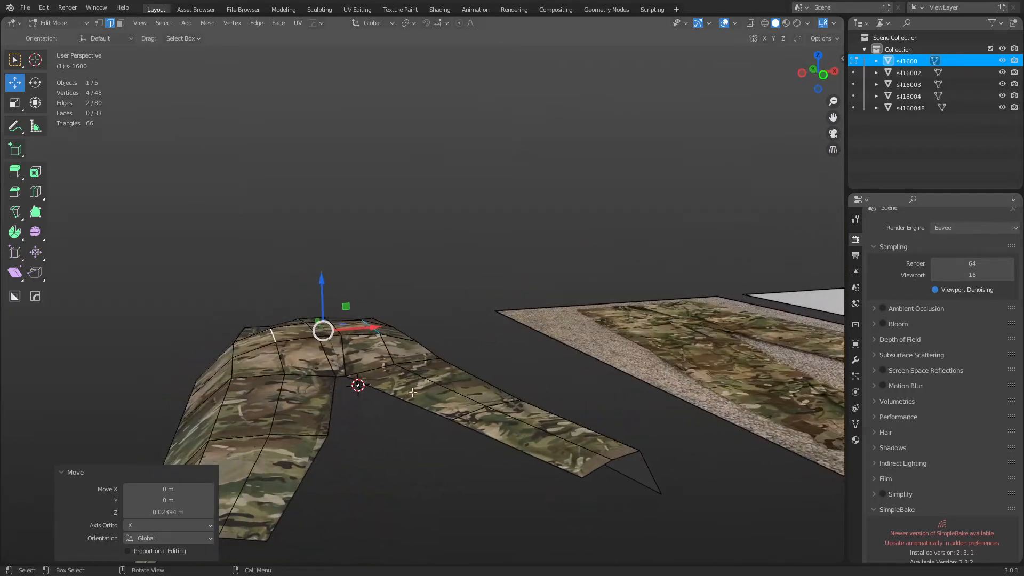
{"action": "left_click", "coordinate": [333, 391], "text": "alt"}
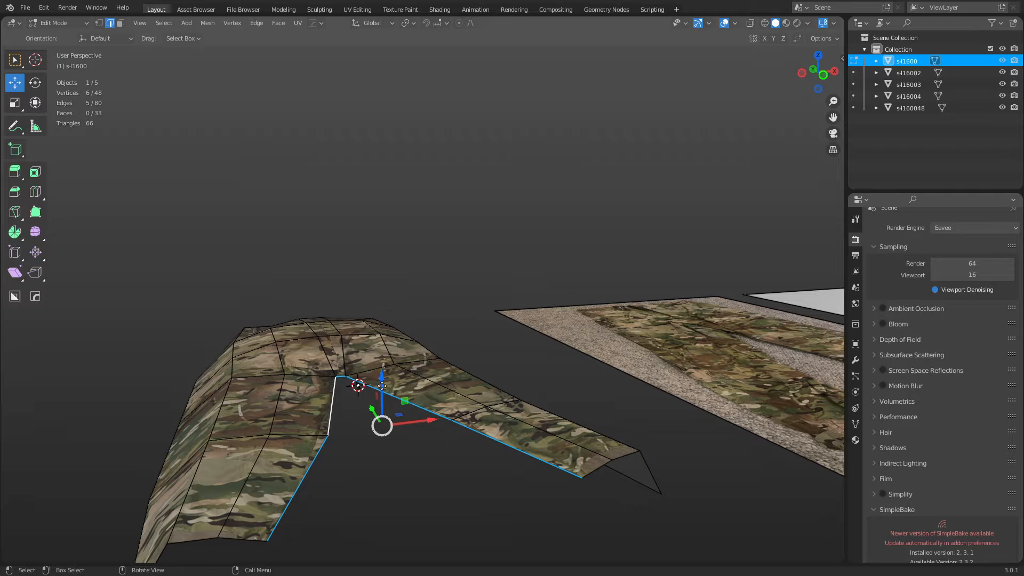
{"action": "left_click_drag", "start_coordinate": [378, 382], "coordinate": [390, 418]}
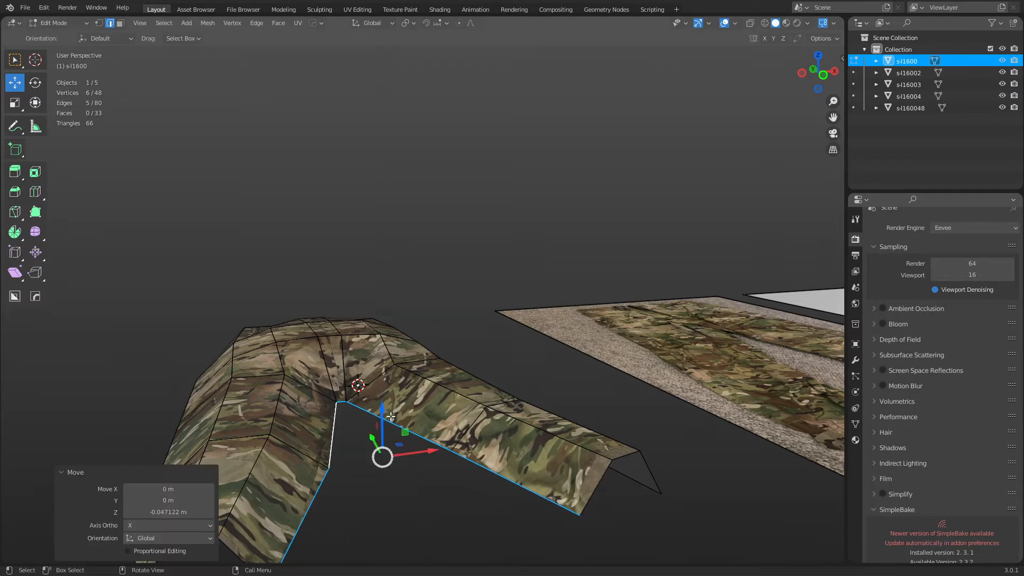
{"action": "middle_click_drag", "start_coordinate": [391, 418], "coordinate": [393, 479]}
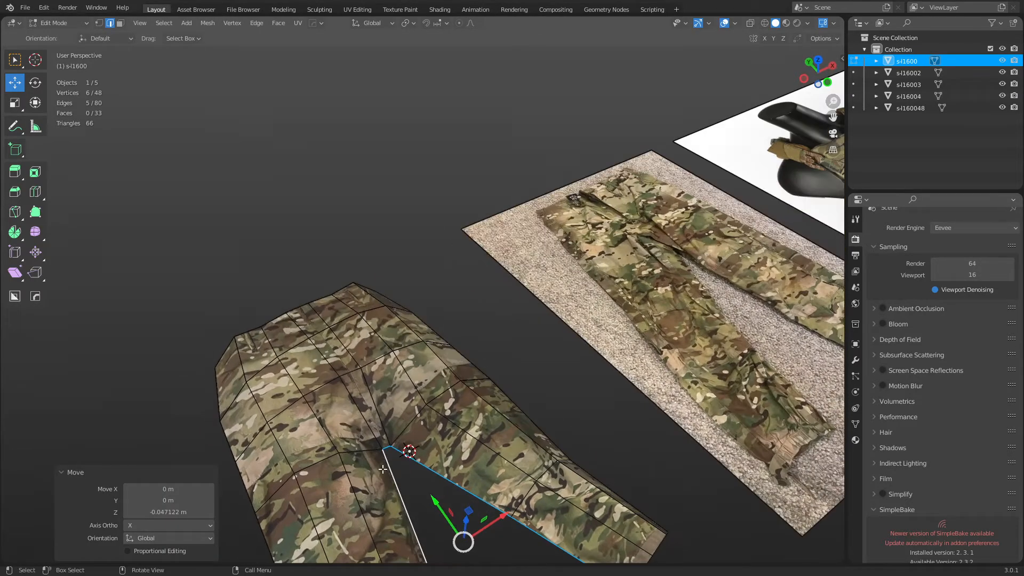
Add a knife cut near the crotch and raise the selected edge slightly.
{"action": "key", "text": "k"}
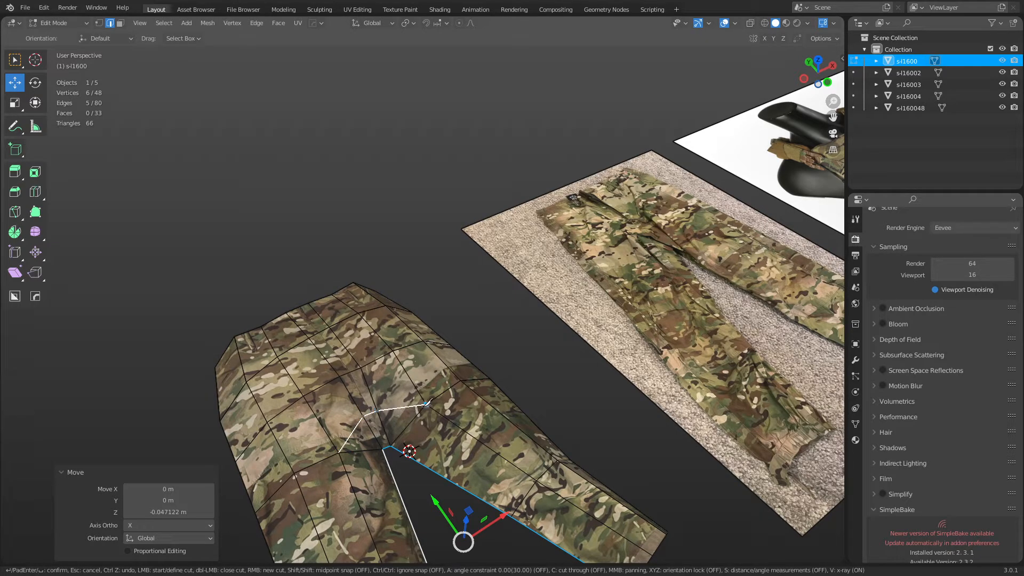
{"action": "key", "text": "Return"}
{"action": "middle_click_drag", "start_coordinate": [427, 404], "coordinate": [462, 352]}
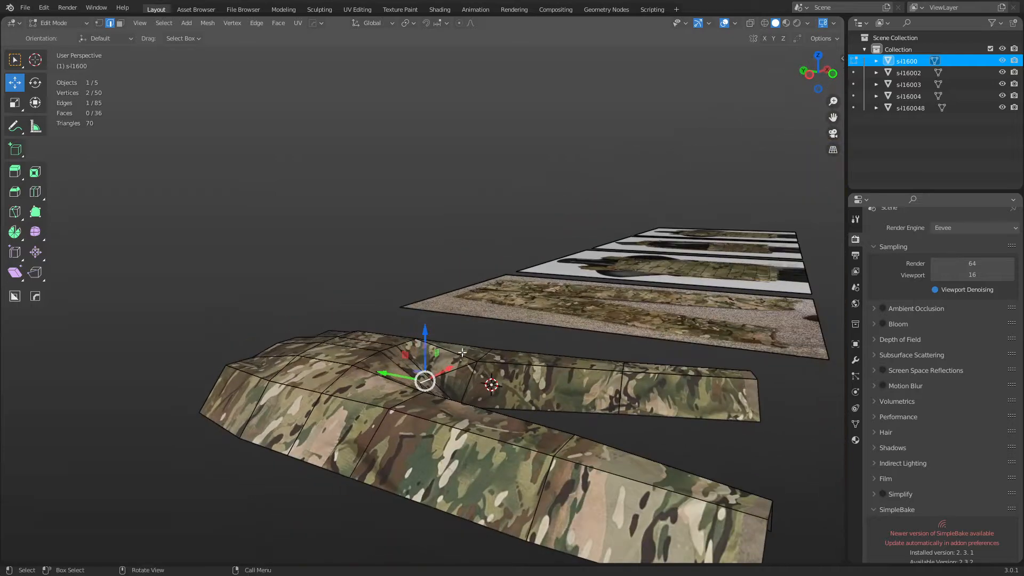
{"action": "left_click_drag", "start_coordinate": [423, 343], "coordinate": [425, 327]}
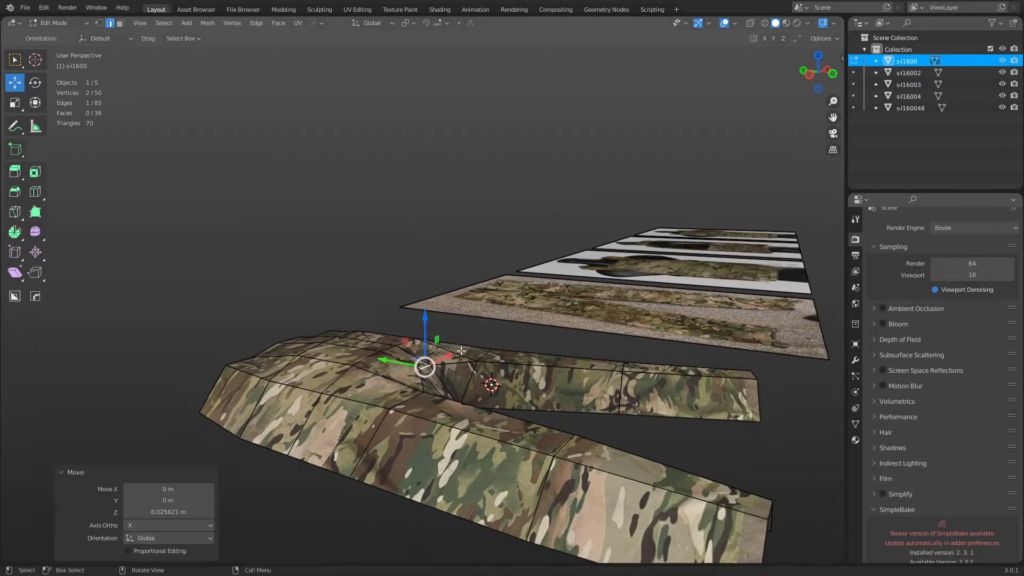
{"action": "middle_click_drag", "start_coordinate": [425, 328], "coordinate": [459, 389]}
{"action": "key", "text": "grave"}
{"action": "left_click", "coordinate": [511, 403]}
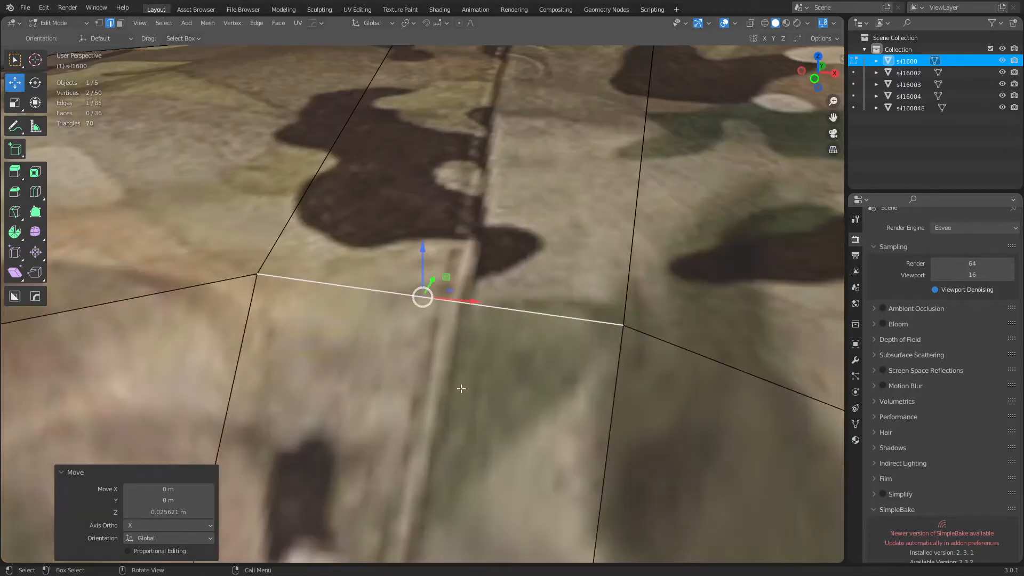
{"action": "scroll", "coordinate": [512, 371], "scroll_direction": "down", "scroll_amount": 10}
{"action": "middle_click_drag", "start_coordinate": [542, 358], "coordinate": [454, 350]}
{"action": "middle_click_drag", "start_coordinate": [624, 342], "coordinate": [482, 368], "text": "shift"}
{"action": "scroll", "coordinate": [498, 364], "scroll_direction": "down", "scroll_amount": 5}
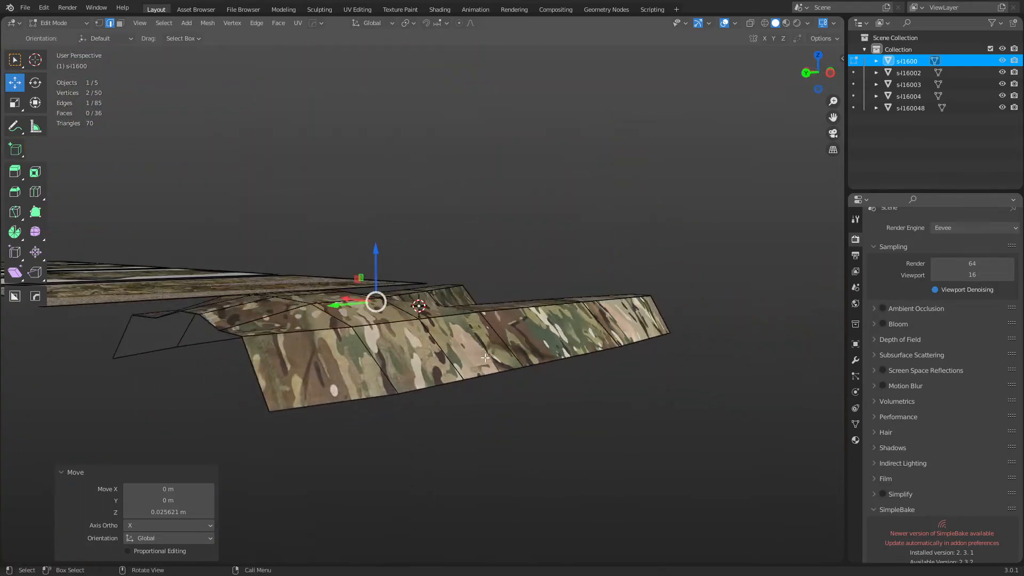
Lower the bottom edge loop and left side fold edges slightly.
{"action": "left_click", "coordinate": [482, 375], "text": "alt"}
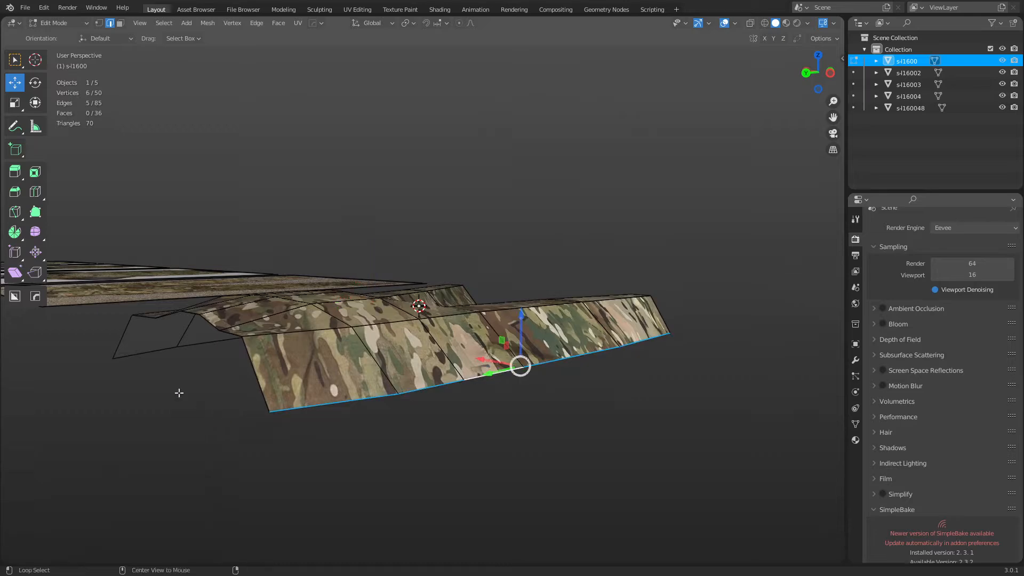
{"action": "left_click", "coordinate": [155, 350], "text": "alt+shift"}
{"action": "left_click_drag", "start_coordinate": [388, 301], "coordinate": [393, 315]}
{"action": "middle_click_drag", "start_coordinate": [426, 331], "coordinate": [474, 336]}
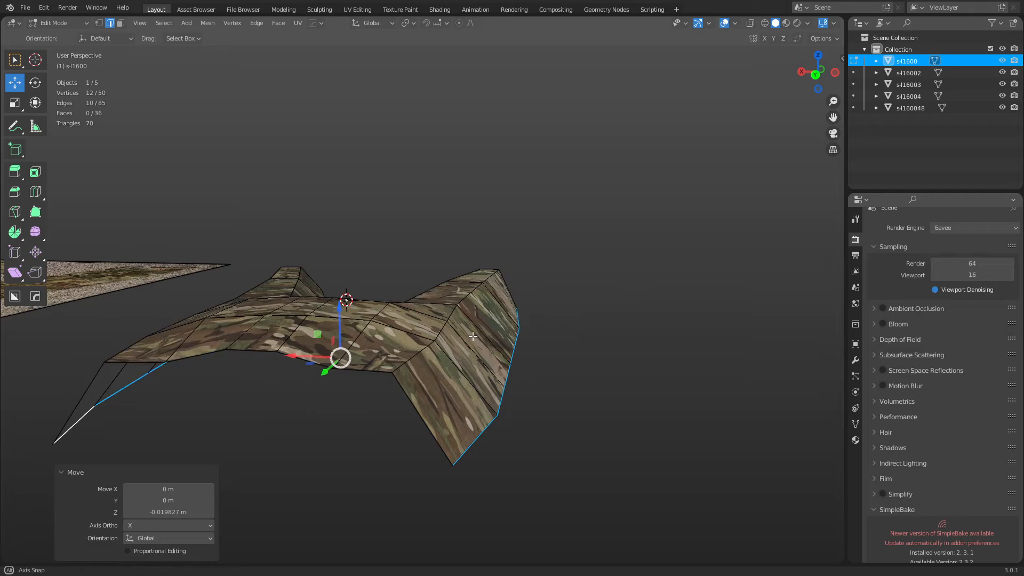
{"action": "left_click", "coordinate": [443, 327], "text": "alt"}
Select the leg edge loop and begin sliding it along the mesh.
{"action": "middle_click_drag", "start_coordinate": [185, 378], "coordinate": [293, 379]}
{"action": "left_click", "coordinate": [298, 348]}
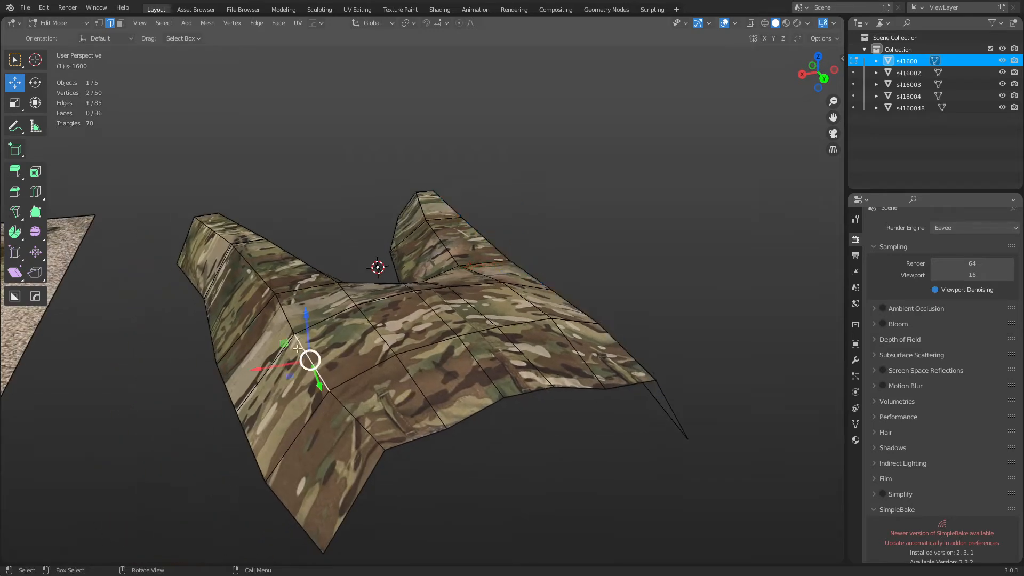
{"action": "left_click_drag", "start_coordinate": [265, 366], "coordinate": [284, 362]}
{"action": "key", "text": "ctrl+z"}
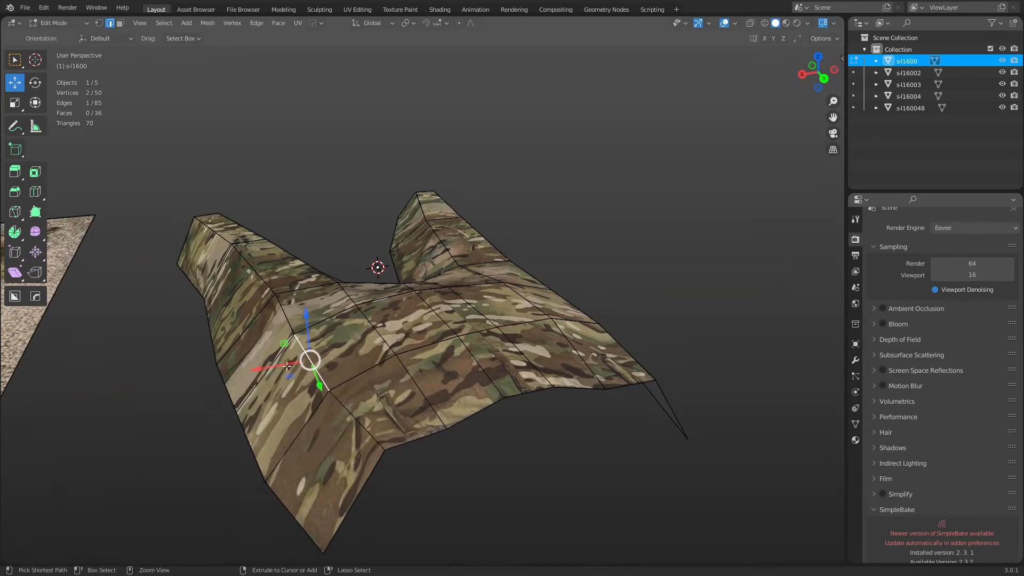
{"action": "left_click", "coordinate": [313, 362], "text": "alt"}
{"action": "middle_click_drag", "start_coordinate": [590, 315], "coordinate": [597, 369]}
{"action": "key", "text": "g"}
{"action": "key", "text": "g"}
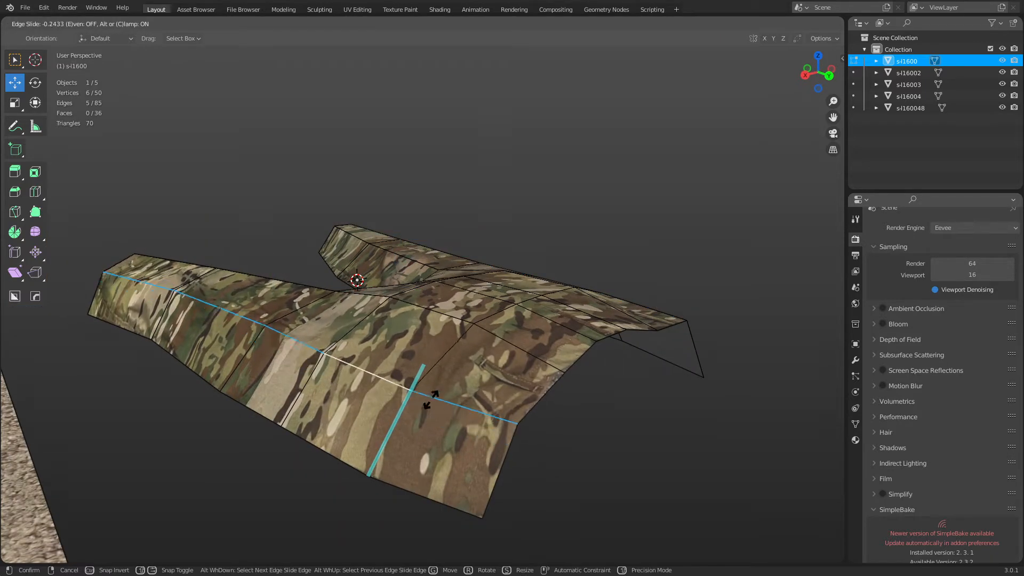
Confirm the edge slide, then test toggling Correct Face Attributes in the transform options.
{"action": "left_click", "coordinate": [427, 394]}
{"action": "middle_click_drag", "start_coordinate": [650, 372], "coordinate": [606, 373]}
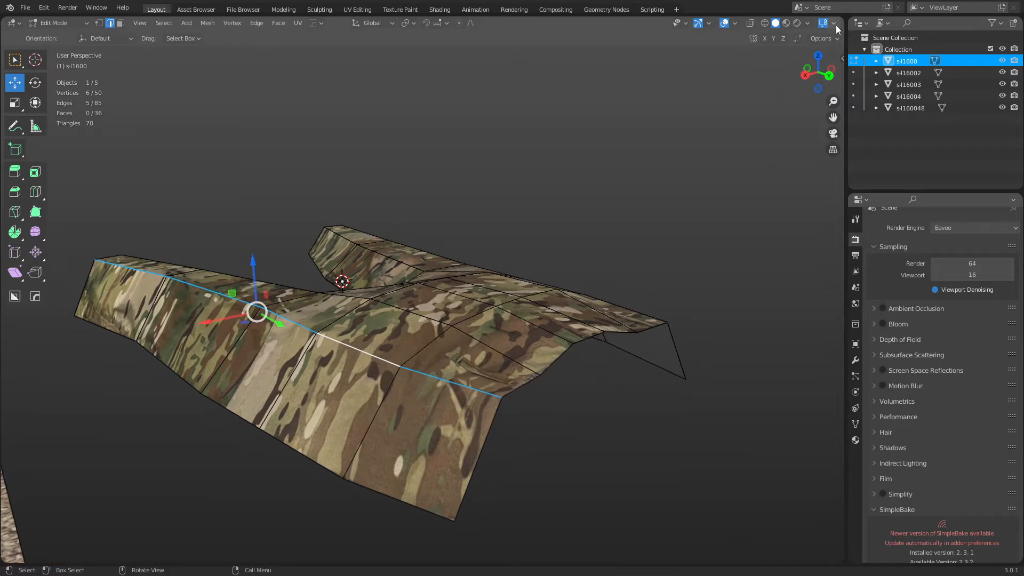
{"action": "left_click", "coordinate": [821, 39]}
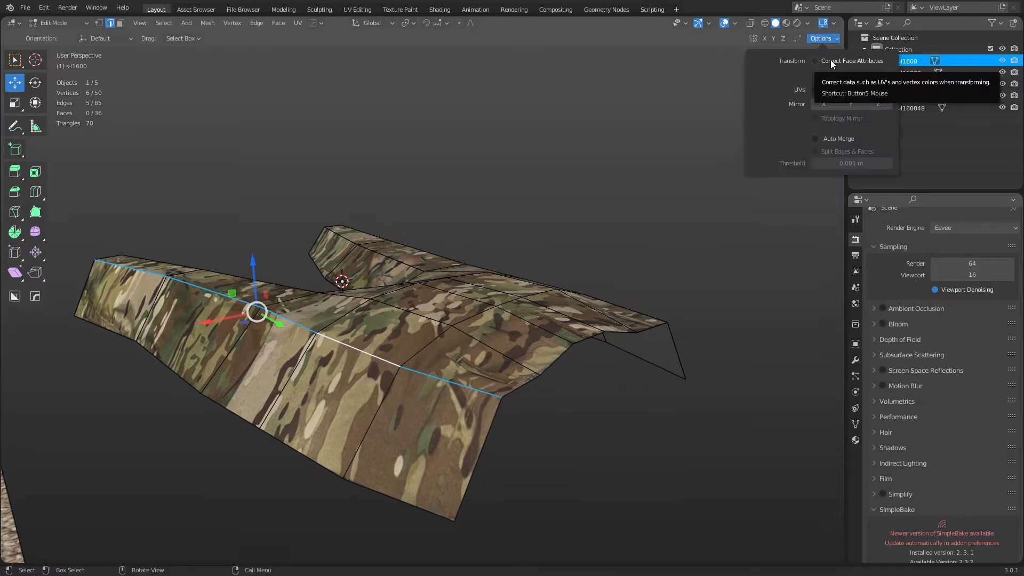
{"action": "left_click", "coordinate": [831, 60]}
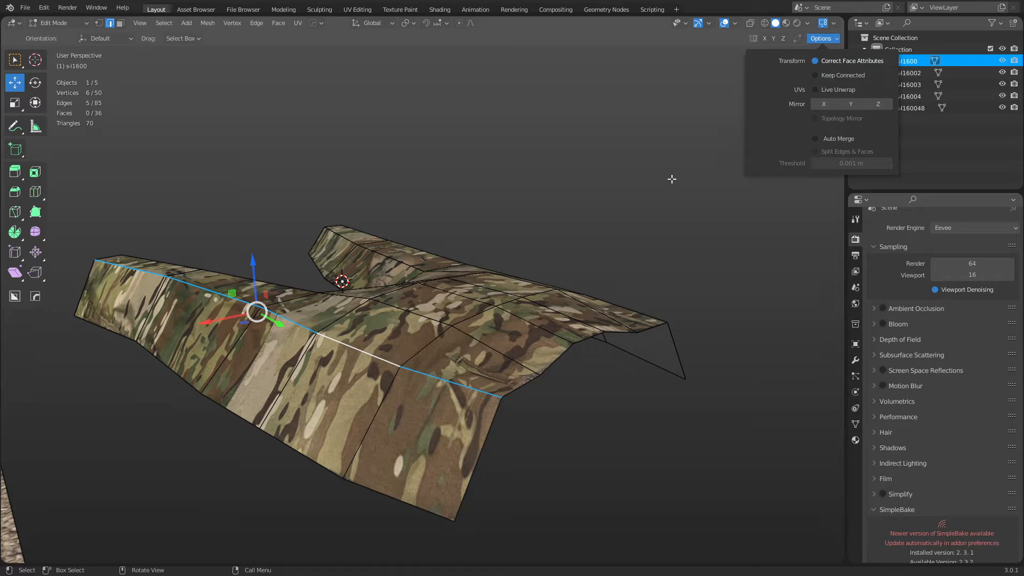
{"action": "left_click_drag", "start_coordinate": [214, 323], "coordinate": [207, 355]}
{"action": "key", "text": "ctrl+z"}
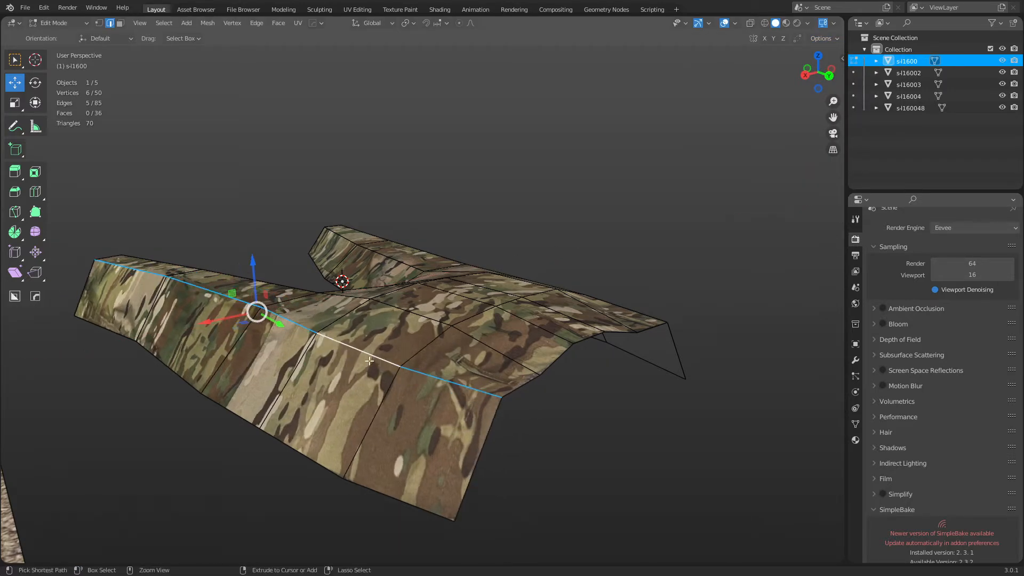
{"action": "left_click", "coordinate": [834, 37]}
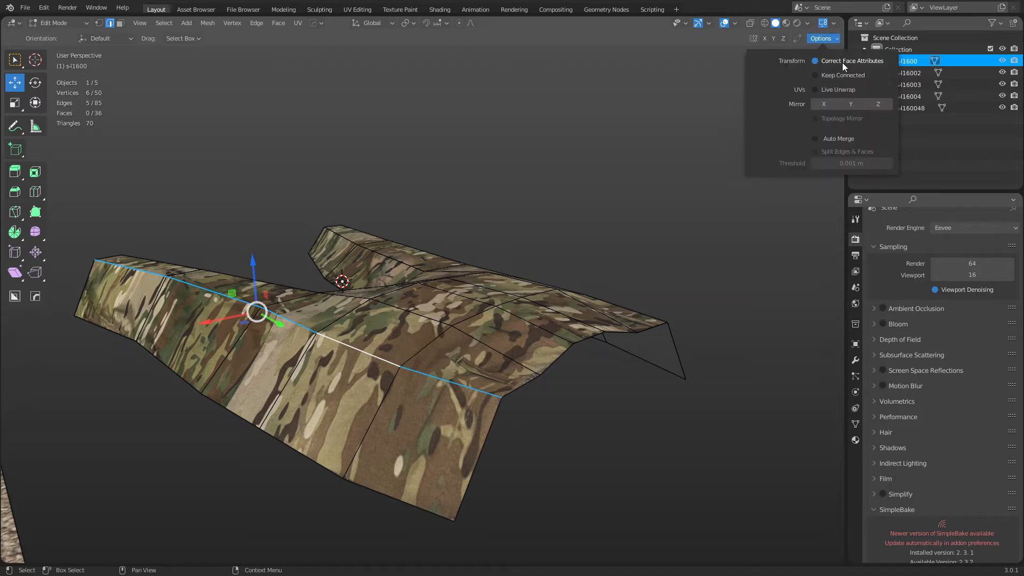
{"action": "left_click", "coordinate": [816, 63]}
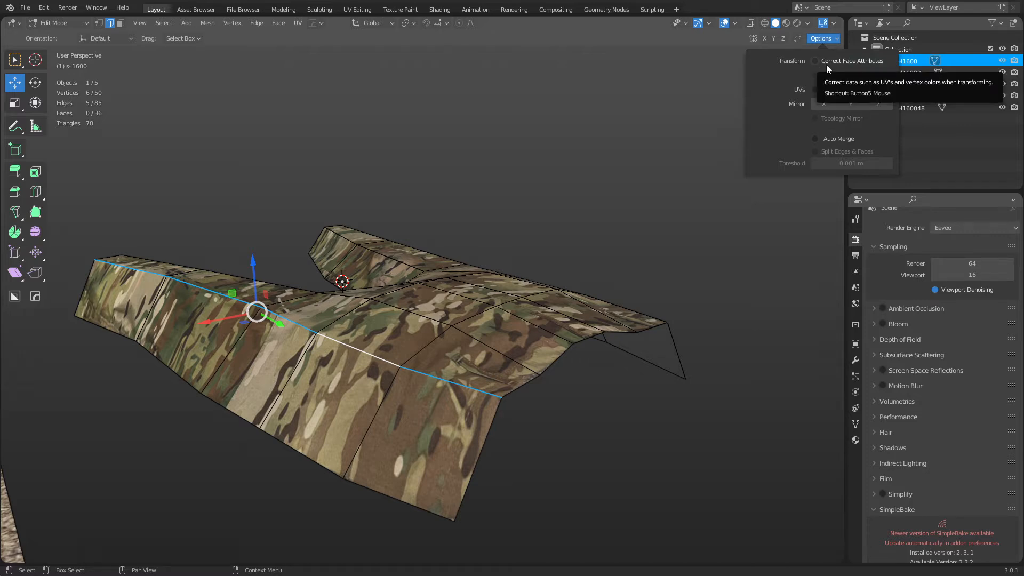
{"action": "right_click", "coordinate": [822, 63]}
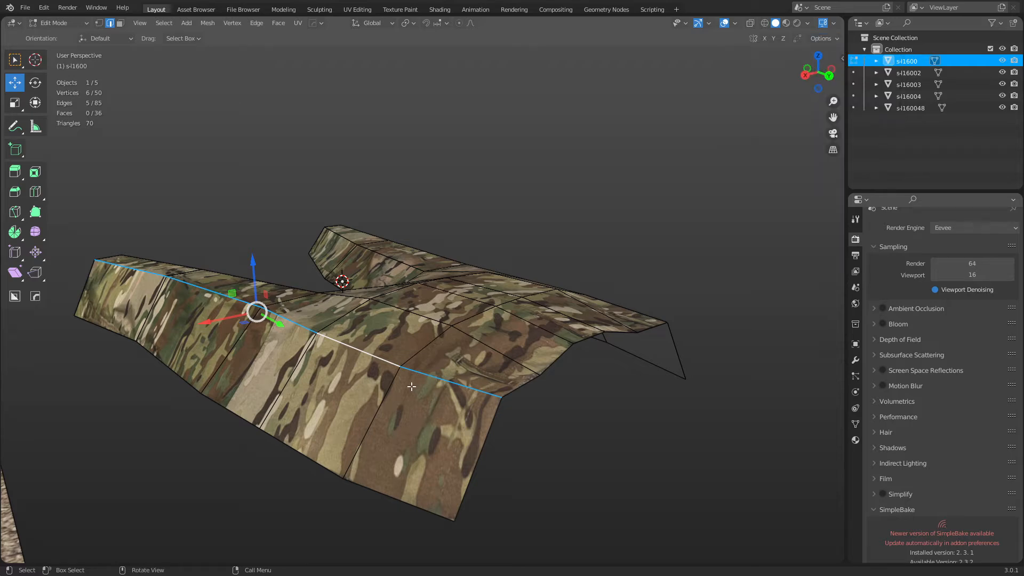
Slide the edge loop along one leg to its new position.
{"action": "key", "text": "g"}
{"action": "right_click", "coordinate": [363, 393]}
{"action": "key", "text": "g"}
{"action": "right_click", "coordinate": [556, 398]}
{"action": "middle_click_drag", "start_coordinate": [457, 382], "coordinate": [343, 340]}
{"action": "key", "text": "g"}
{"action": "key", "text": "g"}
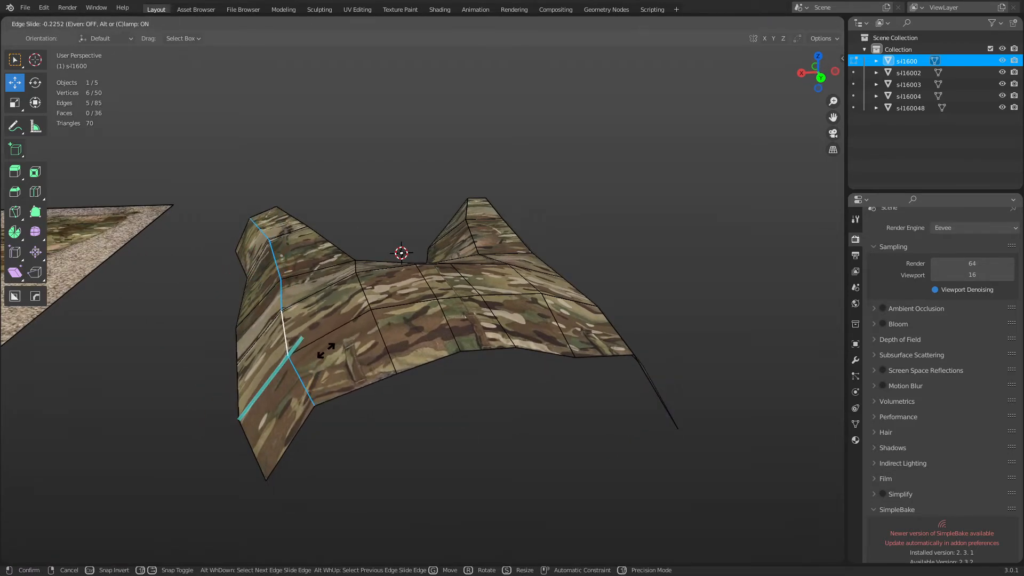
{"action": "left_click", "coordinate": [594, 325]}
Select the matching edge loop on the other leg and slide it, ending at factor -0.068.
{"action": "middle_click_drag", "start_coordinate": [594, 325], "coordinate": [546, 335], "text": "shift"}
{"action": "left_click", "coordinate": [521, 340], "text": "alt"}
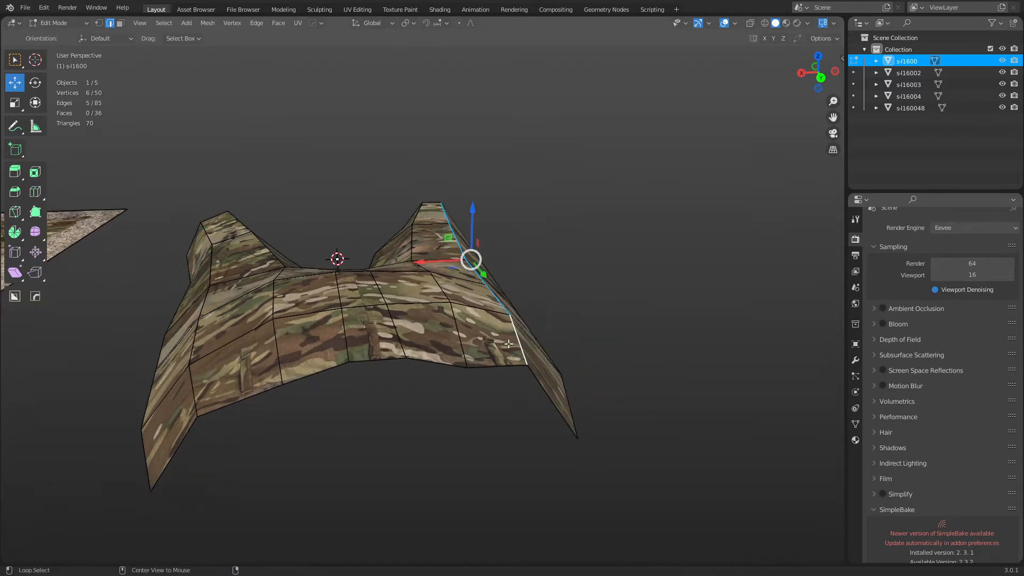
{"action": "key", "text": "g"}
{"action": "key", "text": "g"}
{"action": "left_click", "coordinate": [543, 360]}
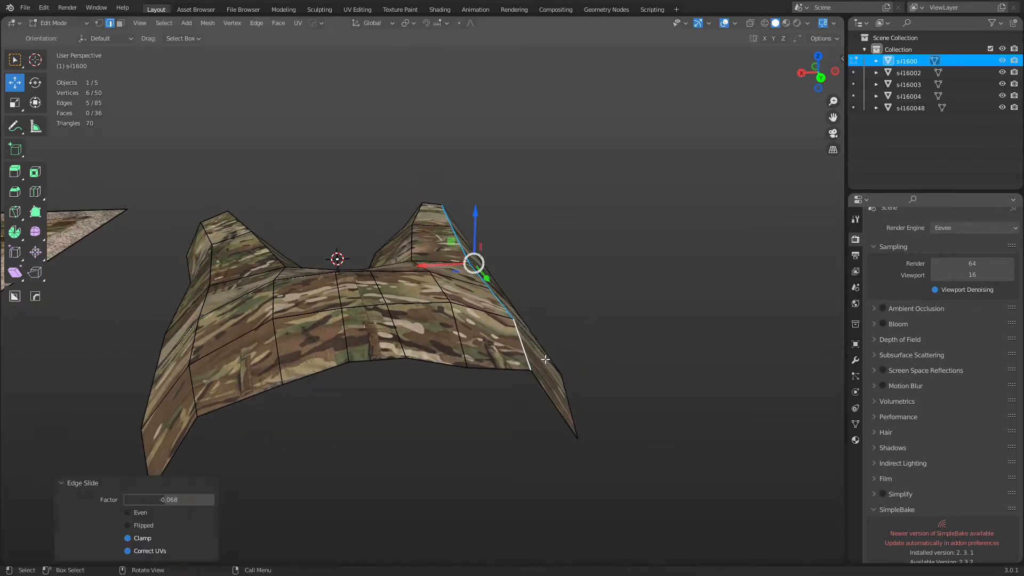
{"action": "middle_click_drag", "start_coordinate": [543, 360], "coordinate": [540, 357]}
Return to Object Mode and view the pants from the top.
{"action": "key", "text": "Tab"}
{"action": "middle_click_drag", "start_coordinate": [623, 285], "coordinate": [535, 406]}
{"action": "scroll", "coordinate": [511, 333], "scroll_direction": "down", "scroll_amount": 4}
{"action": "scroll", "coordinate": [434, 304], "scroll_direction": "up", "scroll_amount": 2}
{"action": "scroll", "coordinate": [434, 302], "scroll_direction": "up", "scroll_amount": 1}
In Edit Mode, select both knee edge loops and scale them flat along Y.
{"action": "key", "text": "Tab"}
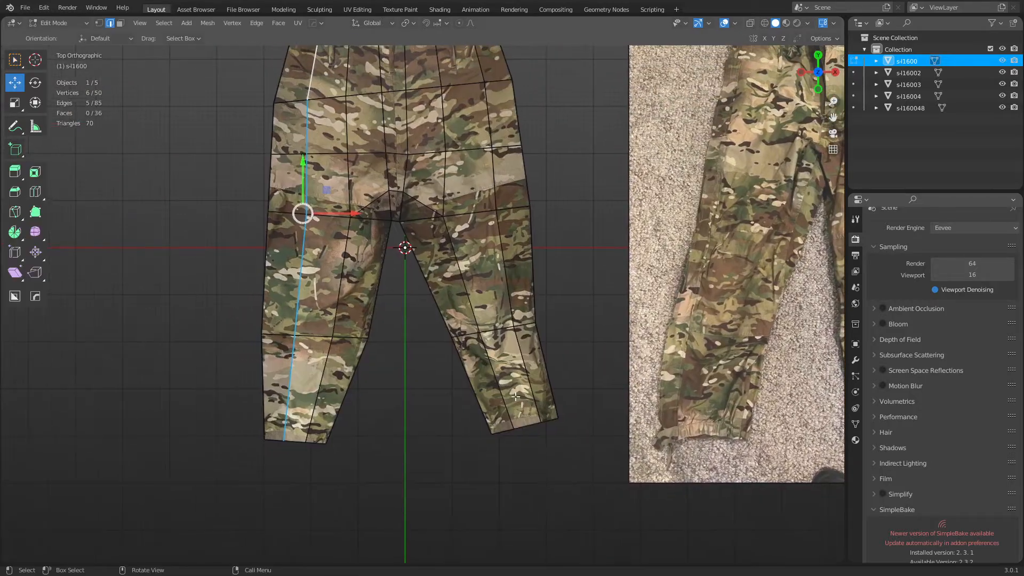
{"action": "left_click", "coordinate": [342, 336], "text": "alt"}
{"action": "left_click", "coordinate": [468, 336], "text": "alt+shift"}
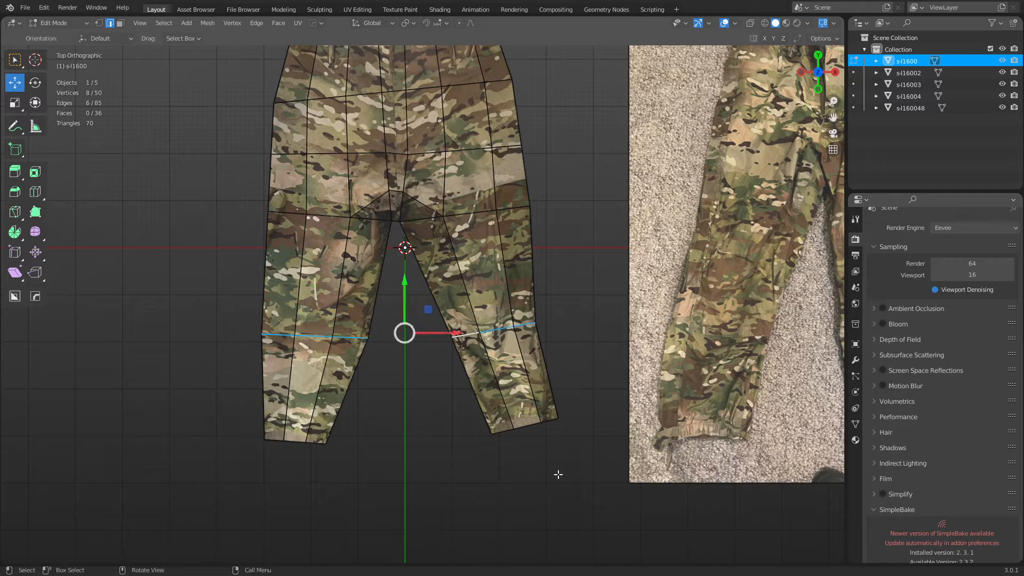
{"action": "key", "text": "s"}
{"action": "key", "text": "z"}
{"action": "left_click", "coordinate": [529, 435]}
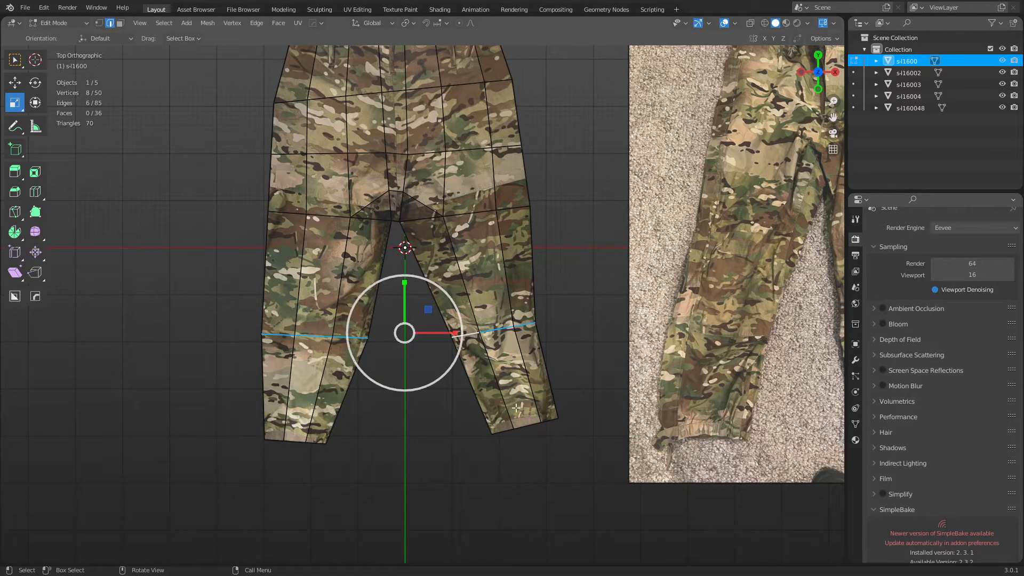
{"action": "key", "text": "shift+space"}
{"action": "left_click", "coordinate": [590, 400]}
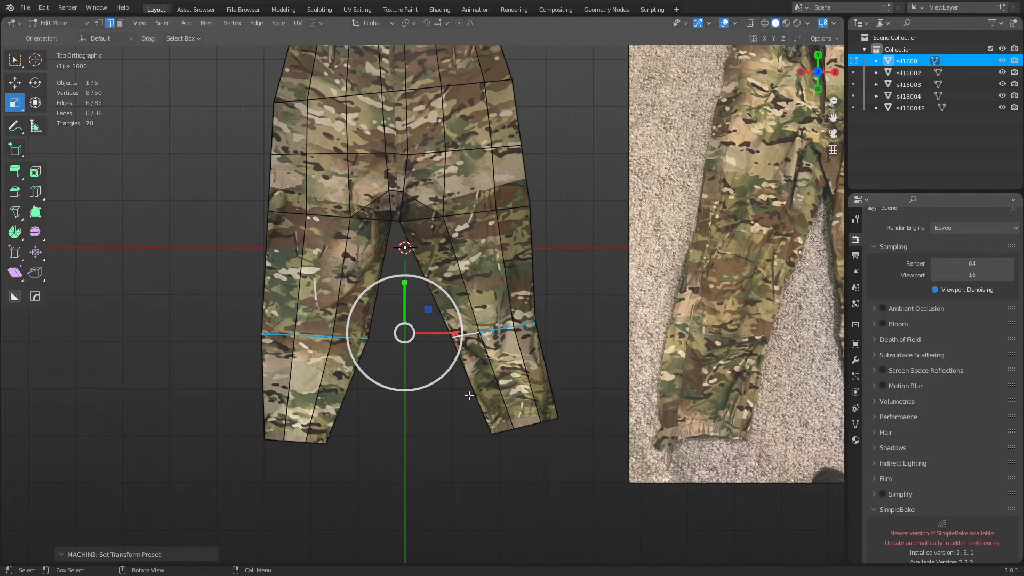
{"action": "key", "text": "s"}
{"action": "key", "text": "x"}
{"action": "key", "text": "y"}
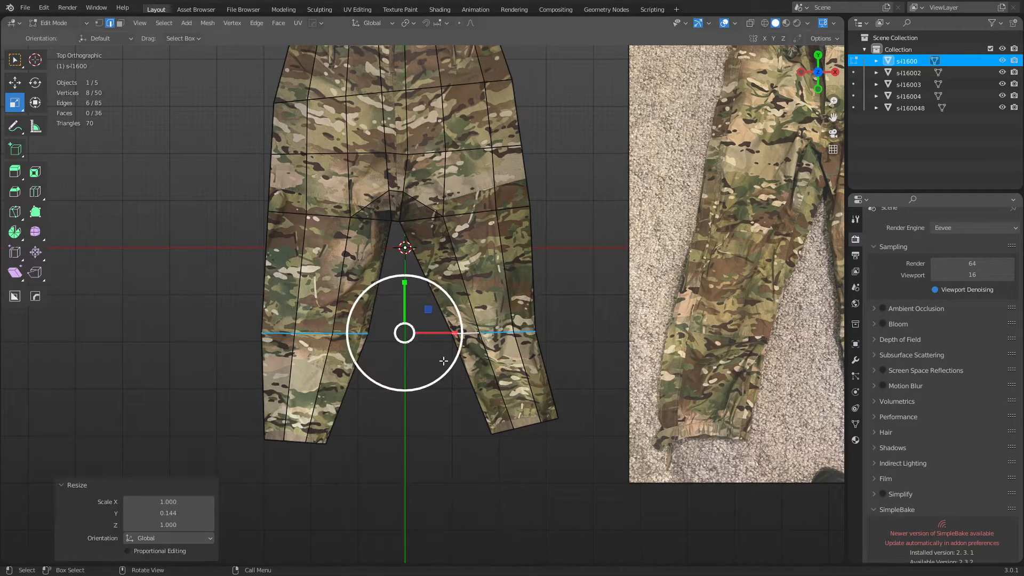
{"action": "left_click", "coordinate": [433, 348]}
Flatten both leg-hem edge loops by scaling them along Y.
{"action": "left_click", "coordinate": [491, 431], "text": "alt"}
{"action": "left_click", "coordinate": [298, 444], "text": "alt+shift"}
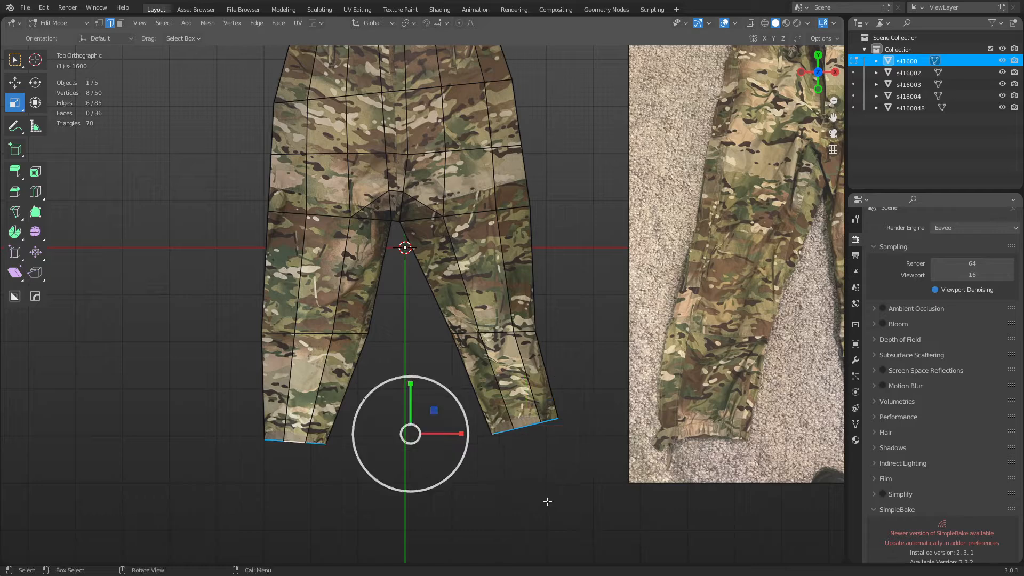
{"action": "key", "text": "s"}
{"action": "key", "text": "y"}
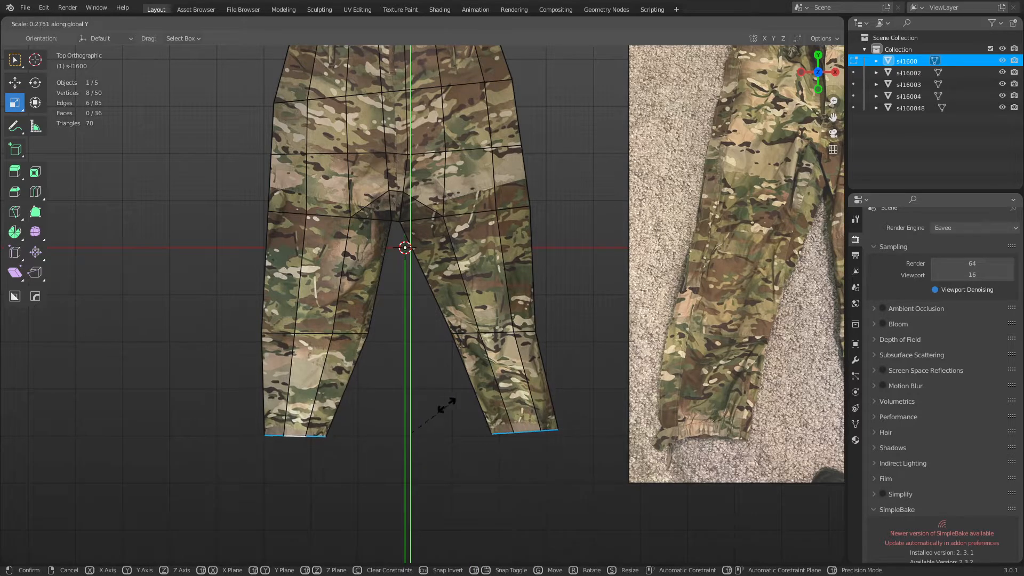
{"action": "left_click", "coordinate": [445, 406]}
Select the crotch edges and loops and scale them to 0.388 along Y.
{"action": "middle_click_drag", "start_coordinate": [471, 220], "coordinate": [486, 293], "text": "shift"}
{"action": "left_click", "coordinate": [486, 293], "text": "alt"}
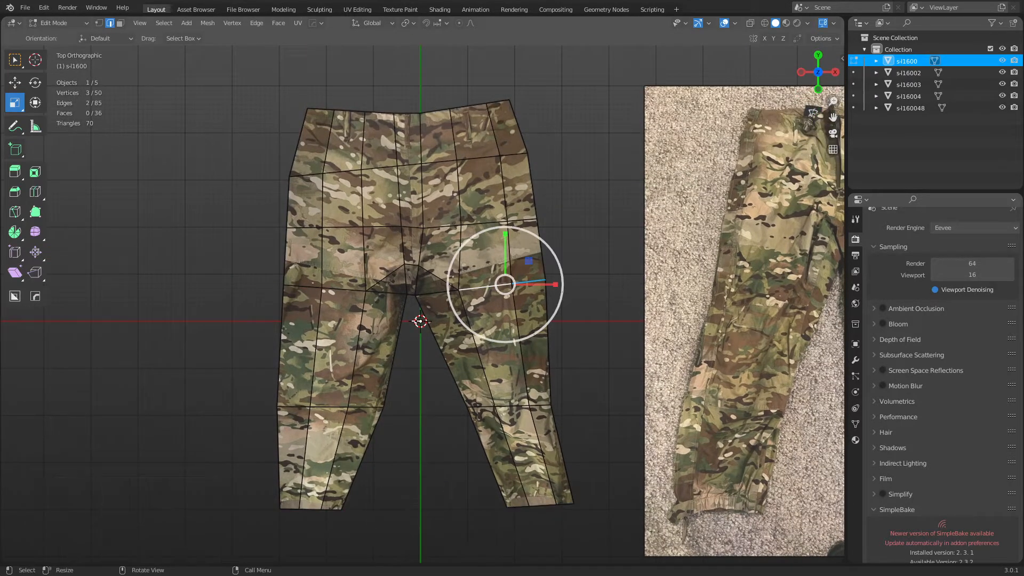
{"action": "left_click", "coordinate": [389, 297], "text": "alt+shift"}
{"action": "left_click", "coordinate": [431, 295], "text": "shift"}
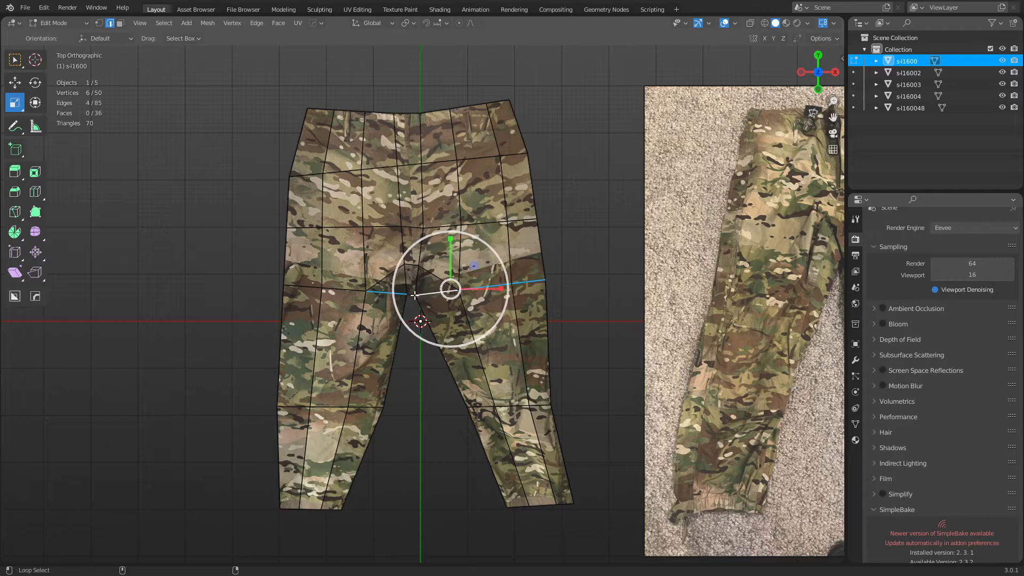
{"action": "left_click", "coordinate": [411, 295], "text": "alt+shift"}
{"action": "key", "text": "ctrl+z"}
{"action": "scroll", "coordinate": [409, 303], "scroll_direction": "up", "scroll_amount": 2}
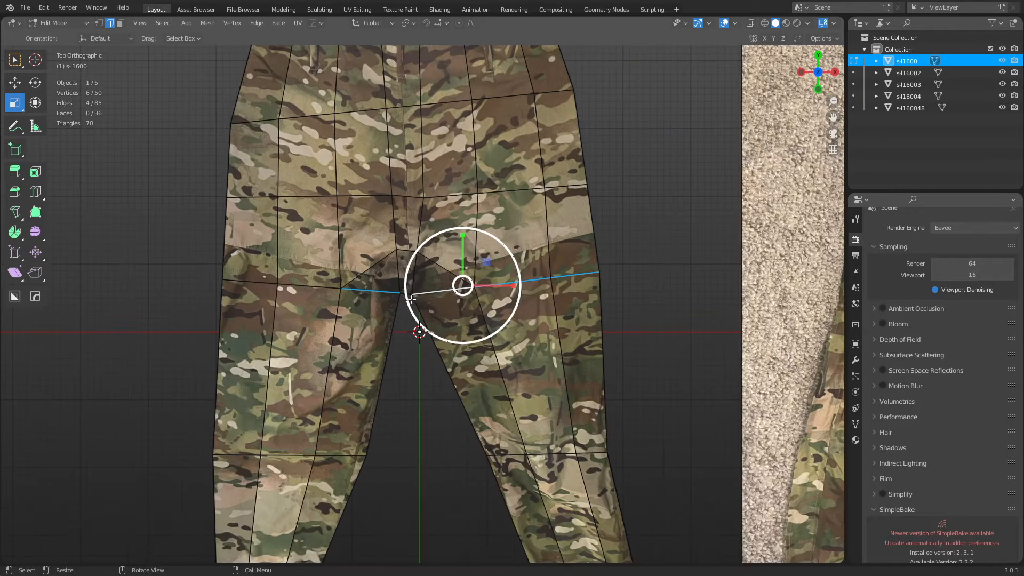
{"action": "left_click", "coordinate": [400, 291], "text": "shift"}
{"action": "key", "text": "ctrl+z"}
{"action": "left_click", "coordinate": [406, 295], "text": "shift"}
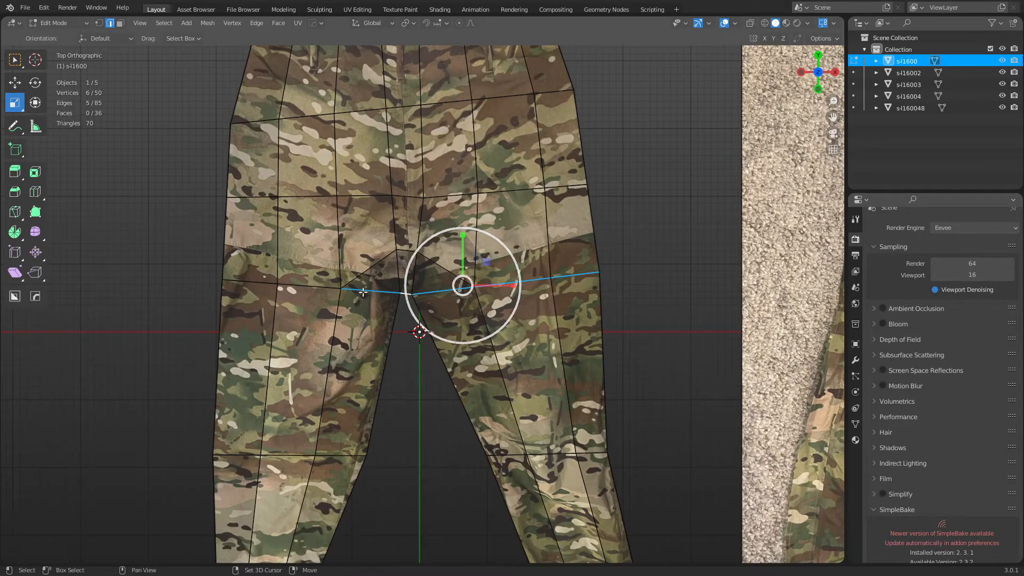
{"action": "left_click", "coordinate": [312, 293], "text": "alt+shift"}
{"action": "key", "text": "s"}
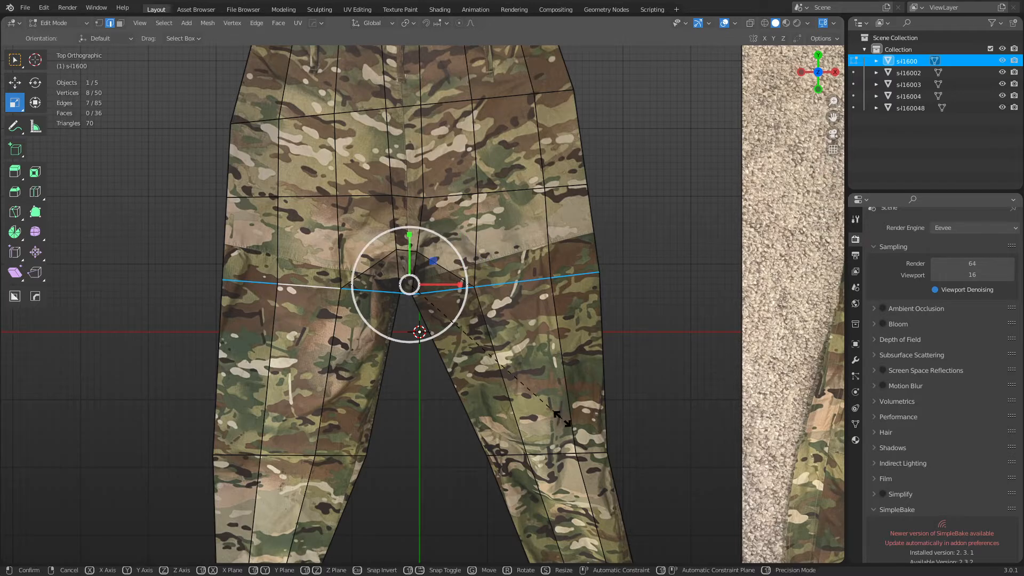
{"action": "key", "text": "y"}
{"action": "left_click", "coordinate": [469, 342]}
Flatten the loop above the crotch and the waist loop along Y.
{"action": "middle_click_drag", "start_coordinate": [334, 195], "coordinate": [341, 279], "text": "shift"}
{"action": "left_click", "coordinate": [341, 279], "text": "alt"}
{"action": "key", "text": "s"}
{"action": "key", "text": "y"}
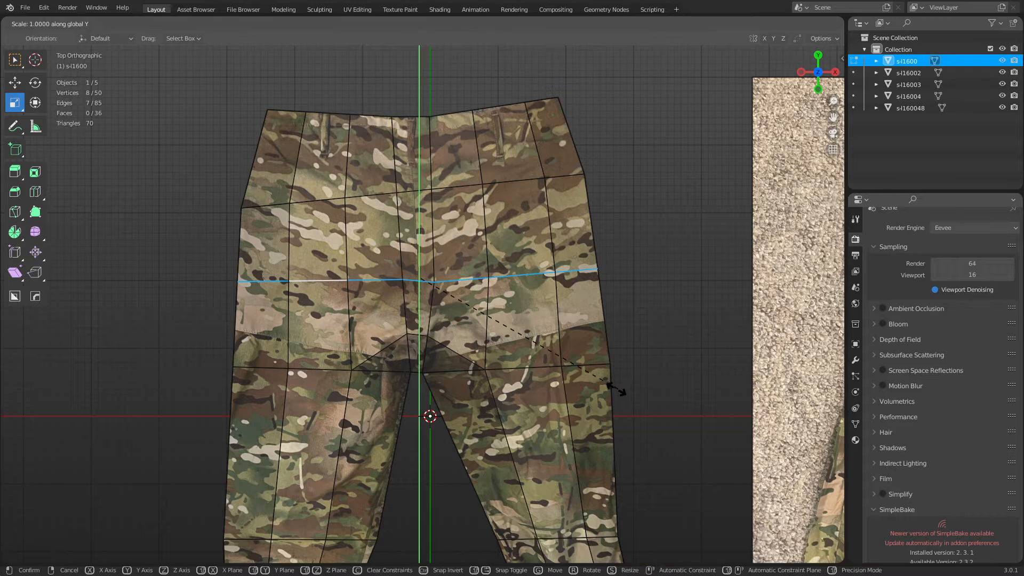
{"action": "left_click", "coordinate": [418, 279]}
{"action": "left_click", "coordinate": [414, 189], "text": "alt"}
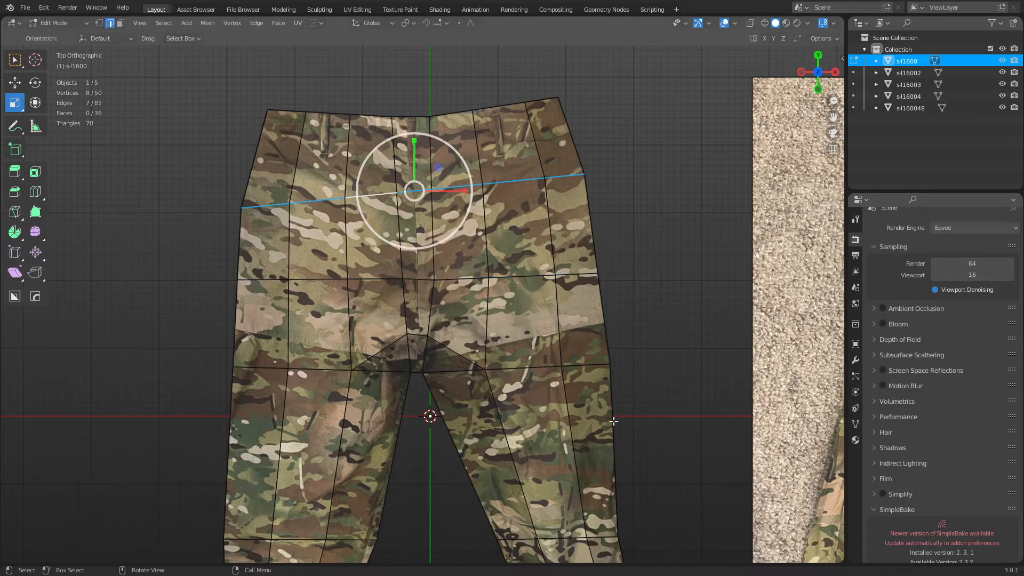
{"action": "key", "text": "s"}
{"action": "key", "text": "y"}
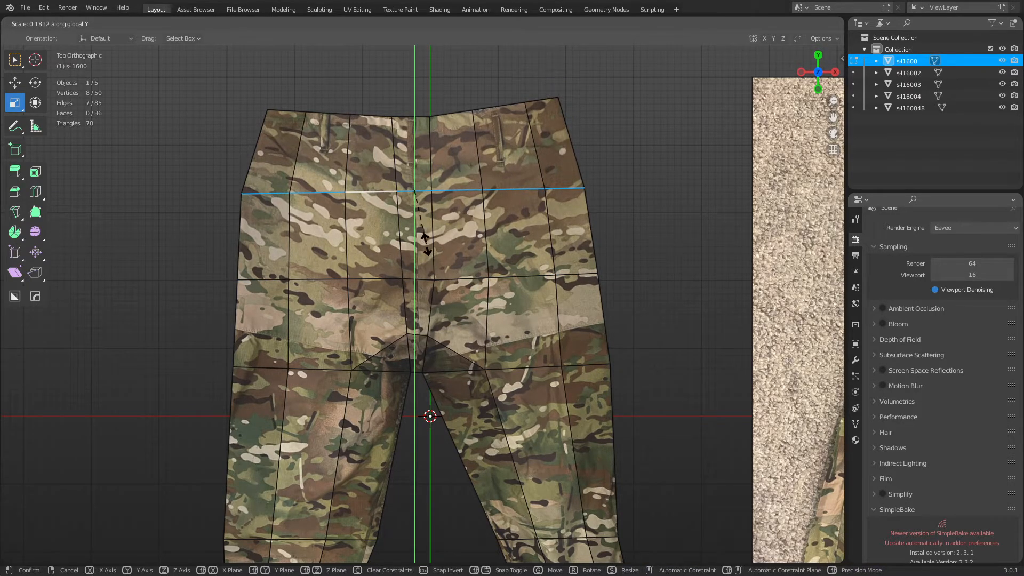
{"action": "left_click", "coordinate": [440, 264]}
Return to Object Mode and deselect the pants mesh.
{"action": "key", "text": "ctrl+Tab"}
{"action": "left_click", "coordinate": [511, 287]}
{"action": "left_click", "coordinate": [644, 233]}
{"action": "scroll", "coordinate": [621, 298], "scroll_direction": "down", "scroll_amount": 5}
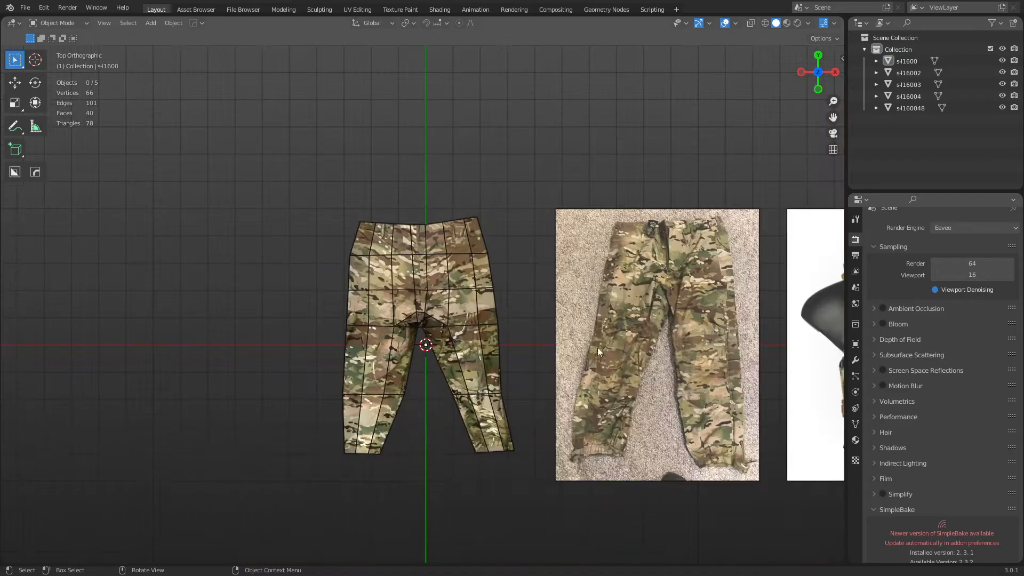
Narrow the first pants mesh to 0.793 along the X axis.
{"action": "left_click", "coordinate": [488, 387]}
{"action": "middle_click_drag", "start_coordinate": [488, 387], "coordinate": [588, 407]}
{"action": "key", "text": "s"}
{"action": "key", "text": "x"}
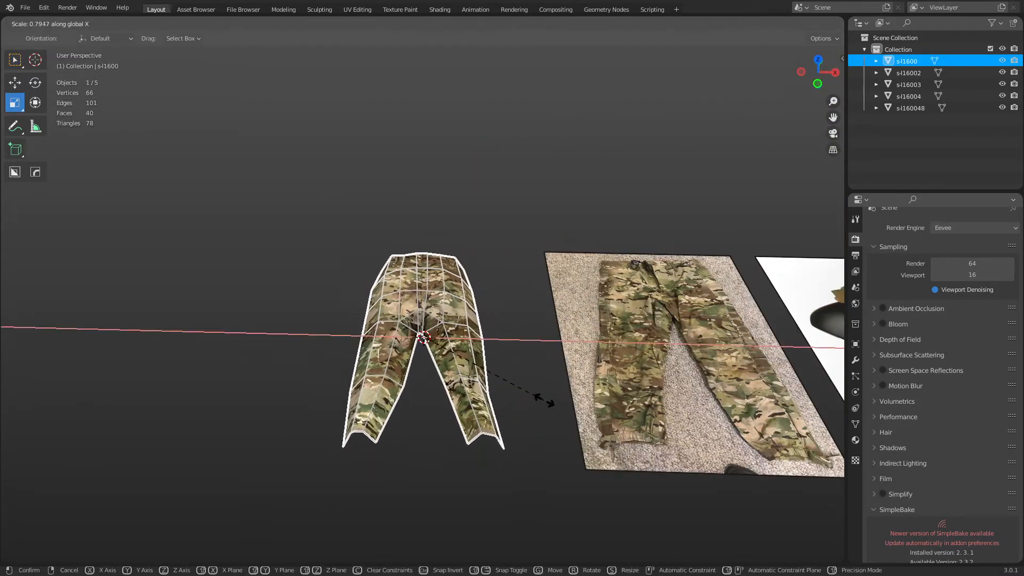
{"action": "left_click", "coordinate": [544, 399]}
{"action": "middle_click_drag", "start_coordinate": [504, 316], "coordinate": [530, 376]}
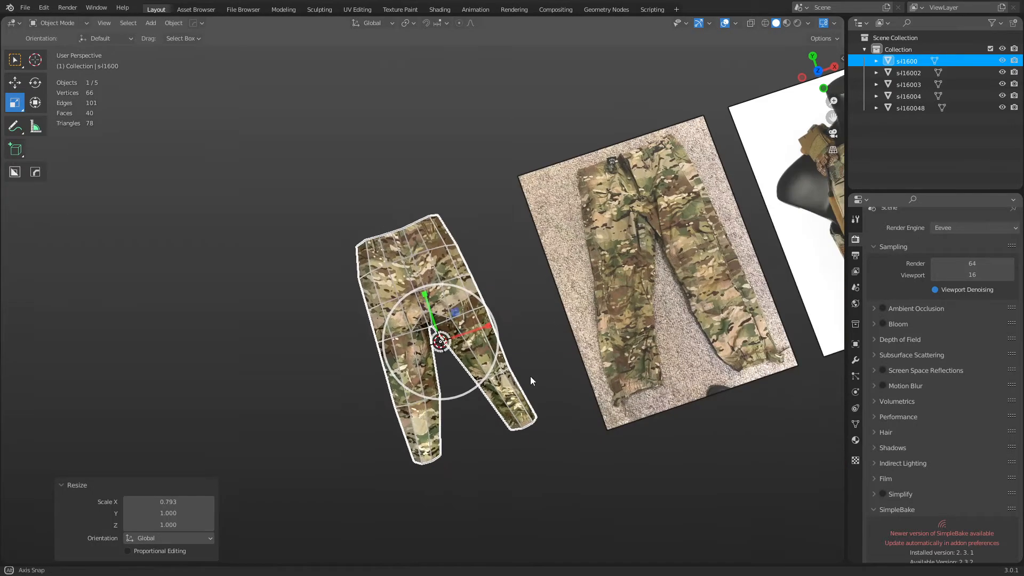
{"action": "middle_click_drag", "start_coordinate": [366, 290], "coordinate": [482, 295]}
{"action": "key", "text": "ctrl+Tab"}
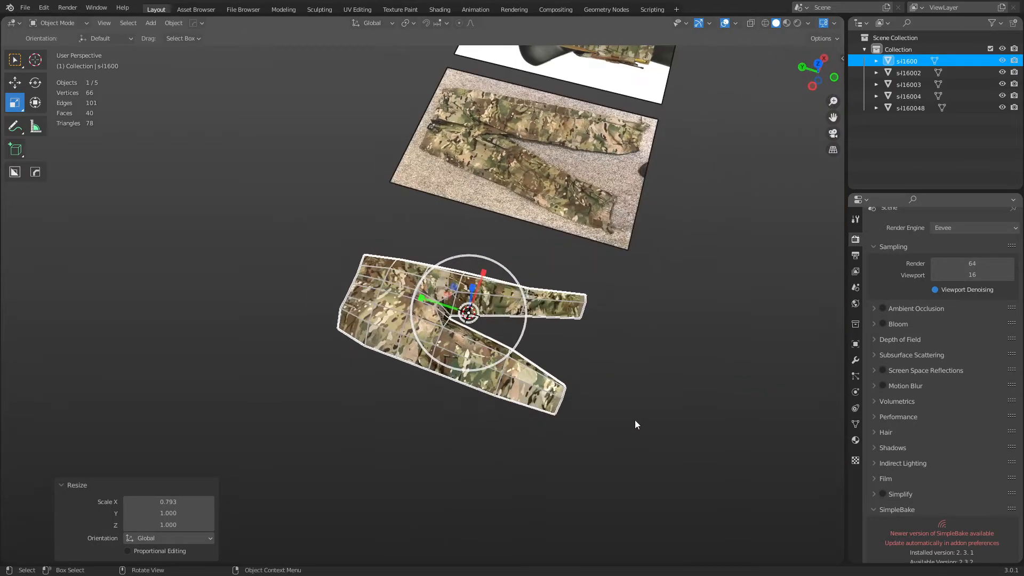
{"action": "left_click", "coordinate": [640, 408]}
Apply Shade Smooth to the first pants mesh.
{"action": "middle_click_drag", "start_coordinate": [580, 405], "coordinate": [665, 347]}
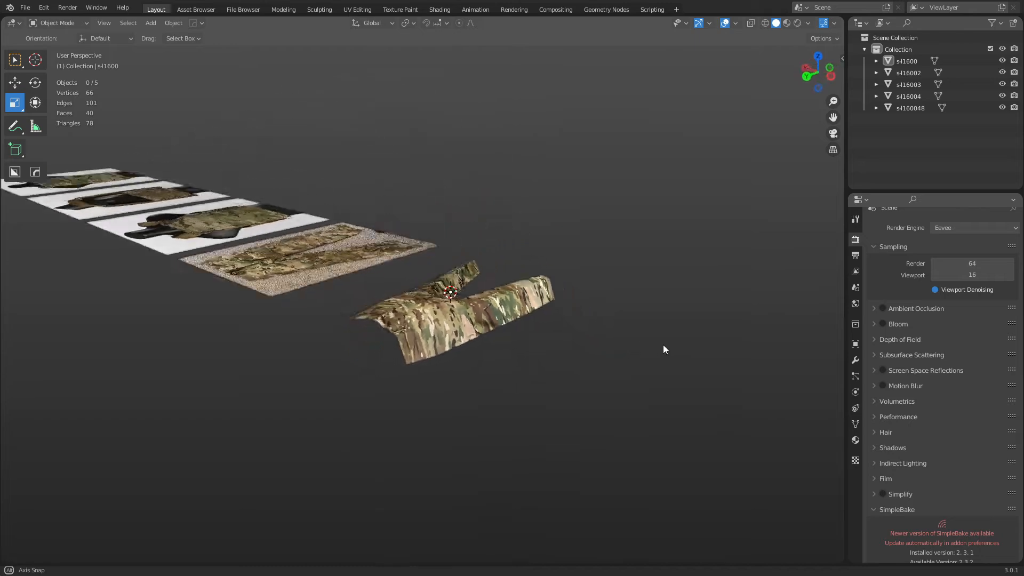
{"action": "left_click", "coordinate": [443, 315]}
{"action": "right_click", "coordinate": [443, 312]}
{"action": "left_click", "coordinate": [437, 312]}
{"action": "left_click", "coordinate": [623, 319]}
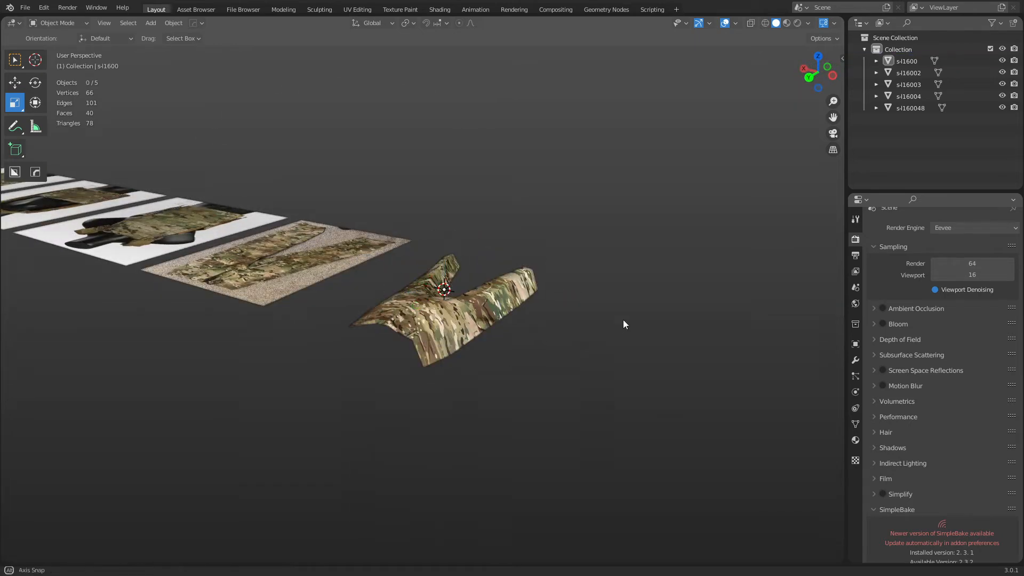
{"action": "middle_click_drag", "start_coordinate": [623, 320], "coordinate": [499, 324]}
Select the sl16002 pants photo plane, view it from the top, and enter Edit Mode.
{"action": "left_click", "coordinate": [482, 288]}
{"action": "scroll", "coordinate": [510, 296], "scroll_direction": "up", "scroll_amount": 1}
{"action": "scroll", "coordinate": [472, 325], "scroll_direction": "up", "scroll_amount": 1}
{"action": "middle_click_drag", "start_coordinate": [499, 324], "coordinate": [447, 378], "text": "shift"}
{"action": "key", "text": "Tab"}
{"action": "left_click", "coordinate": [521, 351]}
{"action": "scroll", "coordinate": [460, 382], "scroll_direction": "up", "scroll_amount": 1}
Knife-trace the trousers from the left waistband corner down both legs to the right waistband corner.
{"action": "key", "text": "k"}
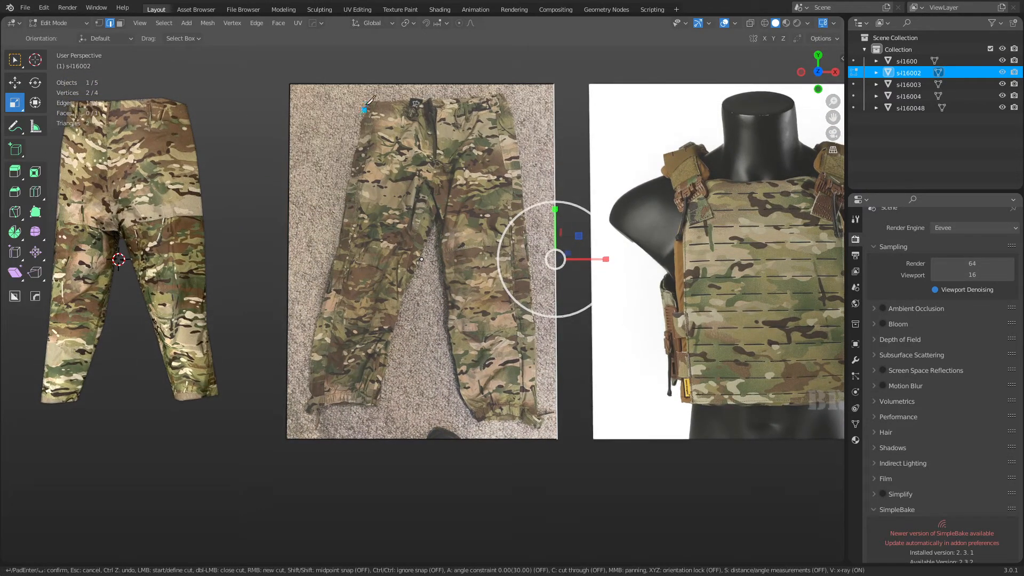
{"action": "left_click", "coordinate": [366, 104]}
{"action": "left_click", "coordinate": [343, 231]}
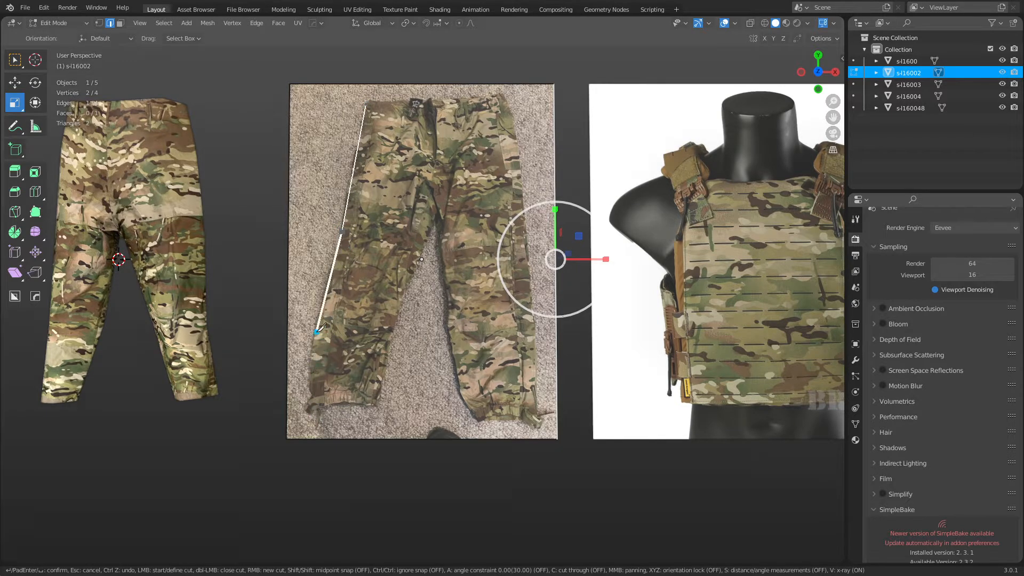
{"action": "left_click", "coordinate": [317, 332]}
{"action": "left_click", "coordinate": [314, 405]}
{"action": "left_click", "coordinate": [389, 332]}
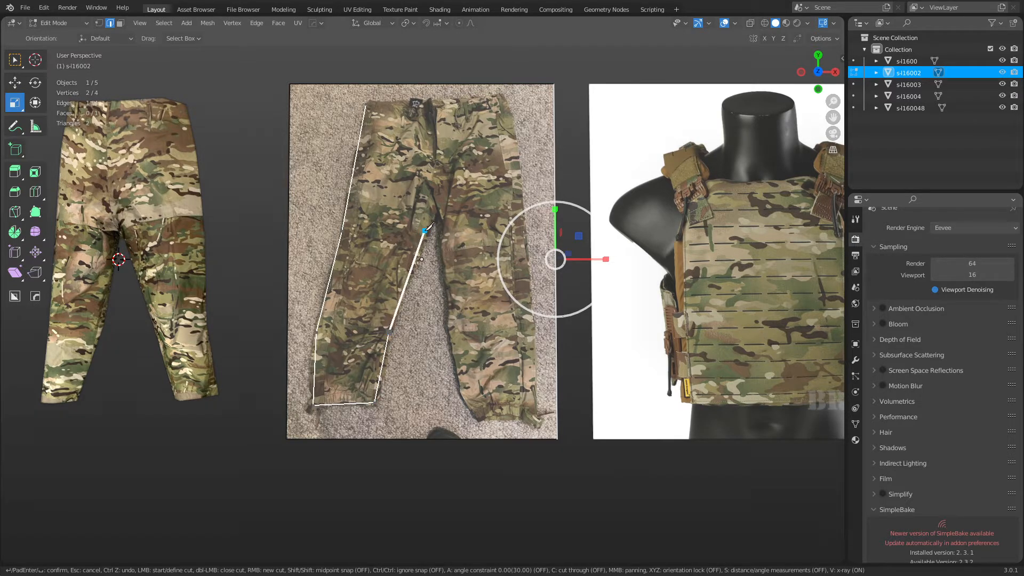
{"action": "left_click", "coordinate": [424, 233]}
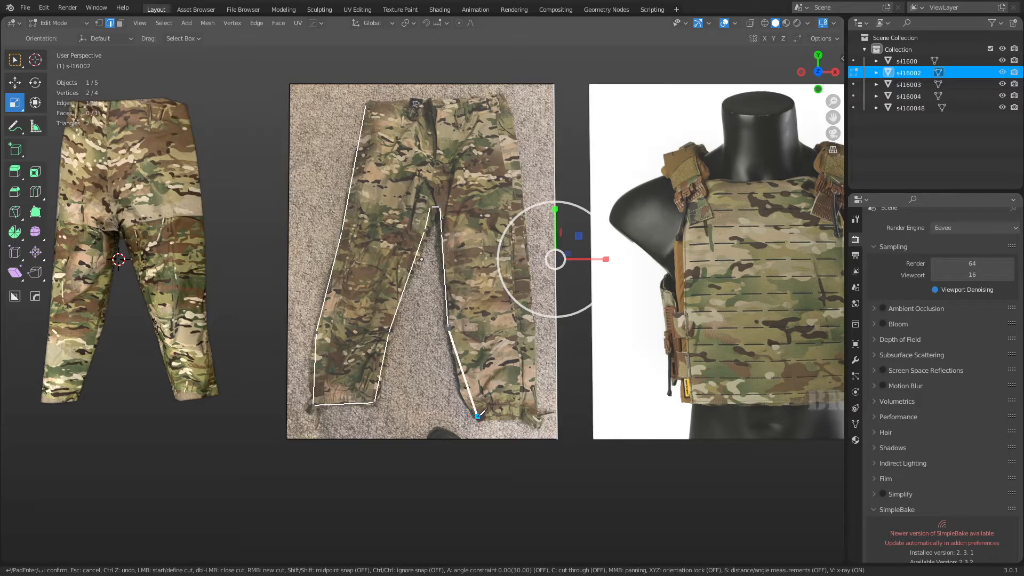
{"action": "left_click", "coordinate": [478, 416]}
{"action": "left_click", "coordinate": [536, 416]}
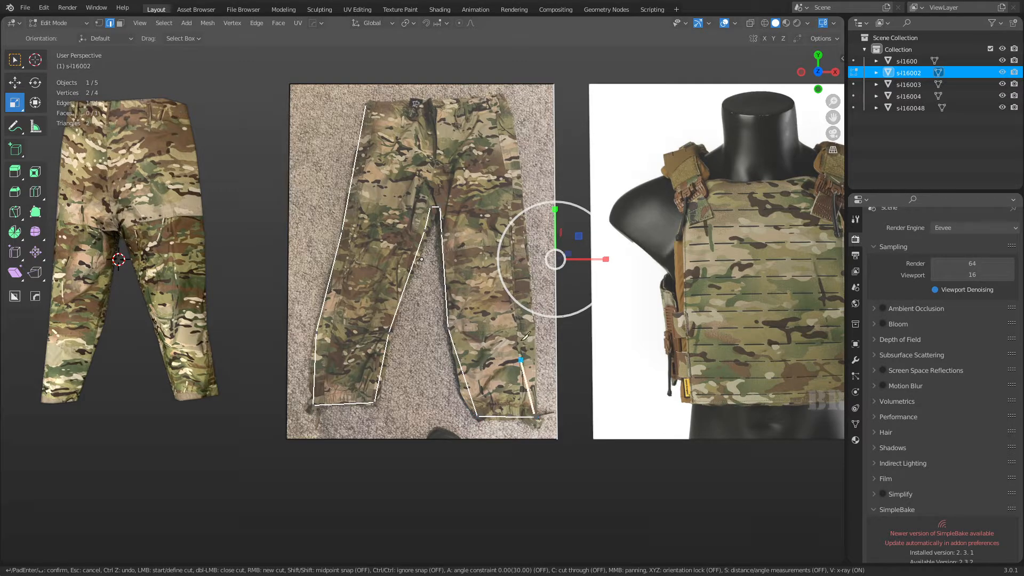
{"action": "left_click", "coordinate": [534, 318]}
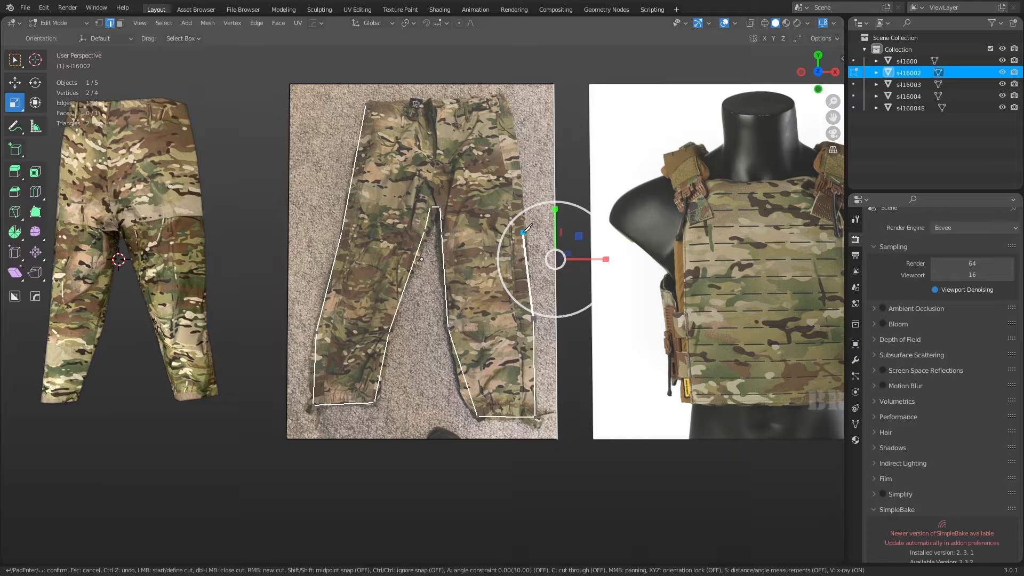
{"action": "left_click", "coordinate": [522, 203]}
{"action": "left_click", "coordinate": [505, 97]}
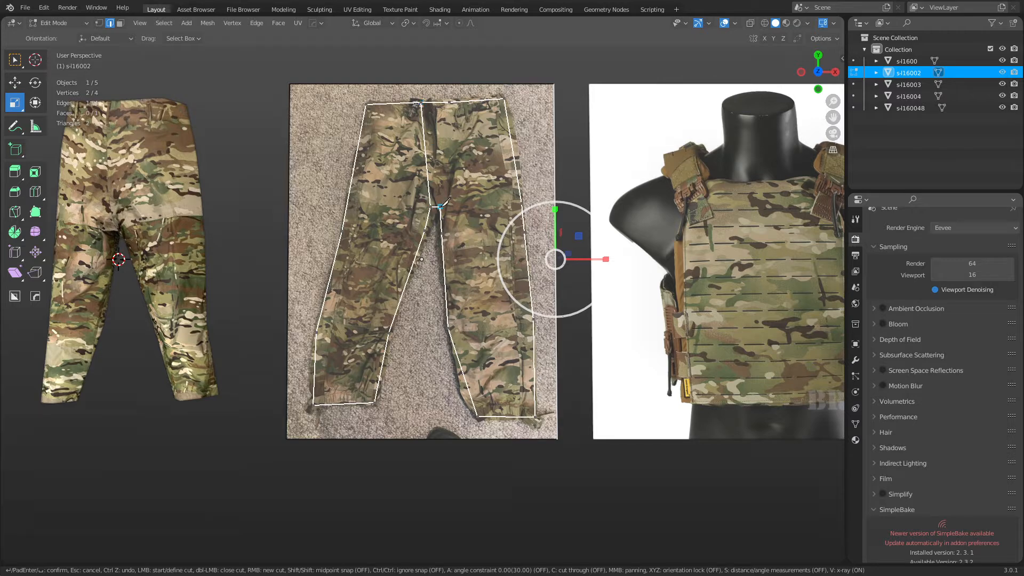
Close the outline at the waistband, confirm the knife cut, and switch to vertex selection.
{"action": "left_click", "coordinate": [452, 100]}
{"action": "key", "text": "Return"}
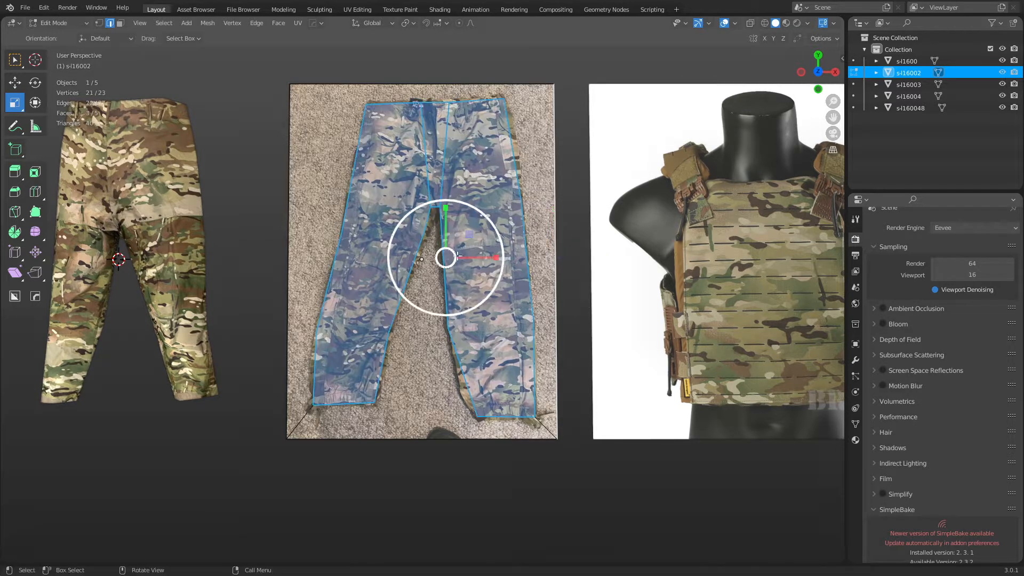
{"action": "key", "text": "1"}
{"action": "key", "text": "s"}
{"action": "left_click", "coordinate": [420, 237]}
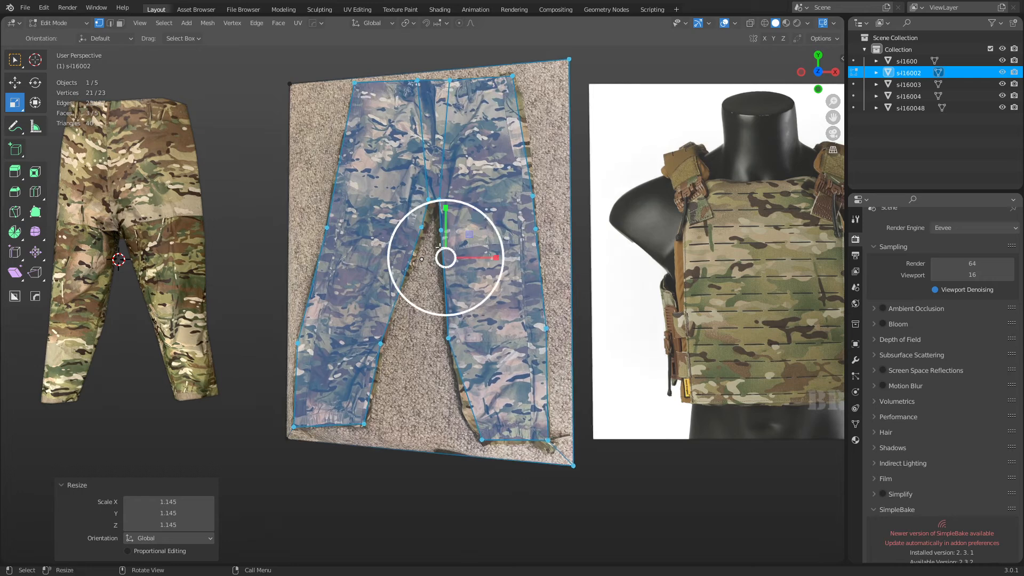
{"action": "key", "text": "ctrl+z"}
Join the opposite left-knee vertices with an edge and pick vertex pairs across the other leg sections.
{"action": "left_click", "coordinate": [424, 231]}
{"action": "left_click", "coordinate": [342, 232], "text": "shift"}
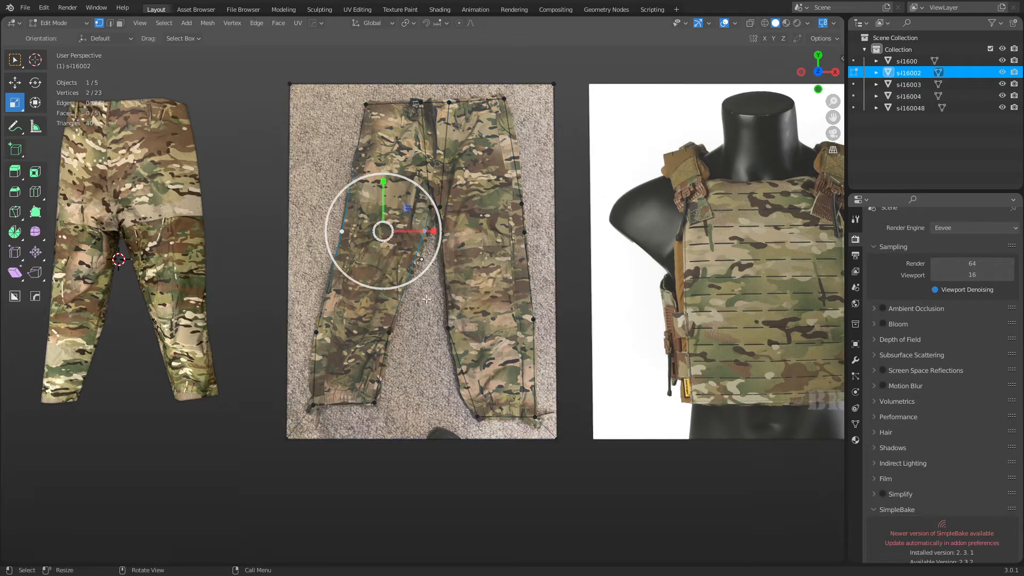
{"action": "key", "text": "j"}
{"action": "left_click", "coordinate": [389, 332]}
{"action": "left_click", "coordinate": [317, 333], "text": "shift"}
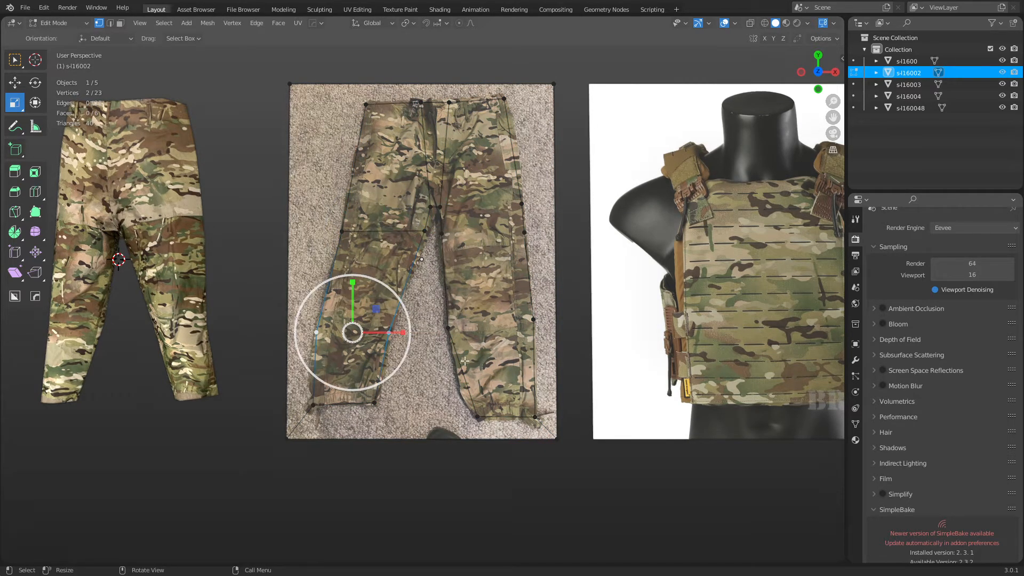
{"action": "key", "text": "g"}
{"action": "left_click", "coordinate": [447, 336]}
{"action": "left_click", "coordinate": [534, 323], "text": "shift"}
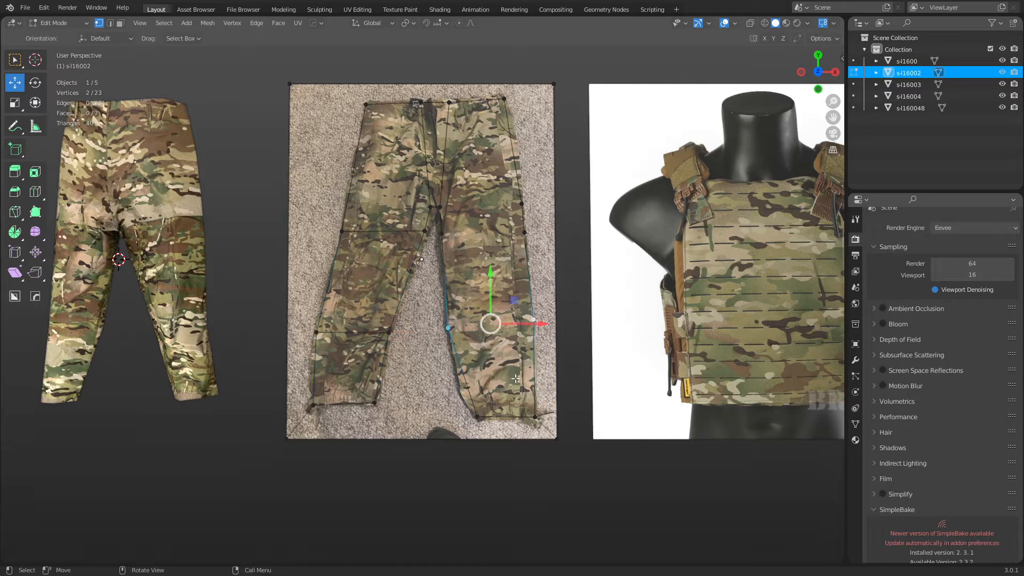
{"action": "left_click", "coordinate": [442, 234]}
{"action": "left_click", "coordinate": [524, 233], "text": "shift"}
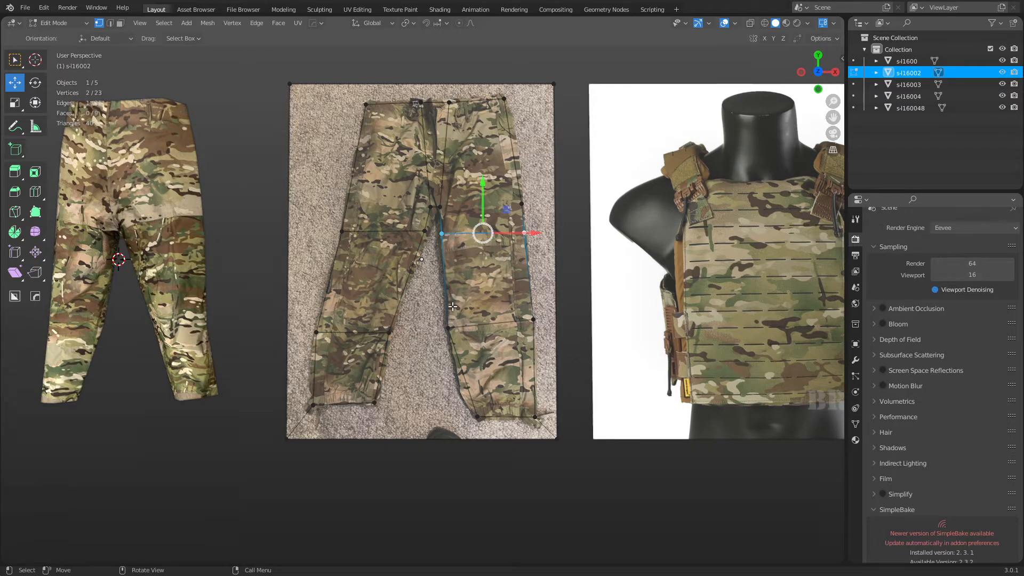
{"action": "key", "text": "alt+a"}
Add a loop cut across the waist and a knife cut across the pant leg.
{"action": "key", "text": "ctrl+r"}
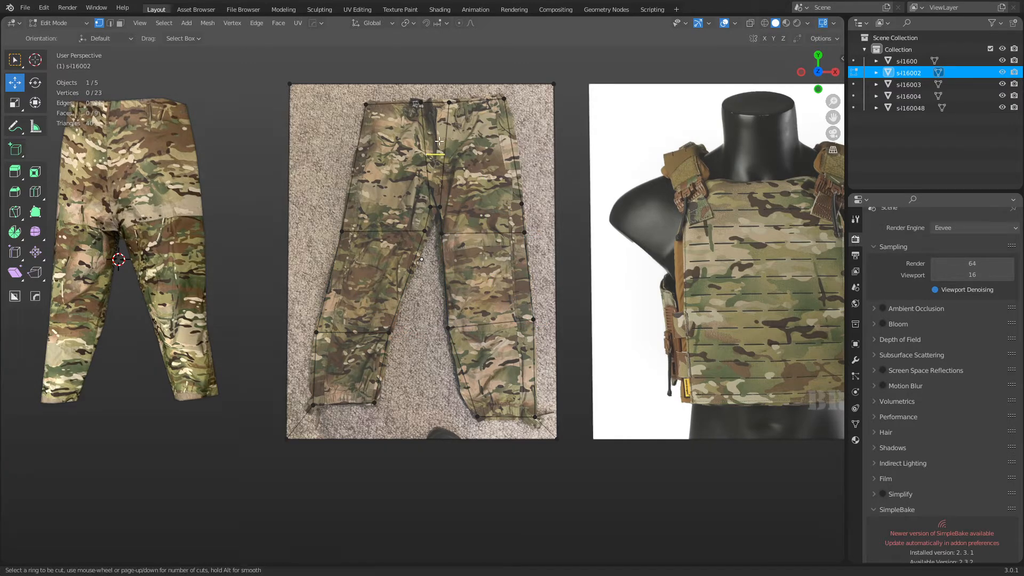
{"action": "left_click", "coordinate": [439, 141]}
{"action": "right_click", "coordinate": [419, 153]}
{"action": "key", "text": "k"}
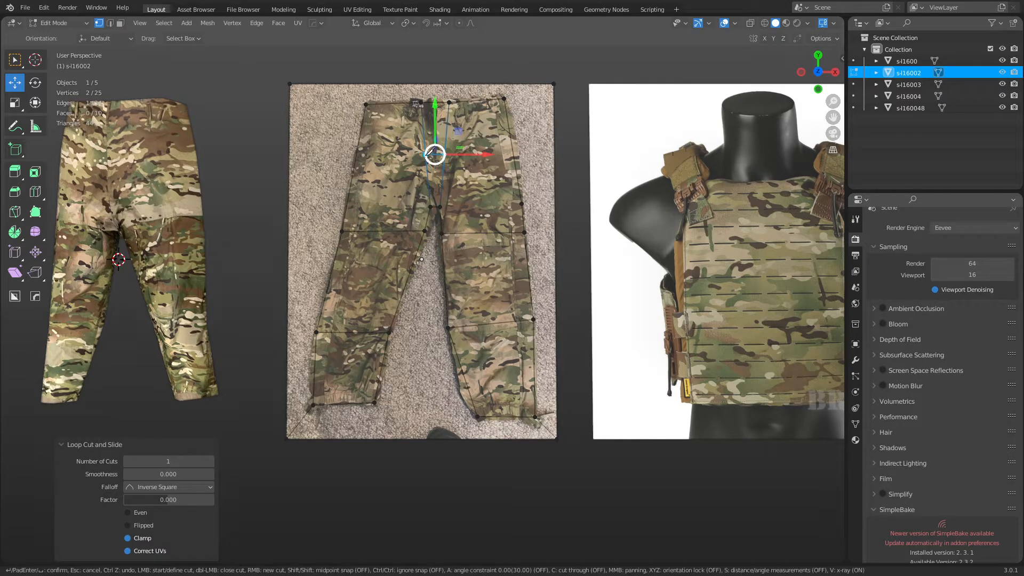
{"action": "left_click", "coordinate": [515, 151]}
{"action": "key", "text": "Return"}
In Object Mode, show wireframe over the meshes and select the pants photo plane.
{"action": "middle_click_drag", "start_coordinate": [291, 295], "coordinate": [336, 284], "text": "shift"}
{"action": "key", "text": "ctrl+Tab"}
{"action": "left_click", "coordinate": [330, 307]}
{"action": "left_click", "coordinate": [269, 276]}
{"action": "key", "text": "shift+z"}
{"action": "left_click", "coordinate": [341, 275]}
{"action": "left_click", "coordinate": [401, 279]}
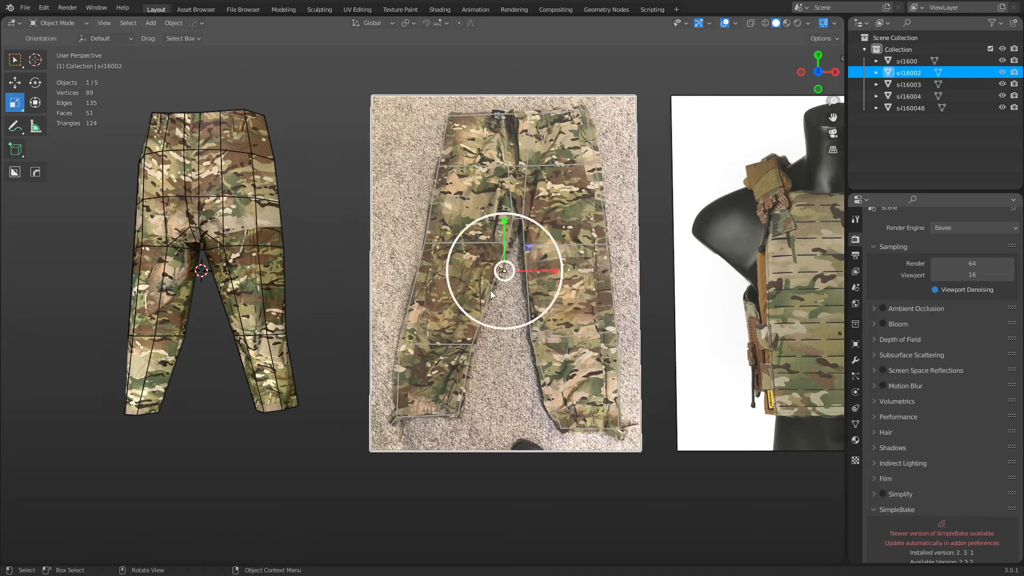
{"action": "key", "text": "ctrl+Tab"}
{"action": "key", "text": "Escape"}
Knife-cut the plane again and connect the new vertex to its opposite across the leg.
{"action": "key", "text": "Tab"}
{"action": "key", "text": "ctrl+r"}
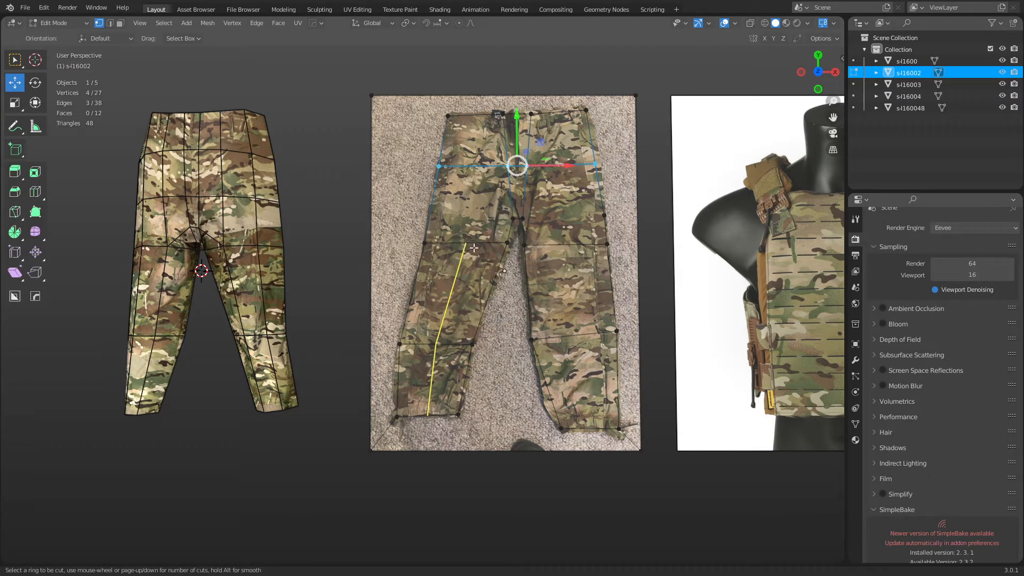
{"action": "key", "text": "Escape"}
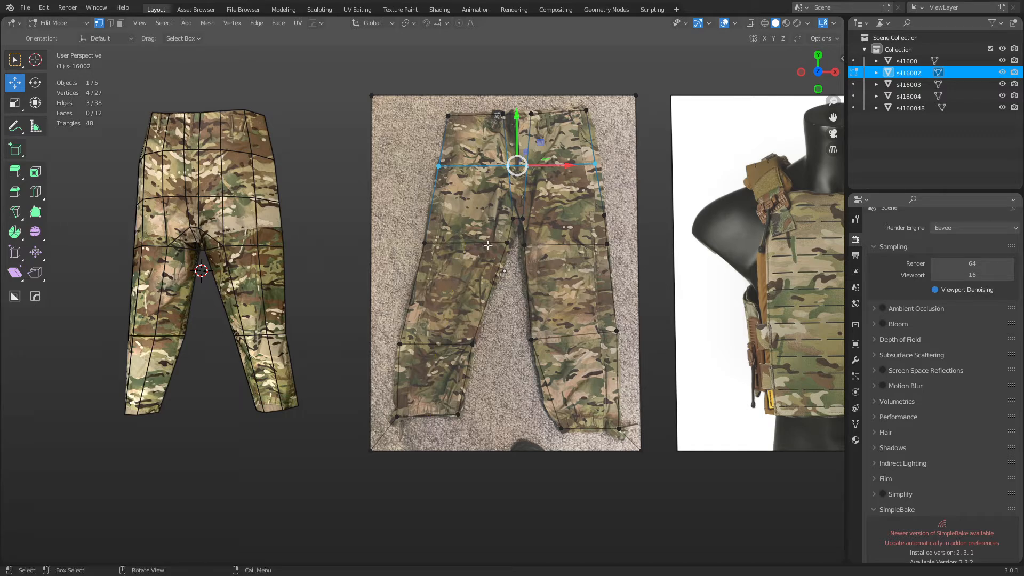
{"action": "key", "text": "k"}
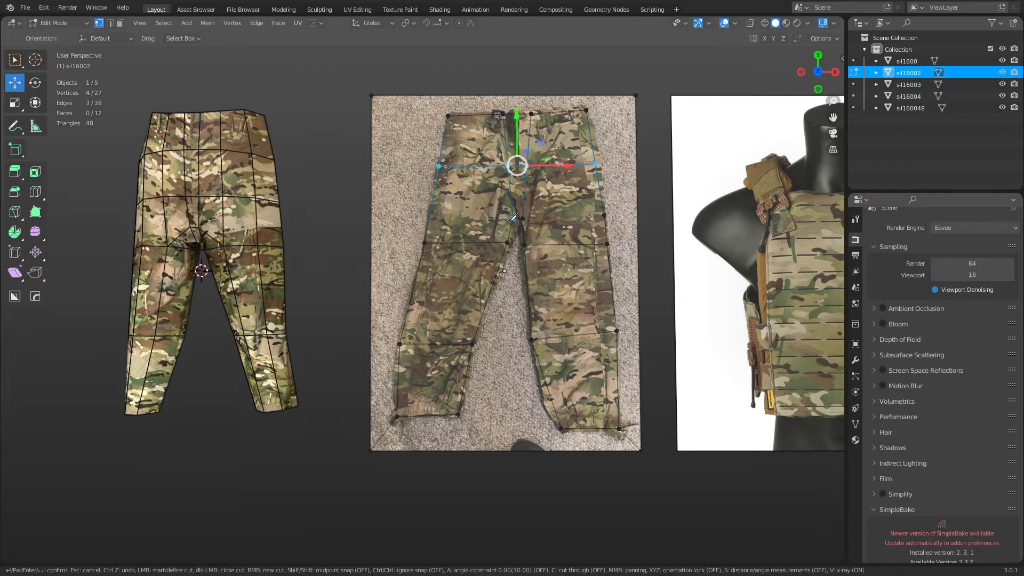
{"action": "left_click", "coordinate": [432, 214]}
{"action": "key", "text": "Return"}
{"action": "left_click", "coordinate": [522, 218]}
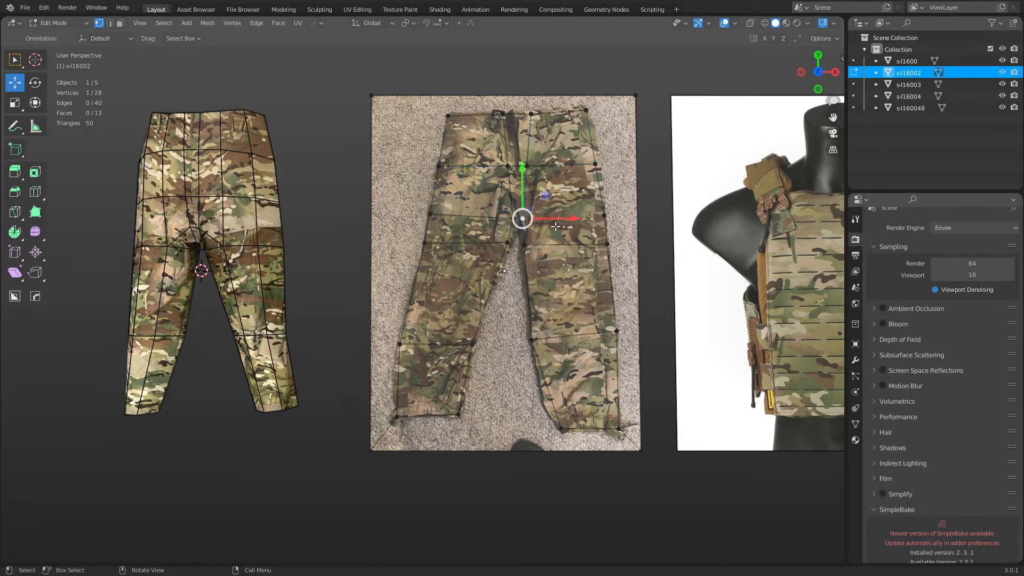
{"action": "left_click", "coordinate": [588, 218], "text": "shift"}
{"action": "key", "text": "j"}
Add two lengthwise loop cuts down each leg.
{"action": "key", "text": "ctrl+r"}
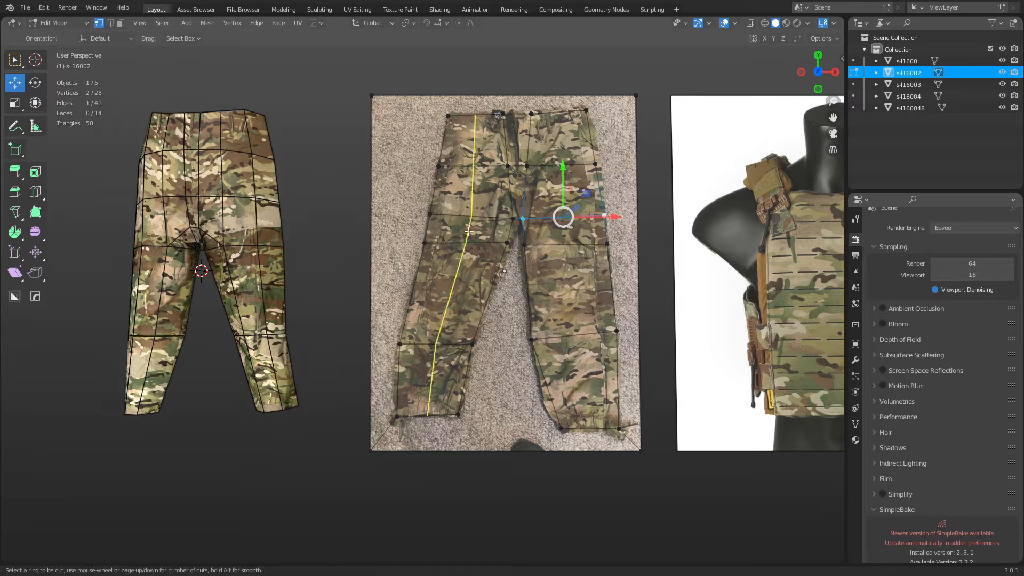
{"action": "scroll", "coordinate": [480, 241], "scroll_direction": "up", "scroll_amount": 1}
{"action": "left_click", "coordinate": [480, 241]}
{"action": "right_click", "coordinate": [480, 241]}
{"action": "key", "text": "ctrl+r"}
{"action": "left_click", "coordinate": [559, 235]}
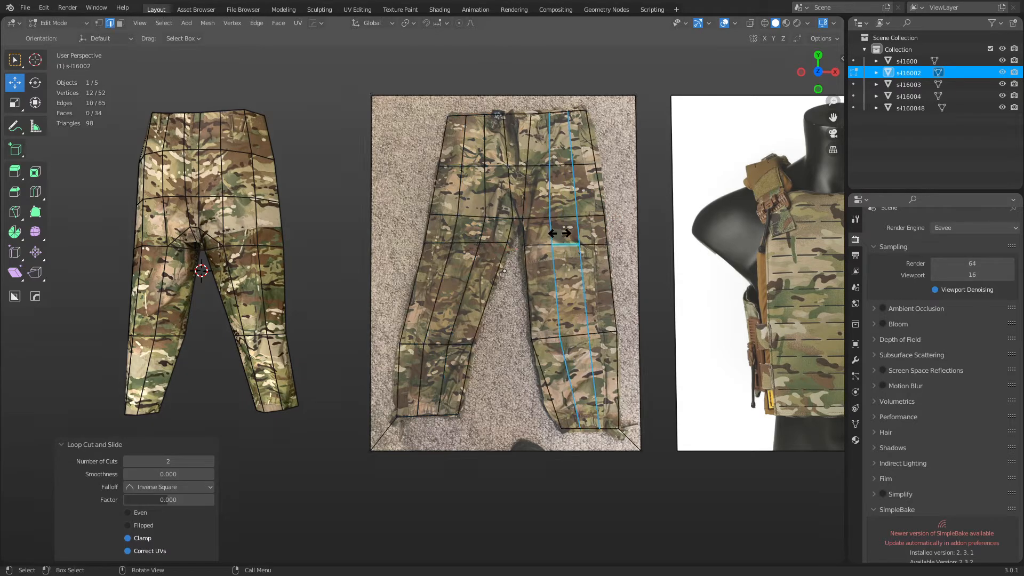
{"action": "right_click", "coordinate": [538, 320]}
Delete the carpet background faces between and outside the legs.
{"action": "key", "text": "3"}
{"action": "left_click", "coordinate": [510, 370]}
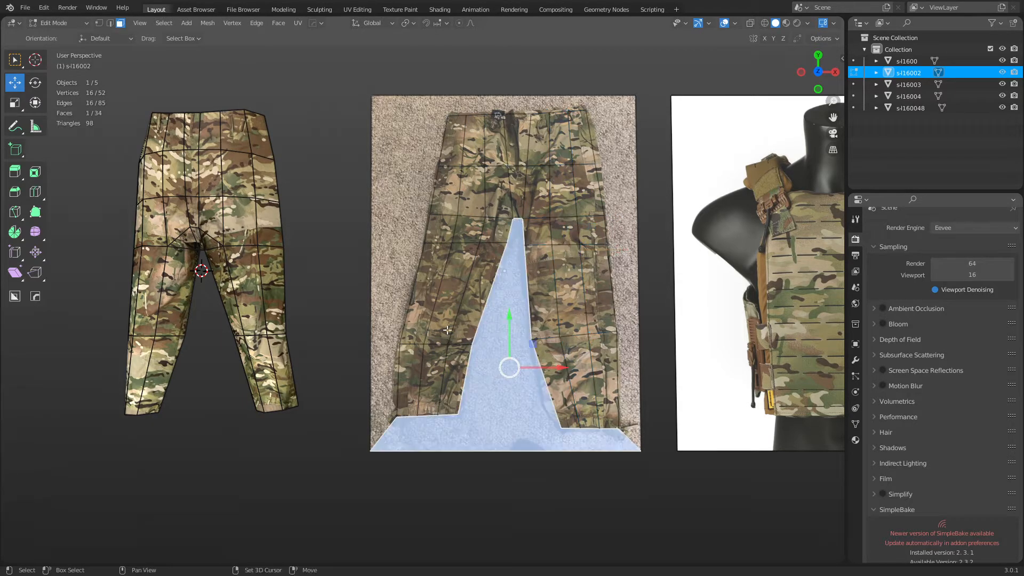
{"action": "left_click", "coordinate": [381, 220], "text": "shift"}
{"action": "key", "text": "x"}
{"action": "left_click", "coordinate": [616, 185]}
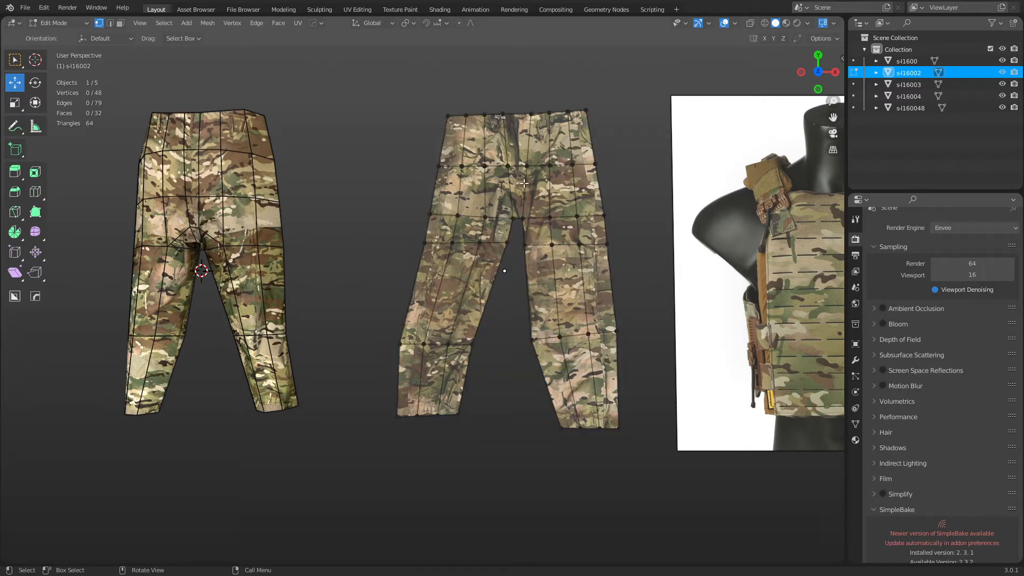
Select the face strip along the lower leg and raise it slightly.
{"action": "middle_click_drag", "start_coordinate": [499, 197], "coordinate": [587, 153]}
{"action": "middle_click_drag", "start_coordinate": [441, 269], "coordinate": [422, 288]}
{"action": "left_click", "coordinate": [512, 351]}
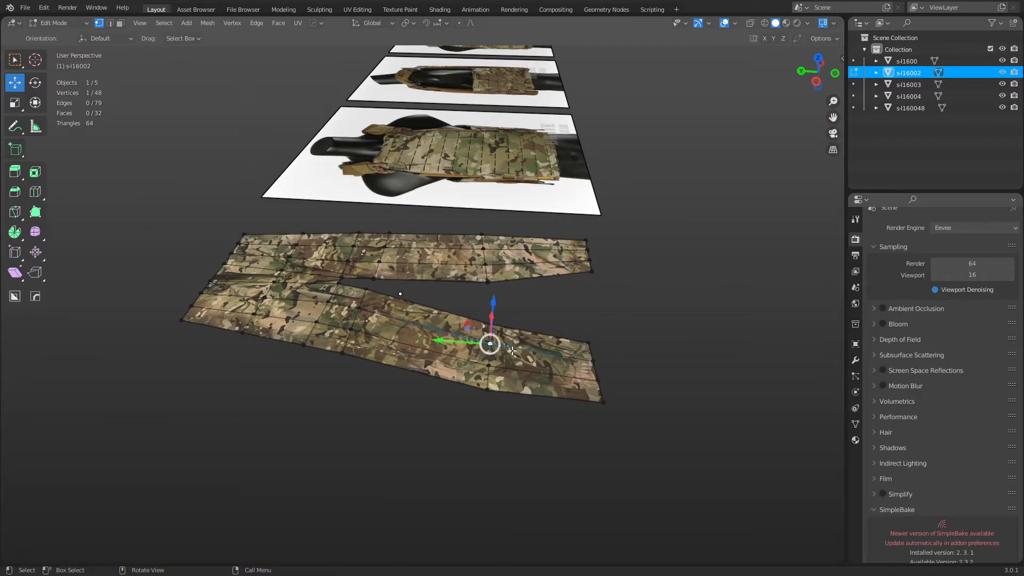
{"action": "key", "text": "3"}
{"action": "left_click", "coordinate": [514, 353]}
{"action": "left_click", "coordinate": [295, 314], "text": "ctrl"}
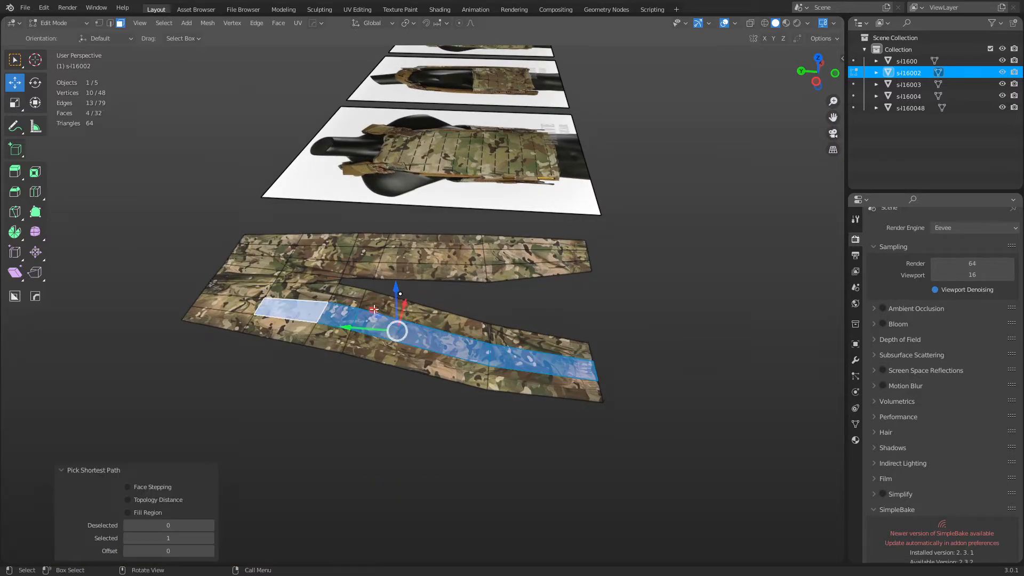
{"action": "left_click_drag", "start_coordinate": [395, 290], "coordinate": [399, 279]}
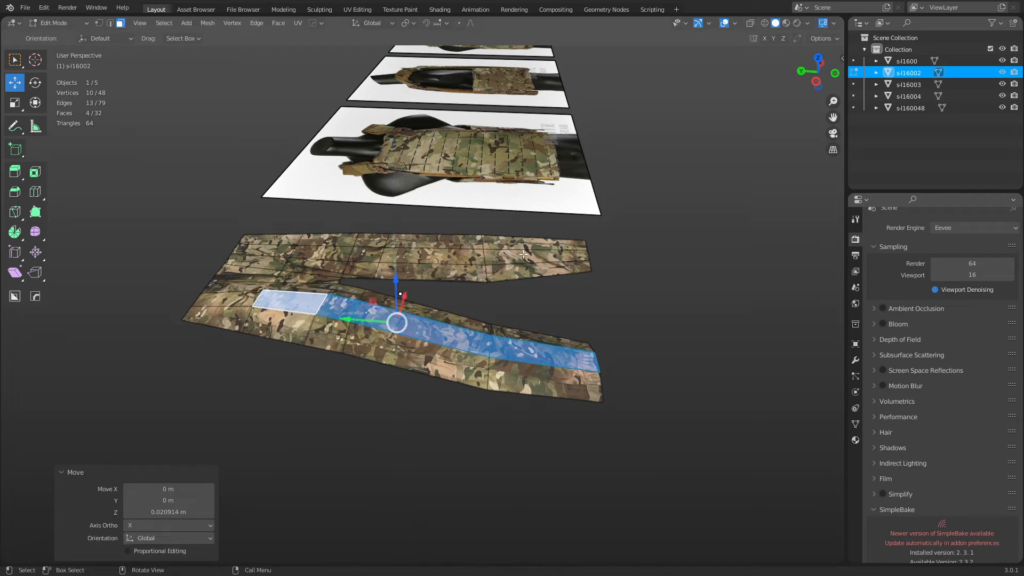
Raise the upper-leg face strip slightly and pull the outer boundary loop down.
{"action": "left_click", "coordinate": [524, 255]}
{"action": "left_click", "coordinate": [320, 254], "text": "ctrl"}
{"action": "left_click_drag", "start_coordinate": [418, 218], "coordinate": [421, 209]}
{"action": "left_click", "coordinate": [333, 238], "text": "alt"}
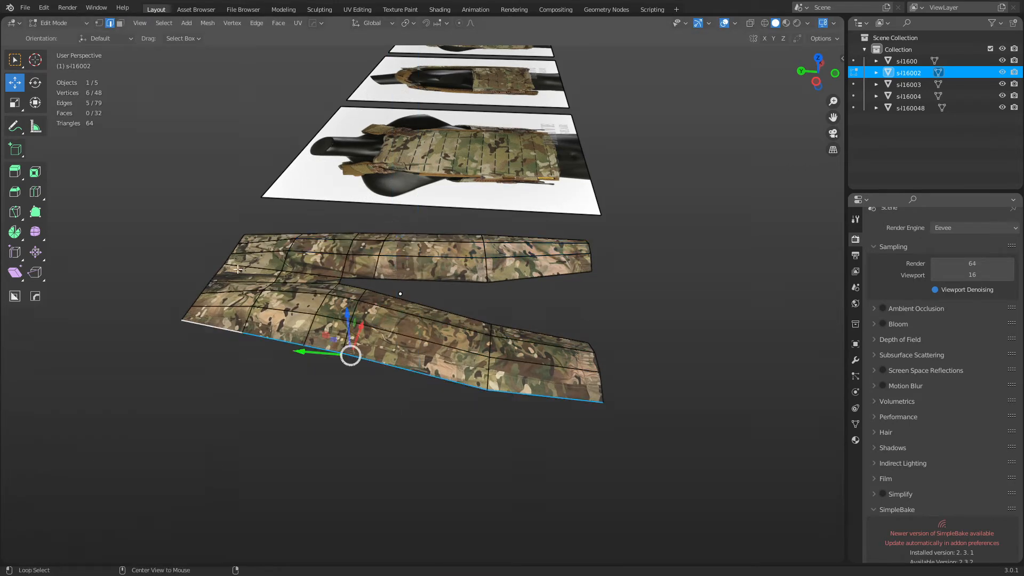
{"action": "left_click_drag", "start_coordinate": [373, 250], "coordinate": [420, 277]}
Lift a couple of crotch edges upward by about 0.03 m.
{"action": "middle_click_drag", "start_coordinate": [419, 277], "coordinate": [642, 453]}
{"action": "key", "text": "3"}
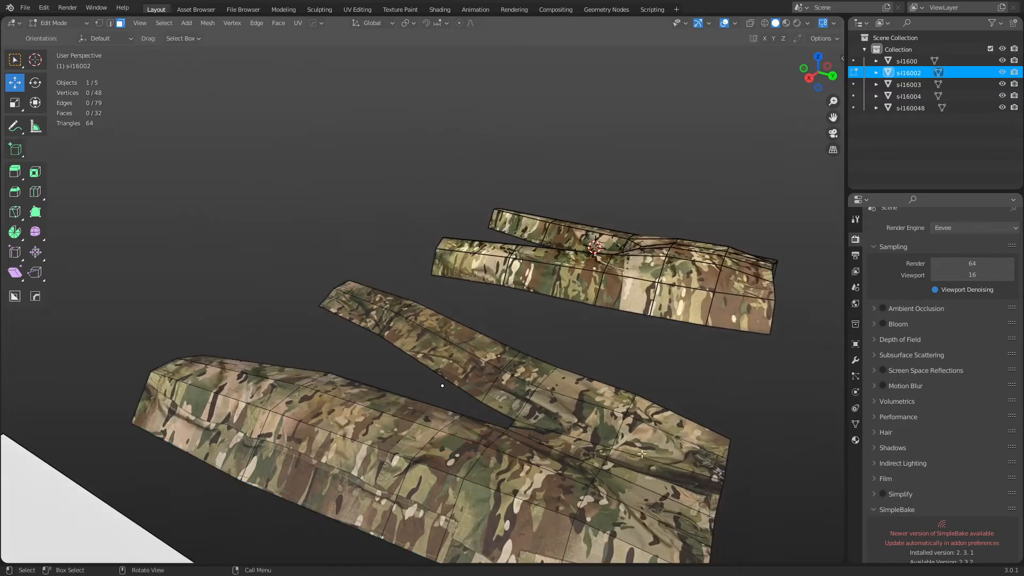
{"action": "left_click", "coordinate": [627, 465]}
{"action": "key", "text": "2"}
{"action": "left_click", "coordinate": [607, 457]}
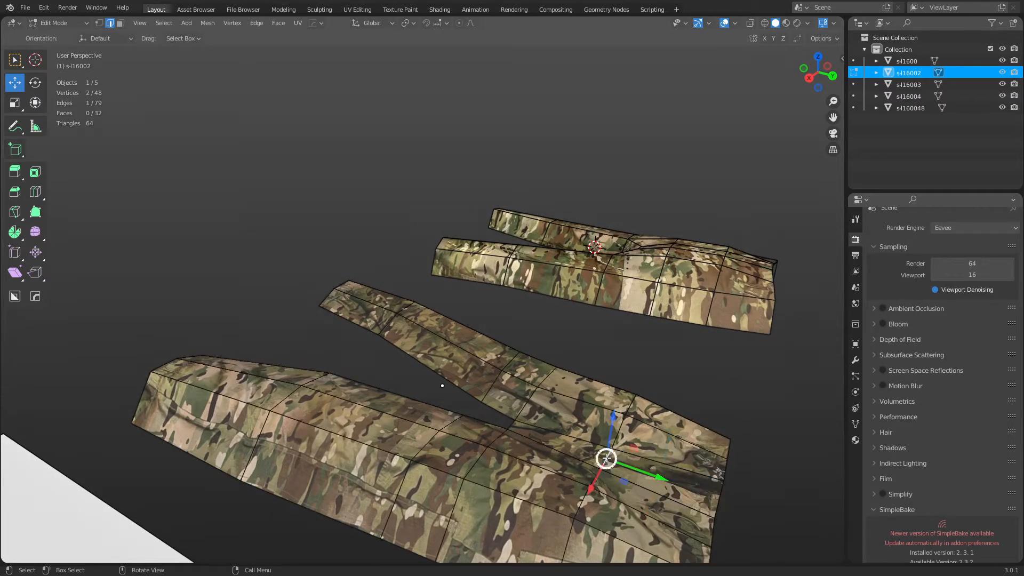
{"action": "left_click_drag", "start_coordinate": [611, 435], "coordinate": [616, 418]}
{"action": "left_click", "coordinate": [719, 499]}
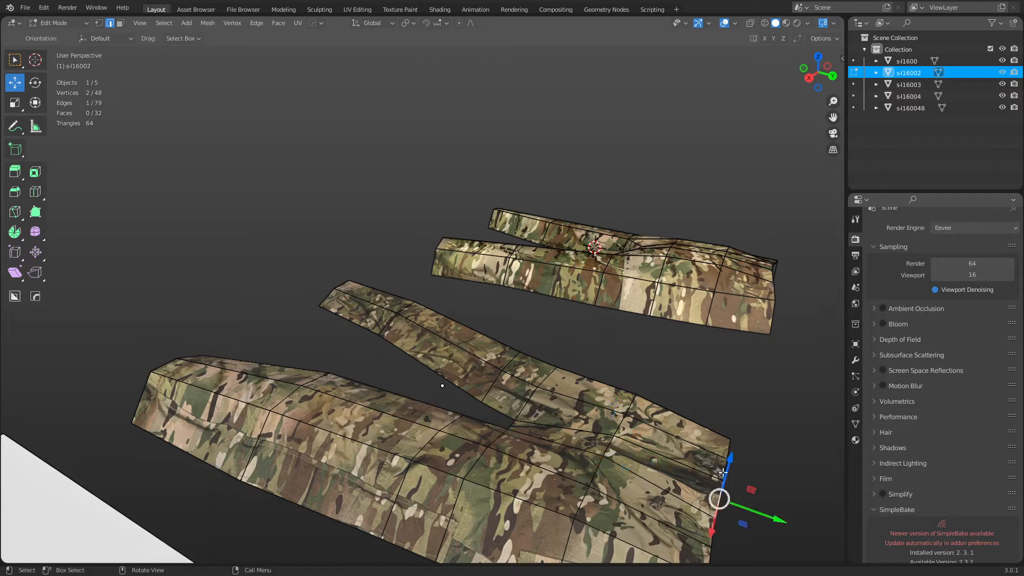
{"action": "left_click_drag", "start_coordinate": [726, 468], "coordinate": [731, 447]}
{"action": "middle_click_drag", "start_coordinate": [731, 483], "coordinate": [588, 370], "text": "shift"}
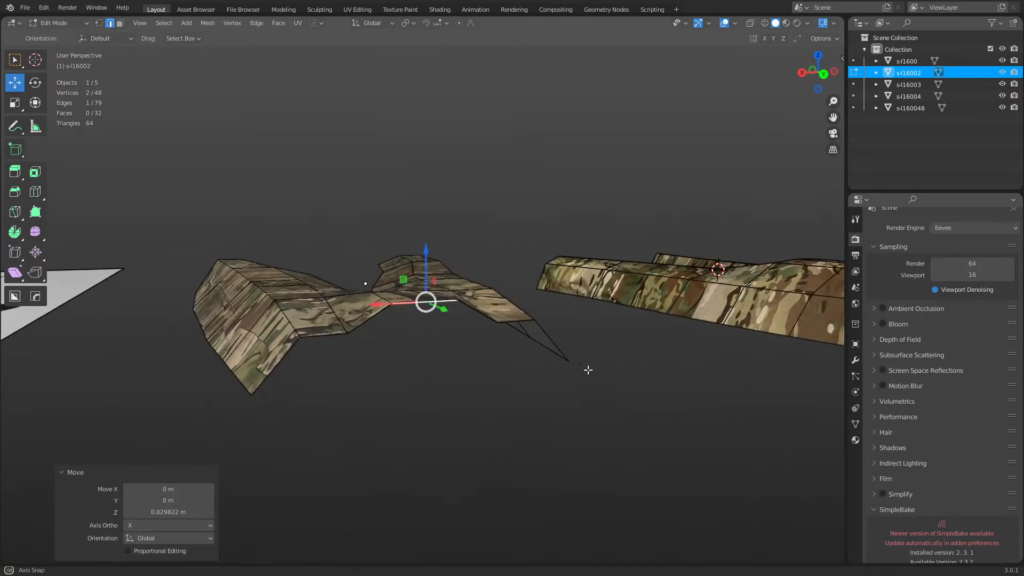
Raise two crotch vertices about 0.016 m along Z, then select the inner-leg edge loop.
{"action": "key", "text": "1"}
{"action": "left_click", "coordinate": [346, 333]}
{"action": "left_click", "coordinate": [499, 320], "text": "shift"}
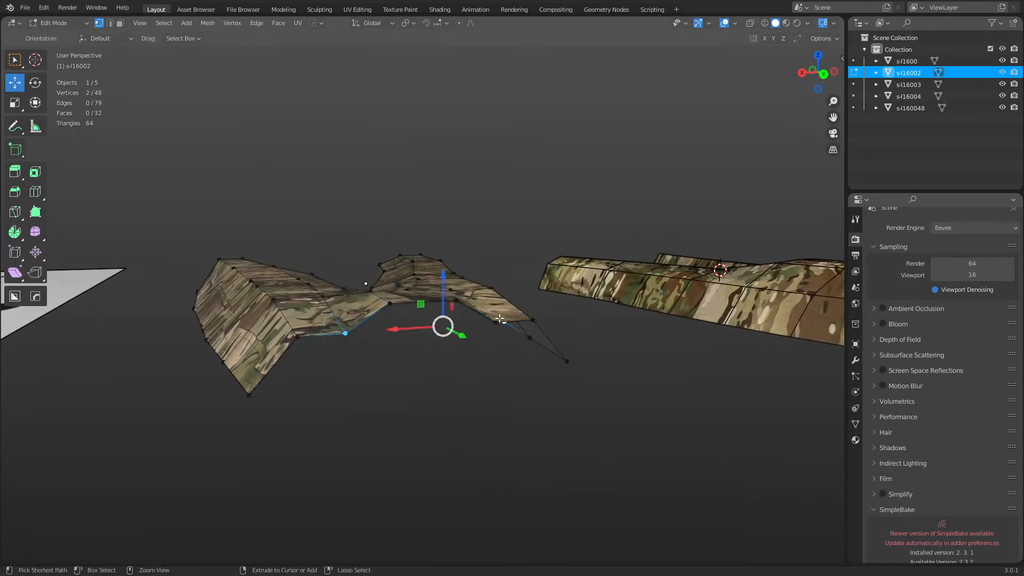
{"action": "left_click_drag", "start_coordinate": [424, 295], "coordinate": [425, 282]}
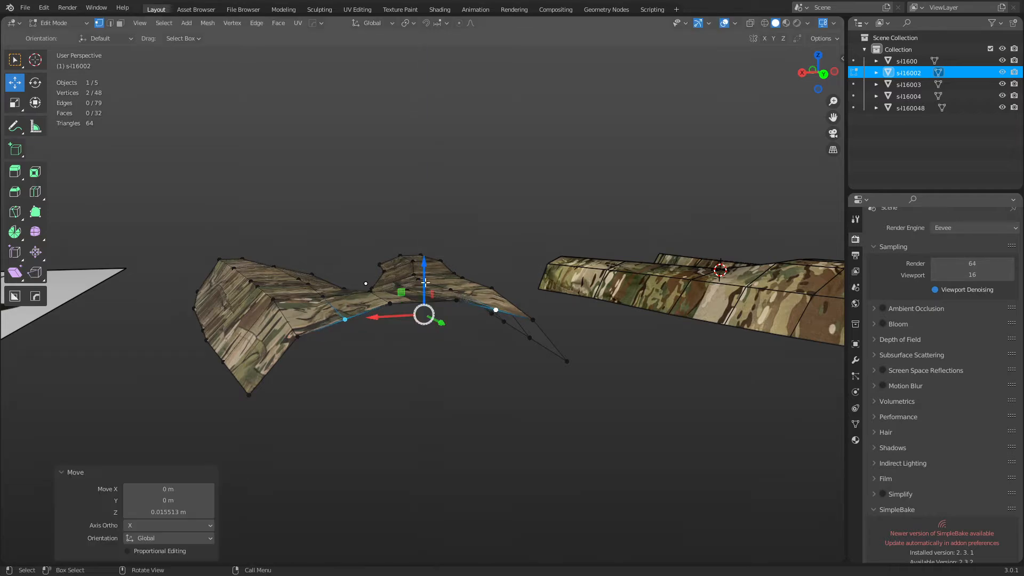
{"action": "middle_click_drag", "start_coordinate": [425, 282], "coordinate": [524, 403]}
{"action": "key", "text": "2"}
{"action": "left_click", "coordinate": [443, 322], "text": "alt"}
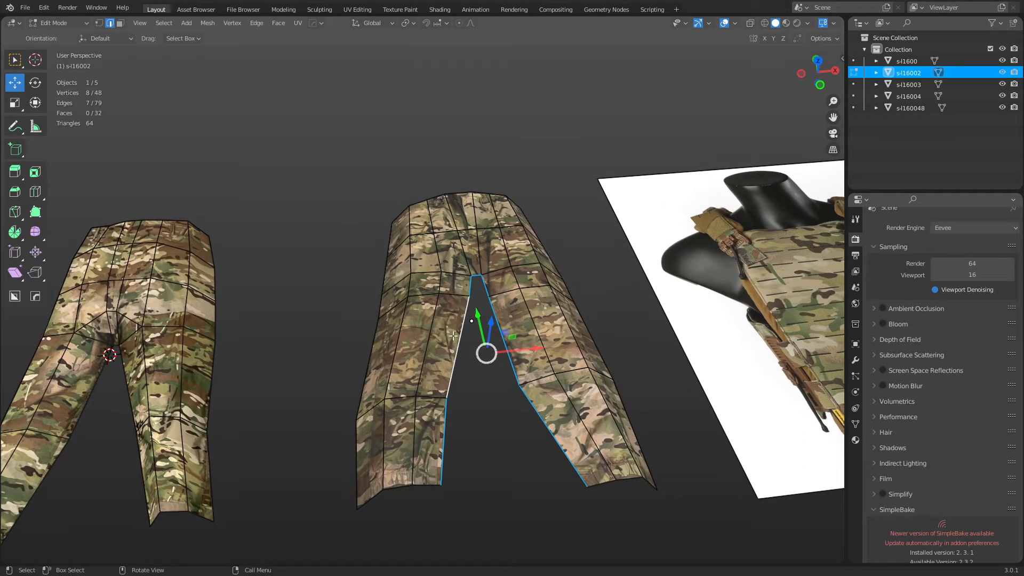
Knife-cut a new edge across the pants' crotch.
{"action": "key", "text": "k"}
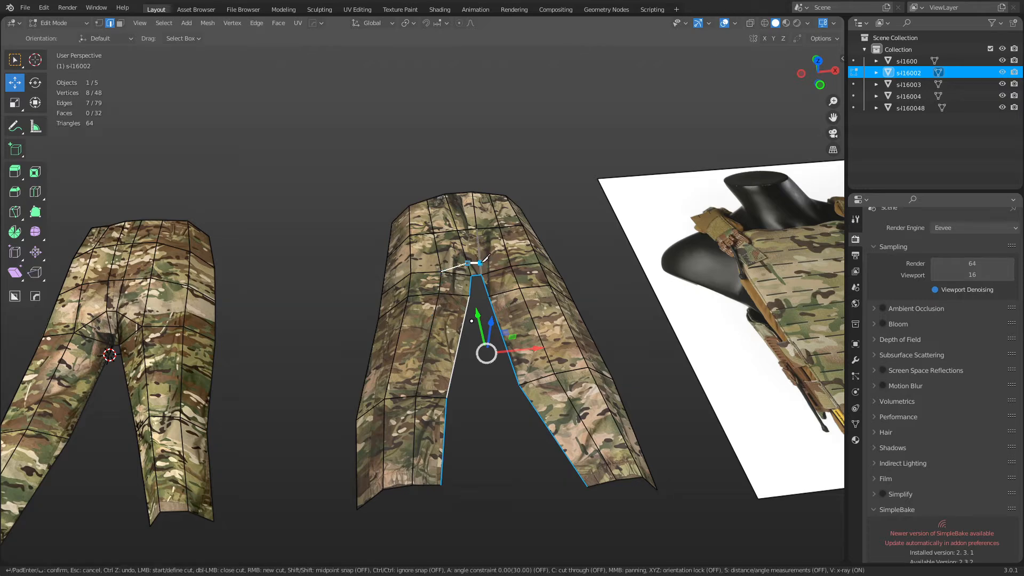
{"action": "left_click", "coordinate": [511, 265]}
{"action": "key", "text": "Return"}
Lower the crotch edge and the inner-leg boundary loop along Z.
{"action": "left_click", "coordinate": [473, 265]}
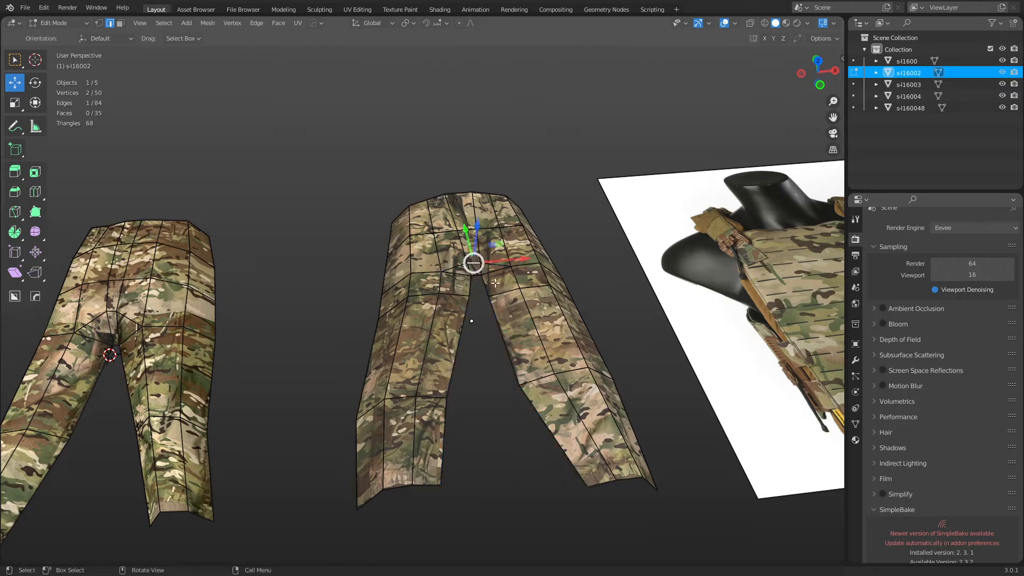
{"action": "key", "text": "g"}
{"action": "key", "text": "z"}
{"action": "left_click", "coordinate": [501, 283]}
{"action": "left_click", "coordinate": [476, 277], "text": "alt"}
{"action": "key", "text": "g"}
{"action": "key", "text": "z"}
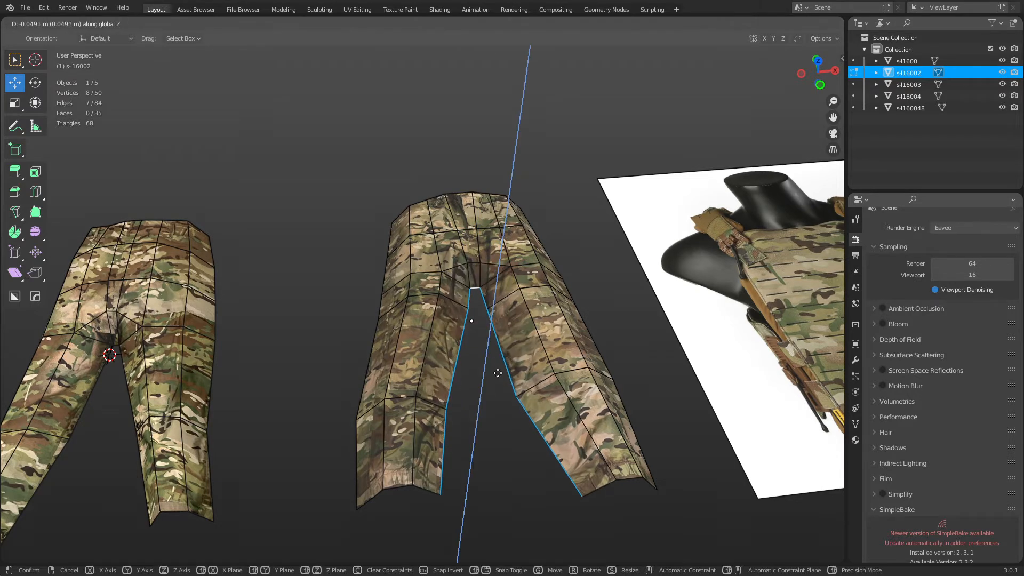
{"action": "left_click", "coordinate": [503, 377]}
Select the left and right side edge loops and align them to the Bottom.
{"action": "key", "text": "ctrl+Tab"}
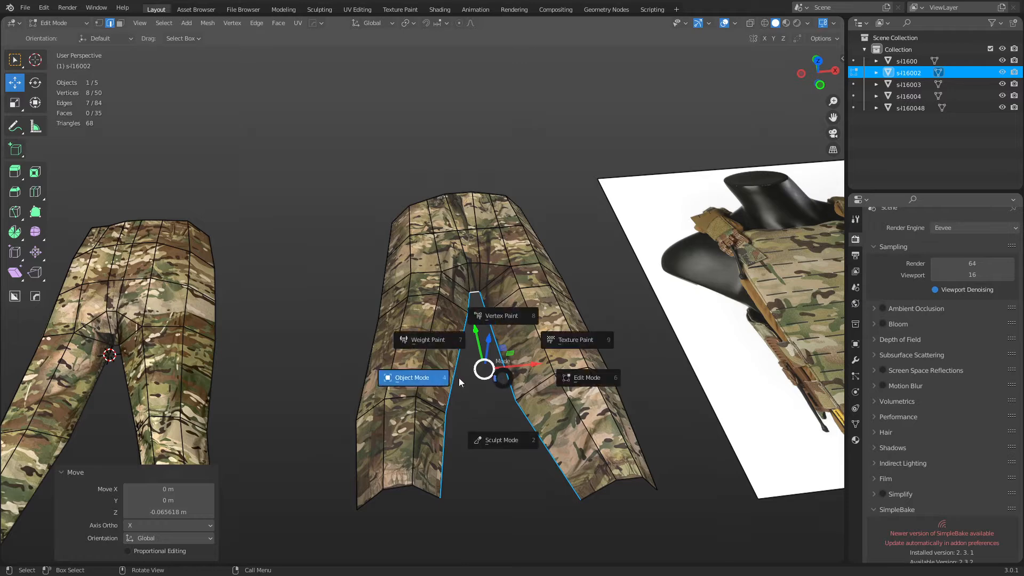
{"action": "left_click", "coordinate": [458, 378]}
{"action": "middle_click_drag", "start_coordinate": [456, 380], "coordinate": [387, 378]}
{"action": "key", "text": "ctrl+Tab"}
{"action": "left_click", "coordinate": [516, 415]}
{"action": "left_click", "coordinate": [387, 378], "text": "alt+shift"}
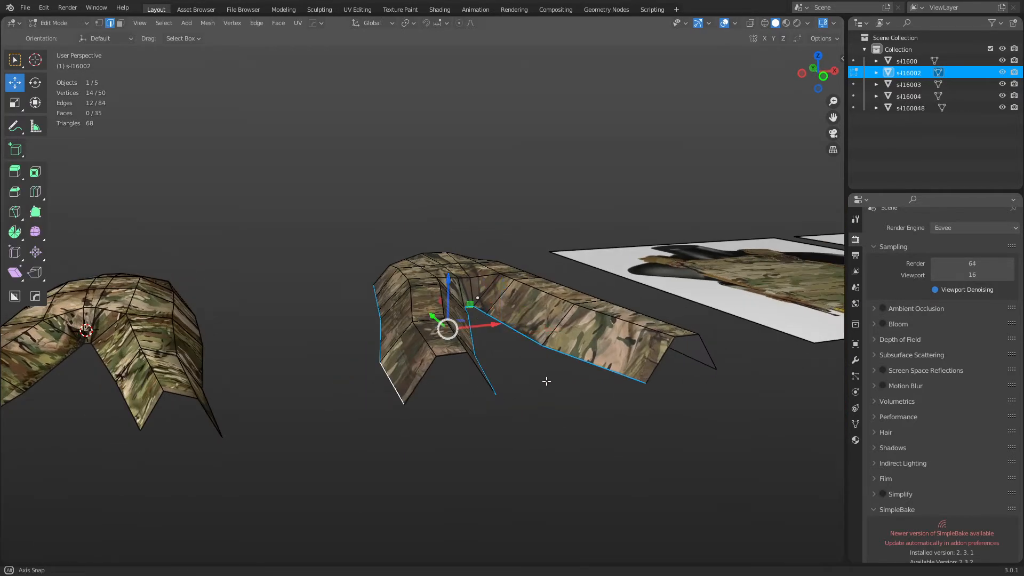
{"action": "mouse_move", "coordinate": [549, 382]}
{"action": "middle_mouse_down"}
{"action": "mouse_move", "coordinate": [496, 376]}
{"action": "mouse_move", "coordinate": [549, 391]}
{"action": "middle_mouse_up"}
{"action": "left_click", "coordinate": [535, 399], "text": "alt+shift"}
{"action": "key", "text": "grave"}
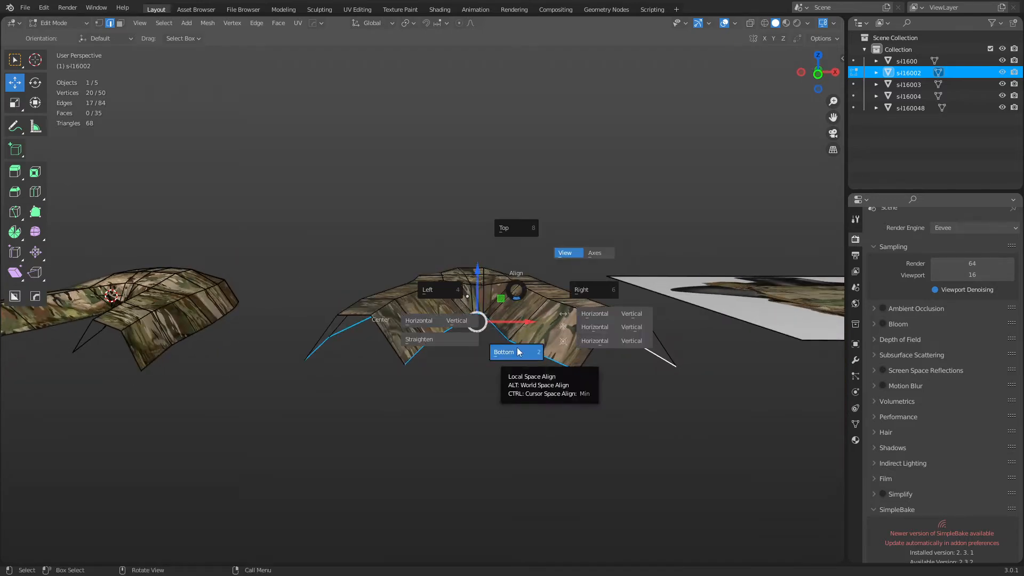
{"action": "left_click", "coordinate": [517, 352]}
Select the other pants half and enter Edit Mode on it.
{"action": "middle_click_drag", "start_coordinate": [409, 384], "coordinate": [444, 377]}
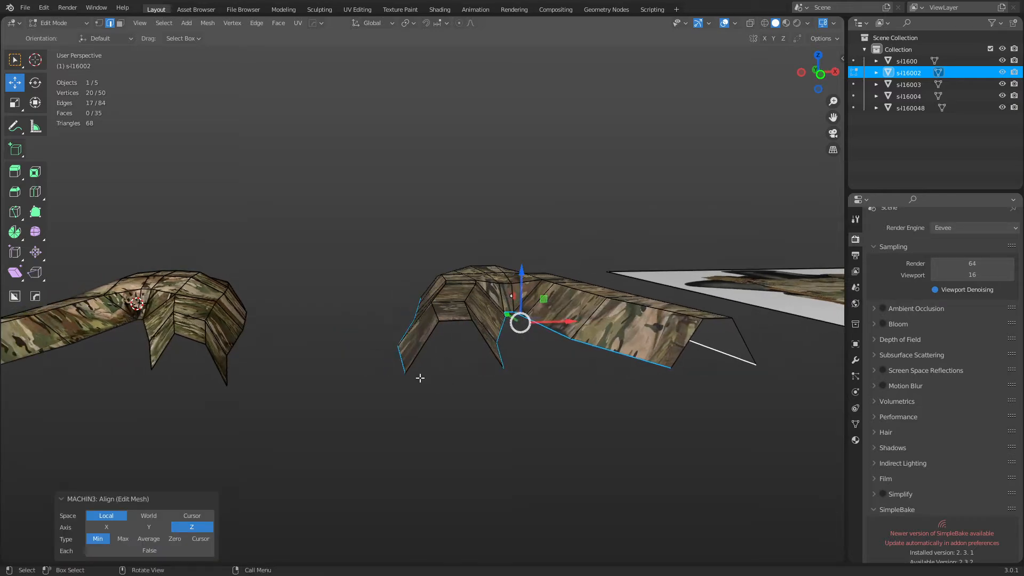
{"action": "left_click", "coordinate": [417, 376]}
{"action": "key", "text": "ctrl+Tab"}
{"action": "left_click", "coordinate": [369, 380]}
{"action": "middle_click_drag", "start_coordinate": [344, 376], "coordinate": [451, 379], "text": "shift"}
{"action": "left_click", "coordinate": [329, 334]}
{"action": "key", "text": "ctrl+Tab"}
{"action": "left_click", "coordinate": [377, 356]}
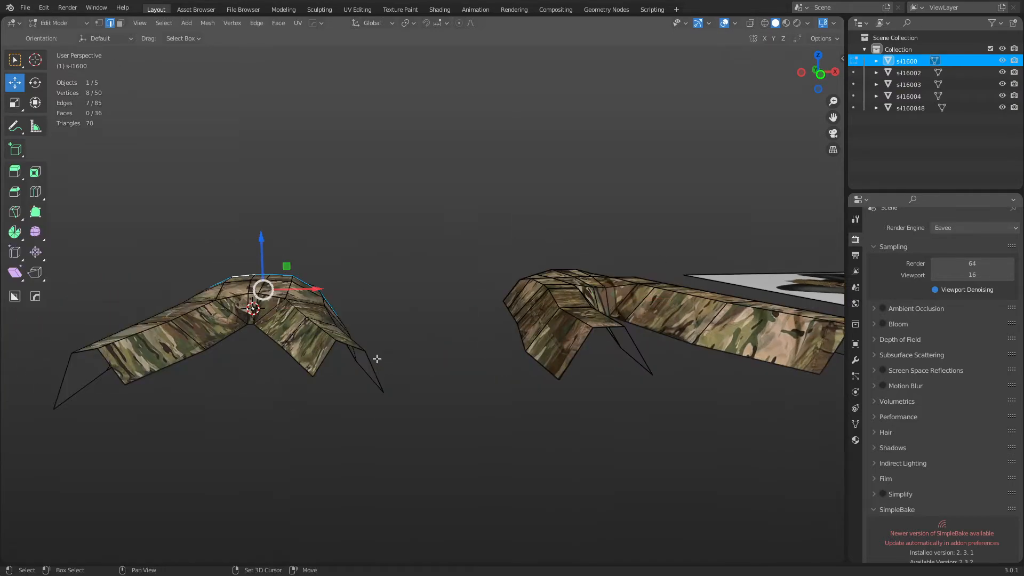
{"action": "middle_click_drag", "start_coordinate": [326, 352], "coordinate": [431, 349], "text": "shift"}
Select three lower rim edge loops and align them to the Bottom.
{"action": "left_click", "coordinate": [378, 349], "text": "alt"}
{"action": "left_click", "coordinate": [442, 365], "text": "alt+shift"}
{"action": "left_click", "coordinate": [210, 326], "text": "alt+shift"}
{"action": "key", "text": "alt+a"}
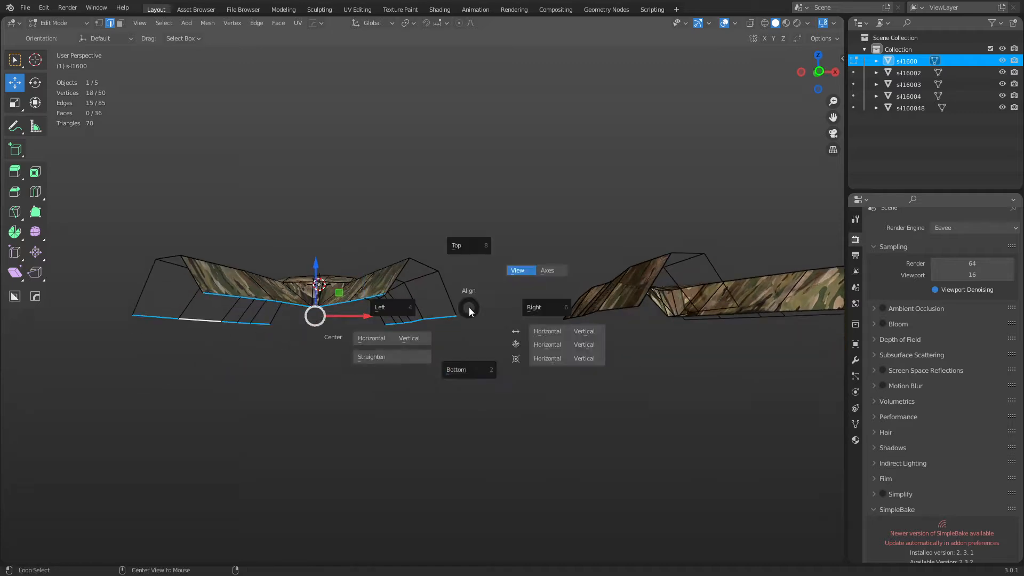
{"action": "left_click", "coordinate": [469, 366]}
Align the first half's selected loop to the Bottom, then return to Object Mode.
{"action": "middle_click_drag", "start_coordinate": [469, 366], "coordinate": [413, 363]}
{"action": "key", "text": "ctrl+Tab"}
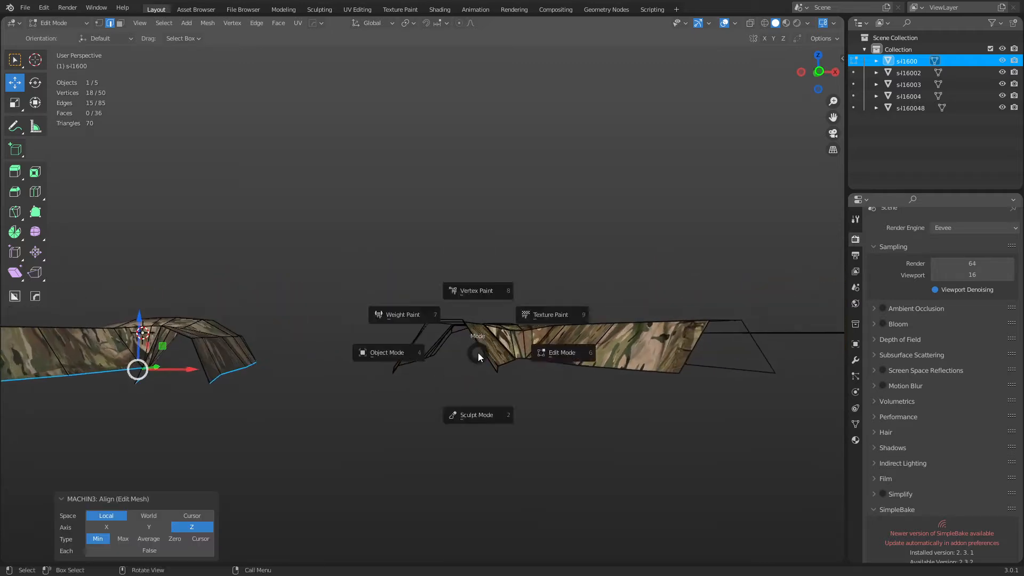
{"action": "left_click", "coordinate": [454, 353]}
{"action": "key", "text": "ctrl+Tab"}
{"action": "key", "text": "Escape"}
{"action": "left_click", "coordinate": [532, 348]}
{"action": "key", "text": "ctrl+Tab"}
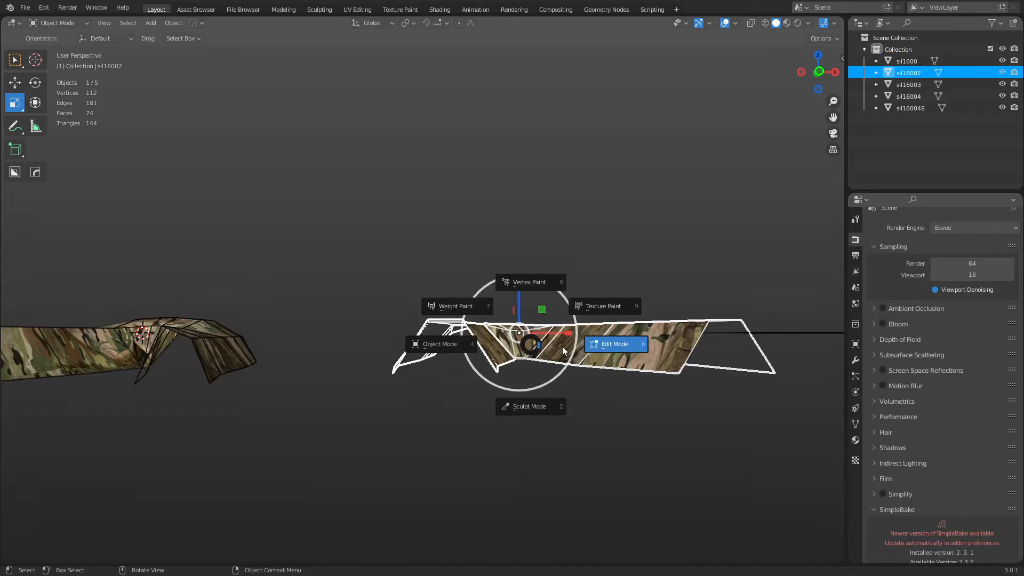
{"action": "left_click", "coordinate": [564, 346]}
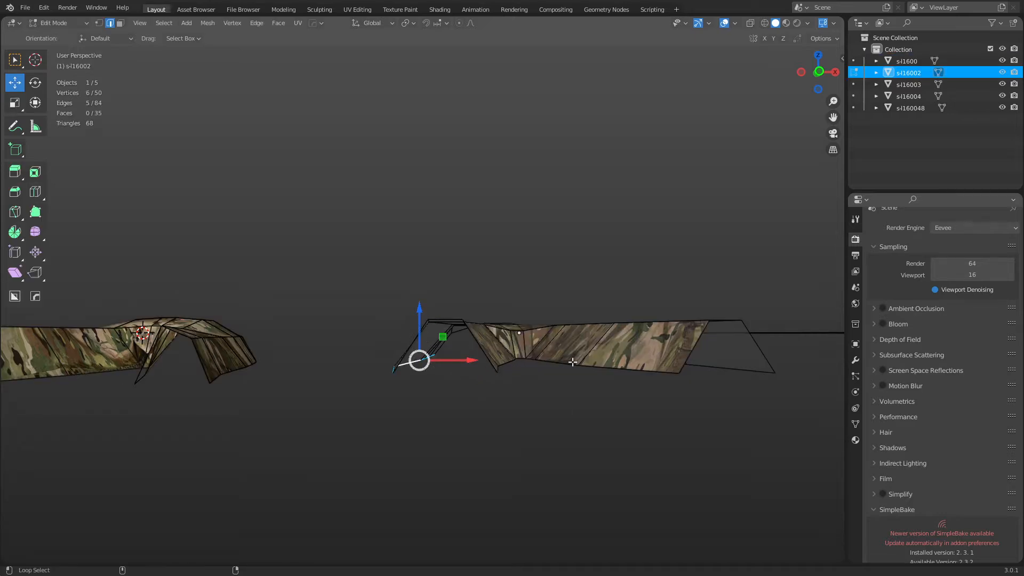
{"action": "middle_click_drag", "start_coordinate": [713, 380], "coordinate": [566, 334]}
{"action": "key", "text": "alt+a"}
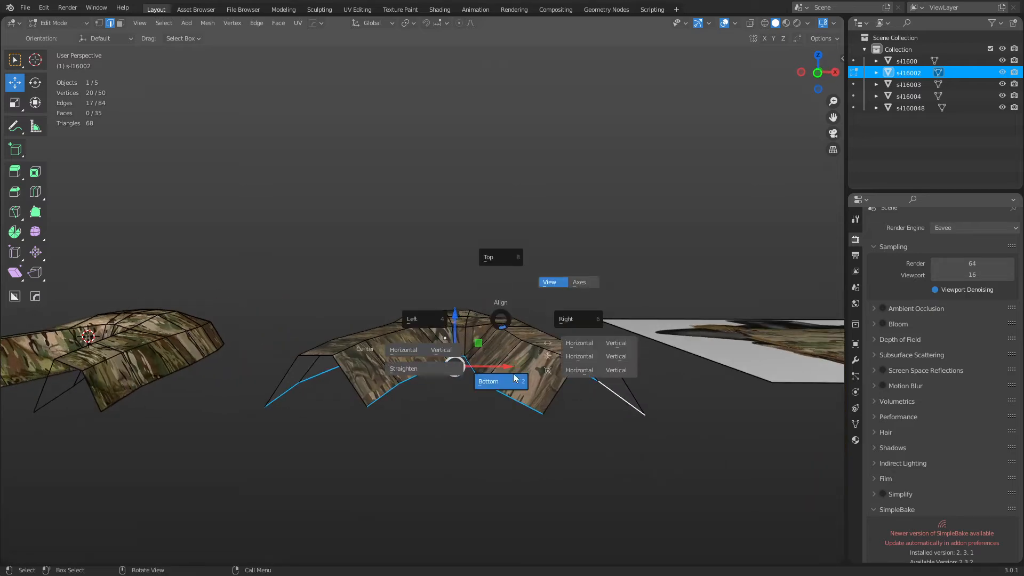
{"action": "left_click", "coordinate": [514, 376]}
{"action": "key", "text": "Tab"}
{"action": "middle_click_drag", "start_coordinate": [407, 430], "coordinate": [467, 426]}
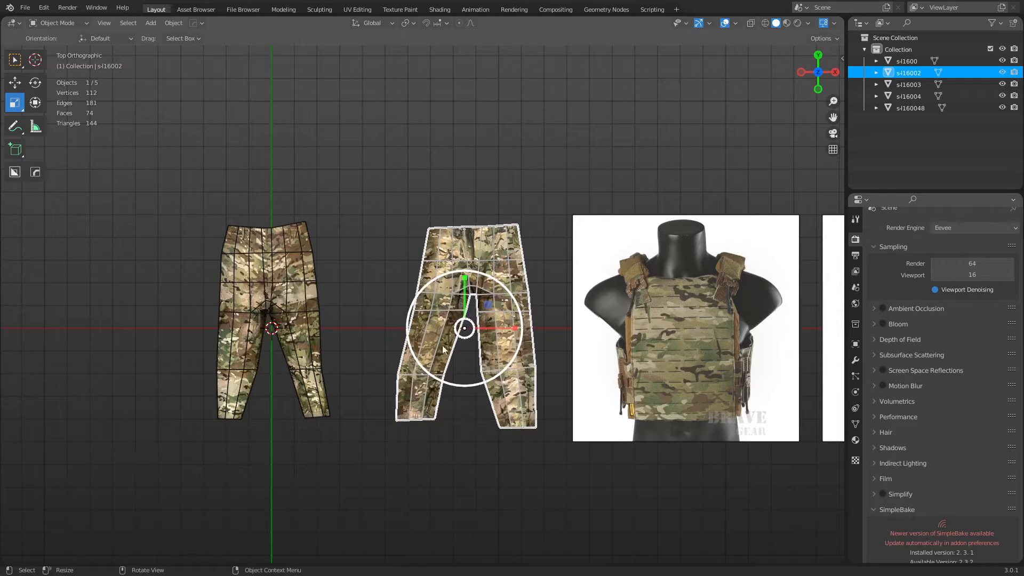
Rotate the pants a full 180 degrees.
{"action": "middle_click_drag", "start_coordinate": [442, 359], "coordinate": [533, 318], "text": "shift"}
{"action": "middle_click_drag", "start_coordinate": [373, 296], "coordinate": [519, 344]}
{"action": "key", "text": "r"}
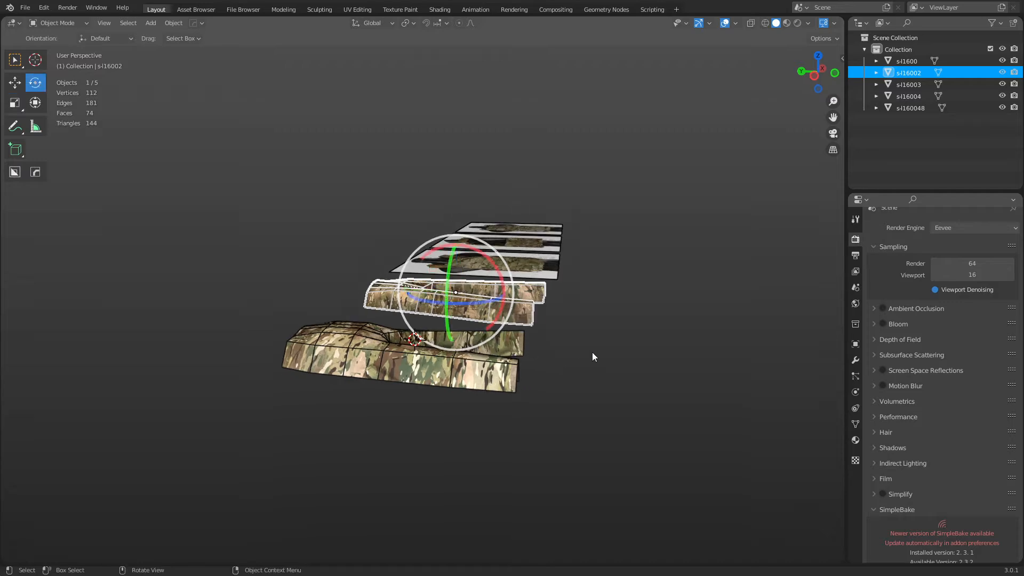
{"action": "middle_click_drag", "start_coordinate": [592, 352], "coordinate": [515, 343]}
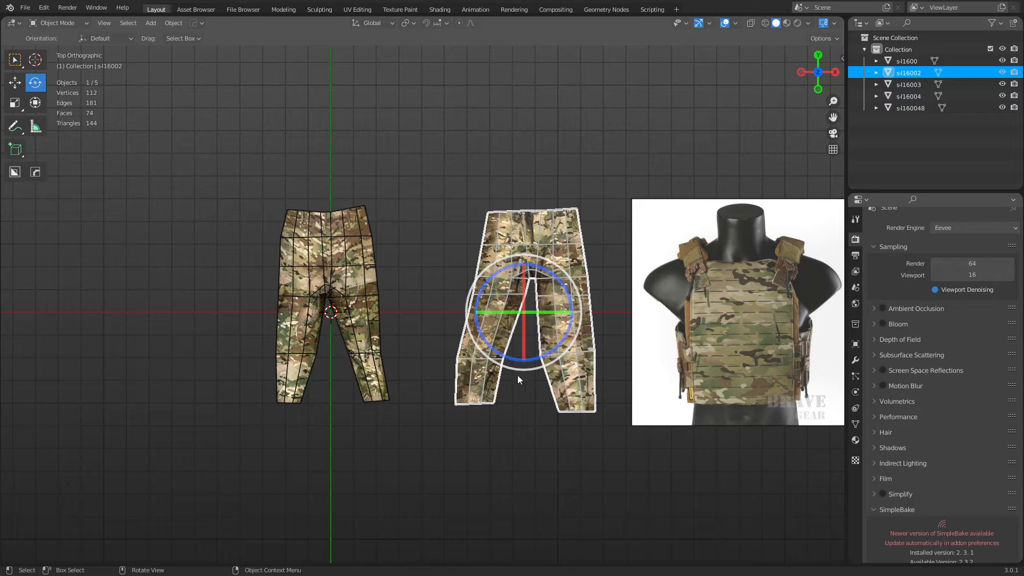
{"action": "left_click_drag", "start_coordinate": [503, 317], "coordinate": [783, 303]}
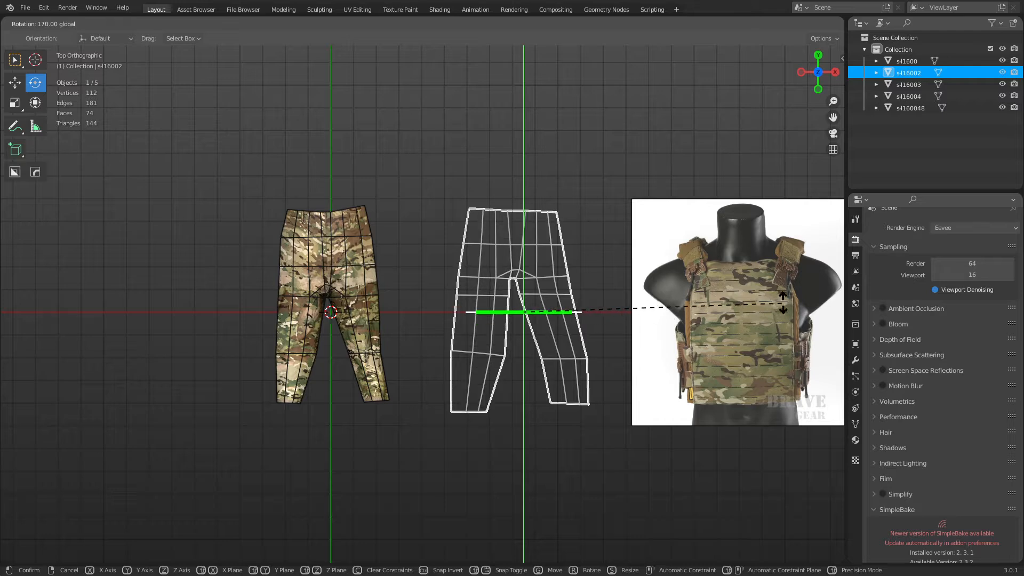
{"action": "left_click_drag", "start_coordinate": [843, 289], "coordinate": [688, 277]}
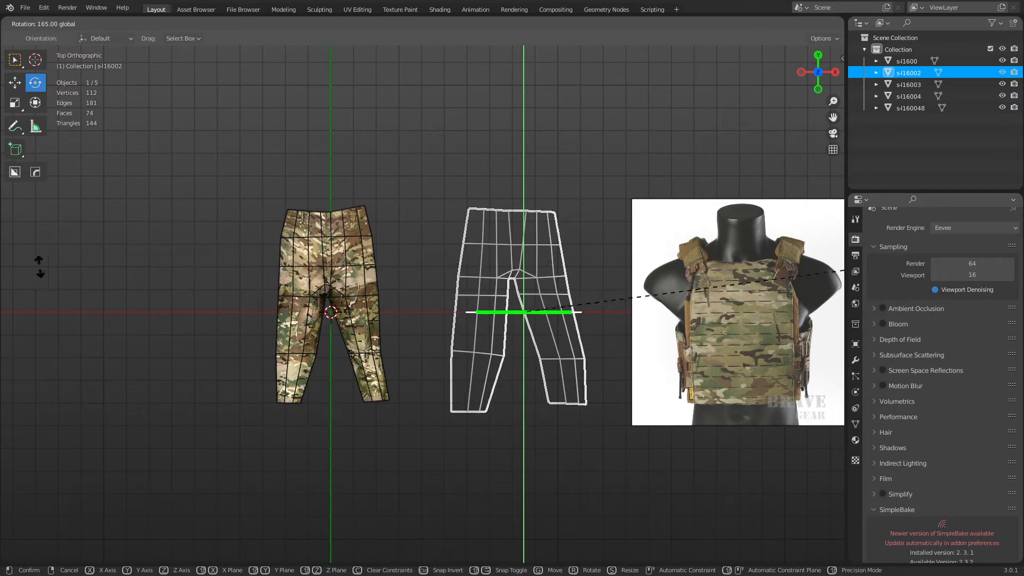
{"action": "left_click_drag", "start_coordinate": [843, 270], "coordinate": [840, 282]}
{"action": "left_click_drag", "start_coordinate": [638, 234], "coordinate": [792, 422]}
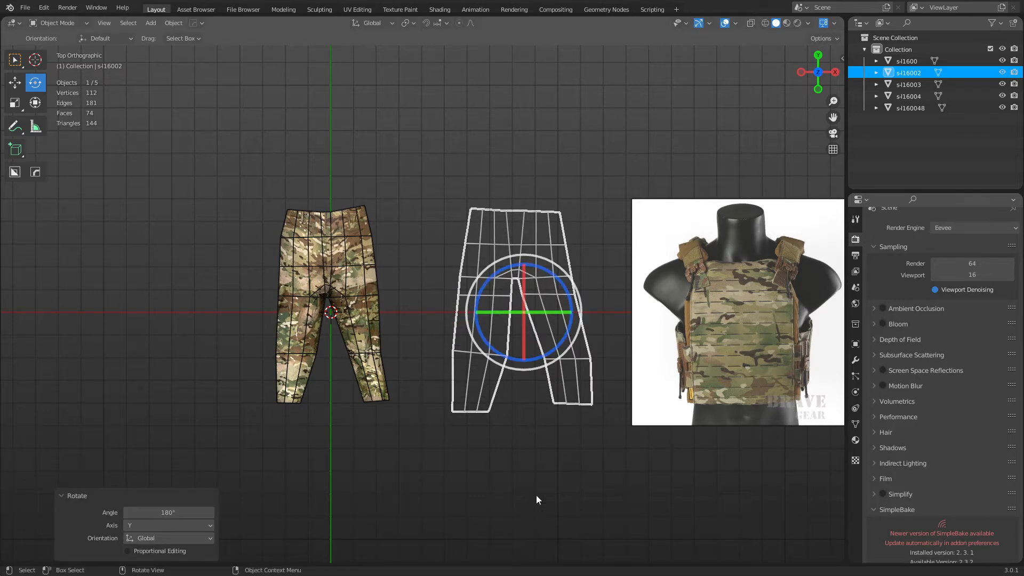
{"action": "middle_click_drag", "start_coordinate": [536, 495], "coordinate": [492, 370]}
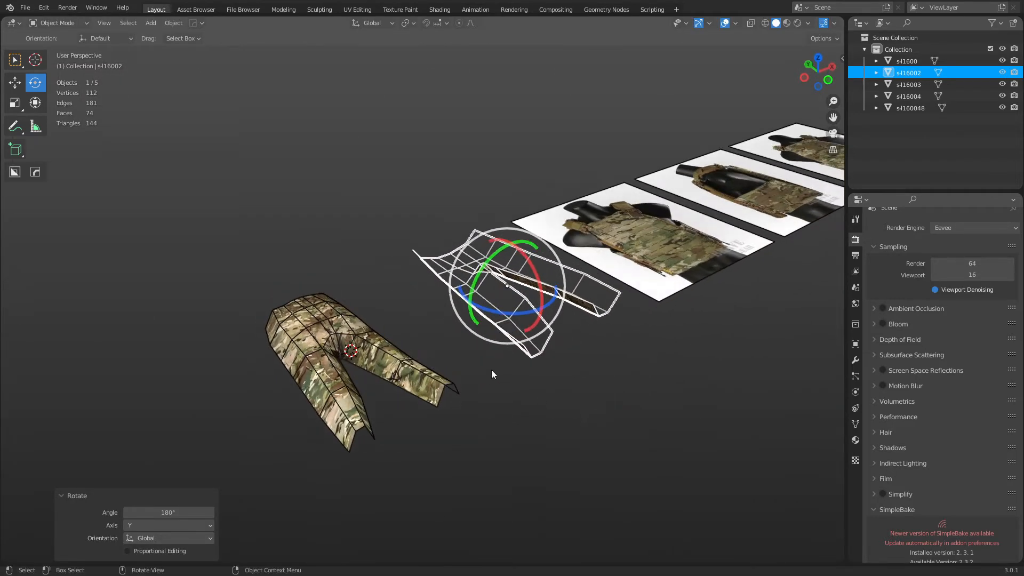
Shift the pants 1 m and narrow them along X to 0.781.
{"action": "key", "text": "shift+space"}
{"action": "key", "text": "g"}
{"action": "key", "text": "g"}
{"action": "key", "text": "y"}
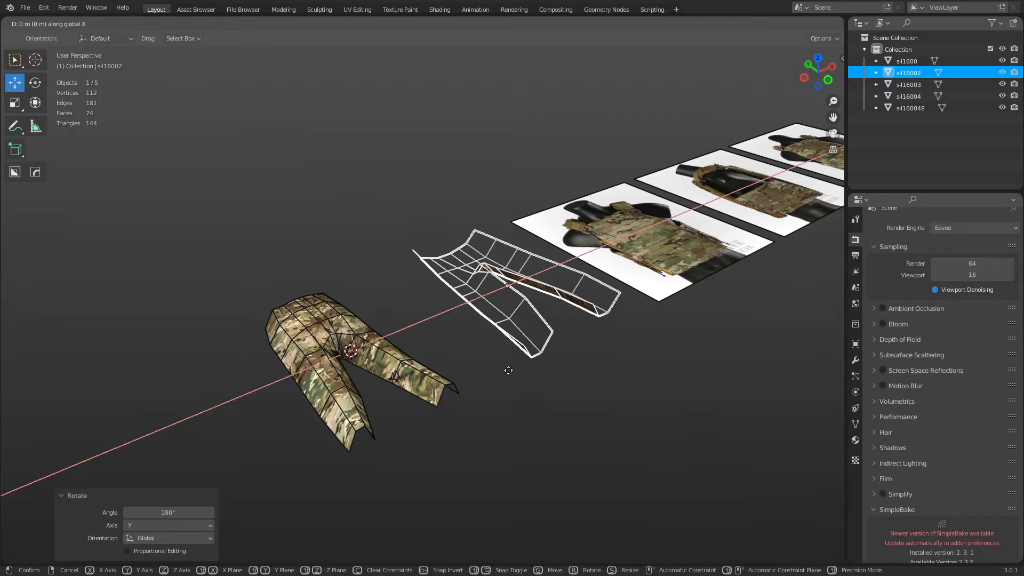
{"action": "left_click", "coordinate": [306, 423]}
{"action": "middle_click_drag", "start_coordinate": [434, 323], "coordinate": [386, 376]}
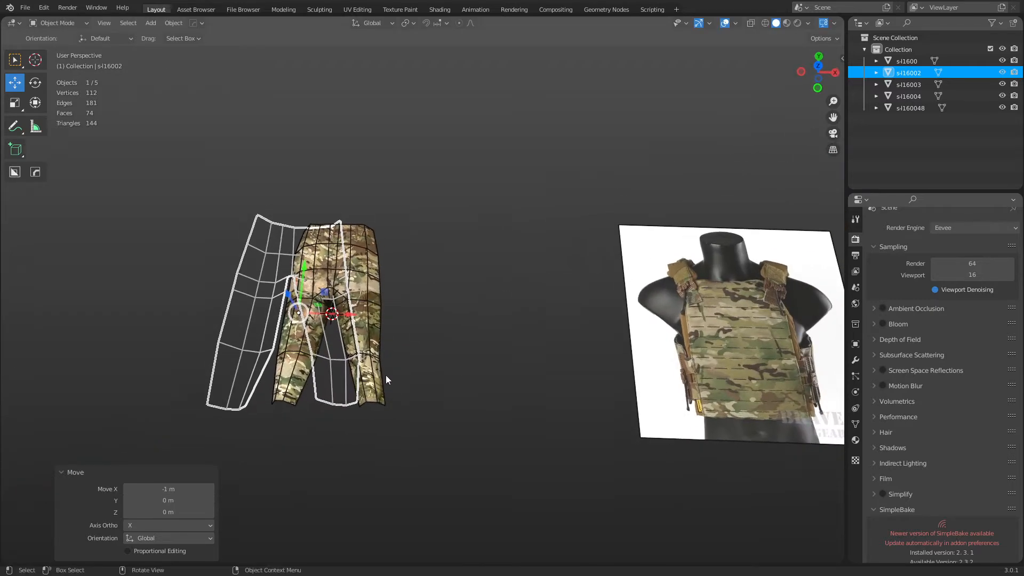
{"action": "key", "text": "s"}
{"action": "key", "text": "s"}
{"action": "key", "text": "x"}
{"action": "left_click", "coordinate": [383, 367]}
Move the pants 0.178 m along X and adjust them vertically.
{"action": "key", "text": "shift+space"}
{"action": "key", "text": "g"}
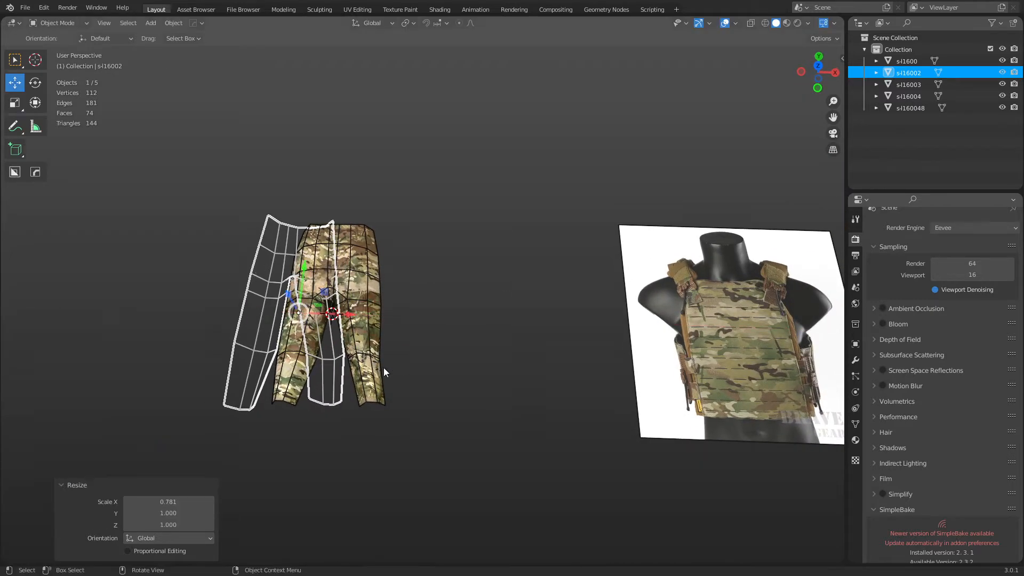
{"action": "key", "text": "g"}
{"action": "key", "text": "y"}
{"action": "key", "text": "x"}
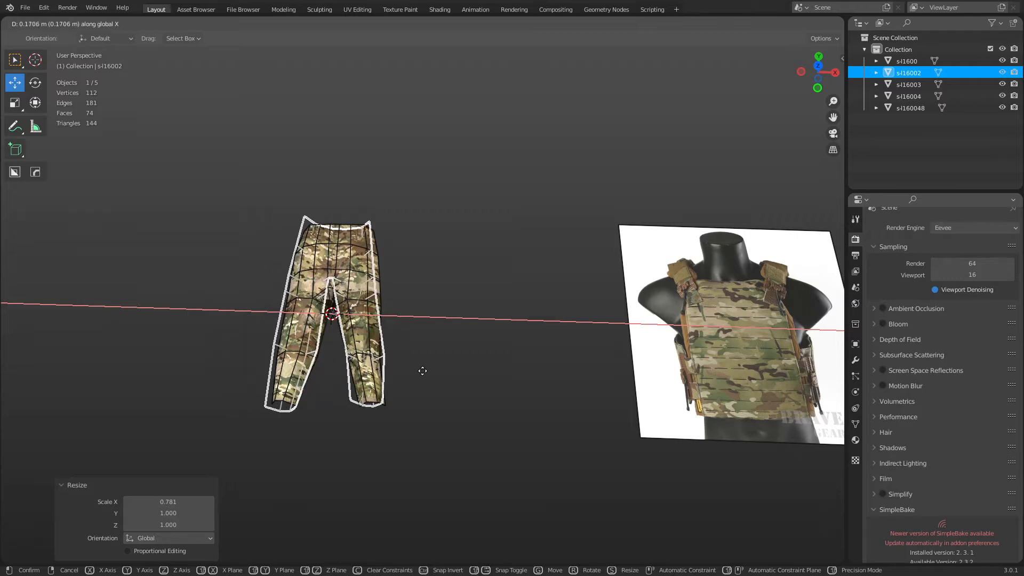
{"action": "left_click", "coordinate": [421, 370]}
{"action": "middle_click_drag", "start_coordinate": [403, 407], "coordinate": [503, 346]}
{"action": "key", "text": "g"}
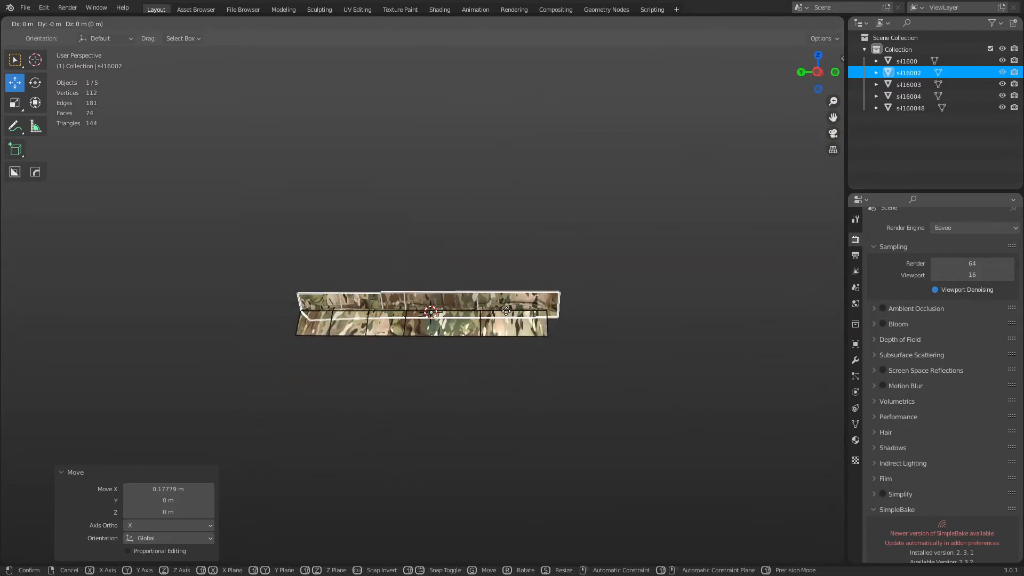
{"action": "key", "text": "z"}
{"action": "left_click", "coordinate": [505, 357]}
Rotate both pants halves 90° about X so they stand upright.
{"action": "left_click", "coordinate": [513, 327], "text": "shift"}
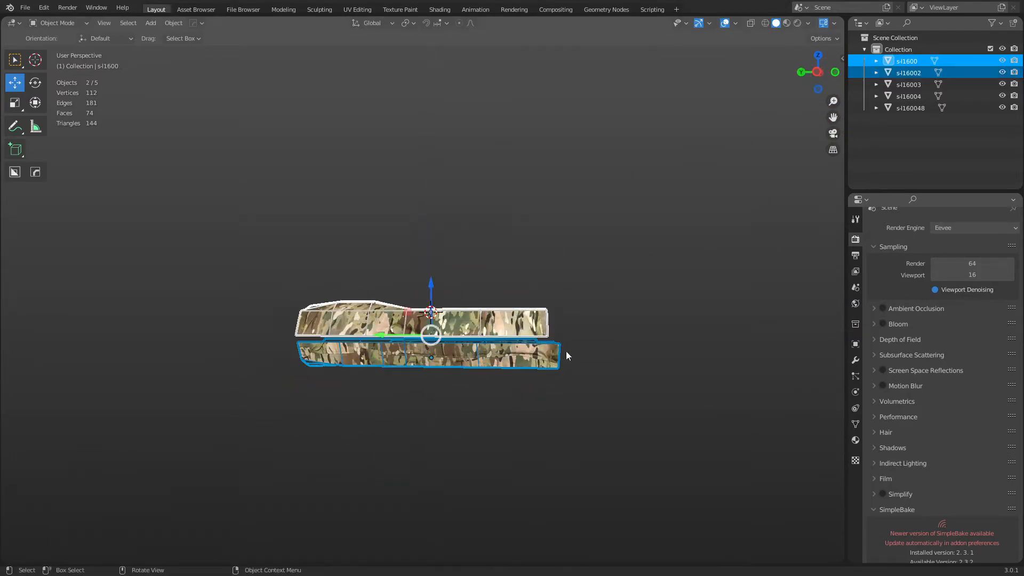
{"action": "key", "text": "r"}
{"action": "key", "text": "x"}
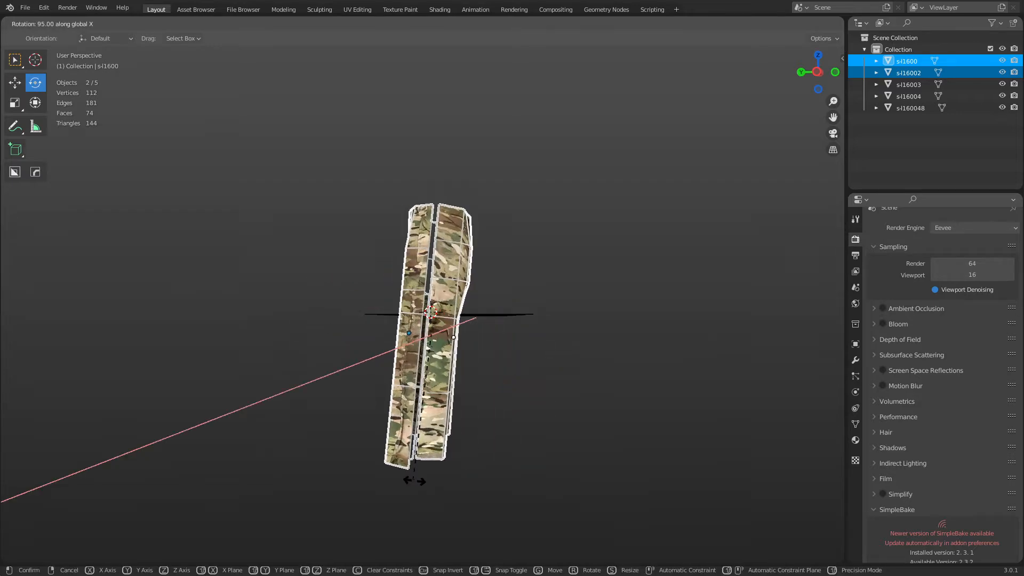
{"action": "left_click", "coordinate": [418, 472]}
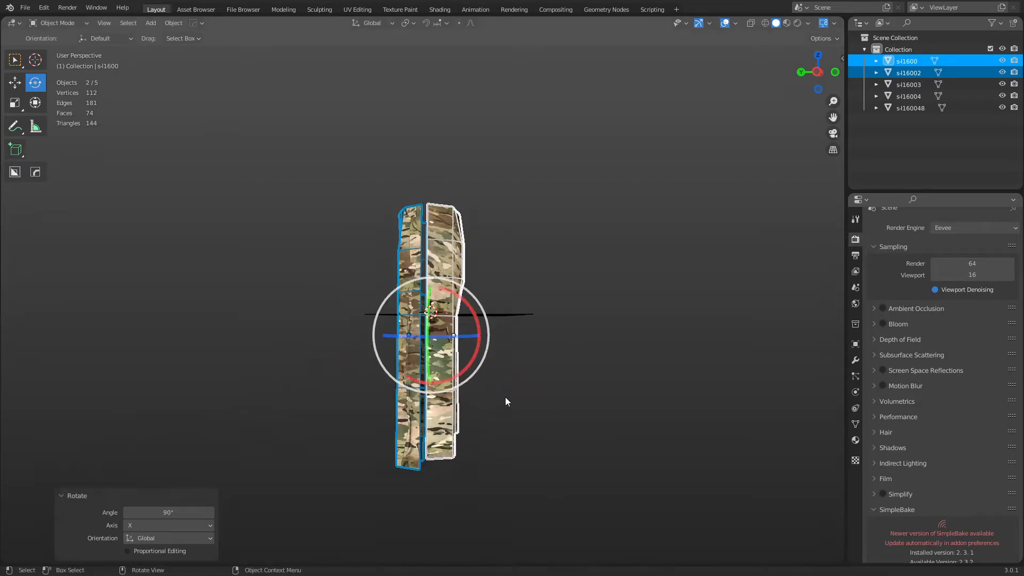
Frame one leg, add the other leg, and join them with Ctrl+J.
{"action": "middle_click_drag", "start_coordinate": [505, 397], "coordinate": [465, 385]}
{"action": "left_click", "coordinate": [368, 304]}
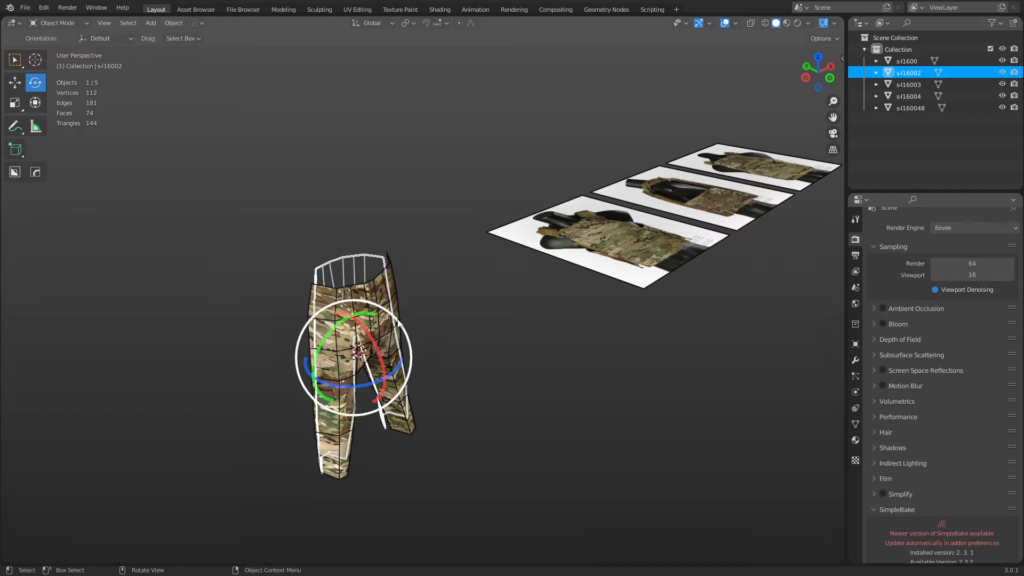
{"action": "key", "text": "grave"}
{"action": "left_click", "coordinate": [469, 354]}
{"action": "middle_click_drag", "start_coordinate": [491, 246], "coordinate": [376, 277]}
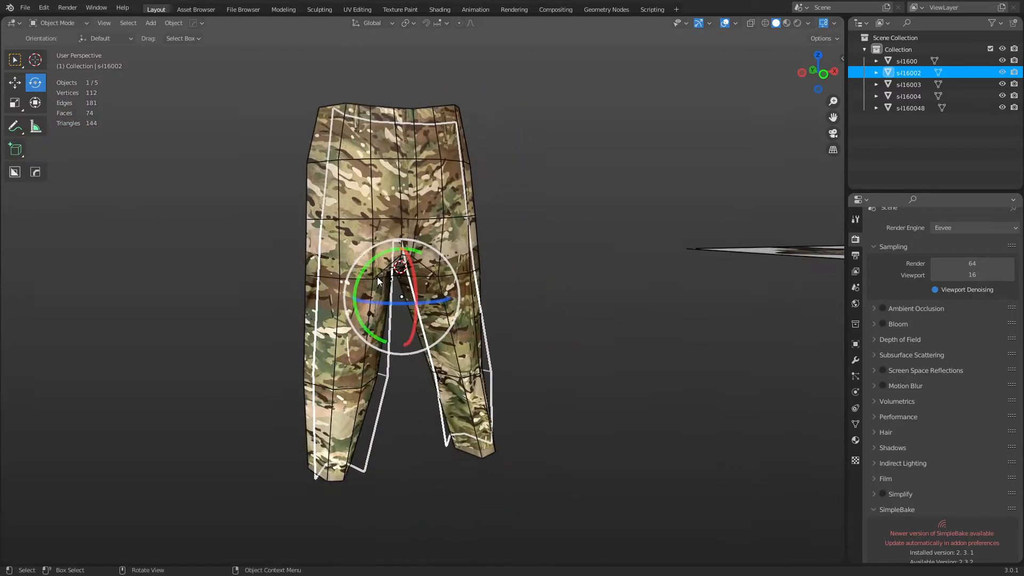
{"action": "middle_click_drag", "start_coordinate": [373, 341], "coordinate": [480, 285]}
{"action": "key", "text": "ctrl+Tab"}
{"action": "key", "text": "Escape"}
{"action": "left_click", "coordinate": [431, 274], "text": "shift"}
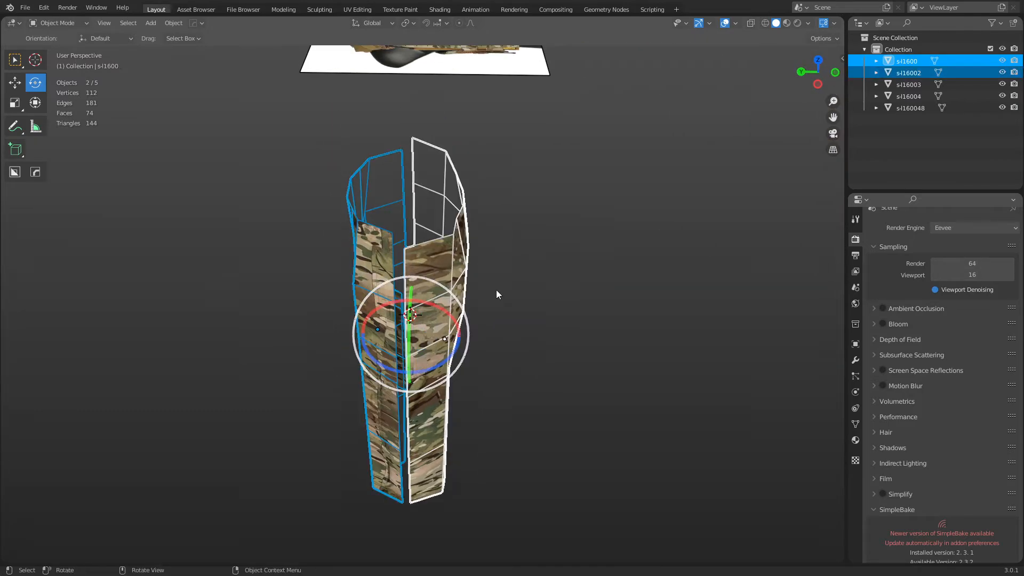
{"action": "key", "text": "ctrl+j"}
Enter Edit Mode on the joined pants and set snapping to Vertex.
{"action": "key", "text": "ctrl+Tab"}
{"action": "left_click", "coordinate": [624, 297]}
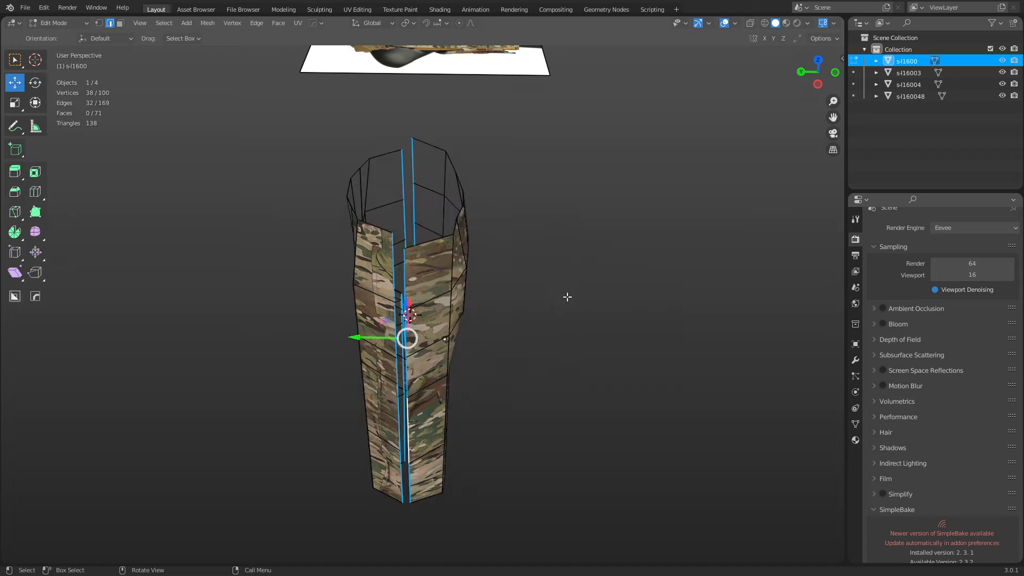
{"action": "left_click", "coordinate": [447, 23]}
{"action": "left_click", "coordinate": [403, 70]}
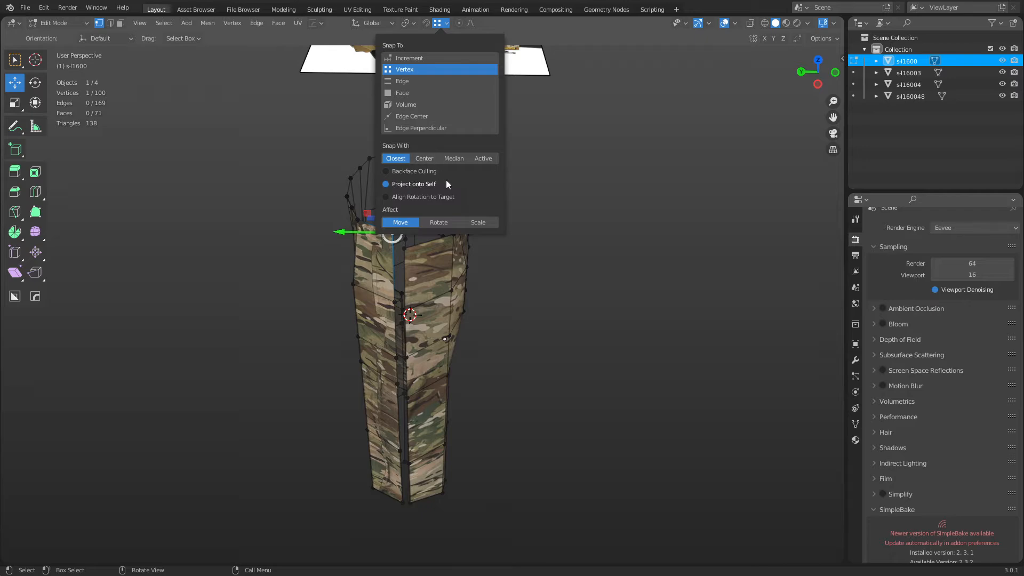
Drag the upper and middle inner seam vertices across onto the other leg.
{"action": "middle_click_drag", "start_coordinate": [507, 257], "coordinate": [462, 268]}
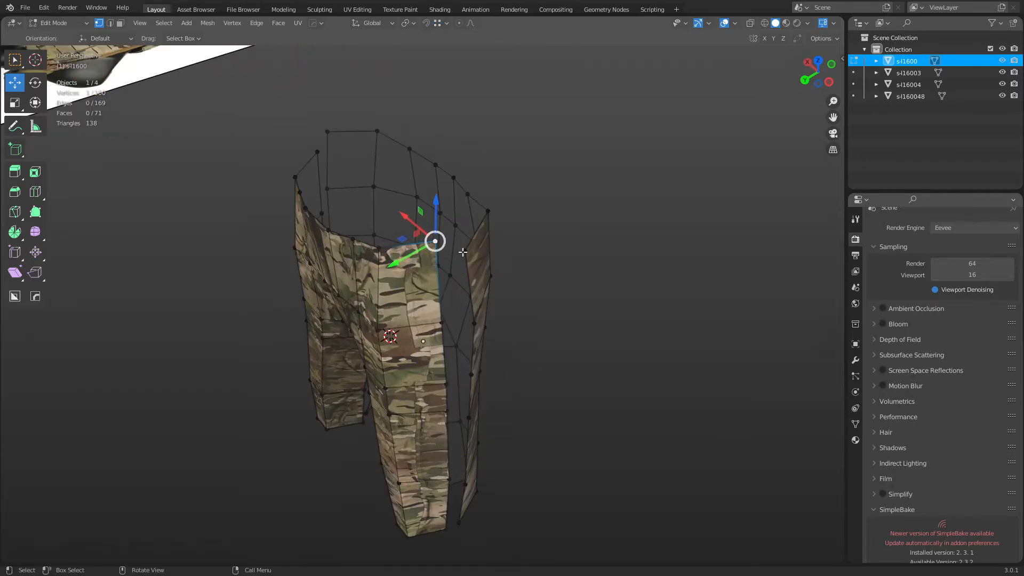
{"action": "key", "text": "g"}
{"action": "left_click", "coordinate": [465, 252]}
{"action": "middle_click_drag", "start_coordinate": [495, 339], "coordinate": [484, 302]}
{"action": "left_click", "coordinate": [418, 254]}
{"action": "left_click_drag", "start_coordinate": [420, 256], "coordinate": [451, 245]}
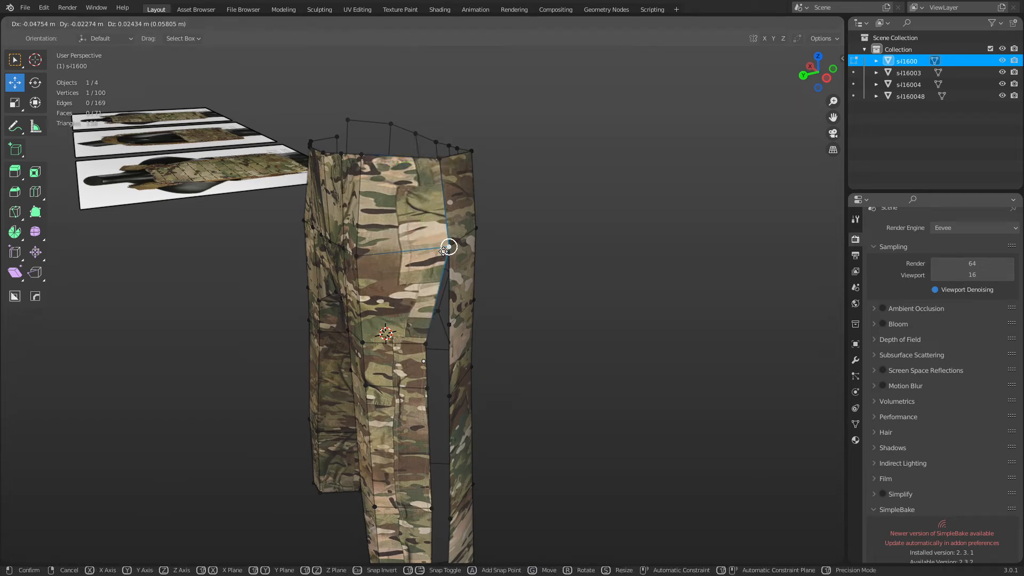
{"action": "left_click", "coordinate": [425, 339]}
{"action": "left_click_drag", "start_coordinate": [425, 340], "coordinate": [448, 325]}
{"action": "middle_click_drag", "start_coordinate": [442, 415], "coordinate": [434, 312], "text": "shift"}
{"action": "left_click", "coordinate": [420, 291]}
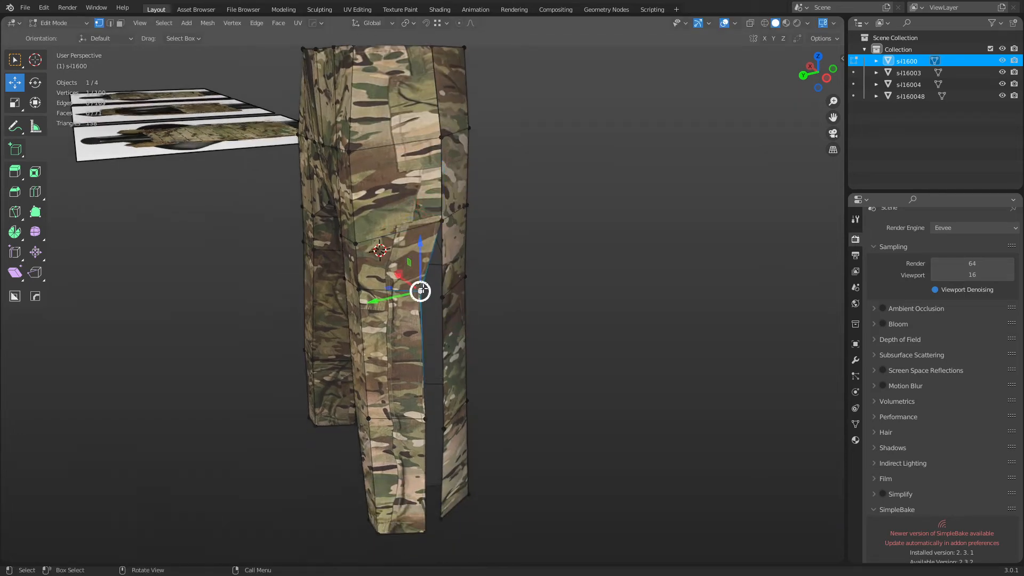
{"action": "left_click_drag", "start_coordinate": [421, 291], "coordinate": [442, 297]}
Close the gap at the lower seam and hem with the next vertices down.
{"action": "middle_click_drag", "start_coordinate": [451, 363], "coordinate": [441, 305], "text": "shift"}
{"action": "left_click", "coordinate": [416, 360]}
{"action": "middle_click_drag", "start_coordinate": [433, 382], "coordinate": [423, 361]}
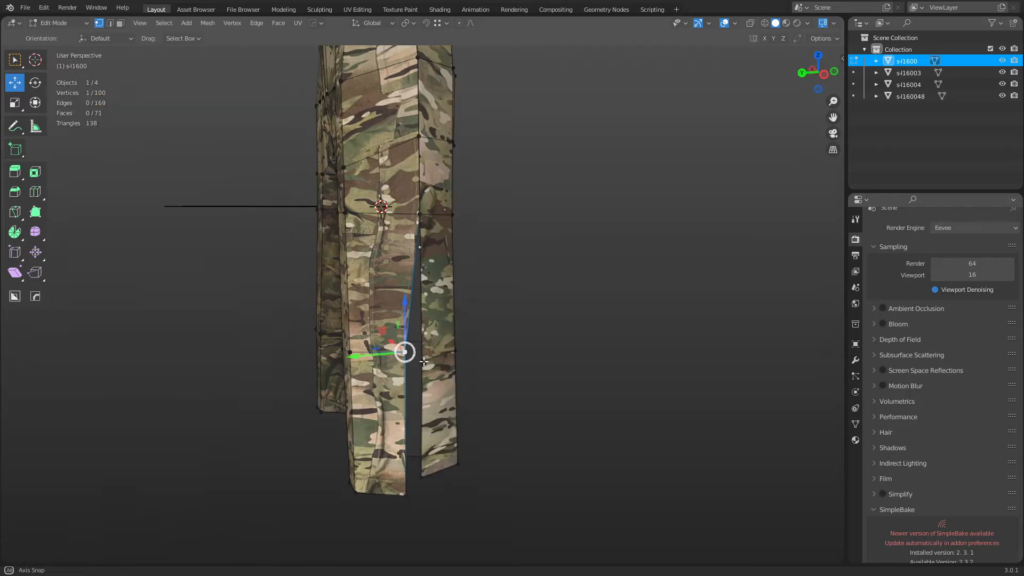
{"action": "left_click_drag", "start_coordinate": [424, 362], "coordinate": [428, 366]}
{"action": "middle_click_drag", "start_coordinate": [428, 387], "coordinate": [427, 379]}
{"action": "middle_click_drag", "start_coordinate": [427, 380], "coordinate": [417, 337], "text": "shift"}
{"action": "left_click", "coordinate": [403, 431]}
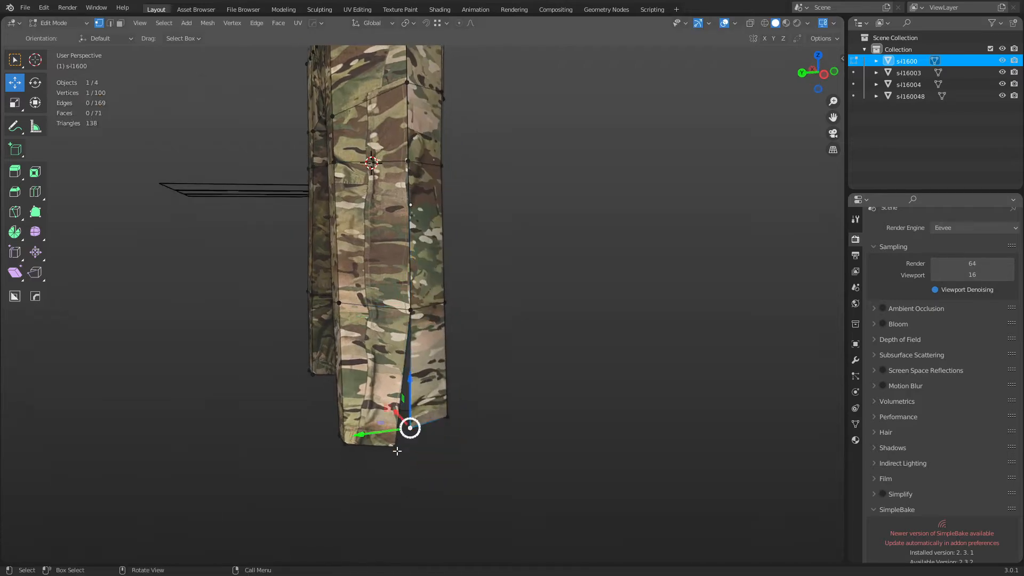
{"action": "left_click_drag", "start_coordinate": [402, 436], "coordinate": [417, 418]}
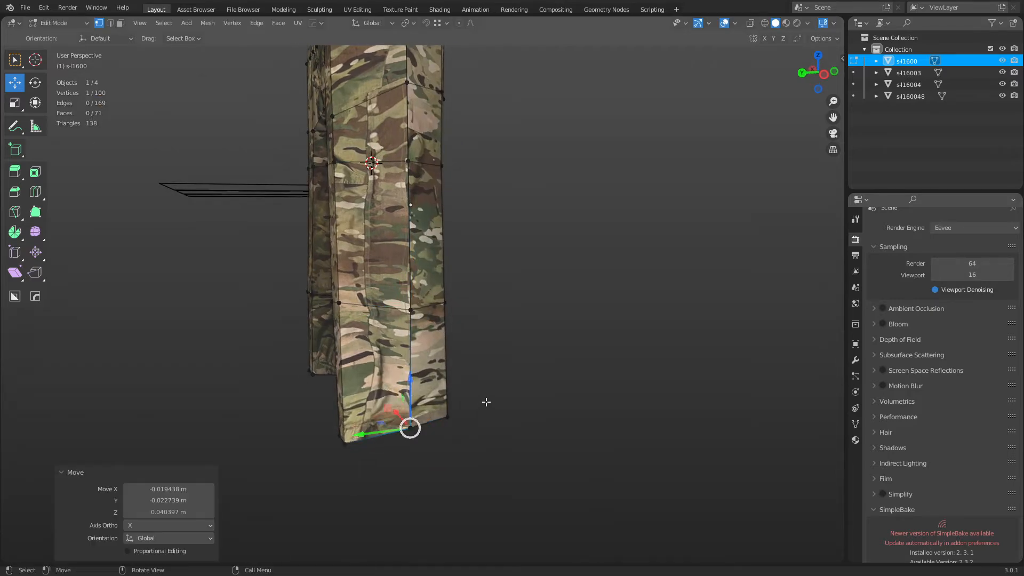
Move the cuff, bottom hem and upper seam vertices onto the seam.
{"action": "middle_click_drag", "start_coordinate": [485, 402], "coordinate": [373, 397]}
{"action": "left_click", "coordinate": [524, 388]}
{"action": "left_click_drag", "start_coordinate": [523, 389], "coordinate": [509, 373]}
{"action": "left_click", "coordinate": [512, 474]}
{"action": "left_click_drag", "start_coordinate": [513, 474], "coordinate": [505, 468]}
{"action": "left_click", "coordinate": [515, 226]}
{"action": "left_click_drag", "start_coordinate": [514, 226], "coordinate": [503, 227]}
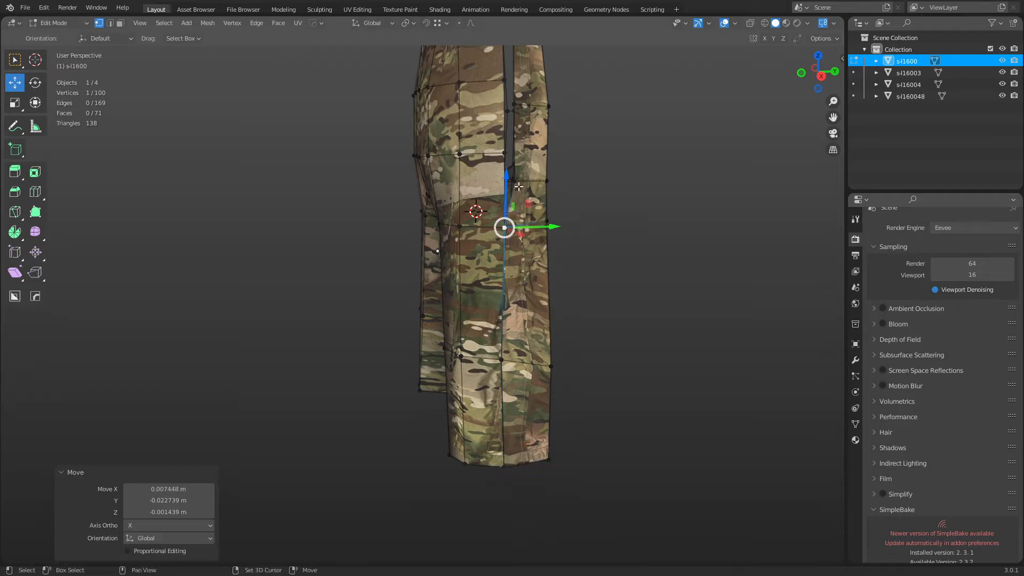
{"action": "left_click", "coordinate": [514, 181]}
{"action": "left_click_drag", "start_coordinate": [514, 180], "coordinate": [503, 152]}
Pull the back-side seam and waist vertices into place.
{"action": "middle_click_drag", "start_coordinate": [503, 153], "coordinate": [476, 280], "text": "shift"}
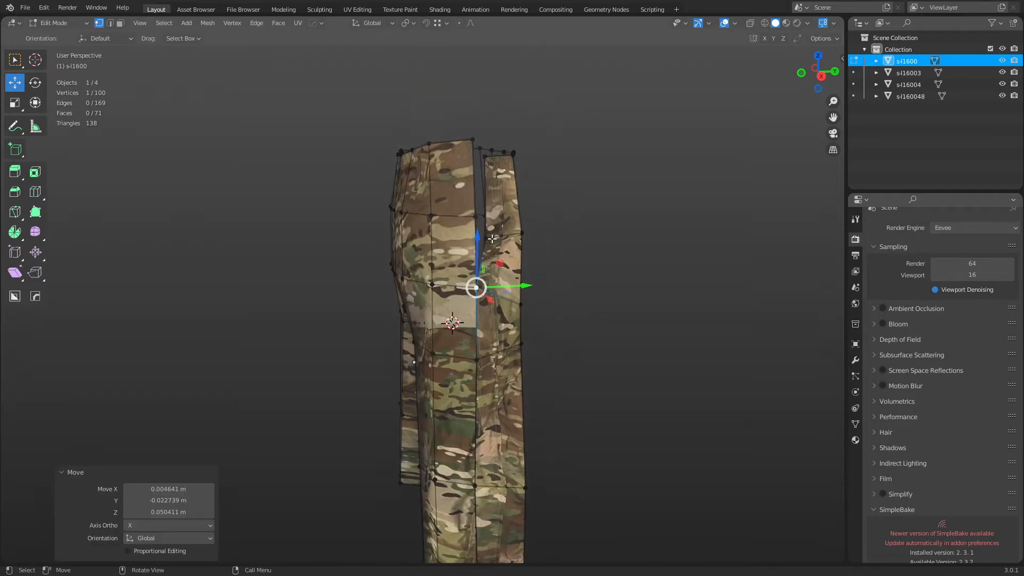
{"action": "left_click", "coordinate": [485, 239]}
{"action": "left_click_drag", "start_coordinate": [485, 239], "coordinate": [485, 215]}
{"action": "middle_click_drag", "start_coordinate": [485, 215], "coordinate": [565, 217]}
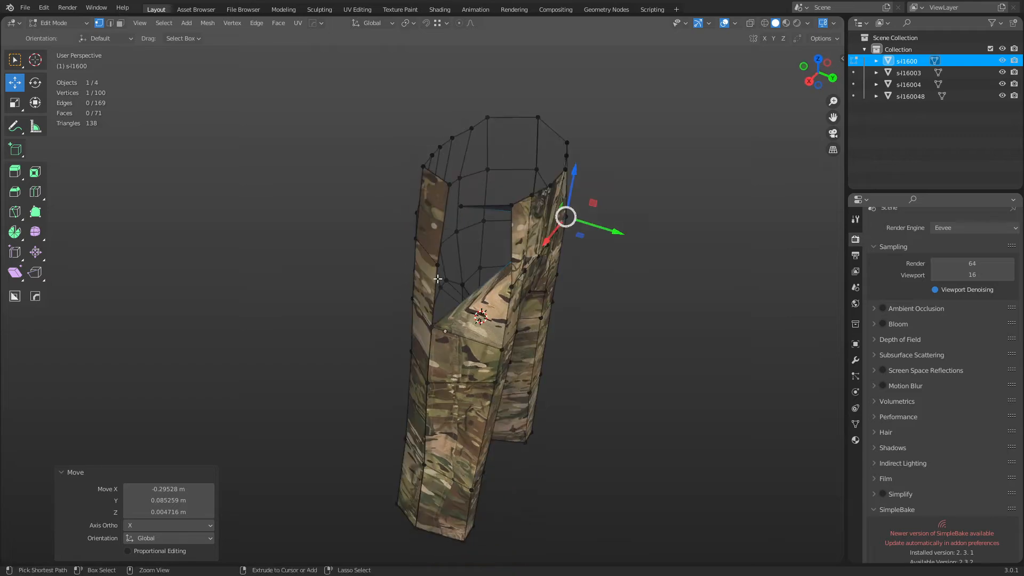
{"action": "left_click", "coordinate": [450, 288]}
{"action": "left_click_drag", "start_coordinate": [450, 288], "coordinate": [437, 265]}
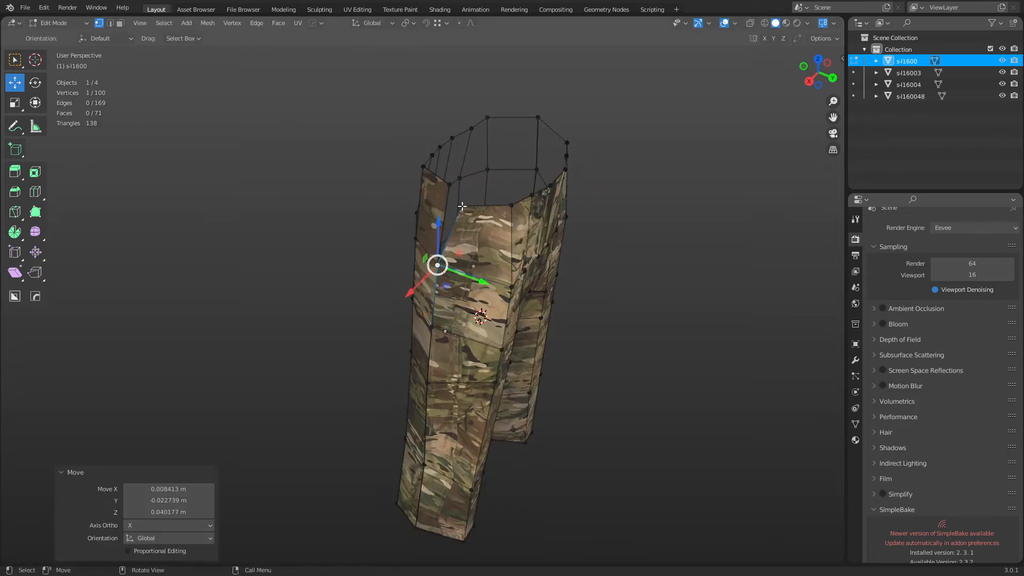
{"action": "left_click", "coordinate": [462, 206]}
{"action": "key", "text": "g"}
{"action": "left_click", "coordinate": [451, 184]}
Adjust the front lower and mid seam vertices, the last by X -0.021146 m, Z 0.02339 m.
{"action": "middle_click_drag", "start_coordinate": [614, 415], "coordinate": [456, 409]}
{"action": "left_click", "coordinate": [458, 412]}
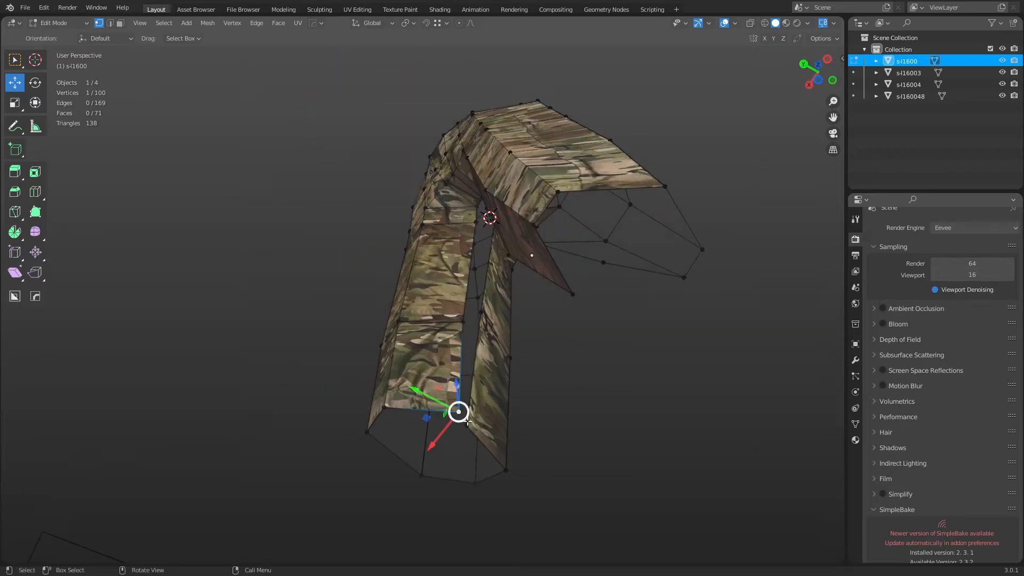
{"action": "left_click_drag", "start_coordinate": [468, 422], "coordinate": [476, 435]}
{"action": "left_click", "coordinate": [464, 322]}
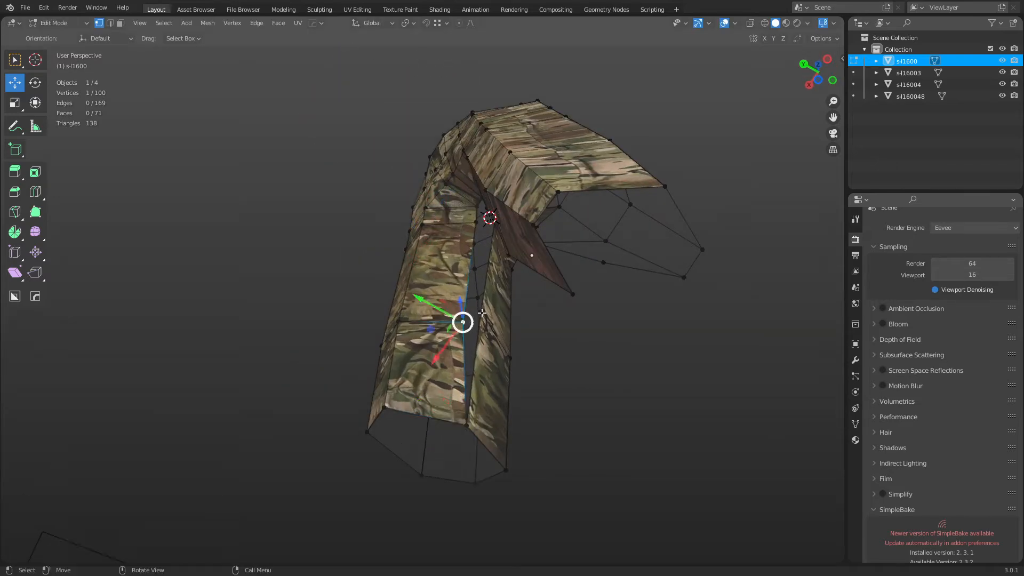
{"action": "left_click_drag", "start_coordinate": [465, 324], "coordinate": [481, 313]}
{"action": "middle_click_drag", "start_coordinate": [482, 313], "coordinate": [504, 377]}
{"action": "middle_click_drag", "start_coordinate": [489, 203], "coordinate": [649, 388]}
Snap a hem vertex and an inner-leg vertex onto their neighbours.
{"action": "left_click", "coordinate": [451, 475]}
{"action": "key", "text": "g"}
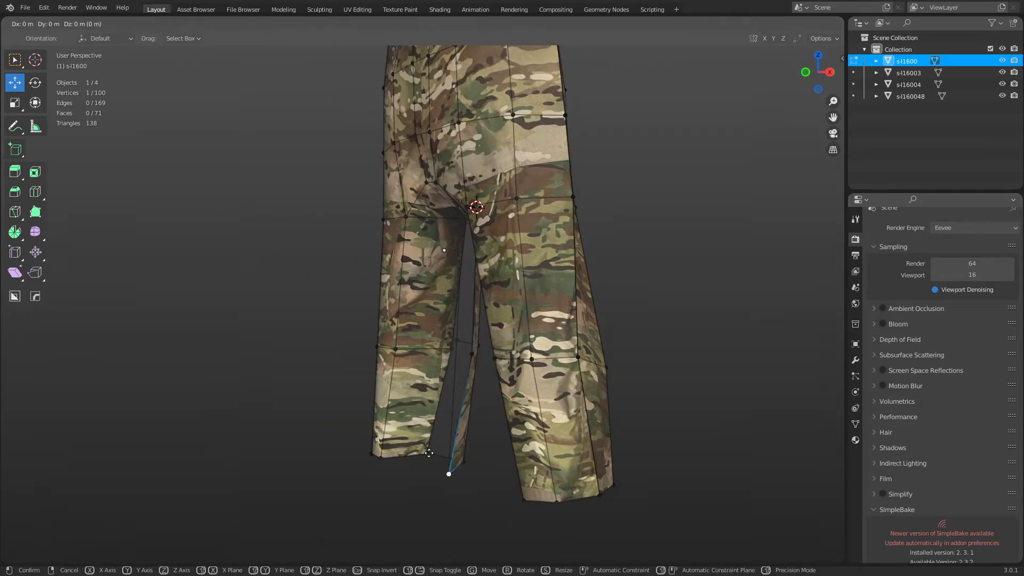
{"action": "left_click", "coordinate": [427, 452], "text": "ctrl"}
{"action": "left_click", "coordinate": [472, 355]}
{"action": "left_click", "coordinate": [451, 349]}
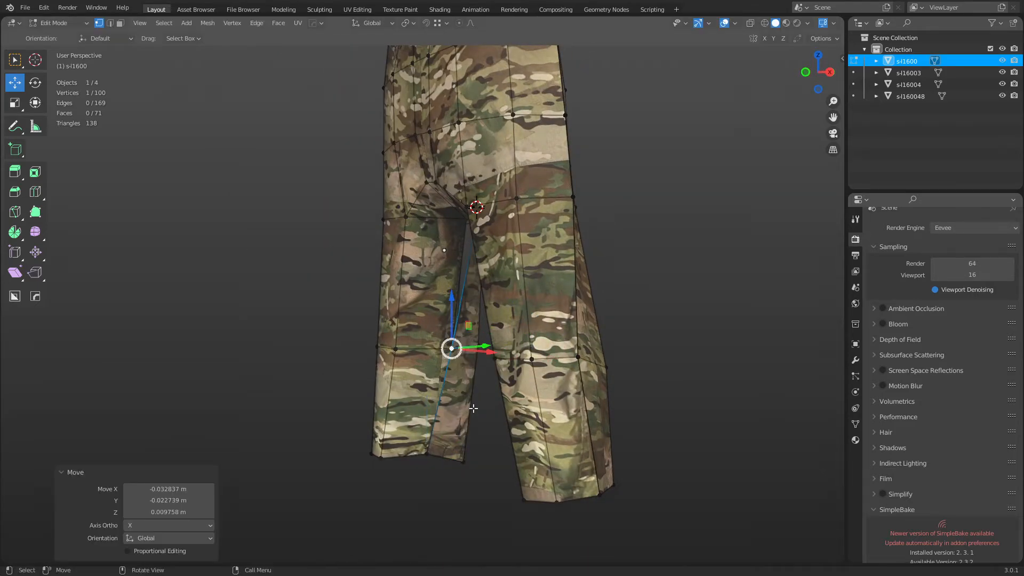
{"action": "left_click", "coordinate": [464, 461]}
Snap a crotch vertex onto the corner, undo it, and place it lower instead.
{"action": "middle_click_drag", "start_coordinate": [463, 462], "coordinate": [353, 387]}
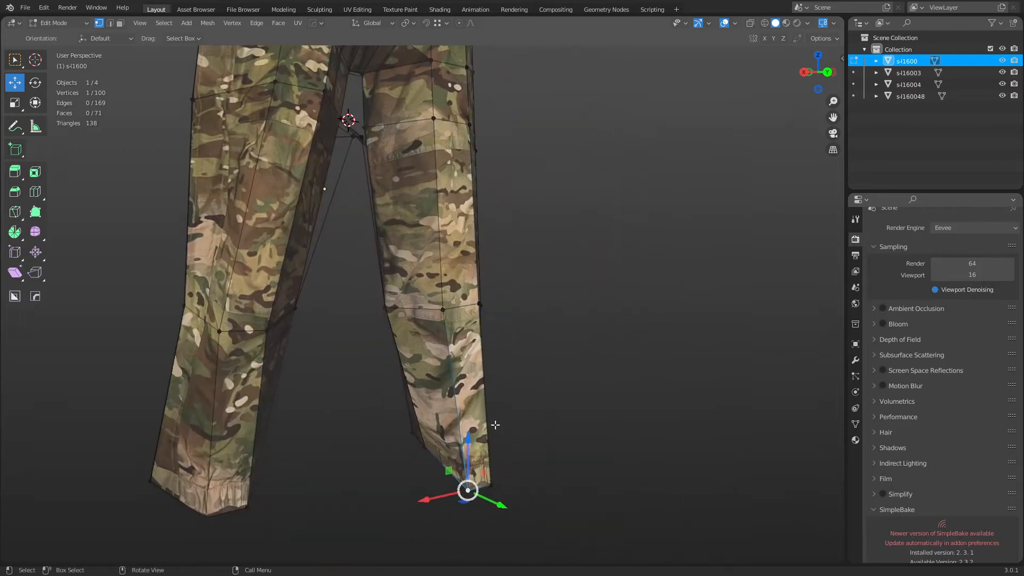
{"action": "middle_click_drag", "start_coordinate": [494, 426], "coordinate": [541, 420]}
{"action": "middle_click_drag", "start_coordinate": [446, 208], "coordinate": [446, 464], "text": "shift"}
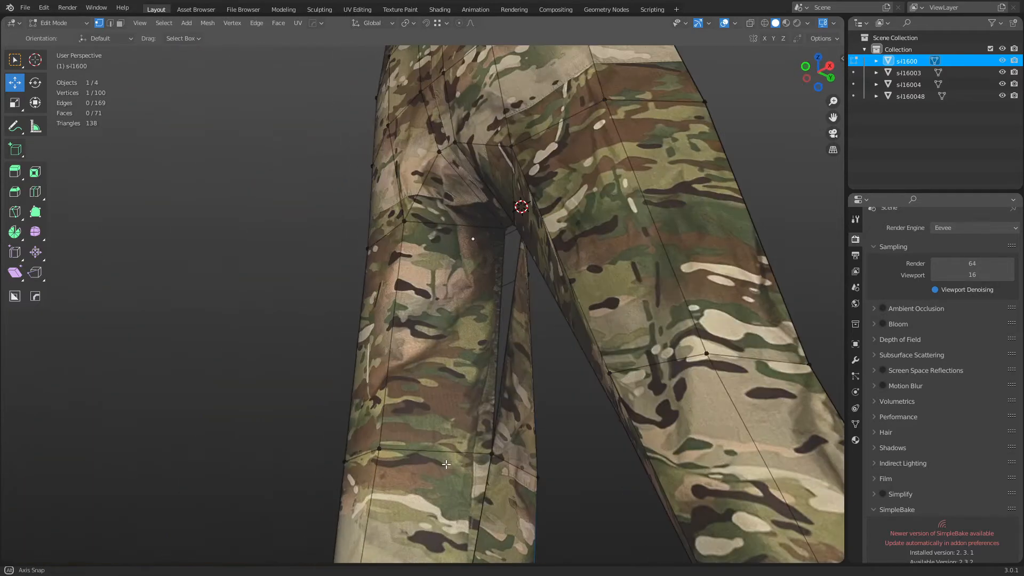
{"action": "middle_click_drag", "start_coordinate": [508, 342], "coordinate": [487, 292]}
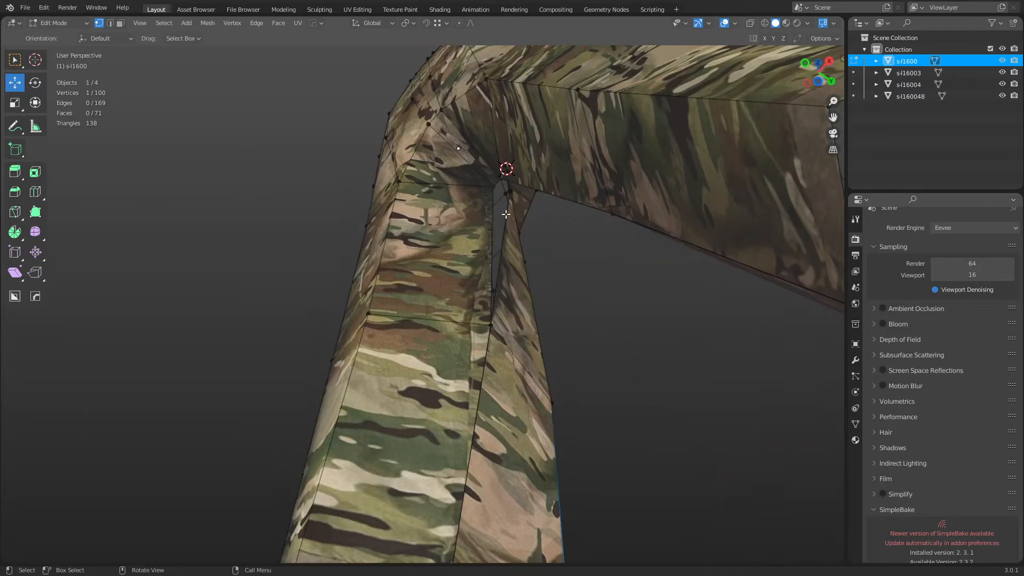
{"action": "scroll", "coordinate": [506, 214], "scroll_direction": "up", "scroll_amount": 2}
{"action": "middle_click_drag", "start_coordinate": [504, 214], "coordinate": [492, 272]}
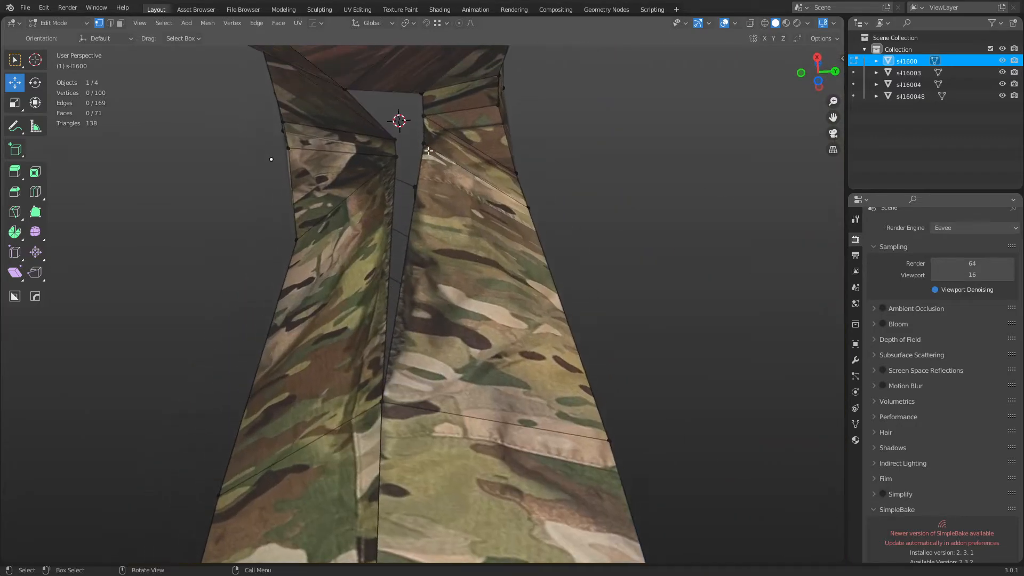
{"action": "key", "text": "g"}
{"action": "left_click", "coordinate": [397, 156], "text": "ctrl"}
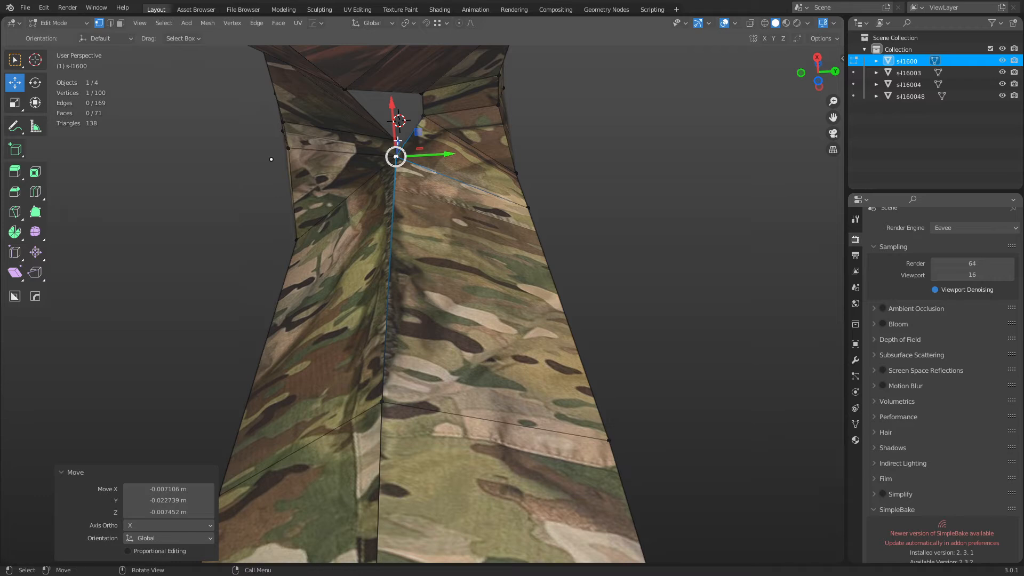
{"action": "key", "text": "ctrl+z"}
{"action": "key", "text": "g"}
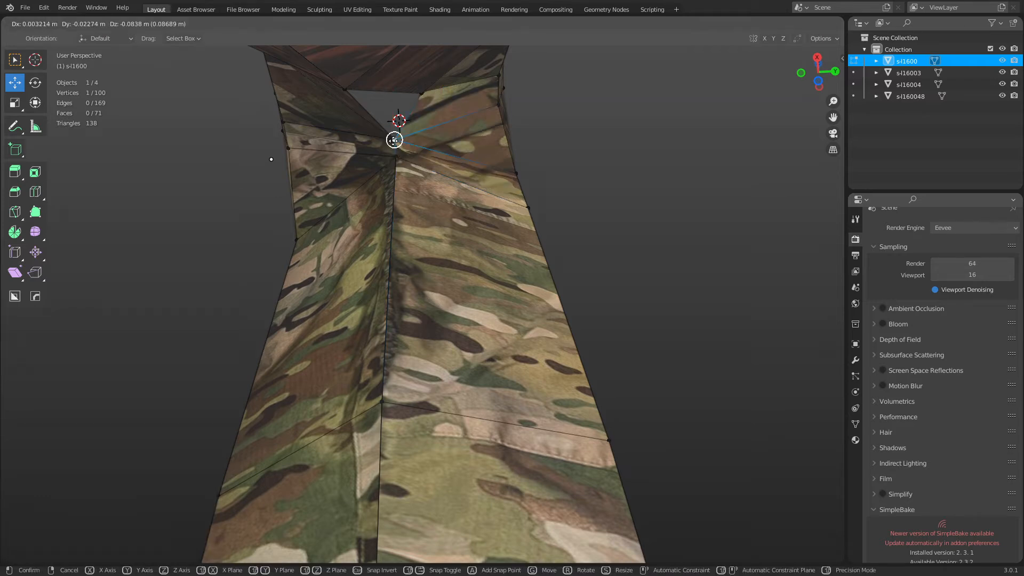
{"action": "left_click", "coordinate": [412, 139]}
Try snapping the vertex above the crotch onto the crotch vertex, then undo.
{"action": "left_click", "coordinate": [346, 90]}
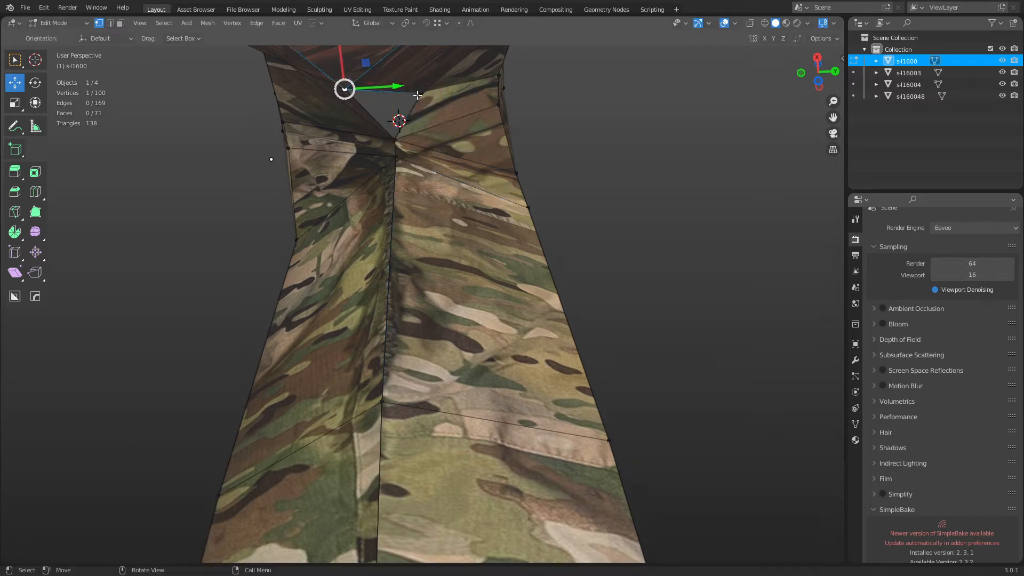
{"action": "key", "text": "g"}
{"action": "key", "text": "g"}
{"action": "right_click", "coordinate": [419, 95]}
{"action": "middle_click_drag", "start_coordinate": [416, 101], "coordinate": [363, 110]}
{"action": "middle_click_drag", "start_coordinate": [363, 155], "coordinate": [321, 223], "text": "shift"}
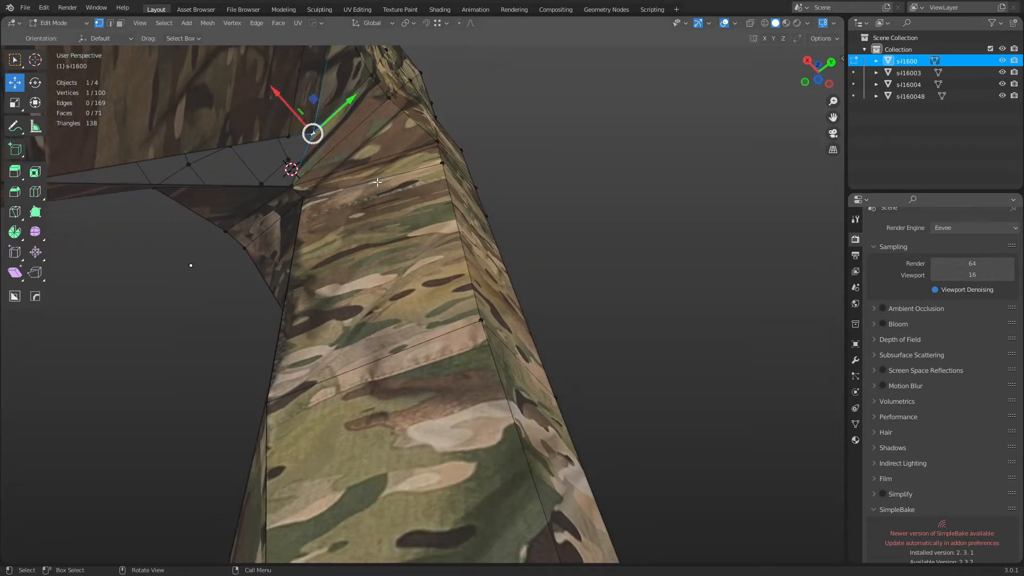
{"action": "middle_click_drag", "start_coordinate": [377, 182], "coordinate": [315, 309]}
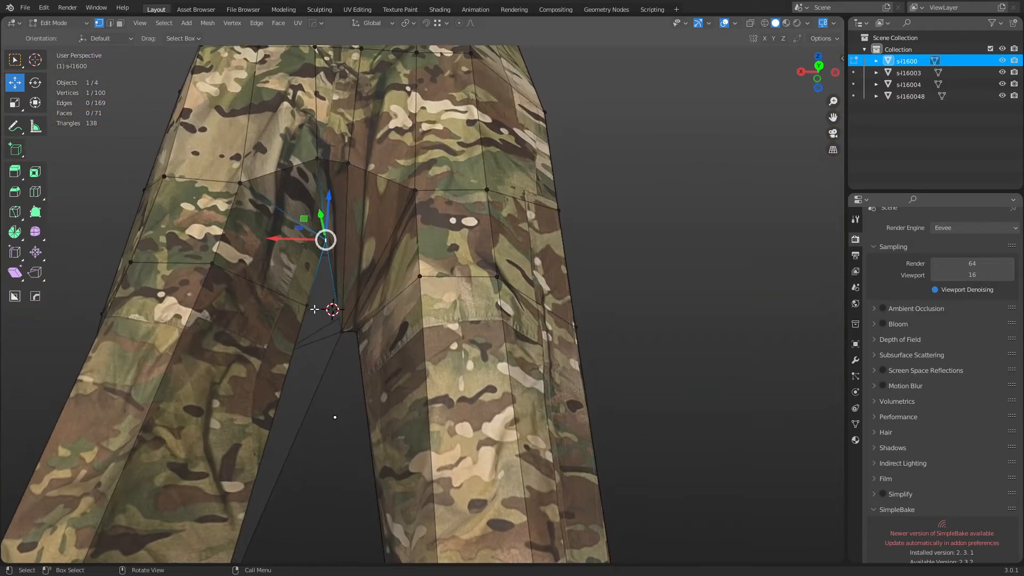
{"action": "left_click", "coordinate": [340, 330], "text": "ctrl"}
{"action": "middle_click_drag", "start_coordinate": [389, 341], "coordinate": [367, 319]}
{"action": "key", "text": "ctrl+z"}
{"action": "key", "text": "ctrl+z"}
{"action": "key", "text": "ctrl+z"}
{"action": "key", "text": "ctrl+z"}
Snap a crotch vertex onto its neighbour, undo one more snap, then select all edges.
{"action": "left_click_drag", "start_coordinate": [297, 313], "coordinate": [257, 259], "text": "ctrl"}
{"action": "middle_click_drag", "start_coordinate": [391, 302], "coordinate": [394, 382]}
{"action": "left_click", "coordinate": [287, 199]}
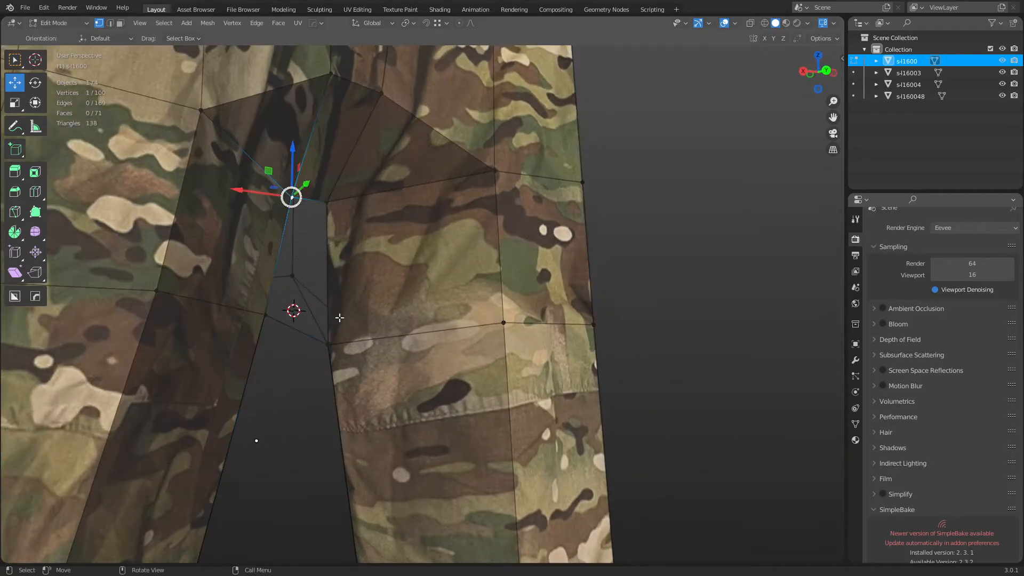
{"action": "middle_click_drag", "start_coordinate": [309, 360], "coordinate": [268, 328]}
{"action": "left_click", "coordinate": [253, 312]}
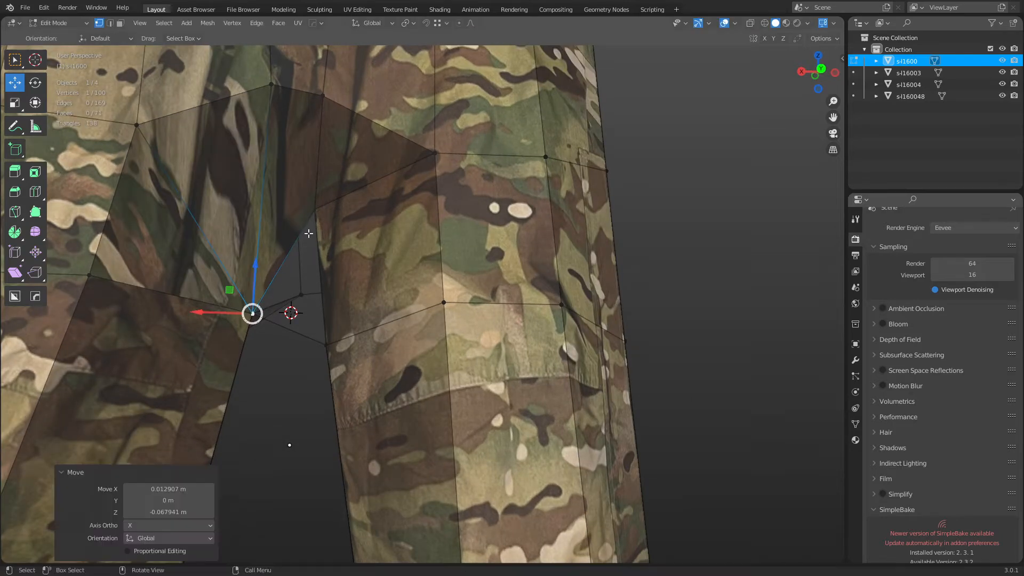
{"action": "key", "text": "ctrl+z"}
{"action": "key", "text": "2"}
{"action": "key", "text": "a"}
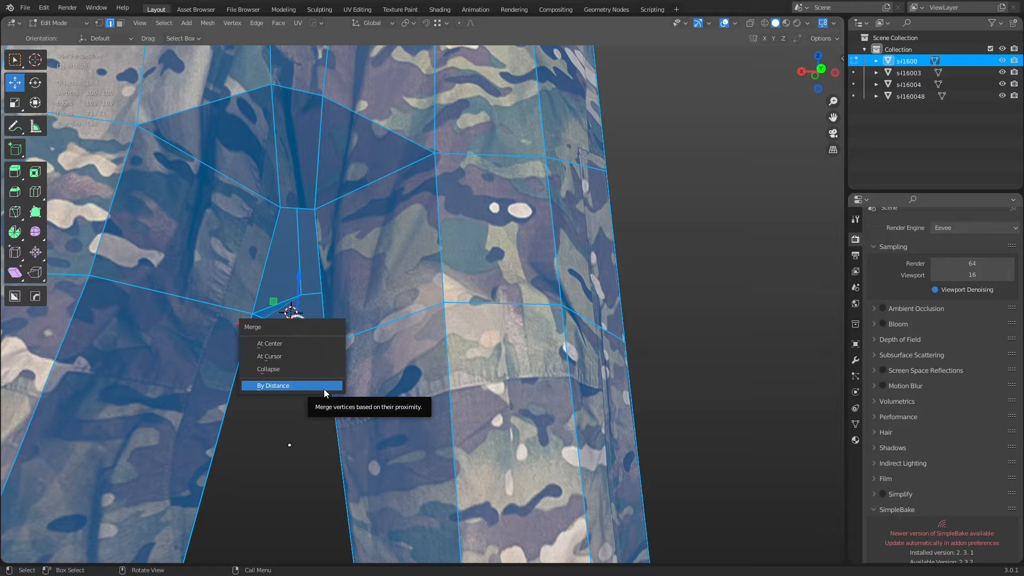
Merge vertices by distance and raise the short crotch edge along Z.
{"action": "left_click", "coordinate": [299, 385]}
{"action": "left_click", "coordinate": [307, 354]}
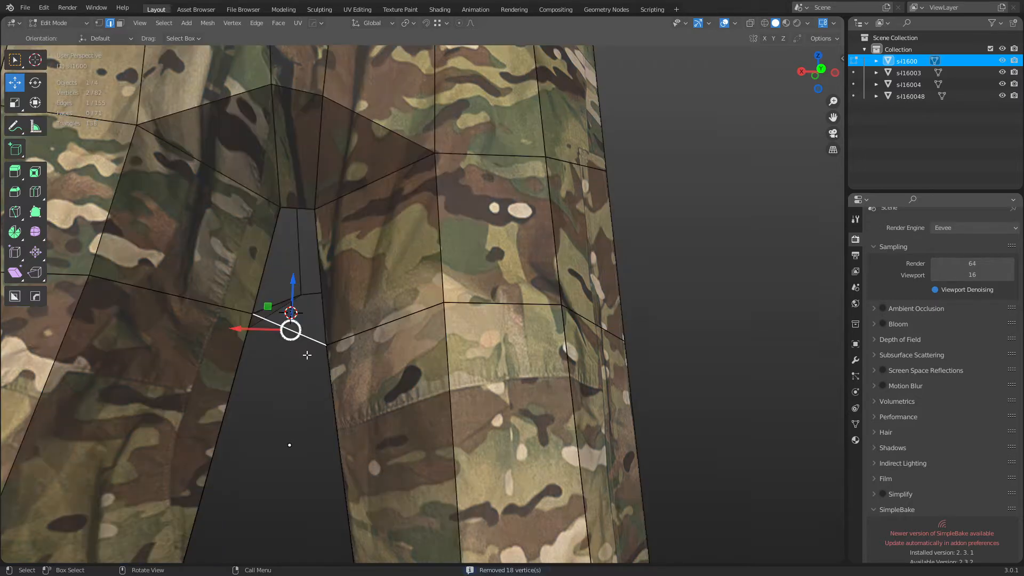
{"action": "key", "text": "g"}
{"action": "key", "text": "z"}
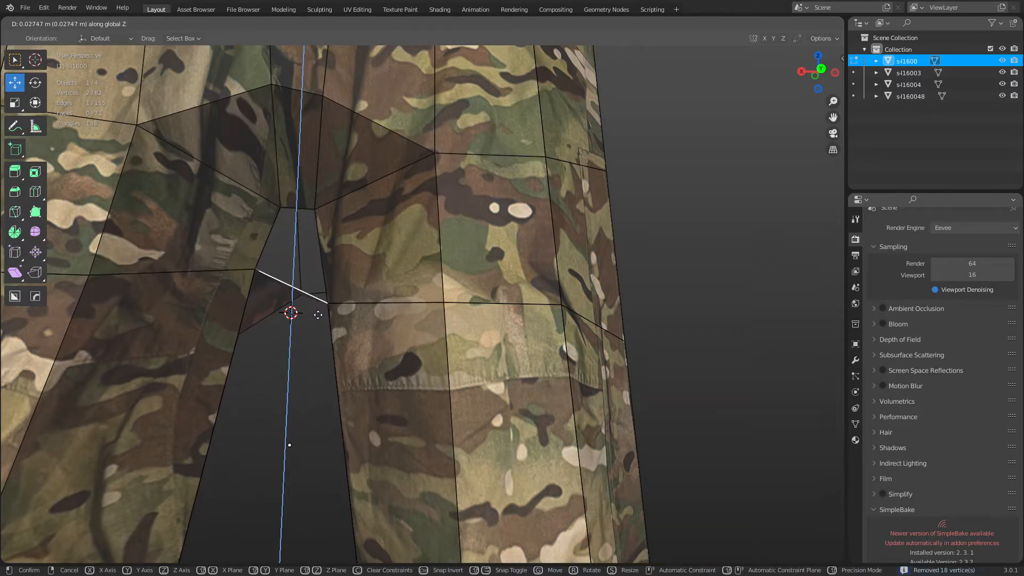
{"action": "left_click", "coordinate": [297, 253]}
Nudge the crotch face's top-left vertex by X 0.01291 m, Z -0.0425 m.
{"action": "left_click", "coordinate": [296, 209]}
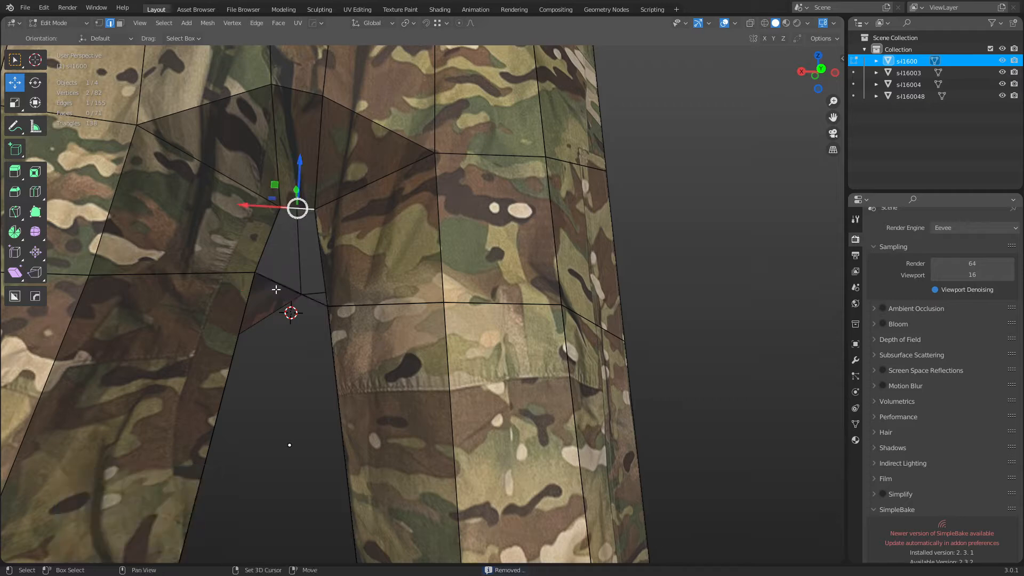
{"action": "key", "text": "1"}
{"action": "middle_click_drag", "start_coordinate": [323, 293], "coordinate": [347, 283]}
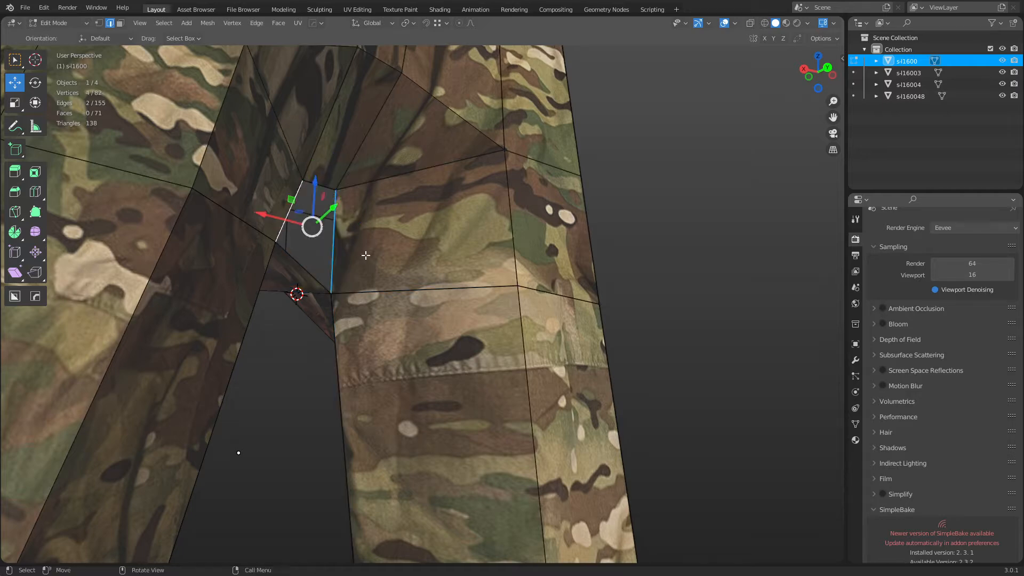
{"action": "left_click", "coordinate": [638, 282]}
{"action": "middle_click_drag", "start_coordinate": [638, 283], "coordinate": [608, 286]}
{"action": "key", "text": "ctrl+z"}
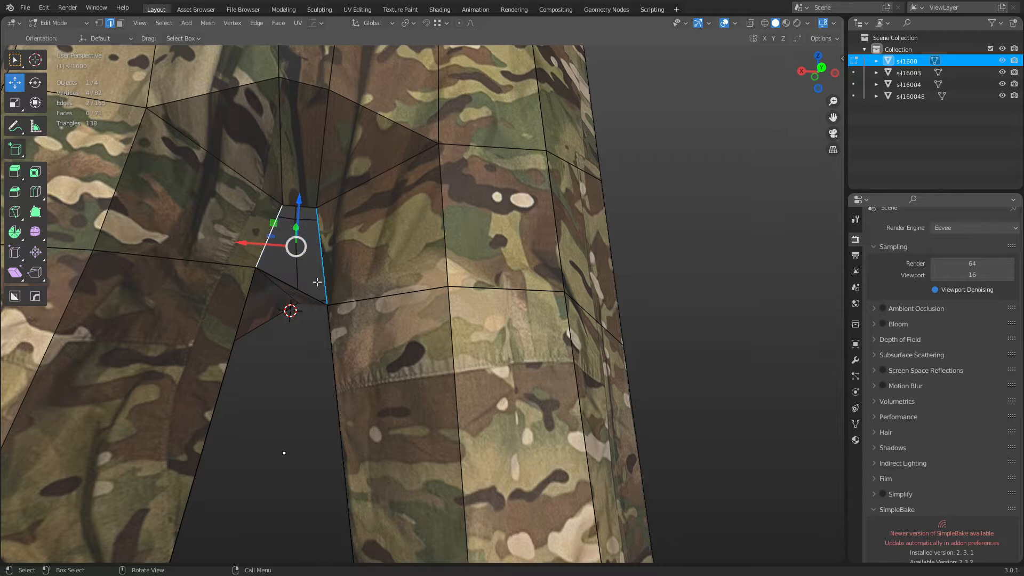
{"action": "key", "text": "1"}
{"action": "left_click", "coordinate": [283, 207]}
{"action": "key", "text": "g"}
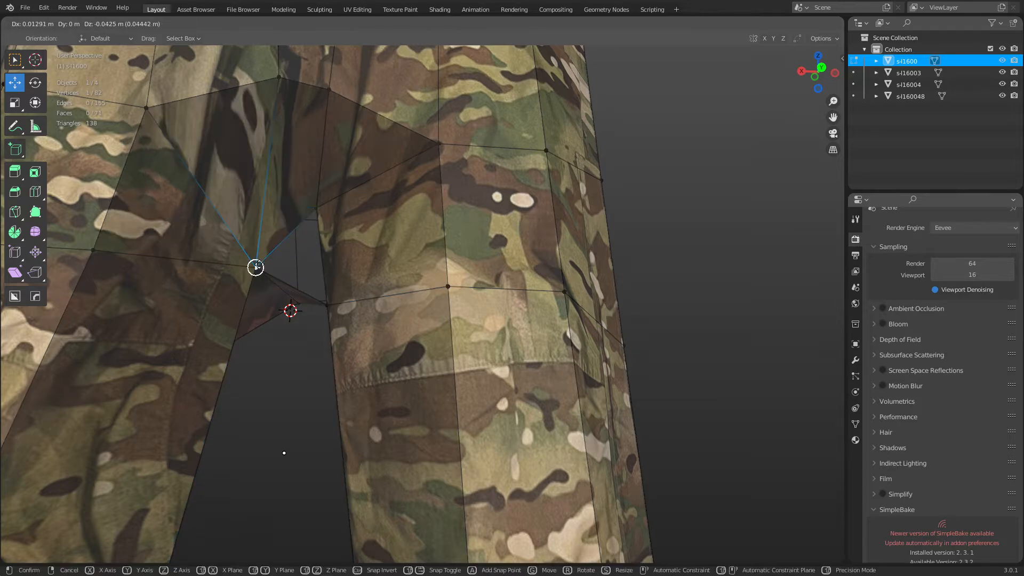
{"action": "right_click", "coordinate": [260, 260]}
{"action": "middle_click_drag", "start_coordinate": [352, 282], "coordinate": [401, 305], "text": "shift"}
{"action": "left_click", "coordinate": [349, 227]}
Edge-slide the short crotch edge and test snapping a crotch vertex, cancelling it.
{"action": "key", "text": "2"}
{"action": "left_click", "coordinate": [360, 220]}
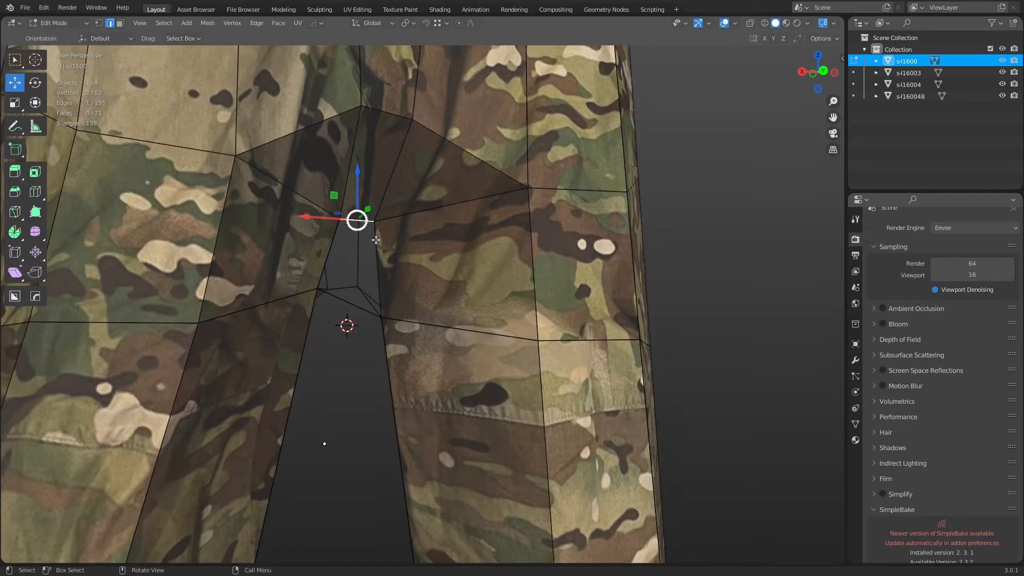
{"action": "key", "text": "g"}
{"action": "key", "text": "g"}
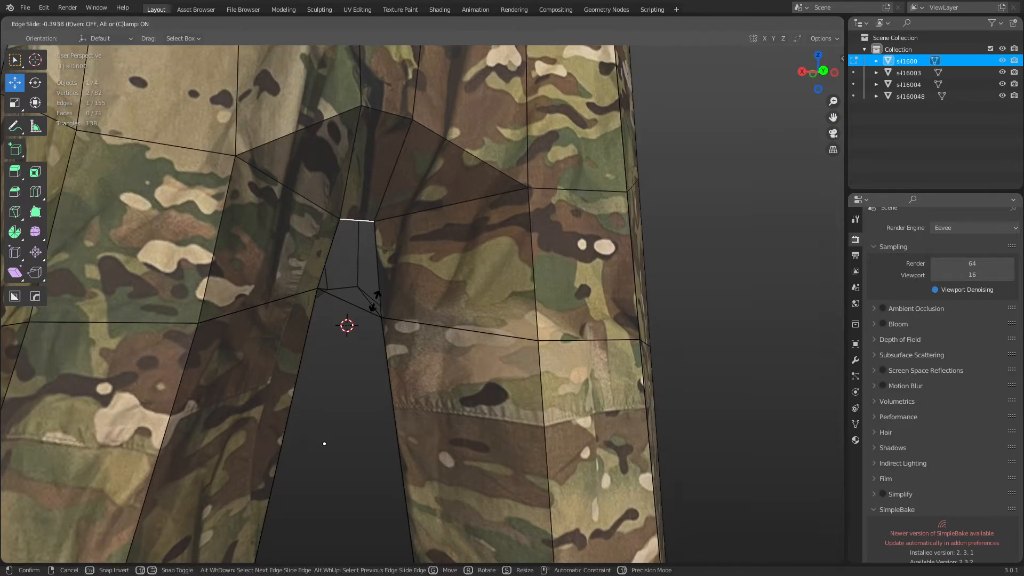
{"action": "left_click", "coordinate": [373, 375]}
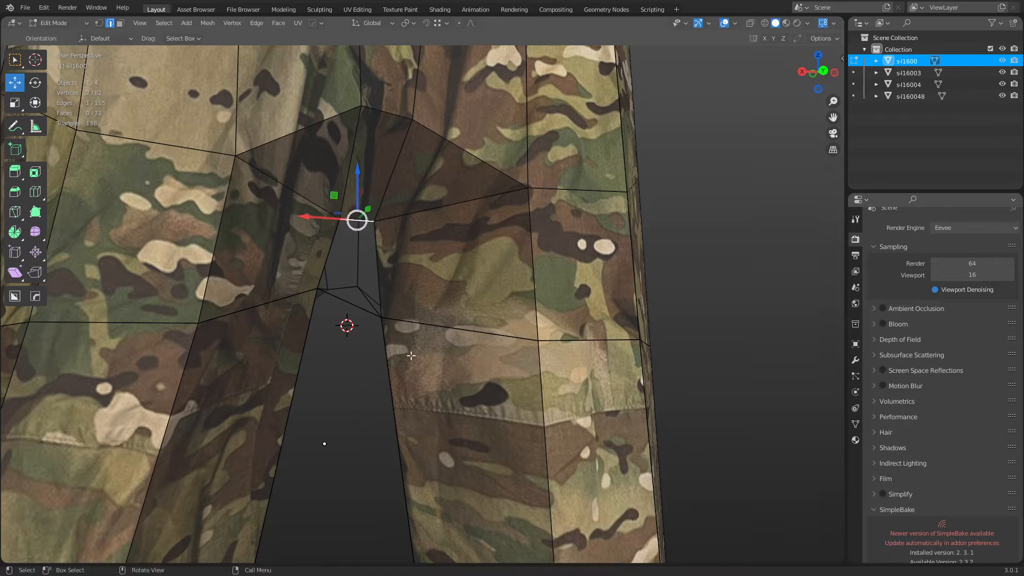
{"action": "middle_click_drag", "start_coordinate": [373, 375], "coordinate": [334, 269]}
{"action": "key", "text": "a"}
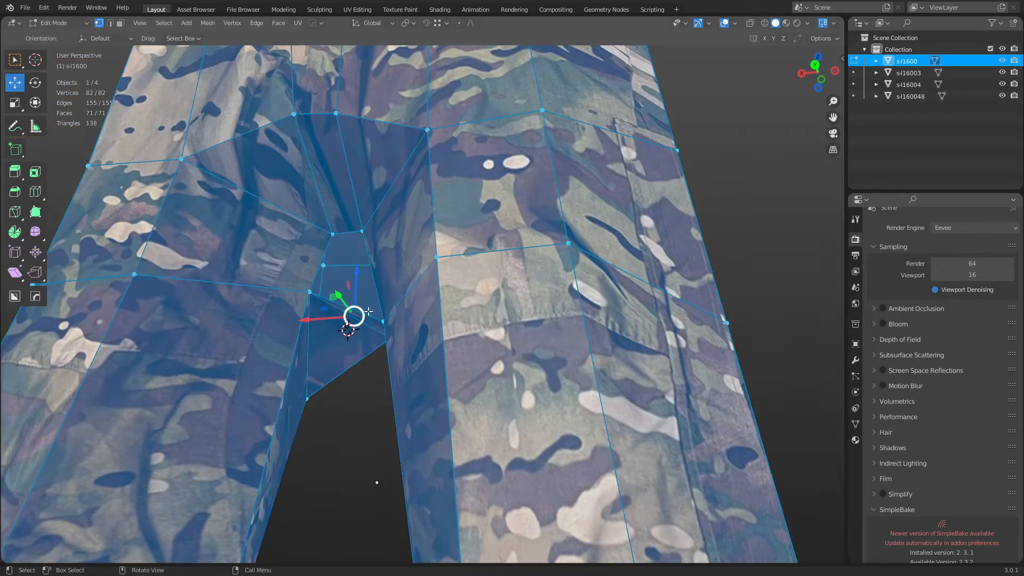
{"action": "left_click", "coordinate": [332, 233]}
{"action": "key", "text": "g"}
{"action": "key", "text": "ctrl"}
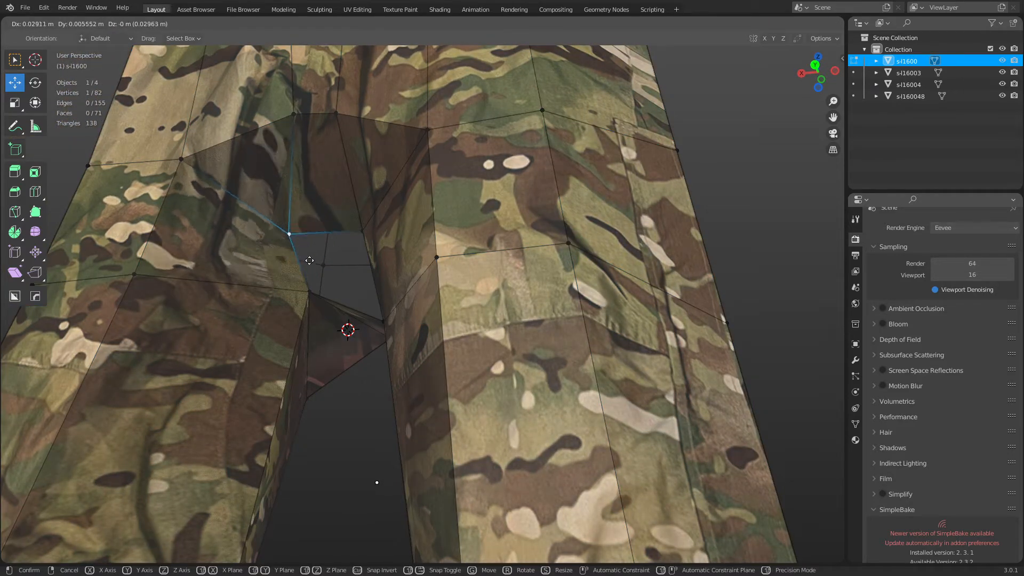
{"action": "right_click", "coordinate": [315, 281]}
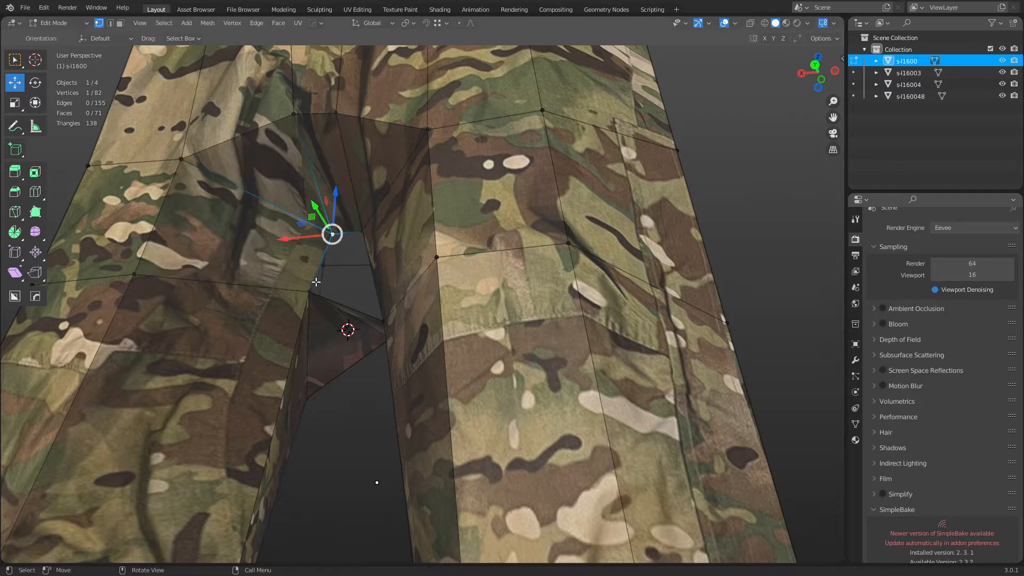
{"action": "middle_click_drag", "start_coordinate": [318, 291], "coordinate": [375, 291]}
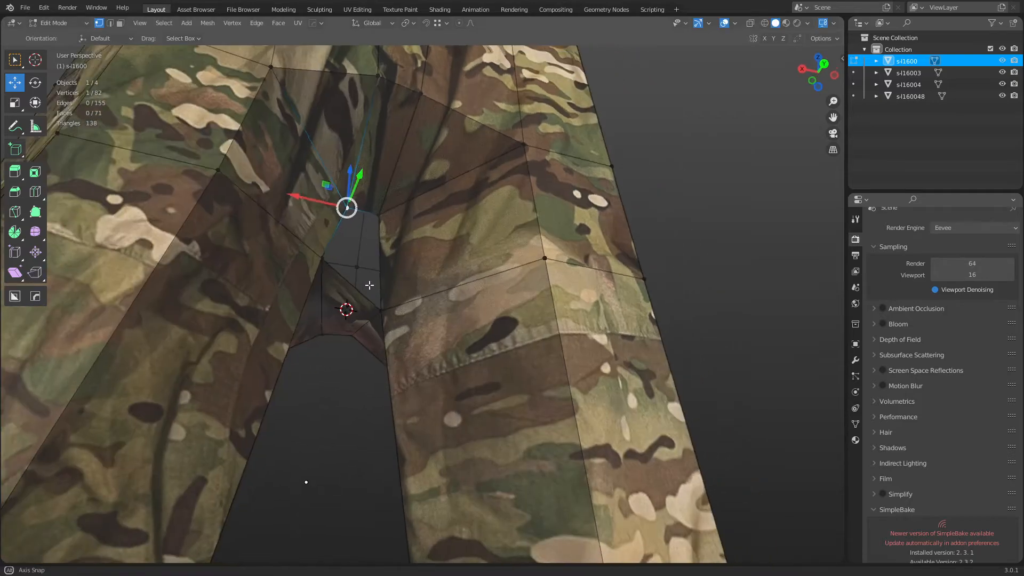
Fill a face between the two edges of the crotch opening.
{"action": "key", "text": "2"}
{"action": "left_click", "coordinate": [375, 291]}
{"action": "left_click", "coordinate": [363, 216], "text": "shift"}
{"action": "key", "text": "f"}
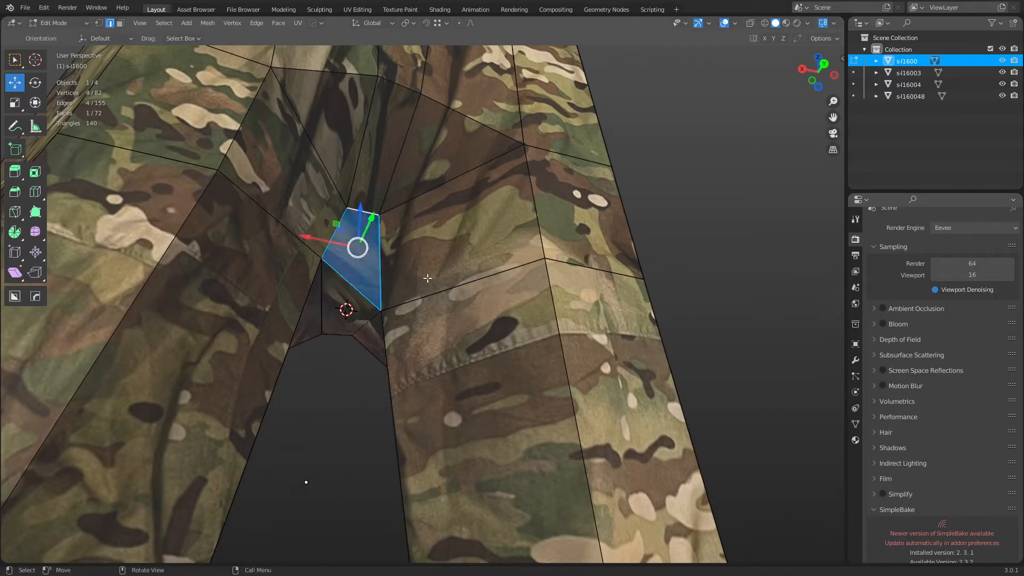
Slide another crotch edge, then merge by distance, leaving 92 vertices and 74 faces.
{"action": "left_click", "coordinate": [370, 354]}
{"action": "mouse_move", "coordinate": [367, 395]}
{"action": "middle_mouse_down"}
{"action": "mouse_move", "coordinate": [354, 407]}
{"action": "mouse_move", "coordinate": [353, 397]}
{"action": "middle_mouse_up"}
{"action": "left_click", "coordinate": [340, 226]}
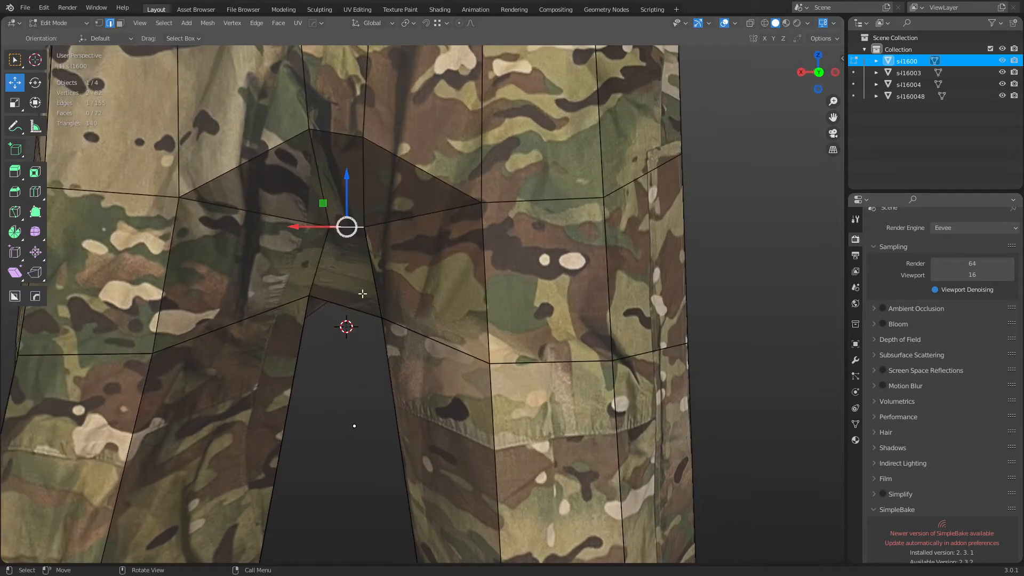
{"action": "key", "text": "g"}
{"action": "key", "text": "g"}
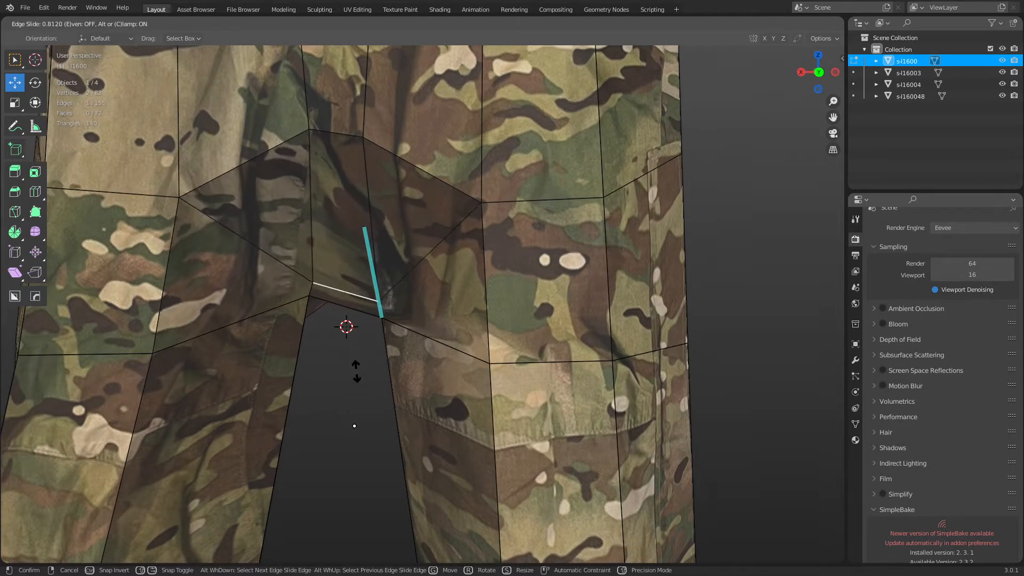
{"action": "left_click", "coordinate": [363, 417]}
{"action": "key", "text": "a"}
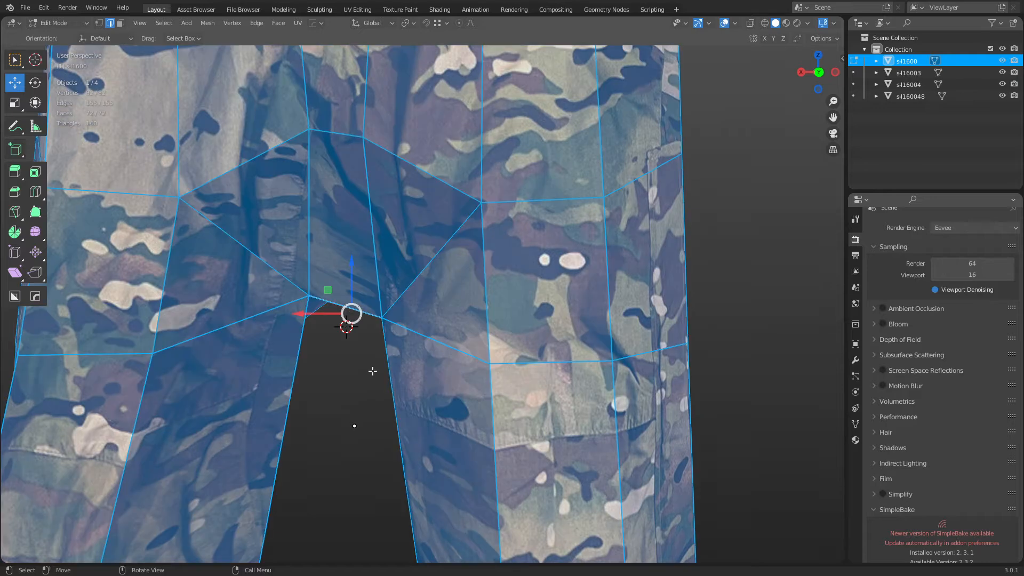
{"action": "key", "text": "m"}
{"action": "left_click", "coordinate": [375, 375]}
Reselect the pants, select all its geometry in Edit Mode and switch to UV Editing.
{"action": "left_click", "coordinate": [352, 376]}
{"action": "key", "text": "ctrl+Tab"}
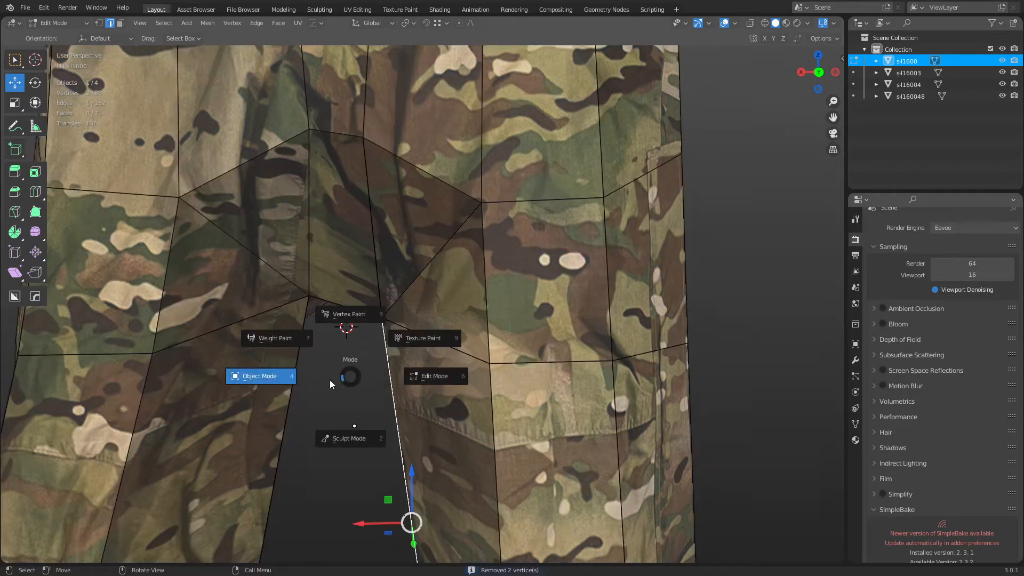
{"action": "left_click", "coordinate": [330, 380]}
{"action": "left_click", "coordinate": [357, 390]}
{"action": "key", "text": "F4"}
{"action": "middle_click_drag", "start_coordinate": [341, 353], "coordinate": [239, 264]}
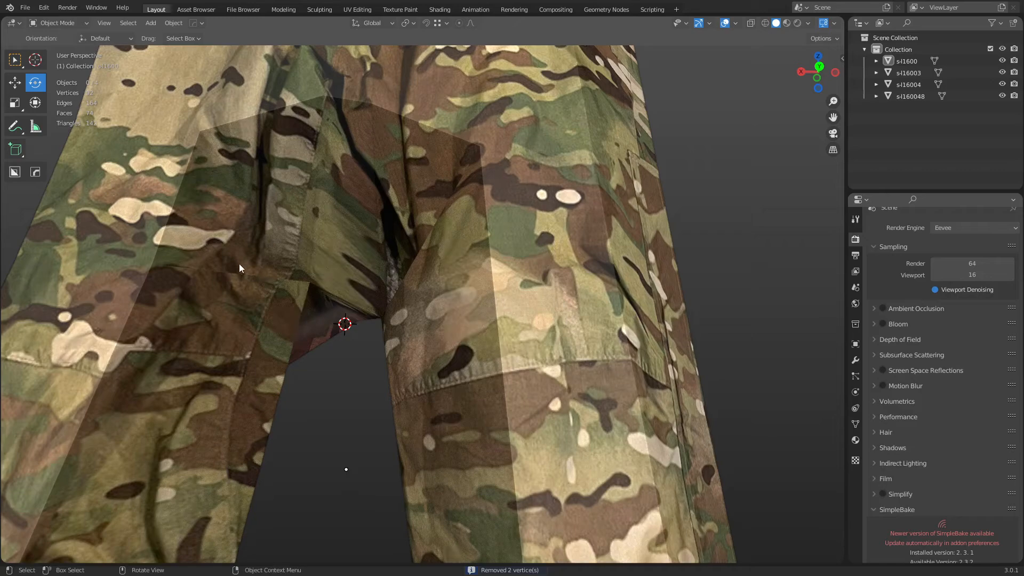
{"action": "left_click", "coordinate": [406, 297]}
{"action": "key", "text": "Tab"}
{"action": "key", "text": "a"}
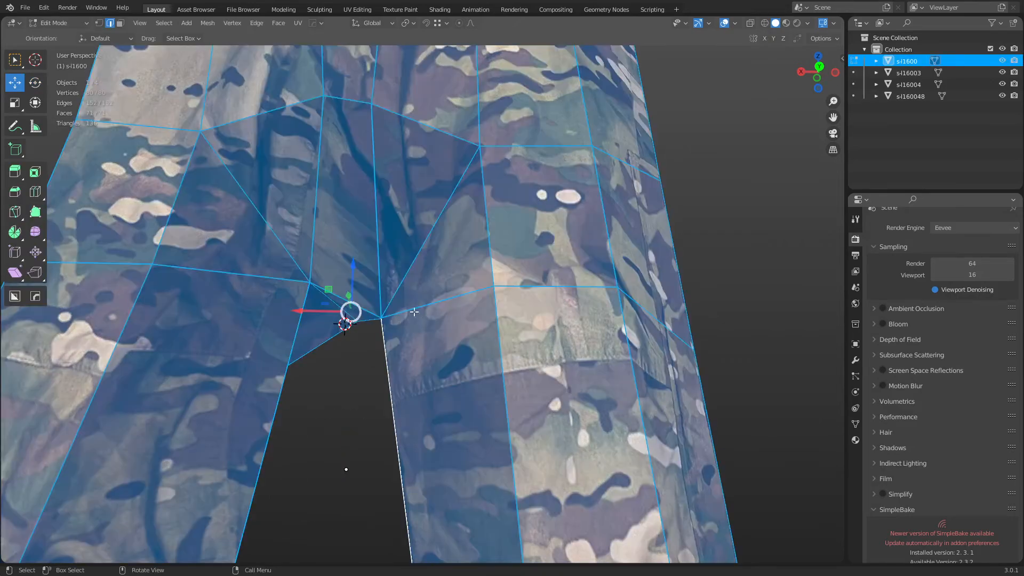
{"action": "left_click", "coordinate": [347, 10]}
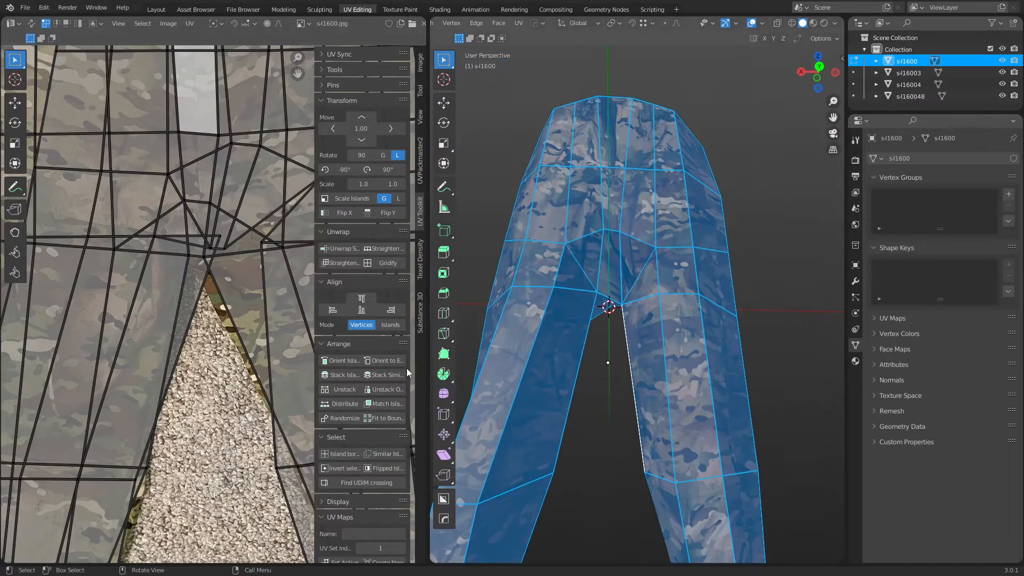
In face mode, select the crotch triangles and the surrounding quads in the UV editor.
{"action": "key", "text": "Home"}
{"action": "key", "text": "3"}
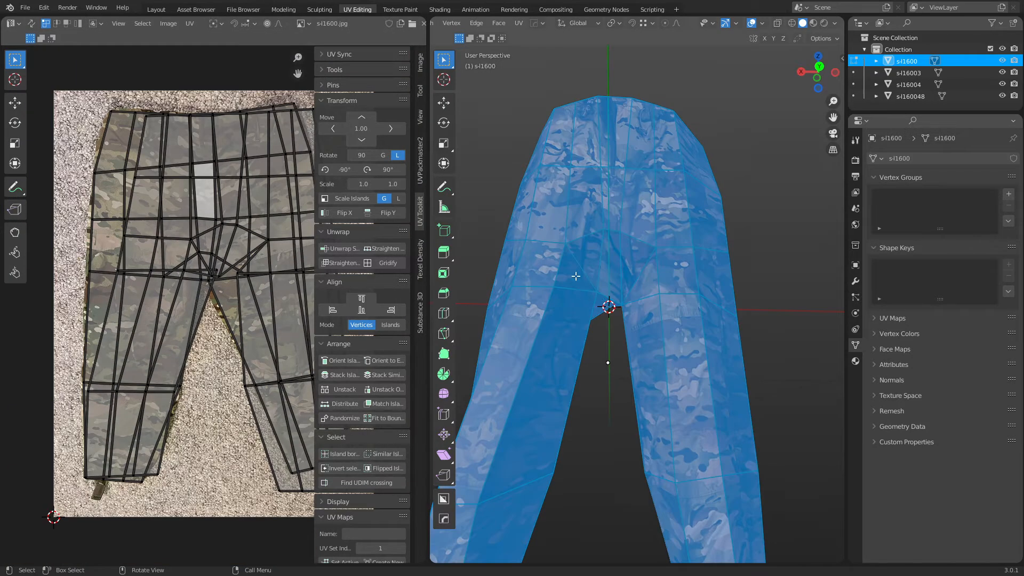
{"action": "left_click", "coordinate": [576, 277]}
{"action": "left_click", "coordinate": [595, 269], "text": "shift"}
{"action": "left_click", "coordinate": [615, 278], "text": "shift"}
{"action": "left_click", "coordinate": [629, 269], "text": "shift"}
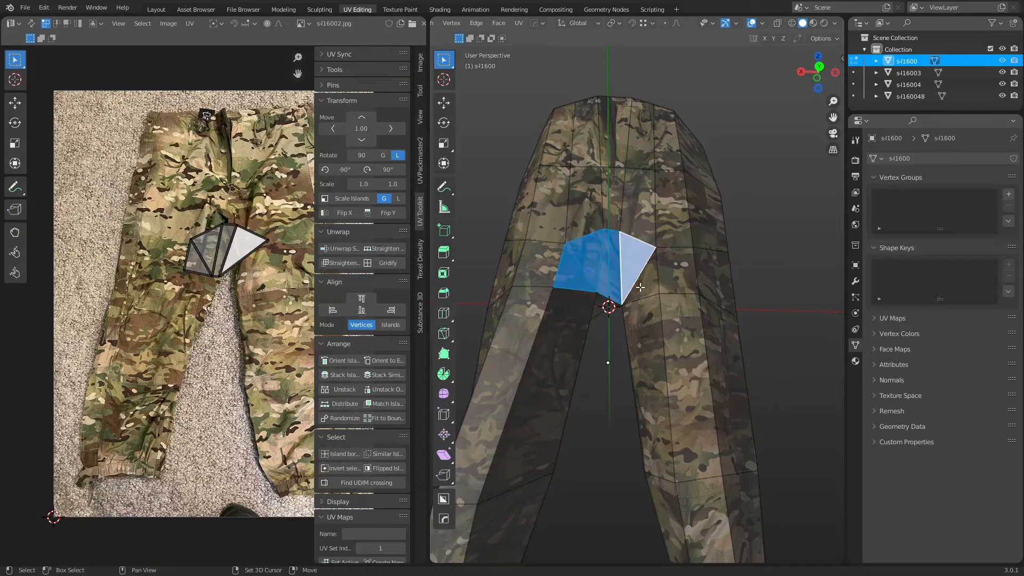
{"action": "left_click", "coordinate": [640, 287], "text": "shift"}
{"action": "left_click", "coordinate": [637, 222], "text": "shift"}
{"action": "left_click", "coordinate": [588, 222], "text": "shift"}
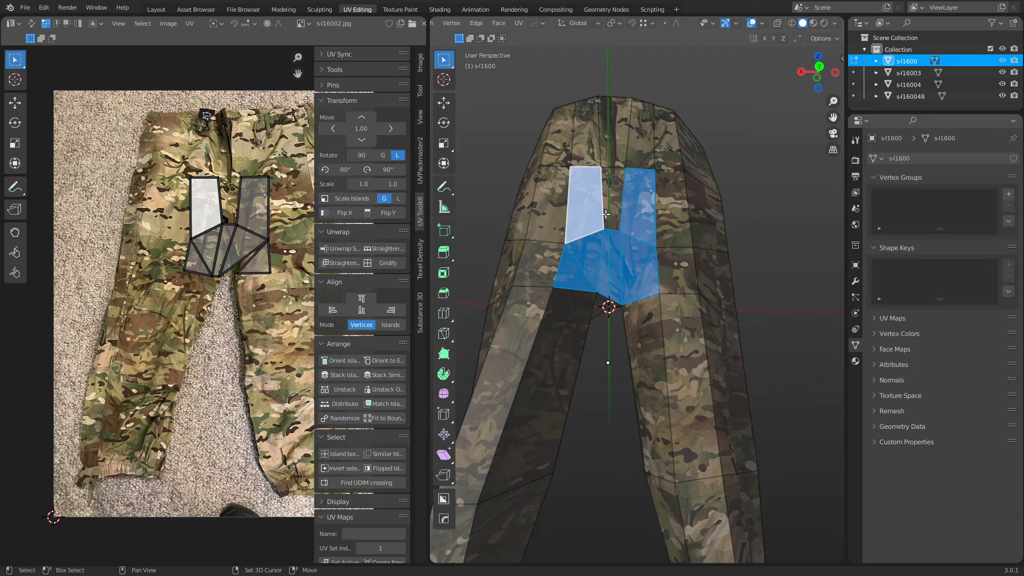
{"action": "left_click", "coordinate": [610, 214], "text": "shift"}
{"action": "left_click", "coordinate": [555, 219], "text": "shift"}
{"action": "left_click", "coordinate": [543, 264], "text": "shift"}
{"action": "left_click", "coordinate": [567, 311], "text": "shift"}
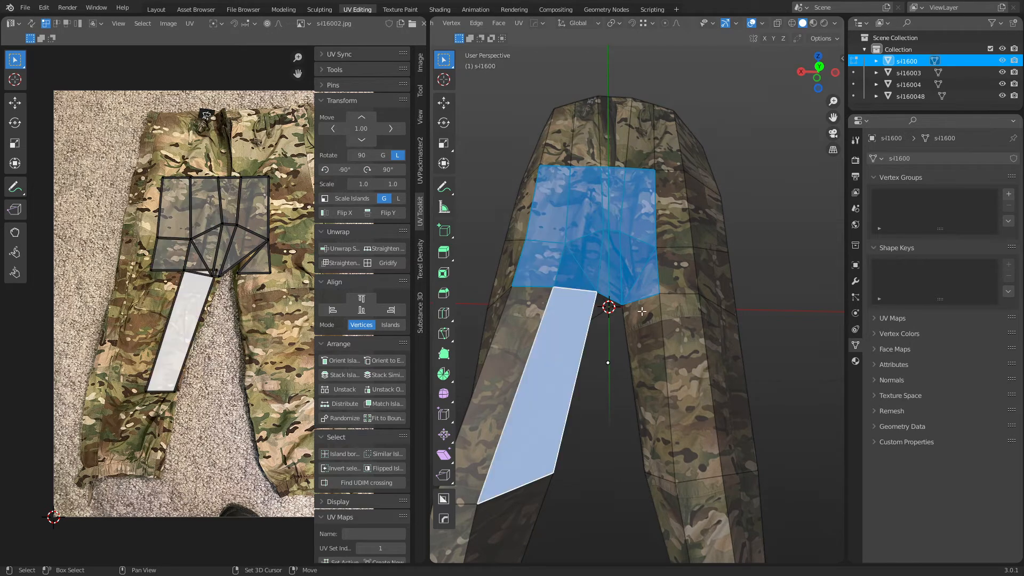
{"action": "left_click", "coordinate": [642, 311], "text": "shift"}
{"action": "left_click", "coordinate": [665, 279], "text": "shift"}
{"action": "scroll", "coordinate": [230, 266], "scroll_direction": "up", "scroll_amount": 5}
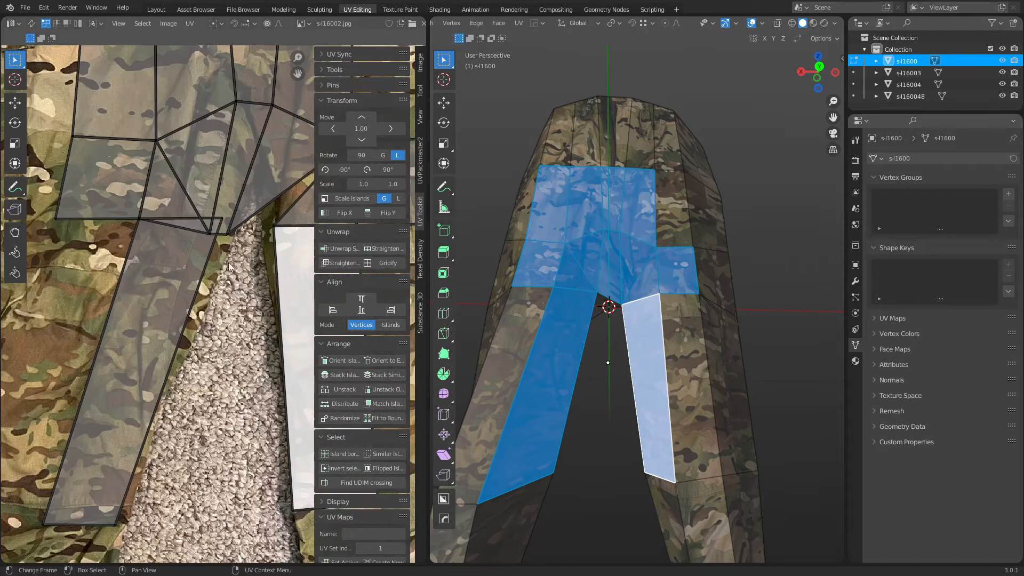
Turn on vertex snapping and snap the crotch-point UV vertex onto the neighbouring corner.
{"action": "left_click", "coordinate": [218, 226]}
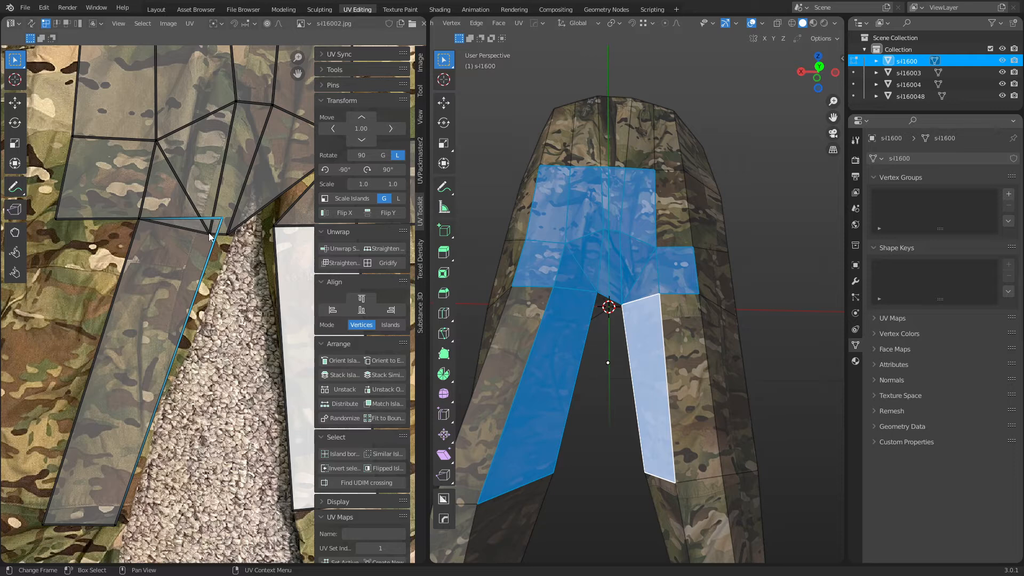
{"action": "left_click", "coordinate": [211, 235]}
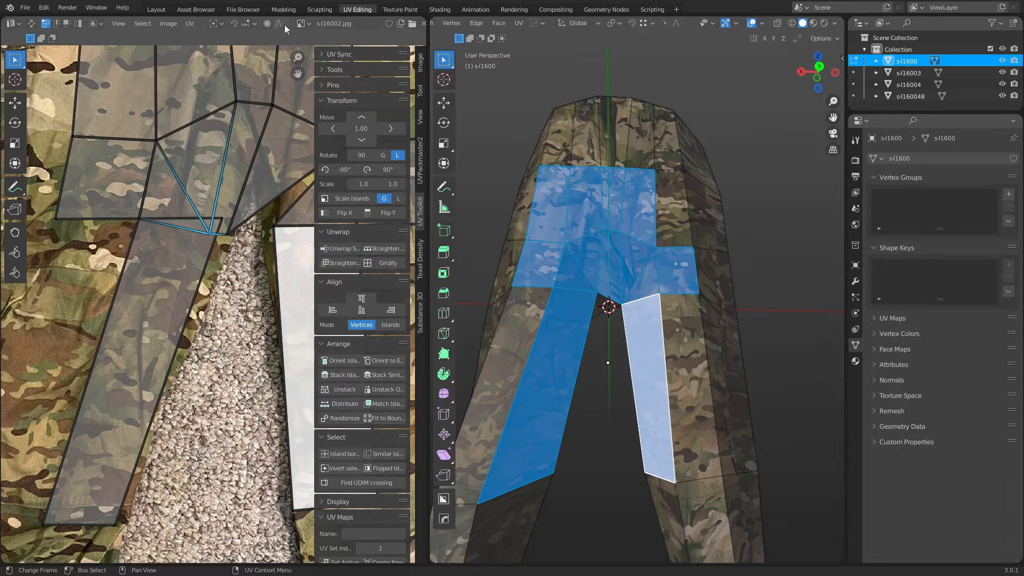
{"action": "left_click", "coordinate": [247, 27]}
{"action": "left_click", "coordinate": [229, 71]}
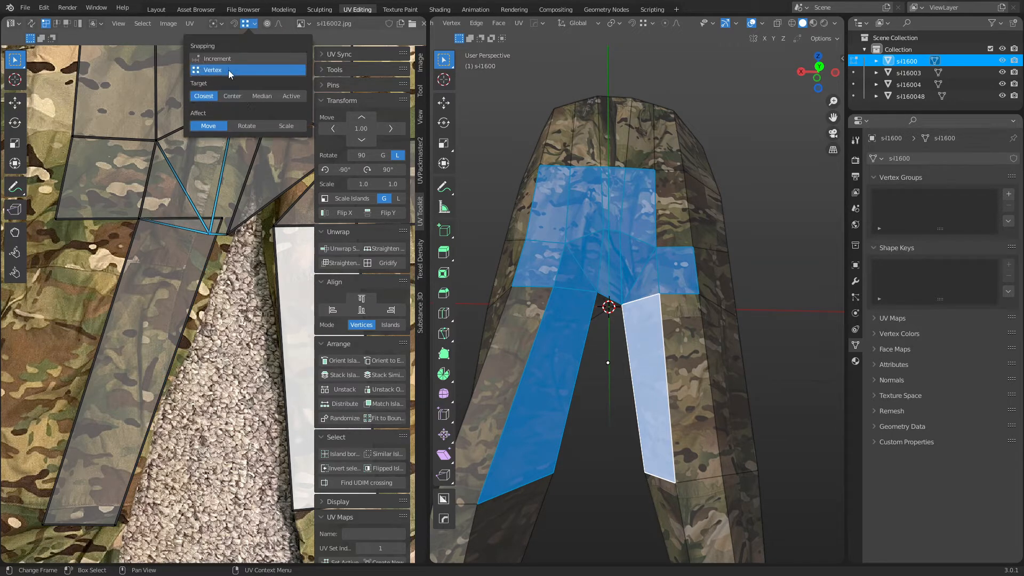
{"action": "key", "text": "g"}
{"action": "left_click_drag", "start_coordinate": [210, 233], "coordinate": [221, 218]}
{"action": "left_click", "coordinate": [221, 218]}
Move the remaining crotch UV vertices onto the white crotch island's corners.
{"action": "middle_click_drag", "start_coordinate": [258, 239], "coordinate": [181, 311]}
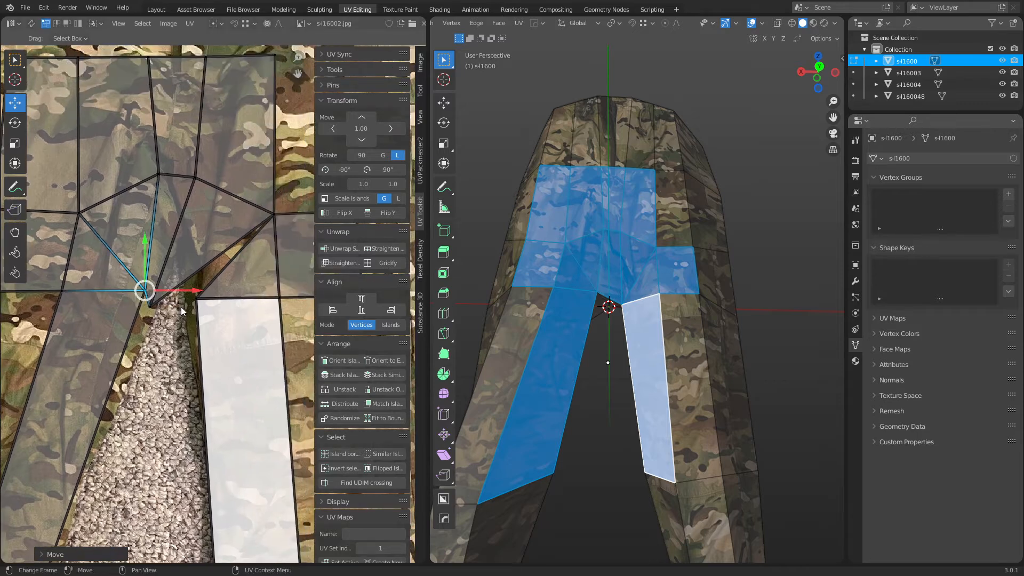
{"action": "left_click", "coordinate": [154, 305]}
{"action": "key", "text": "g"}
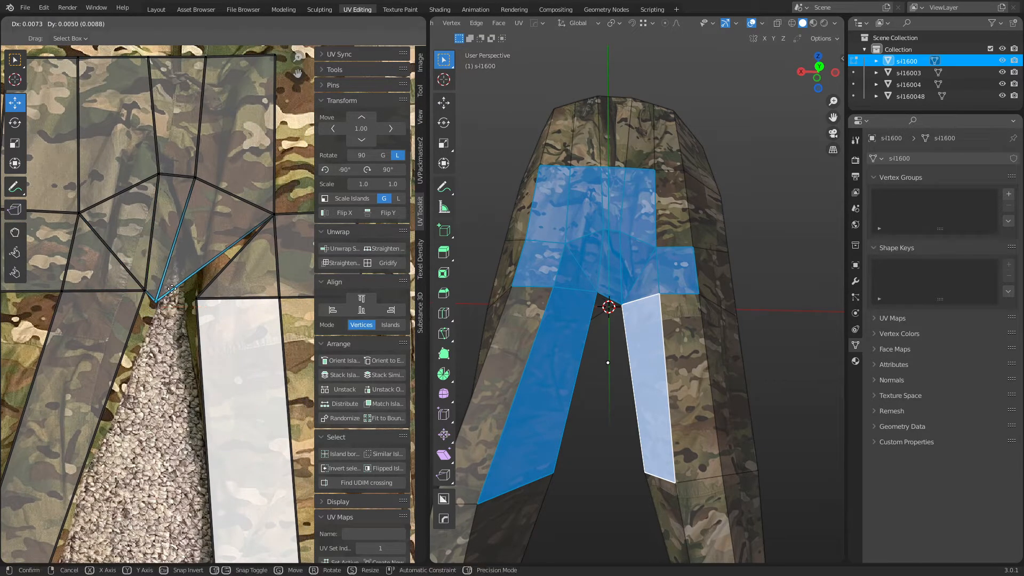
{"action": "left_click", "coordinate": [208, 274]}
{"action": "left_click", "coordinate": [146, 291]}
{"action": "key", "text": "g"}
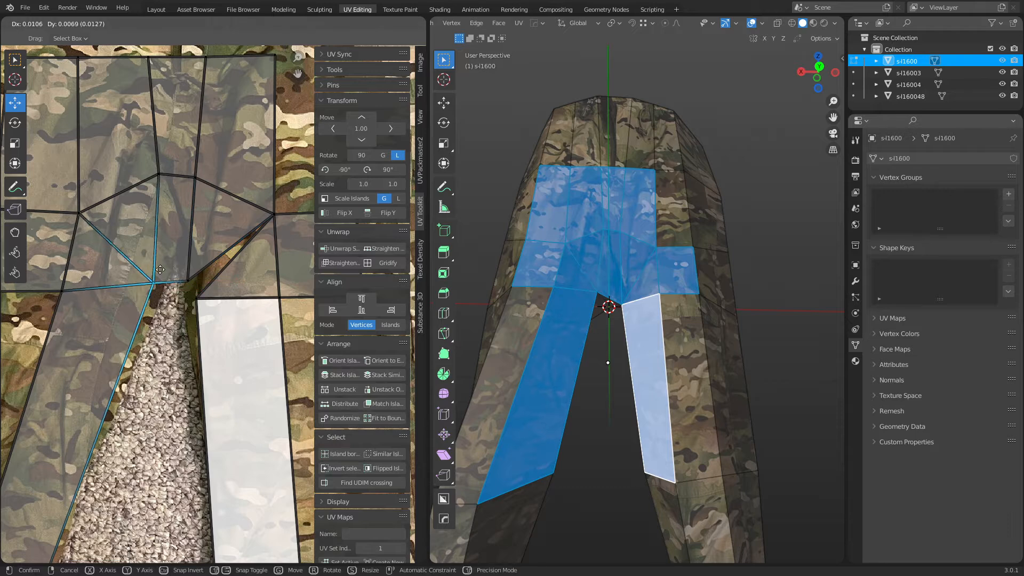
{"action": "left_click", "coordinate": [186, 282]}
{"action": "left_click", "coordinate": [185, 283]}
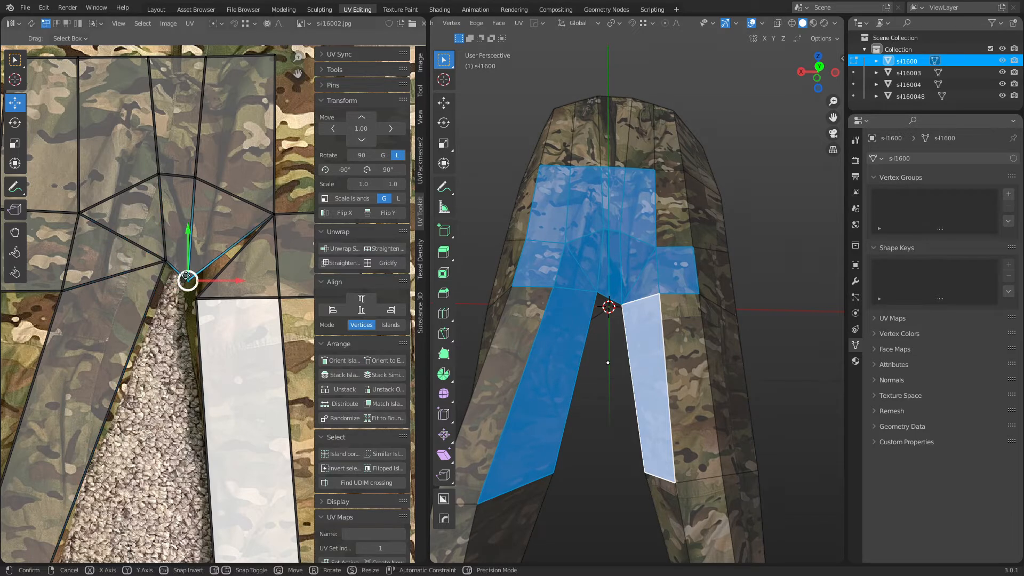
{"action": "key", "text": "g"}
{"action": "left_click", "coordinate": [195, 297]}
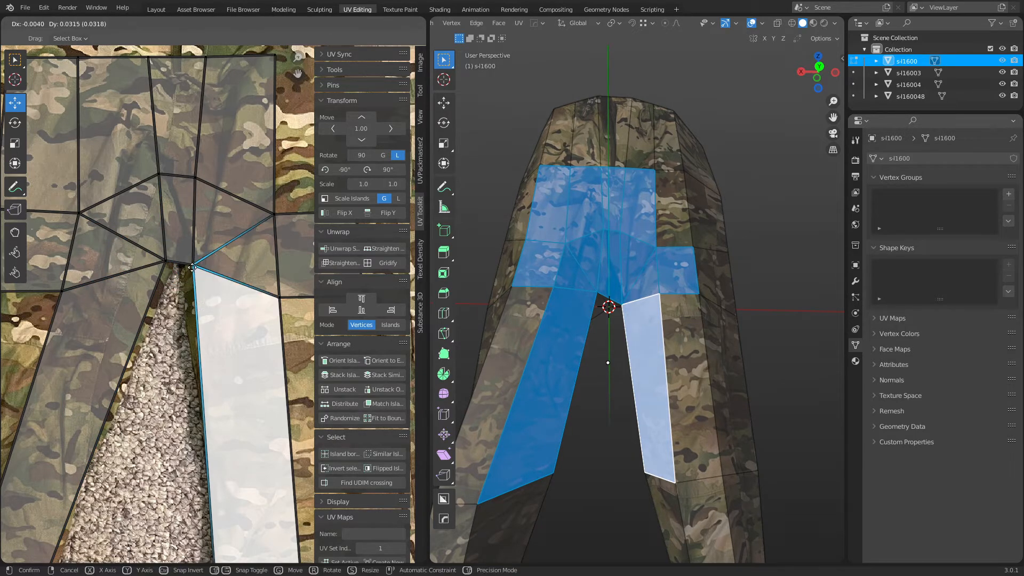
Return the trousers to Object Mode and apply Shade Smooth.
{"action": "key", "text": "ctrl+Tab"}
{"action": "left_click", "coordinate": [614, 425]}
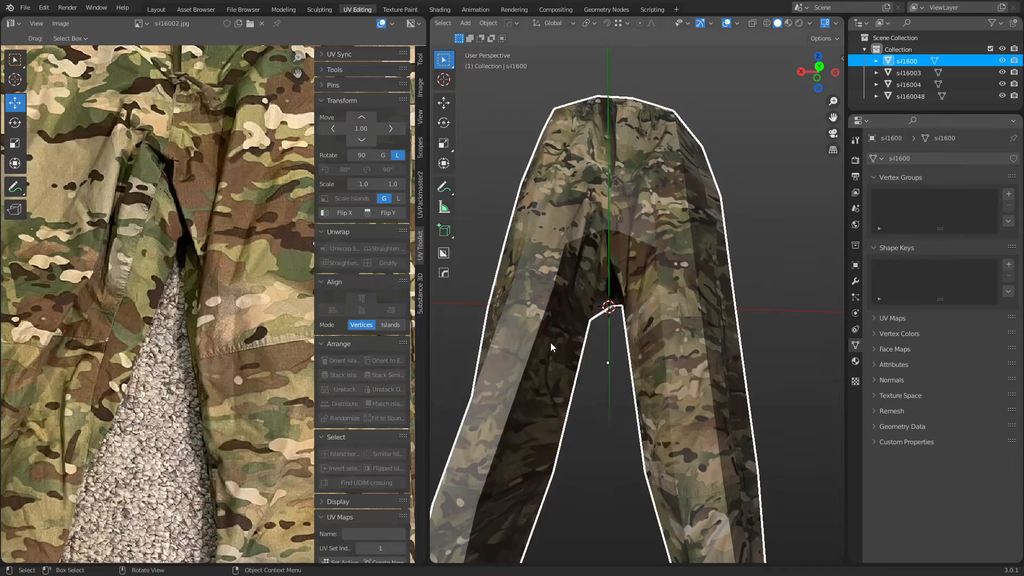
{"action": "right_click", "coordinate": [550, 346]}
{"action": "left_click", "coordinate": [549, 350]}
{"action": "left_click", "coordinate": [604, 404]}
{"action": "middle_click_drag", "start_coordinate": [603, 405], "coordinate": [574, 371]}
{"action": "scroll", "coordinate": [613, 367], "scroll_direction": "up", "scroll_amount": 2}
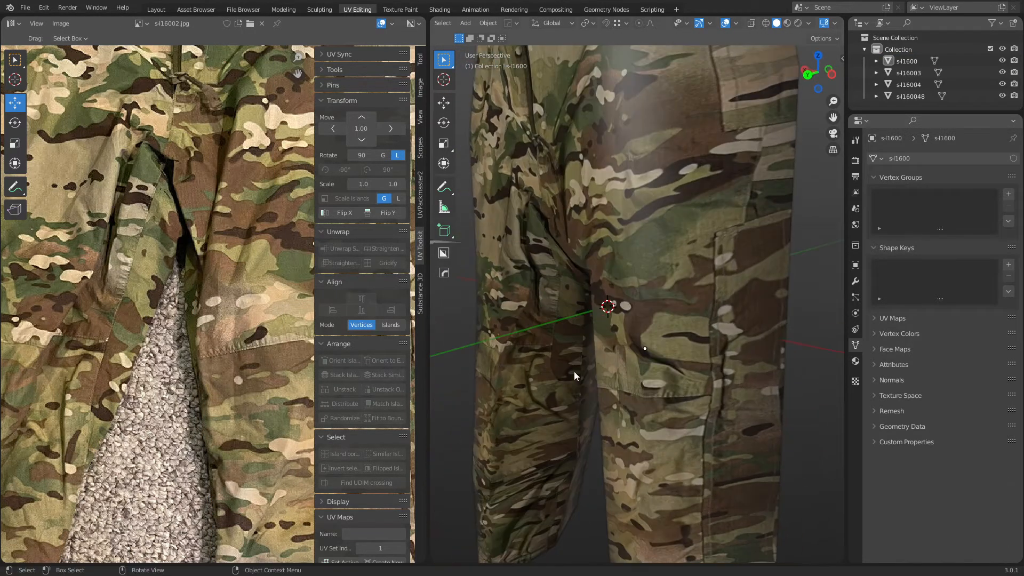
{"action": "scroll", "coordinate": [570, 299], "scroll_direction": "down", "scroll_amount": 5}
{"action": "middle_click_drag", "start_coordinate": [571, 299], "coordinate": [674, 319]}
Switch to the Layout workspace to view the textured trousers.
{"action": "key", "text": "Tab"}
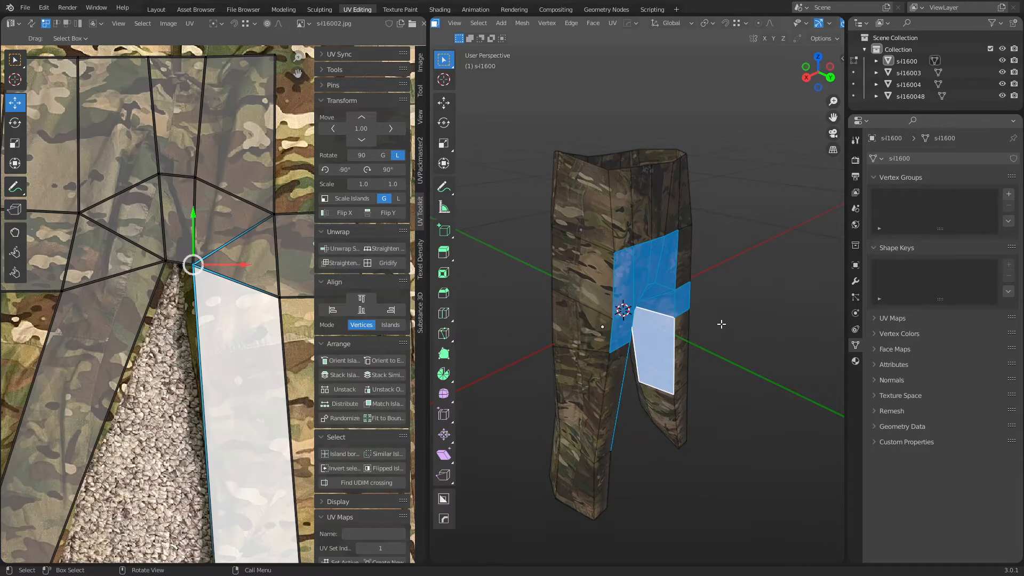
{"action": "key", "text": "Tab"}
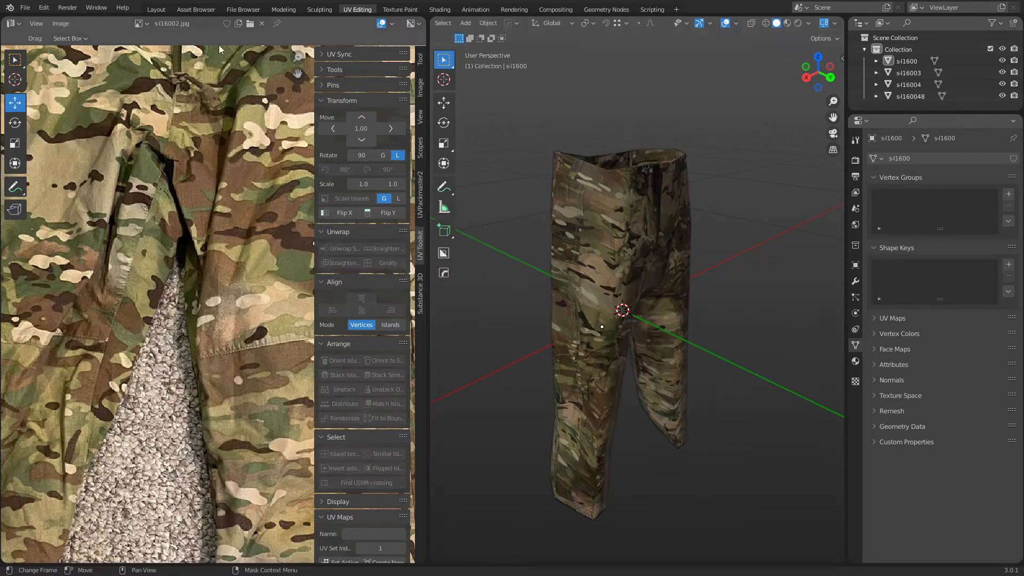
{"action": "left_click", "coordinate": [156, 9]}
{"action": "middle_click_drag", "start_coordinate": [516, 284], "coordinate": [447, 318]}
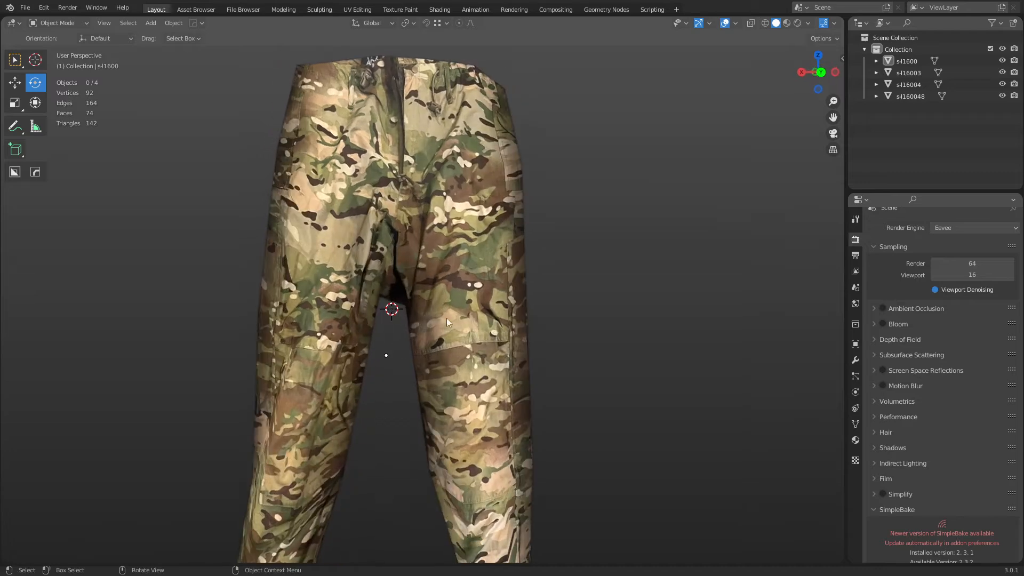
In Edit Mode, move the crotch face slightly down along Z.
{"action": "key", "text": "Tab"}
{"action": "left_click", "coordinate": [511, 304]}
{"action": "key", "text": "3"}
{"action": "left_click", "coordinate": [403, 234]}
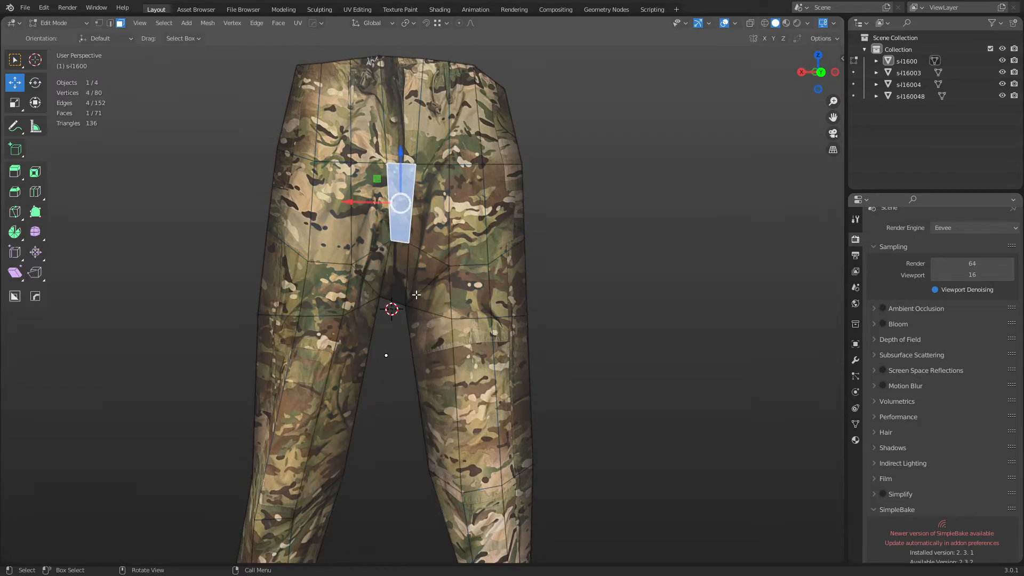
{"action": "key", "text": "g"}
{"action": "key", "text": "z"}
{"action": "left_click", "coordinate": [415, 299]}
{"action": "middle_click_drag", "start_coordinate": [415, 299], "coordinate": [417, 181]}
Flatten the hip edge loop vertically by scaling it along Z.
{"action": "key", "text": "2"}
{"action": "left_click", "coordinate": [365, 162], "text": "alt"}
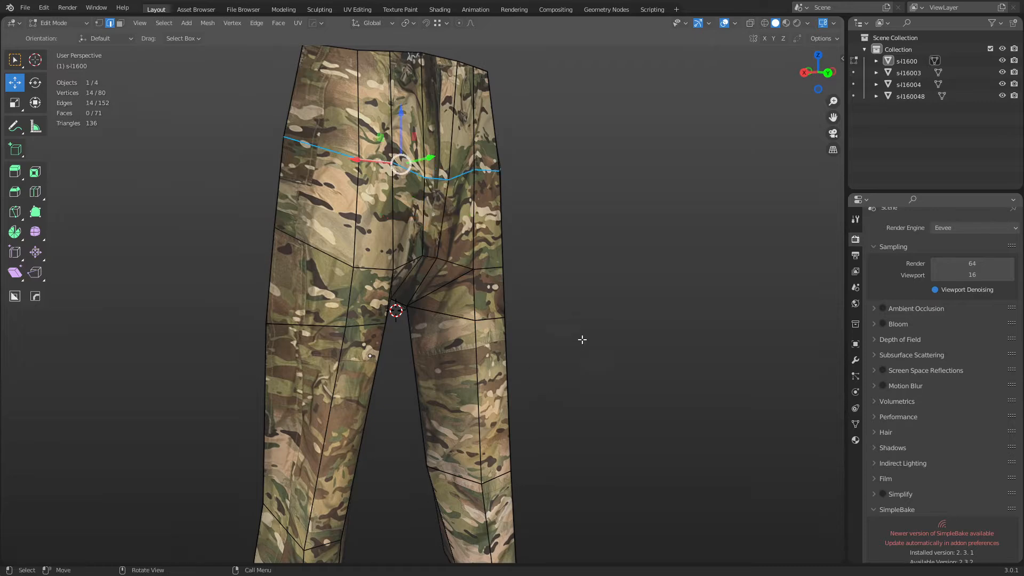
{"action": "middle_click_drag", "start_coordinate": [583, 338], "coordinate": [543, 446], "text": "alt"}
{"action": "key", "text": "s"}
{"action": "key", "text": "s"}
{"action": "key", "text": "z"}
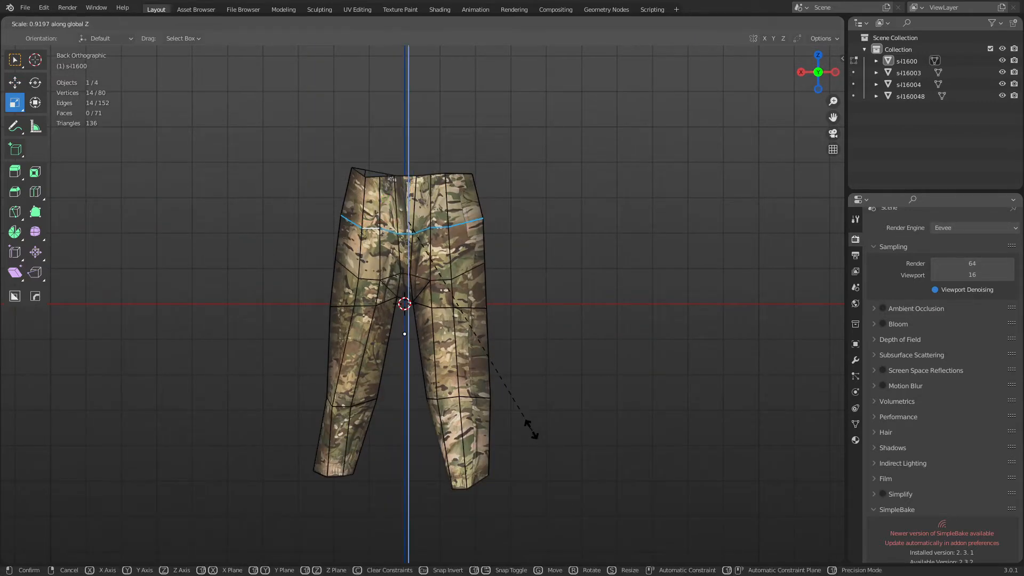
{"action": "left_click", "coordinate": [421, 255]}
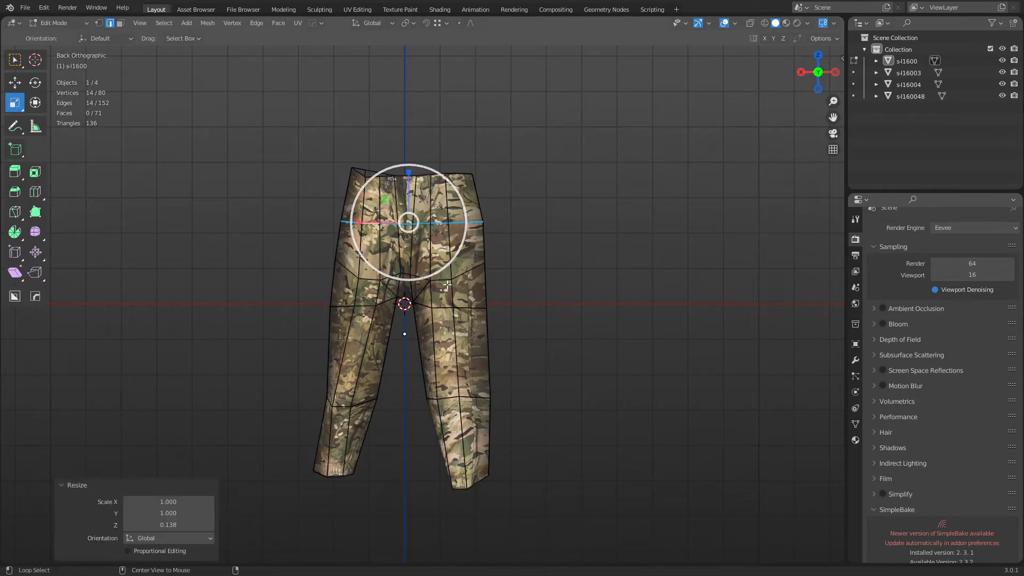
Merge duplicate vertices across the whole mesh by distance.
{"action": "key", "text": "a"}
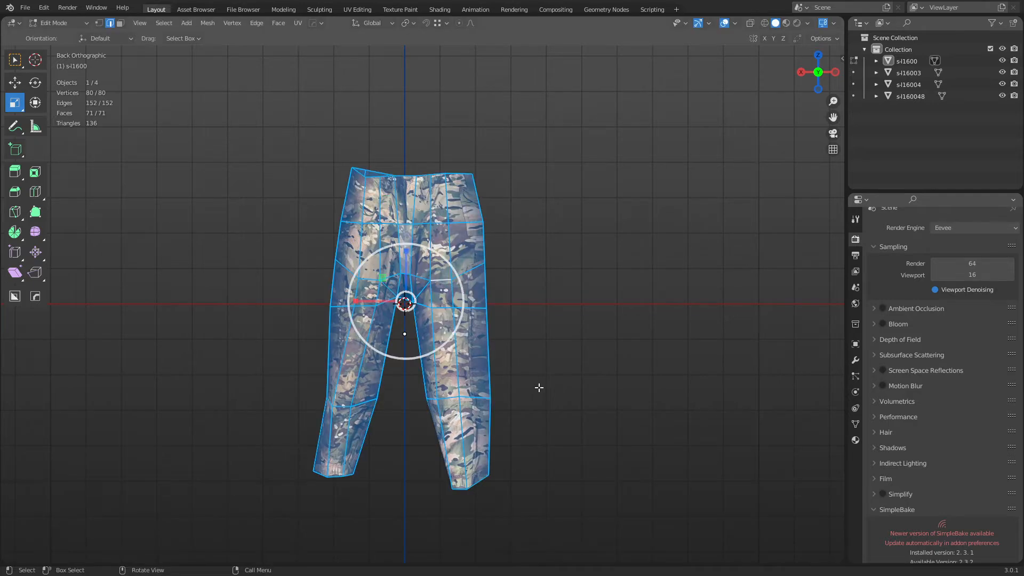
{"action": "key", "text": "m"}
{"action": "left_click", "coordinate": [512, 384]}
Flatten both upper-leg edge loops by scaling them along Z.
{"action": "left_click", "coordinate": [439, 286], "text": "alt"}
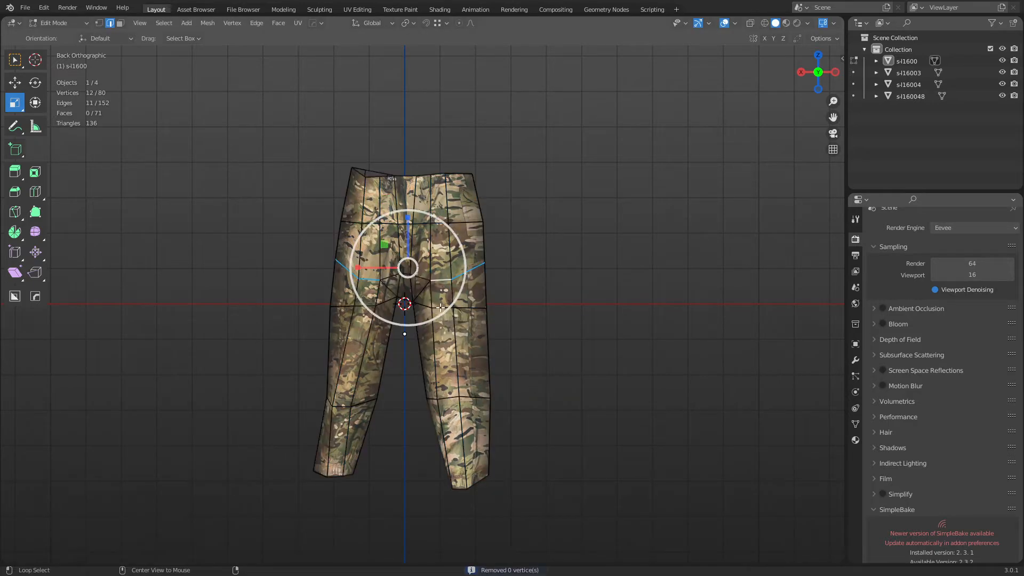
{"action": "left_click", "coordinate": [441, 307], "text": "alt"}
{"action": "left_click", "coordinate": [365, 305], "text": "alt+shift"}
{"action": "key", "text": "s"}
{"action": "key", "text": "z"}
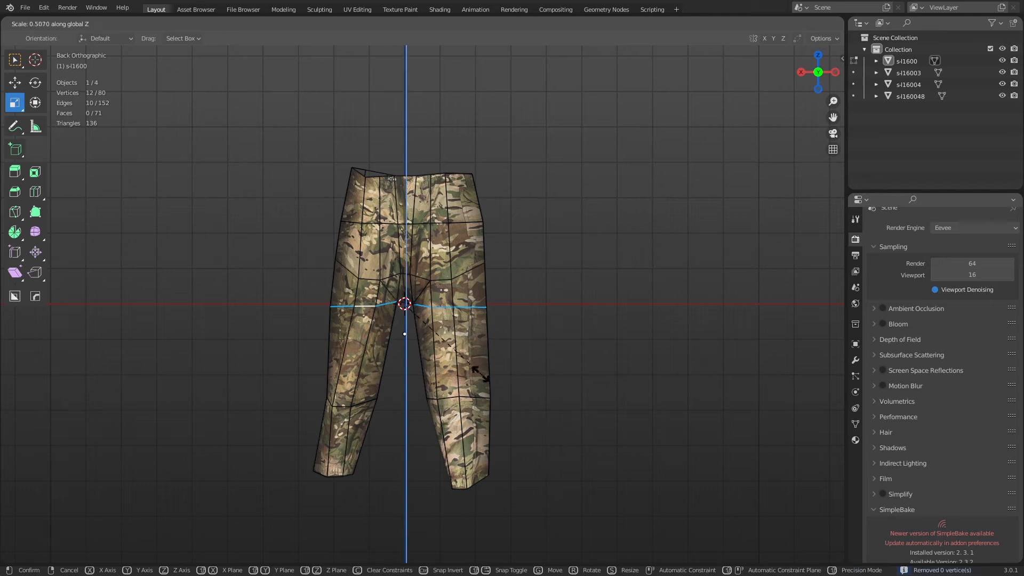
{"action": "left_click", "coordinate": [402, 322]}
Flatten the hip loop together with the crotch edges along Z.
{"action": "left_click", "coordinate": [366, 284], "text": "alt"}
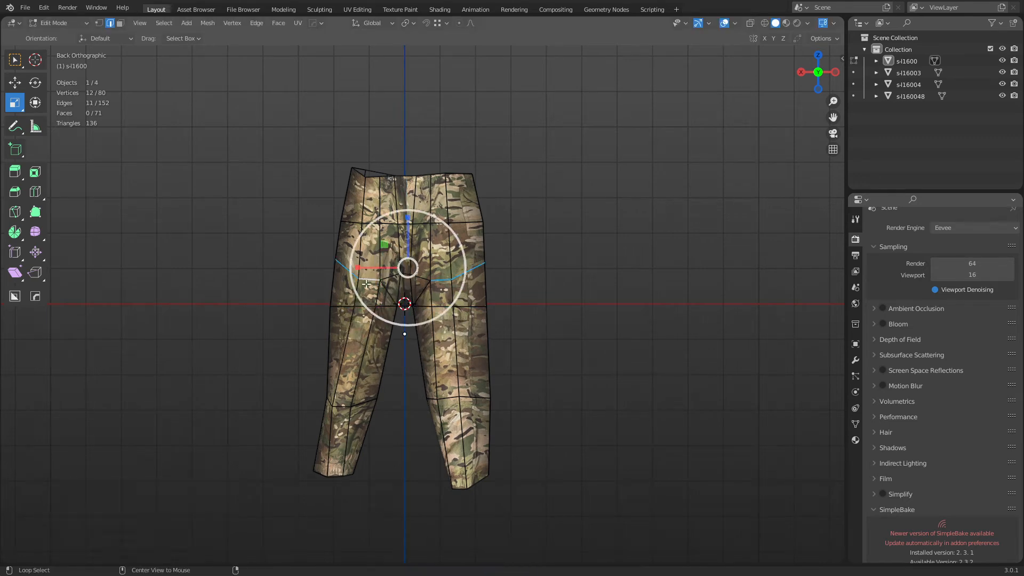
{"action": "key", "text": "s"}
{"action": "key", "text": "z"}
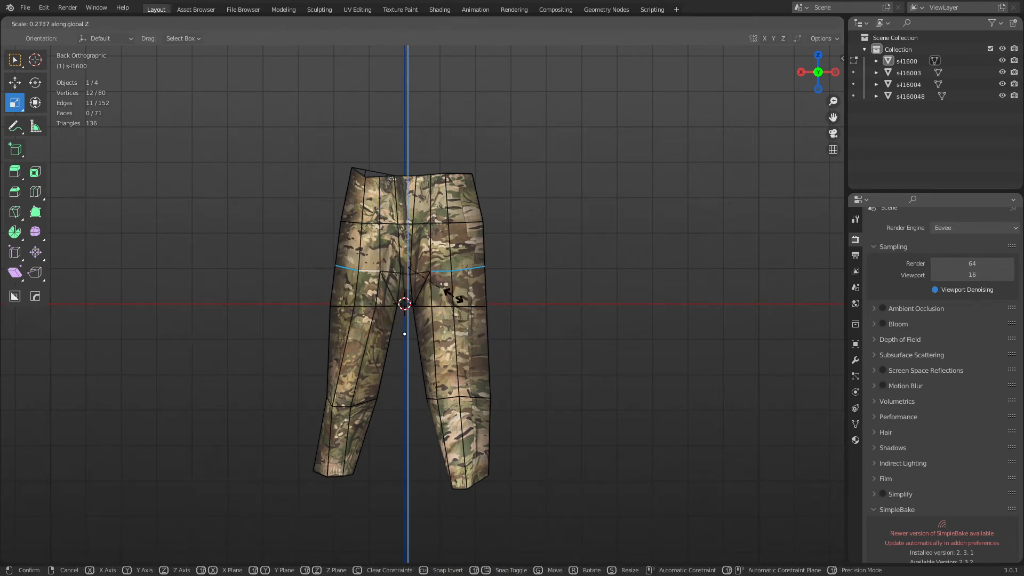
{"action": "right_click", "coordinate": [451, 292]}
{"action": "left_click", "coordinate": [418, 278], "text": "alt+shift"}
{"action": "middle_click_drag", "start_coordinate": [421, 309], "coordinate": [576, 355]}
{"action": "scroll", "coordinate": [567, 411], "scroll_direction": "up", "scroll_amount": 2}
{"action": "key", "text": "s"}
{"action": "key", "text": "z"}
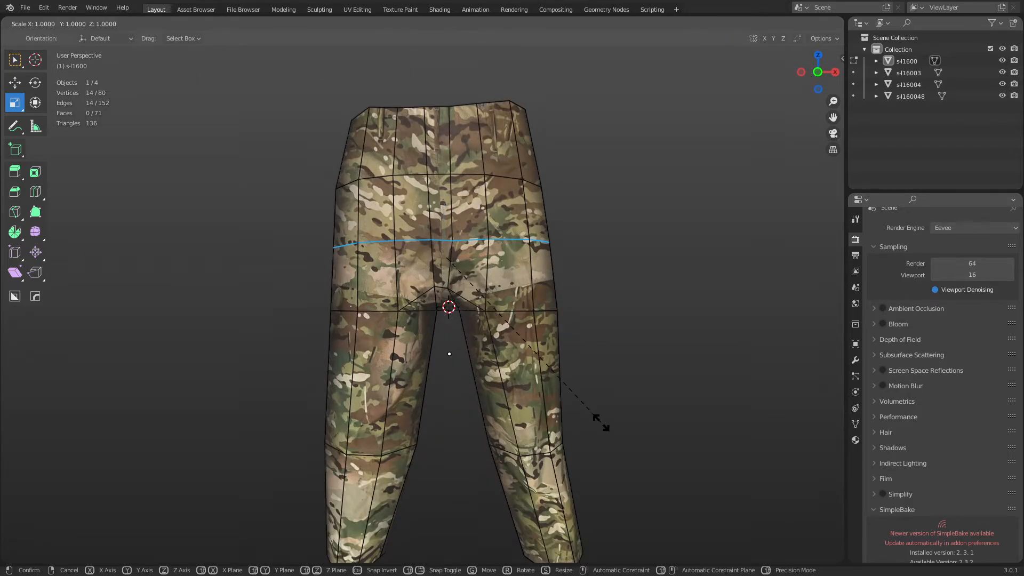
{"action": "left_click", "coordinate": [503, 342]}
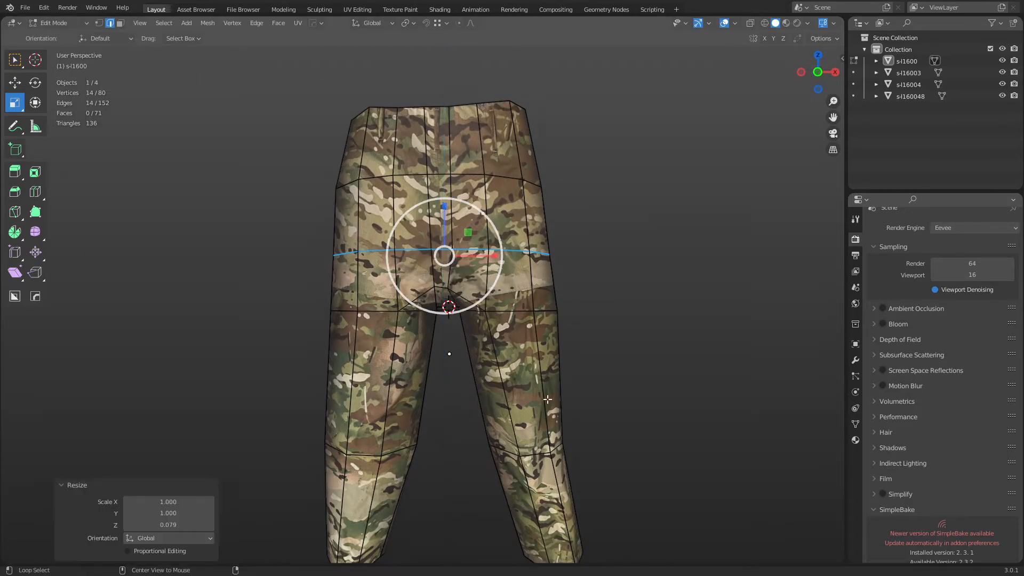
{"action": "middle_click_drag", "start_coordinate": [548, 399], "coordinate": [395, 448]}
Flatten both knee edge loops by scaling them along Z.
{"action": "left_click", "coordinate": [308, 475], "text": "alt"}
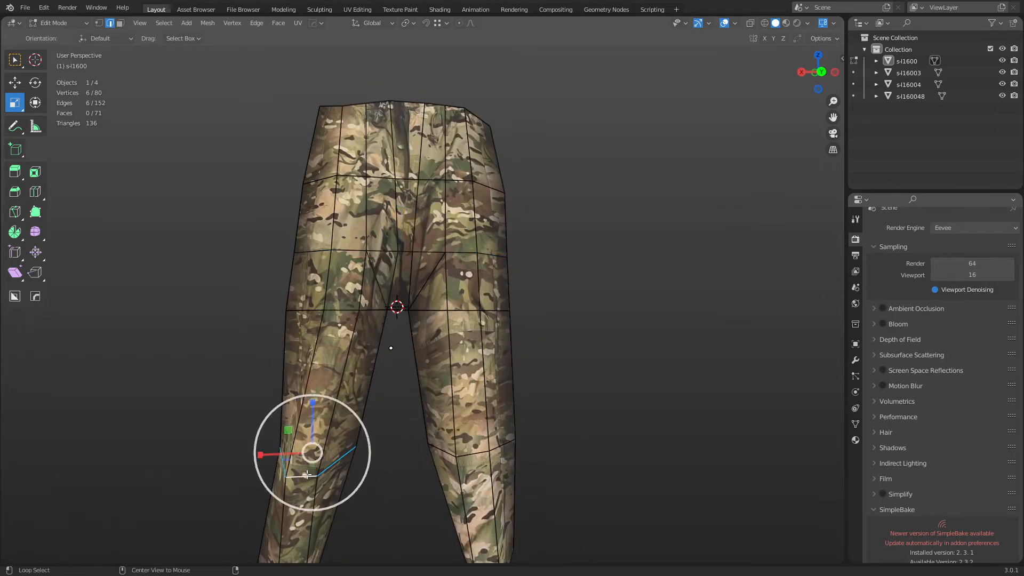
{"action": "left_click", "coordinate": [458, 459], "text": "alt+shift"}
{"action": "key", "text": "s"}
{"action": "key", "text": "z"}
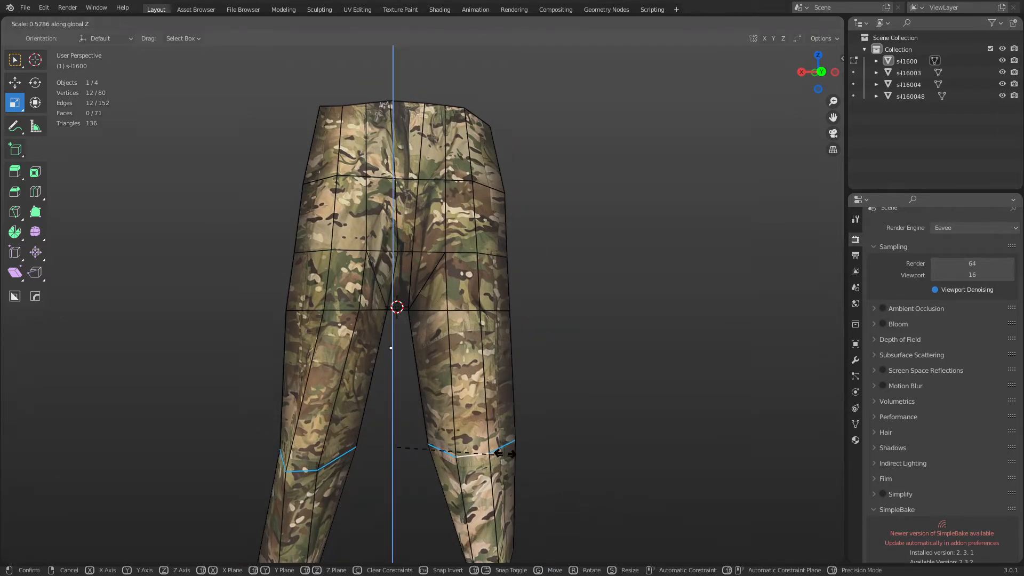
{"action": "left_click", "coordinate": [410, 440]}
Flatten both ankle edge loops along Z, then return to Object Mode.
{"action": "middle_click_drag", "start_coordinate": [409, 440], "coordinate": [425, 286], "text": "shift"}
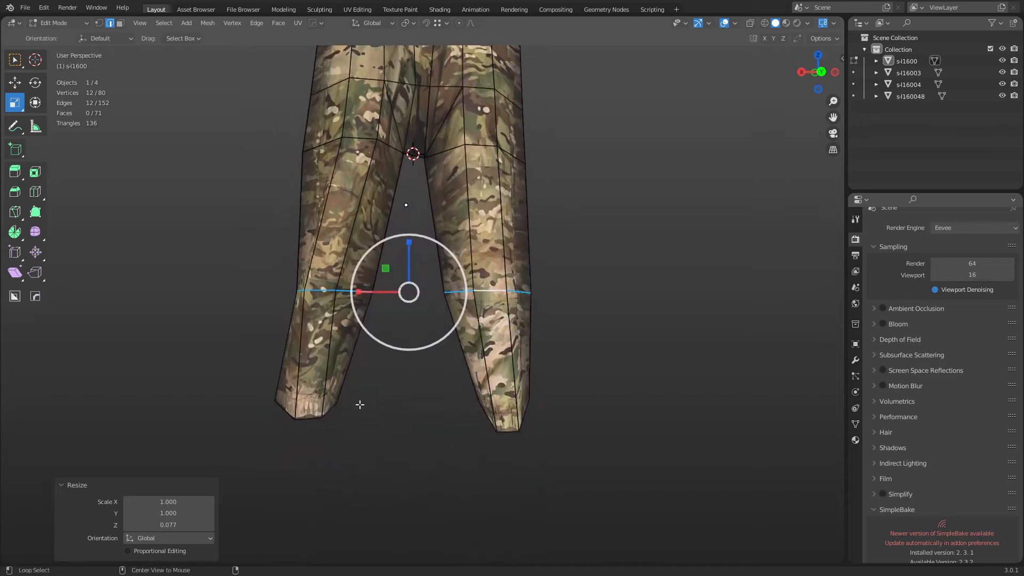
{"action": "left_click", "coordinate": [311, 418], "text": "alt"}
{"action": "left_click", "coordinate": [499, 431], "text": "alt+shift"}
{"action": "key", "text": "s"}
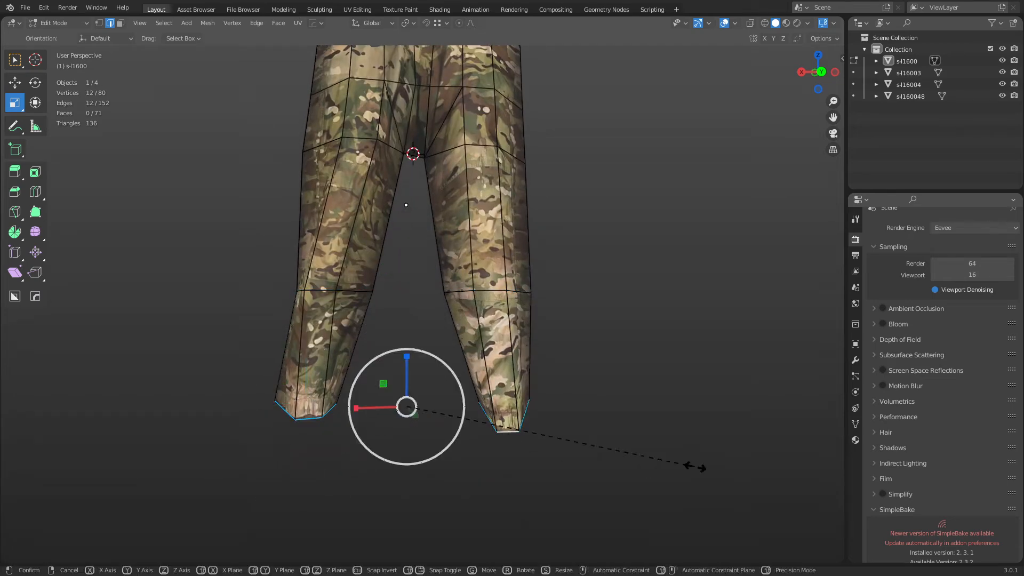
{"action": "key", "text": "z"}
{"action": "left_click", "coordinate": [521, 421]}
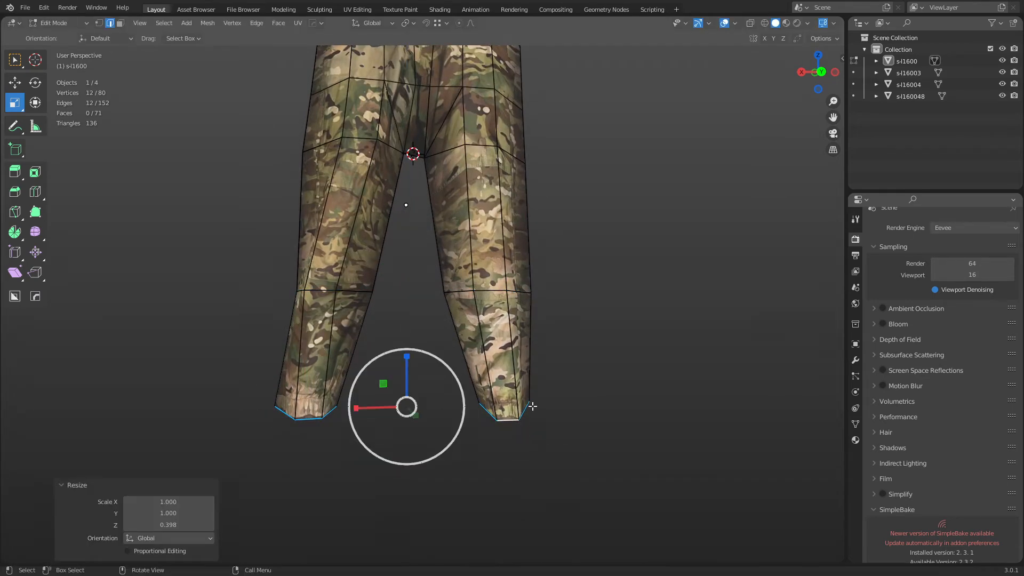
{"action": "middle_click_drag", "start_coordinate": [533, 407], "coordinate": [535, 409], "text": "alt"}
{"action": "scroll", "coordinate": [535, 400], "scroll_direction": "up", "scroll_amount": 5, "text": "shift"}
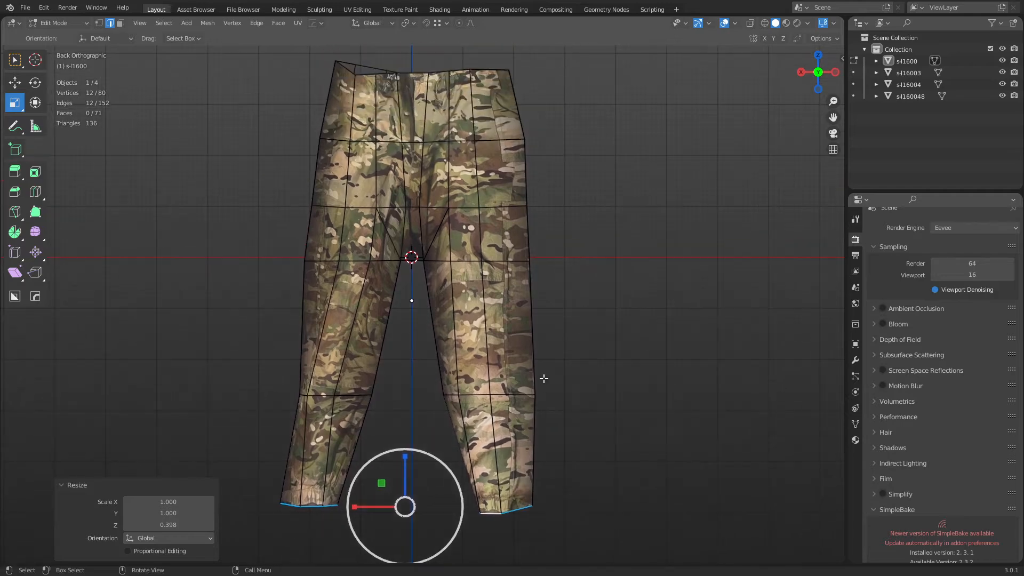
{"action": "key", "text": "ctrl+Tab"}
{"action": "left_click", "coordinate": [491, 383]}
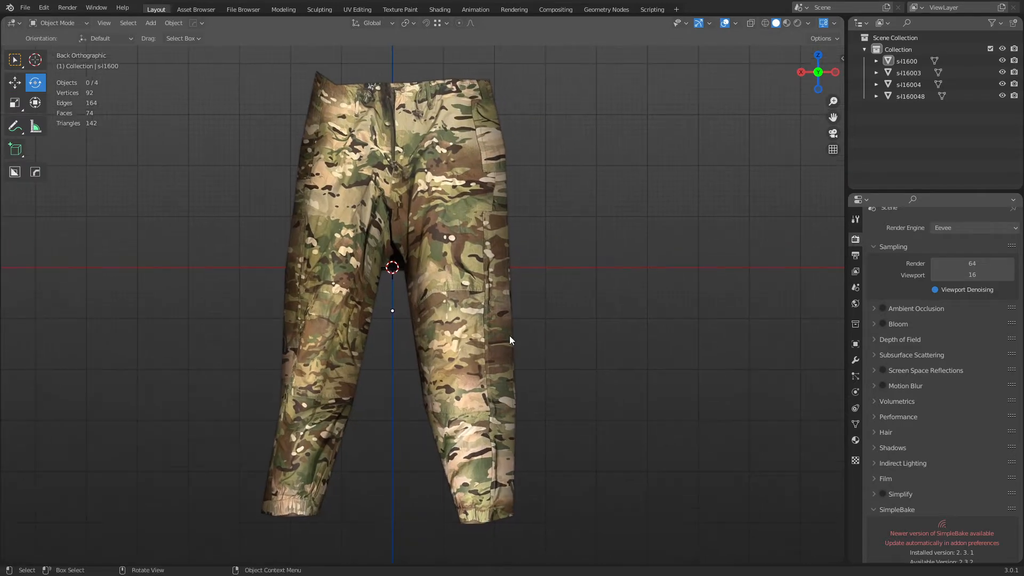
Select the trousers and enter Edit Mode.
{"action": "left_click", "coordinate": [489, 312]}
{"action": "scroll", "coordinate": [496, 299], "scroll_direction": "down", "scroll_amount": 2}
{"action": "middle_click_drag", "start_coordinate": [515, 291], "coordinate": [738, 317]}
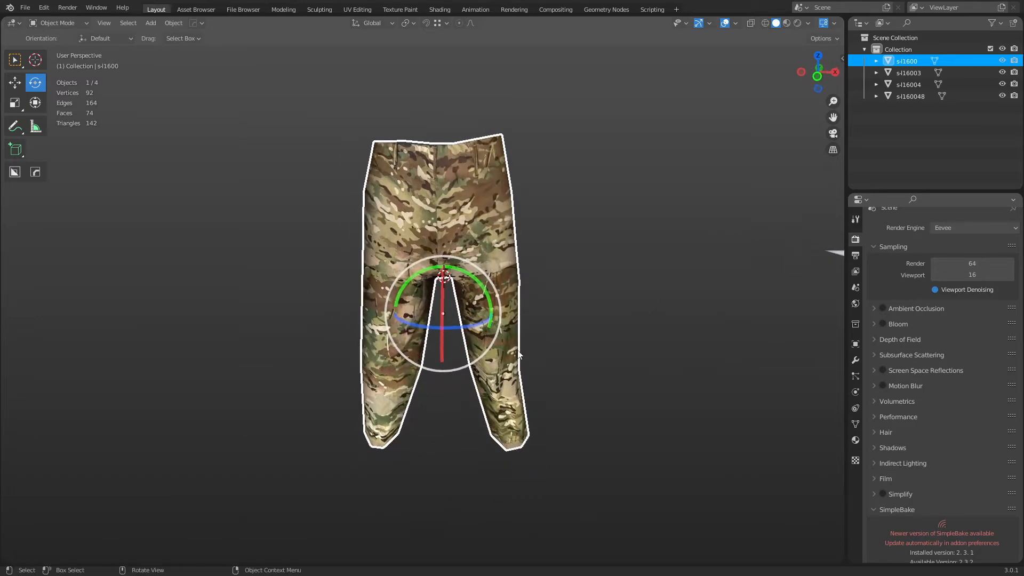
{"action": "key", "text": "ctrl+Tab"}
{"action": "left_click", "coordinate": [526, 351]}
Select both knee edge loops and open the LoopTools submenu from the context menu.
{"action": "left_click", "coordinate": [397, 287], "text": "alt"}
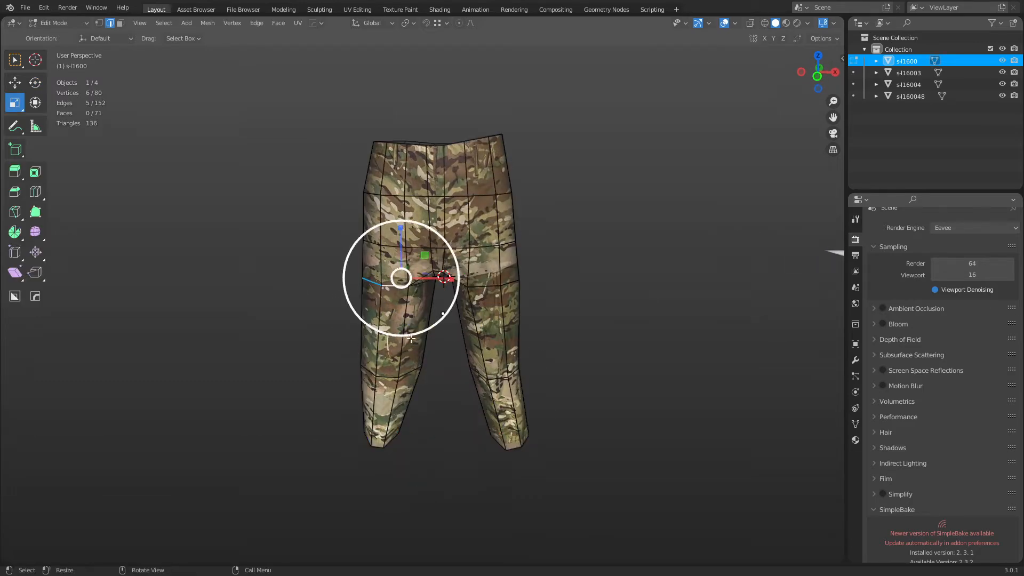
{"action": "left_click", "coordinate": [388, 376], "text": "alt"}
{"action": "left_click", "coordinate": [498, 378], "text": "alt"}
{"action": "middle_click_drag", "start_coordinate": [619, 373], "coordinate": [427, 382]}
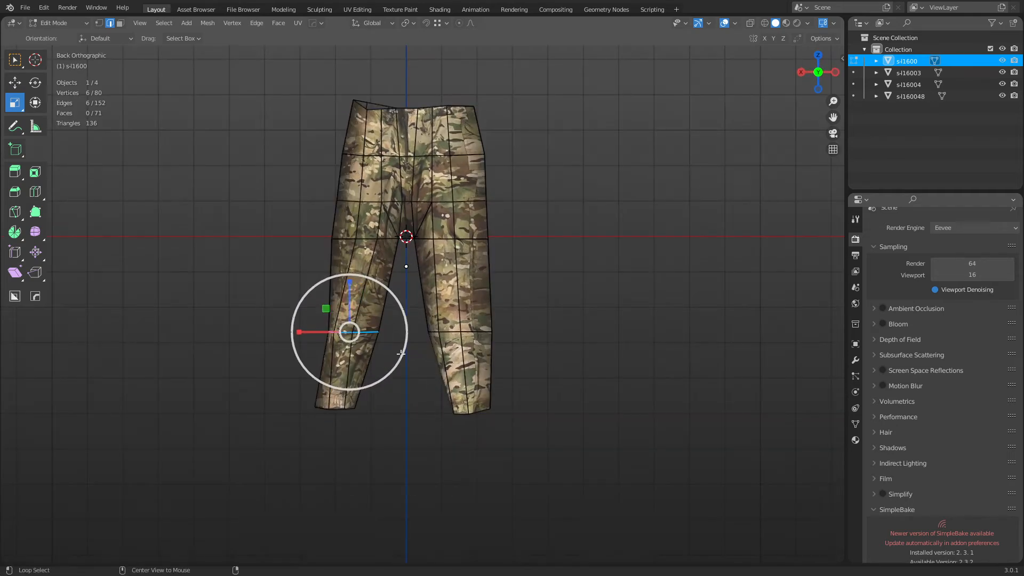
{"action": "right_click", "coordinate": [526, 307]}
{"action": "mouse_move", "coordinate": [551, 165]}
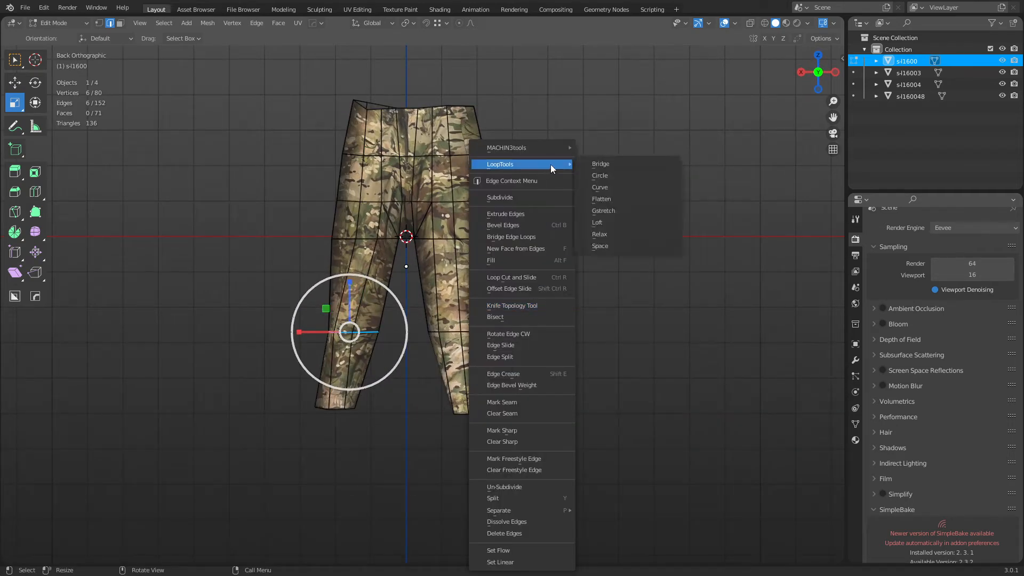
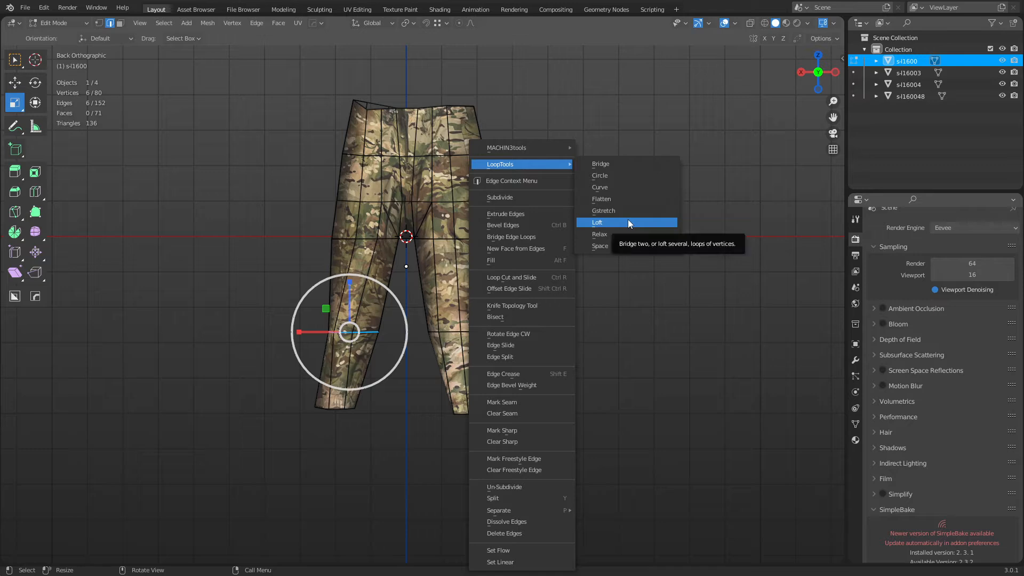
Apply LoopTools Circle to the selected loop, then to the other leg's hem loop.
{"action": "left_click", "coordinate": [626, 178]}
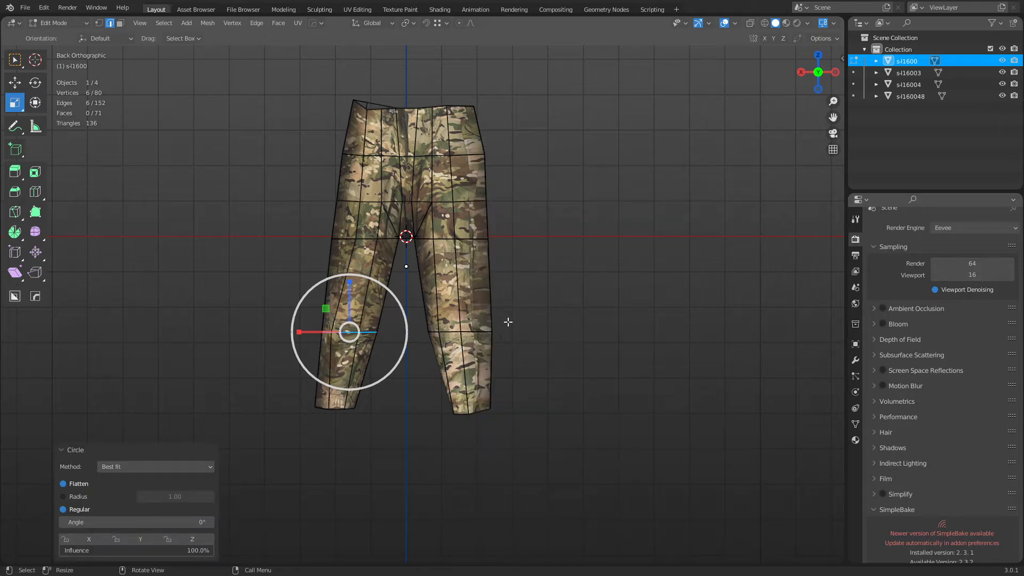
{"action": "left_click", "coordinate": [481, 330], "text": "alt"}
{"action": "right_click", "coordinate": [655, 193]}
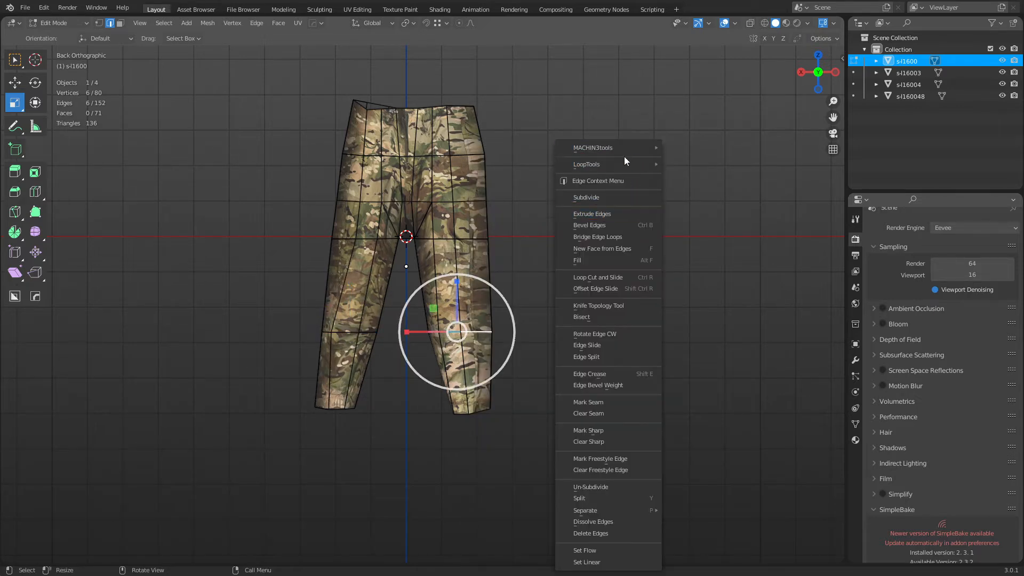
{"action": "mouse_move", "coordinate": [622, 163]}
{"action": "left_click", "coordinate": [694, 181]}
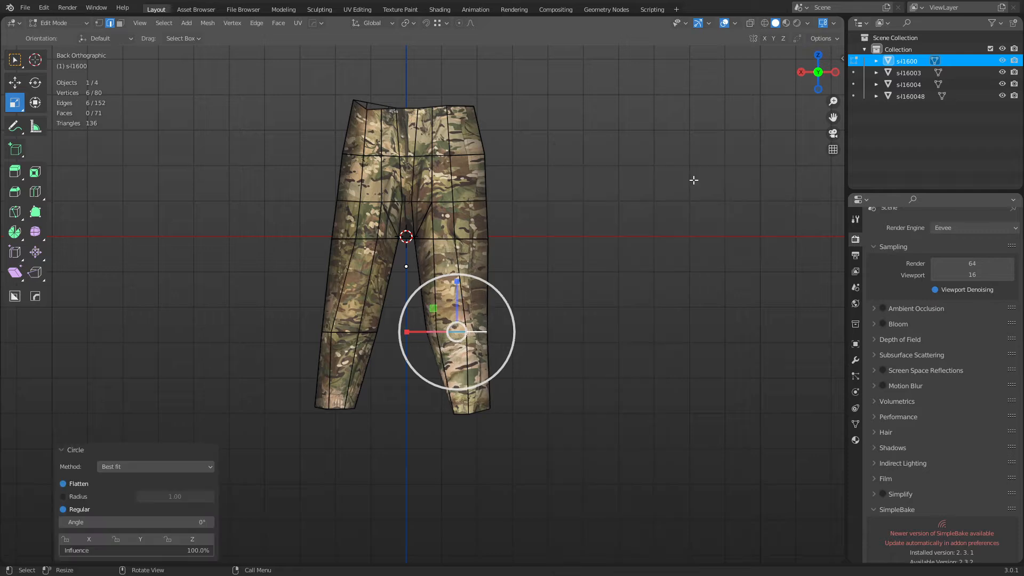
Select both legs' bottom edge loops and make them circular with LoopTools Circle.
{"action": "left_click", "coordinate": [464, 413], "text": "alt"}
{"action": "left_click", "coordinate": [337, 409], "text": "alt+shift"}
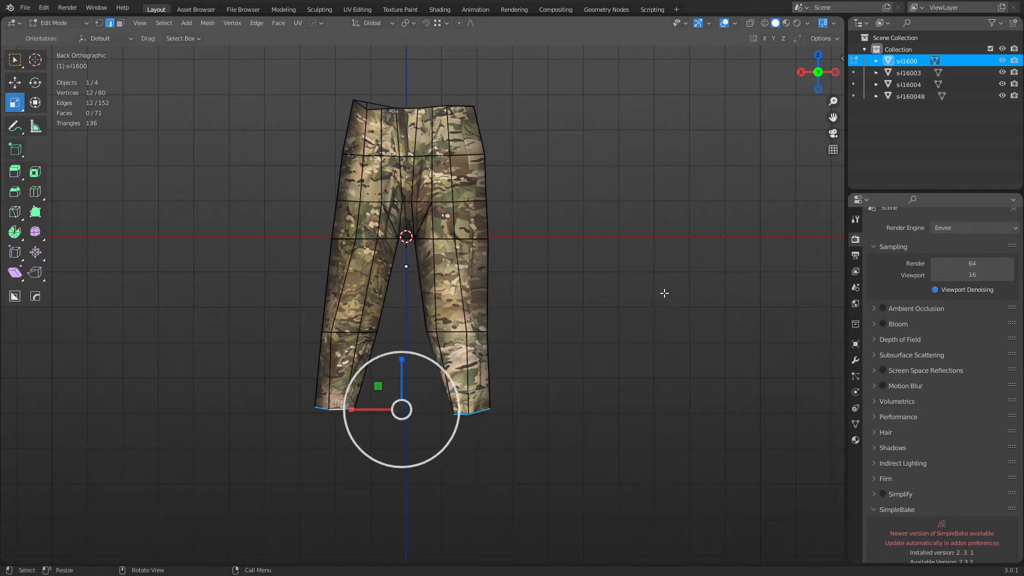
{"action": "right_click", "coordinate": [661, 290]}
{"action": "mouse_move", "coordinate": [658, 166]}
{"action": "left_click", "coordinate": [715, 174]}
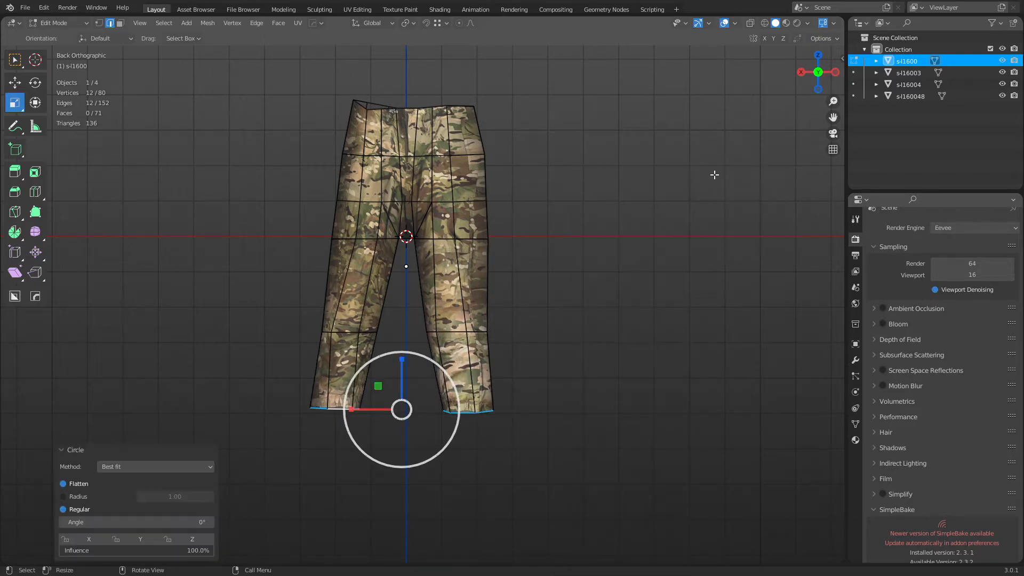
Return the trousers to Object Mode, orbit round to the front and reselect them.
{"action": "left_click", "coordinate": [501, 360]}
{"action": "key", "text": "ctrl+Tab"}
{"action": "left_click", "coordinate": [449, 368]}
{"action": "key", "text": "ctrl+Tab"}
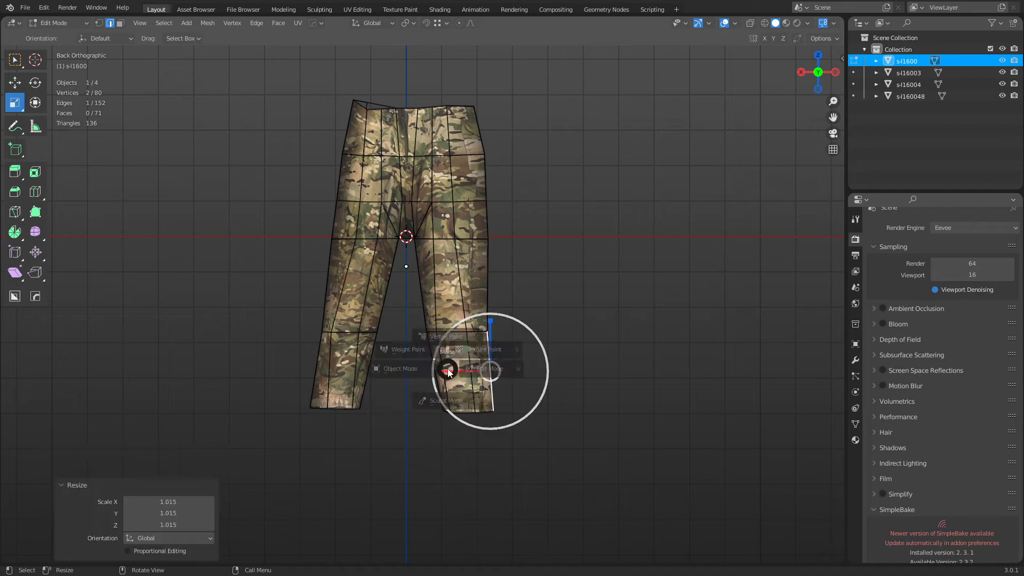
{"action": "left_click", "coordinate": [398, 368]}
{"action": "left_click", "coordinate": [539, 338]}
{"action": "middle_click_drag", "start_coordinate": [369, 377], "coordinate": [631, 383], "text": "alt"}
{"action": "left_click", "coordinate": [493, 387]}
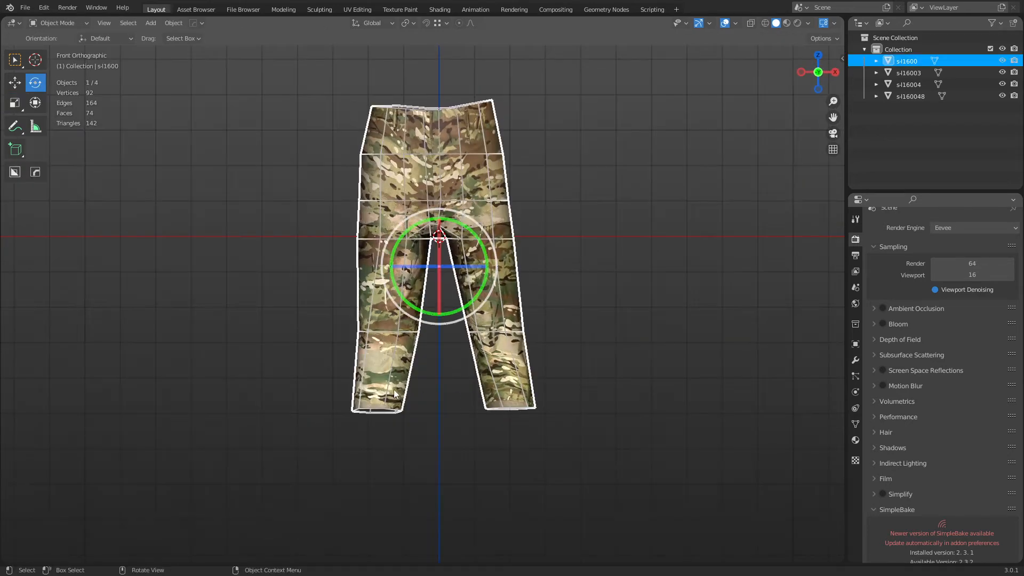
In Edit Mode, flatten both leg hem loops by scaling them to 0 on Z.
{"action": "key", "text": "Tab"}
{"action": "left_click", "coordinate": [367, 410], "text": "alt"}
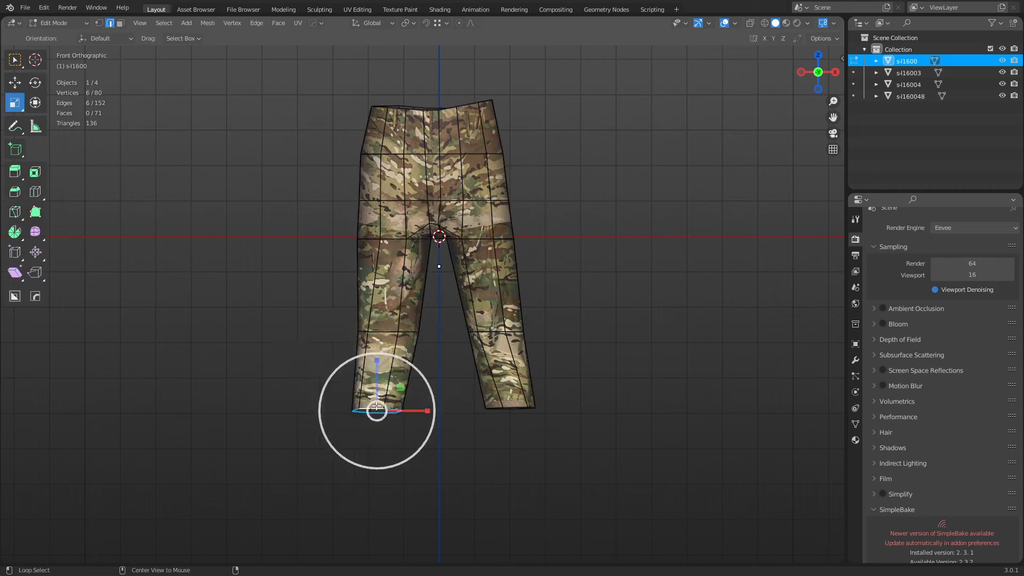
{"action": "left_click", "coordinate": [507, 409], "text": "alt+shift"}
{"action": "key", "text": "s"}
{"action": "key", "text": "z"}
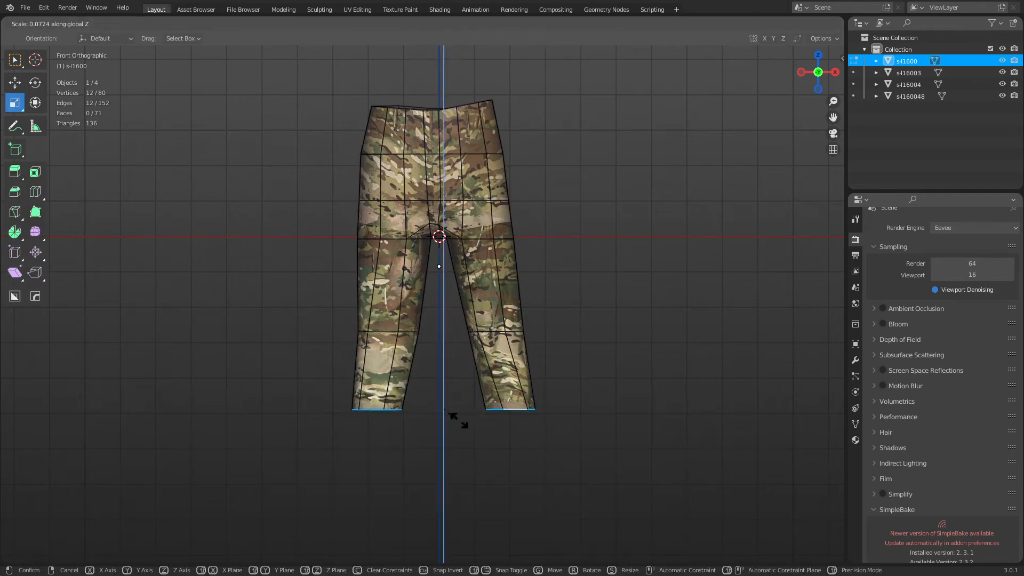
{"action": "right_click", "coordinate": [459, 420]}
{"action": "key", "text": "s"}
{"action": "key", "text": "z"}
{"action": "key", "text": "0"}
{"action": "key", "text": "Return"}
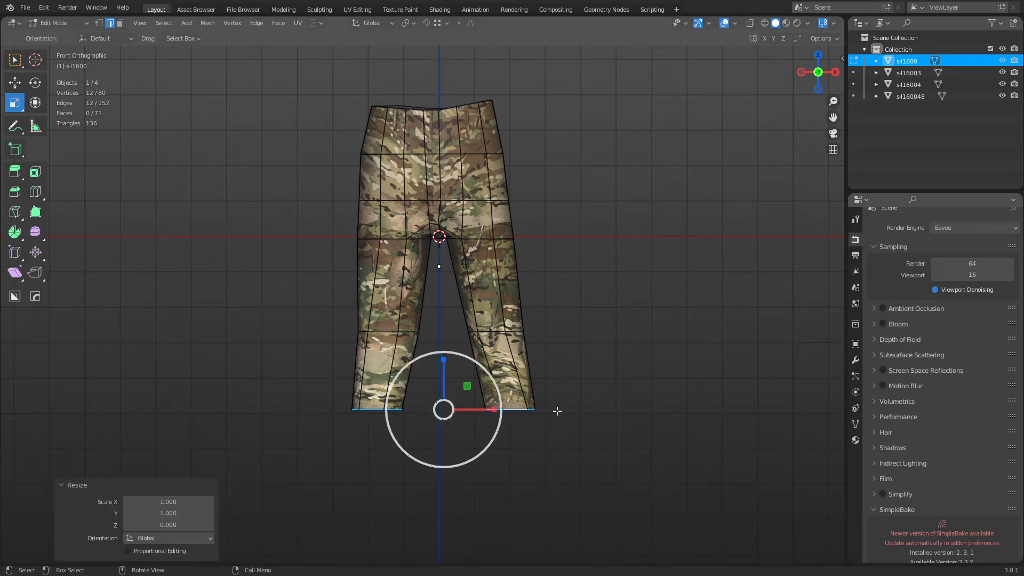
Show Global coordinates in the N panel and nudge the right hem slightly along X.
{"action": "key", "text": "n"}
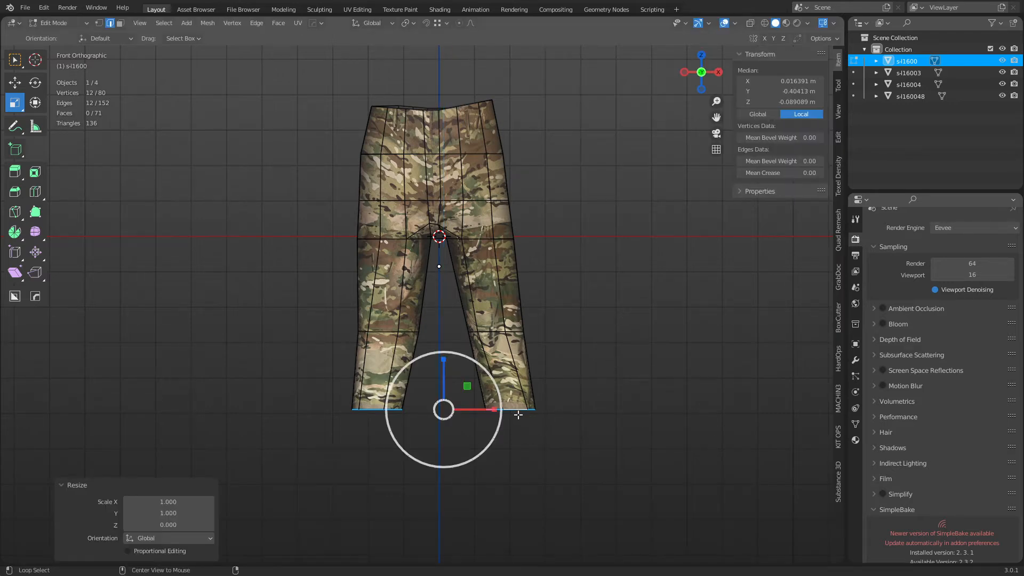
{"action": "left_click", "coordinate": [518, 415], "text": "alt"}
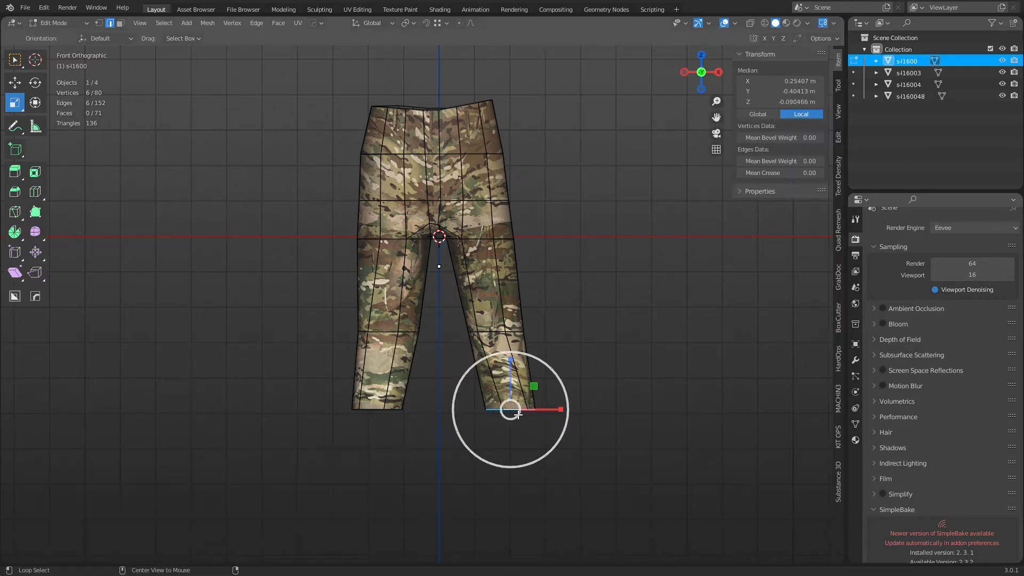
{"action": "left_click", "coordinate": [760, 114]}
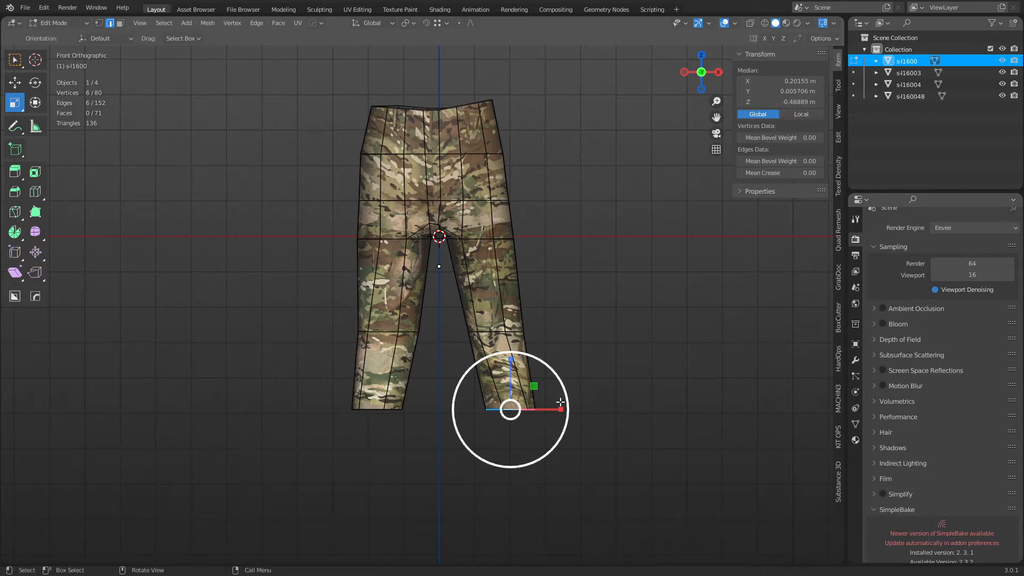
{"action": "key", "text": "g"}
{"action": "mouse_move", "coordinate": [551, 409]}
{"action": "left_mouse_down"}
{"action": "mouse_move", "coordinate": [529, 411]}
{"action": "mouse_move", "coordinate": [542, 411]}
{"action": "left_mouse_up"}
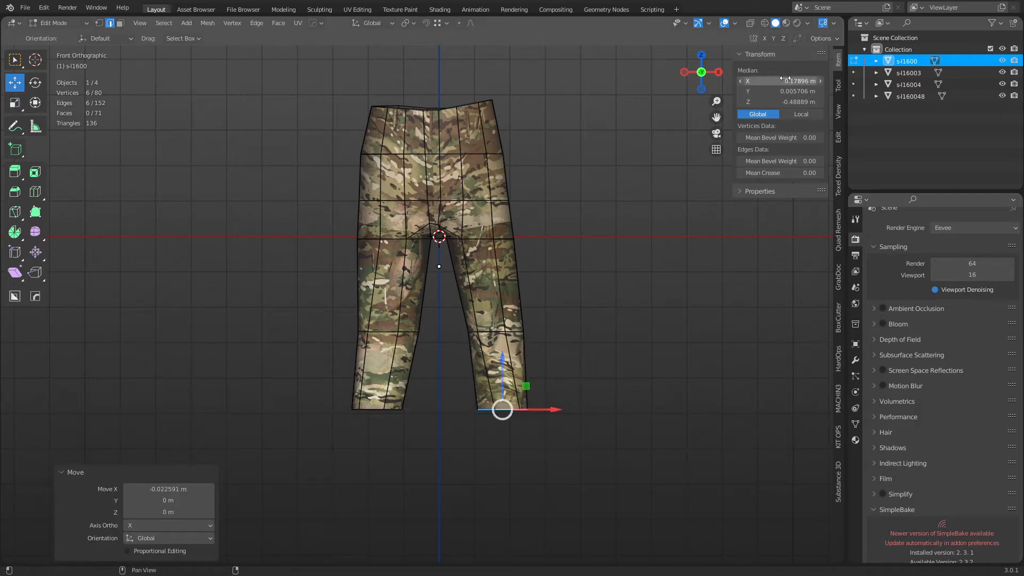
Give the left hem the right hem's X value negated (about ±0.179 m), then return to Object Mode.
{"action": "left_click", "coordinate": [373, 410], "text": "alt"}
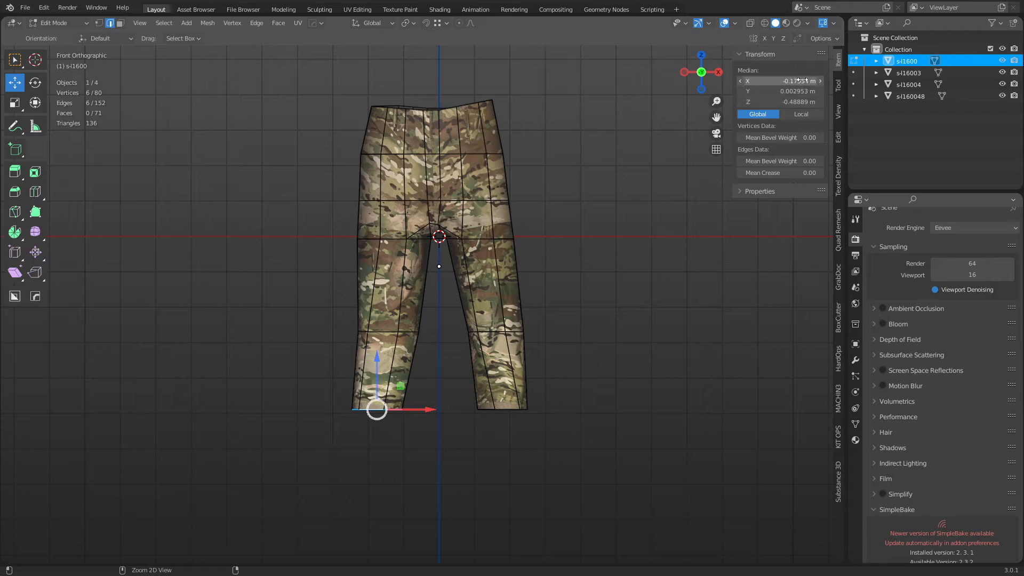
{"action": "key", "text": "ctrl+v"}
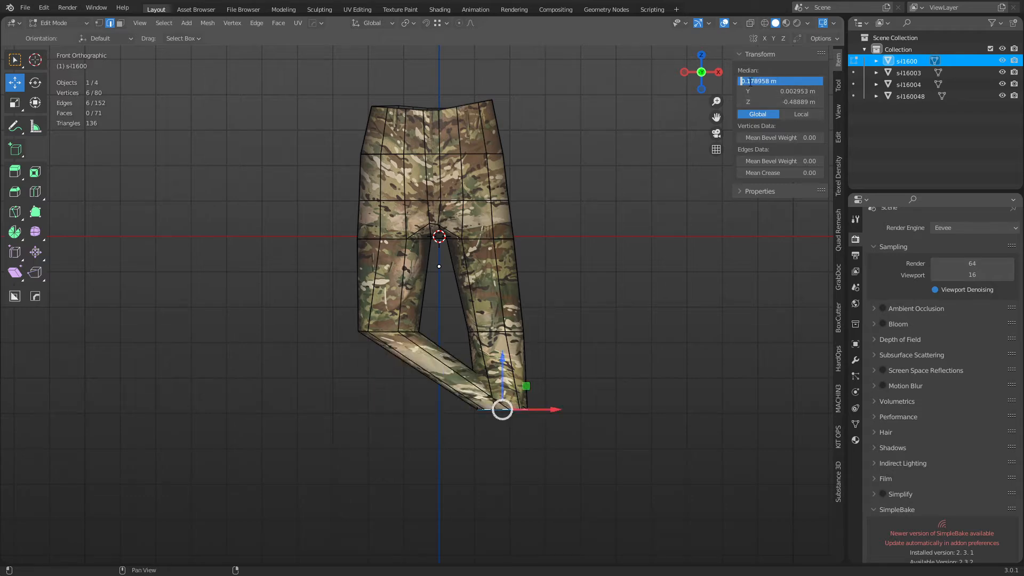
{"action": "type", "text": "-"}
{"action": "key", "text": "Return"}
{"action": "key", "text": "ctrl+Tab"}
{"action": "left_click", "coordinate": [508, 368]}
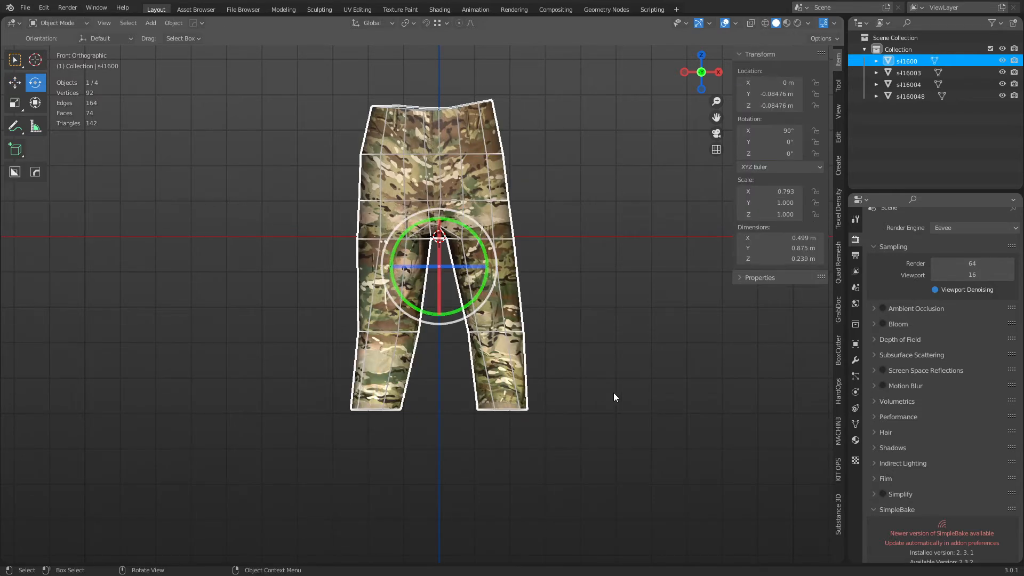
Orbit into a perspective view, select the trousers and enter Edit Mode.
{"action": "left_click", "coordinate": [613, 393]}
{"action": "middle_click_drag", "start_coordinate": [608, 403], "coordinate": [533, 304]}
{"action": "scroll", "coordinate": [539, 312], "scroll_direction": "up", "scroll_amount": 3}
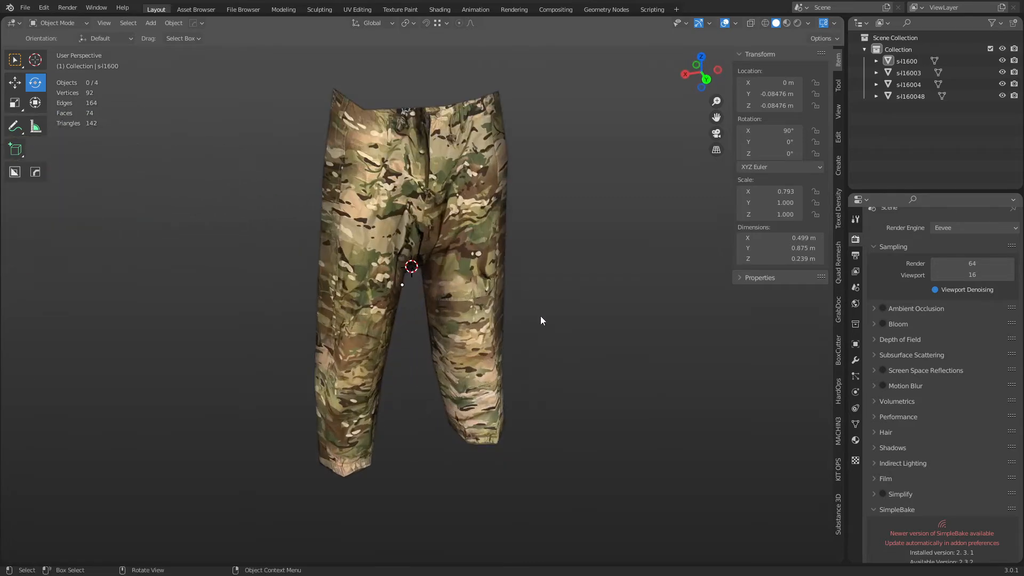
{"action": "left_click", "coordinate": [472, 317]}
{"action": "key", "text": "ctrl+Tab"}
{"action": "left_click", "coordinate": [548, 313]}
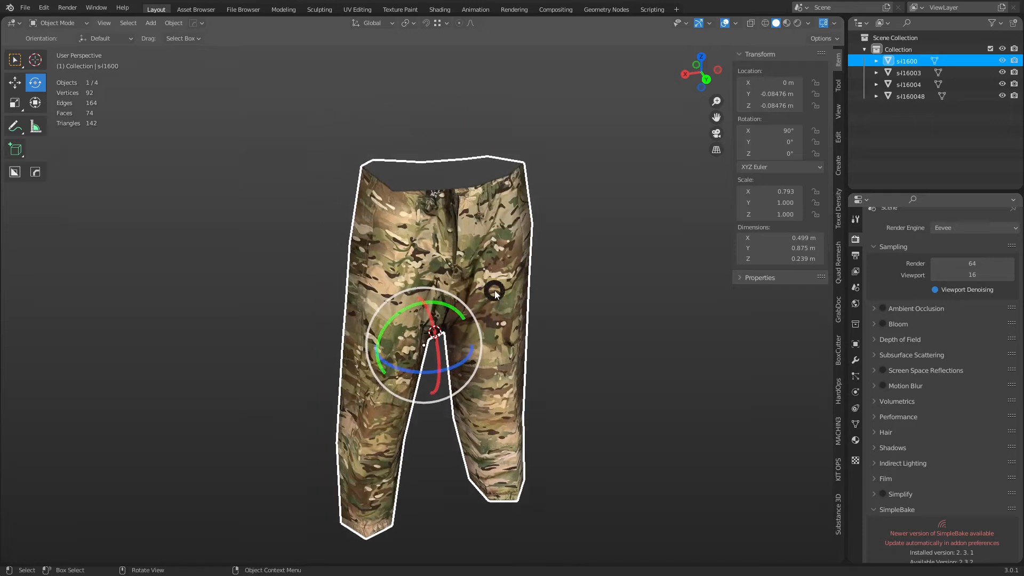
Flatten the waistband's top edge loop by scaling it to 0 on Z, then Tab out.
{"action": "left_click", "coordinate": [448, 185], "text": "alt"}
{"action": "key", "text": "s"}
{"action": "key", "text": "s"}
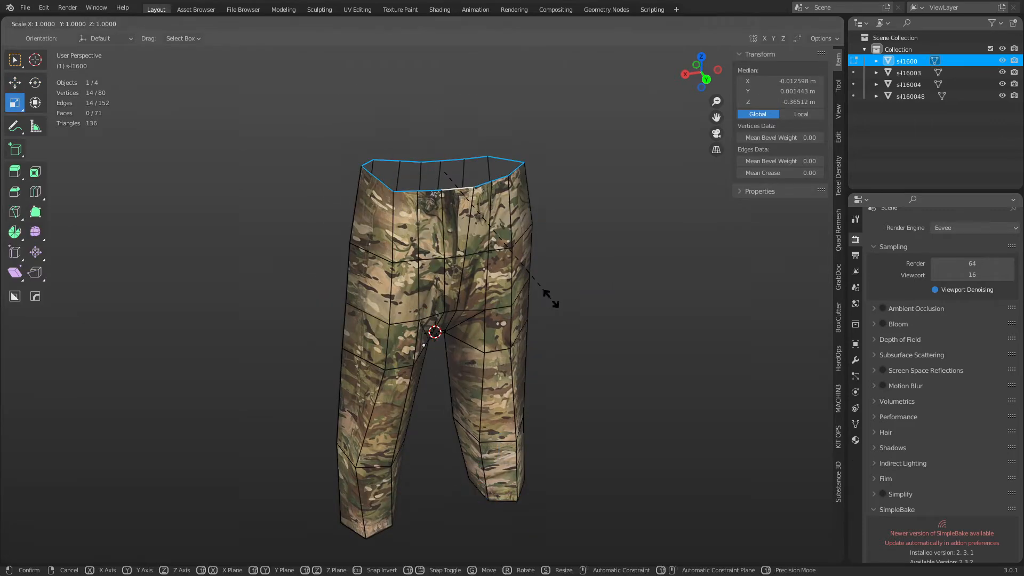
{"action": "key", "text": "z"}
{"action": "key", "text": "0"}
{"action": "key", "text": "Return"}
{"action": "key", "text": "Tab"}
Orbit around the trousers to reveal the reference image planes, then reselect the trousers.
{"action": "scroll", "coordinate": [546, 311], "scroll_direction": "down", "scroll_amount": 8}
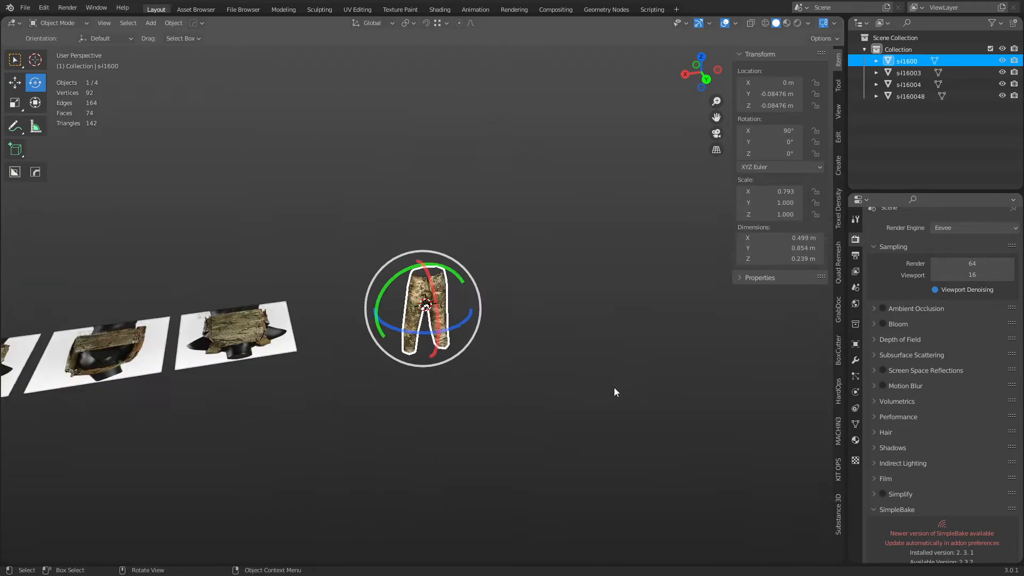
{"action": "middle_click_drag", "start_coordinate": [613, 387], "coordinate": [433, 313]}
{"action": "left_click", "coordinate": [544, 364]}
{"action": "scroll", "coordinate": [537, 353], "scroll_direction": "up", "scroll_amount": 5}
{"action": "middle_click_drag", "start_coordinate": [481, 246], "coordinate": [481, 385]}
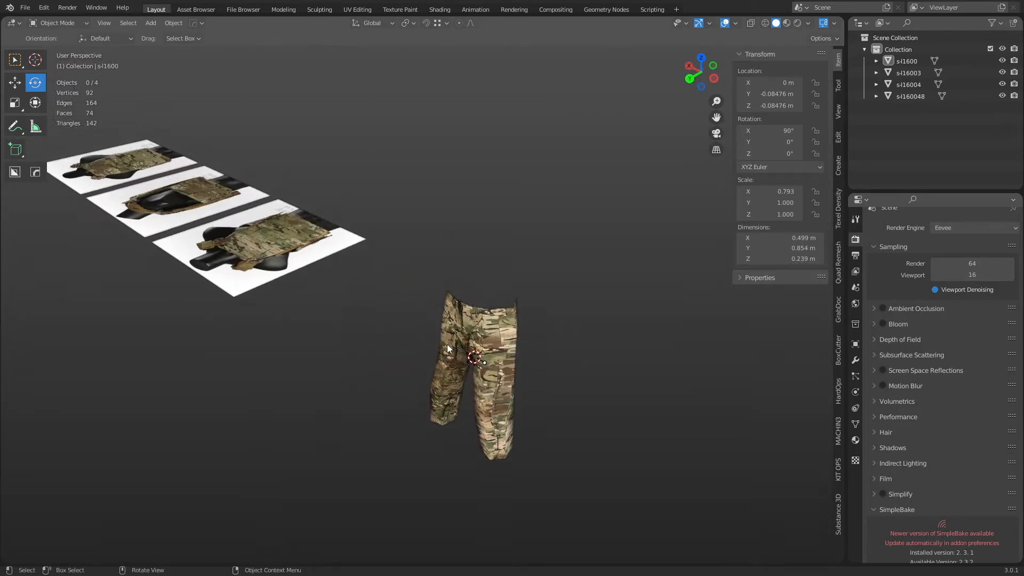
{"action": "middle_click_drag", "start_coordinate": [517, 345], "coordinate": [531, 290]}
{"action": "left_click", "coordinate": [513, 342]}
{"action": "scroll", "coordinate": [517, 286], "scroll_direction": "up", "scroll_amount": 2}
{"action": "key", "text": "ctrl+Tab"}
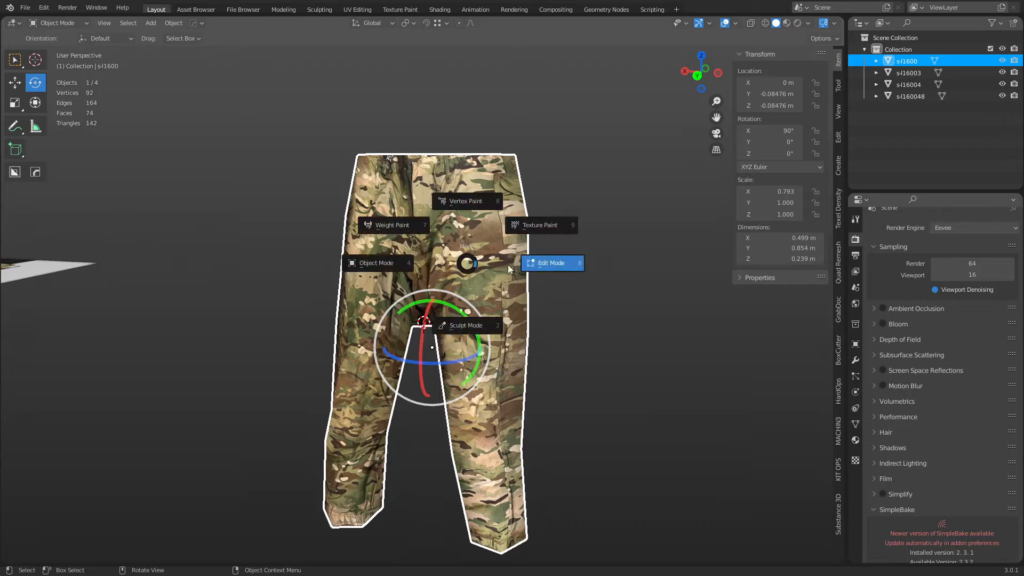
Enter Edit Mode and make s-l1600 the active slot in Material Properties.
{"action": "left_click", "coordinate": [514, 266]}
{"action": "left_click", "coordinate": [856, 440]}
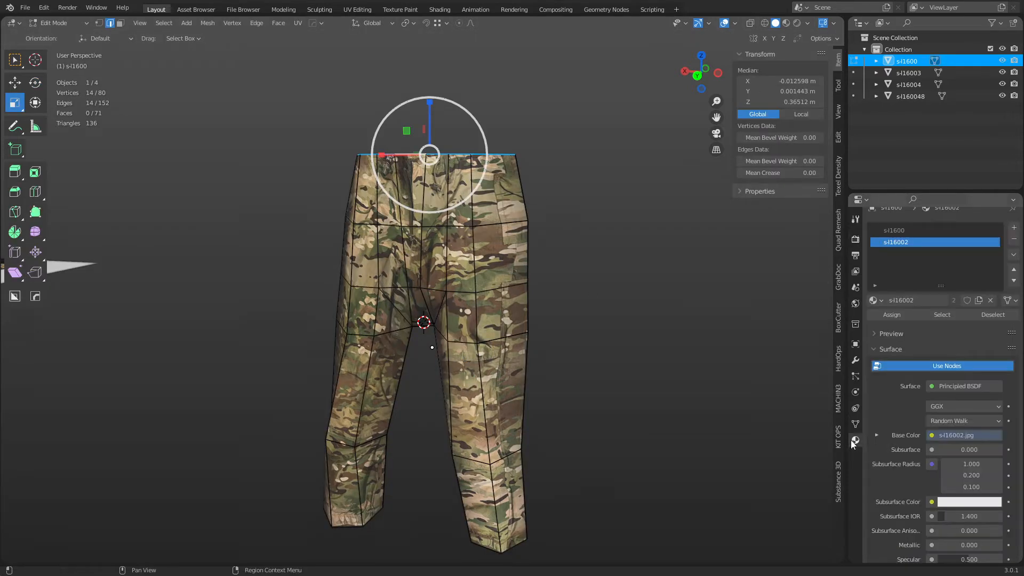
{"action": "left_click", "coordinate": [904, 230]}
{"action": "left_click", "coordinate": [902, 241]}
{"action": "left_click", "coordinate": [903, 231]}
Switch to Object Mode, reselect the trousers and go back into Edit Mode.
{"action": "key", "text": "ctrl+Tab"}
{"action": "left_click", "coordinate": [567, 306]}
{"action": "left_click", "coordinate": [564, 306]}
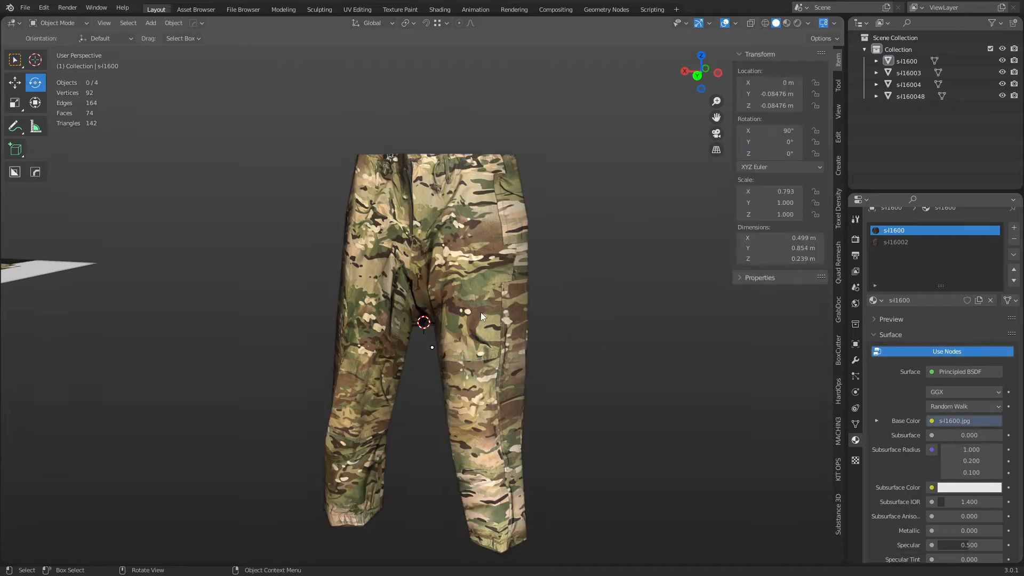
{"action": "left_click", "coordinate": [481, 312]}
{"action": "key", "text": "ctrl+Tab"}
{"action": "left_click", "coordinate": [516, 316]}
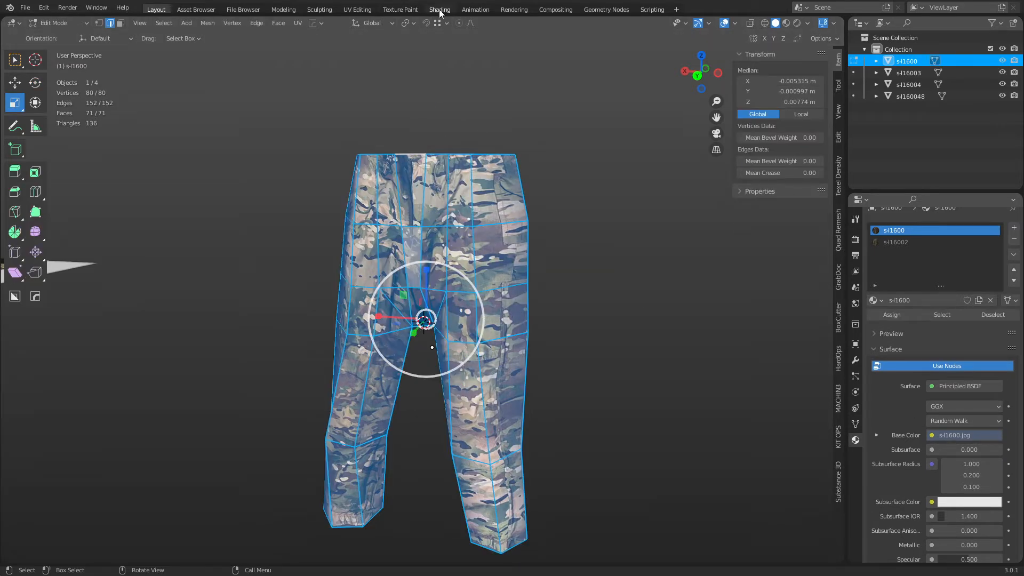
In the UV Editing workspace, select all and add a new active UV map, UVMap.001.
{"action": "left_click", "coordinate": [357, 10]}
{"action": "scroll", "coordinate": [193, 393], "scroll_direction": "down", "scroll_amount": 5}
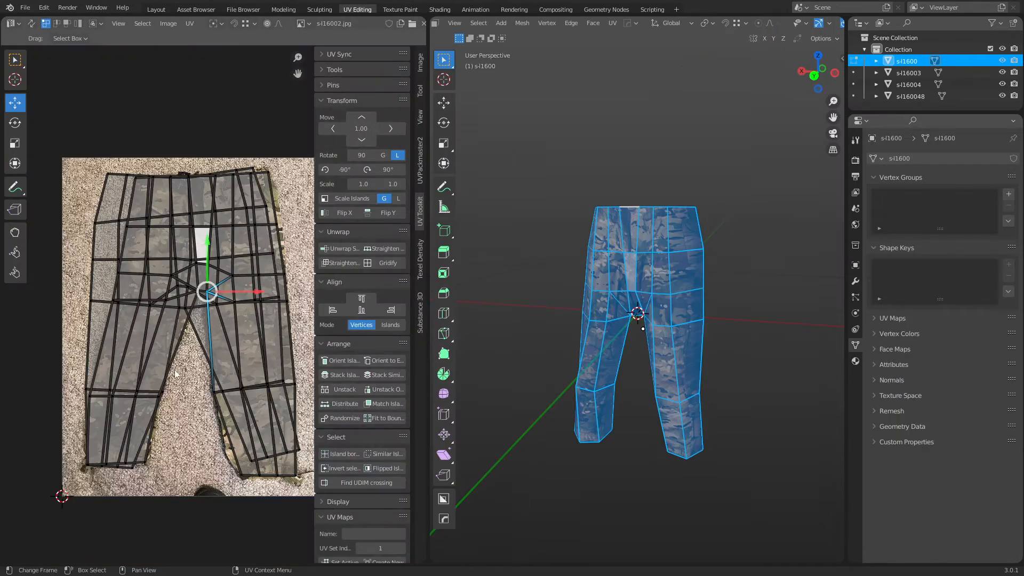
{"action": "key", "text": "a"}
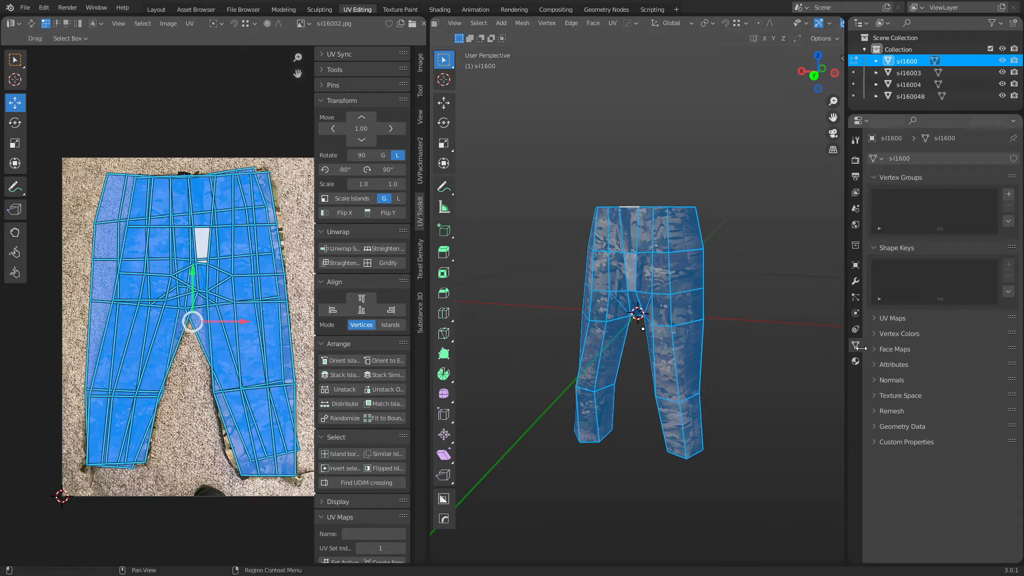
{"action": "left_click", "coordinate": [906, 320]}
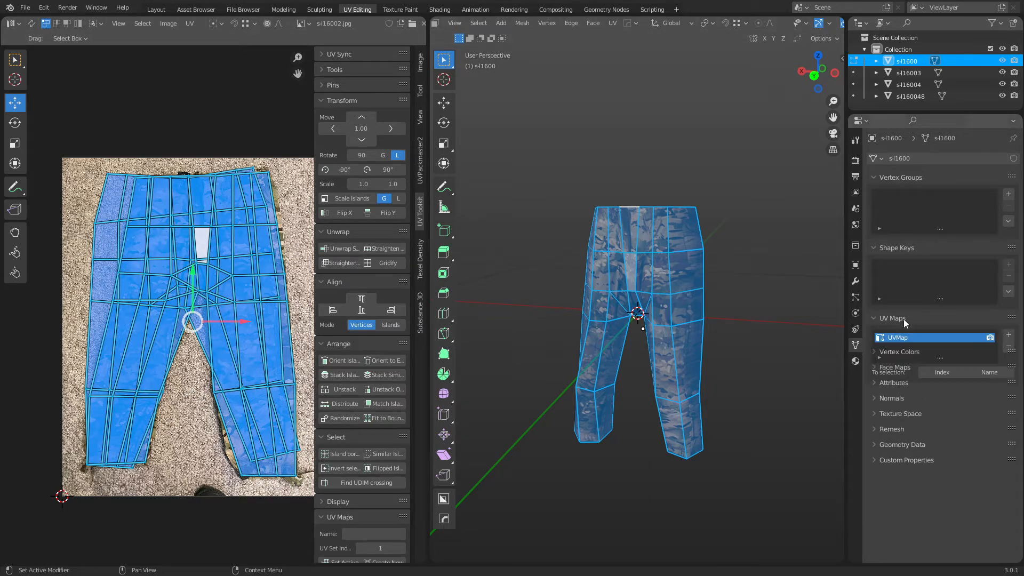
{"action": "left_click", "coordinate": [1008, 336]}
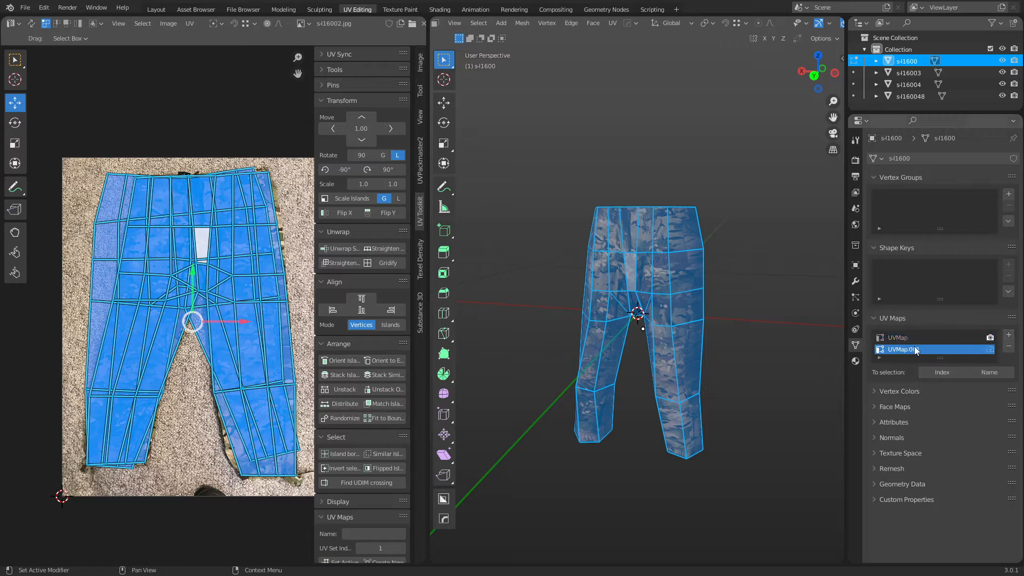
{"action": "left_click", "coordinate": [904, 342]}
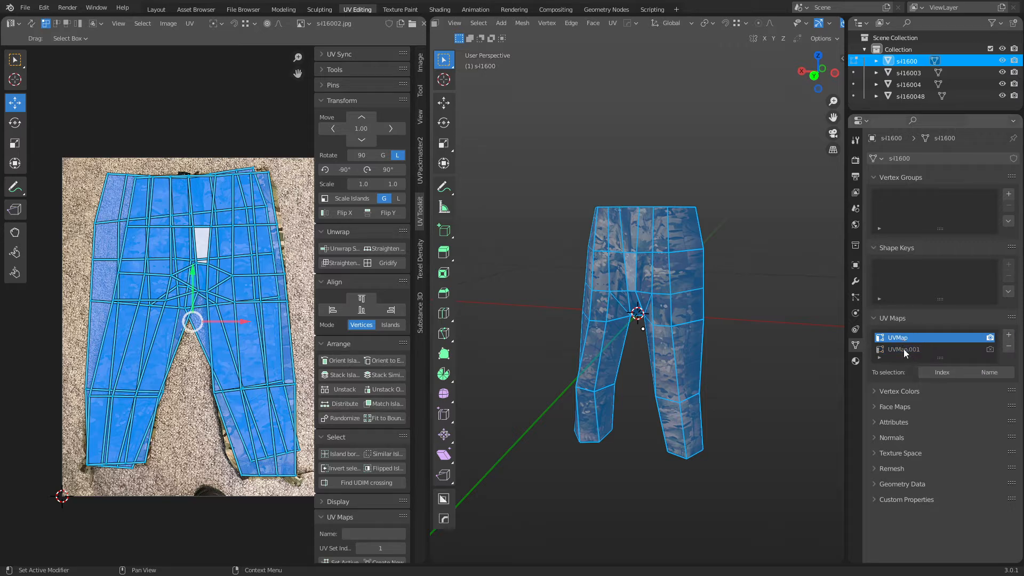
{"action": "left_click", "coordinate": [906, 350]}
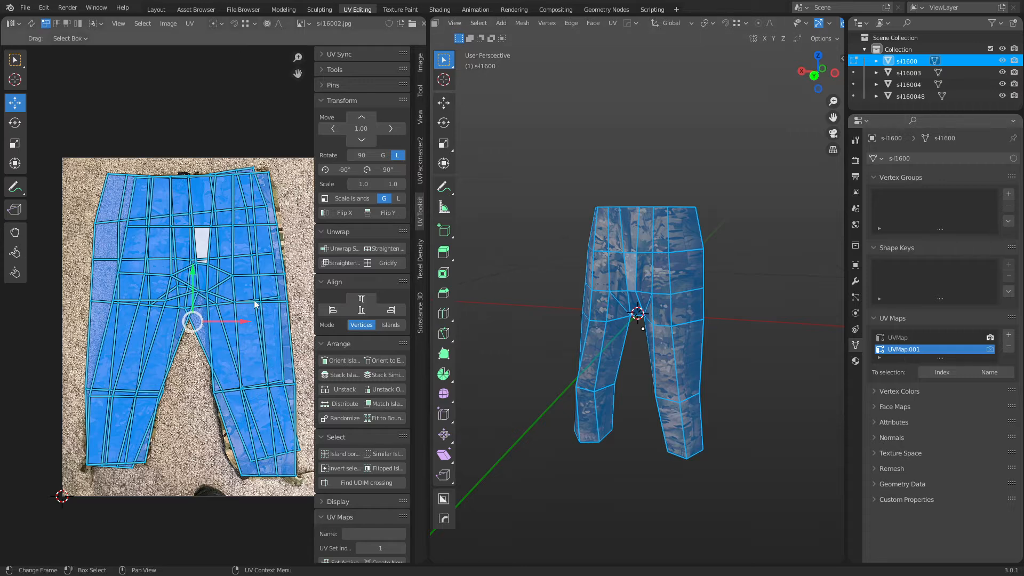
Pack the UV islands into the image, then return to Object Mode.
{"action": "left_click", "coordinate": [189, 23]}
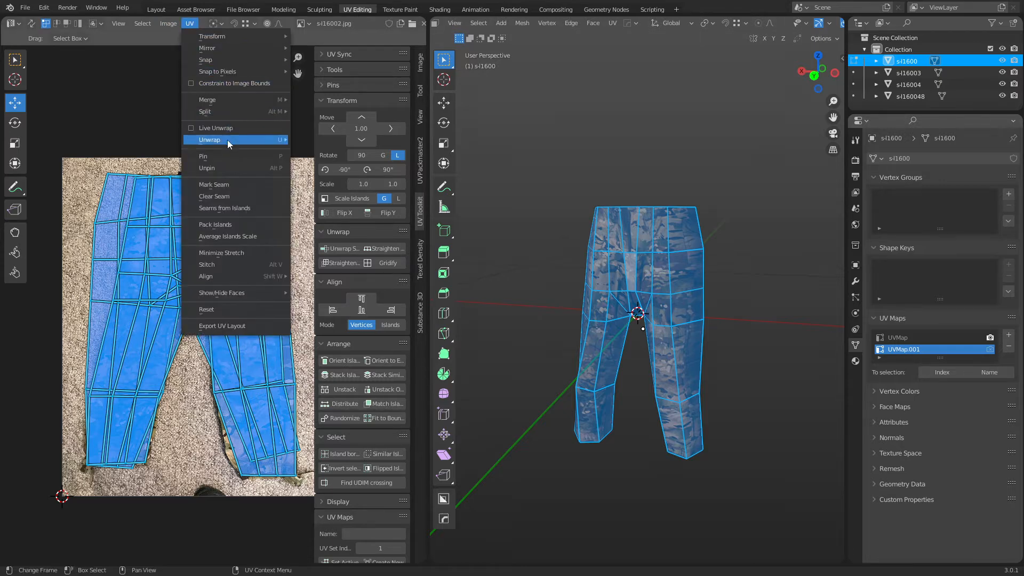
{"action": "left_click", "coordinate": [244, 225]}
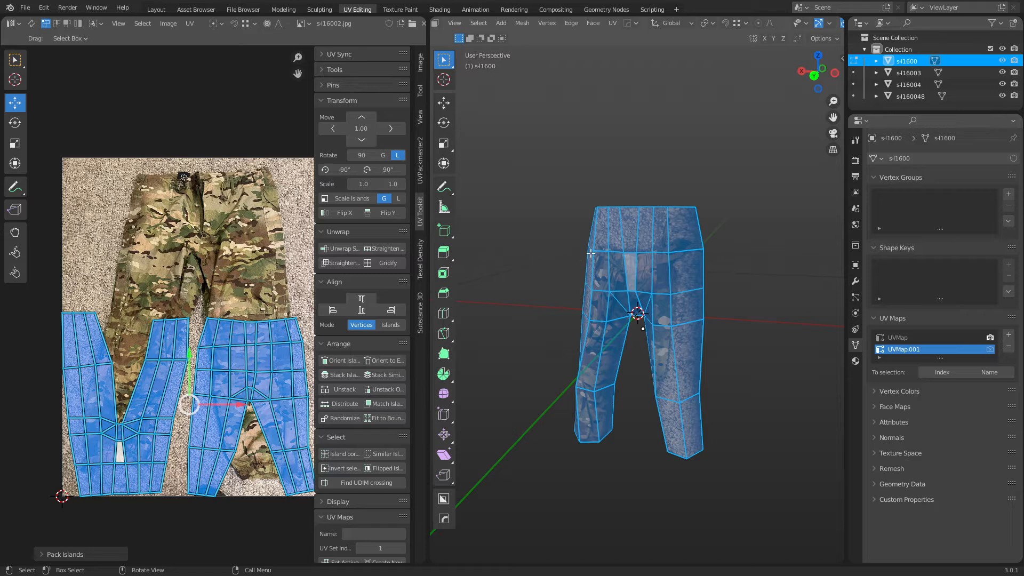
{"action": "key", "text": "ctrl+Tab"}
{"action": "left_click", "coordinate": [546, 251]}
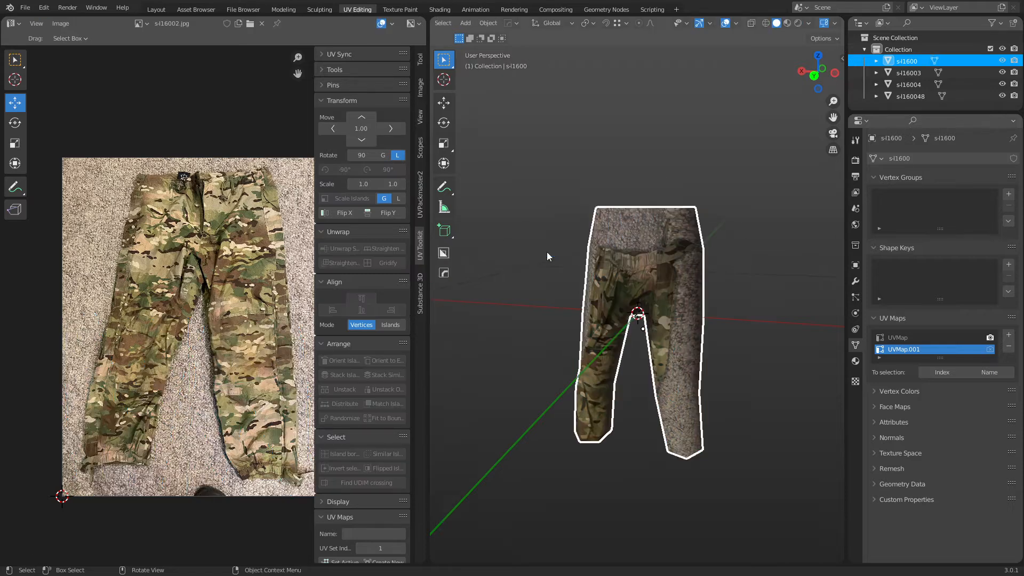
Compare UVMap and UVMap.001 on the pants, leaving the original UVMap active.
{"action": "left_click", "coordinate": [513, 275]}
{"action": "mouse_move", "coordinate": [628, 288]}
{"action": "middle_mouse_down", "text": "shift"}
{"action": "mouse_move", "coordinate": [600, 298]}
{"action": "mouse_move", "coordinate": [630, 303]}
{"action": "middle_mouse_up", "text": "shift"}
{"action": "scroll", "coordinate": [631, 303], "scroll_direction": "up", "scroll_amount": 2}
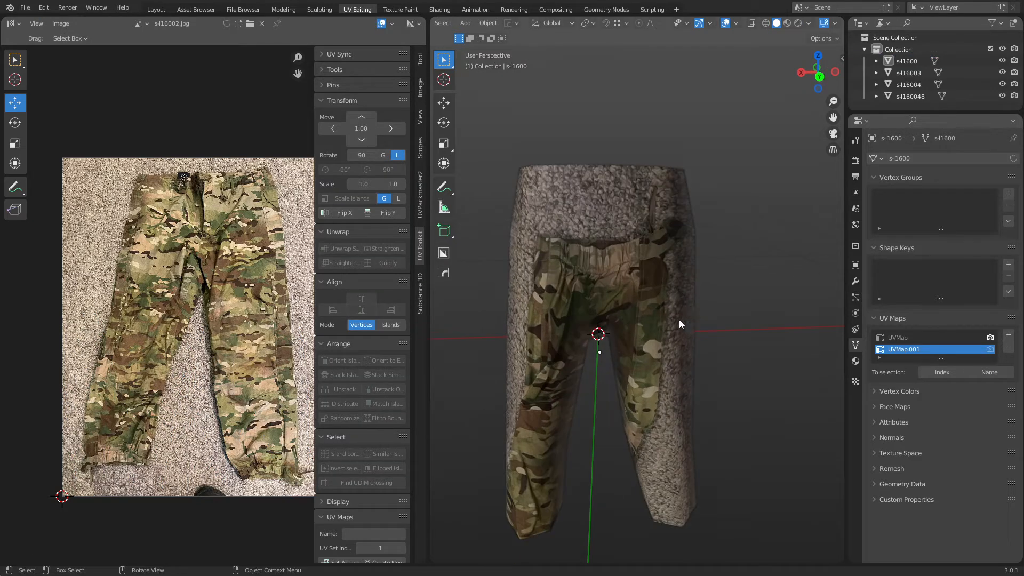
{"action": "left_click", "coordinate": [909, 338]}
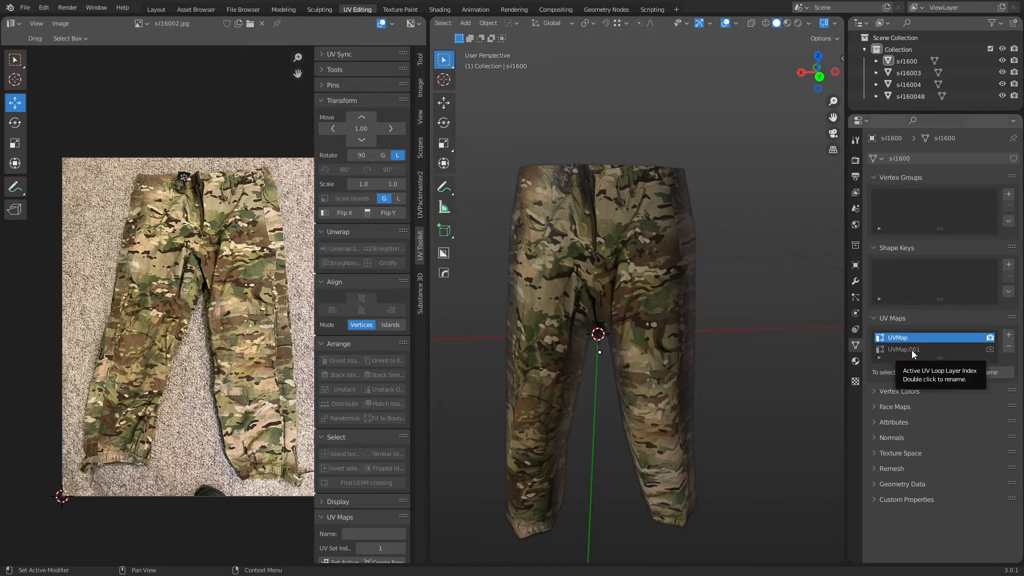
{"action": "left_click", "coordinate": [911, 350]}
{"action": "left_click", "coordinate": [910, 337]}
Select the pants, switch to the Layout workspace and orbit to a three-quarter view.
{"action": "left_click", "coordinate": [699, 272]}
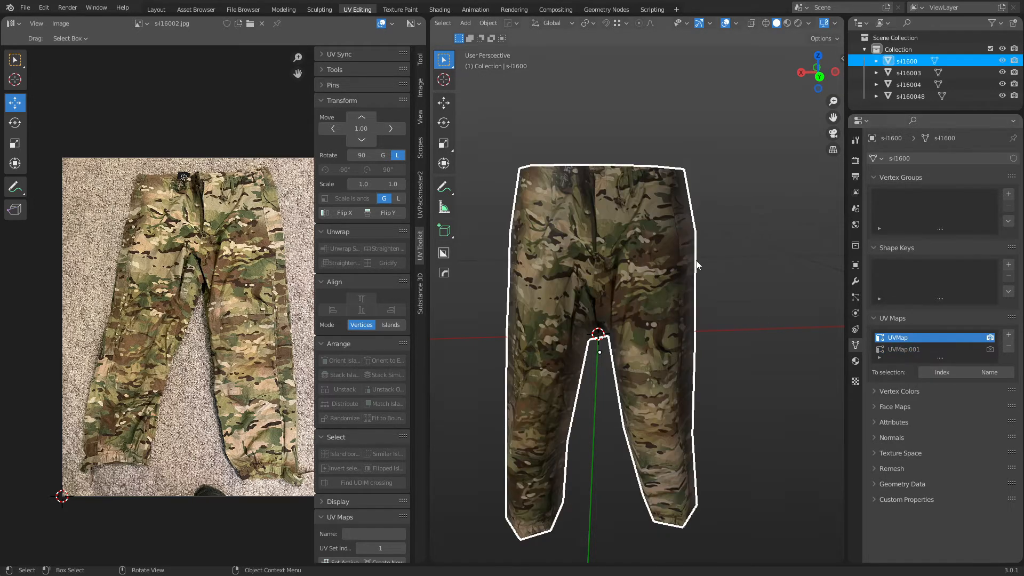
{"action": "middle_click_drag", "start_coordinate": [473, 257], "coordinate": [503, 263]}
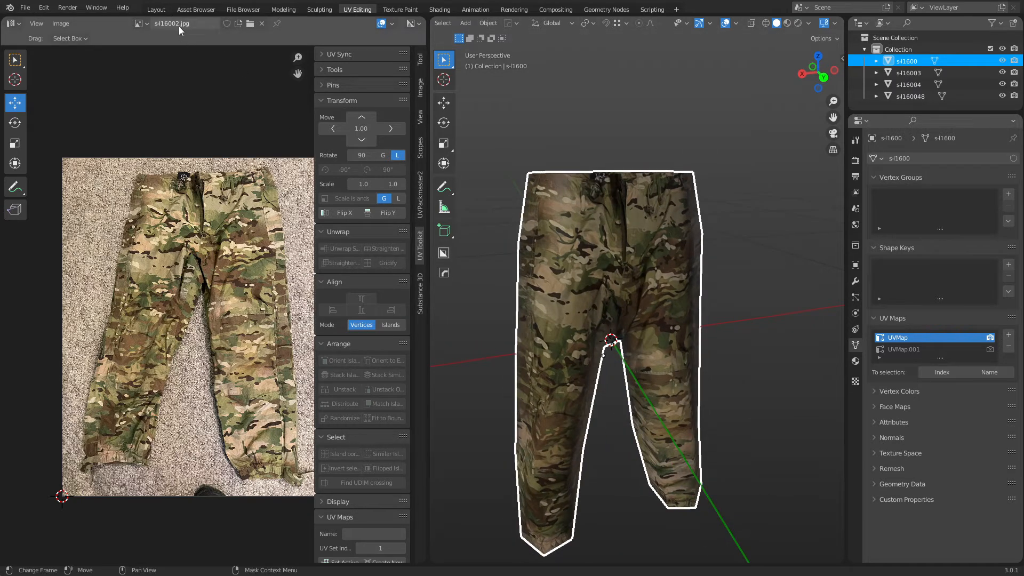
{"action": "left_click", "coordinate": [156, 9]}
{"action": "left_click", "coordinate": [653, 323]}
{"action": "middle_click_drag", "start_coordinate": [551, 380], "coordinate": [578, 284]}
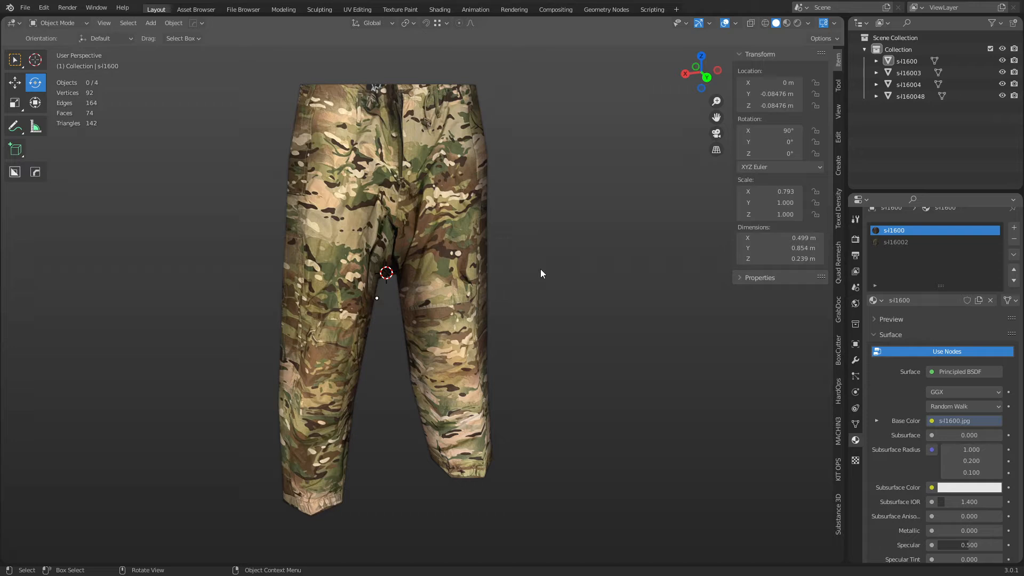
Open the Render properties and scroll down to the SimpleBake panel set to PBR Bake.
{"action": "left_click", "coordinate": [855, 241]}
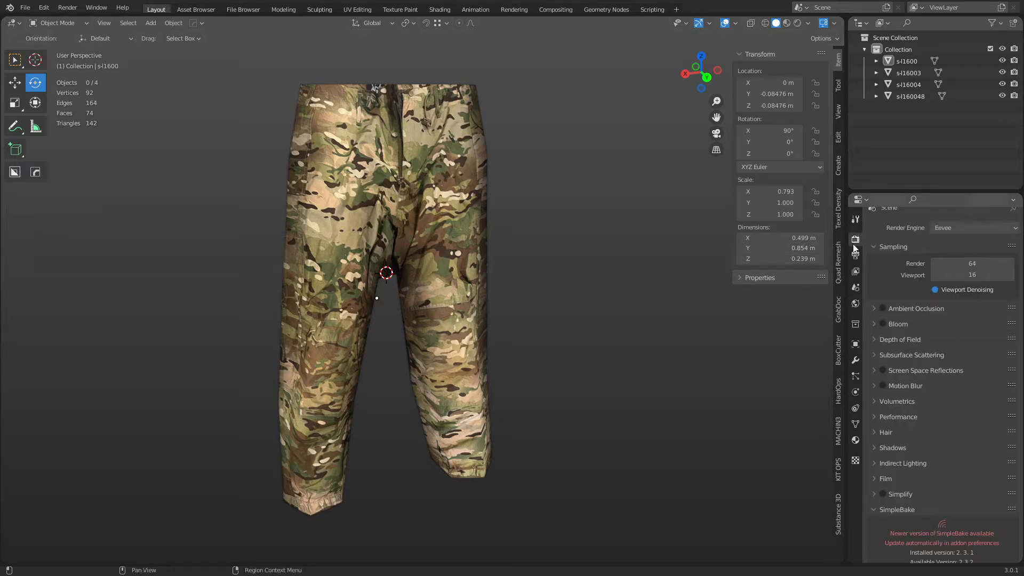
{"action": "scroll", "coordinate": [891, 386], "scroll_direction": "down", "scroll_amount": 7}
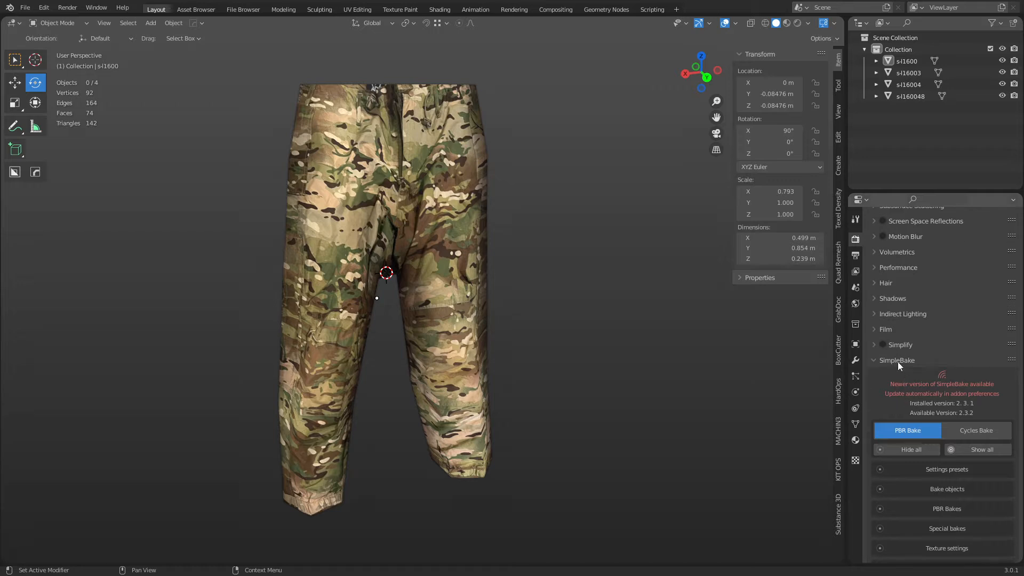
{"action": "scroll", "coordinate": [901, 365], "scroll_direction": "down", "scroll_amount": 3}
{"action": "scroll", "coordinate": [928, 364], "scroll_direction": "down", "scroll_amount": 2}
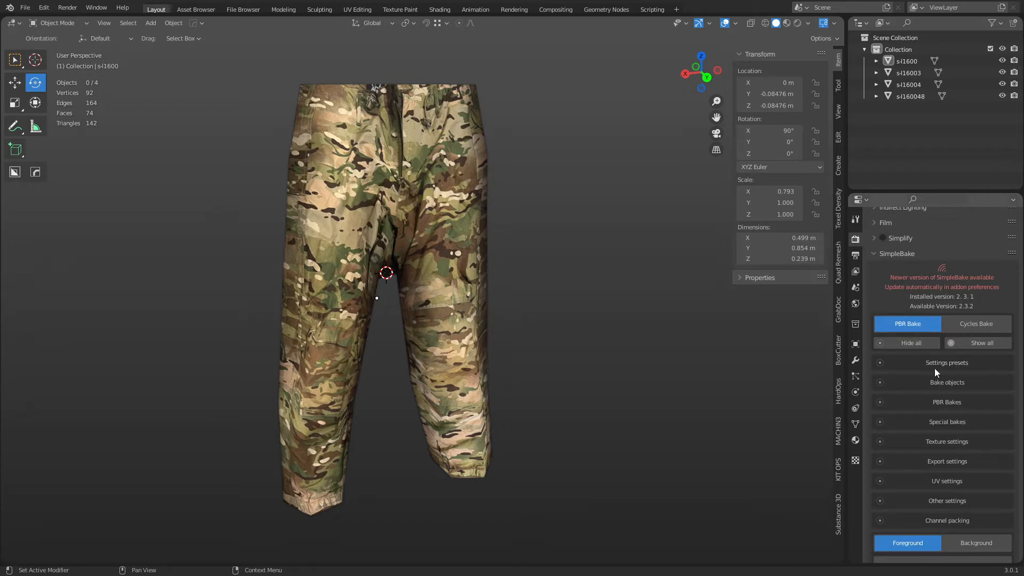
{"action": "left_click", "coordinate": [426, 305]}
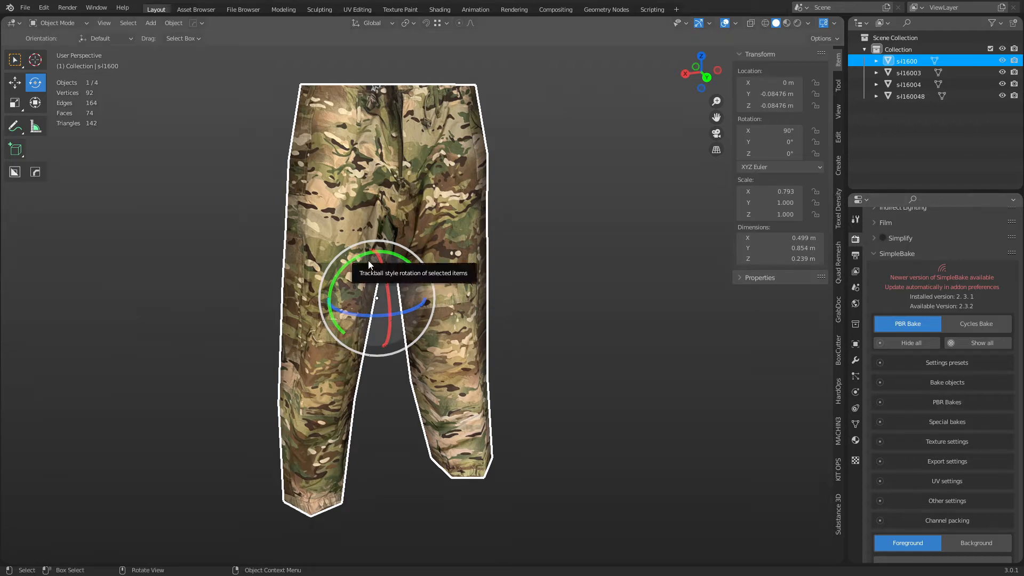
Expand and collapse the Bake objects section, then view the pants from the back.
{"action": "left_click", "coordinate": [912, 383]}
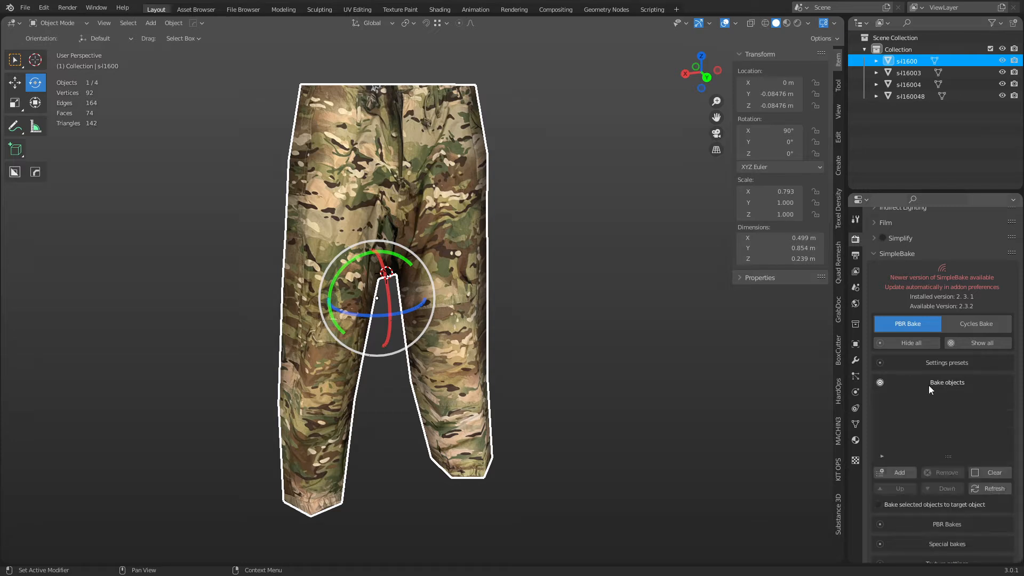
{"action": "left_click", "coordinate": [930, 385]}
{"action": "left_click", "coordinate": [638, 347]}
{"action": "middle_click_drag", "start_coordinate": [652, 339], "coordinate": [630, 341], "text": "shift"}
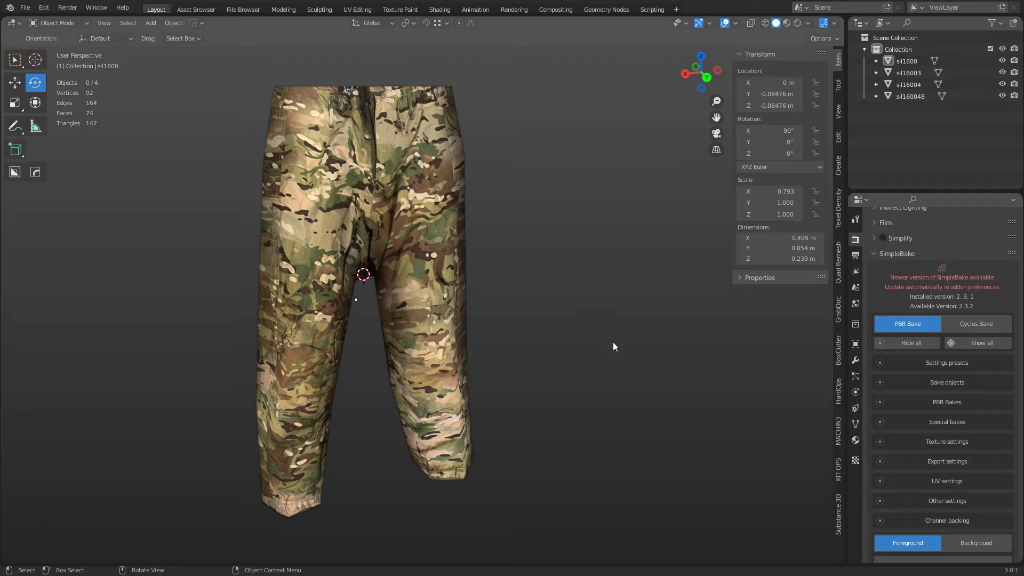
{"action": "key", "text": "ctrl+KP_1"}
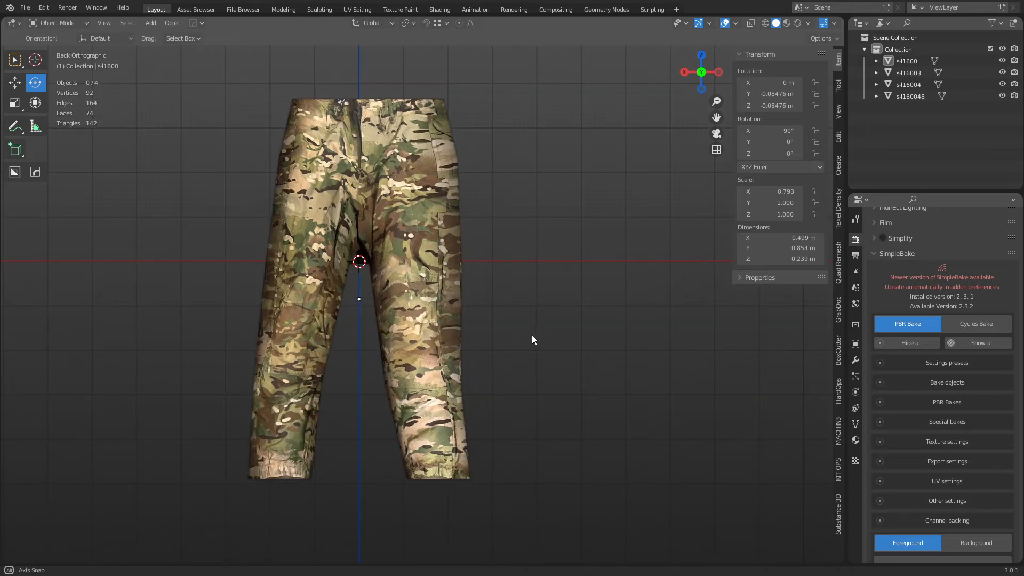
{"action": "left_click", "coordinate": [448, 288]}
{"action": "middle_click_drag", "start_coordinate": [449, 290], "coordinate": [526, 260]}
{"action": "left_click", "coordinate": [525, 229]}
{"action": "middle_click_drag", "start_coordinate": [374, 306], "coordinate": [421, 313]}
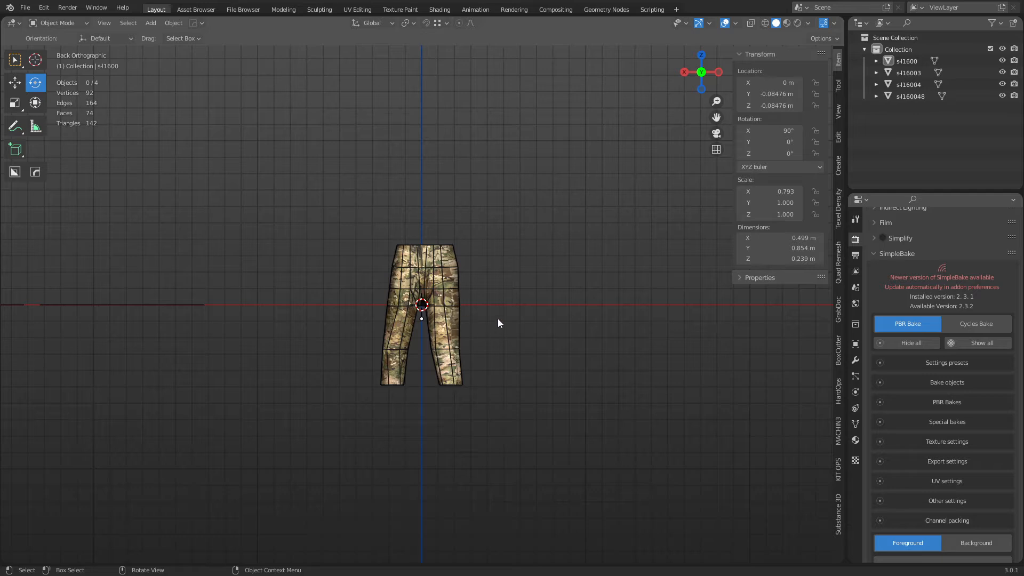
{"action": "middle_click_drag", "start_coordinate": [499, 319], "coordinate": [549, 338]}
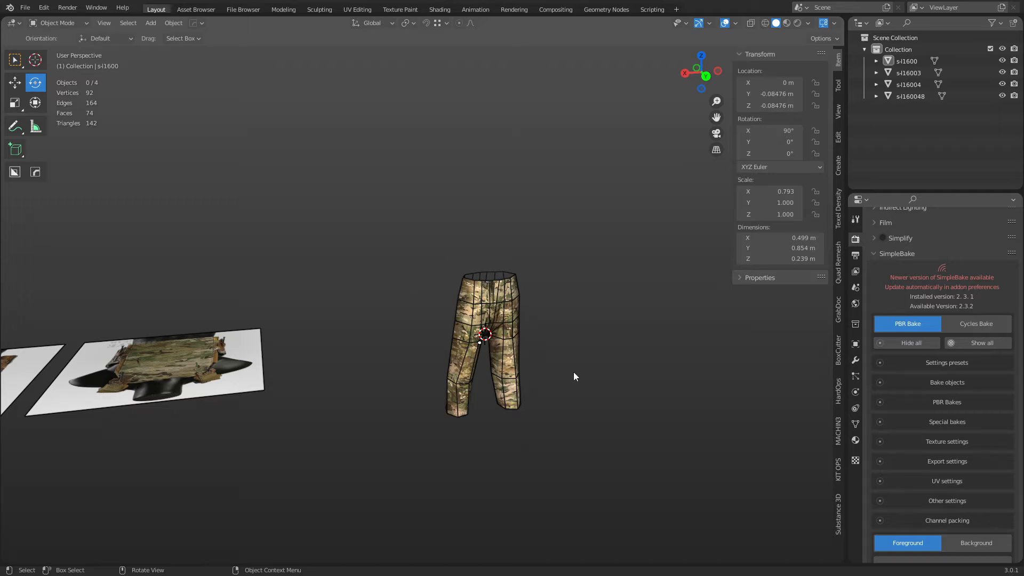
Select the first vest reference image, frame it with View Selected and orbit to face it.
{"action": "middle_click_drag", "start_coordinate": [574, 373], "coordinate": [475, 378]}
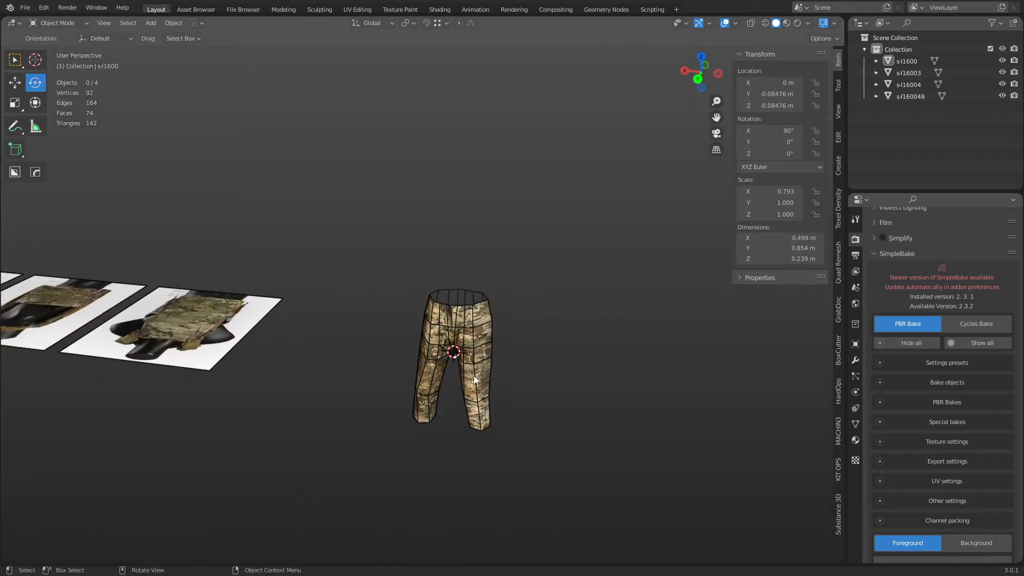
{"action": "middle_click_drag", "start_coordinate": [351, 351], "coordinate": [273, 396]}
{"action": "left_click", "coordinate": [462, 276]}
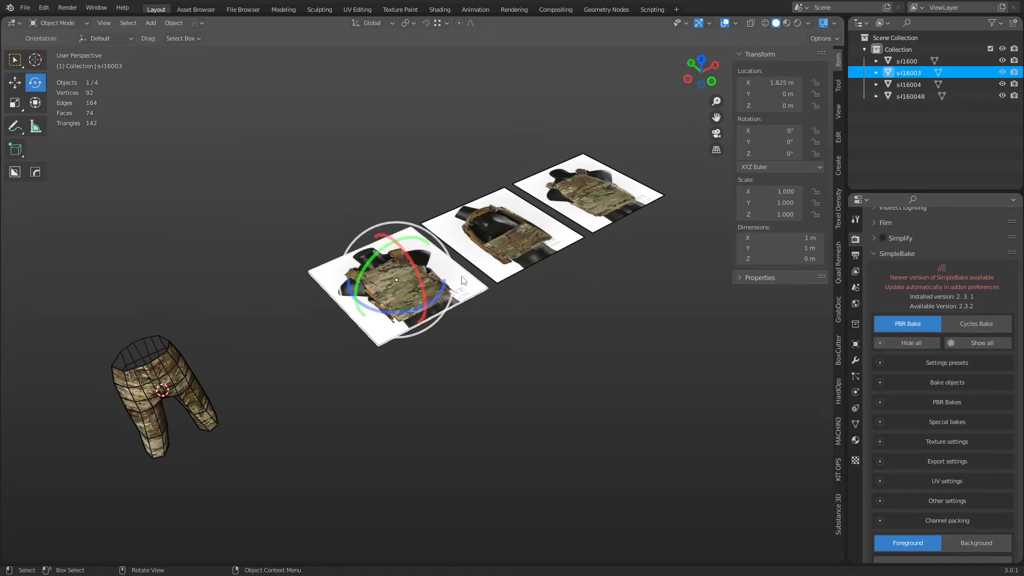
{"action": "key", "text": "grave"}
{"action": "left_click", "coordinate": [541, 319]}
{"action": "left_click", "coordinate": [620, 410]}
{"action": "middle_click_drag", "start_coordinate": [620, 411], "coordinate": [483, 382]}
Pan and orbit across the second and third vest reference images, then back to the first.
{"action": "scroll", "coordinate": [483, 383], "scroll_direction": "up", "scroll_amount": 1}
{"action": "middle_click_drag", "start_coordinate": [629, 272], "coordinate": [429, 361], "text": "shift"}
{"action": "scroll", "coordinate": [430, 364], "scroll_direction": "down", "scroll_amount": 2}
{"action": "middle_click_drag", "start_coordinate": [426, 325], "coordinate": [292, 380], "text": "shift"}
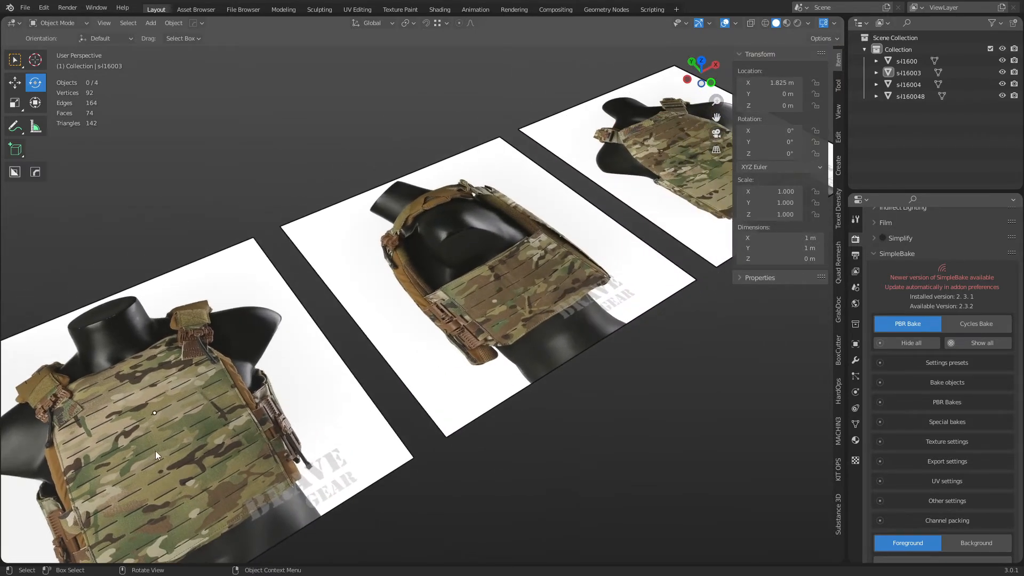
{"action": "middle_click_drag", "start_coordinate": [578, 256], "coordinate": [456, 339], "text": "shift"}
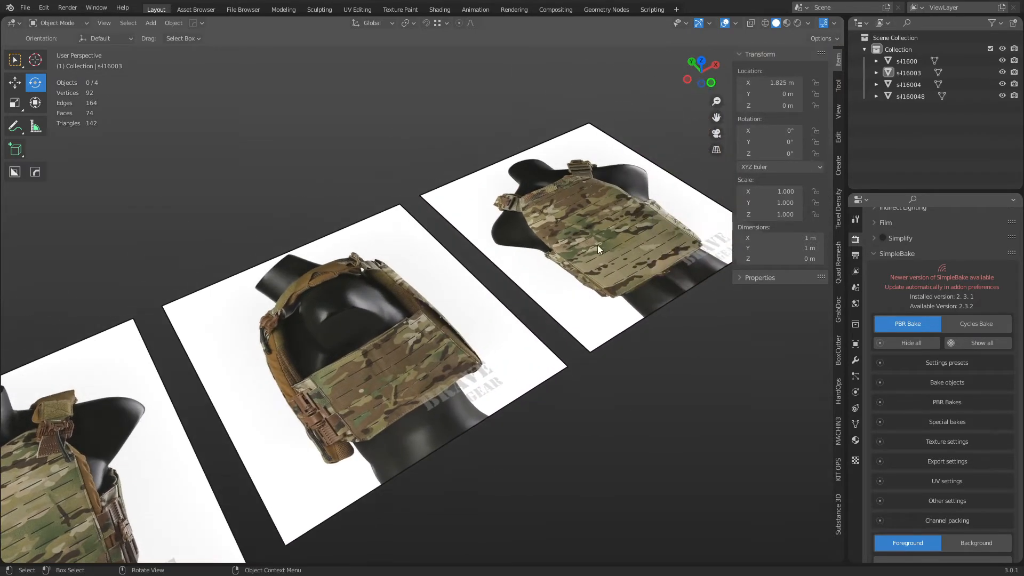
{"action": "middle_click_drag", "start_coordinate": [266, 399], "coordinate": [456, 289], "text": "shift"}
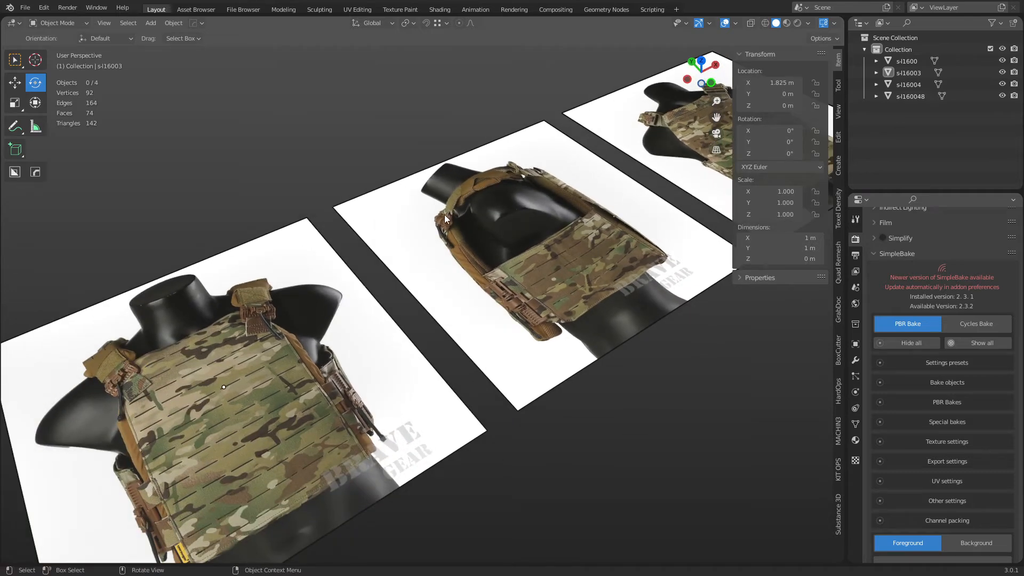
{"action": "middle_click_drag", "start_coordinate": [450, 211], "coordinate": [541, 324]}
Zoom and move across the vest images, then switch to Top view.
{"action": "scroll", "coordinate": [479, 369], "scroll_direction": "up", "scroll_amount": 1}
{"action": "scroll", "coordinate": [483, 368], "scroll_direction": "down", "scroll_amount": 1}
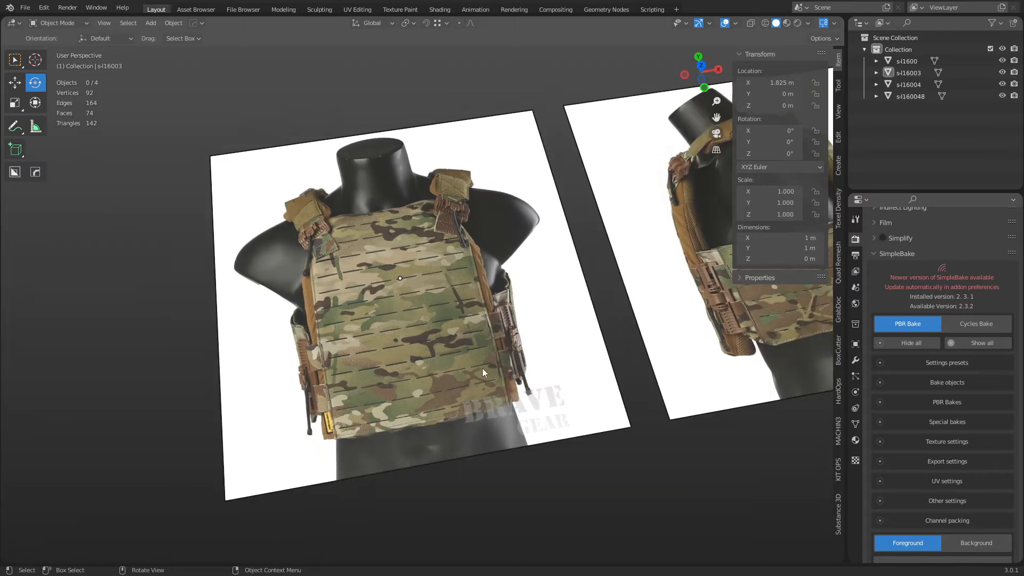
{"action": "scroll", "coordinate": [480, 367], "scroll_direction": "up", "scroll_amount": 1}
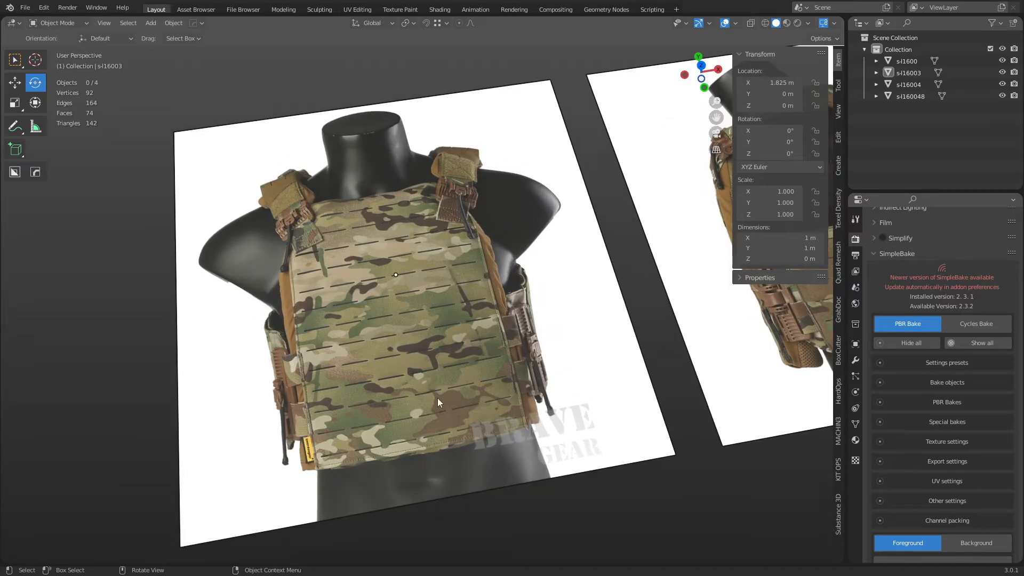
{"action": "middle_click_drag", "start_coordinate": [438, 399], "coordinate": [554, 350], "text": "shift"}
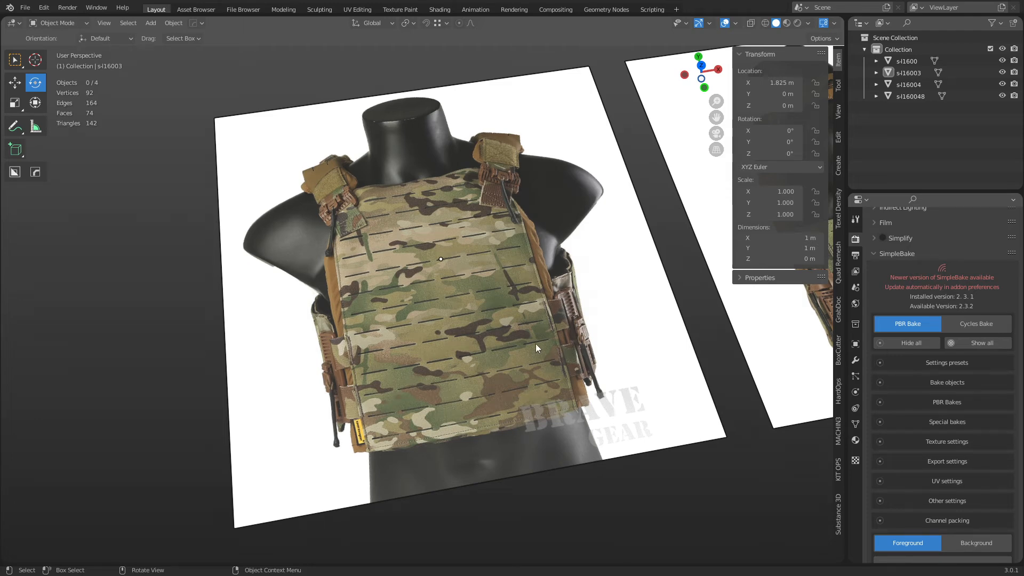
{"action": "key", "text": "KP_7"}
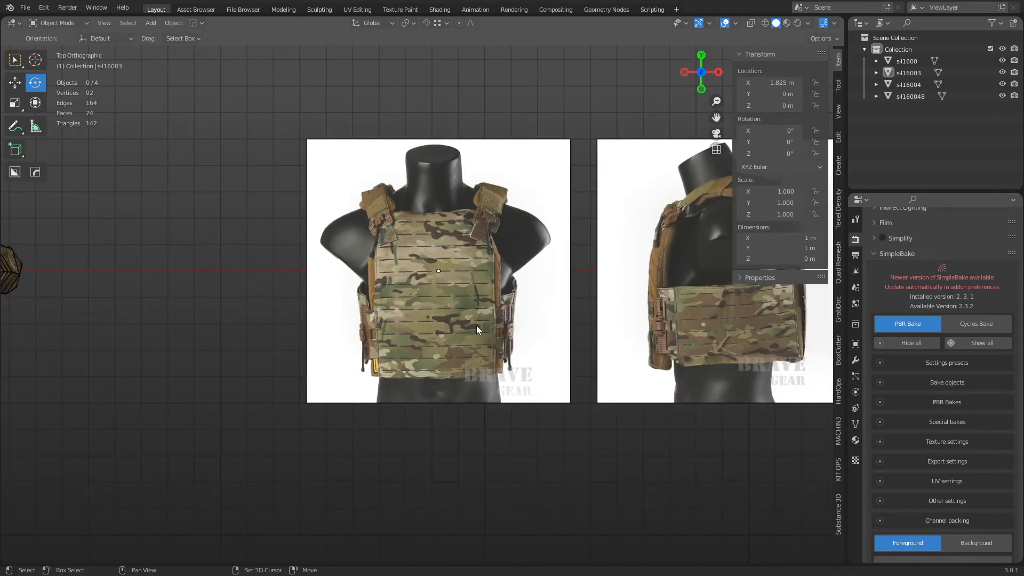
Add a plane mesh to the scene, then delete it again.
{"action": "scroll", "coordinate": [479, 360], "scroll_direction": "up", "scroll_amount": 4}
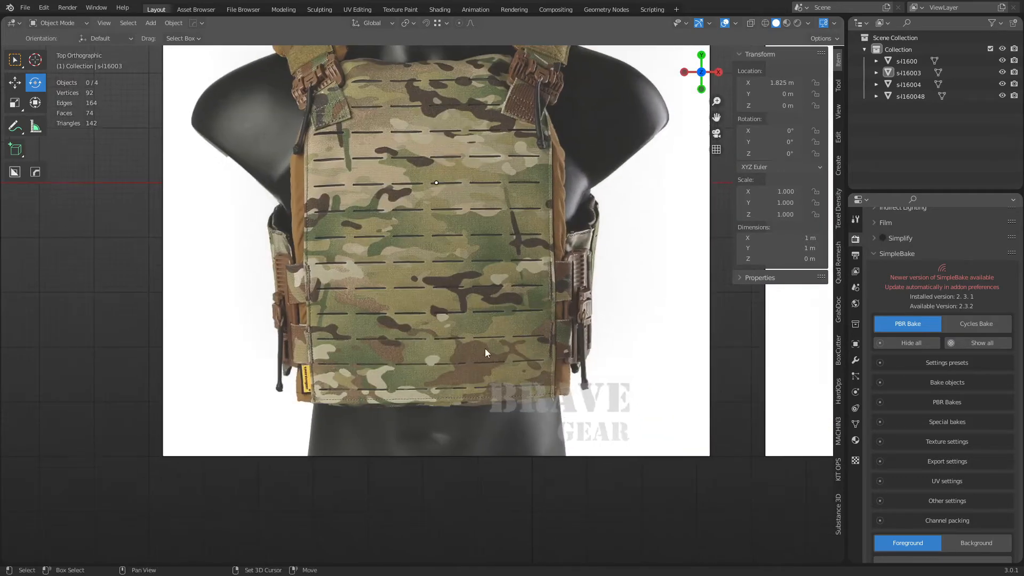
{"action": "middle_click_drag", "start_coordinate": [485, 348], "coordinate": [474, 385], "text": "shift"}
{"action": "key", "text": "shift+a"}
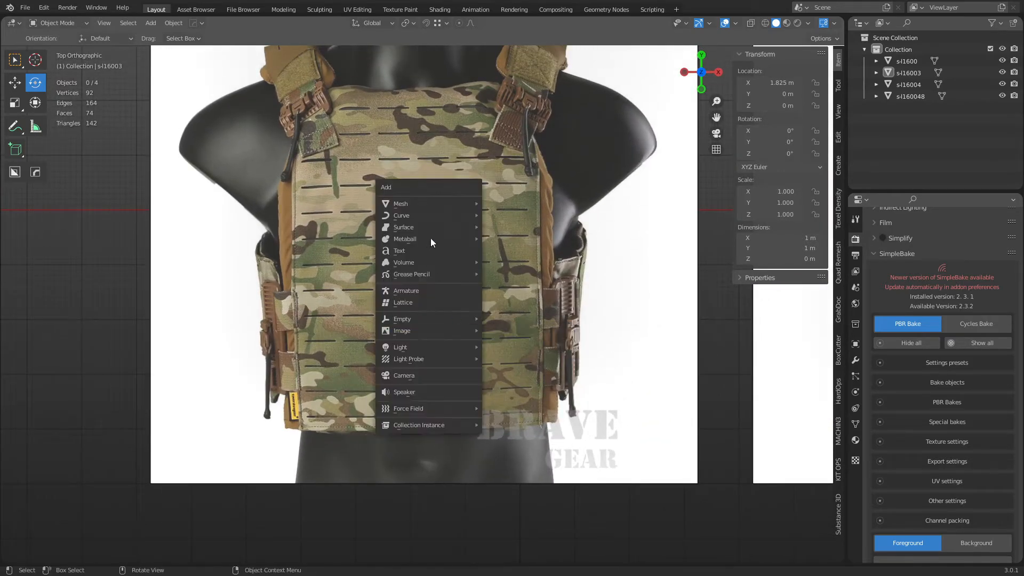
{"action": "mouse_move", "coordinate": [429, 203]}
{"action": "left_click", "coordinate": [518, 206]}
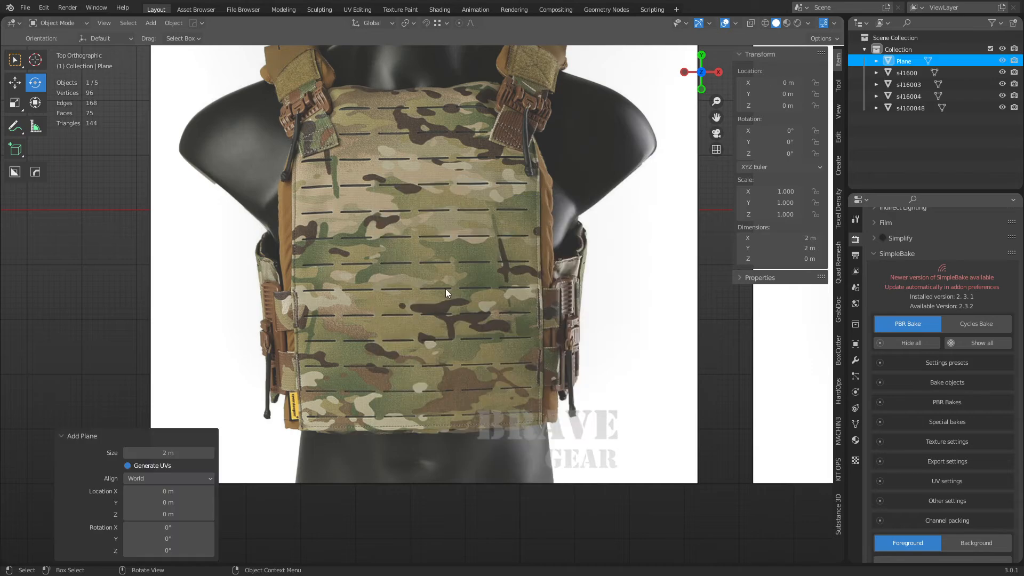
{"action": "scroll", "coordinate": [446, 289], "scroll_direction": "down", "scroll_amount": 8}
{"action": "key", "text": "x"}
{"action": "left_click", "coordinate": [446, 292]}
Duplicate the front, side and back vest images and move the copies up along Y.
{"action": "left_click", "coordinate": [434, 294]}
{"action": "scroll", "coordinate": [437, 296], "scroll_direction": "up", "scroll_amount": 4}
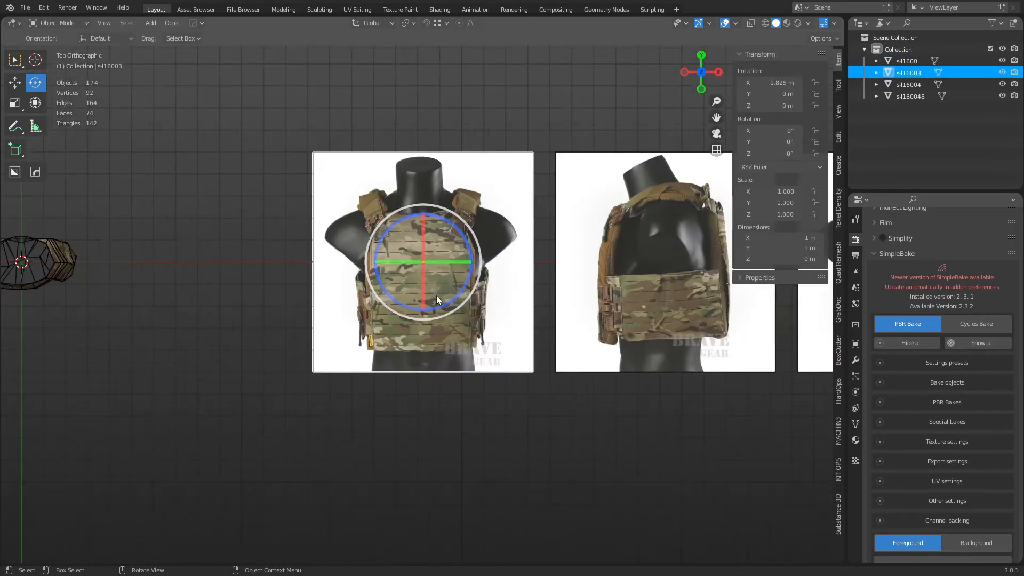
{"action": "scroll", "coordinate": [436, 295], "scroll_direction": "up", "scroll_amount": 1}
{"action": "scroll", "coordinate": [444, 303], "scroll_direction": "down", "scroll_amount": 8}
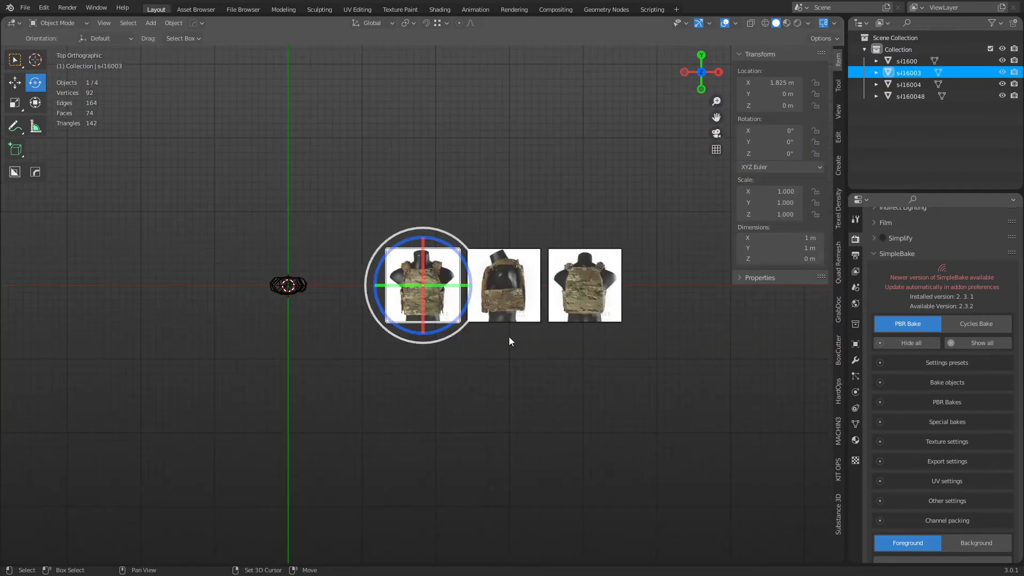
{"action": "left_click", "coordinate": [520, 316], "text": "shift"}
{"action": "left_click", "coordinate": [572, 318], "text": "shift"}
{"action": "key", "text": "shift+d"}
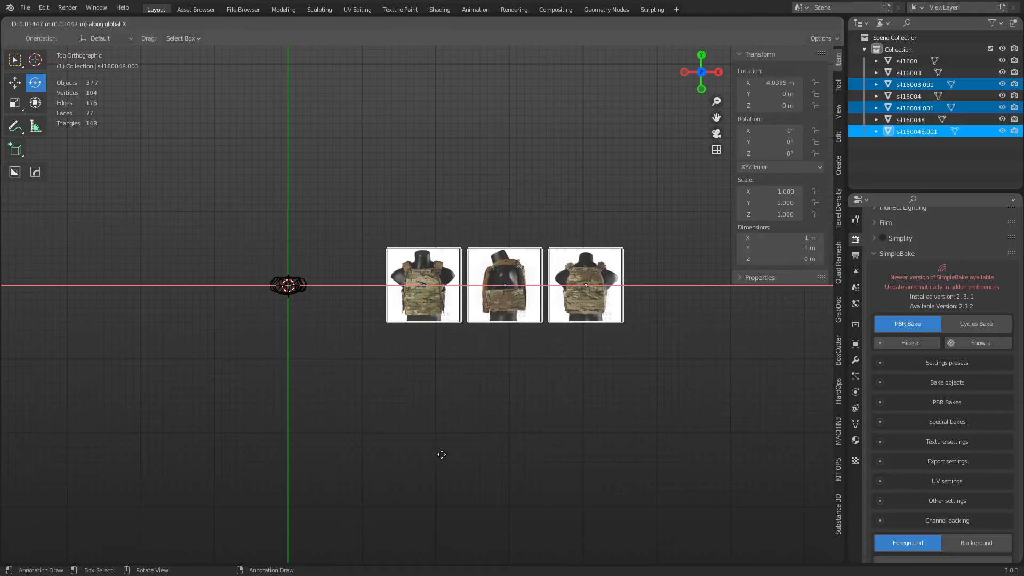
{"action": "key", "text": "y"}
{"action": "left_click", "coordinate": [453, 305]}
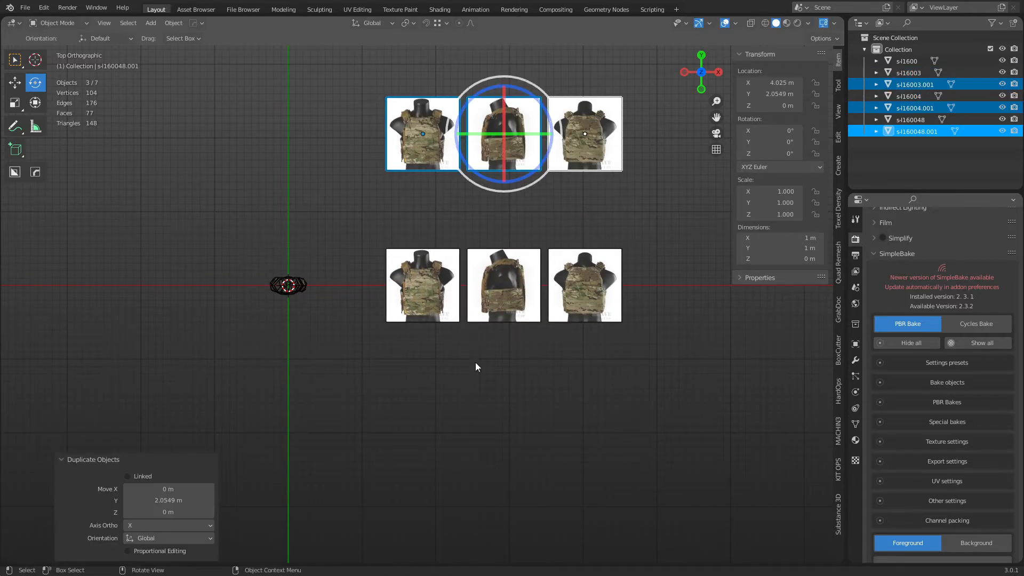
Select only the lower front vest image and enter Edit Mode on its plane.
{"action": "left_click", "coordinate": [476, 366]}
{"action": "scroll", "coordinate": [370, 334], "scroll_direction": "up", "scroll_amount": 2}
{"action": "scroll", "coordinate": [394, 306], "scroll_direction": "up", "scroll_amount": 3}
{"action": "left_click", "coordinate": [456, 350]}
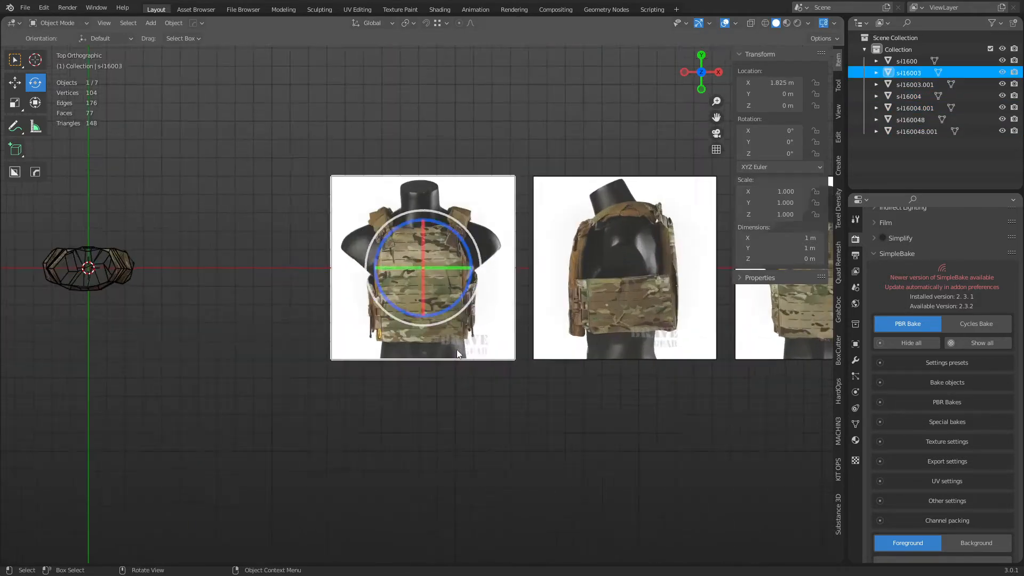
{"action": "scroll", "coordinate": [464, 348], "scroll_direction": "up", "scroll_amount": 3}
{"action": "key", "text": "Tab"}
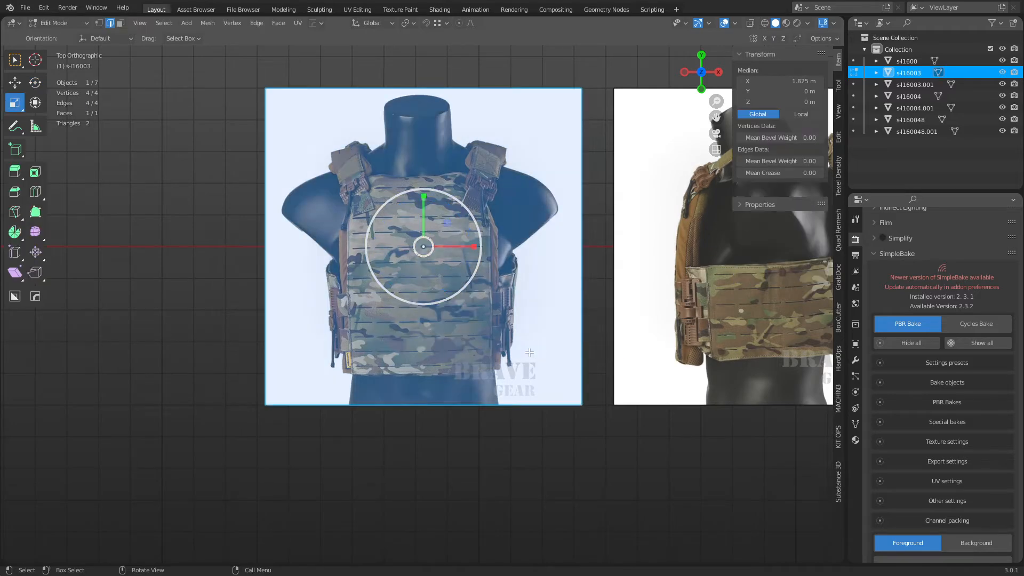
Start a loop cut on the front image plane, cancel it, and deselect the geometry.
{"action": "key", "text": "ctrl+r"}
{"action": "right_click", "coordinate": [448, 442]}
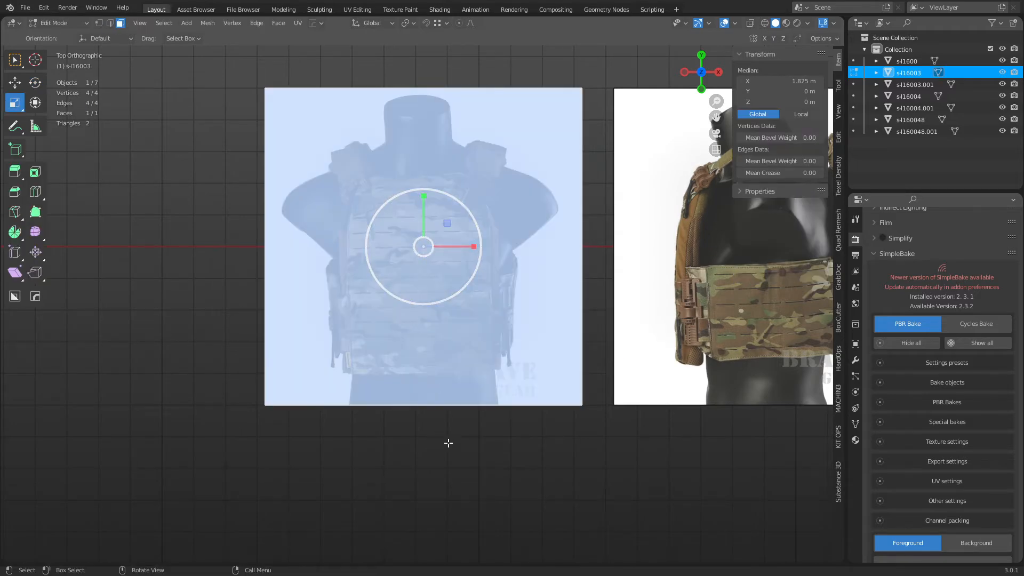
{"action": "left_click", "coordinate": [485, 452]}
{"action": "scroll", "coordinate": [484, 422], "scroll_direction": "up", "scroll_amount": 2}
Knife-trace the front plate's outline up the sides and around both shoulders, closing at bottom right.
{"action": "key", "text": "k"}
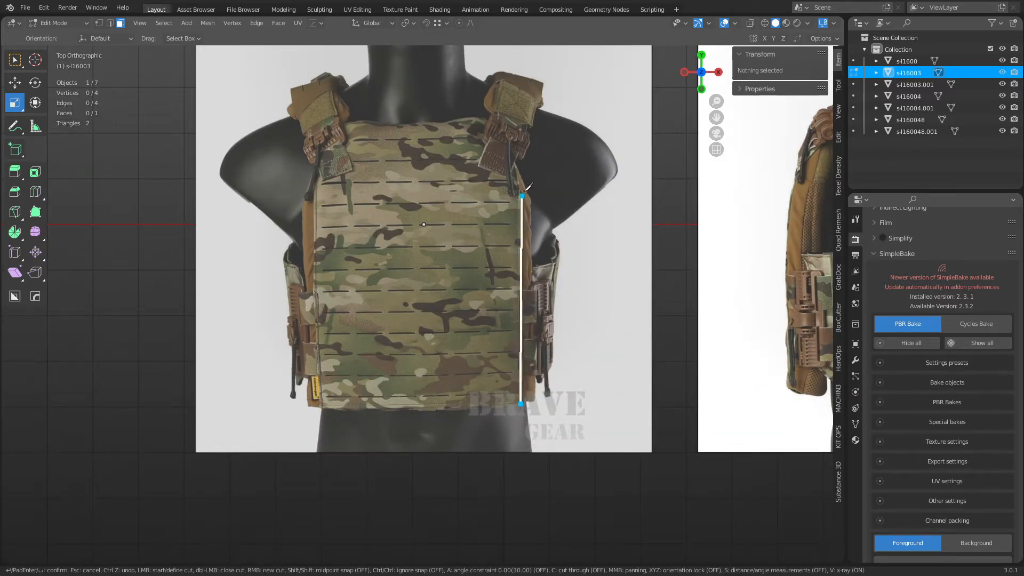
{"action": "left_click", "coordinate": [533, 399]}
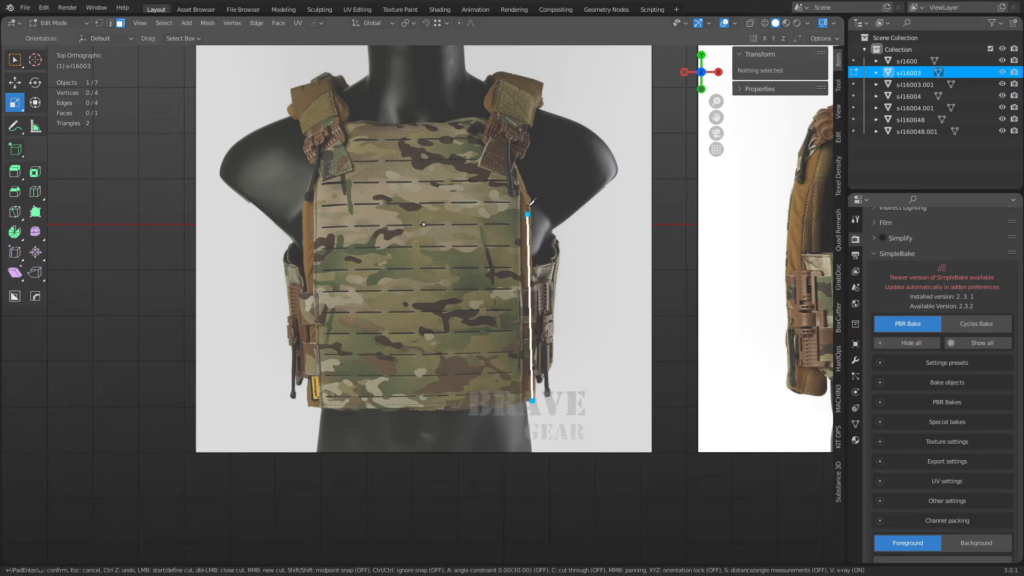
{"action": "left_click", "coordinate": [529, 197]}
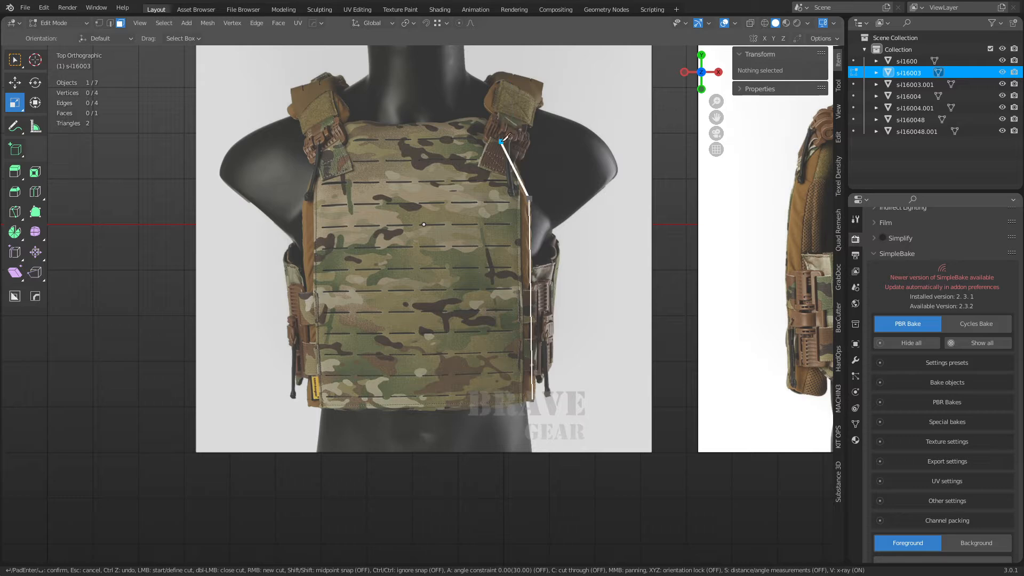
{"action": "left_click", "coordinate": [502, 128]}
{"action": "left_click", "coordinate": [473, 118]}
{"action": "left_click", "coordinate": [442, 124]}
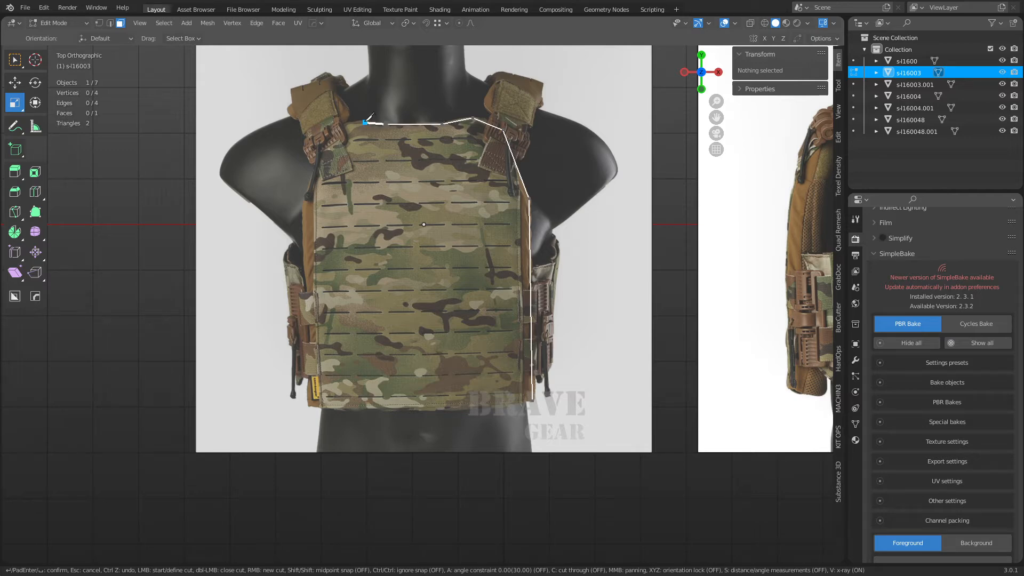
{"action": "left_click", "coordinate": [364, 122]}
{"action": "left_click", "coordinate": [339, 128]}
{"action": "left_click", "coordinate": [304, 199]}
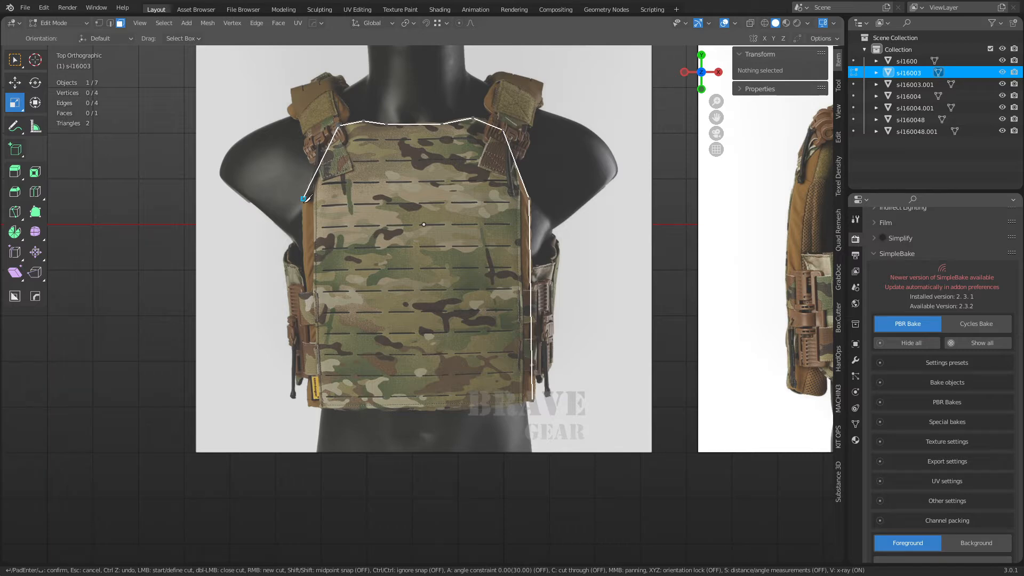
{"action": "left_click", "coordinate": [308, 406]}
{"action": "left_click", "coordinate": [532, 400]}
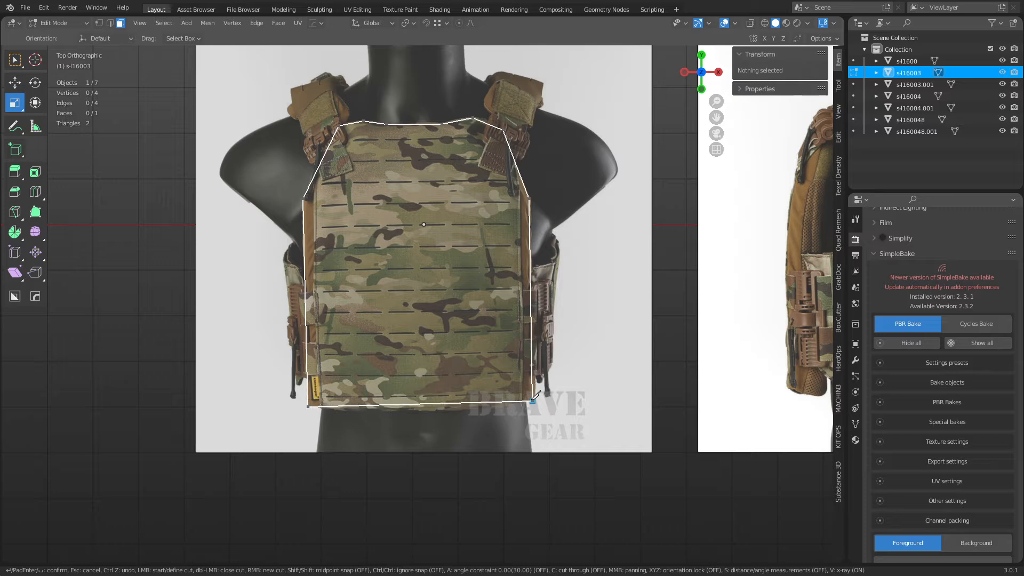
{"action": "key", "text": "Return"}
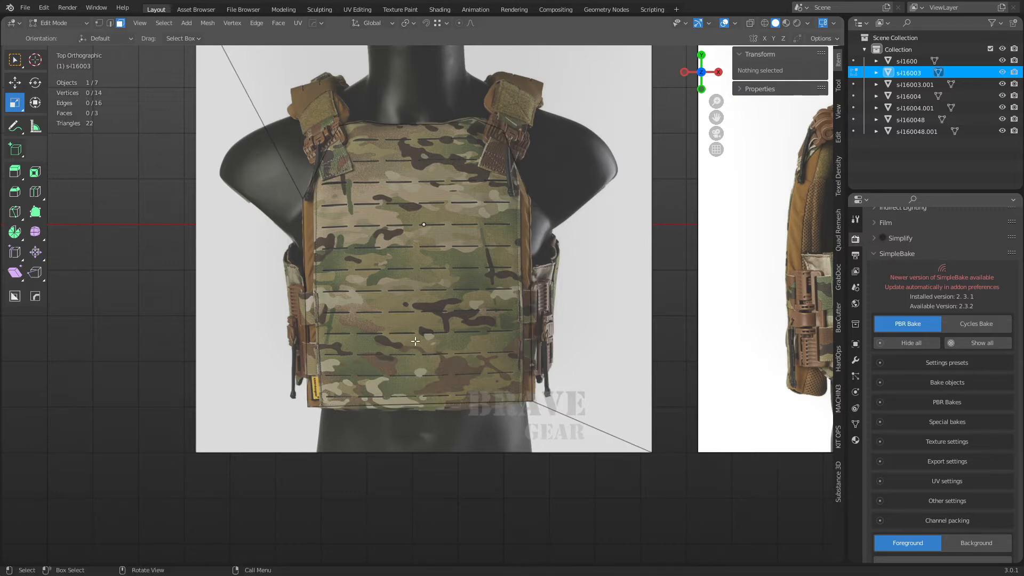
Select the plate-shaped face and inset it to form a border.
{"action": "key", "text": "k"}
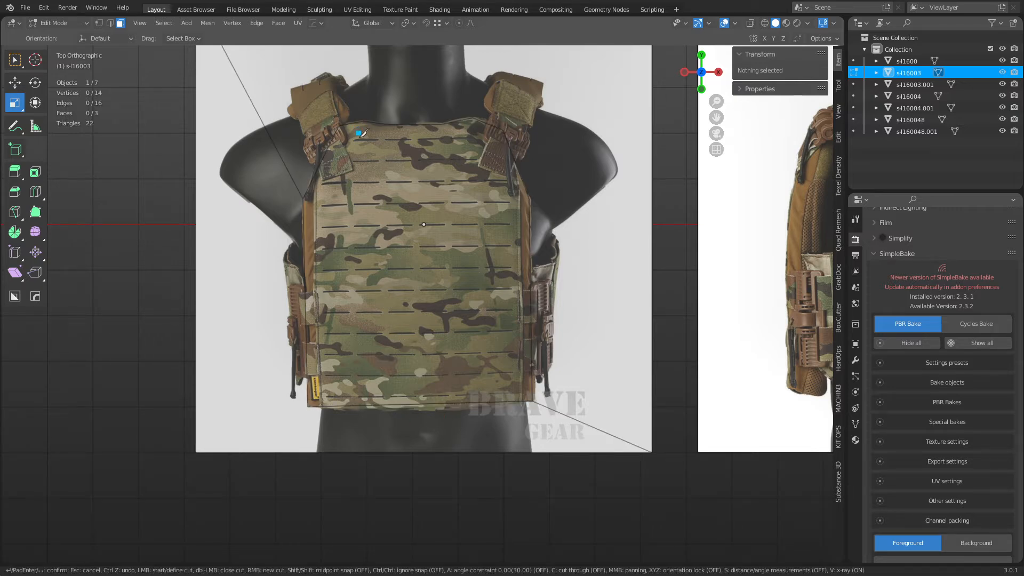
{"action": "key", "text": "Escape"}
{"action": "left_click", "coordinate": [309, 225]}
{"action": "key", "text": "1"}
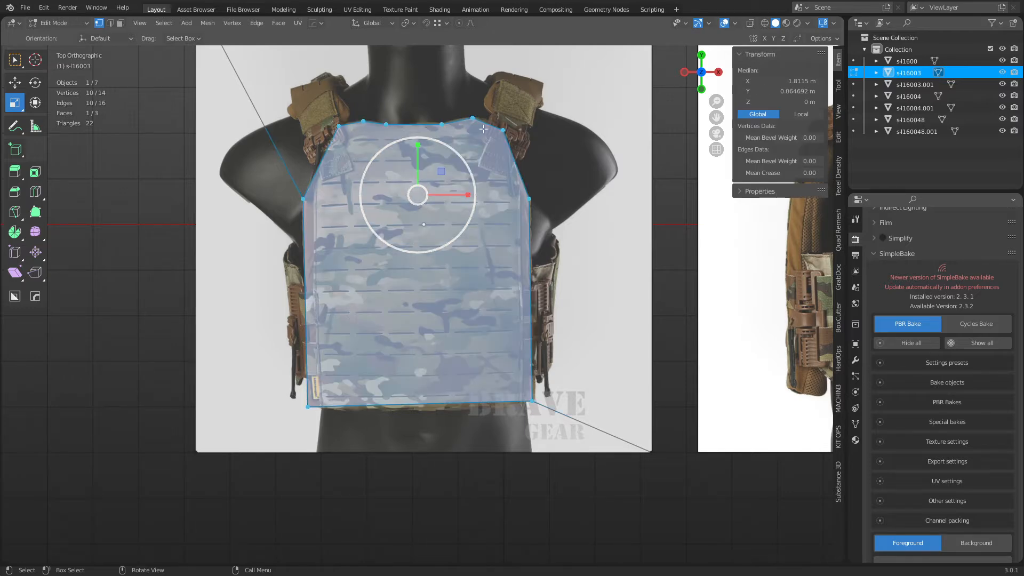
{"action": "key", "text": "i"}
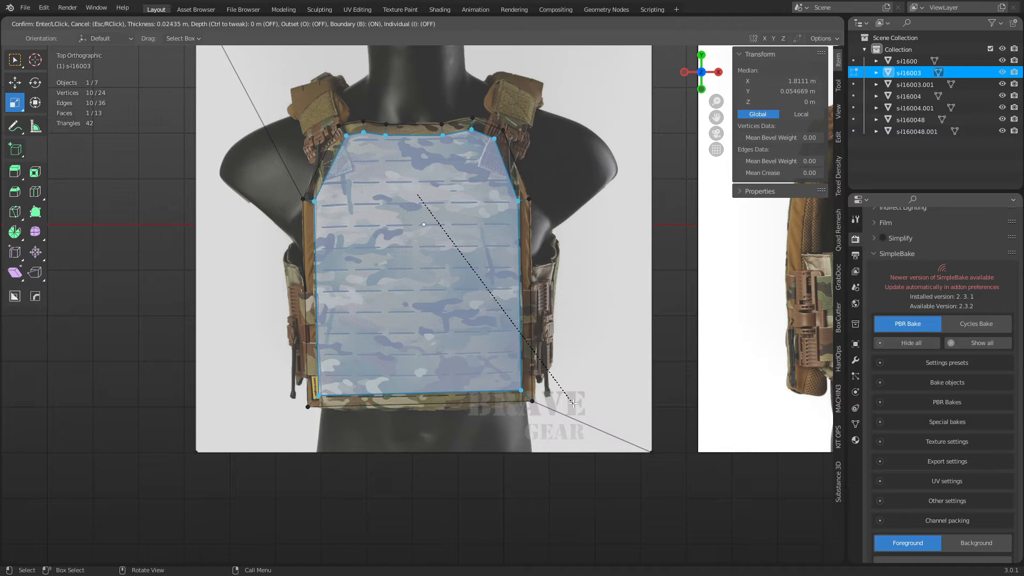
{"action": "left_click", "coordinate": [571, 403]}
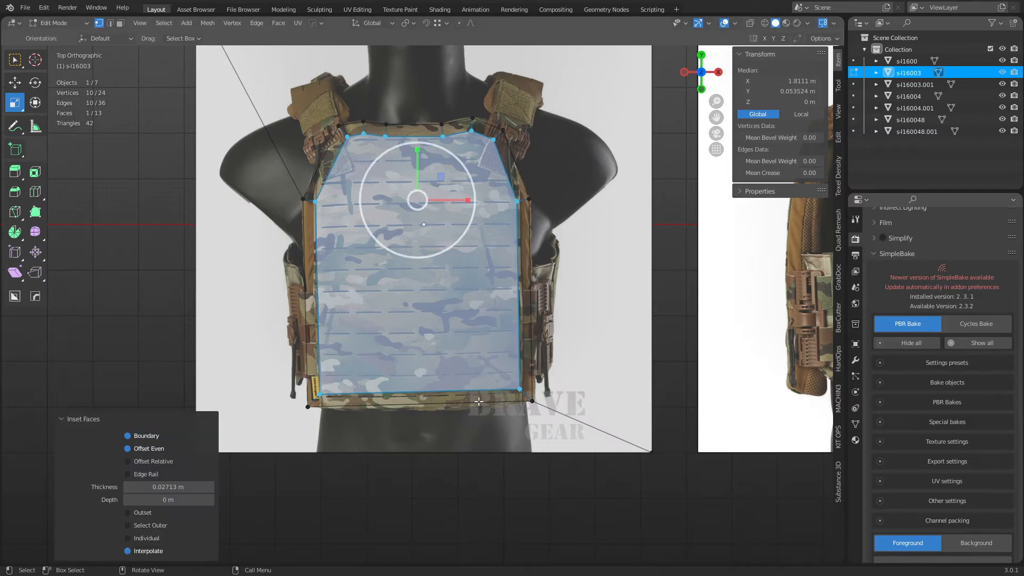
Knife-cut a line across the plate's bottom from the inner left to the right corner.
{"action": "key", "text": "k"}
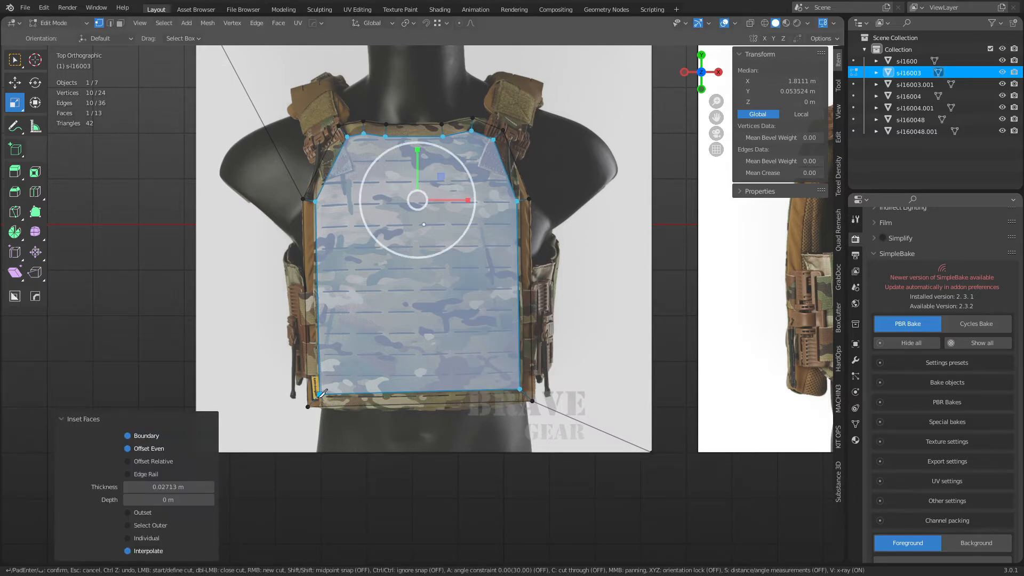
{"action": "left_click", "coordinate": [320, 396]}
{"action": "left_click", "coordinate": [521, 399]}
{"action": "key", "text": "Return"}
{"action": "key", "text": "2"}
{"action": "left_click", "coordinate": [392, 407]}
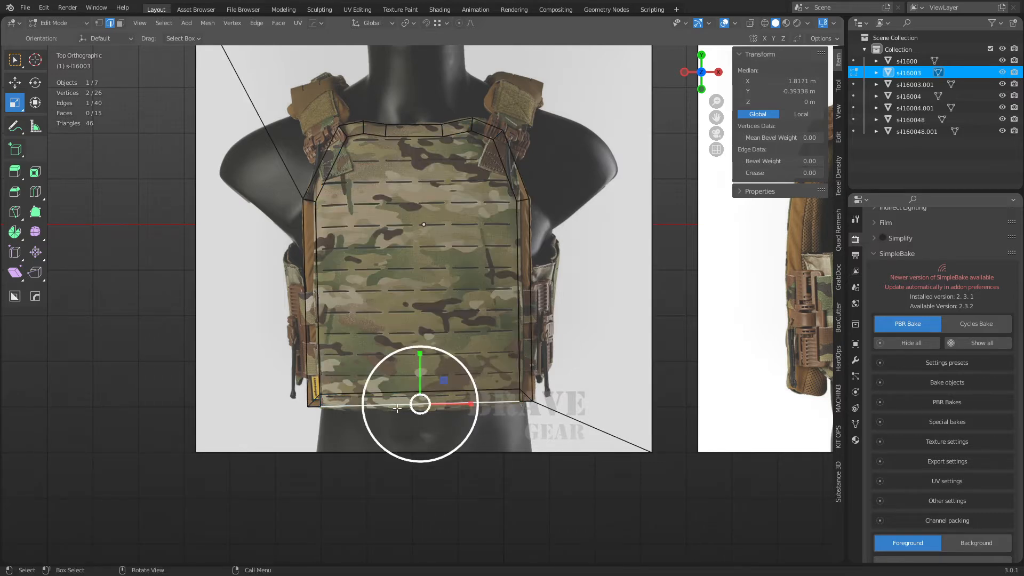
{"action": "middle_click_drag", "start_coordinate": [443, 440], "coordinate": [468, 374], "text": "shift"}
{"action": "scroll", "coordinate": [480, 376], "scroll_direction": "up", "scroll_amount": 1}
{"action": "key", "text": "k"}
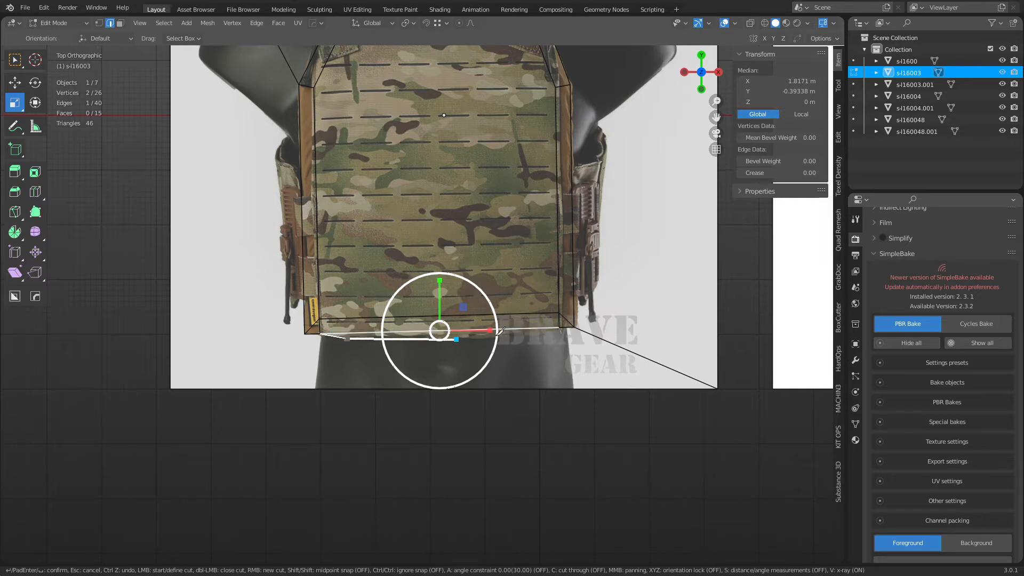
{"action": "key", "text": "Return"}
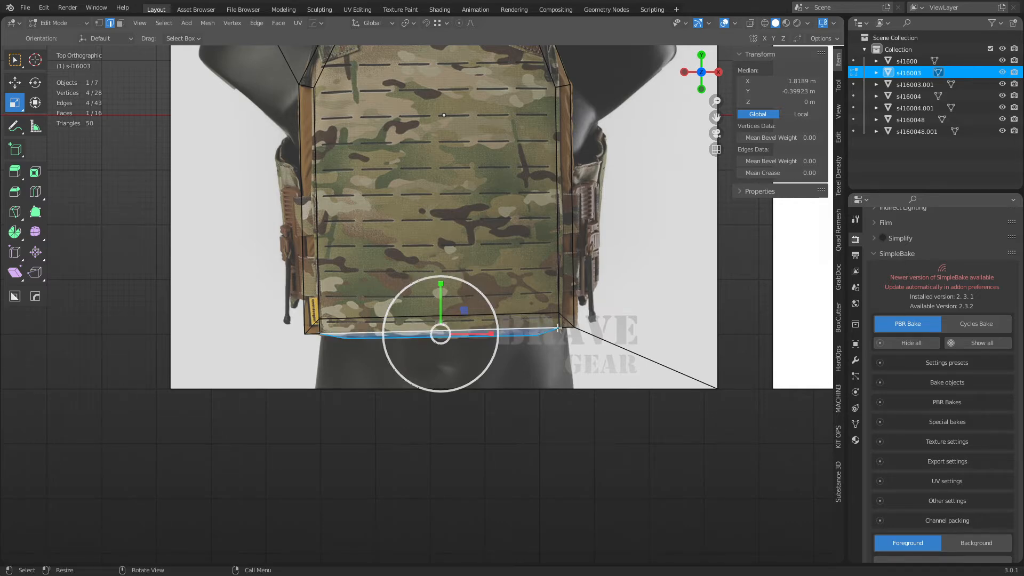
Delete the outer and right background faces surrounding the plate.
{"action": "key", "text": "3"}
{"action": "left_click", "coordinate": [309, 359]}
{"action": "left_click", "coordinate": [601, 272], "text": "shift"}
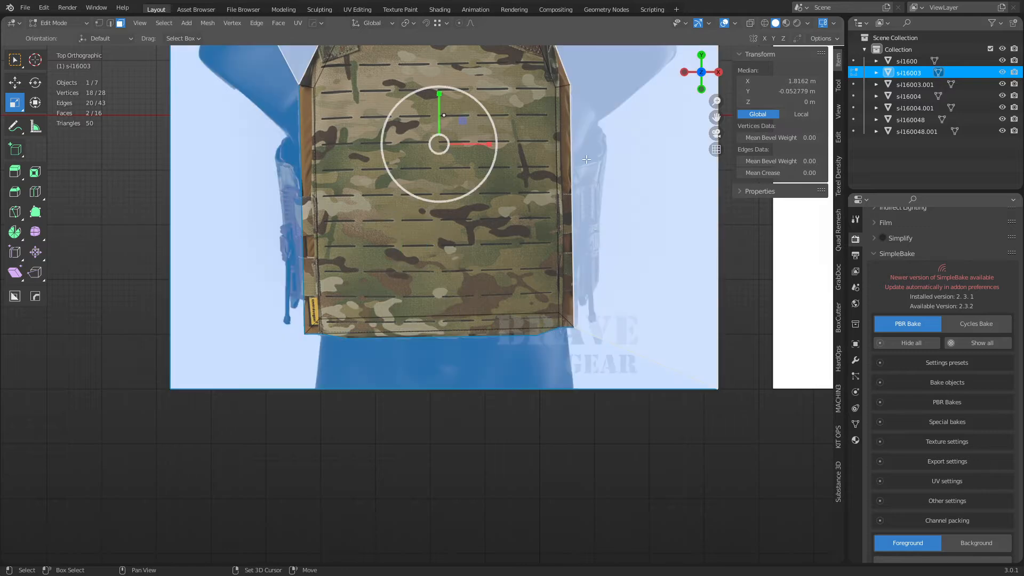
{"action": "middle_click_drag", "start_coordinate": [601, 271], "coordinate": [593, 437], "text": "shift"}
{"action": "key", "text": "x"}
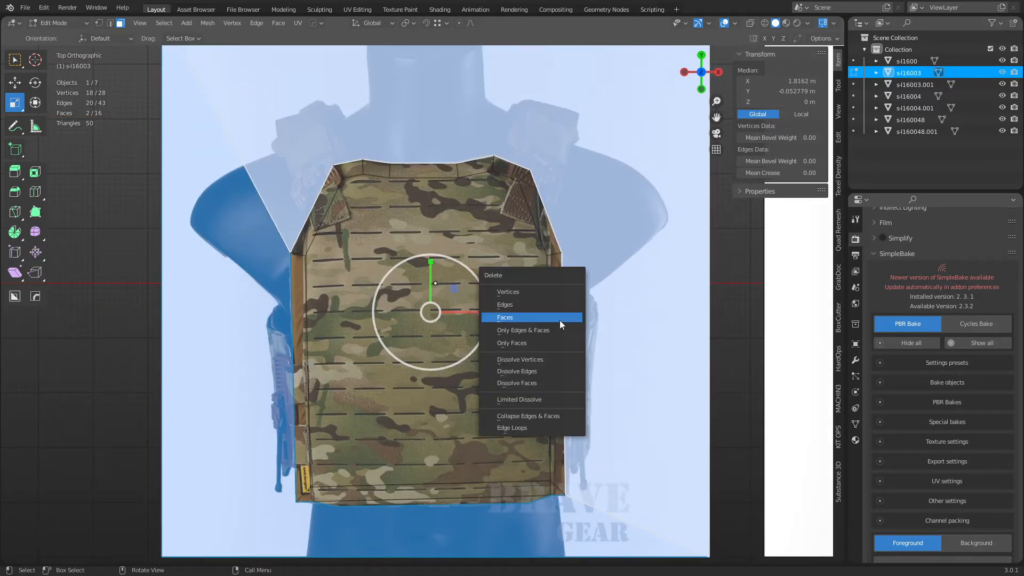
{"action": "left_click", "coordinate": [559, 323]}
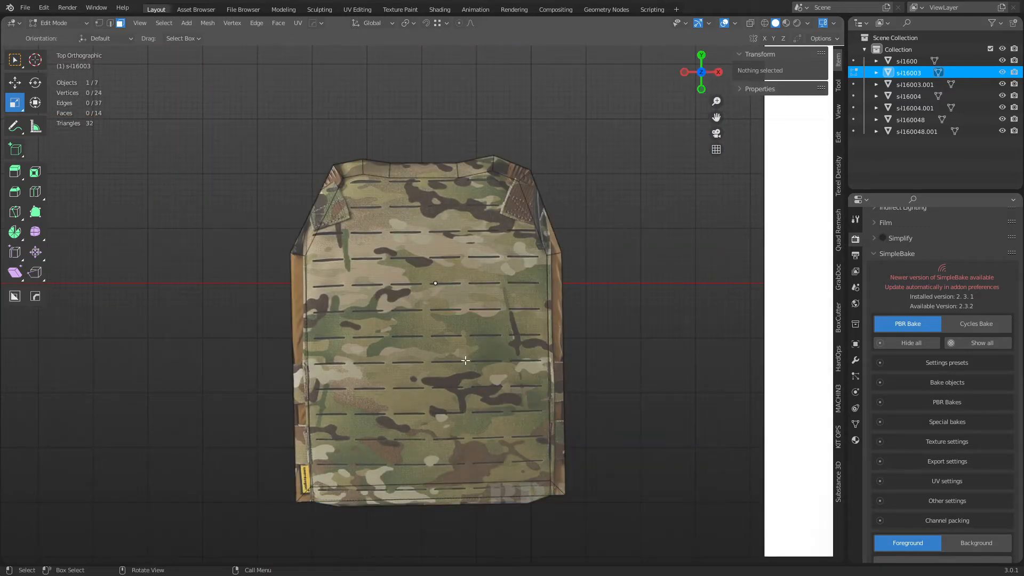
{"action": "middle_click_drag", "start_coordinate": [465, 360], "coordinate": [505, 361]}
Select the plate's top face and two right-edge strip faces, try raising them on Z, then undo.
{"action": "key", "text": "ctrl+Tab"}
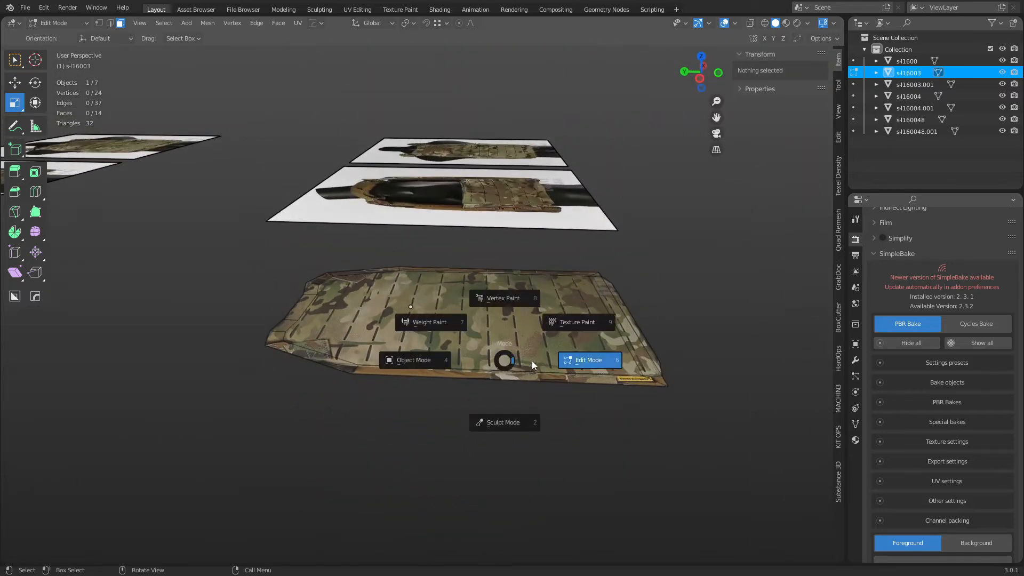
{"action": "left_click", "coordinate": [532, 366]}
{"action": "left_click", "coordinate": [554, 357]}
{"action": "middle_click_drag", "start_coordinate": [720, 373], "coordinate": [673, 349]}
{"action": "left_click", "coordinate": [609, 363], "text": "shift"}
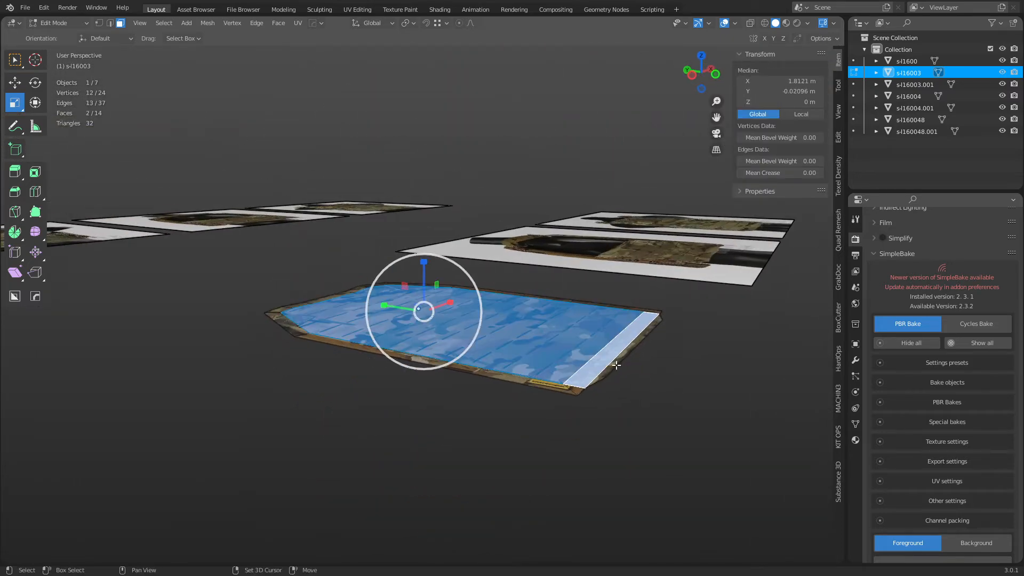
{"action": "left_click", "coordinate": [616, 365], "text": "shift"}
{"action": "key", "text": "g"}
{"action": "key", "text": "z"}
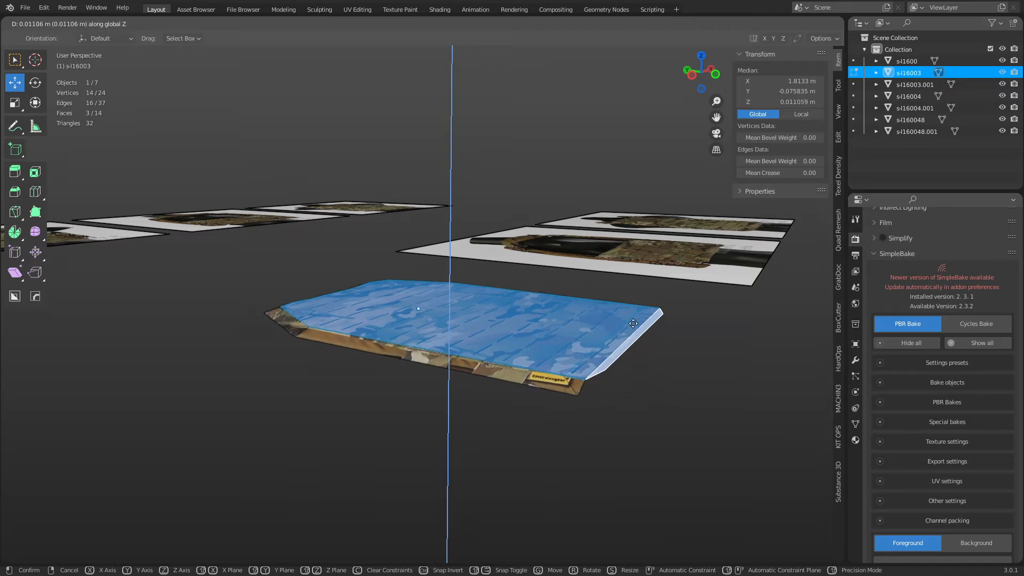
{"action": "left_click", "coordinate": [615, 393]}
{"action": "middle_click_drag", "start_coordinate": [615, 393], "coordinate": [457, 402]}
{"action": "key", "text": "ctrl+z"}
Inset the selected top faces by about 0.0104 m with Boundary off.
{"action": "scroll", "coordinate": [556, 541], "scroll_direction": "up", "scroll_amount": 2}
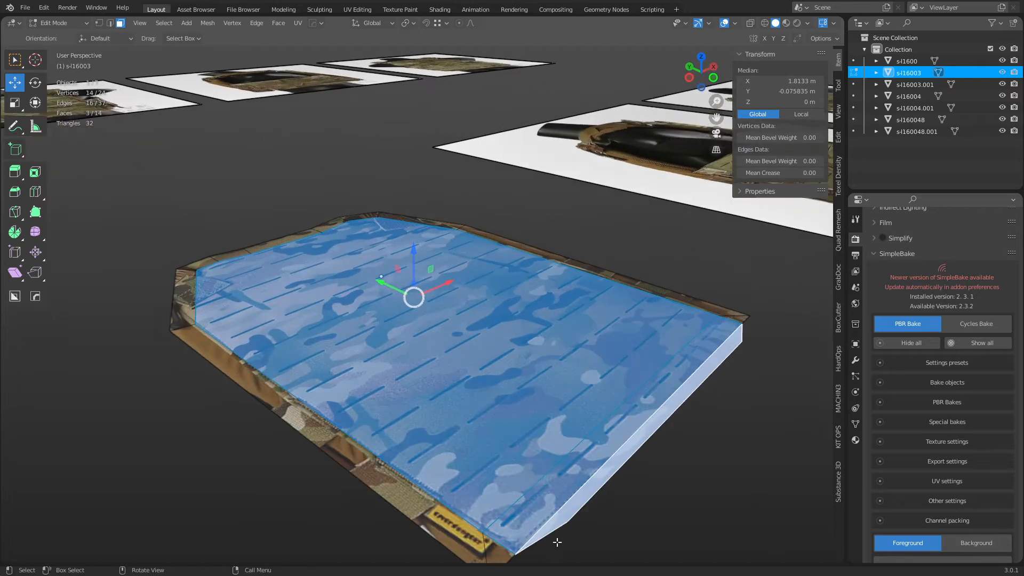
{"action": "middle_click_drag", "start_coordinate": [557, 535], "coordinate": [553, 477], "text": "shift"}
{"action": "key", "text": "i"}
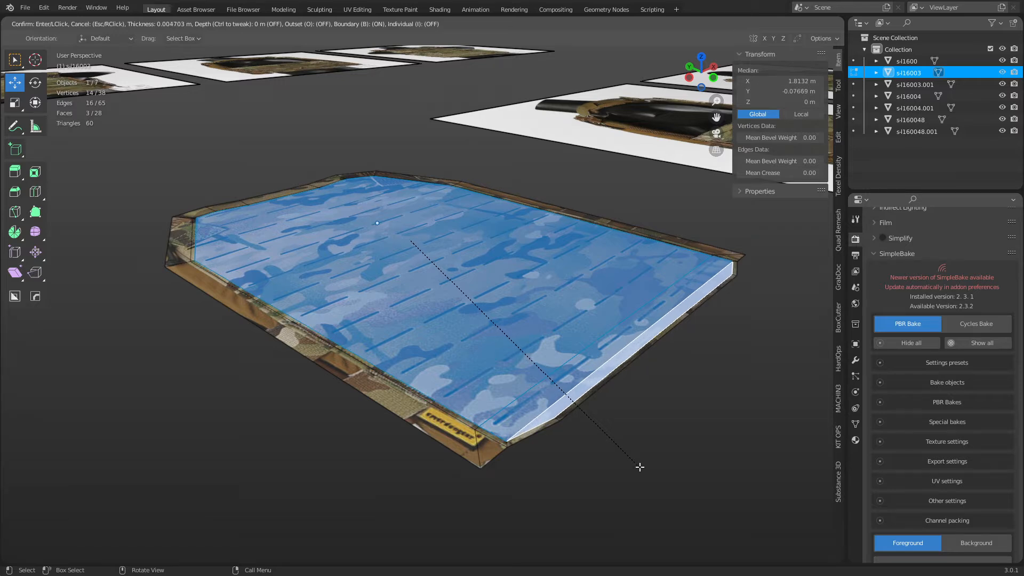
{"action": "key", "text": "b"}
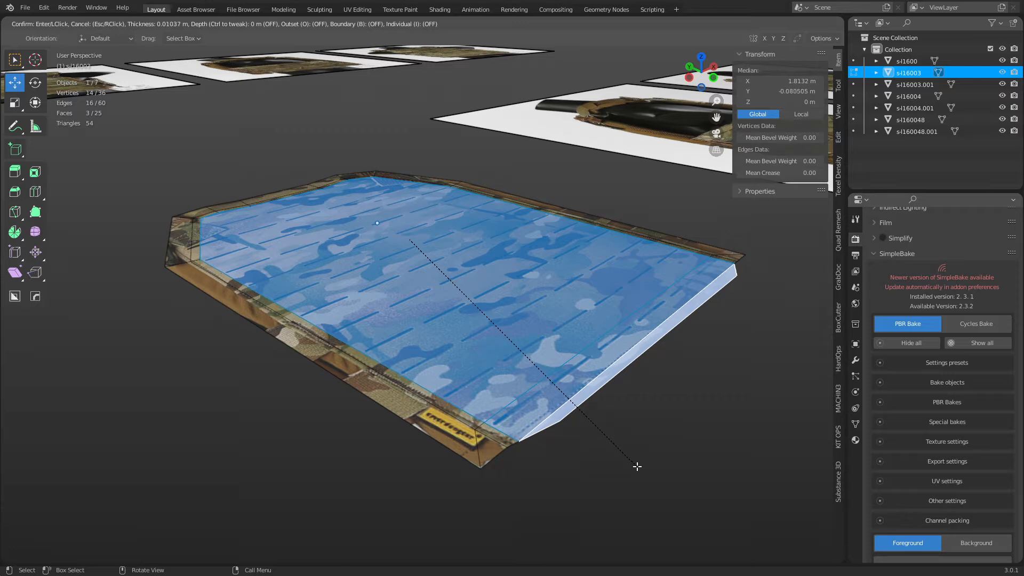
{"action": "left_click", "coordinate": [637, 466]}
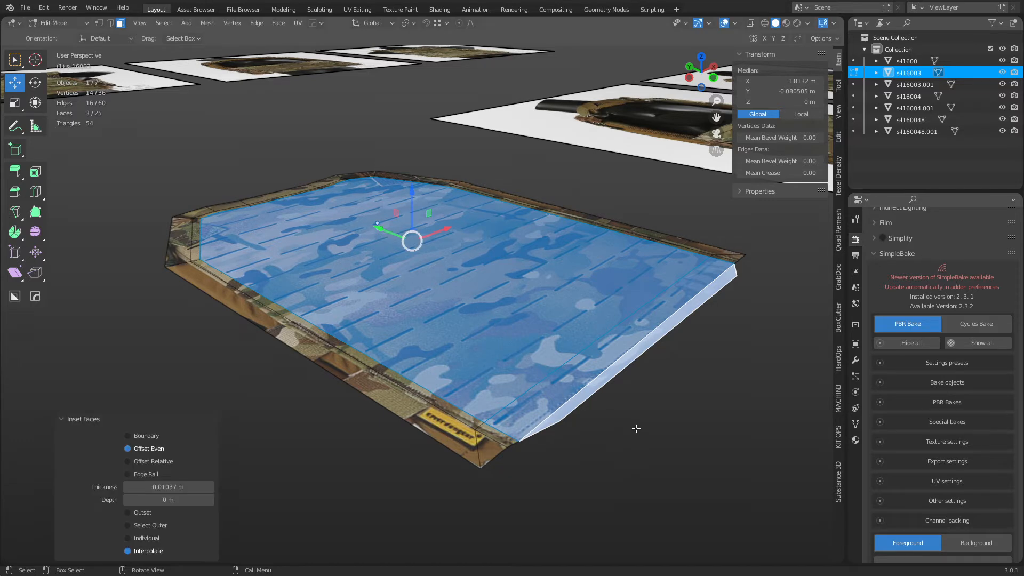
Start raising the inner faces and add a right-side loop cut, cancelling the raise and undoing the cut.
{"action": "key", "text": "g"}
{"action": "key", "text": "z"}
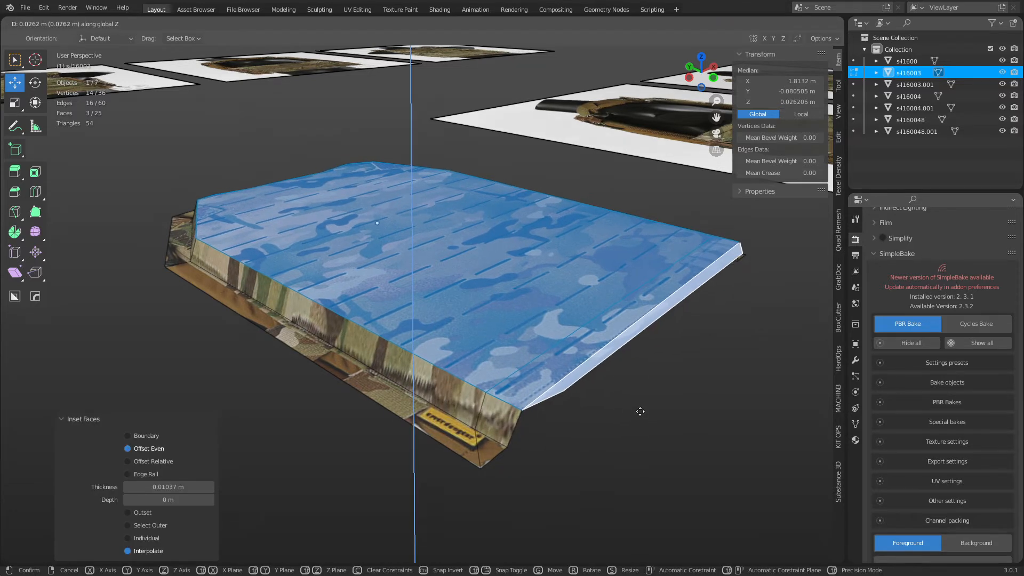
{"action": "right_click", "coordinate": [640, 413]}
{"action": "key", "text": "1"}
{"action": "middle_click_drag", "start_coordinate": [587, 443], "coordinate": [509, 411], "text": "shift"}
{"action": "key", "text": "ctrl+r"}
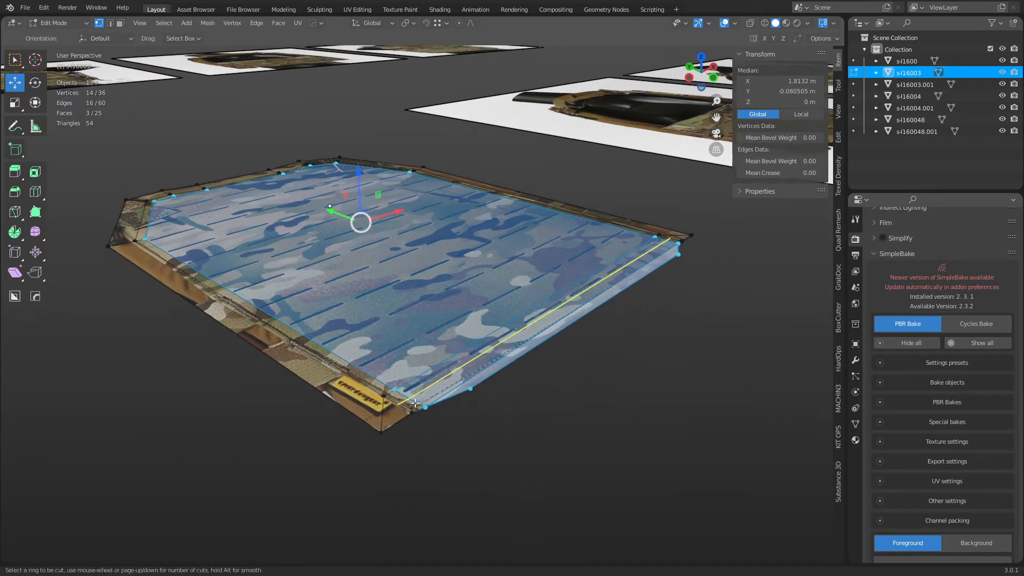
{"action": "left_click", "coordinate": [409, 401]}
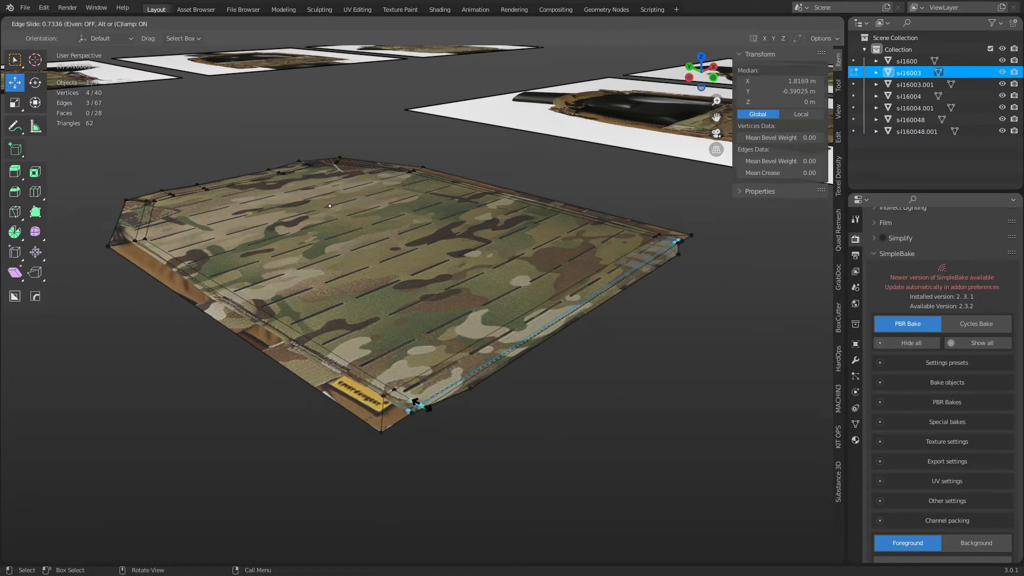
{"action": "left_click", "coordinate": [421, 405]}
{"action": "middle_click_drag", "start_coordinate": [562, 423], "coordinate": [543, 436]}
{"action": "key", "text": "ctrl+z"}
Knife-cut a strip along the plate's right edge from the bottom vertex to the right corner.
{"action": "left_click", "coordinate": [503, 397]}
{"action": "key", "text": "k"}
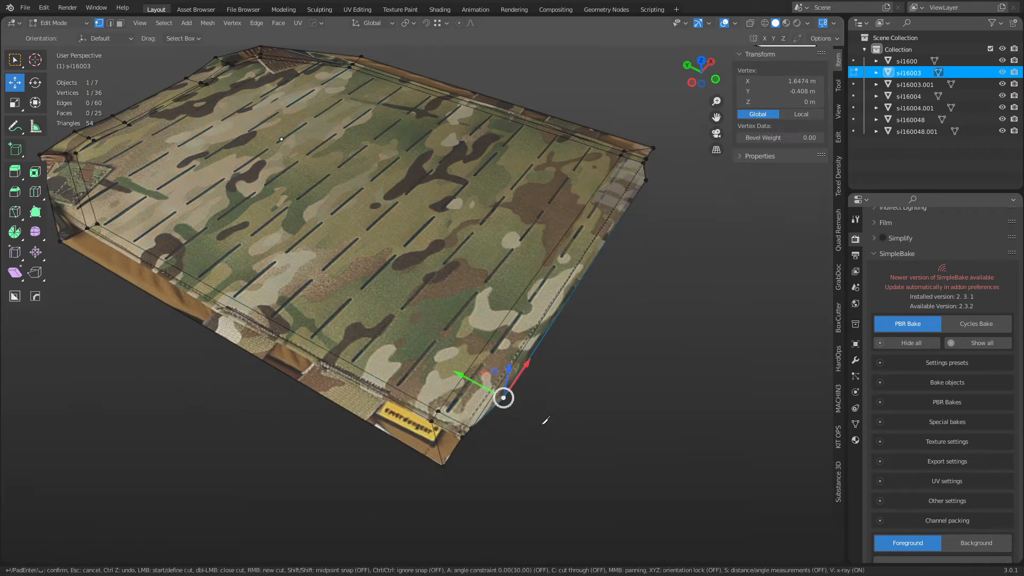
{"action": "left_click", "coordinate": [441, 458]}
{"action": "left_click", "coordinate": [464, 423]}
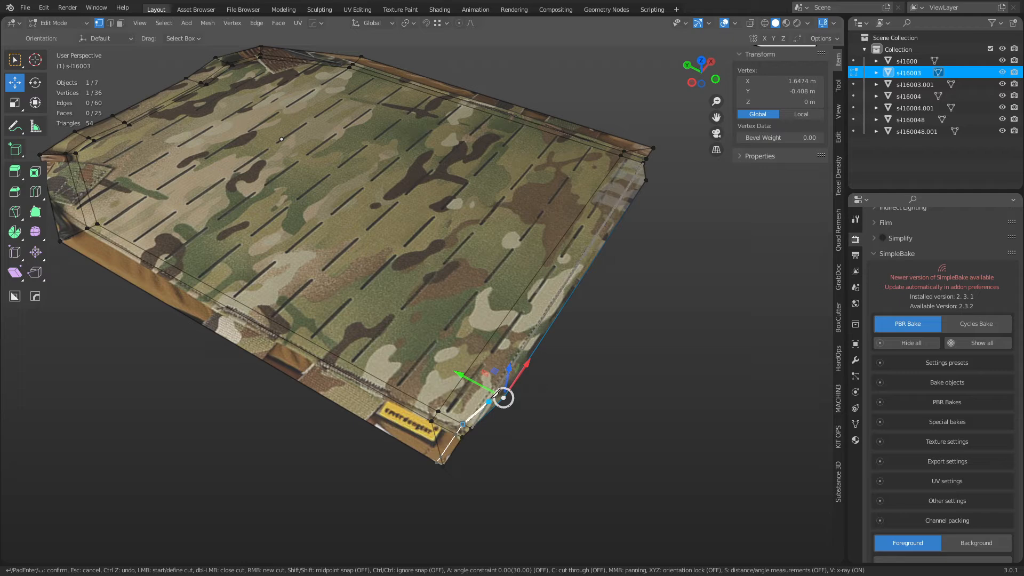
{"action": "left_click", "coordinate": [504, 398]}
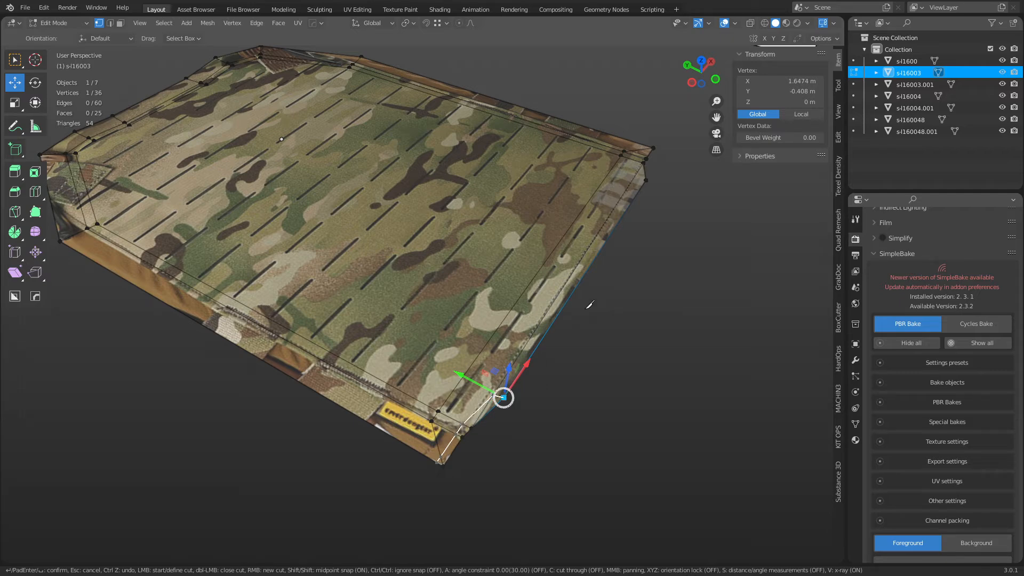
{"action": "scroll", "coordinate": [503, 397], "scroll_direction": "up", "scroll_amount": 2}
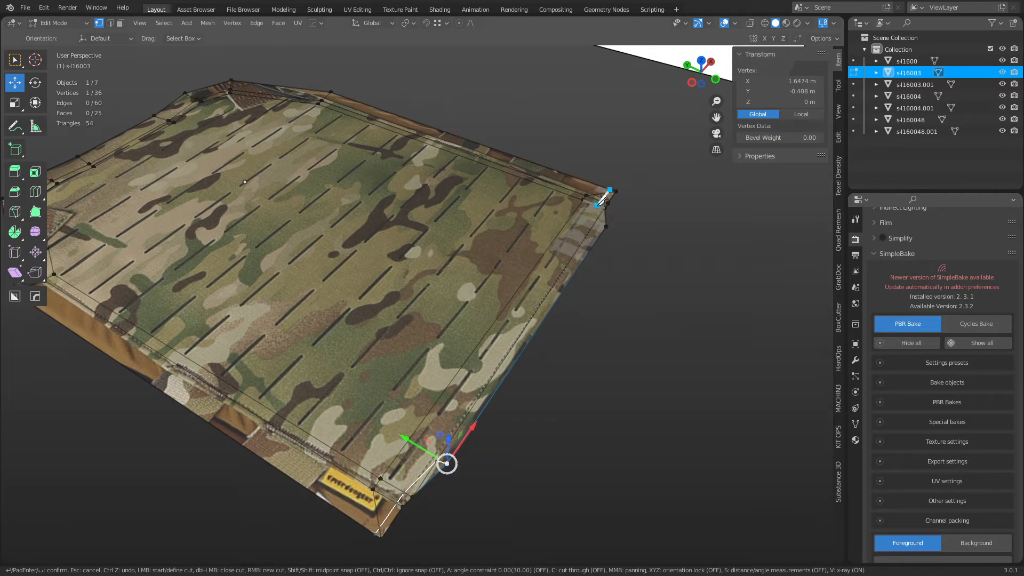
{"action": "left_click", "coordinate": [599, 205]}
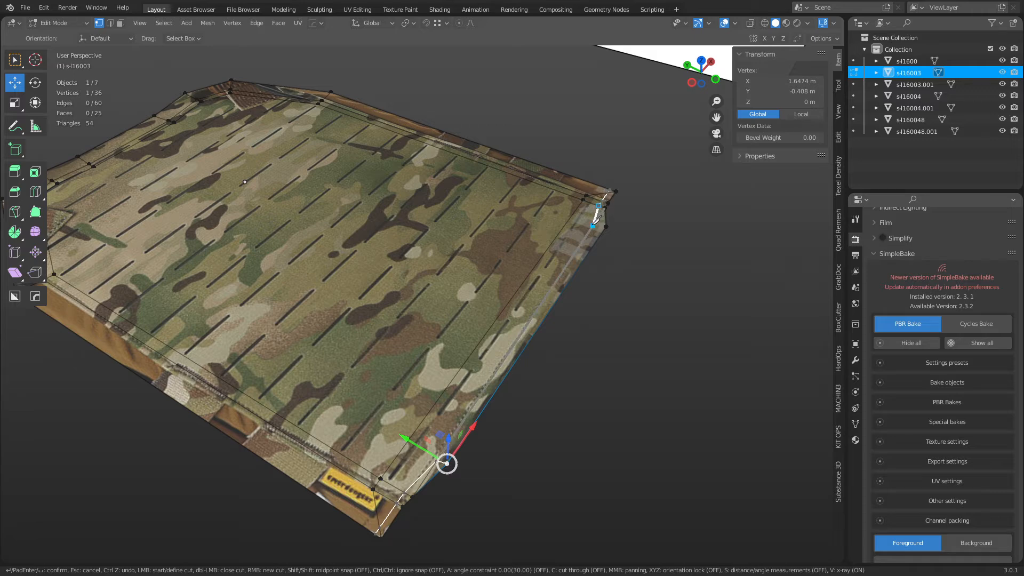
{"action": "left_click", "coordinate": [595, 224]}
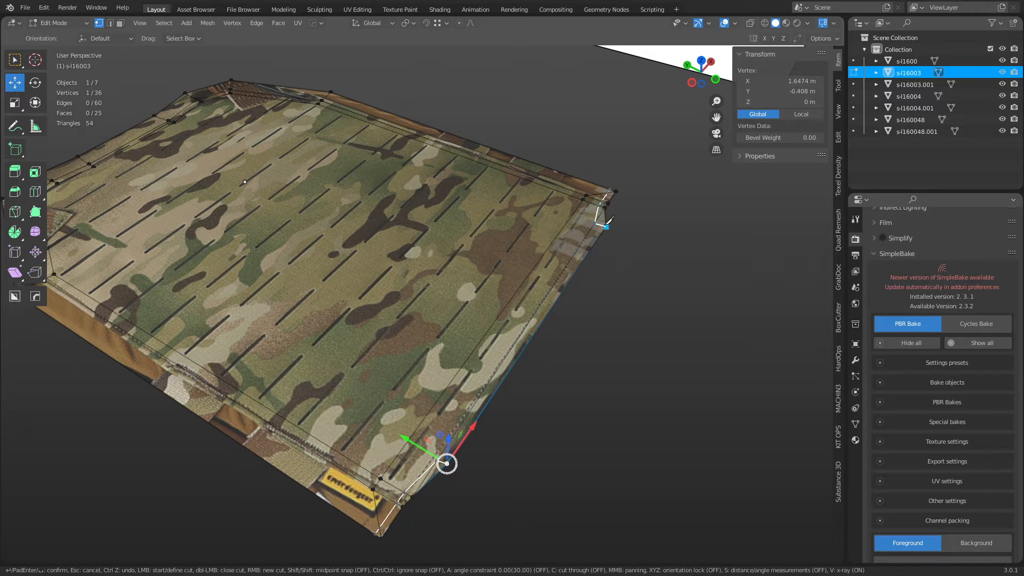
{"action": "key", "text": "Return"}
Raise the top faces 0.035 m on Z, then select two top corner vertices.
{"action": "key", "text": "3"}
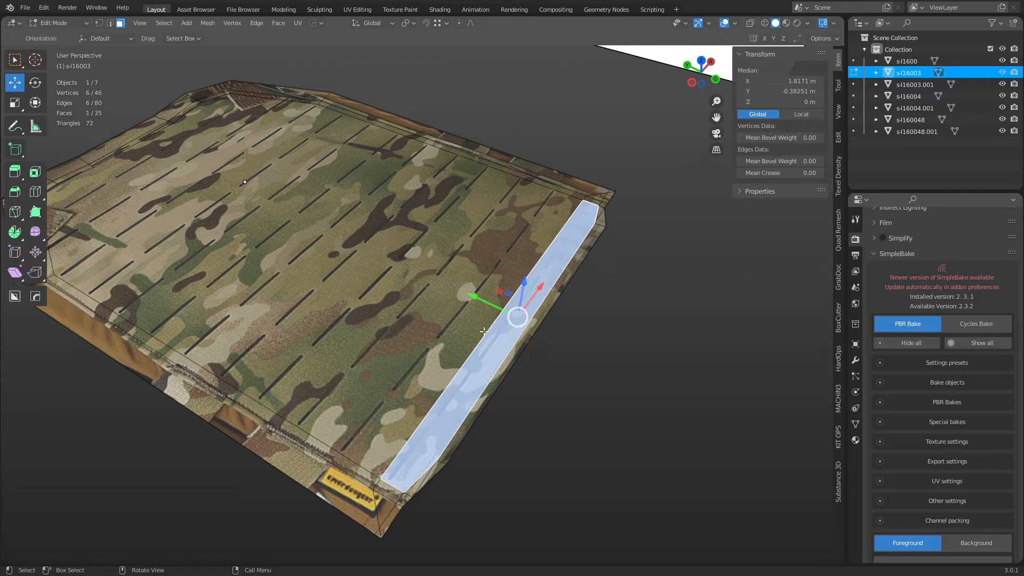
{"action": "left_click", "coordinate": [117, 184], "text": "ctrl"}
{"action": "key", "text": "KP_Decimal"}
{"action": "key", "text": "g"}
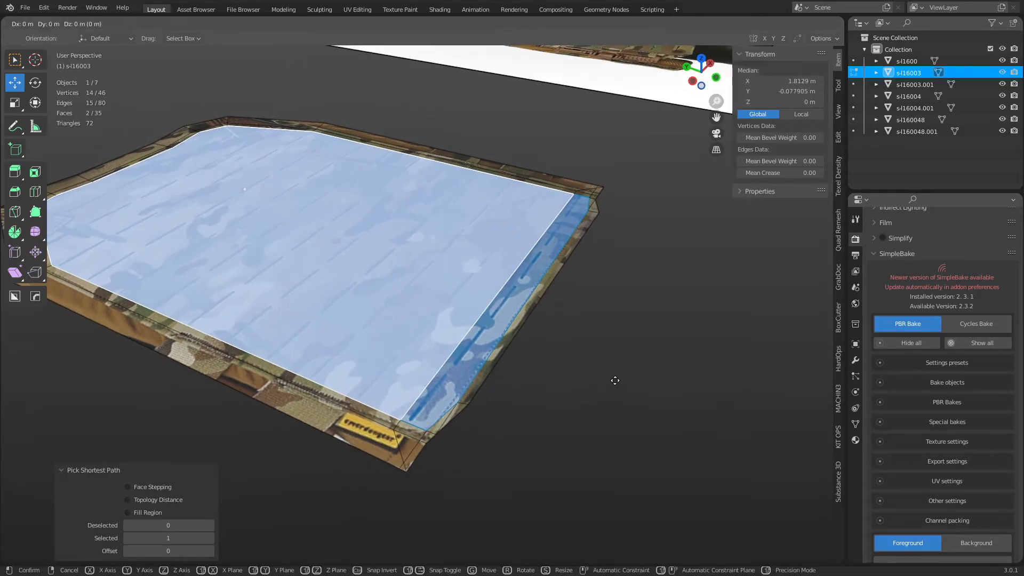
{"action": "key", "text": "z"}
{"action": "left_click", "coordinate": [478, 370]}
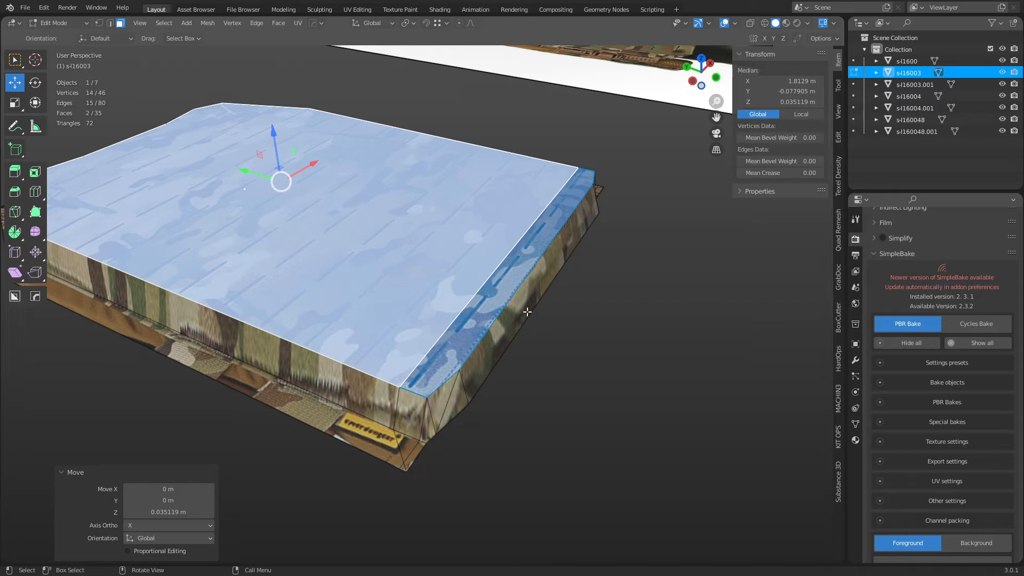
{"action": "middle_click_drag", "start_coordinate": [452, 439], "coordinate": [509, 390]}
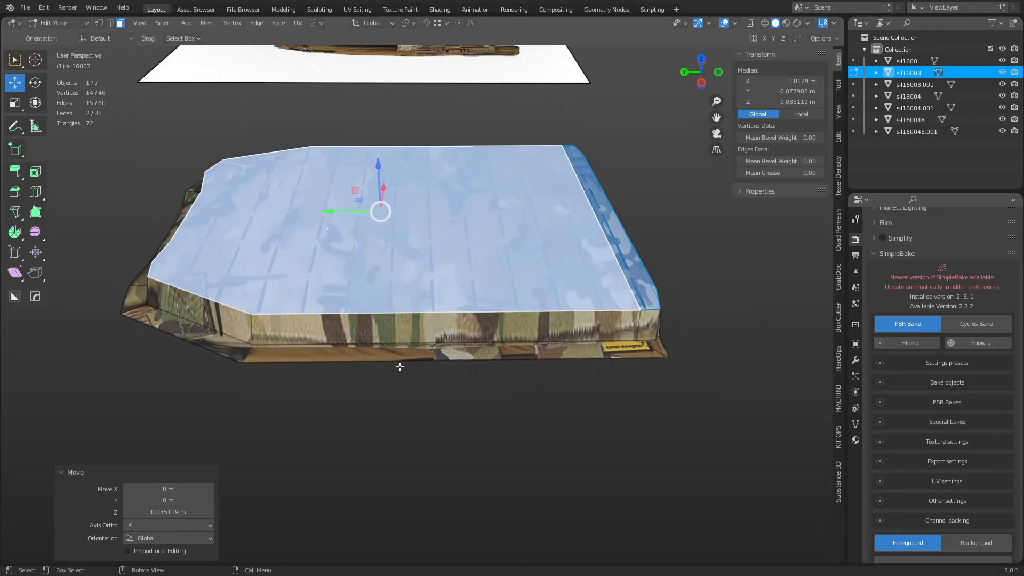
{"action": "key", "text": "1"}
{"action": "left_click", "coordinate": [250, 314]}
{"action": "left_click", "coordinate": [299, 158], "text": "shift"}
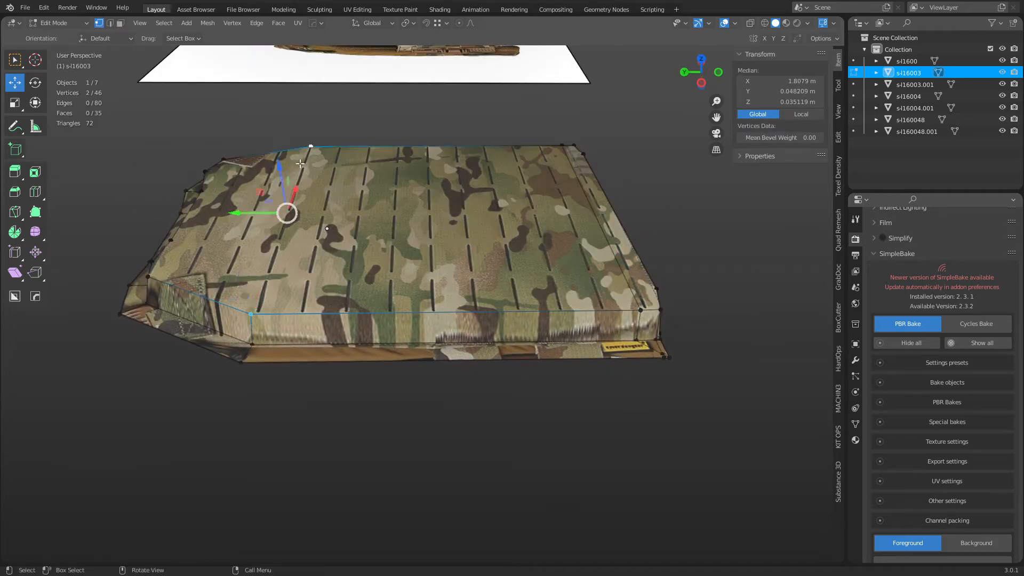
Join the two vertices with an edge and knife-cut from the top edge to the bottom-right vertex.
{"action": "key", "text": "j"}
{"action": "left_click", "coordinate": [640, 310]}
{"action": "middle_click_drag", "start_coordinate": [640, 310], "coordinate": [430, 164]}
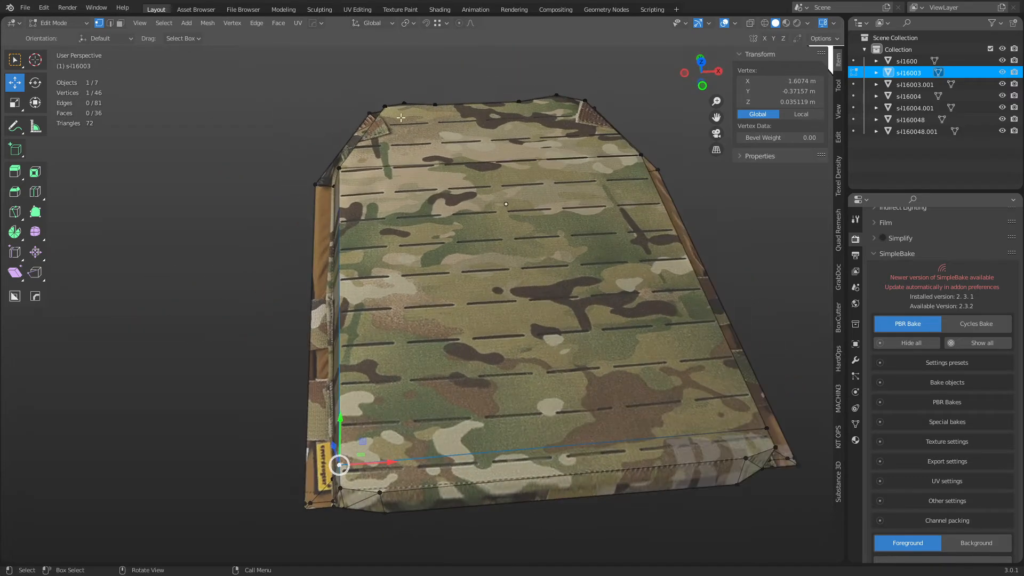
{"action": "key", "text": "k"}
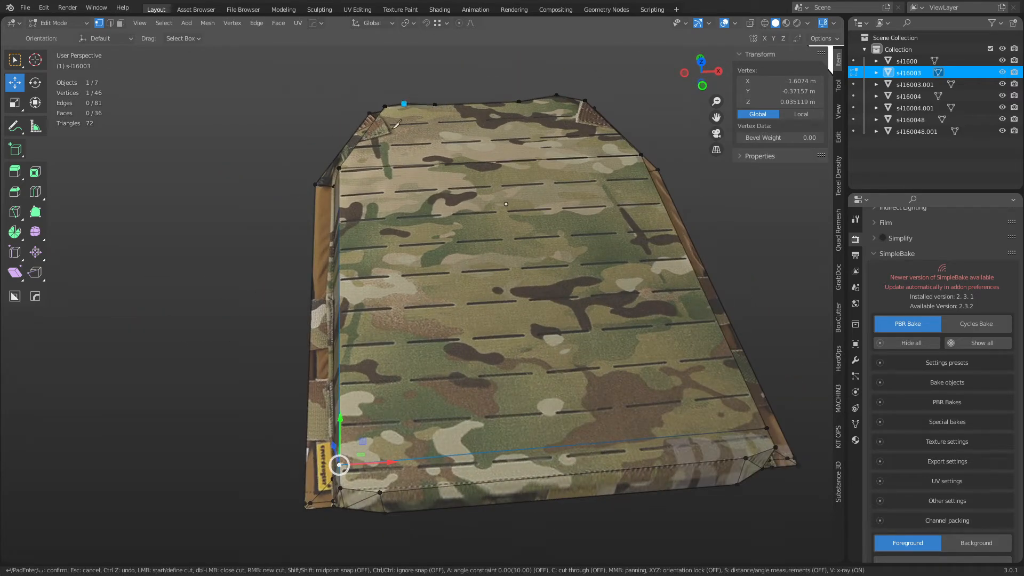
{"action": "left_click", "coordinate": [404, 103]}
{"action": "left_click", "coordinate": [365, 166]}
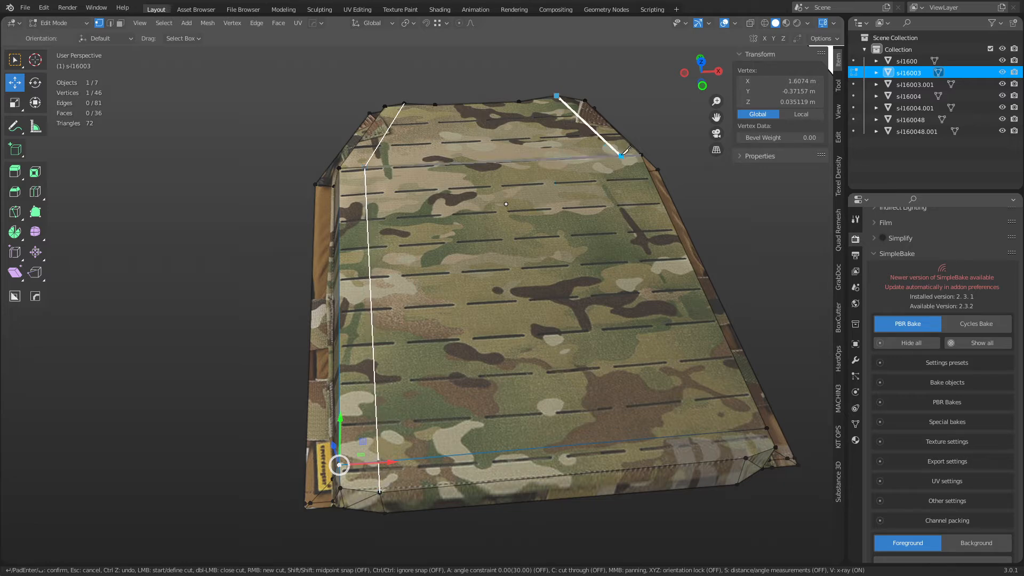
{"action": "left_click", "coordinate": [617, 155]}
{"action": "left_click", "coordinate": [746, 458]}
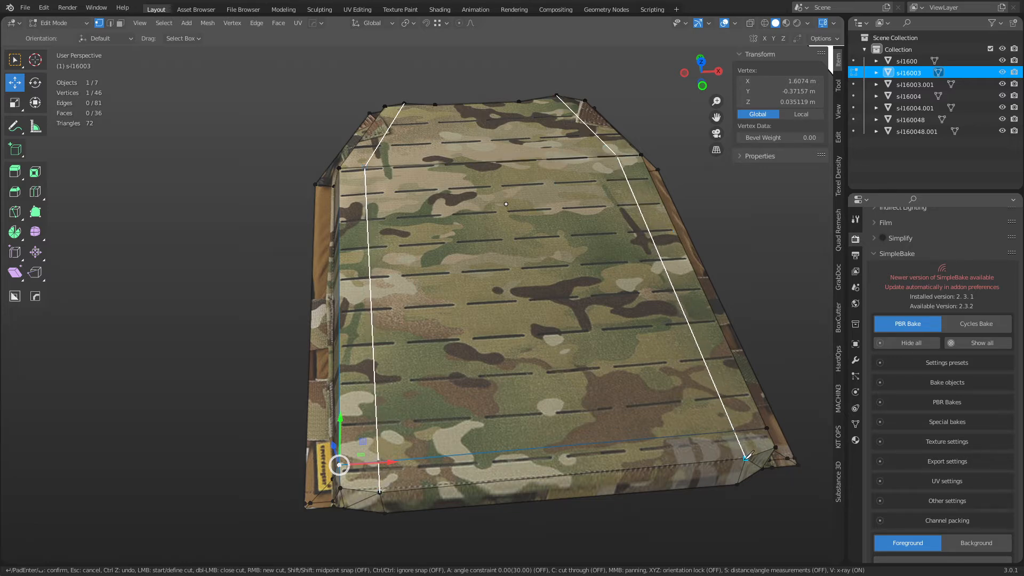
Knife two more cuts running from the top edge down to the bottom edge.
{"action": "left_click", "coordinate": [408, 166]}
{"action": "left_click", "coordinate": [434, 486]}
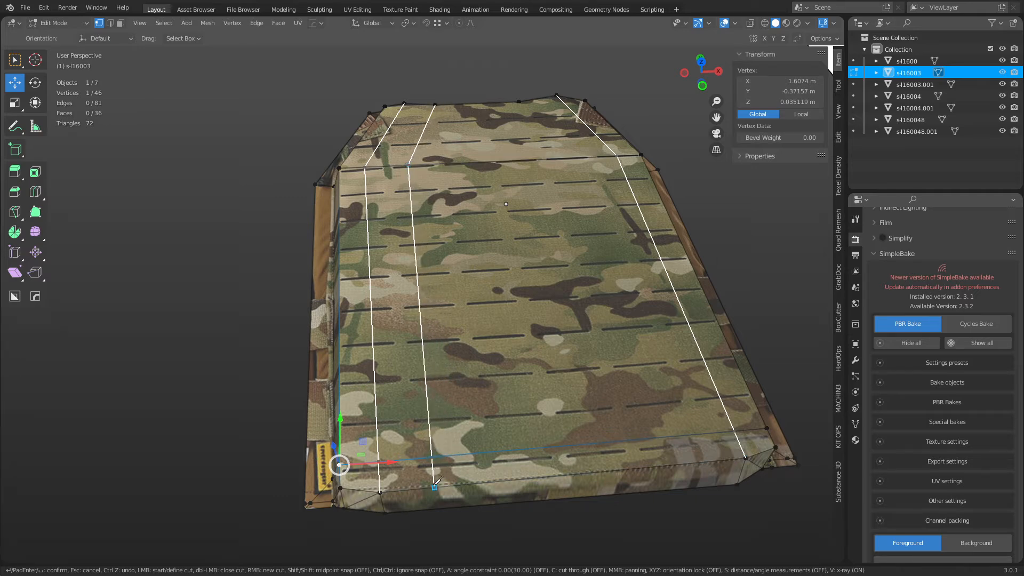
{"action": "left_click", "coordinate": [519, 101]}
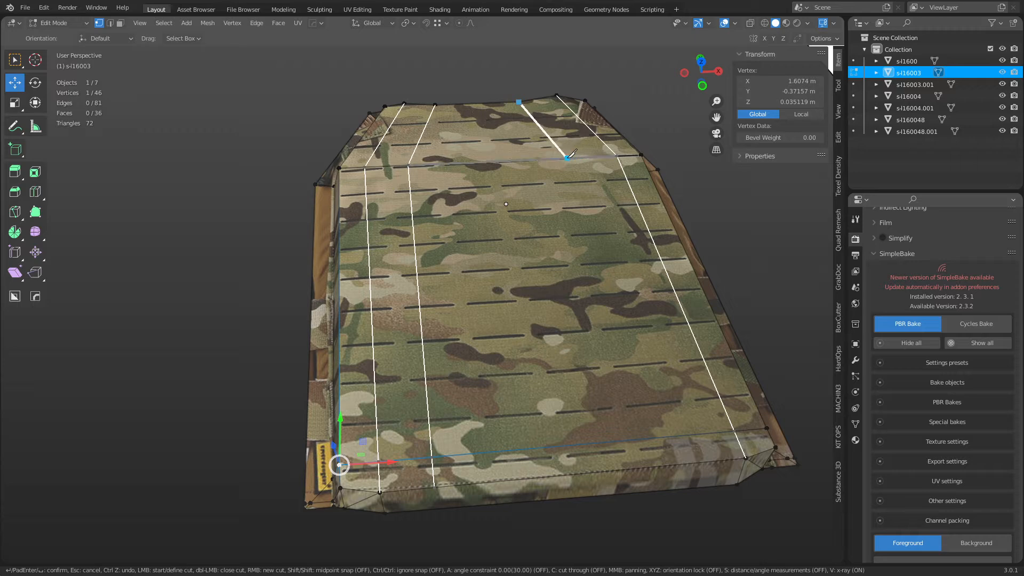
{"action": "left_click", "coordinate": [565, 158]}
{"action": "left_click", "coordinate": [664, 466]}
{"action": "key", "text": "Return"}
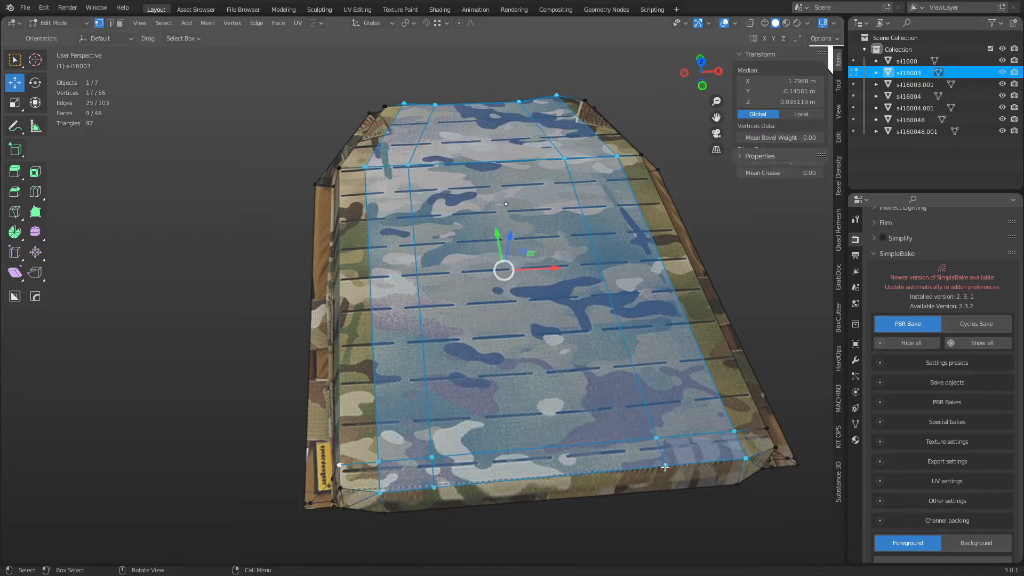
Raise the bottom strip, large middle face, and left and right strip faces slightly on Z.
{"action": "key", "text": "3"}
{"action": "left_click", "coordinate": [508, 464]}
{"action": "left_click", "coordinate": [455, 416]}
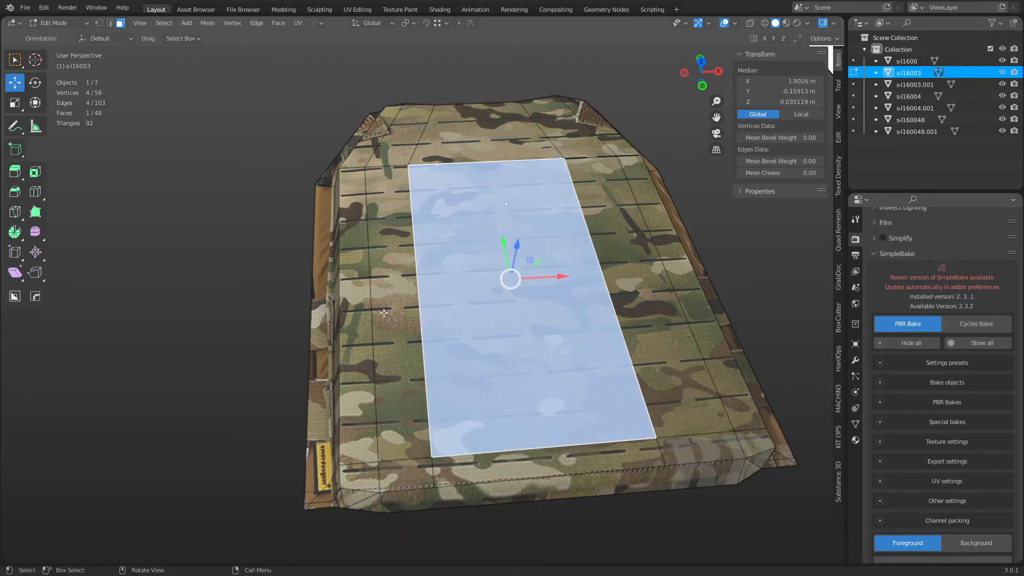
{"action": "left_click", "coordinate": [398, 179], "text": "ctrl+shift"}
{"action": "left_click", "coordinate": [603, 218], "text": "ctrl+shift"}
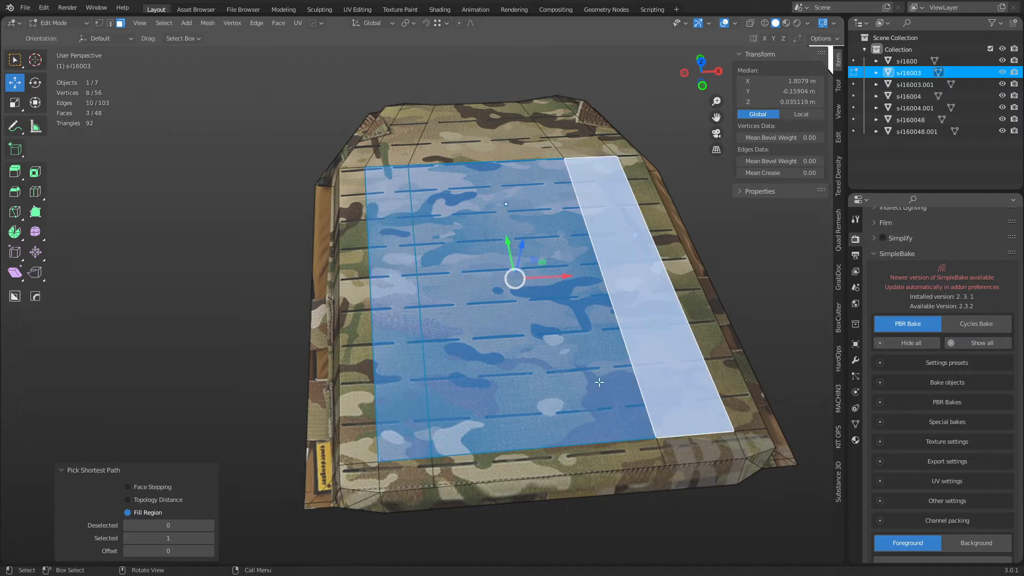
{"action": "middle_click_drag", "start_coordinate": [603, 218], "coordinate": [666, 338]}
{"action": "key", "text": "g"}
{"action": "key", "text": "z"}
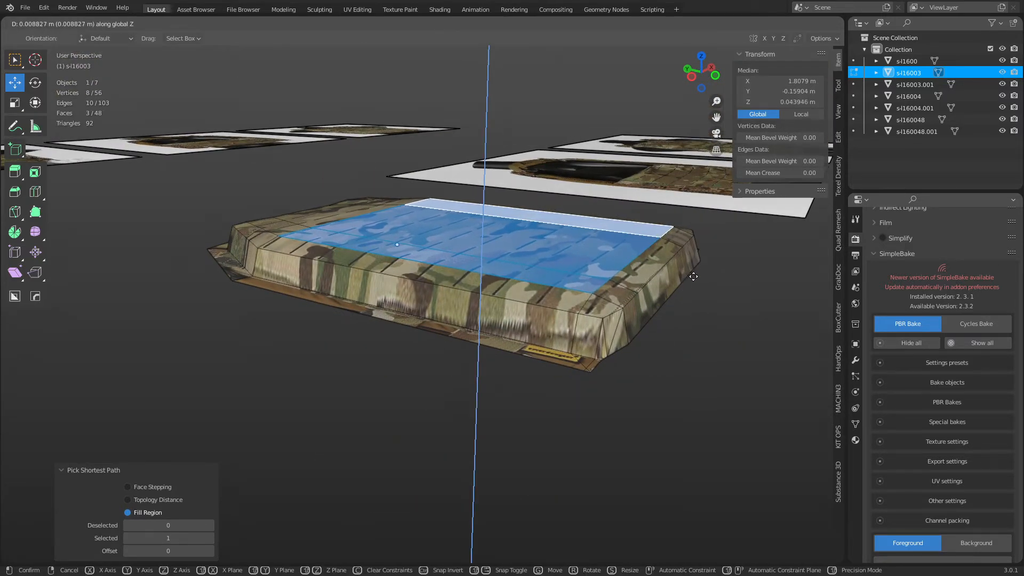
{"action": "left_click", "coordinate": [675, 294]}
Lower two corner vertices 0.008706 m on Z, then select the bottom boundary loop.
{"action": "left_click", "coordinate": [602, 318]}
{"action": "left_click", "coordinate": [693, 234], "text": "shift"}
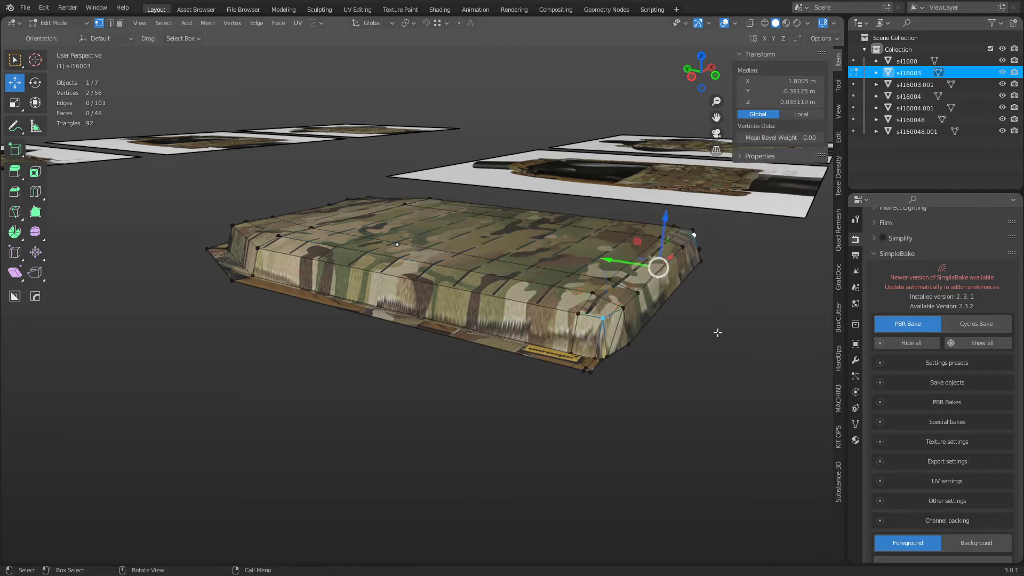
{"action": "key", "text": "g"}
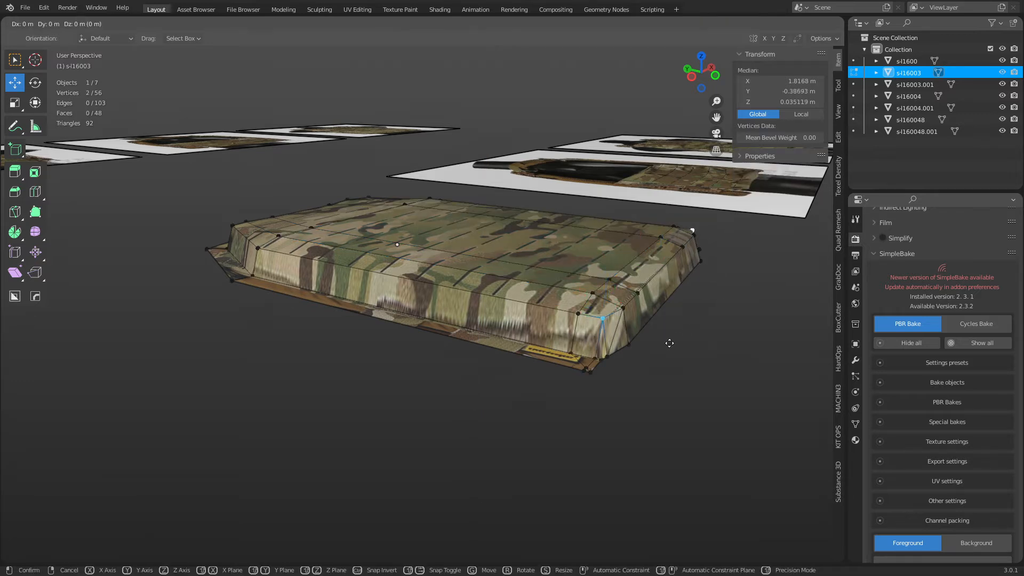
{"action": "key", "text": "z"}
{"action": "left_click", "coordinate": [681, 411]}
{"action": "middle_click_drag", "start_coordinate": [587, 394], "coordinate": [465, 381]}
{"action": "key", "text": "2"}
{"action": "left_click", "coordinate": [475, 367], "text": "alt"}
Slide the plate's two bottom corner vertices inward along their edges.
{"action": "key", "text": "1"}
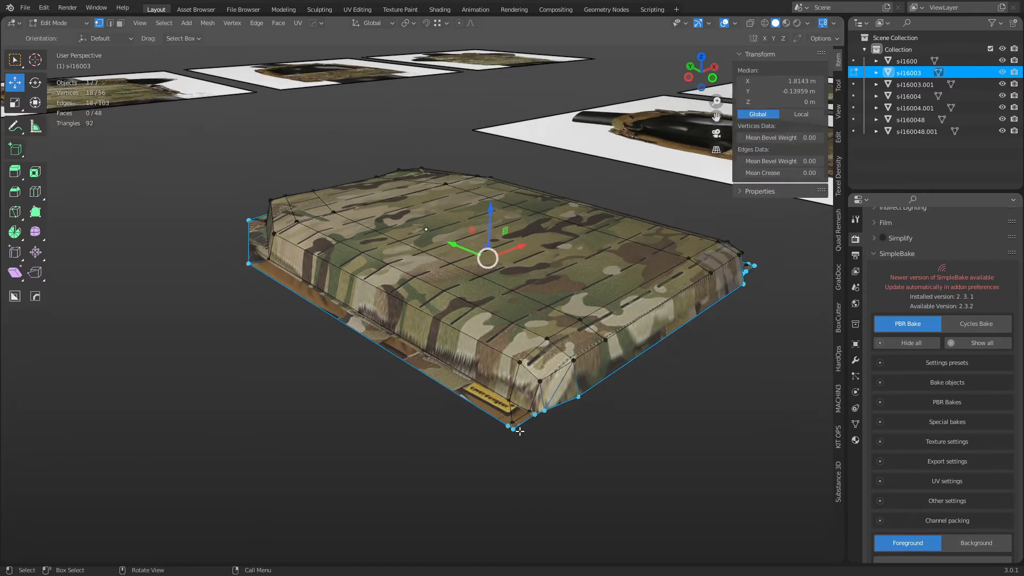
{"action": "left_click", "coordinate": [514, 423]}
{"action": "scroll", "coordinate": [494, 483], "scroll_direction": "up", "scroll_amount": 3}
{"action": "middle_click_drag", "start_coordinate": [494, 482], "coordinate": [440, 415], "text": "shift"}
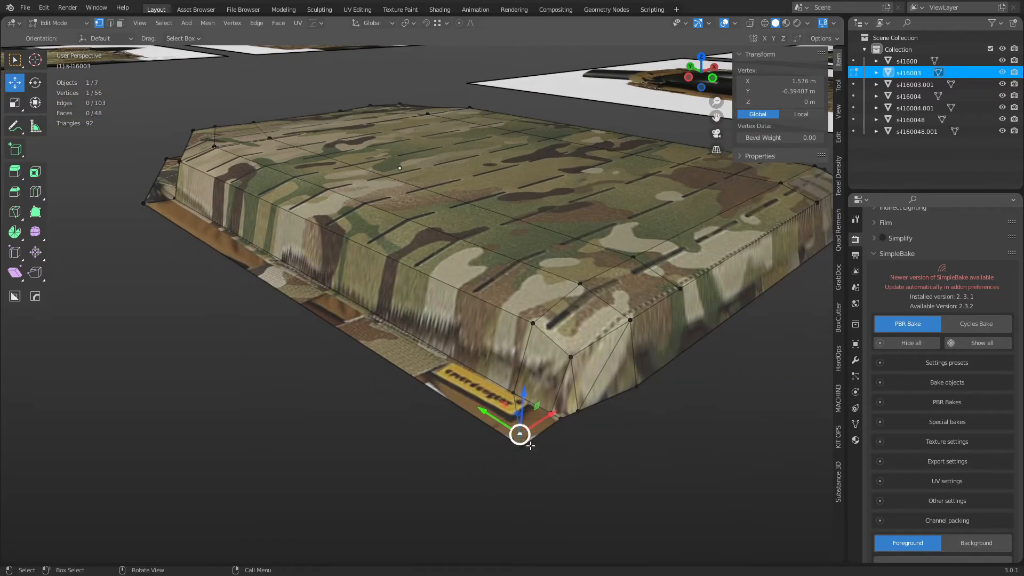
{"action": "key", "text": "g"}
{"action": "key", "text": "g"}
{"action": "left_click", "coordinate": [663, 407]}
{"action": "middle_click_drag", "start_coordinate": [663, 407], "coordinate": [546, 400]}
{"action": "left_click", "coordinate": [699, 466]}
{"action": "key", "text": "g"}
{"action": "key", "text": "g"}
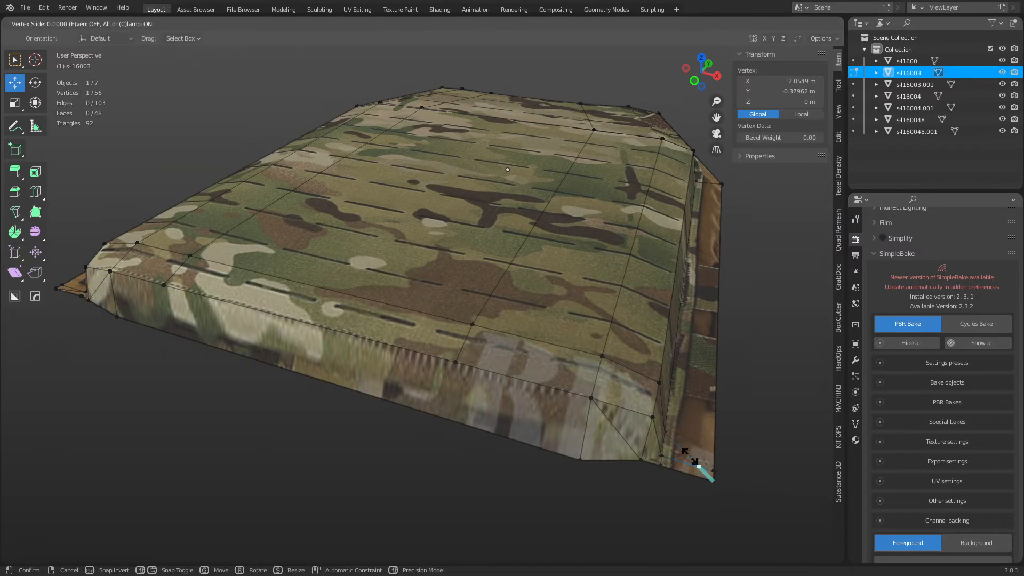
{"action": "left_click", "coordinate": [581, 425]}
Merge overlapping vertices across the whole plate by distance.
{"action": "key", "text": "a"}
{"action": "key", "text": "m"}
{"action": "left_click", "coordinate": [691, 493]}
Try dissolving the bottom-right and front-left corner edges, undoing each attempt.
{"action": "key", "text": "2"}
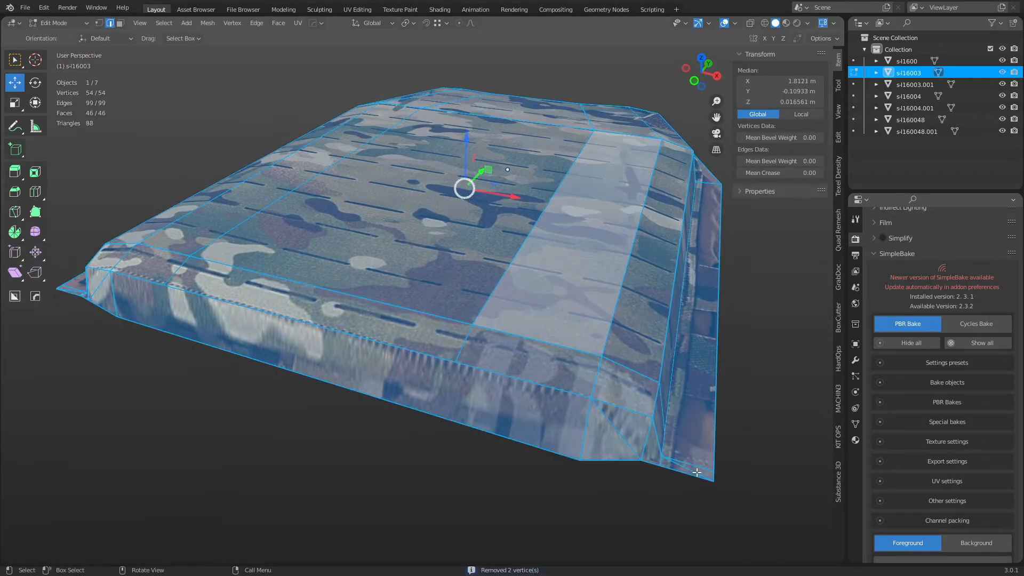
{"action": "left_click", "coordinate": [697, 472]}
{"action": "middle_click_drag", "start_coordinate": [386, 409], "coordinate": [521, 407]}
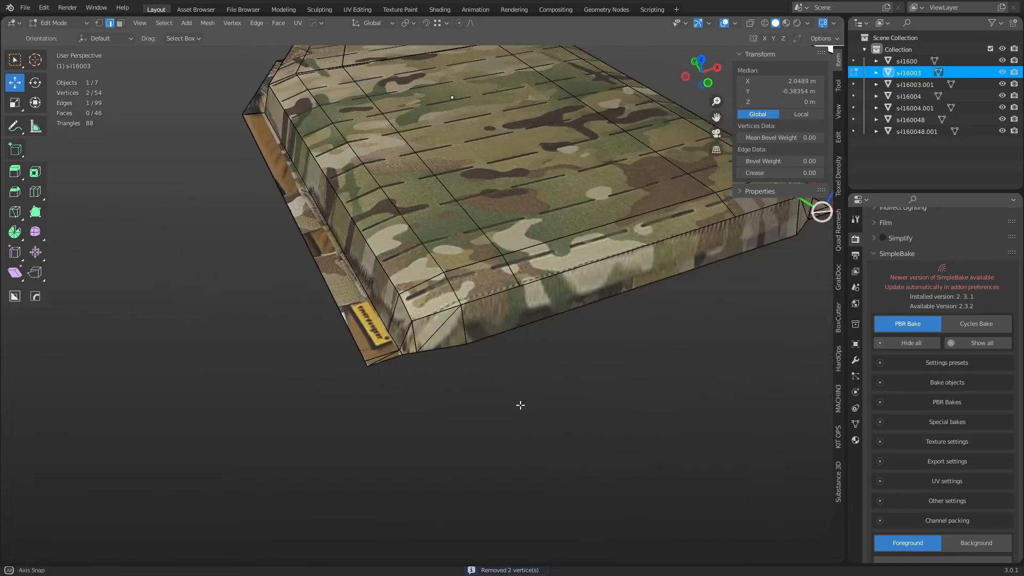
{"action": "left_click", "coordinate": [388, 360], "text": "shift"}
{"action": "key", "text": "ctrl+z"}
{"action": "left_click", "coordinate": [386, 359], "text": "shift"}
{"action": "key", "text": "x"}
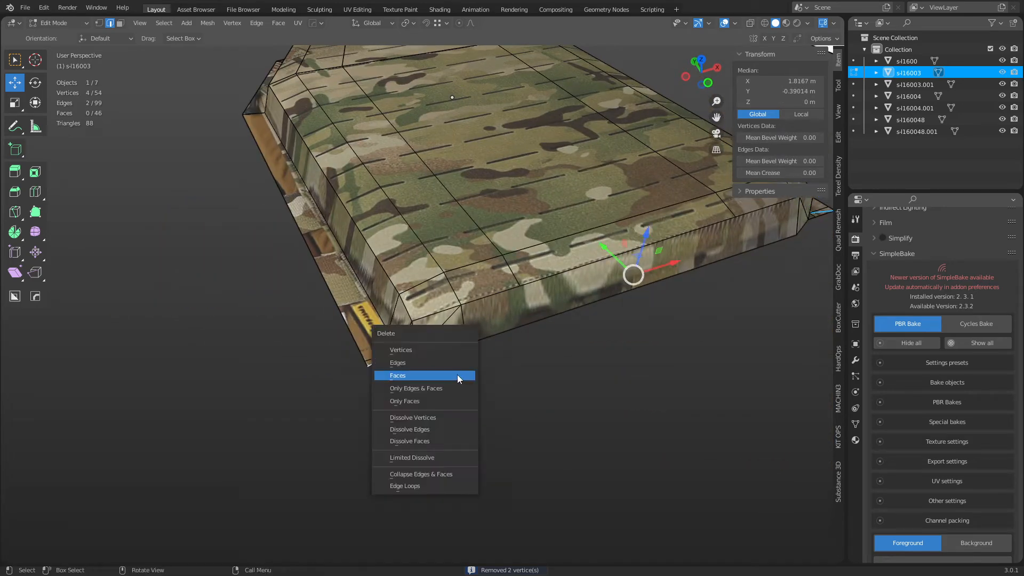
{"action": "key", "text": "ctrl+x"}
{"action": "key", "text": "ctrl+z"}
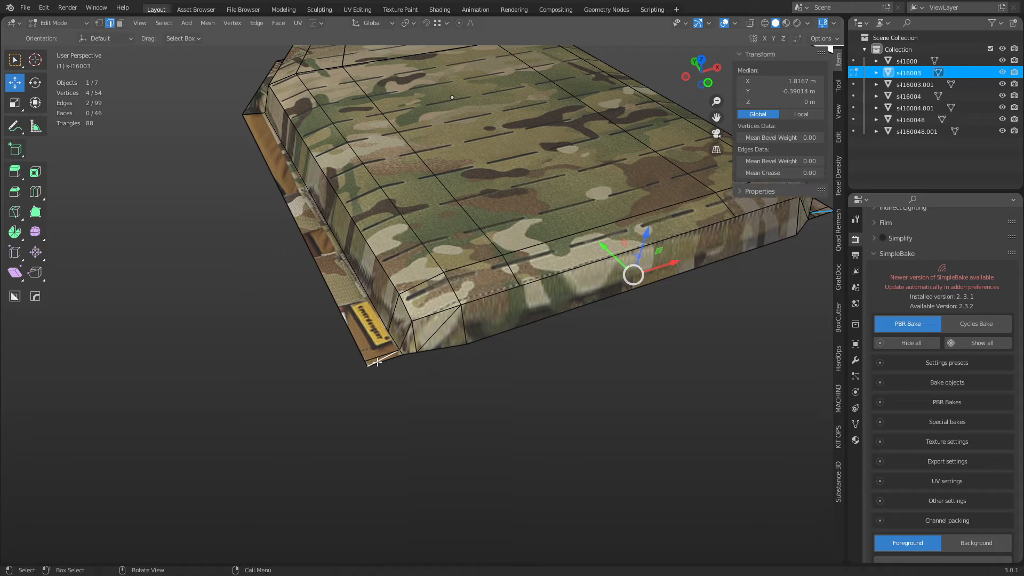
{"action": "left_click", "coordinate": [381, 362]}
{"action": "middle_click_drag", "start_coordinate": [381, 362], "coordinate": [535, 384]}
{"action": "key", "text": "x"}
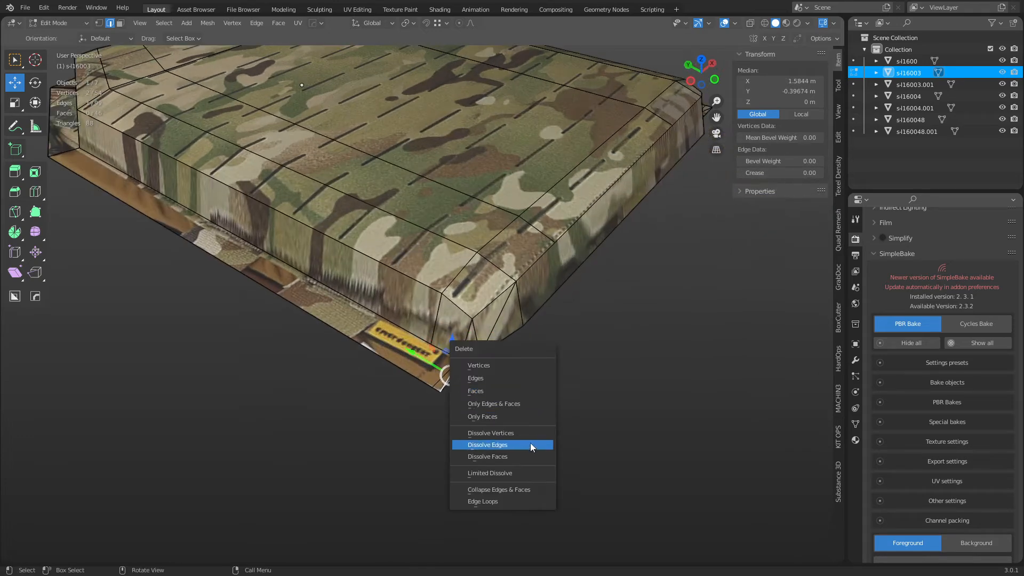
{"action": "left_click", "coordinate": [530, 443]}
{"action": "key", "text": "ctrl+z"}
Dissolve the two front-left corner triangles into a single face.
{"action": "key", "text": "1"}
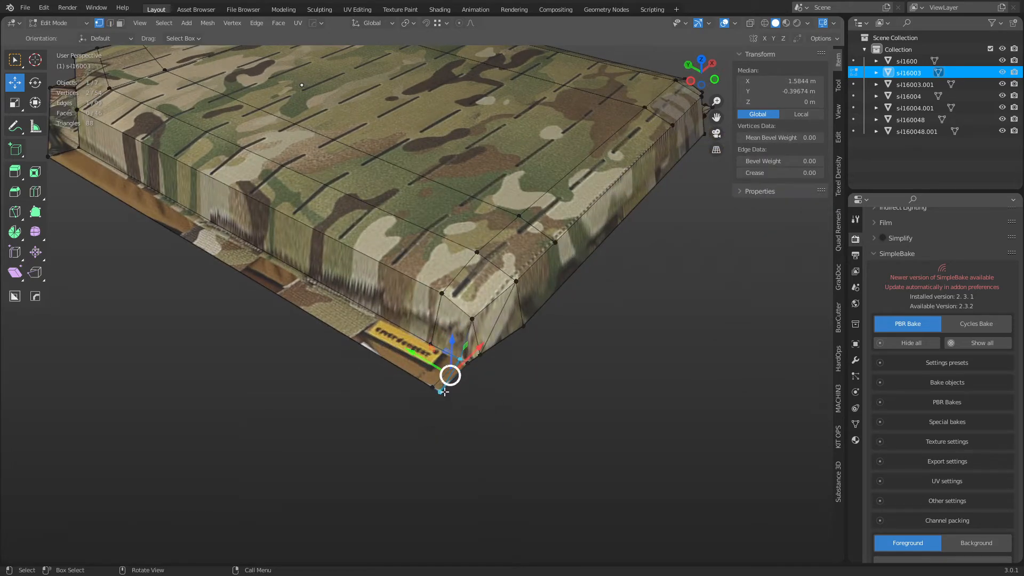
{"action": "left_click", "coordinate": [445, 393]}
{"action": "left_click", "coordinate": [433, 388]}
{"action": "left_click", "coordinate": [461, 360]}
{"action": "key", "text": "alt+a"}
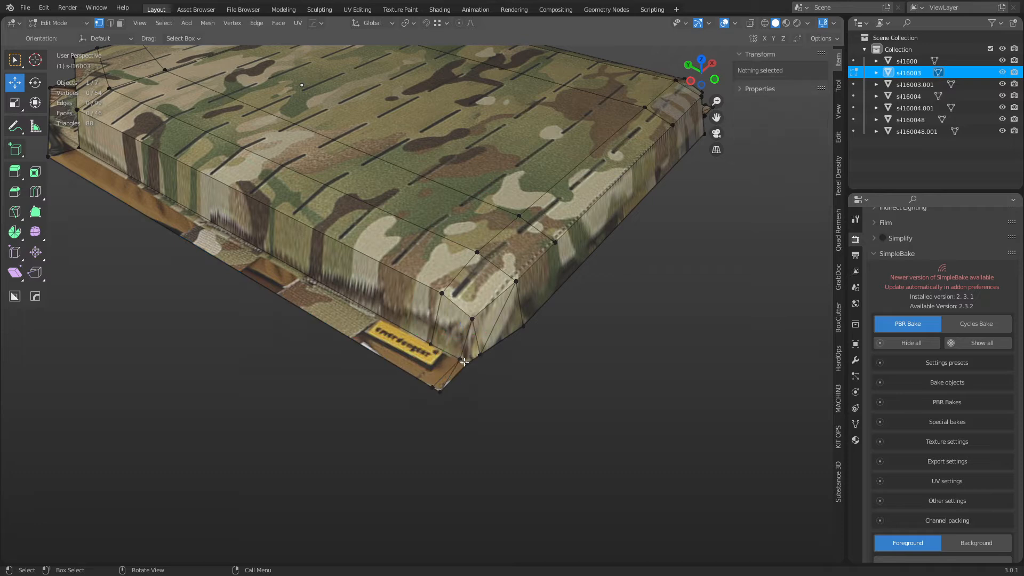
{"action": "left_click", "coordinate": [466, 363]}
{"action": "left_click", "coordinate": [460, 359]}
{"action": "left_click", "coordinate": [441, 392]}
{"action": "key", "text": "2"}
{"action": "left_click", "coordinate": [451, 376]}
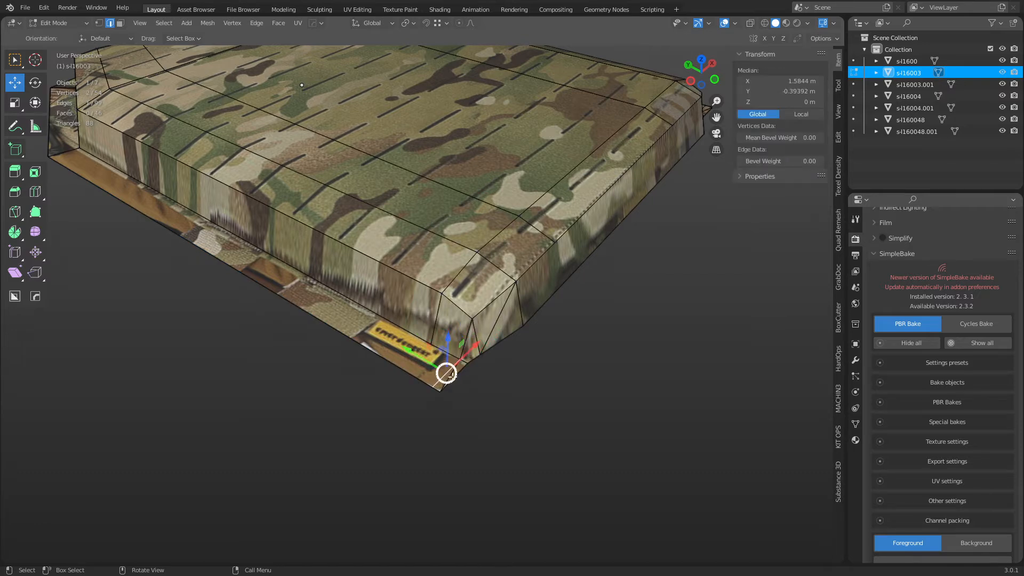
{"action": "key", "text": "3"}
{"action": "left_click", "coordinate": [447, 377]}
{"action": "left_click", "coordinate": [458, 368], "text": "shift"}
{"action": "key", "text": "x"}
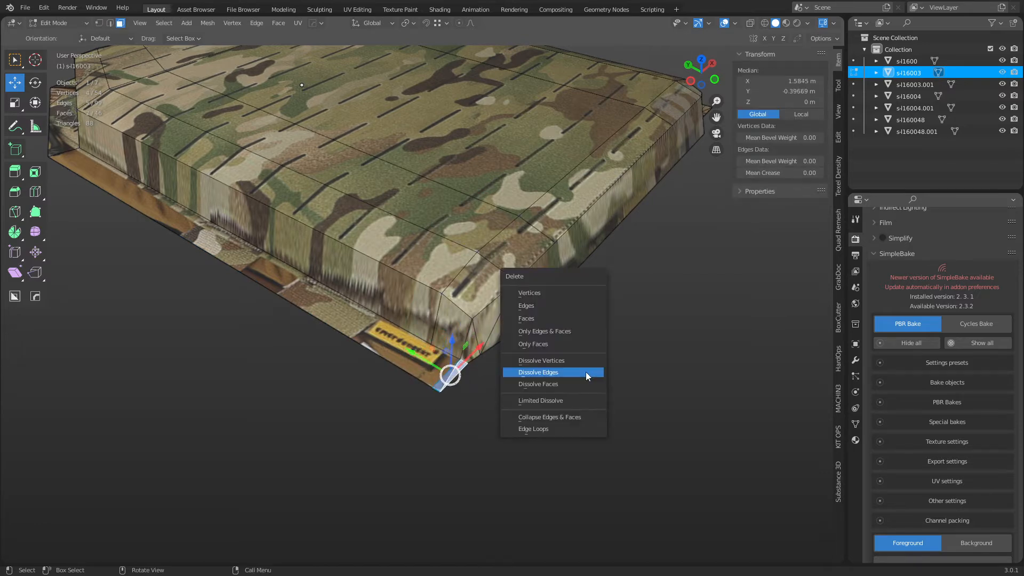
{"action": "left_click", "coordinate": [576, 401]}
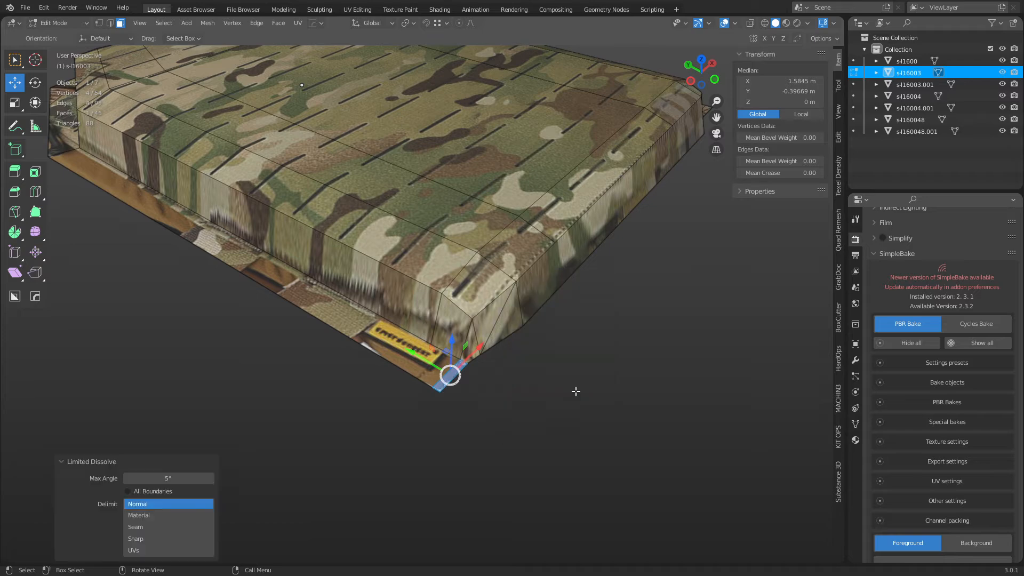
Dissolve the corner triangles on the other long side into the side strip.
{"action": "key", "text": "alt+a"}
{"action": "middle_click_drag", "start_coordinate": [647, 297], "coordinate": [576, 426]}
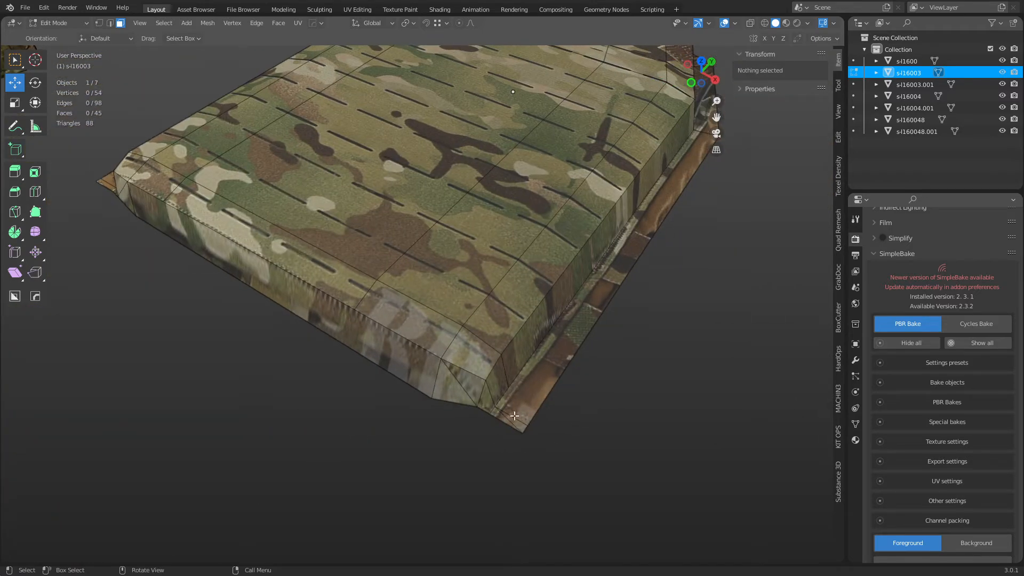
{"action": "left_click", "coordinate": [505, 417]}
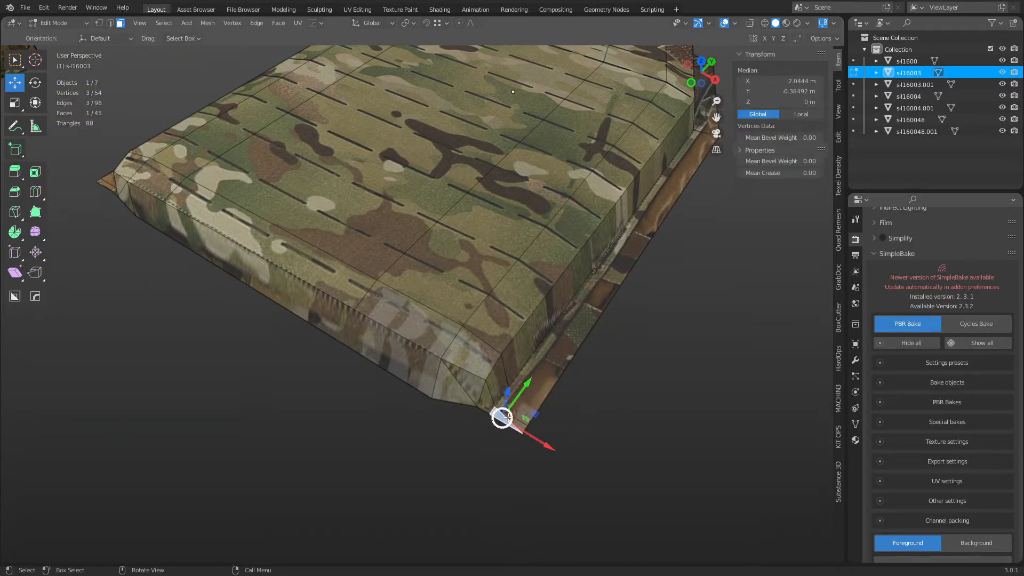
{"action": "left_click", "coordinate": [525, 411], "text": "shift"}
{"action": "key", "text": "x"}
{"action": "key", "text": "Escape"}
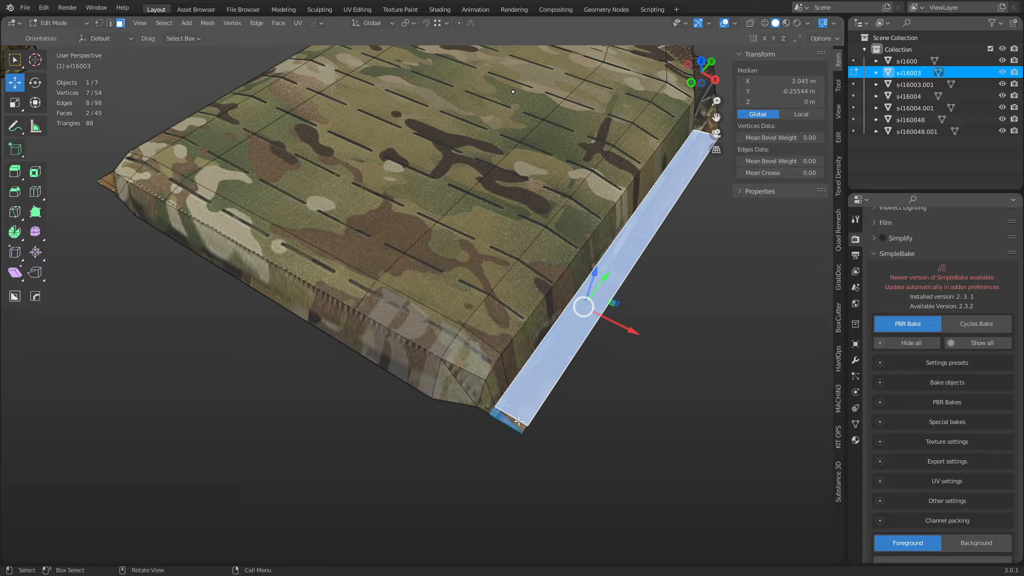
{"action": "left_click", "coordinate": [519, 421]}
{"action": "left_click", "coordinate": [509, 421], "text": "shift"}
{"action": "key", "text": "x"}
{"action": "left_click", "coordinate": [585, 416]}
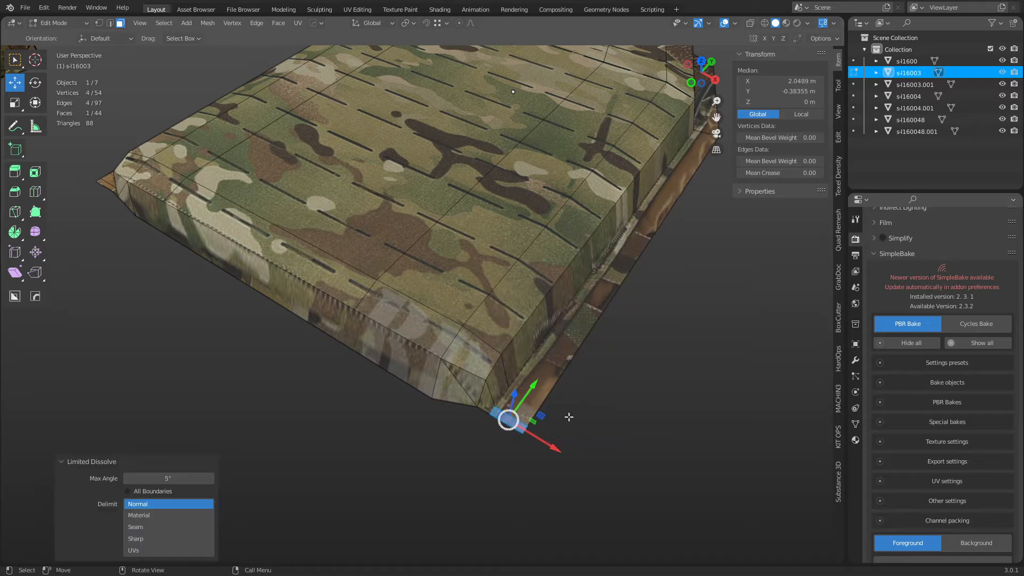
{"action": "left_click", "coordinate": [528, 408]}
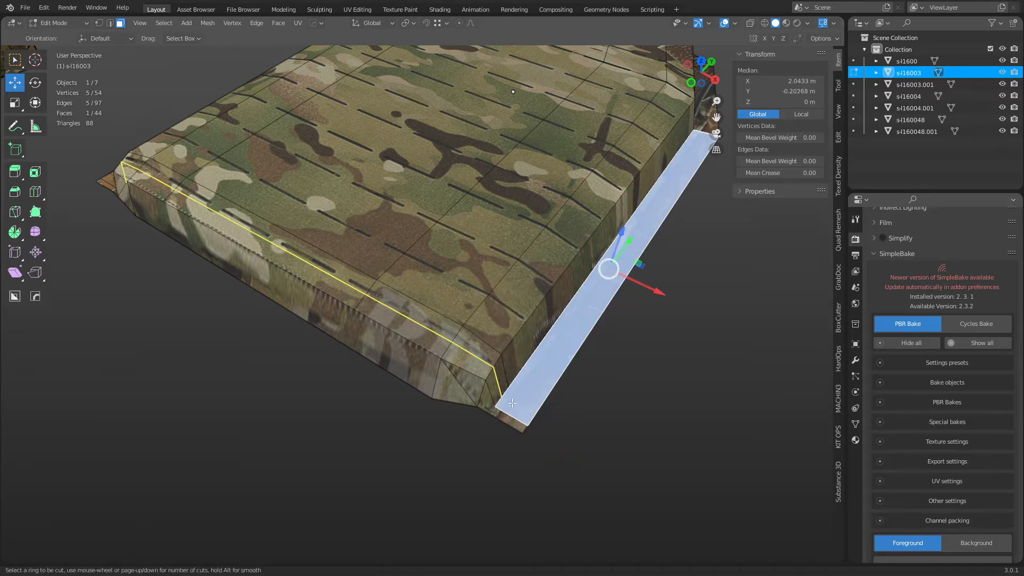
Add a loop cut across the plate, then undo it.
{"action": "middle_click_drag", "start_coordinate": [526, 406], "coordinate": [528, 266]}
{"action": "key", "text": "ctrl+r"}
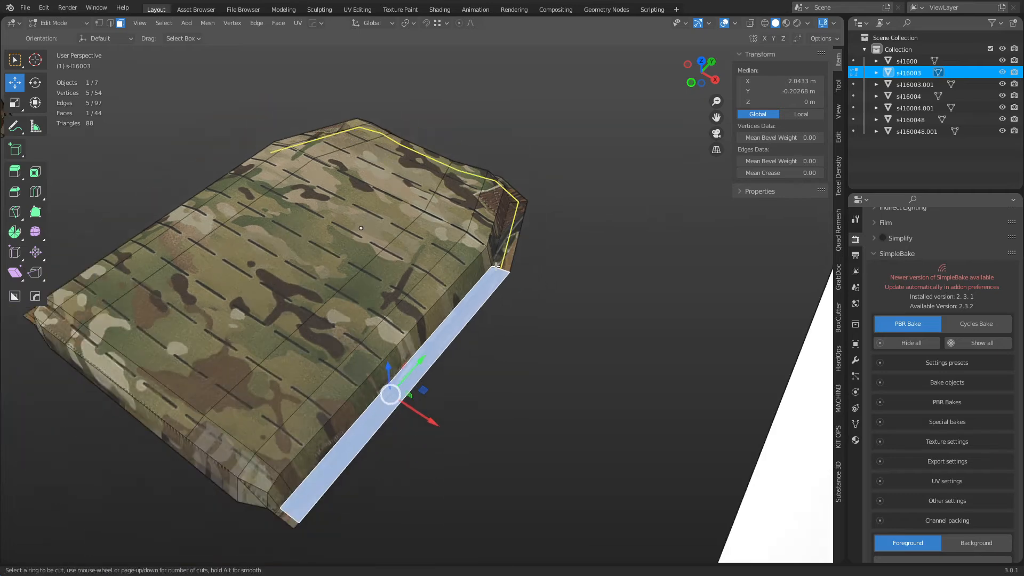
{"action": "left_click", "coordinate": [495, 274]}
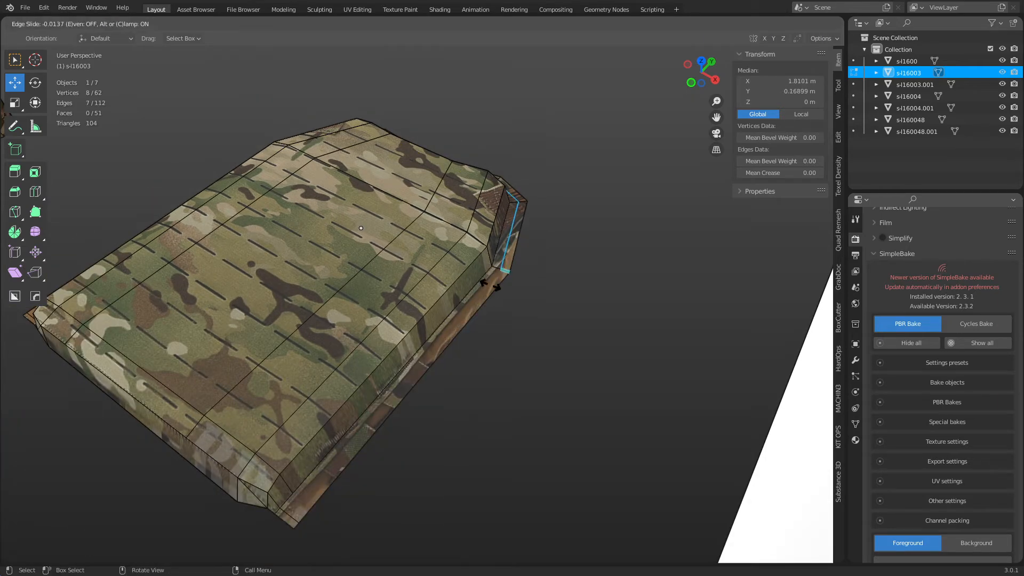
{"action": "left_click", "coordinate": [481, 317]}
{"action": "key", "text": "ctrl+z"}
Knife a new cut from the corner across the plate's top face.
{"action": "key", "text": "1"}
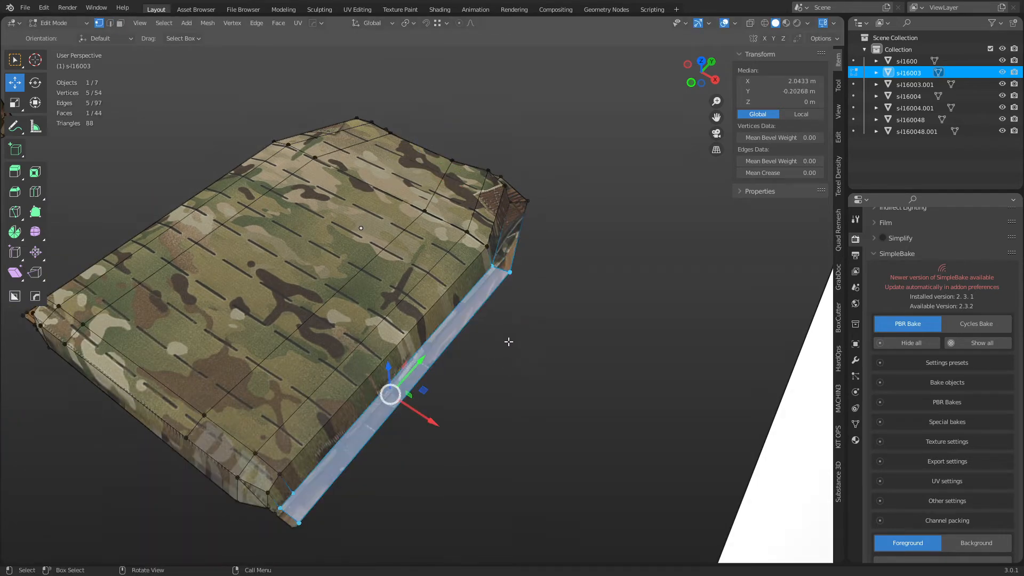
{"action": "key", "text": "k"}
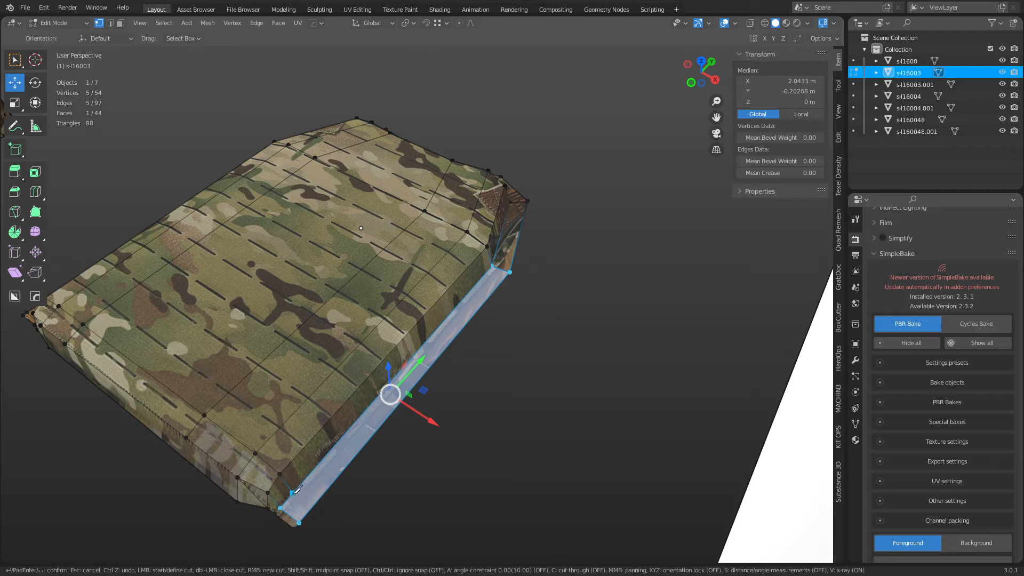
{"action": "middle_click_drag", "start_coordinate": [315, 491], "coordinate": [428, 243]}
{"action": "left_click", "coordinate": [439, 406]}
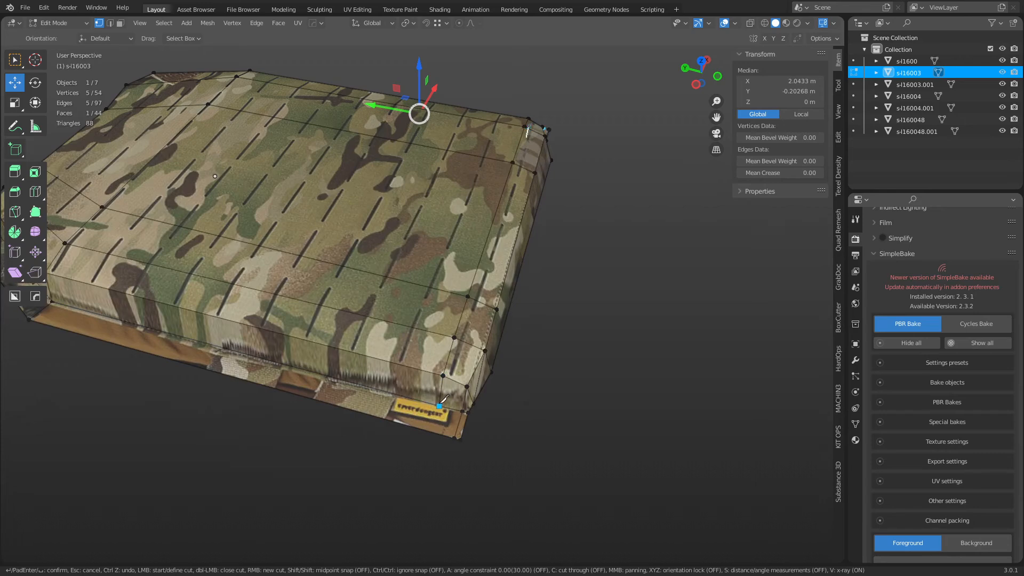
{"action": "key", "text": "Return"}
Add an edge loop around the plate's sides and start moving it along Z.
{"action": "key", "text": "3"}
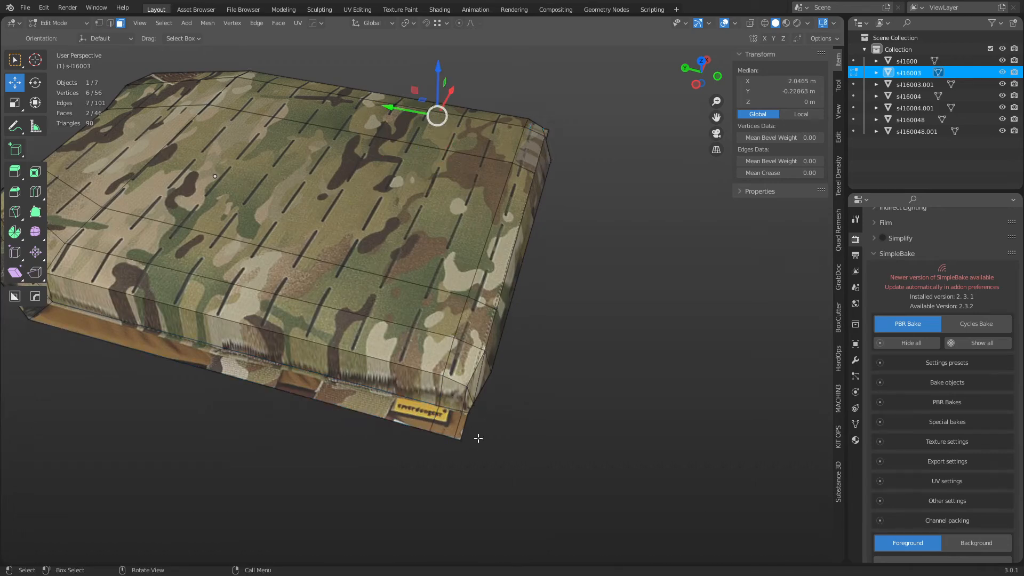
{"action": "key", "text": "ctrl+r"}
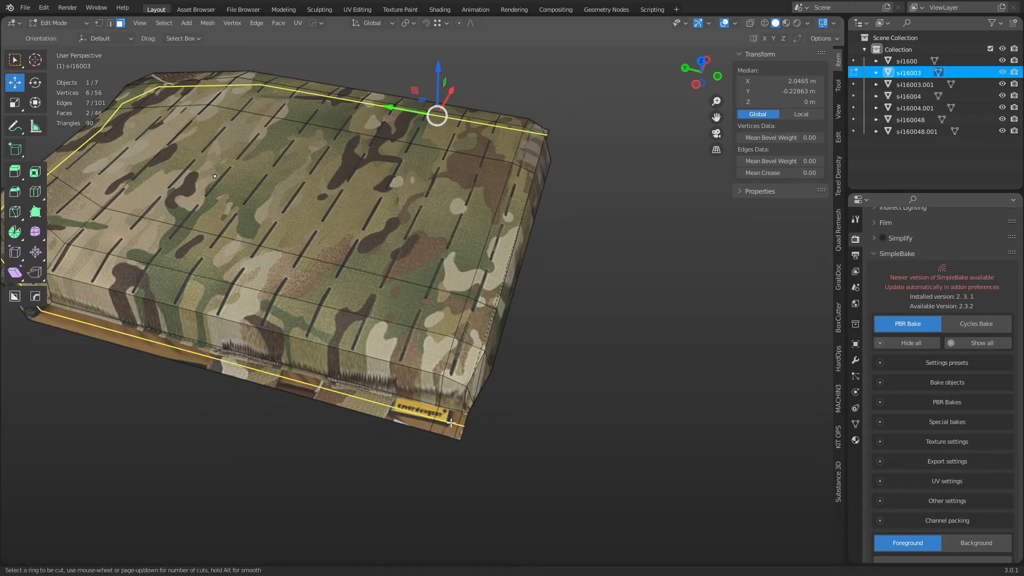
{"action": "left_click", "coordinate": [450, 423]}
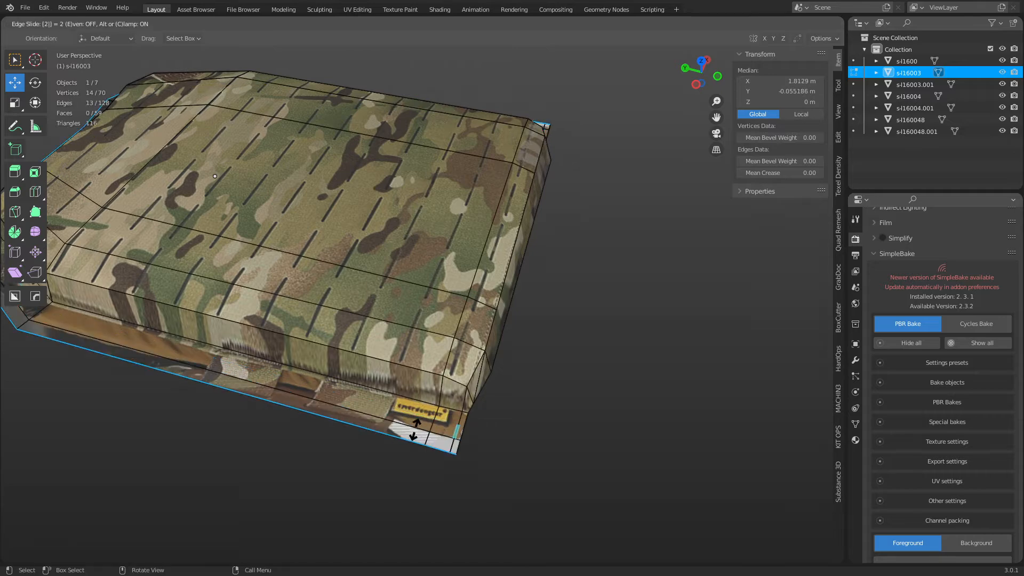
{"action": "right_click", "coordinate": [440, 421]}
{"action": "middle_click_drag", "start_coordinate": [389, 414], "coordinate": [524, 389]}
{"action": "key", "text": "g"}
{"action": "key", "text": "z"}
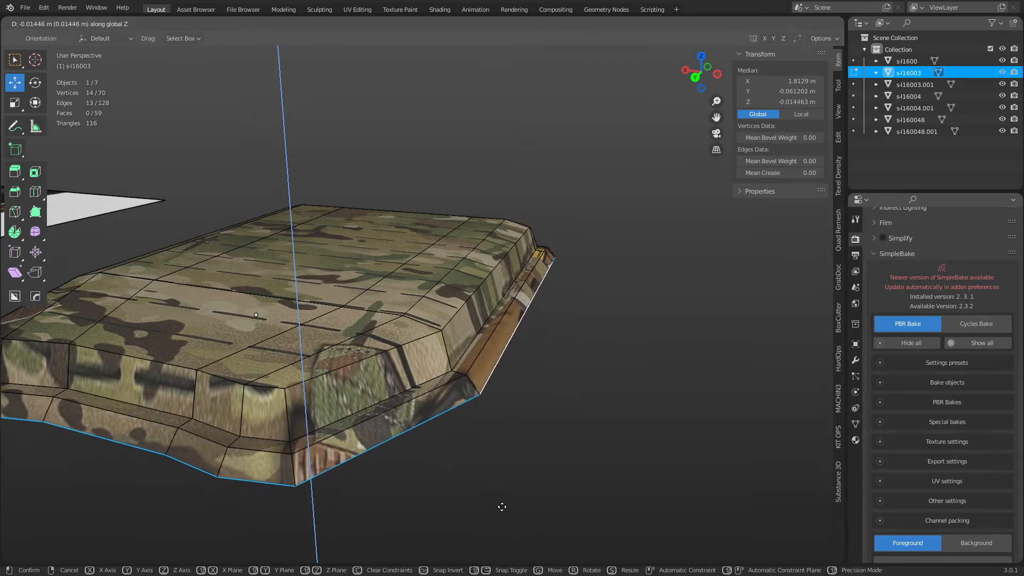
Lower the rim about 0.0145 m, return to Object Mode and toggle see-through.
{"action": "left_click", "coordinate": [499, 504]}
{"action": "key", "text": "ctrl+Tab"}
{"action": "left_click", "coordinate": [474, 202]}
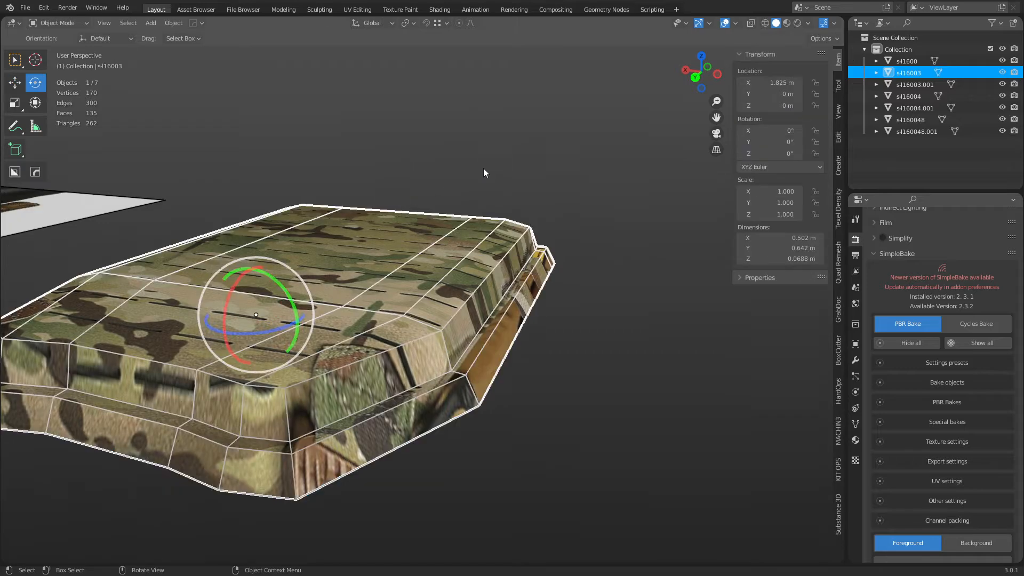
{"action": "left_click", "coordinate": [485, 170]}
{"action": "scroll", "coordinate": [538, 172], "scroll_direction": "down", "scroll_amount": 4}
{"action": "key", "text": "alt+z"}
{"action": "key", "text": "alt+z"}
Look straight down over the reference photo and enter Edit Mode on the cummerbund panel.
{"action": "middle_click_drag", "start_coordinate": [558, 225], "coordinate": [373, 296]}
{"action": "left_click", "coordinate": [500, 299]}
{"action": "middle_click_drag", "start_coordinate": [500, 299], "coordinate": [483, 315]}
{"action": "middle_click_drag", "start_coordinate": [576, 251], "coordinate": [438, 369], "text": "shift"}
{"action": "middle_click_drag", "start_coordinate": [507, 279], "coordinate": [409, 336], "text": "shift"}
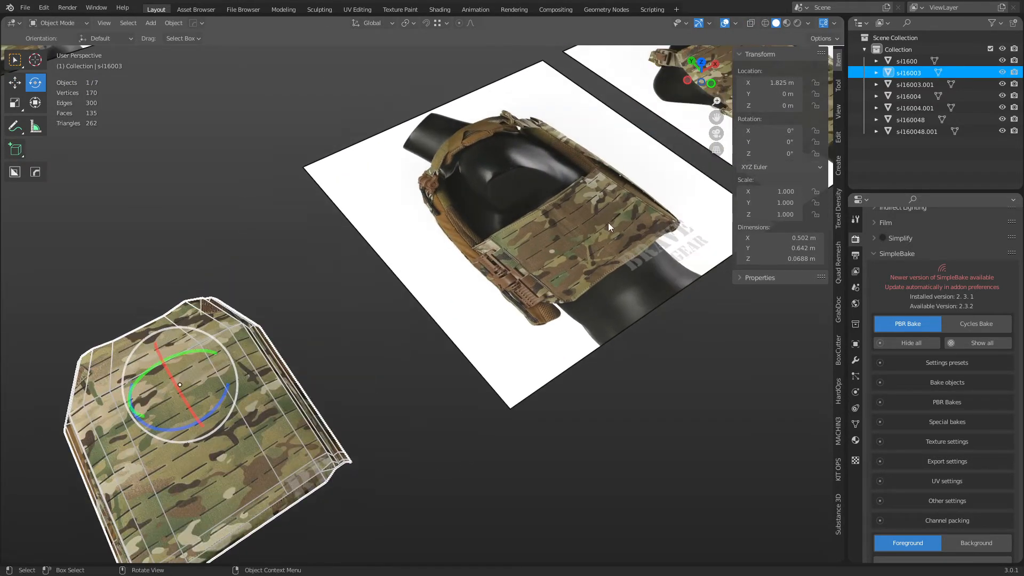
{"action": "middle_click_drag", "start_coordinate": [577, 235], "coordinate": [541, 285]}
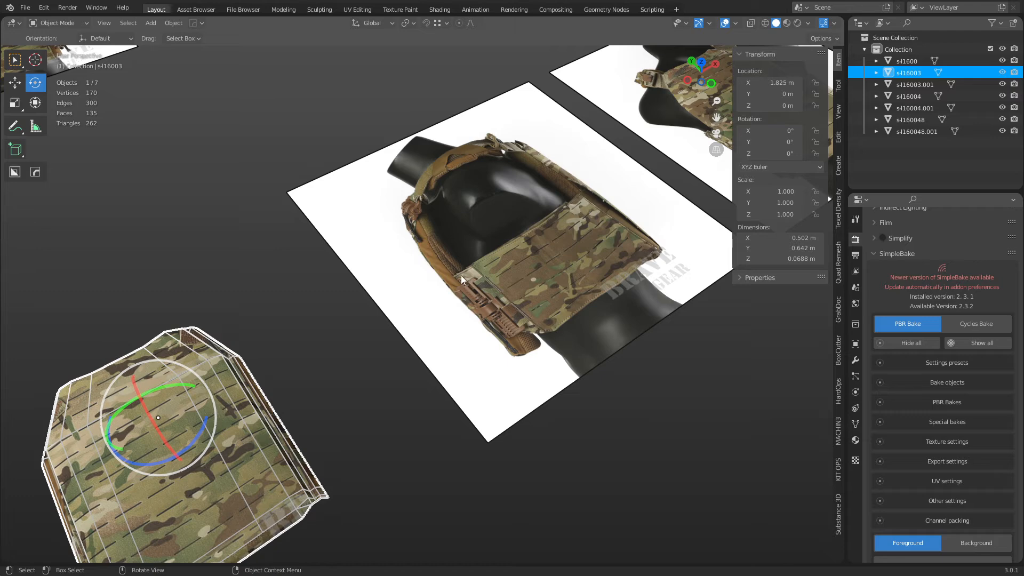
{"action": "middle_click_drag", "start_coordinate": [572, 219], "coordinate": [398, 369]}
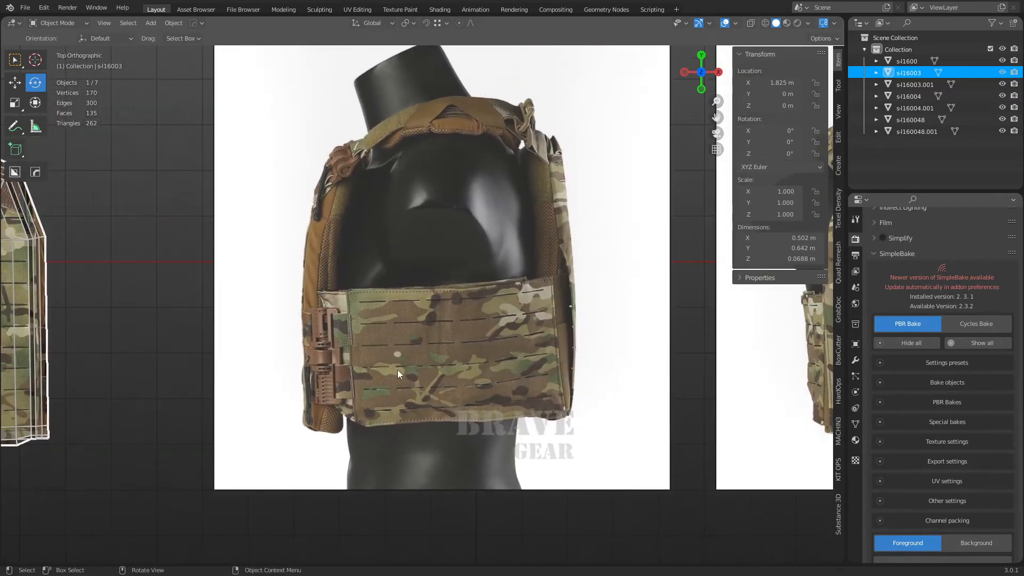
{"action": "left_click", "coordinate": [398, 370]}
{"action": "key", "text": "Tab"}
{"action": "left_click", "coordinate": [148, 349]}
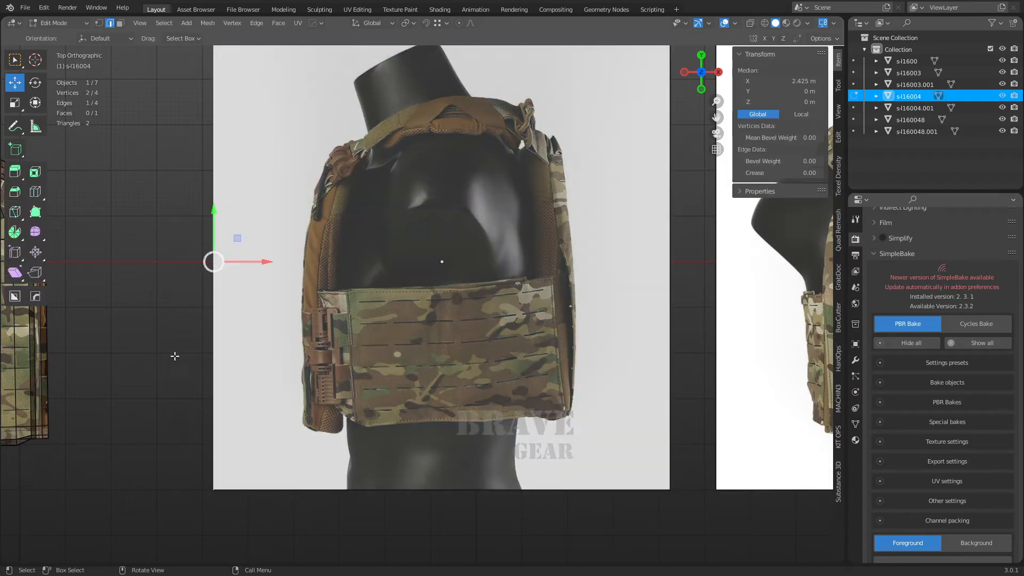
Knife-cut along the cummerbund's top edge from its top-left to top-right corner.
{"action": "key", "text": "3"}
{"action": "key", "text": "k"}
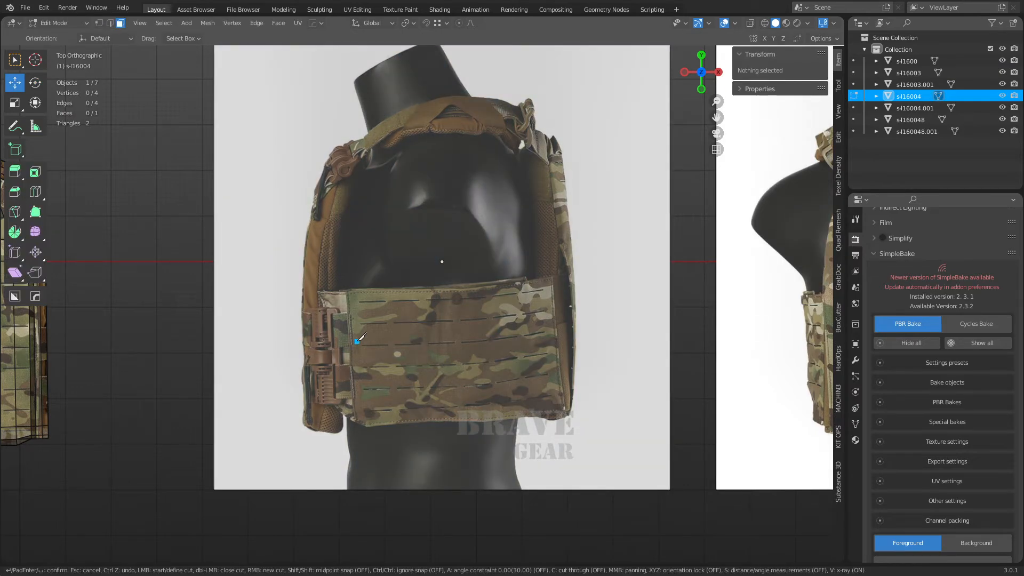
{"action": "left_click", "coordinate": [318, 292]}
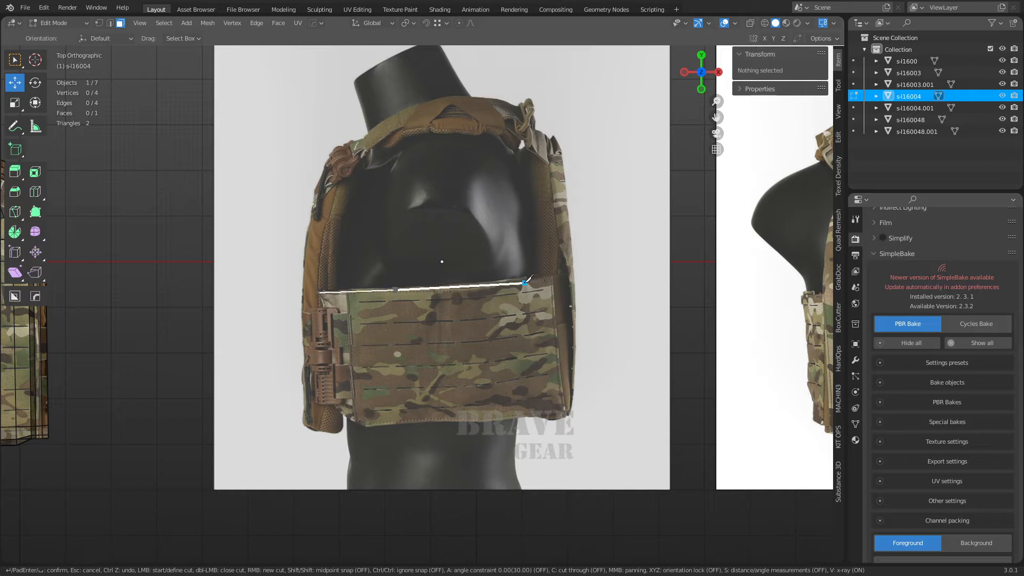
{"action": "left_click", "coordinate": [564, 275]}
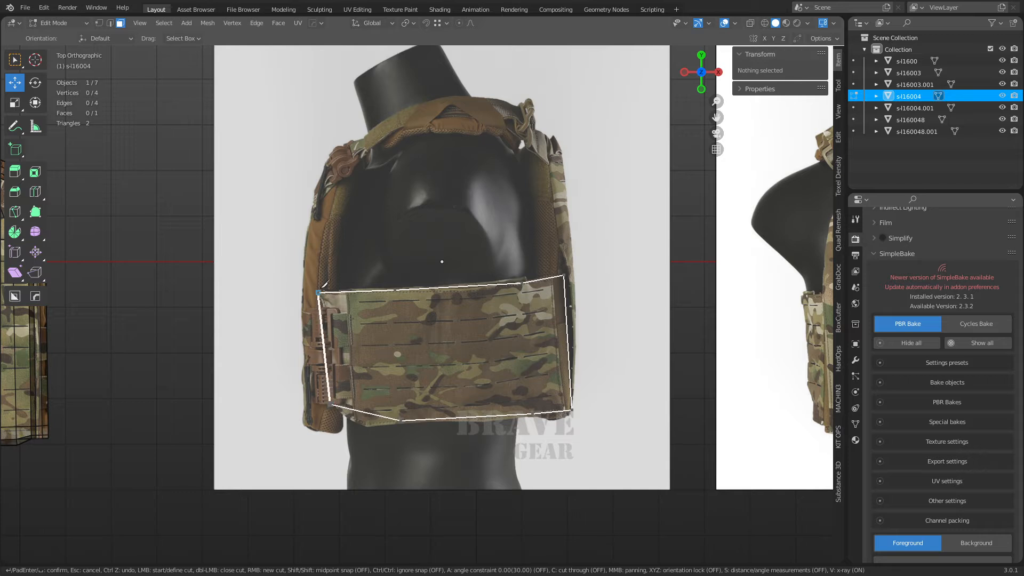
Close the outline cut and move the lower-left, bottom and top vertices onto the photo's outline.
{"action": "left_click", "coordinate": [319, 292]}
{"action": "key", "text": "Return"}
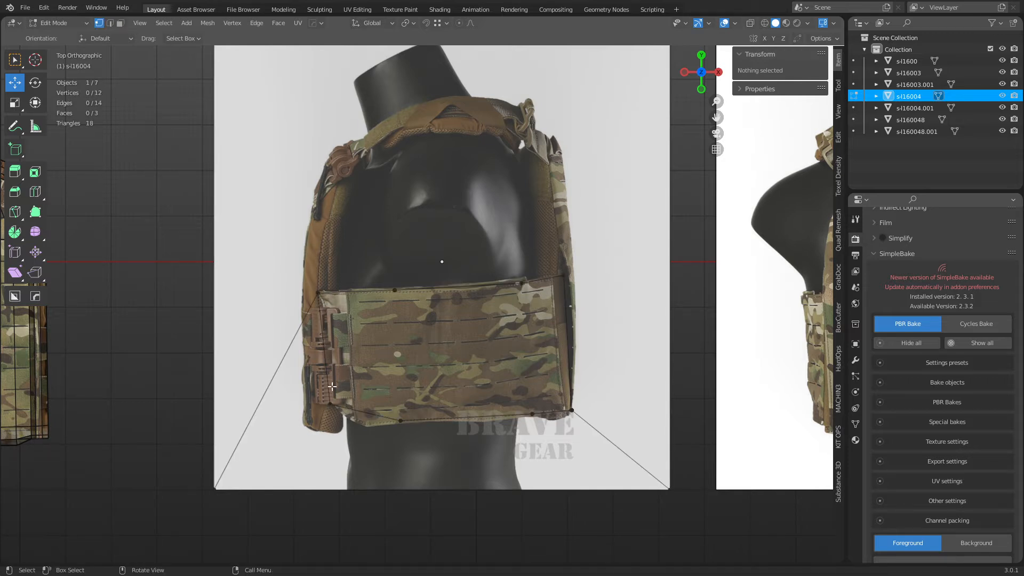
{"action": "left_click", "coordinate": [330, 401]}
{"action": "key", "text": "g"}
{"action": "key", "text": "g"}
{"action": "right_click", "coordinate": [394, 414]}
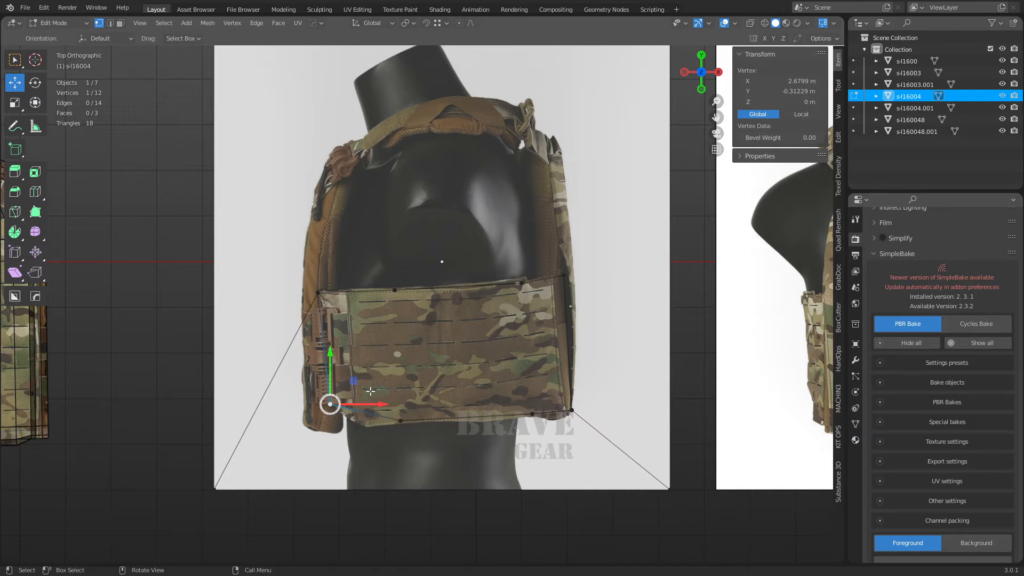
{"action": "left_click", "coordinate": [813, 36]}
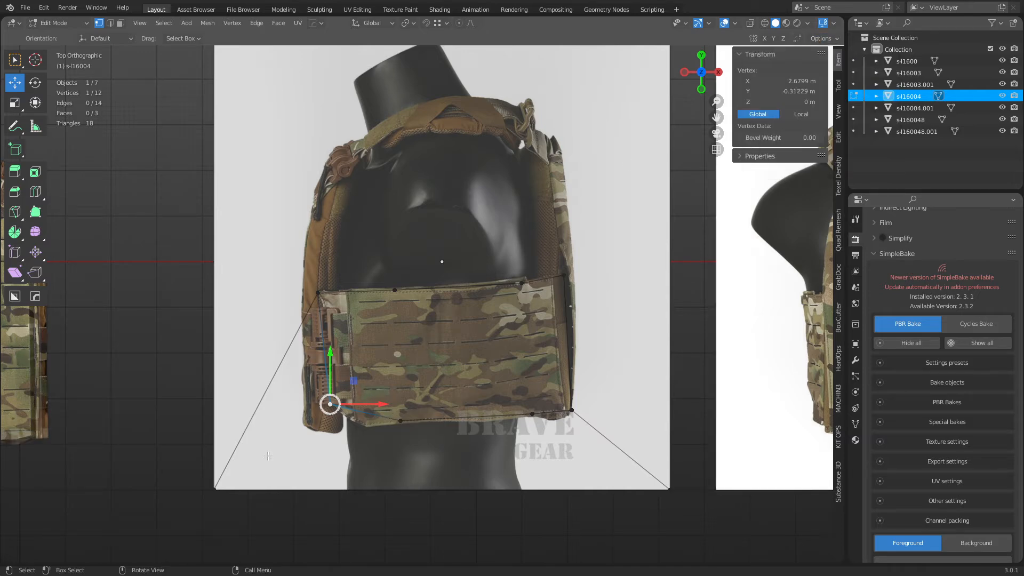
{"action": "left_click_drag", "start_coordinate": [355, 381], "coordinate": [347, 381]}
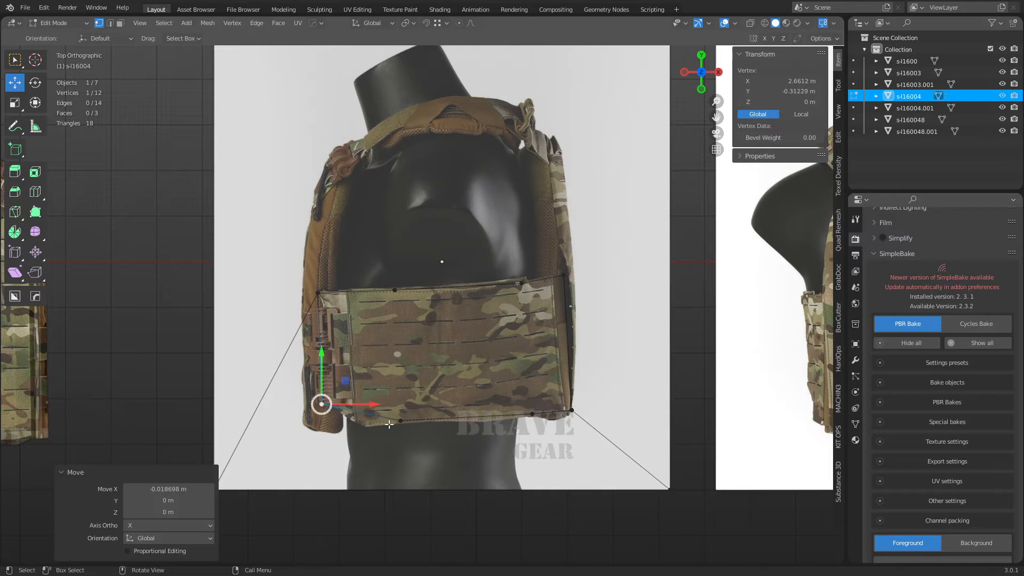
{"action": "left_click", "coordinate": [396, 422]}
{"action": "left_click_drag", "start_coordinate": [423, 405], "coordinate": [367, 418]}
{"action": "left_click", "coordinate": [396, 289]}
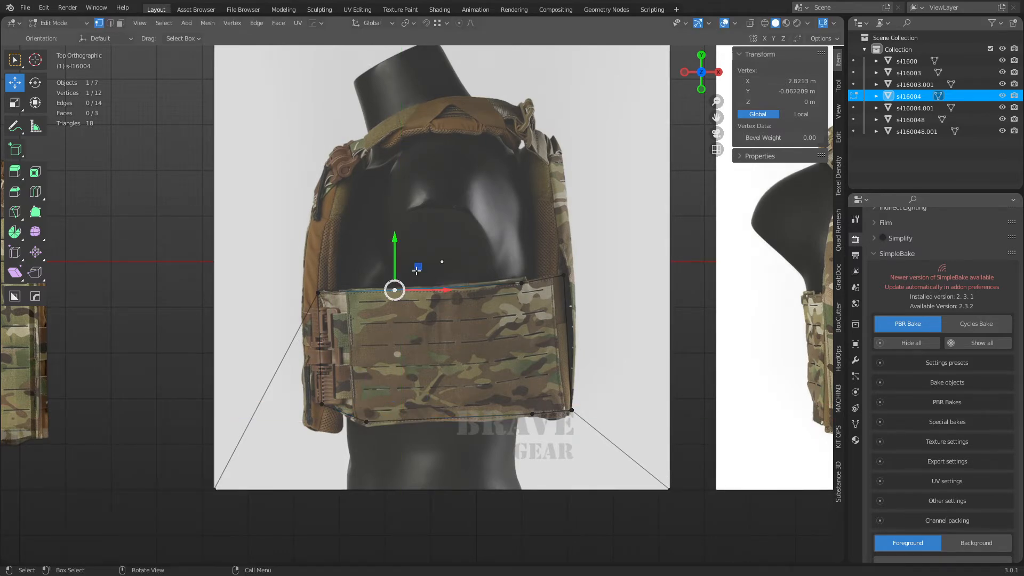
{"action": "left_click_drag", "start_coordinate": [416, 270], "coordinate": [373, 273]}
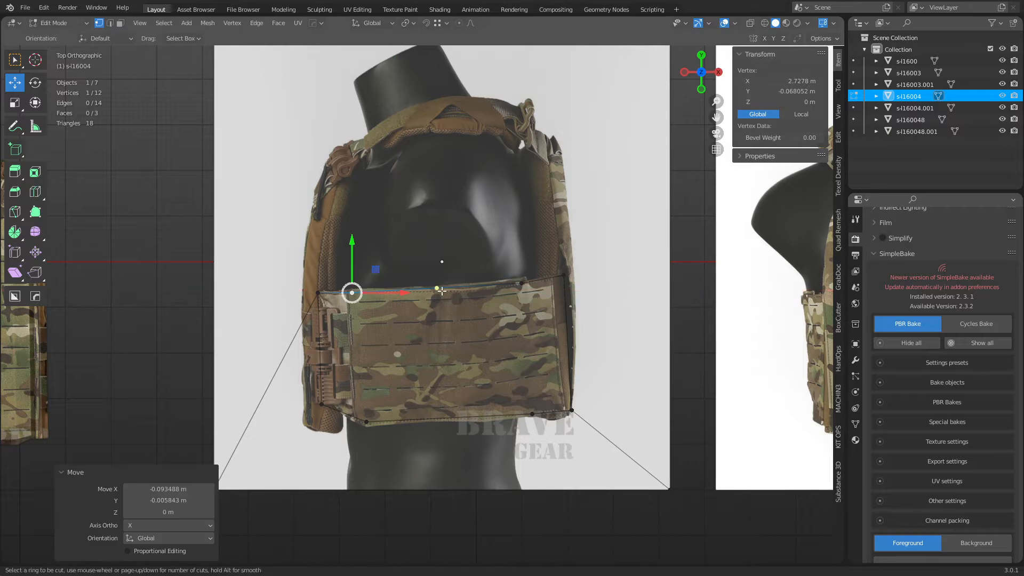
Connect the left and right vertex pairs with new edges using J.
{"action": "key", "text": "Escape"}
{"action": "key", "text": "shift+space"}
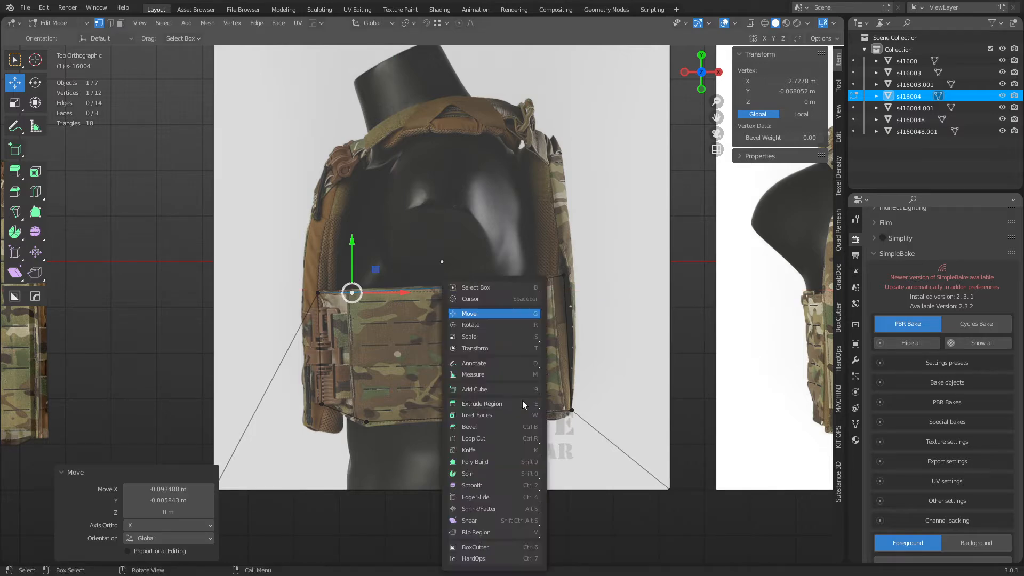
{"action": "key", "text": "e"}
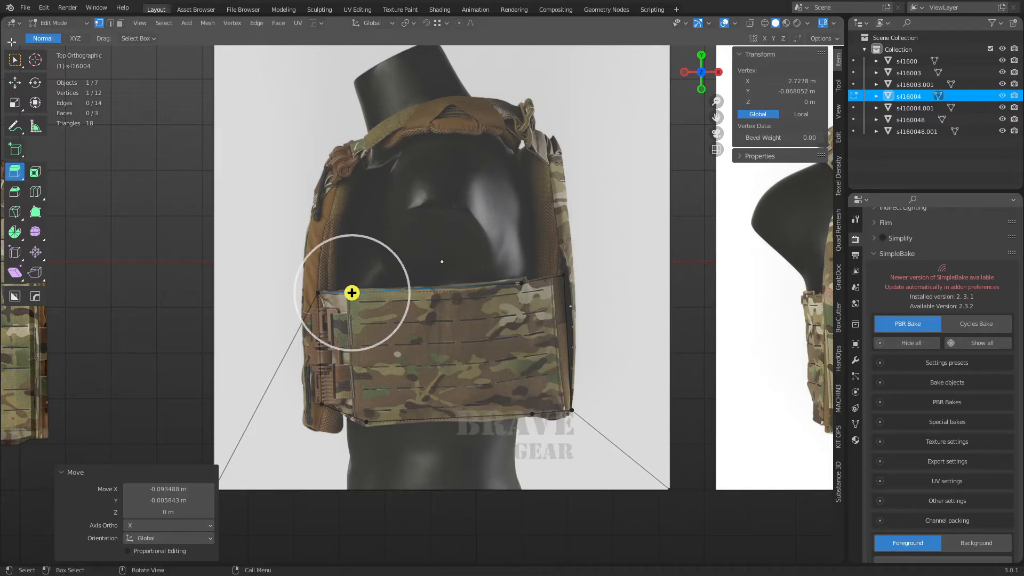
{"action": "left_click", "coordinate": [15, 60]}
{"action": "left_click", "coordinate": [372, 420], "text": "shift"}
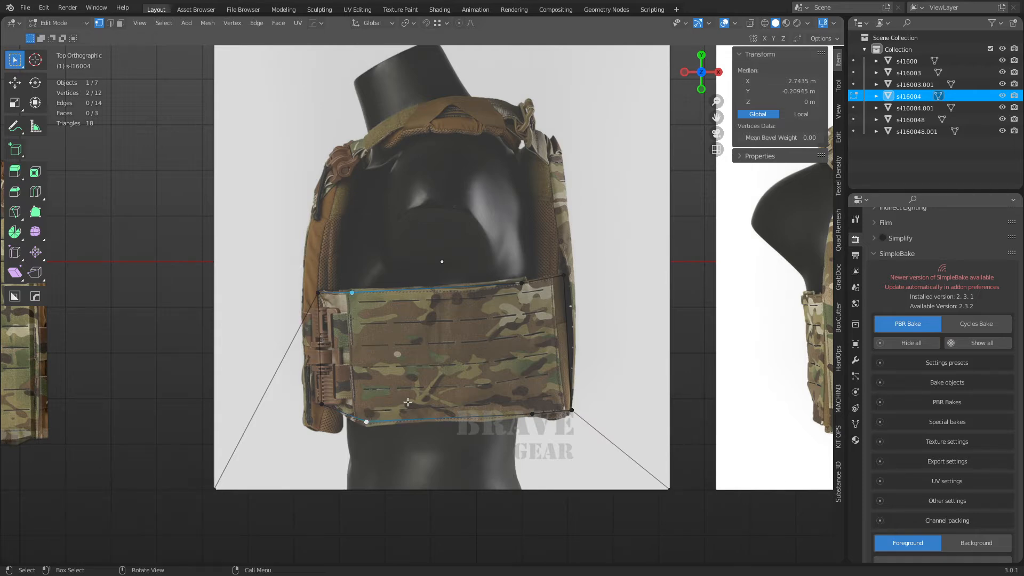
{"action": "key", "text": "j"}
{"action": "left_click", "coordinate": [531, 413]}
{"action": "left_click", "coordinate": [519, 288], "text": "shift"}
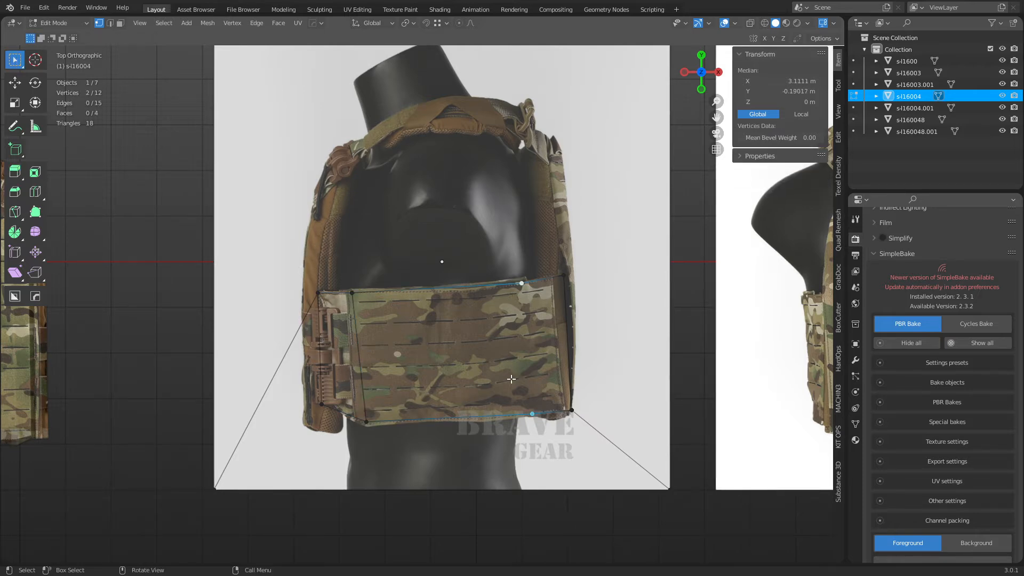
{"action": "key", "text": "j"}
Add a vertical loop cut across the panel.
{"action": "left_click", "coordinate": [488, 342]}
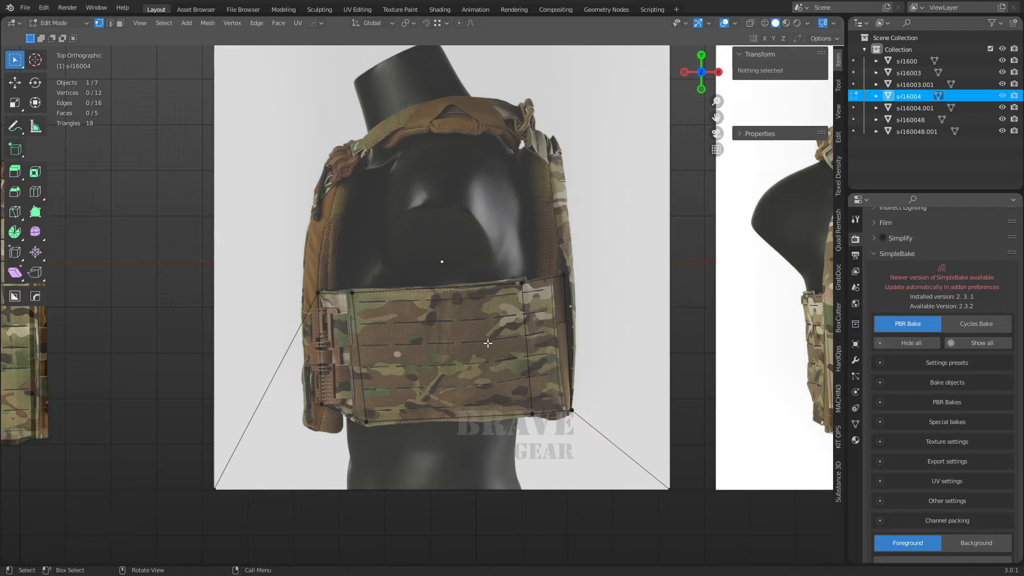
{"action": "key", "text": "ctrl+r"}
{"action": "left_click", "coordinate": [451, 416]}
{"action": "left_click", "coordinate": [441, 440]}
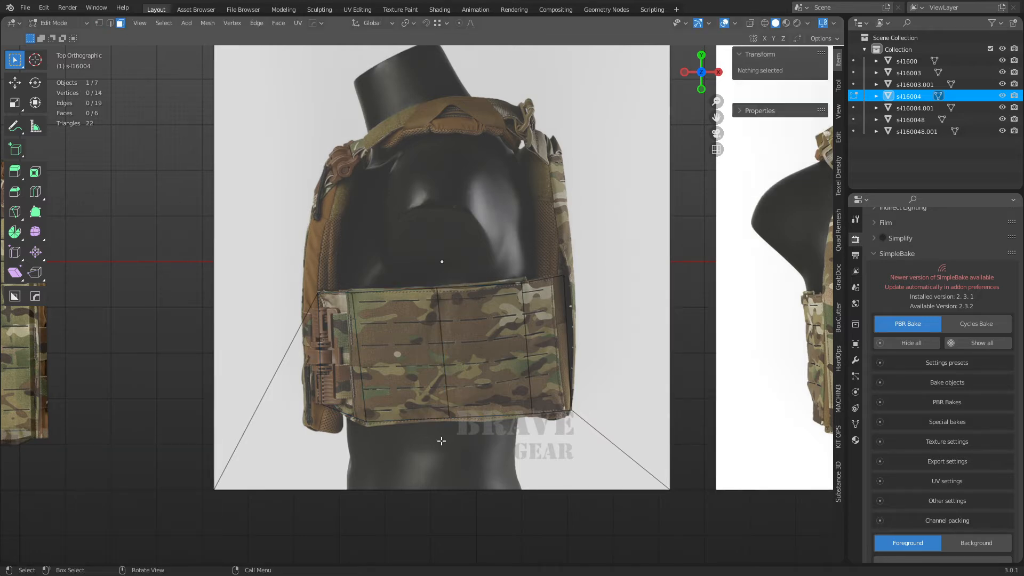
Delete the faces outside the traced cummerbund panel.
{"action": "key", "text": "a"}
{"action": "key", "text": "x"}
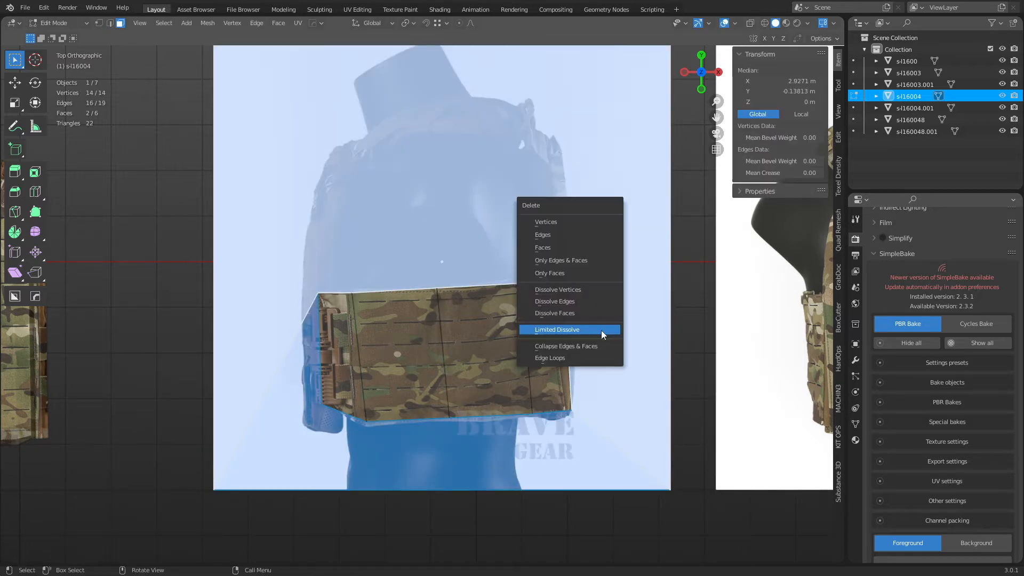
{"action": "left_click", "coordinate": [572, 251]}
{"action": "key", "text": "2"}
{"action": "left_click", "coordinate": [323, 332]}
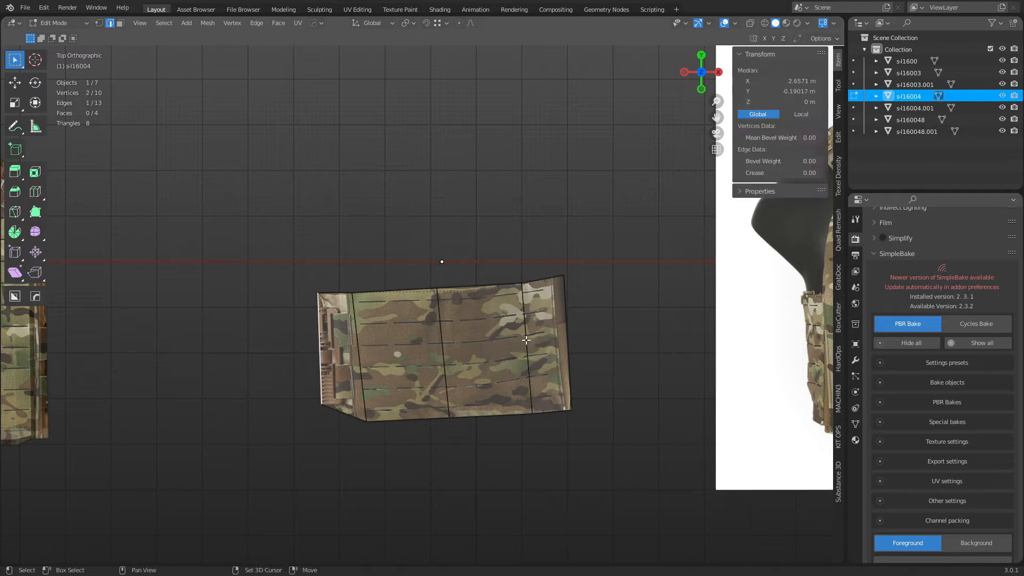
Inset all panel faces as one region including the boundary, leaving a thin 0.01448 m border.
{"action": "key", "text": "3"}
{"action": "left_click", "coordinate": [341, 352]}
{"action": "left_click", "coordinate": [547, 383], "text": "ctrl"}
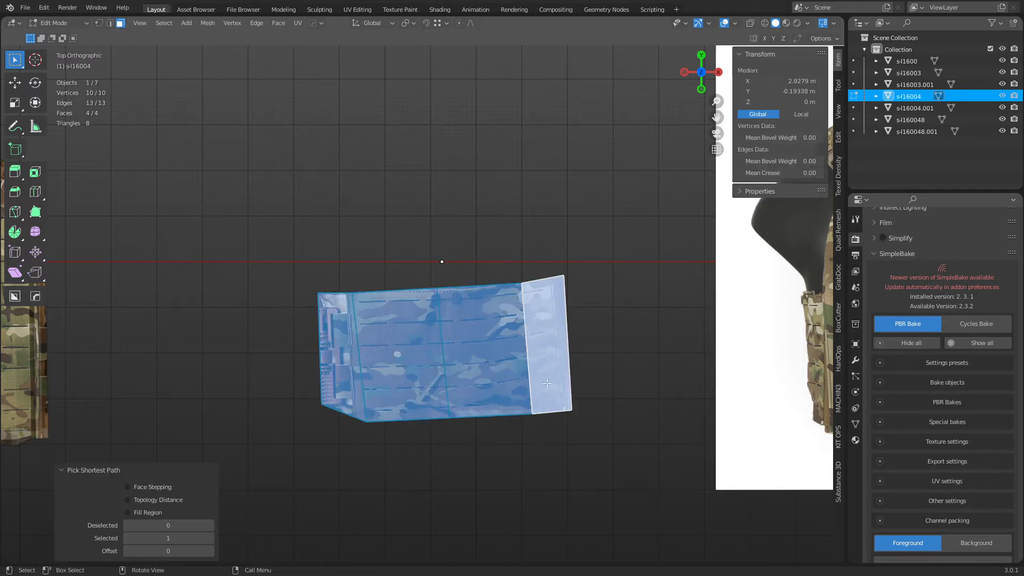
{"action": "key", "text": "i"}
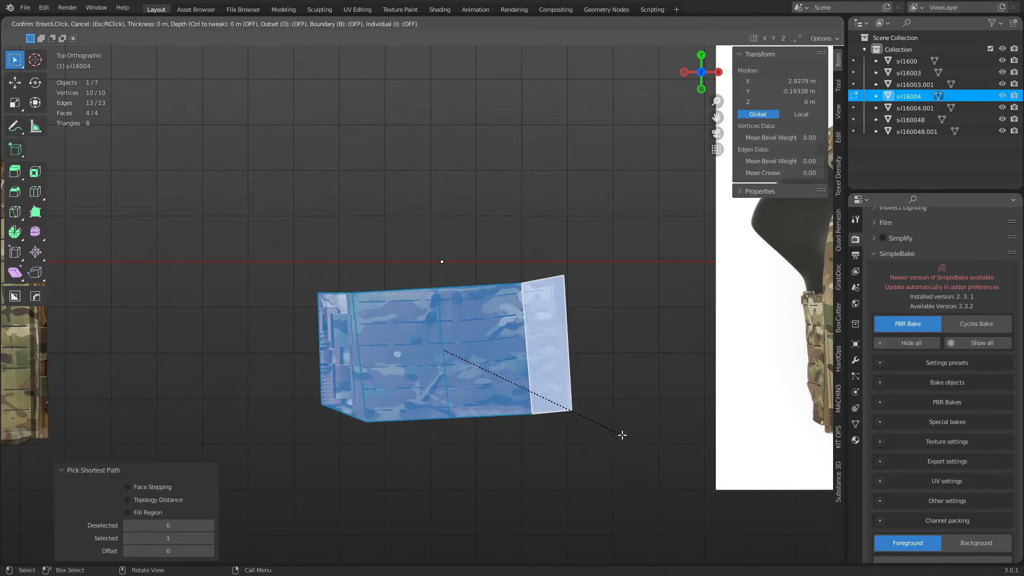
{"action": "key", "text": "i"}
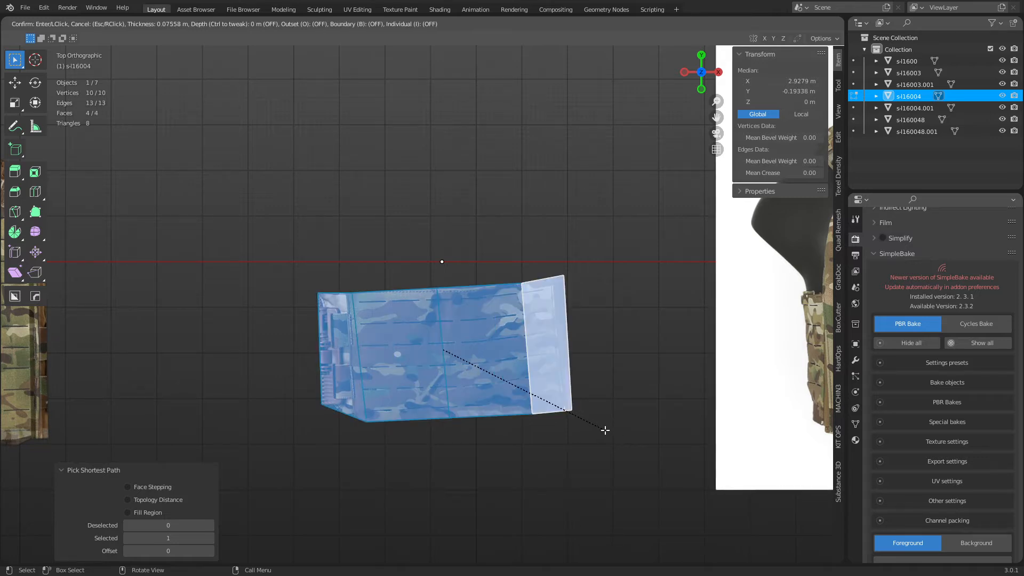
{"action": "key", "text": "b"}
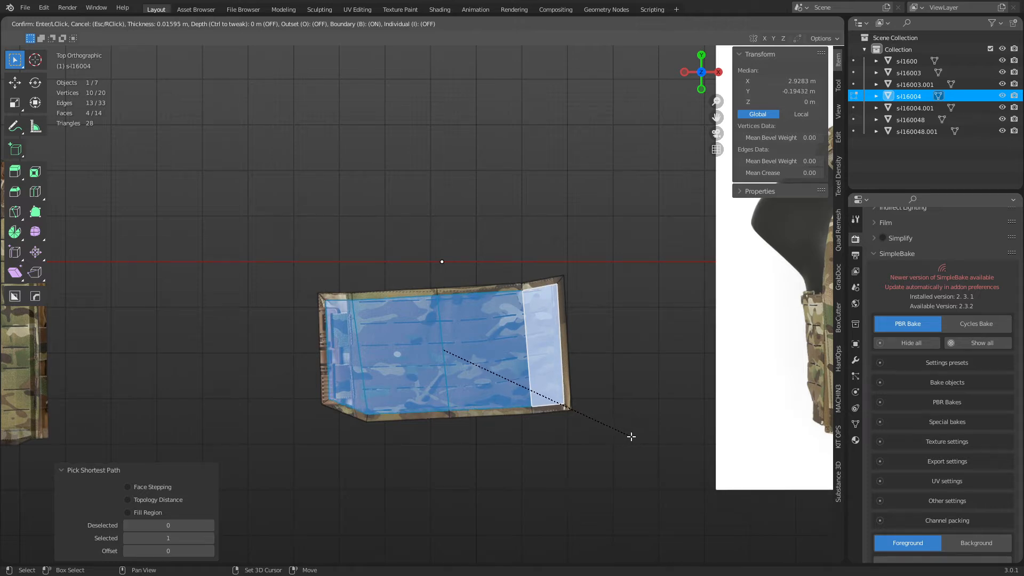
{"action": "left_click", "coordinate": [635, 437]}
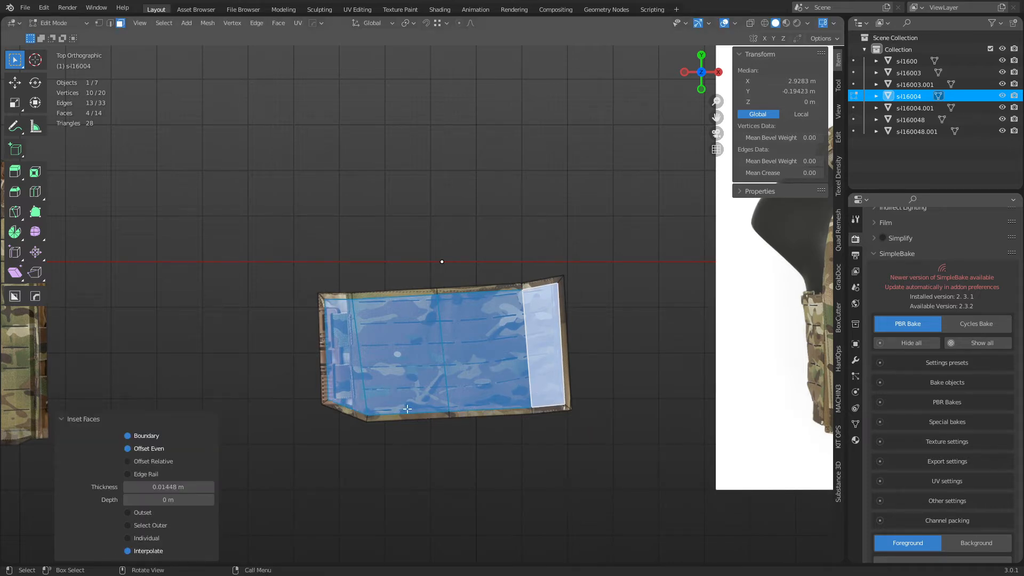
Add two vertical loop cuts, one in the left column and one near the right edge.
{"action": "key", "text": "2"}
{"action": "key", "text": "ctrl+r"}
{"action": "left_click", "coordinate": [348, 412]}
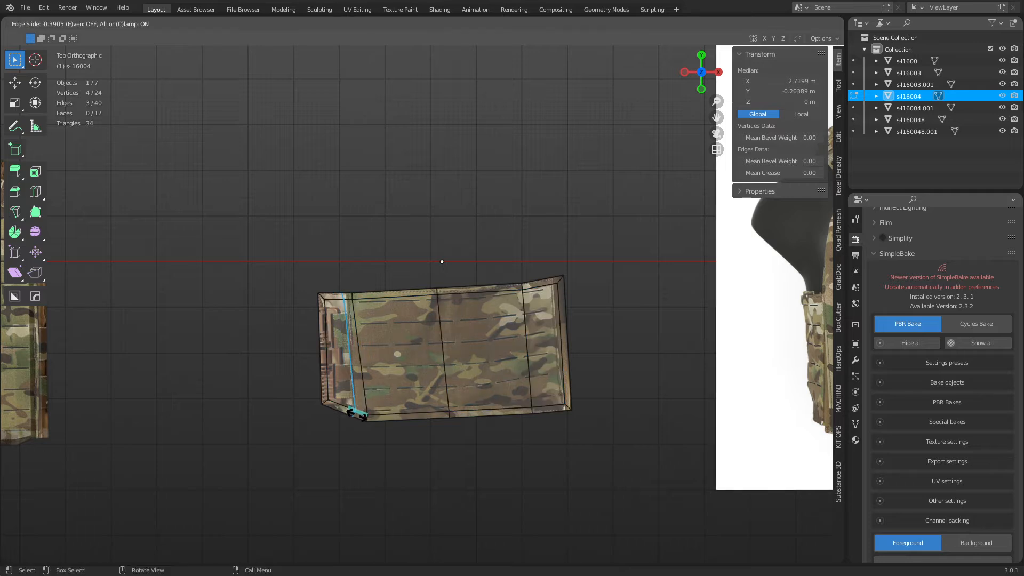
{"action": "left_click", "coordinate": [356, 415]}
{"action": "key", "text": "ctrl+r"}
{"action": "left_click", "coordinate": [557, 405]}
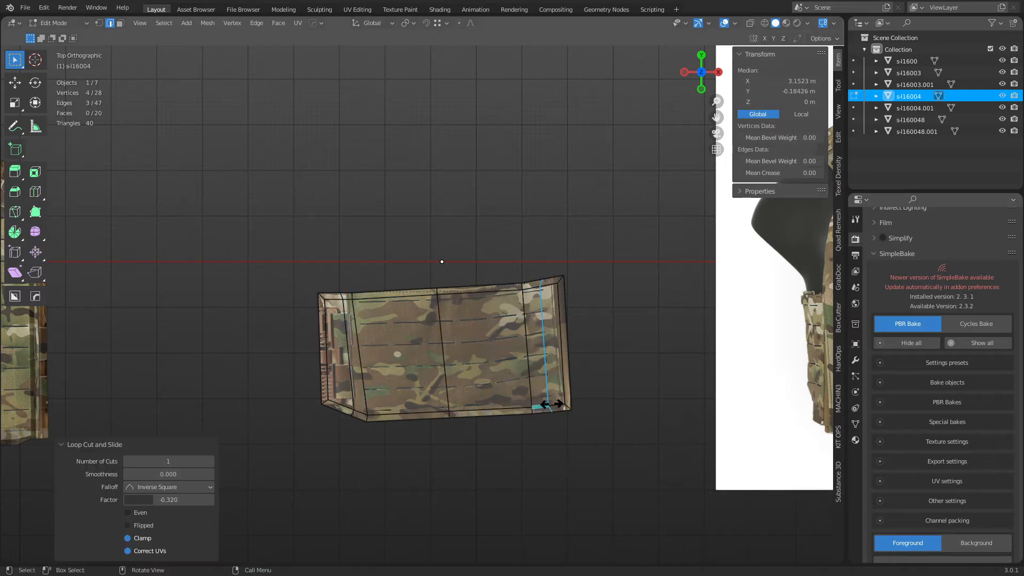
{"action": "left_click", "coordinate": [561, 404]}
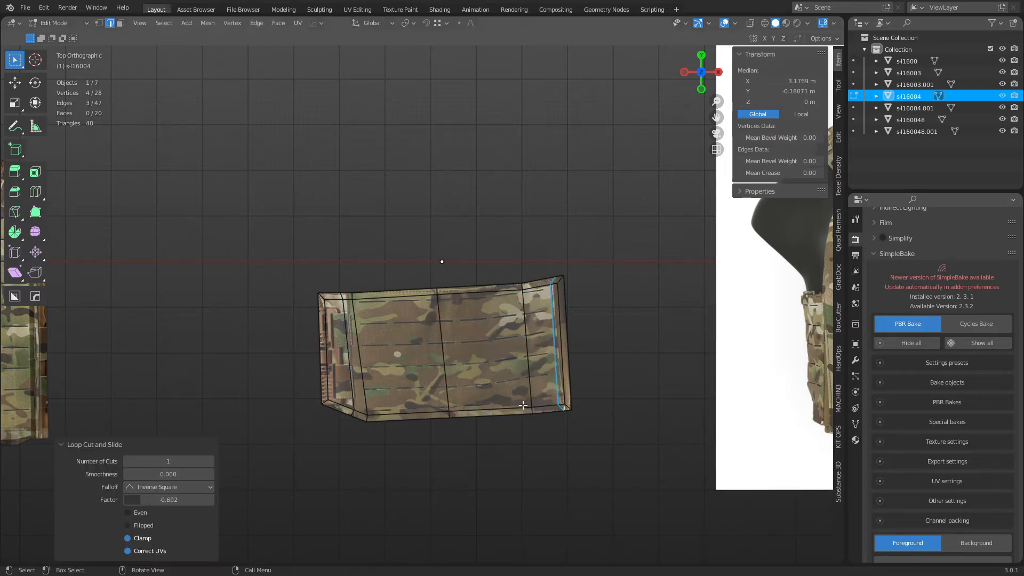
{"action": "key", "text": "3"}
{"action": "left_click", "coordinate": [370, 361]}
Select the path of top faces running across the centre of the pad.
{"action": "left_click", "coordinate": [354, 361]}
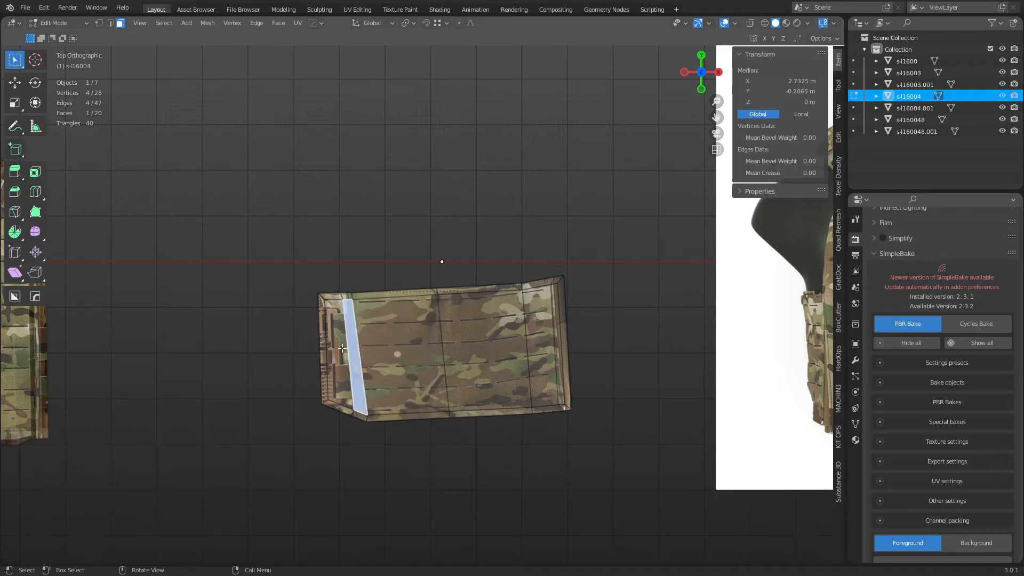
{"action": "left_click", "coordinate": [552, 328], "text": "ctrl"}
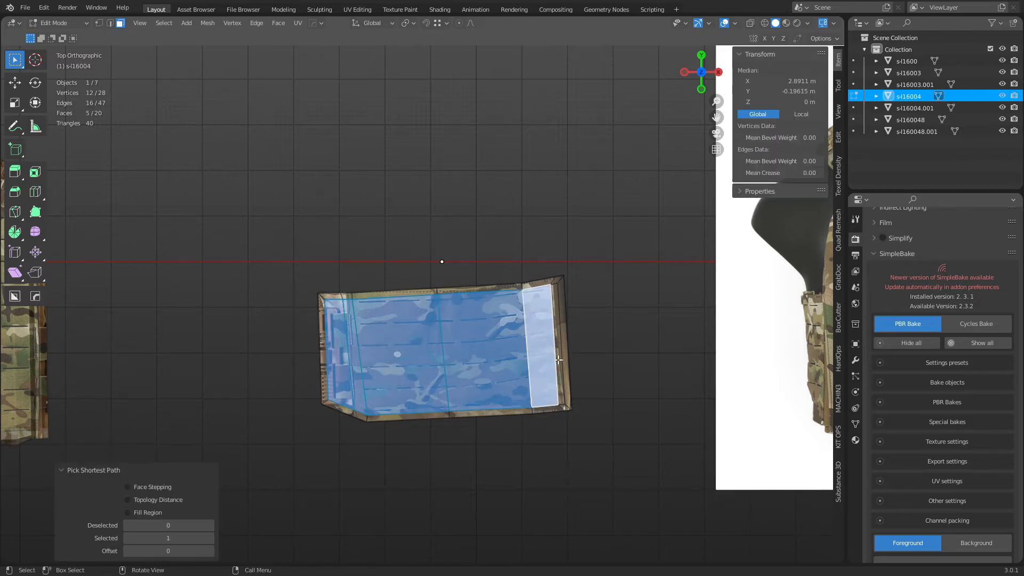
{"action": "left_click", "coordinate": [558, 360], "text": "shift"}
{"action": "middle_click_drag", "start_coordinate": [558, 360], "coordinate": [546, 383]}
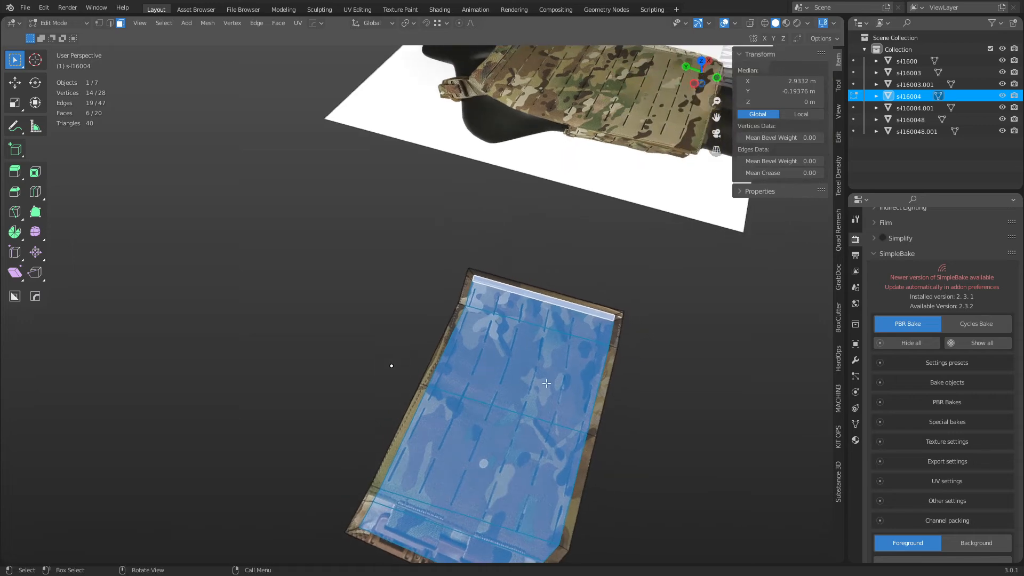
{"action": "left_click", "coordinate": [585, 406]}
{"action": "key", "text": "grave"}
{"action": "left_click", "coordinate": [635, 435]}
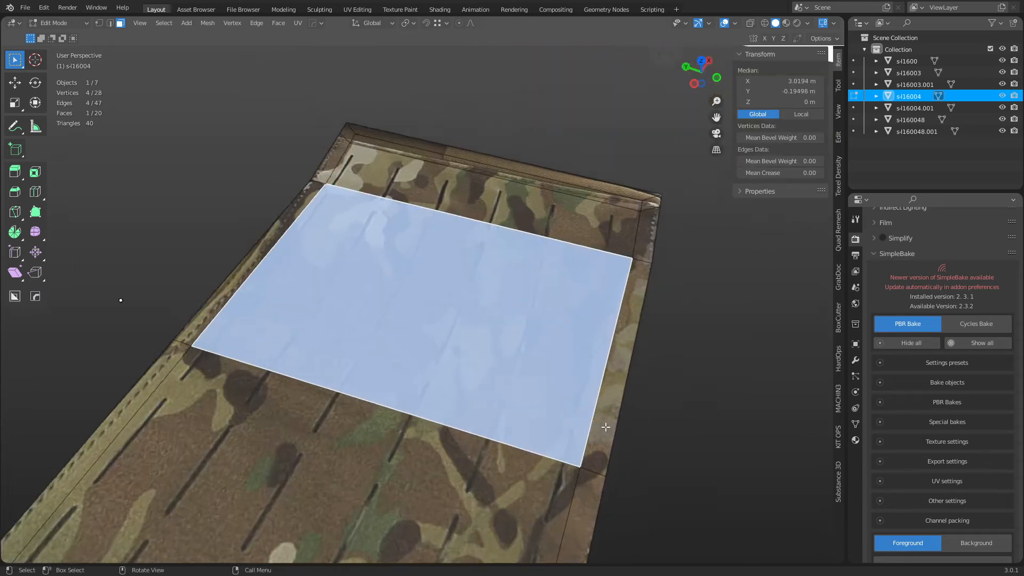
{"action": "scroll", "coordinate": [484, 405], "scroll_direction": "down", "scroll_amount": 9}
{"action": "middle_click_drag", "start_coordinate": [485, 405], "coordinate": [525, 315]}
{"action": "scroll", "coordinate": [440, 353], "scroll_direction": "up", "scroll_amount": 4}
{"action": "left_click", "coordinate": [523, 310], "text": "ctrl"}
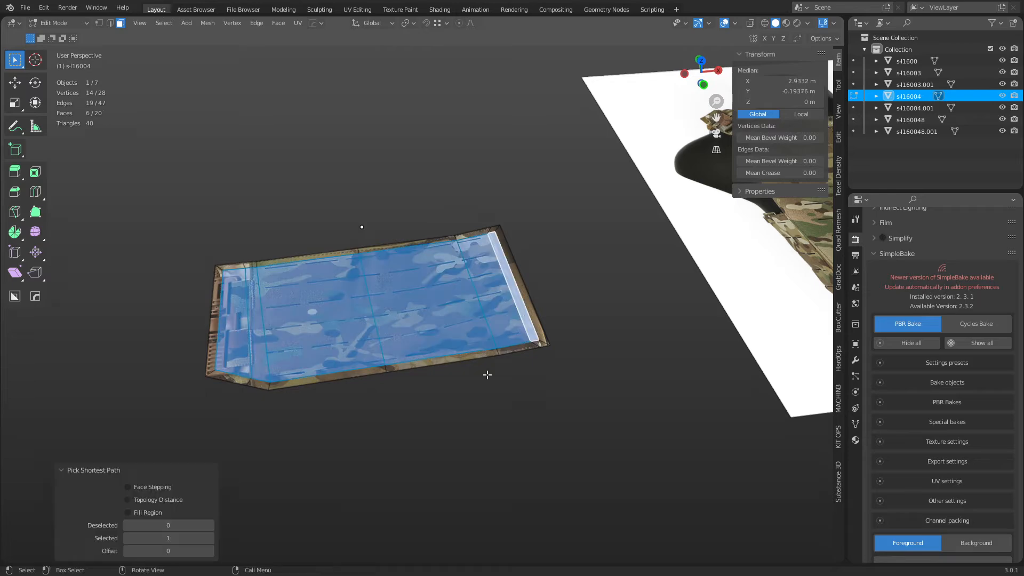
{"action": "middle_click_drag", "start_coordinate": [487, 370], "coordinate": [530, 359]}
{"action": "key", "text": "grave"}
{"action": "left_click", "coordinate": [599, 400]}
Raise the selected top faces about 1.7 cm straight up on Z.
{"action": "middle_click_drag", "start_coordinate": [517, 399], "coordinate": [531, 387]}
{"action": "key", "text": "g"}
{"action": "key", "text": "z"}
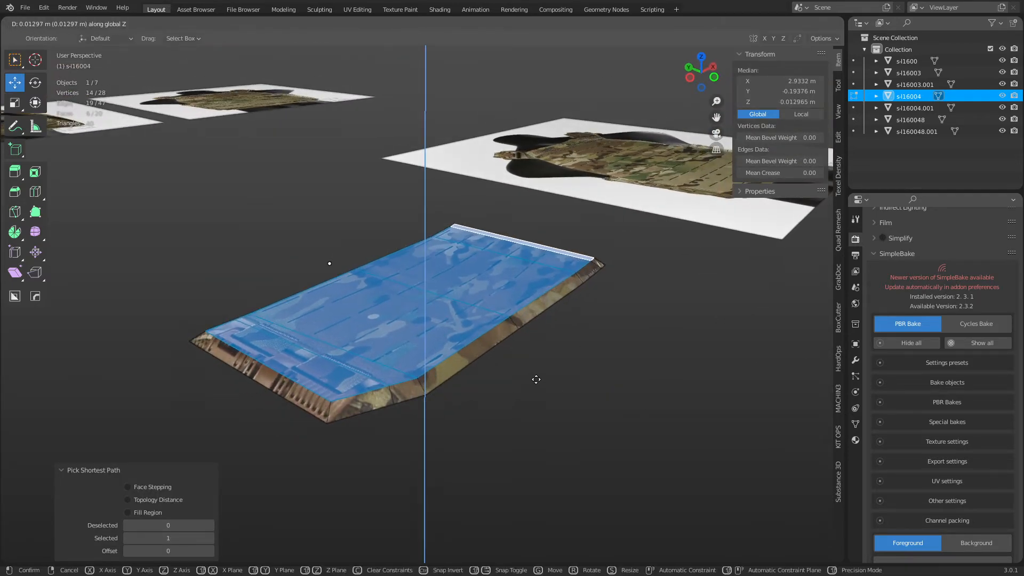
{"action": "left_click", "coordinate": [558, 361]}
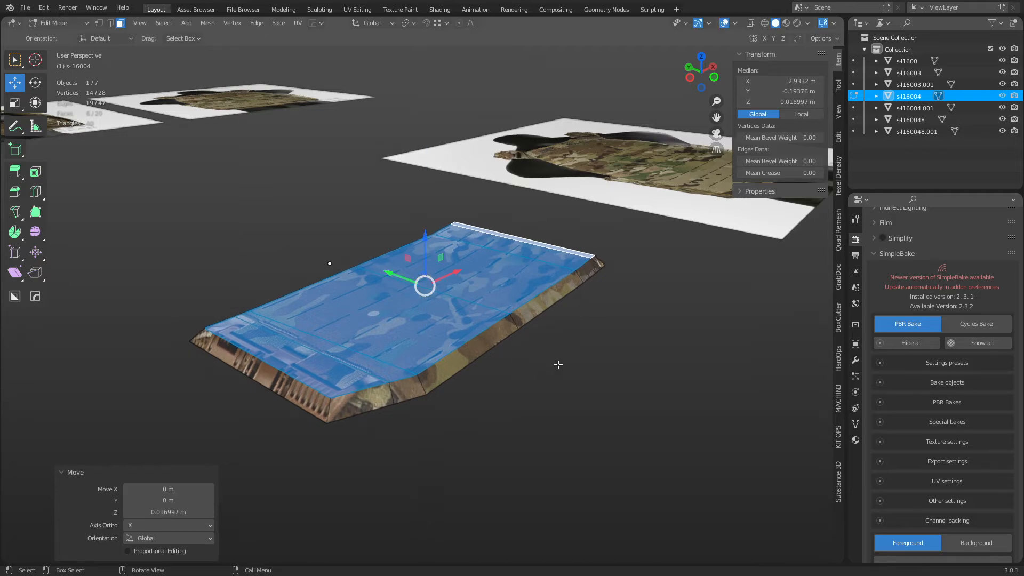
{"action": "middle_click_drag", "start_coordinate": [558, 361], "coordinate": [347, 325]}
Add the neighbouring top faces and raise them higher to a slab about 0.0316 m thick.
{"action": "left_click", "coordinate": [318, 334]}
{"action": "left_click", "coordinate": [504, 312], "text": "shift"}
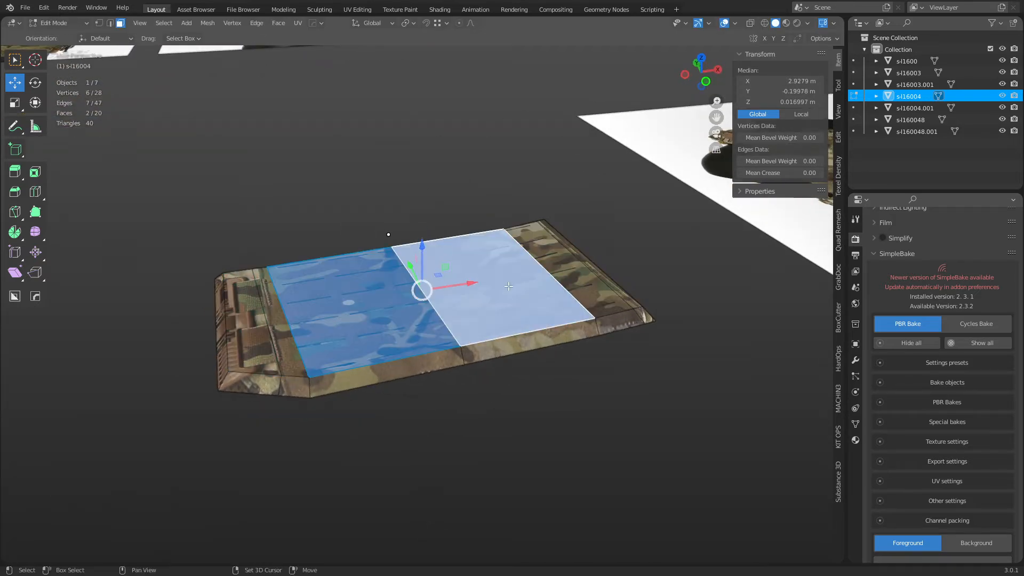
{"action": "middle_click_drag", "start_coordinate": [539, 316], "coordinate": [531, 341]}
{"action": "left_click", "coordinate": [533, 342], "text": "shift"}
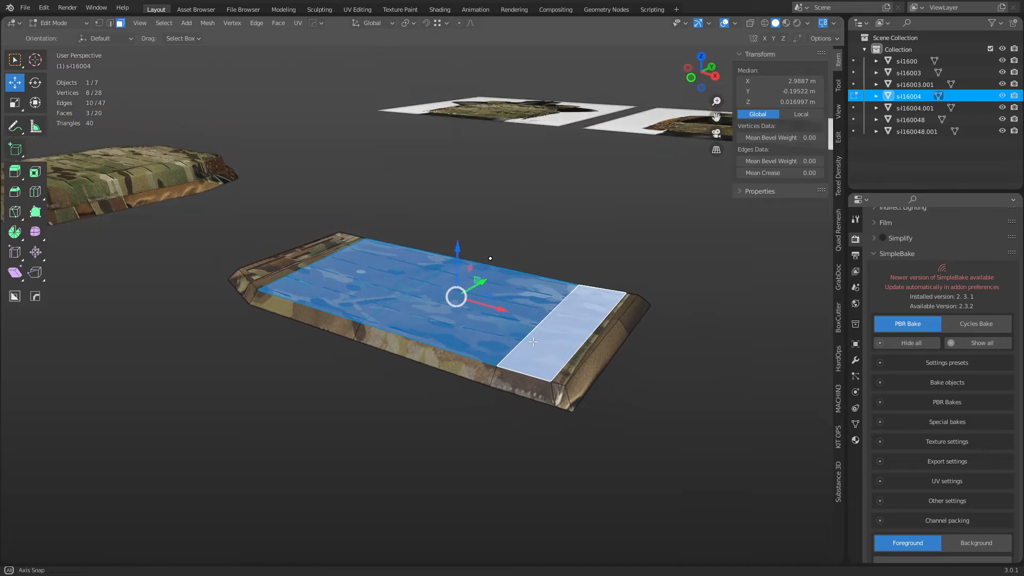
{"action": "key", "text": "g"}
{"action": "key", "text": "z"}
{"action": "right_click", "coordinate": [532, 346]}
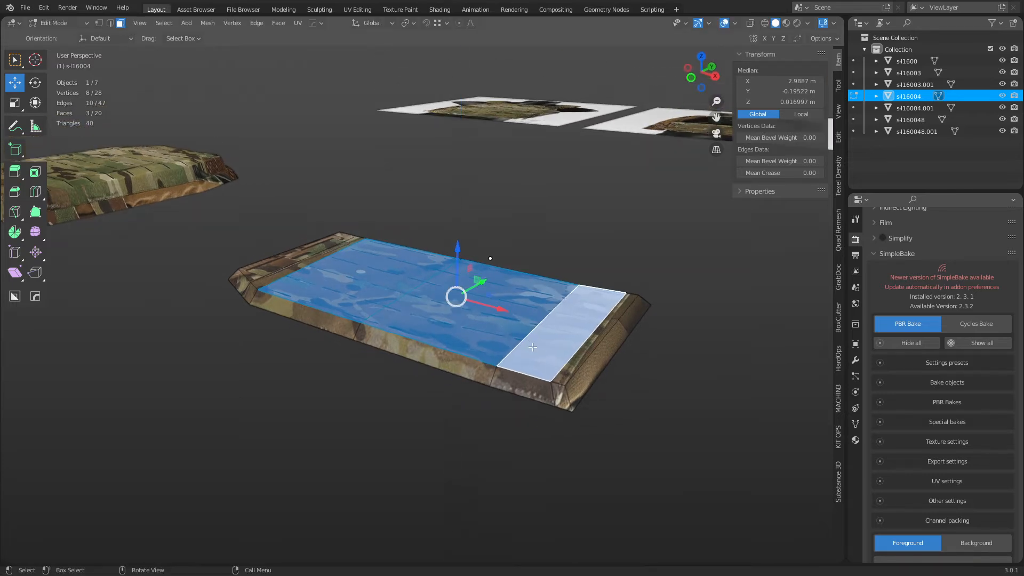
{"action": "key", "text": "g"}
{"action": "key", "text": "z"}
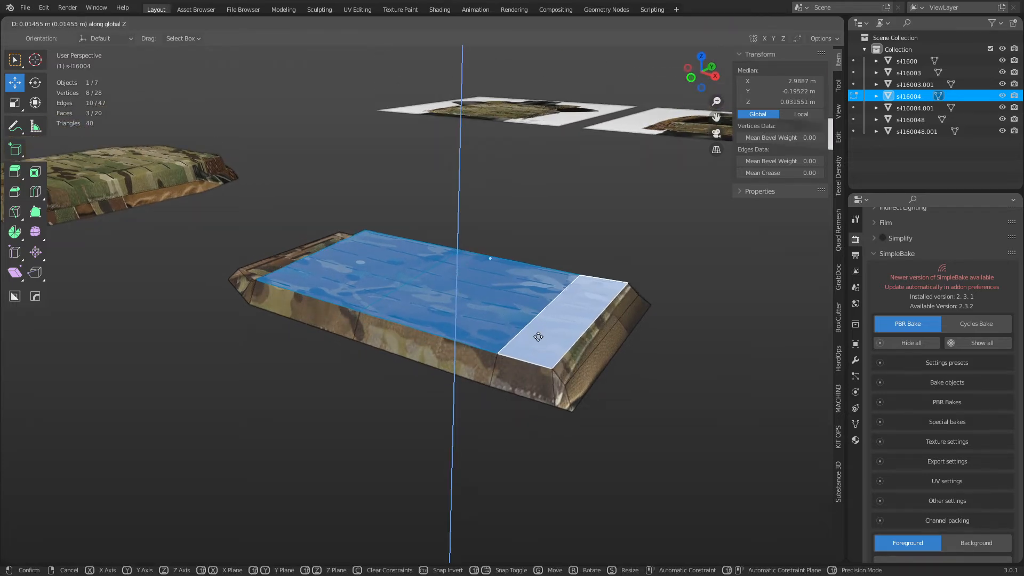
{"action": "left_click", "coordinate": [538, 336]}
Return to Object Mode and view the pad from the front.
{"action": "middle_click_drag", "start_coordinate": [326, 359], "coordinate": [376, 418]}
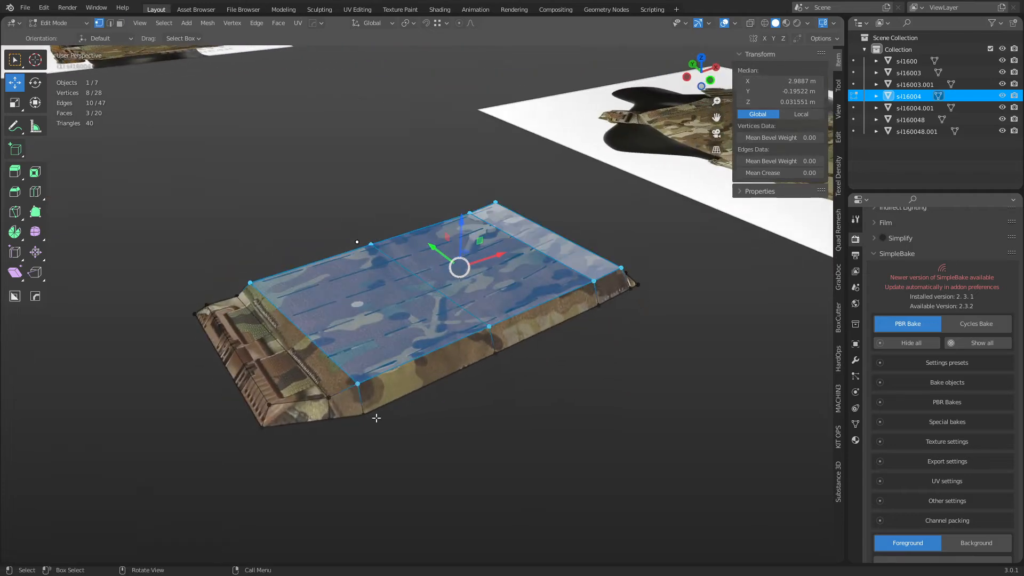
{"action": "key", "text": "ctrl+Tab"}
{"action": "left_click", "coordinate": [358, 424]}
{"action": "middle_click_drag", "start_coordinate": [407, 368], "coordinate": [382, 328]}
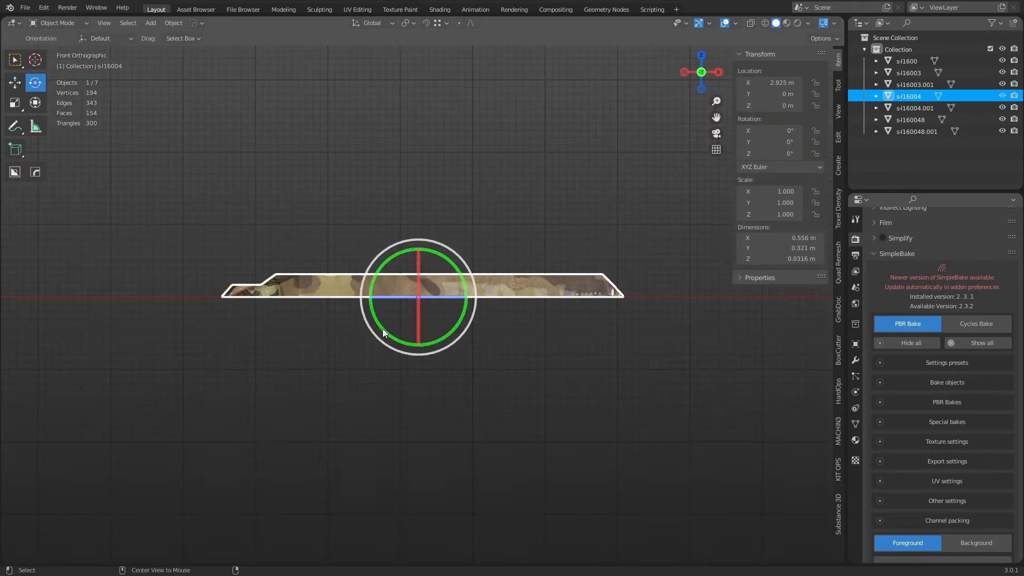
In Edit Mode, select the pad's top middle vertex and test a vertical lift.
{"action": "key", "text": "ctrl+Tab"}
{"action": "left_click", "coordinate": [606, 323]}
{"action": "left_click", "coordinate": [623, 303]}
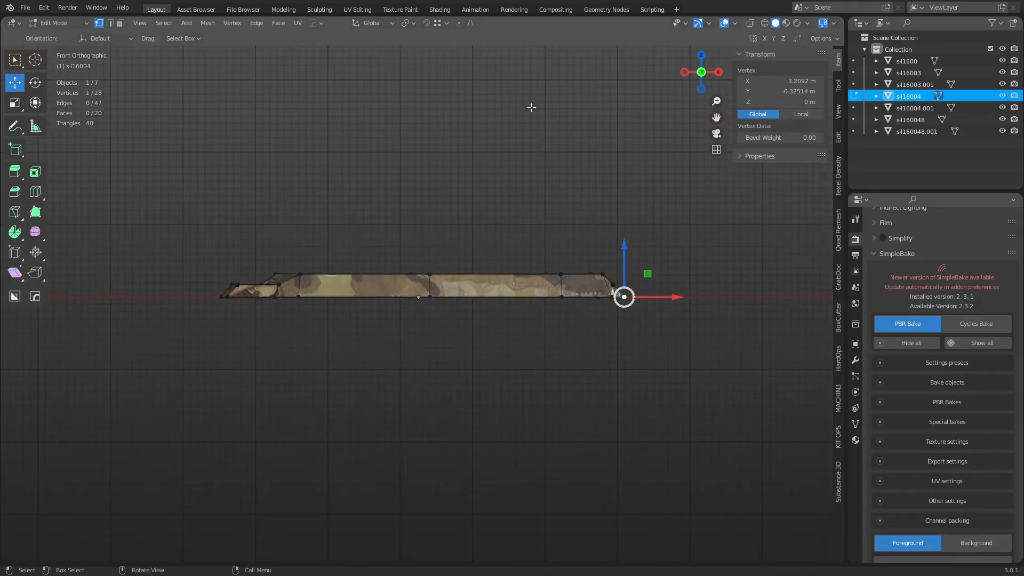
{"action": "left_click", "coordinate": [426, 274]}
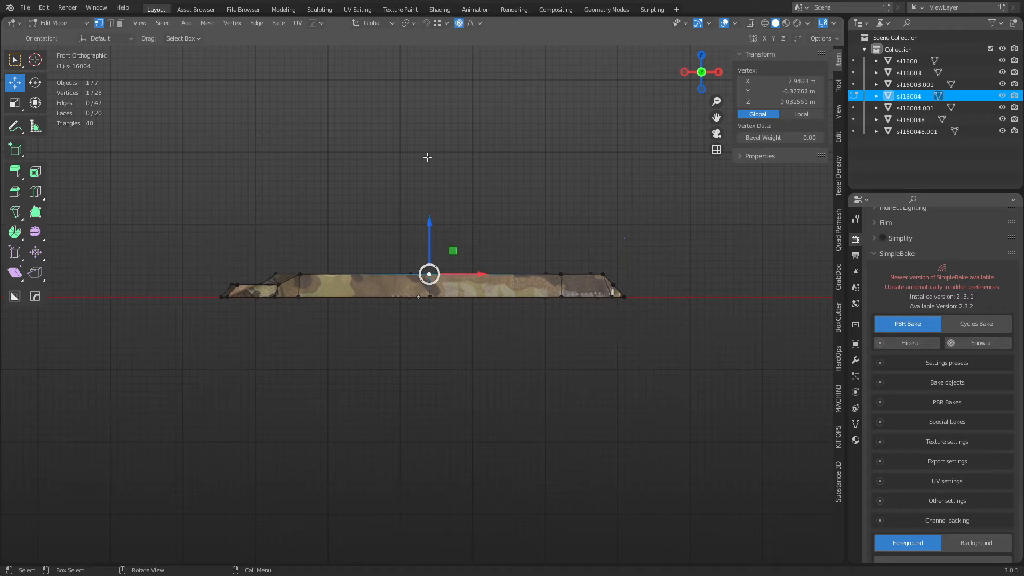
{"action": "key", "text": "g"}
{"action": "key", "text": "z"}
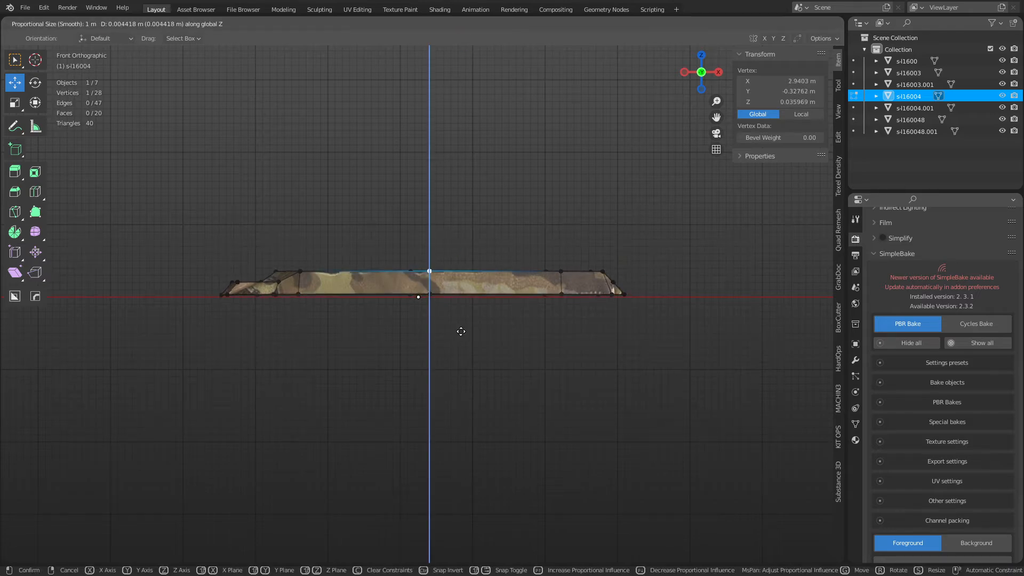
{"action": "scroll", "coordinate": [461, 328], "scroll_direction": "up", "scroll_amount": 12}
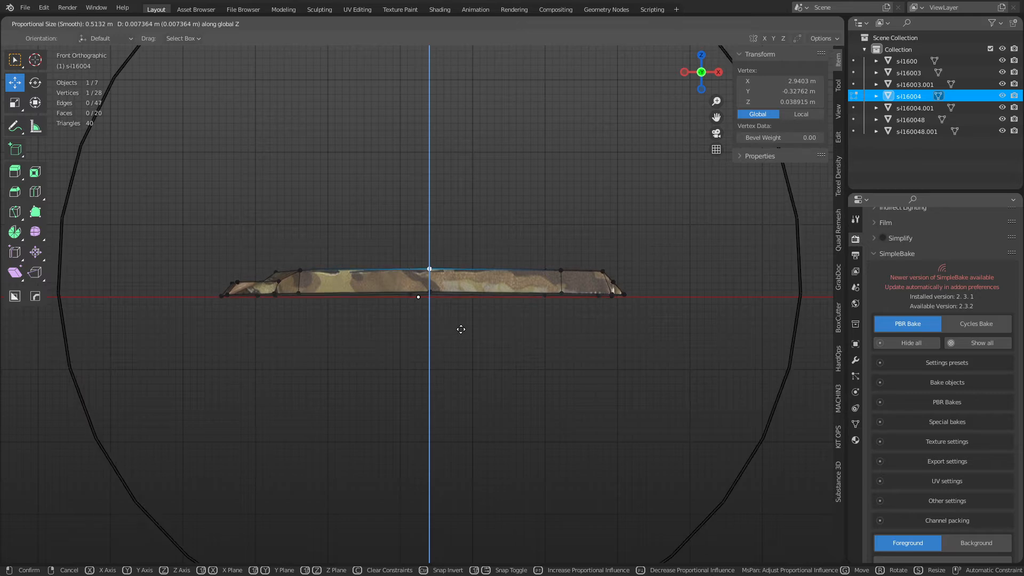
{"action": "scroll", "coordinate": [461, 326], "scroll_direction": "down", "scroll_amount": 4}
{"action": "scroll", "coordinate": [459, 324], "scroll_direction": "up", "scroll_amount": 1}
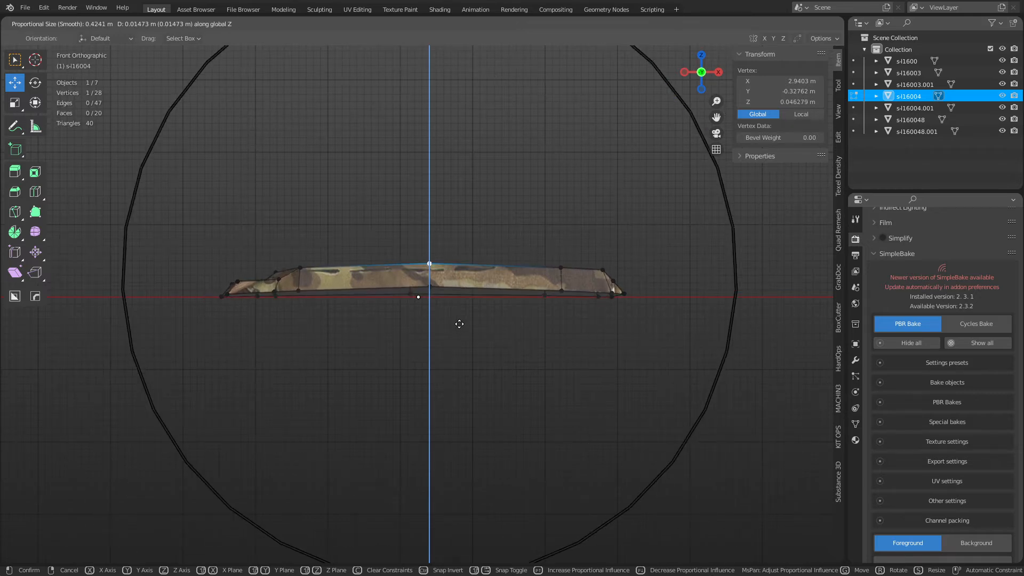
{"action": "right_click", "coordinate": [459, 323]}
Turn on proportional editing and trial a soft-falloff Z lift of the vertex.
{"action": "left_click", "coordinate": [472, 23]}
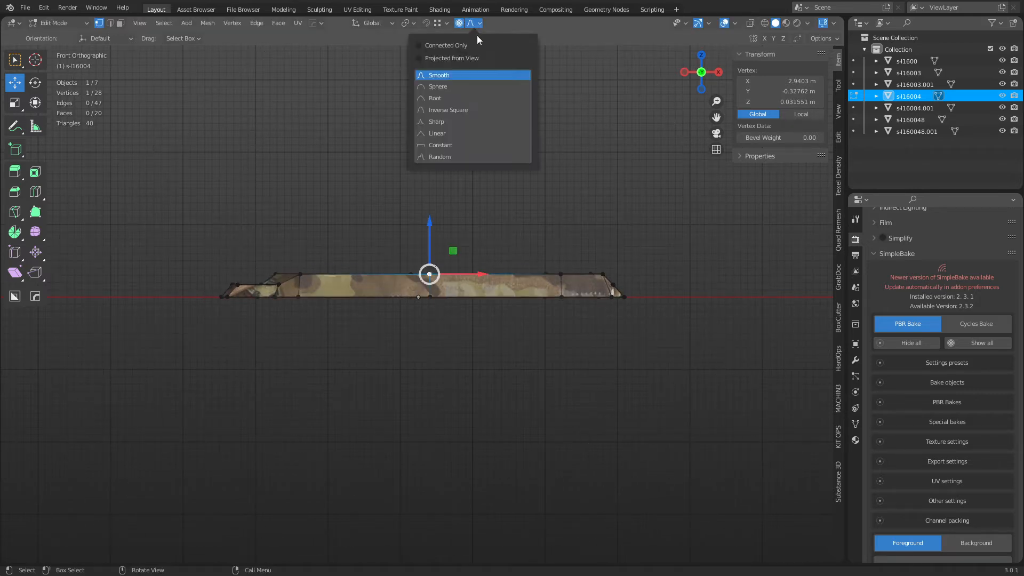
{"action": "key", "text": "g"}
{"action": "key", "text": "z"}
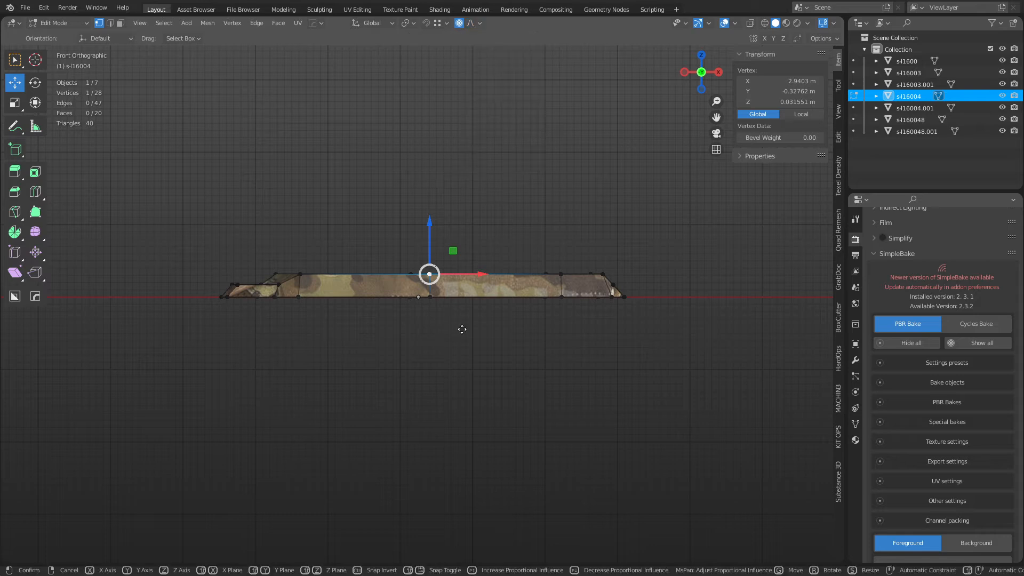
{"action": "scroll", "coordinate": [460, 317], "scroll_direction": "down", "scroll_amount": 5}
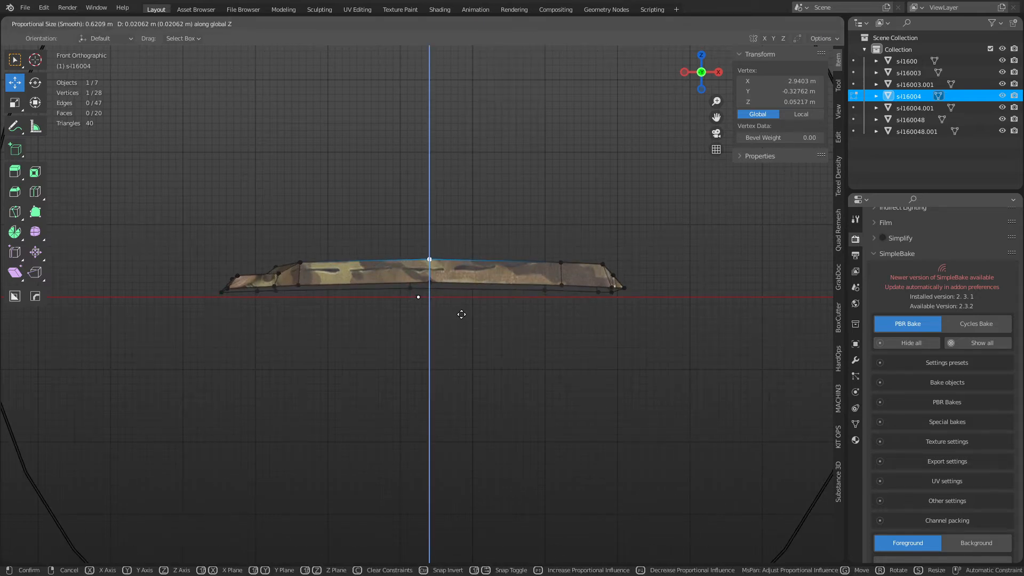
{"action": "right_click", "coordinate": [460, 310]}
{"action": "middle_click_drag", "start_coordinate": [455, 296], "coordinate": [470, 335]}
Add a second top vertex and lift both about 0.047 m on Z with Smooth falloff.
{"action": "left_click", "coordinate": [414, 253], "text": "shift"}
{"action": "key", "text": "g"}
{"action": "key", "text": "z"}
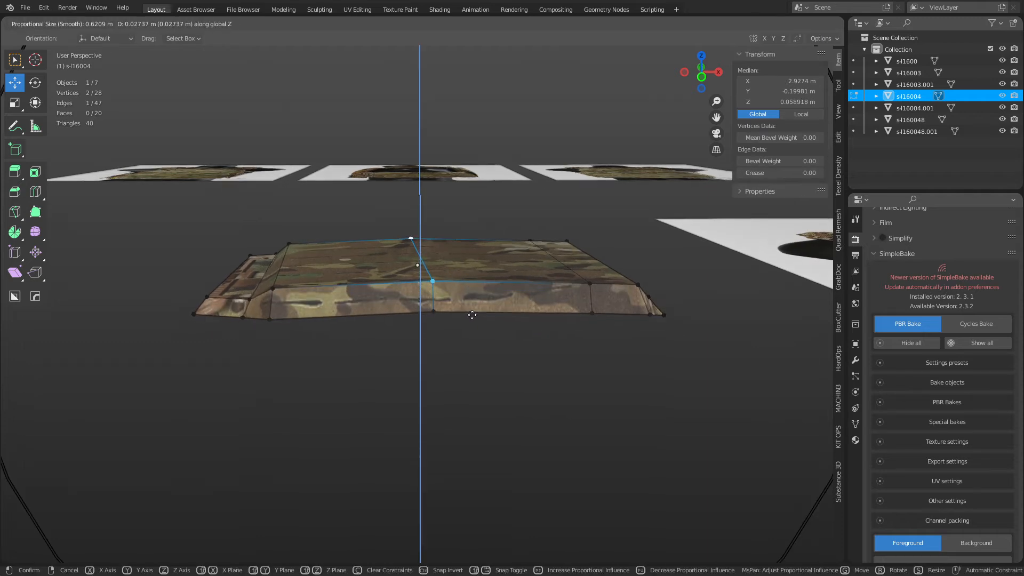
{"action": "right_click", "coordinate": [469, 314]}
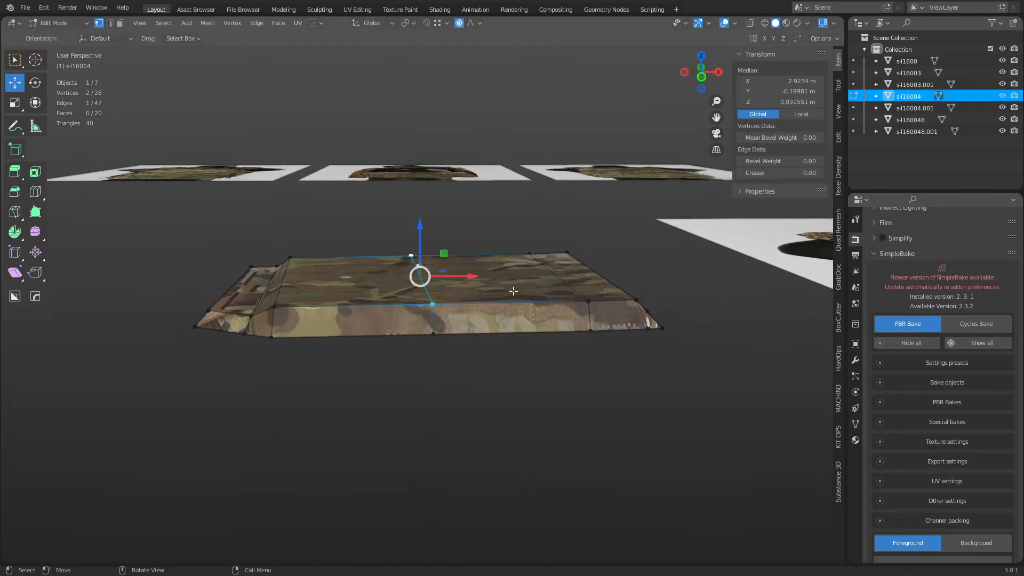
{"action": "left_click", "coordinate": [819, 37]}
{"action": "key", "text": "g"}
{"action": "key", "text": "z"}
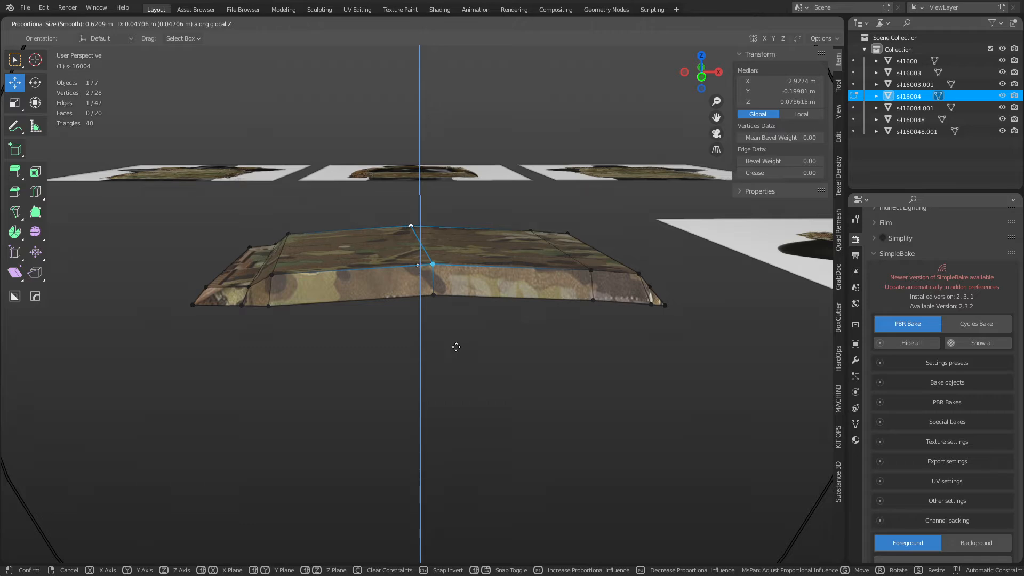
Confirm the arched middle lift and inspect the pad from below in Object Mode.
{"action": "left_click", "coordinate": [455, 348]}
{"action": "key", "text": "ctrl+Tab"}
{"action": "left_click", "coordinate": [395, 360]}
{"action": "left_click", "coordinate": [467, 363]}
{"action": "scroll", "coordinate": [447, 299], "scroll_direction": "down", "scroll_amount": 5}
{"action": "middle_click_drag", "start_coordinate": [446, 294], "coordinate": [425, 376]}
Back in Edit Mode, bend the pad further by moving the selected vertices on Z.
{"action": "key", "text": "Tab"}
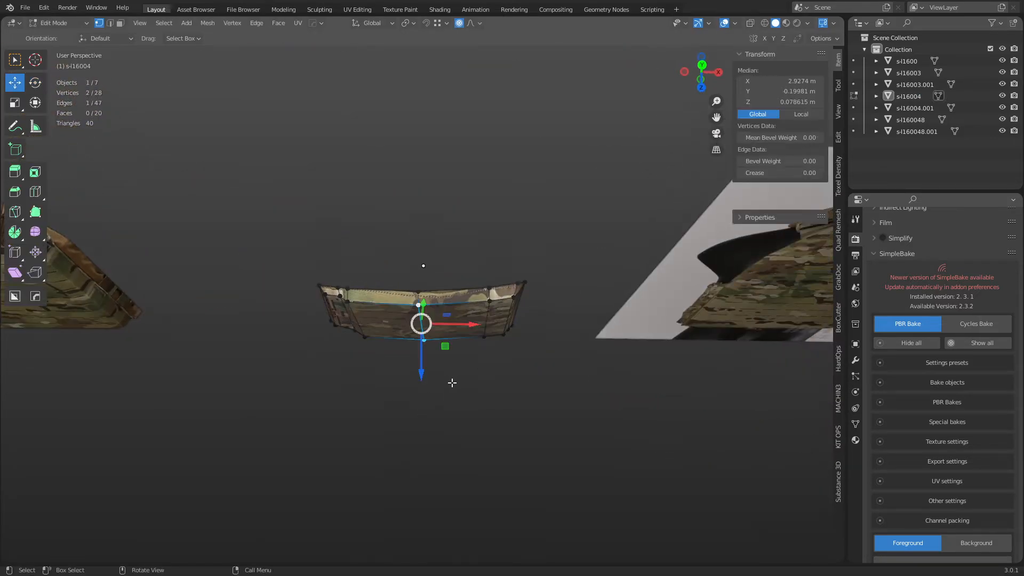
{"action": "key", "text": "g"}
{"action": "key", "text": "z"}
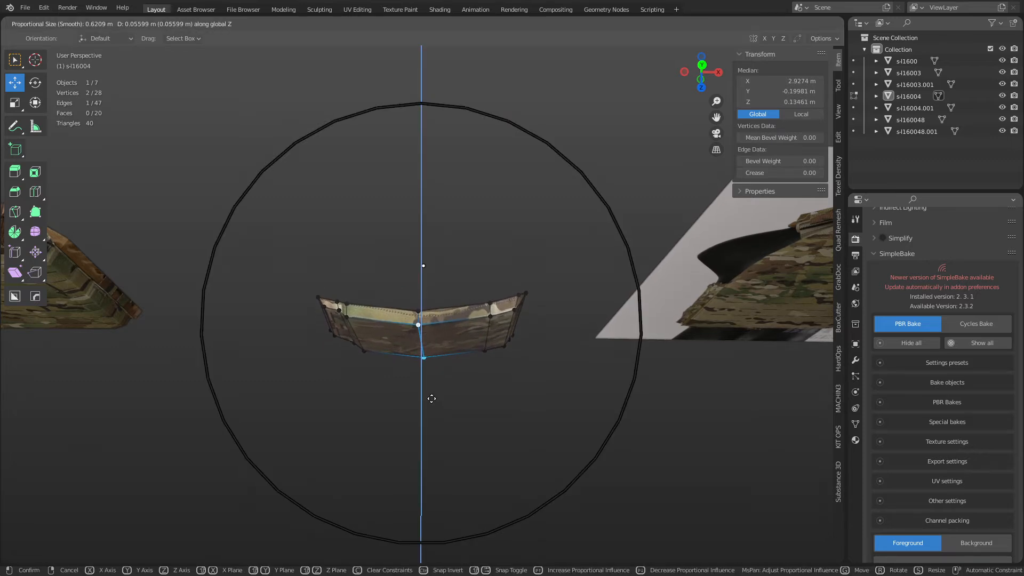
{"action": "left_click", "coordinate": [426, 392]}
{"action": "middle_click_drag", "start_coordinate": [426, 392], "coordinate": [500, 348]}
In face select mode, pick both end faces of the pad.
{"action": "key", "text": "2"}
{"action": "key", "text": "3"}
{"action": "left_click", "coordinate": [478, 247]}
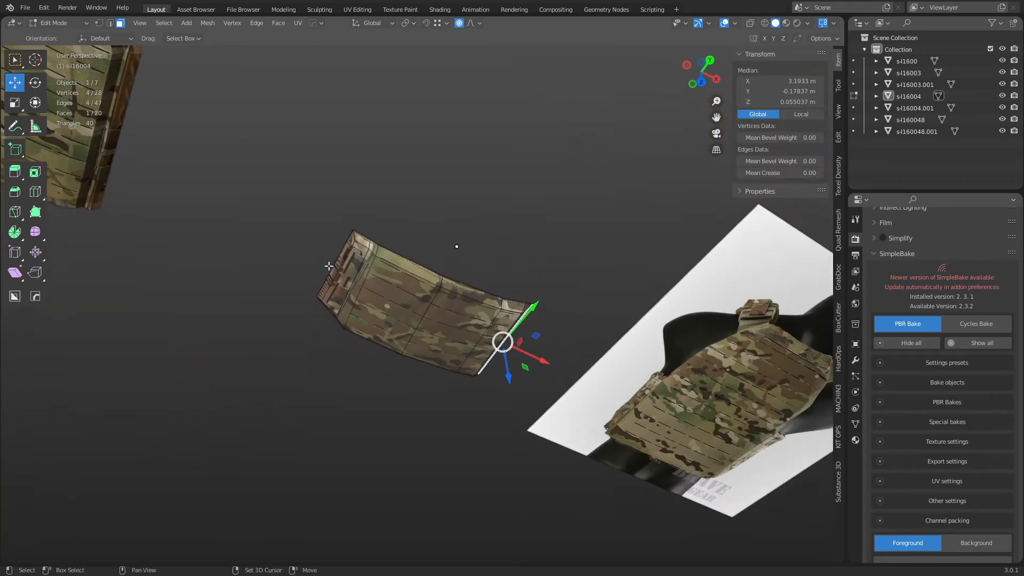
{"action": "left_click", "coordinate": [329, 266], "text": "shift"}
{"action": "middle_click_drag", "start_coordinate": [330, 266], "coordinate": [412, 418]}
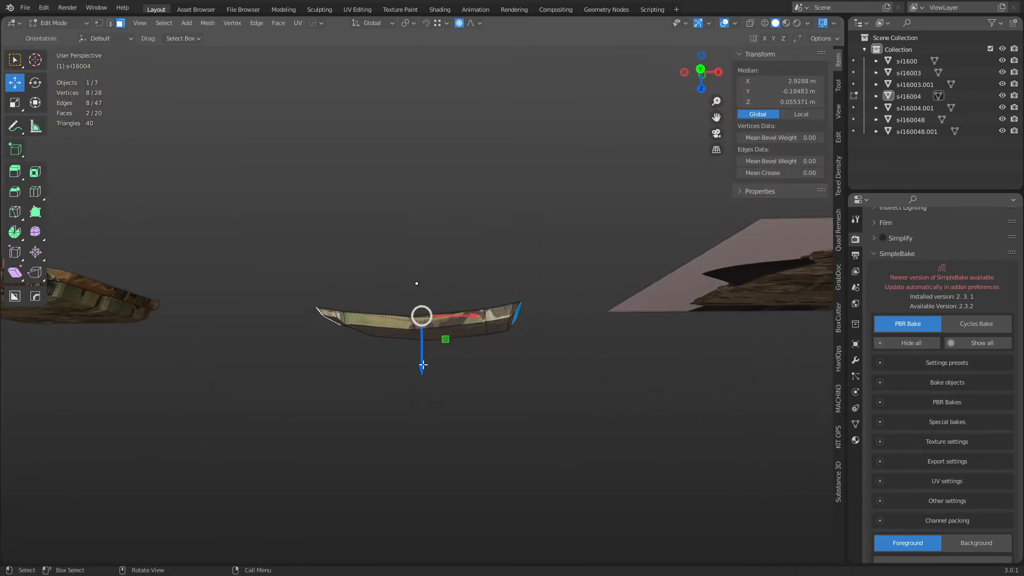
{"action": "left_click_drag", "start_coordinate": [422, 369], "coordinate": [421, 352]}
{"action": "key", "text": "ctrl+z"}
Lower the end faces slightly on Z with a smooth falloff size of 0.123.
{"action": "key", "text": "g"}
{"action": "key", "text": "z"}
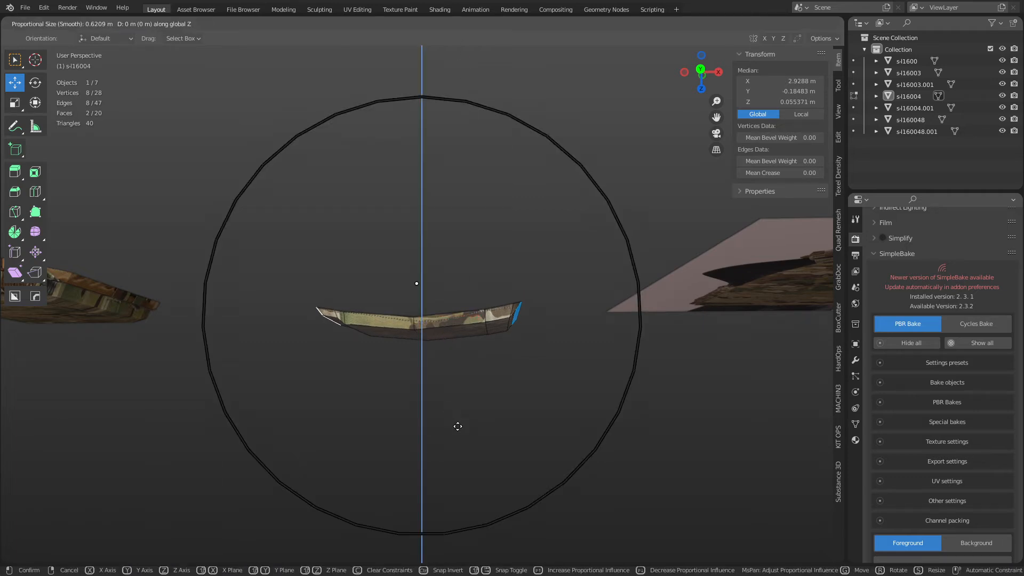
{"action": "scroll", "coordinate": [457, 424], "scroll_direction": "up", "scroll_amount": 5}
{"action": "scroll", "coordinate": [456, 415], "scroll_direction": "up", "scroll_amount": 9}
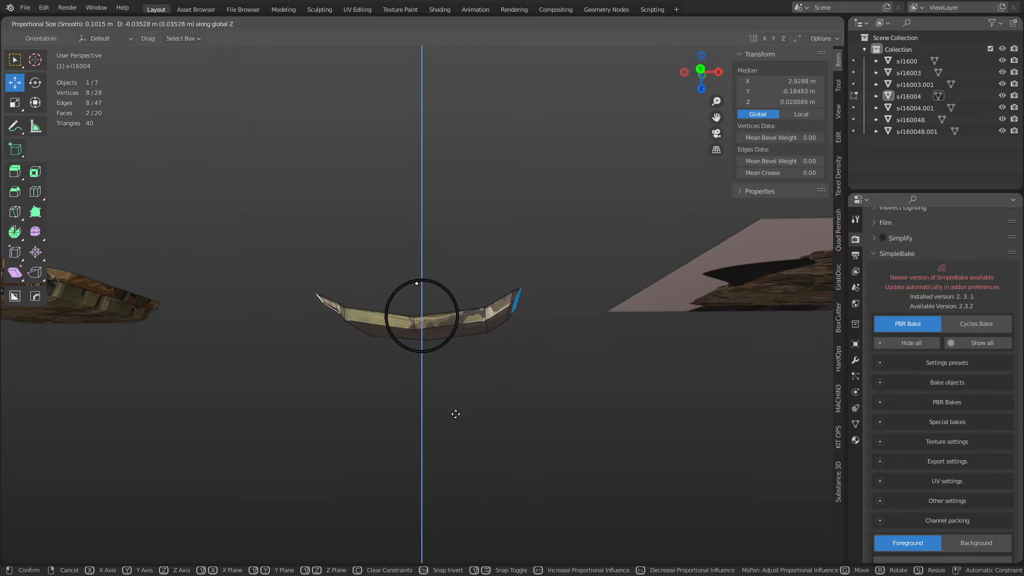
{"action": "scroll", "coordinate": [451, 417], "scroll_direction": "down", "scroll_amount": 2}
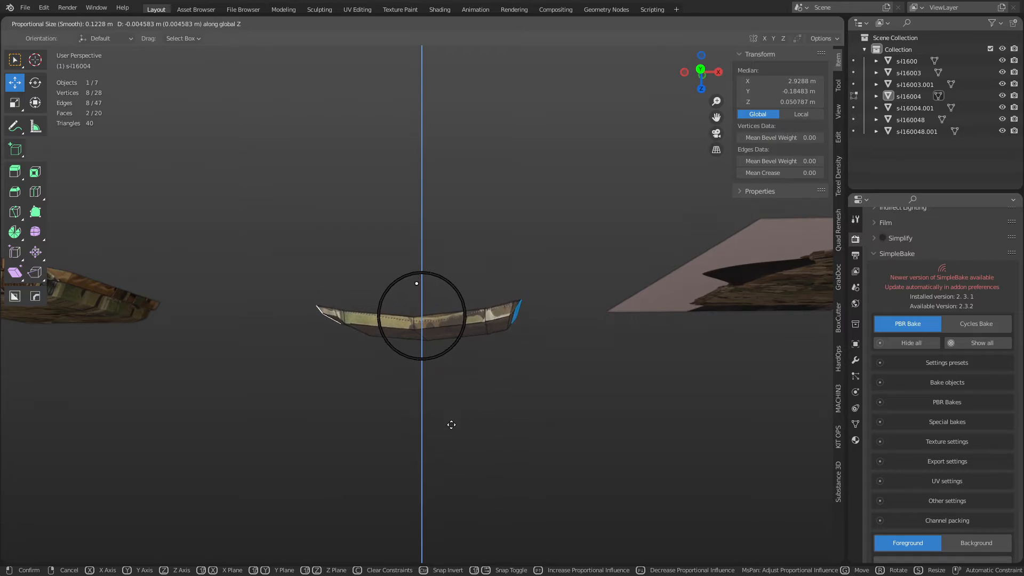
{"action": "left_click", "coordinate": [452, 424]}
{"action": "middle_click_drag", "start_coordinate": [452, 425], "coordinate": [471, 320]}
Lower both end faces of the side panel about 0.068 m on Z.
{"action": "left_click", "coordinate": [326, 287]}
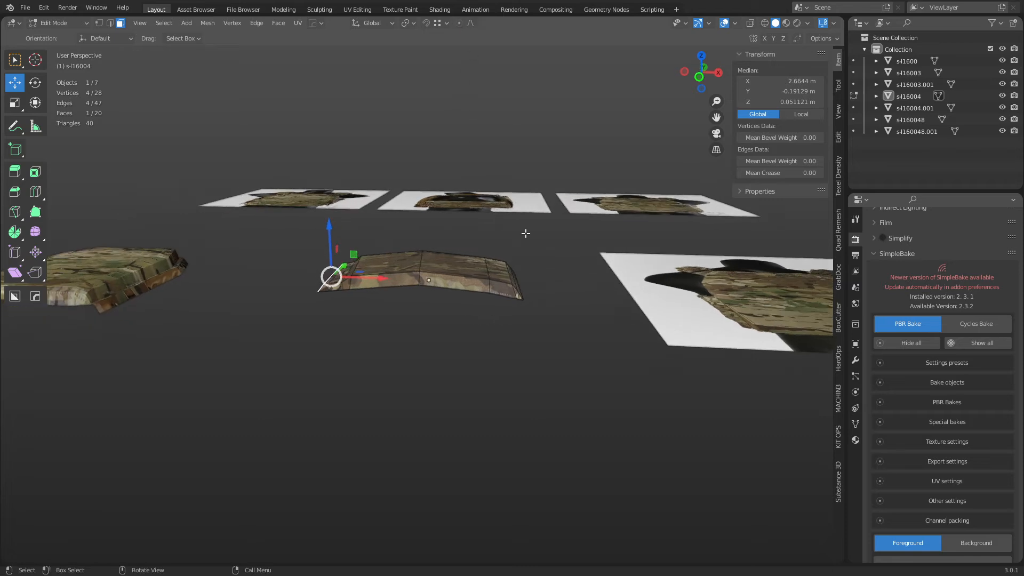
{"action": "middle_click_drag", "start_coordinate": [526, 233], "coordinate": [564, 374]}
{"action": "left_click", "coordinate": [514, 290], "text": "shift"}
{"action": "key", "text": "g"}
{"action": "key", "text": "z"}
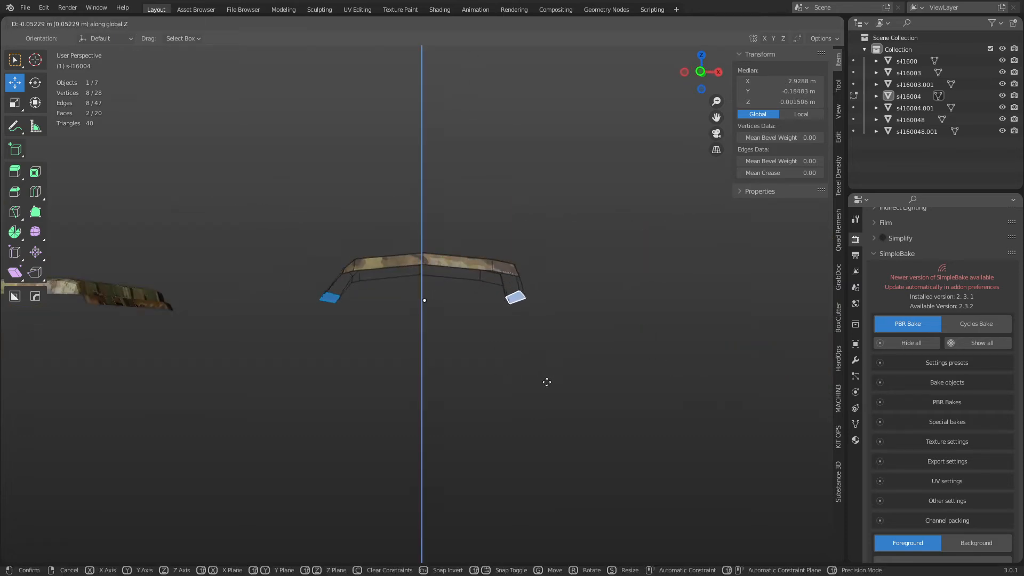
{"action": "left_click", "coordinate": [577, 384]}
{"action": "middle_click_drag", "start_coordinate": [577, 384], "coordinate": [526, 366]}
Tilt the left end face roughly 34–35° around the Y axis.
{"action": "left_click", "coordinate": [334, 326]}
{"action": "middle_click_drag", "start_coordinate": [367, 342], "coordinate": [404, 345]}
{"action": "key", "text": "r"}
{"action": "key", "text": "r"}
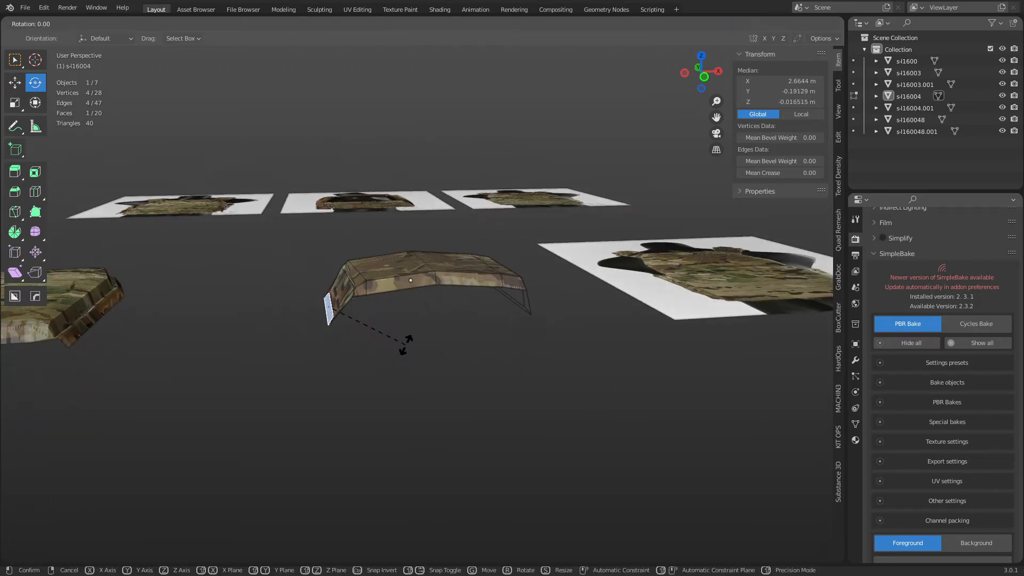
{"action": "key", "text": "x"}
{"action": "key", "text": "y"}
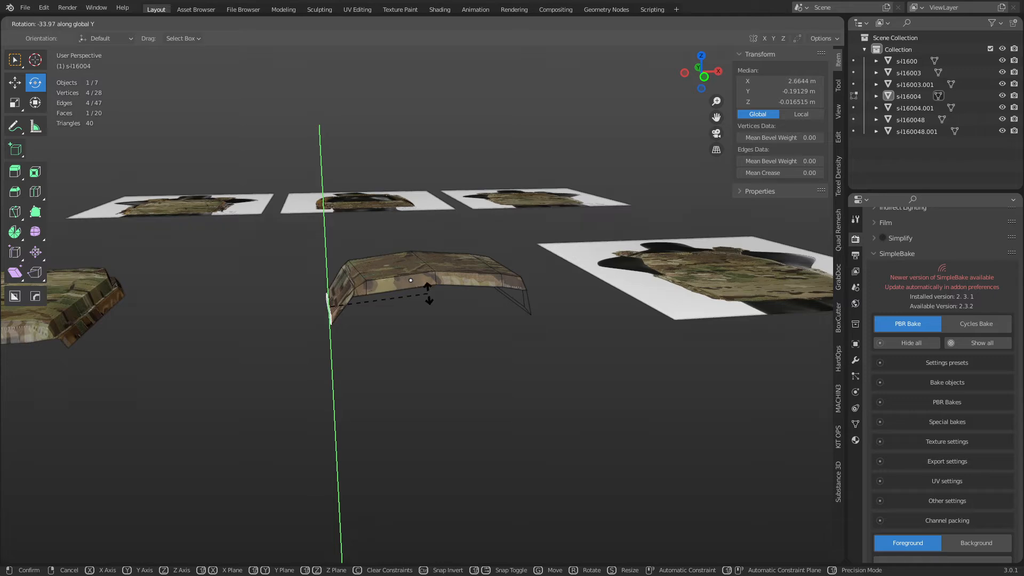
{"action": "left_click", "coordinate": [419, 282]}
{"action": "middle_click_drag", "start_coordinate": [532, 341], "coordinate": [553, 349]}
{"action": "left_click_drag", "start_coordinate": [553, 349], "coordinate": [495, 411]}
Switch to Object Mode, then bring up the mode pie again.
{"action": "key", "text": "Tab"}
{"action": "left_click", "coordinate": [434, 412]}
{"action": "scroll", "coordinate": [513, 342], "scroll_direction": "up", "scroll_amount": 3}
{"action": "key", "text": "Tab"}
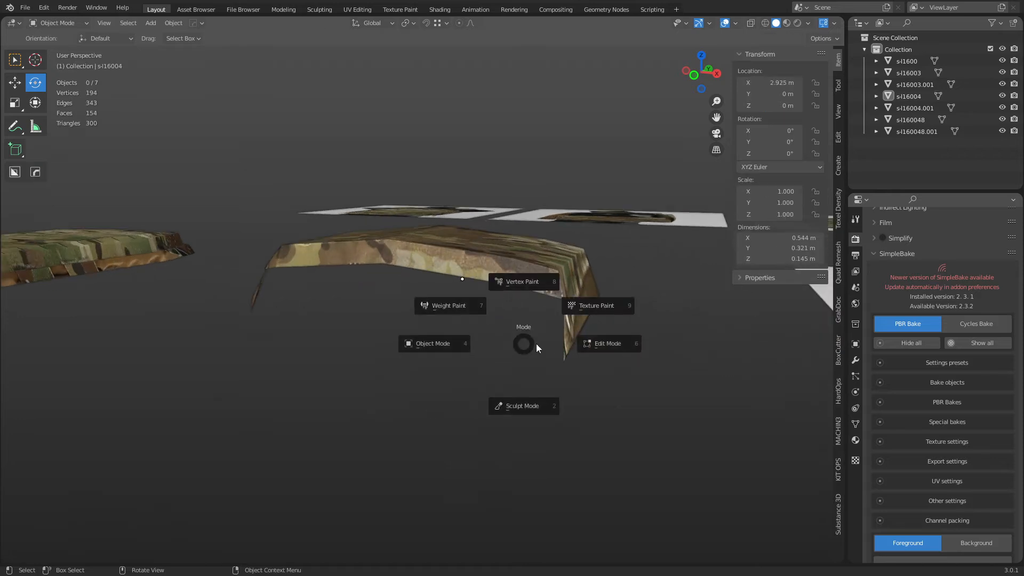
In Edit Mode vertex select, pick the four edge vertices on both sides of the panel.
{"action": "left_click", "coordinate": [566, 347]}
{"action": "key", "text": "1"}
{"action": "left_click", "coordinate": [555, 301]}
{"action": "left_click", "coordinate": [276, 273], "text": "shift"}
{"action": "middle_click_drag", "start_coordinate": [273, 276], "coordinate": [352, 308]}
{"action": "middle_click_drag", "start_coordinate": [569, 308], "coordinate": [356, 296]}
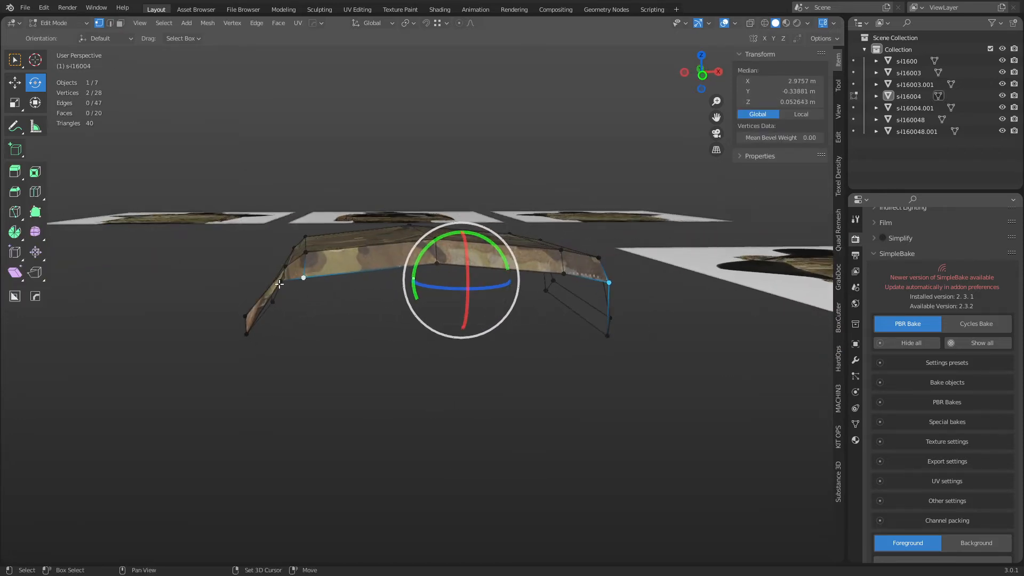
{"action": "left_click", "coordinate": [280, 284], "text": "shift"}
{"action": "middle_click_drag", "start_coordinate": [585, 328], "coordinate": [561, 319]}
{"action": "left_click", "coordinate": [552, 282], "text": "shift"}
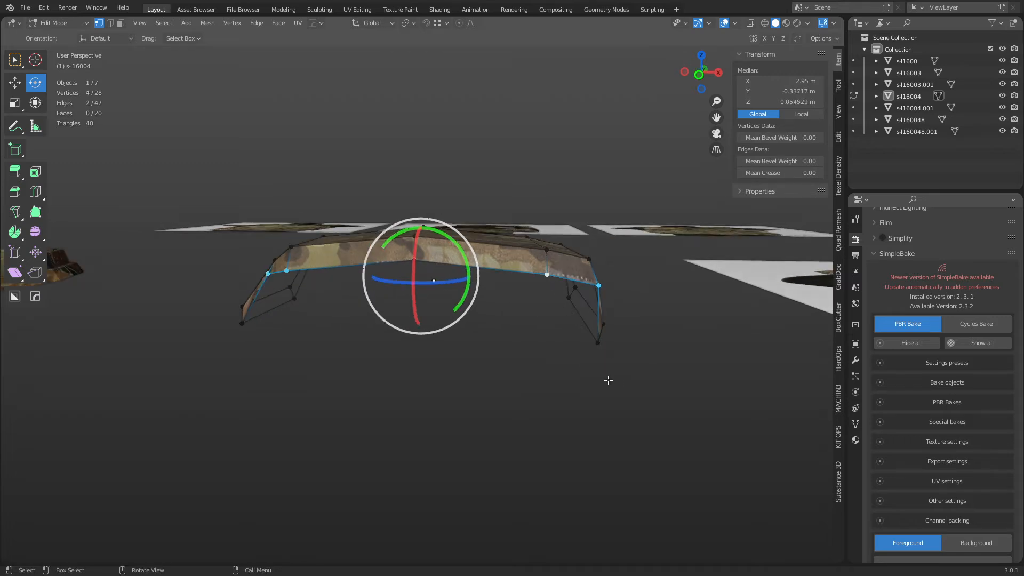
Squeeze the selected edge vertices along Y to 0.86 in global orientation.
{"action": "key", "text": "s"}
{"action": "key", "text": "x"}
{"action": "key", "text": "y"}
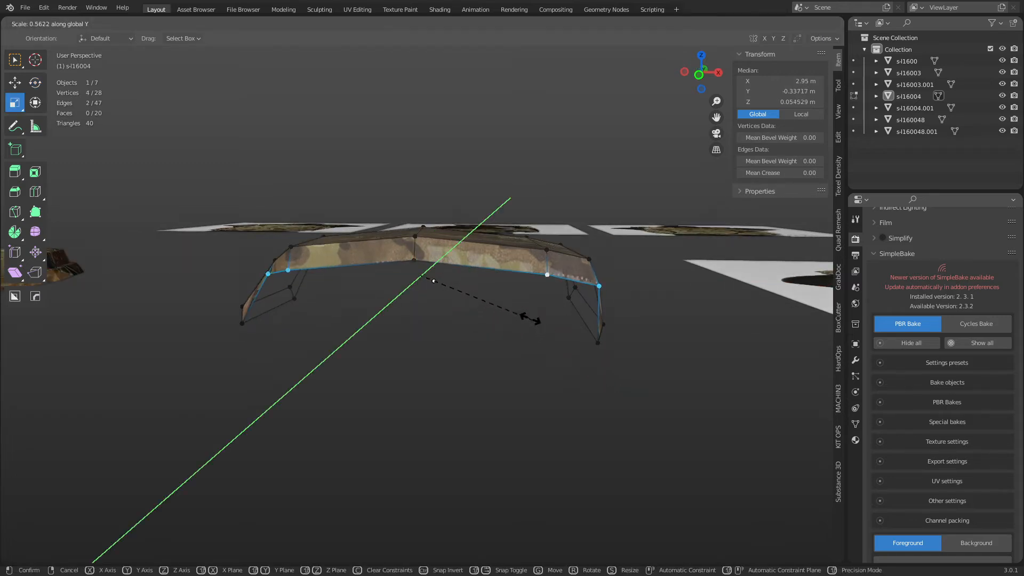
{"action": "left_click", "coordinate": [523, 322]}
{"action": "key", "text": "shift+space"}
{"action": "left_click", "coordinate": [578, 321]}
{"action": "key", "text": "shift+space"}
{"action": "left_click", "coordinate": [634, 323]}
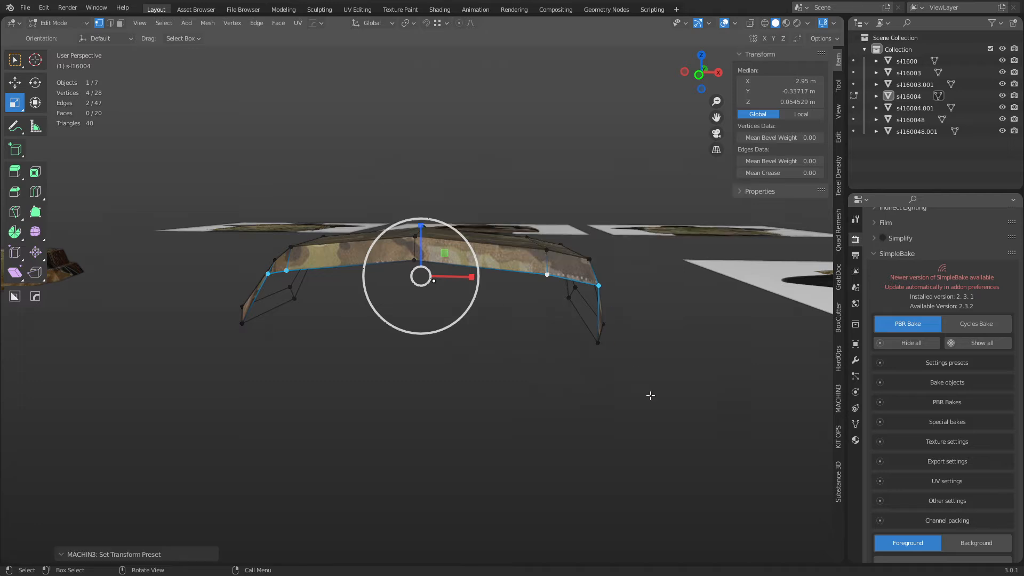
{"action": "key", "text": "s"}
{"action": "key", "text": "y"}
{"action": "right_click", "coordinate": [549, 368]}
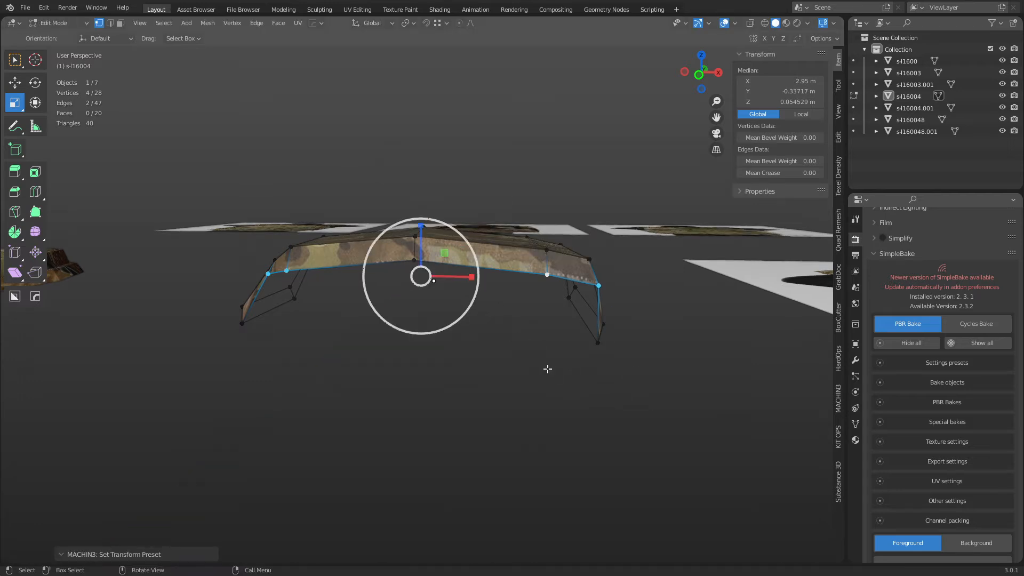
Add the middle vertex and scale the five vertices along X to 0.86.
{"action": "left_click", "coordinate": [419, 258], "text": "shift"}
{"action": "key", "text": "s"}
{"action": "key", "text": "y"}
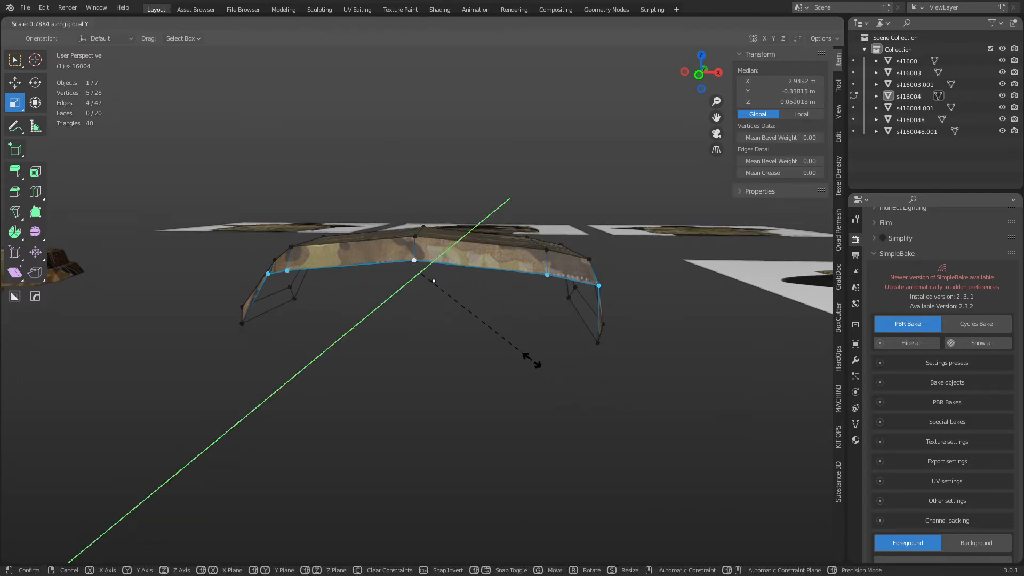
{"action": "key", "text": "x"}
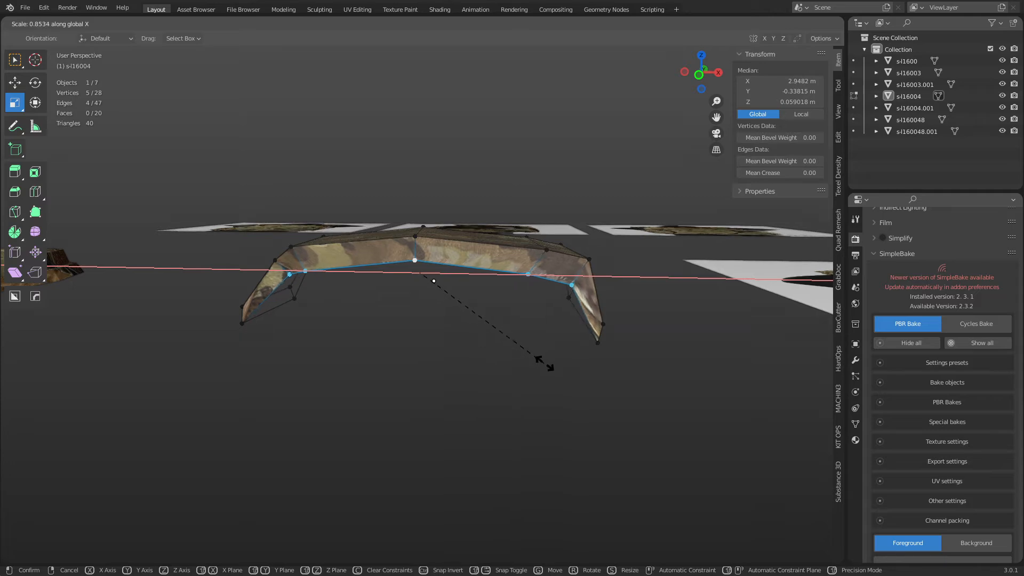
{"action": "left_click", "coordinate": [544, 364]}
Select the five bottom-edge vertices and scale them along X.
{"action": "middle_click_drag", "start_coordinate": [544, 363], "coordinate": [313, 336]}
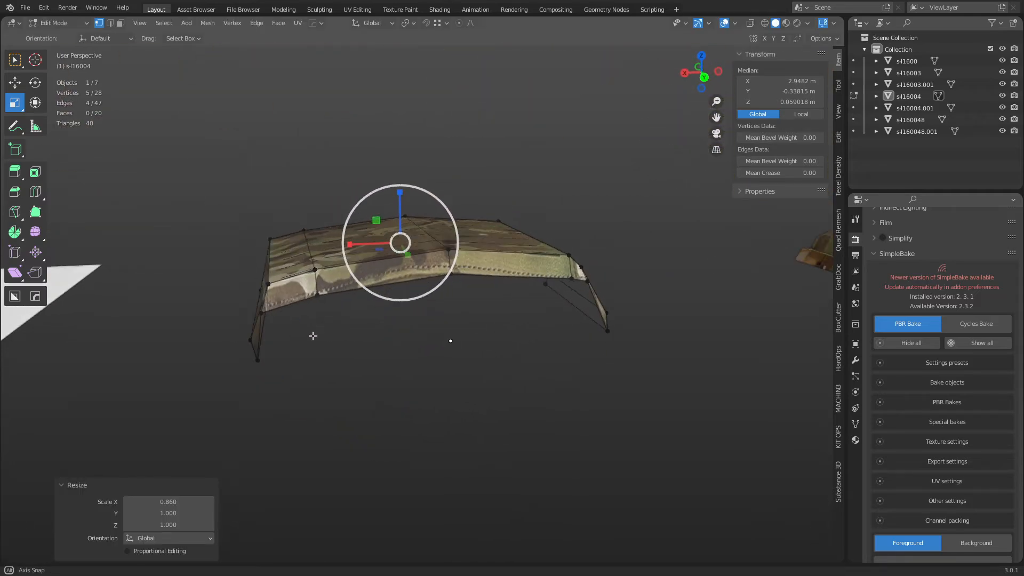
{"action": "left_click", "coordinate": [261, 313]}
{"action": "left_click", "coordinate": [587, 283], "text": "shift"}
{"action": "left_click", "coordinate": [572, 280], "text": "shift"}
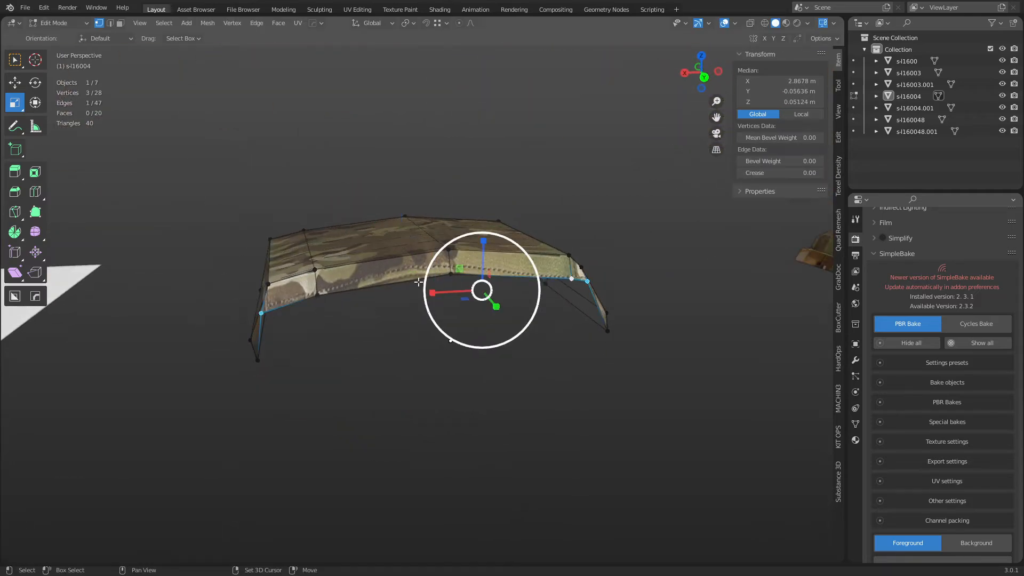
{"action": "left_click", "coordinate": [319, 295], "text": "shift"}
{"action": "left_click", "coordinate": [451, 276], "text": "shift"}
{"action": "key", "text": "s"}
{"action": "key", "text": "x"}
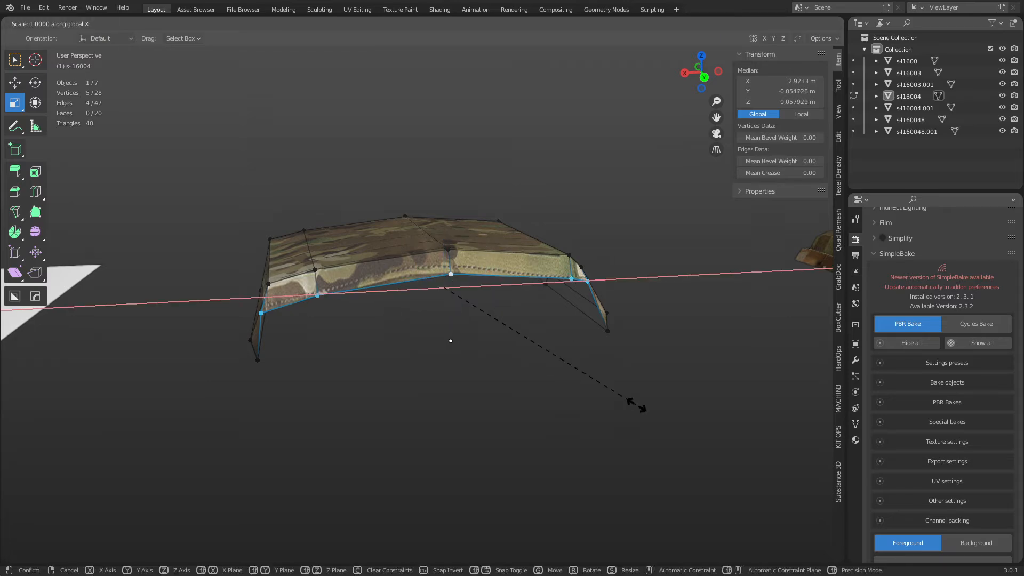
{"action": "left_click", "coordinate": [609, 392]}
Return to Object Mode and reselect the finished side panel.
{"action": "key", "text": "ctrl+Tab"}
{"action": "left_click", "coordinate": [559, 392]}
{"action": "left_click", "coordinate": [559, 409]}
{"action": "middle_click_drag", "start_coordinate": [559, 409], "coordinate": [559, 356]}
{"action": "middle_click_drag", "start_coordinate": [488, 365], "coordinate": [520, 266]}
{"action": "left_click", "coordinate": [547, 297]}
{"action": "middle_click_drag", "start_coordinate": [466, 343], "coordinate": [449, 357]}
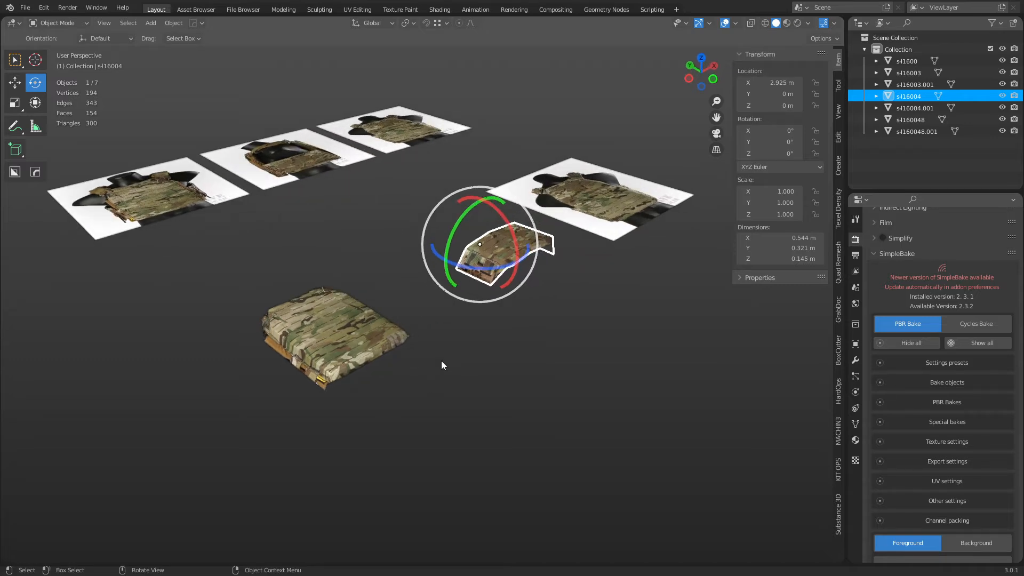
Select the side panel and rotate it 90° about the Y axis.
{"action": "left_click", "coordinate": [357, 350]}
{"action": "left_click", "coordinate": [492, 264]}
{"action": "middle_click_drag", "start_coordinate": [479, 345], "coordinate": [593, 318]}
{"action": "left_click", "coordinate": [459, 341]}
{"action": "left_click", "coordinate": [581, 407]}
{"action": "left_click", "coordinate": [534, 229]}
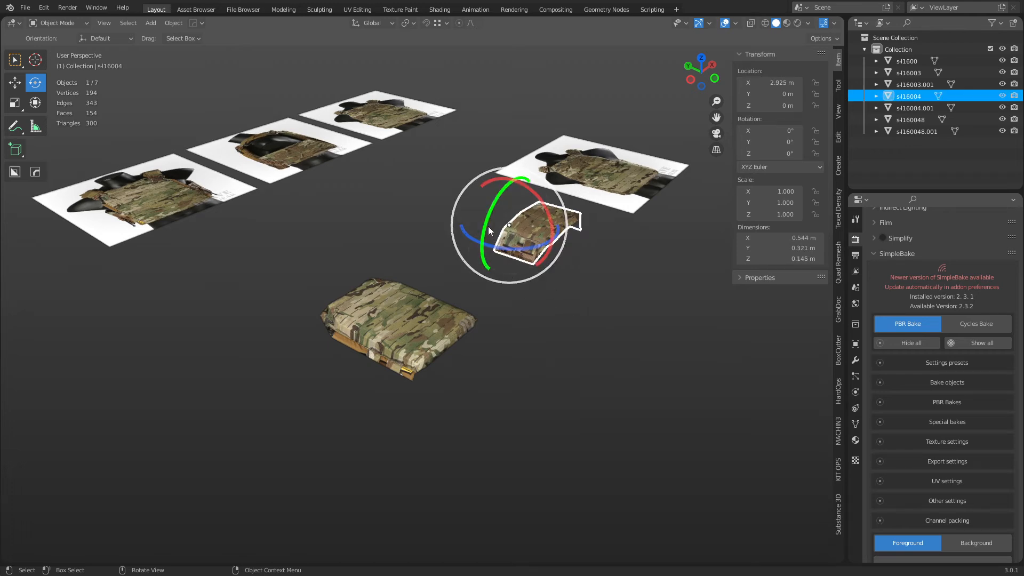
{"action": "left_click_drag", "start_coordinate": [487, 251], "coordinate": [515, 209]}
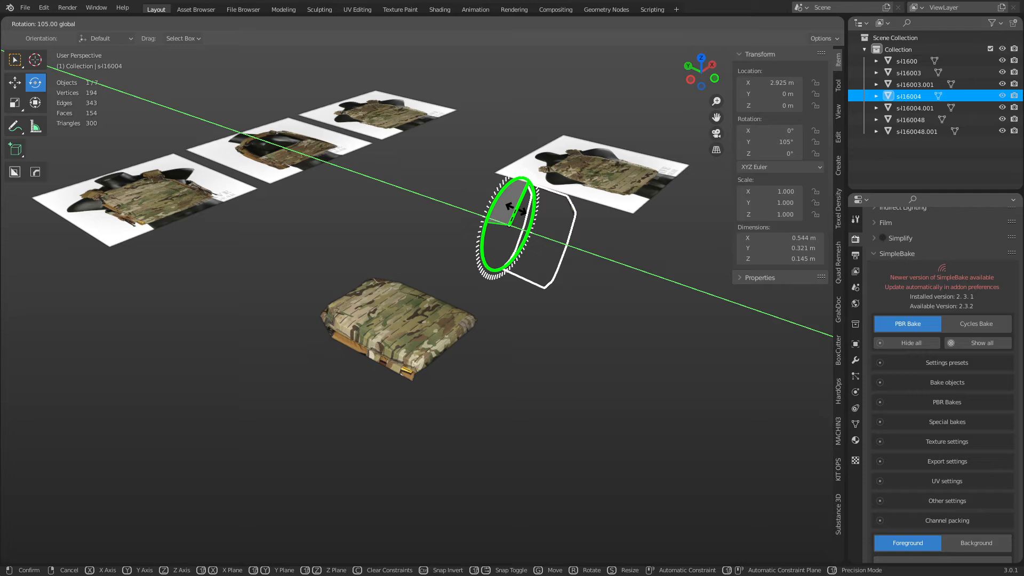
{"action": "left_click_drag", "start_coordinate": [514, 209], "coordinate": [507, 220]}
Slide the side panel left and down beside the plate, nudging it along X.
{"action": "middle_click_drag", "start_coordinate": [507, 220], "coordinate": [520, 273]}
{"action": "middle_click_drag", "start_coordinate": [492, 332], "coordinate": [581, 352]}
{"action": "key", "text": "shift+space"}
{"action": "key", "text": "g"}
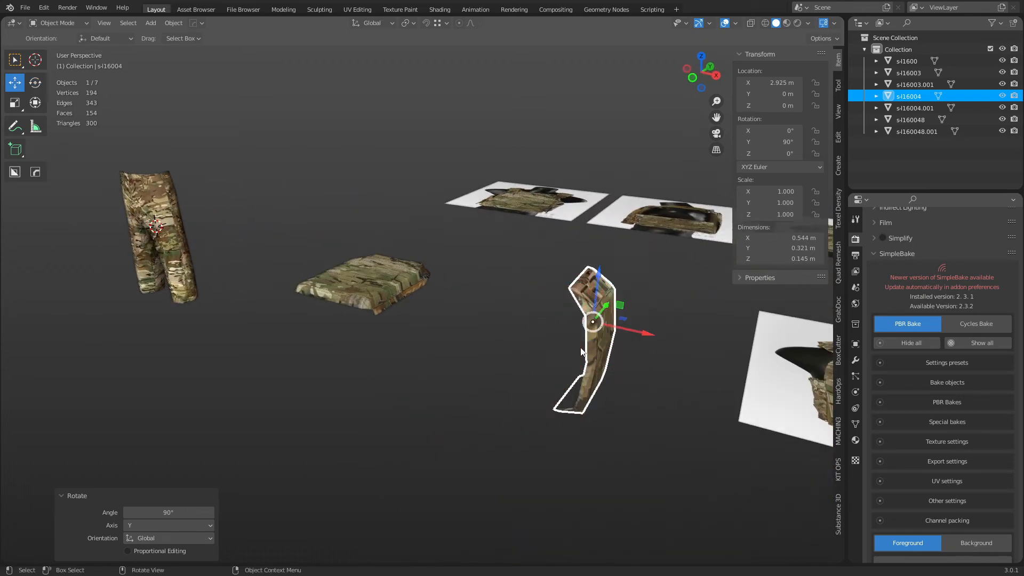
{"action": "left_click_drag", "start_coordinate": [638, 332], "coordinate": [454, 294]}
{"action": "left_click_drag", "start_coordinate": [414, 254], "coordinate": [415, 302]}
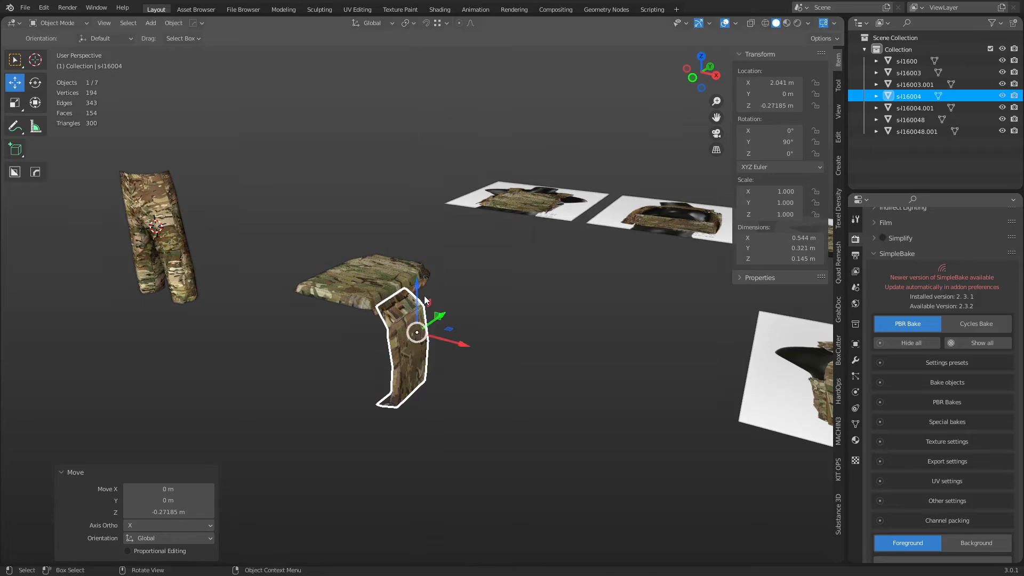
{"action": "scroll", "coordinate": [591, 369], "scroll_direction": "down", "scroll_amount": 4}
{"action": "middle_click_drag", "start_coordinate": [635, 369], "coordinate": [599, 350]}
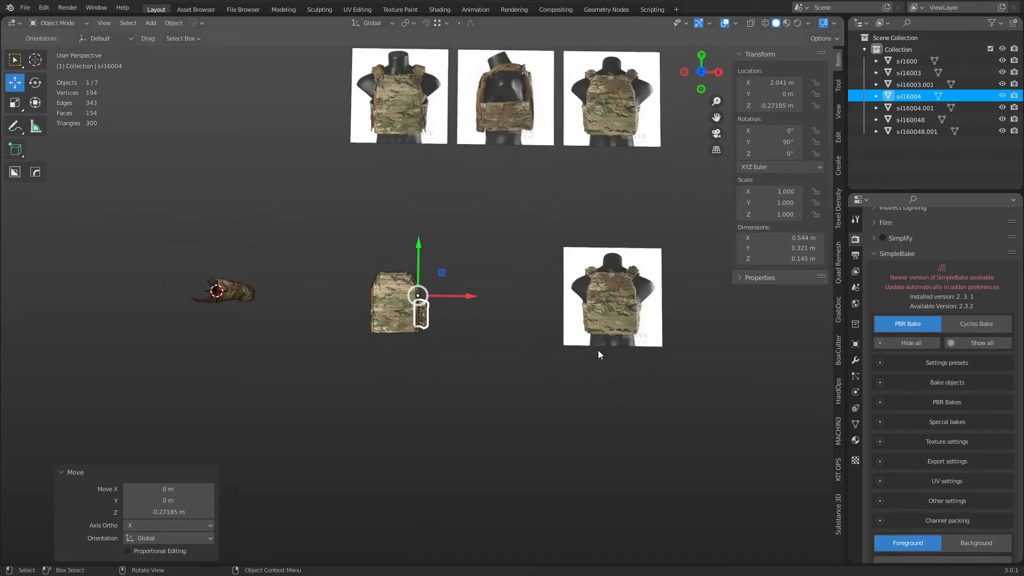
{"action": "scroll", "coordinate": [667, 339], "scroll_direction": "up", "scroll_amount": 2}
{"action": "middle_click_drag", "start_coordinate": [530, 354], "coordinate": [373, 320], "text": "shift"}
{"action": "scroll", "coordinate": [392, 333], "scroll_direction": "up", "scroll_amount": 4}
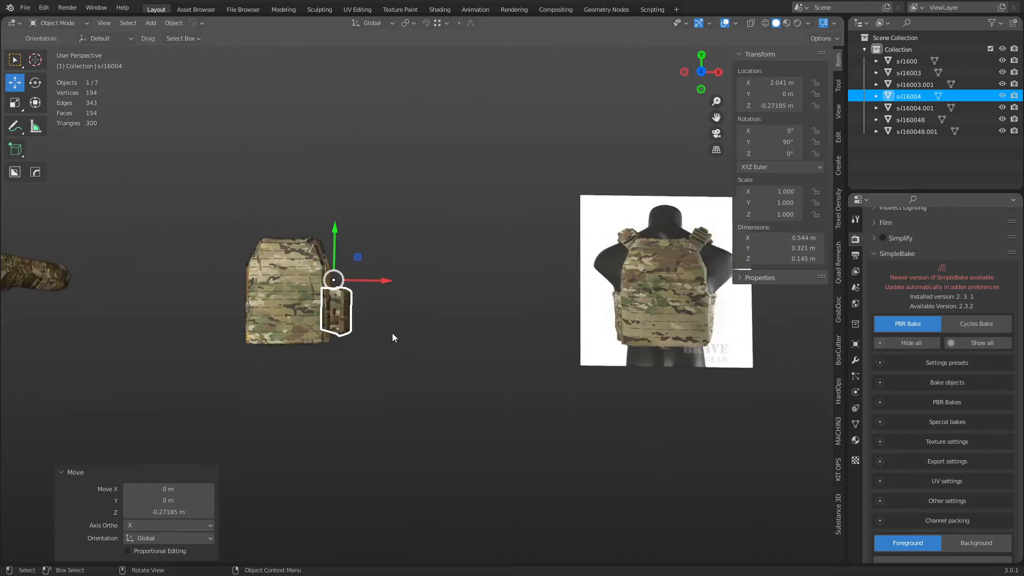
{"action": "middle_click_drag", "start_coordinate": [465, 334], "coordinate": [397, 287]}
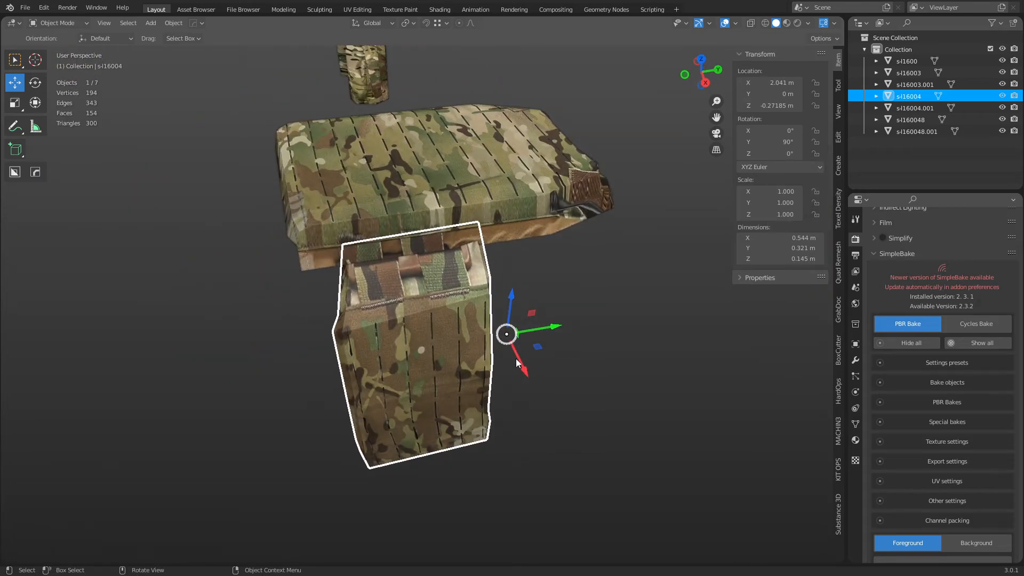
{"action": "left_click_drag", "start_coordinate": [516, 362], "coordinate": [528, 368]}
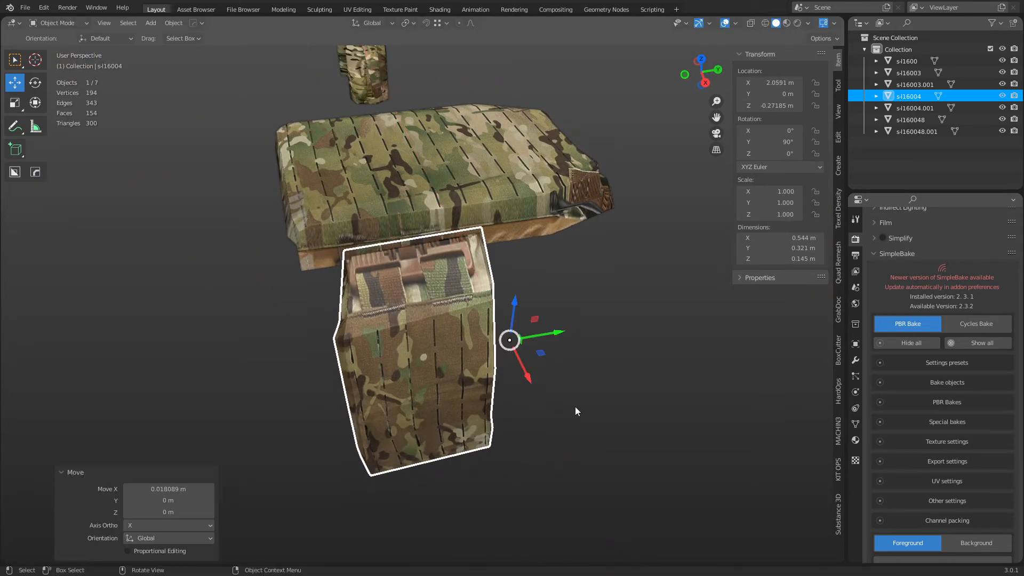
Scale the side panel to 0.938 and shift it slightly along Y and X.
{"action": "key", "text": "shift+space"}
{"action": "key", "text": "s"}
{"action": "key", "text": "s"}
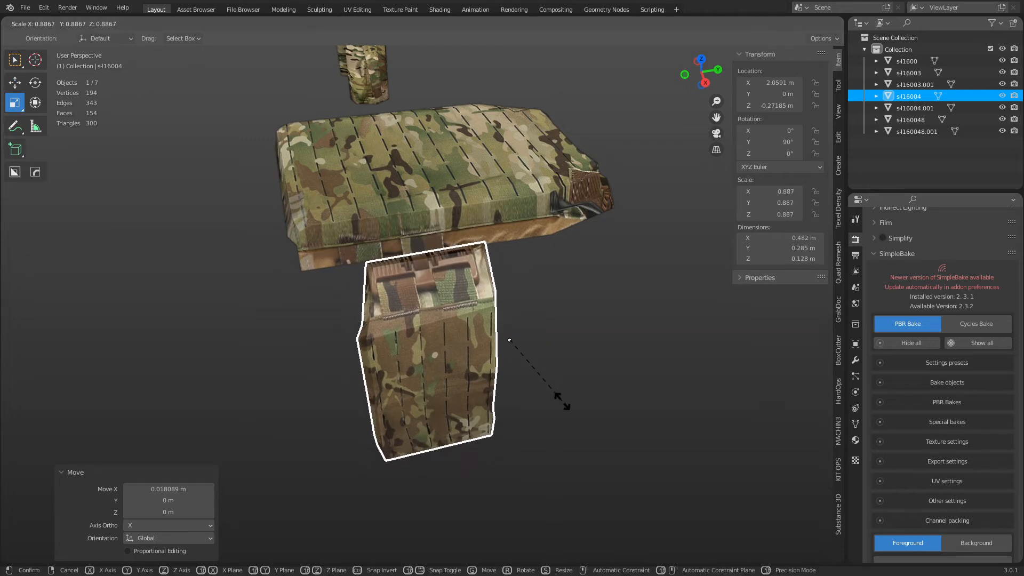
{"action": "left_click", "coordinate": [574, 405]}
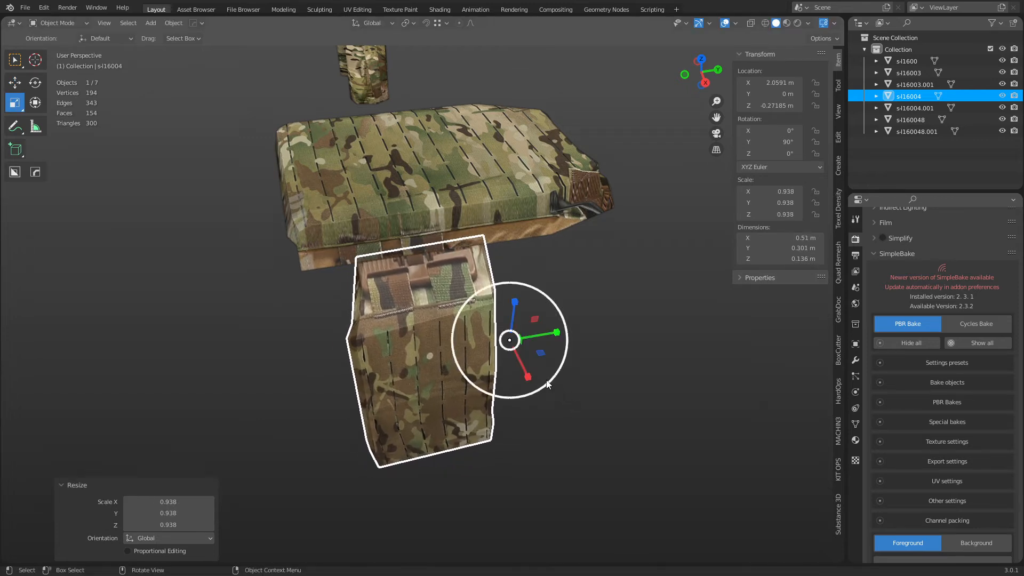
{"action": "key", "text": "shift+space"}
{"action": "key", "text": "g"}
{"action": "left_click_drag", "start_coordinate": [548, 341], "coordinate": [526, 332]}
{"action": "left_click_drag", "start_coordinate": [505, 369], "coordinate": [525, 317]}
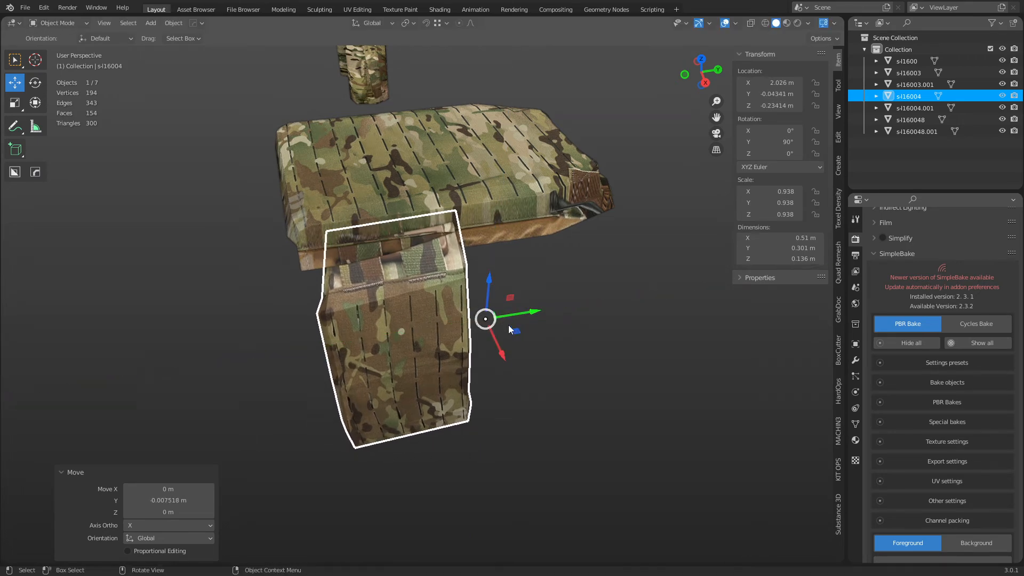
Nudge the side panel along X and raise it along Z against the plate.
{"action": "middle_click_drag", "start_coordinate": [418, 333], "coordinate": [521, 408]}
{"action": "scroll", "coordinate": [521, 409], "scroll_direction": "down", "scroll_amount": 3}
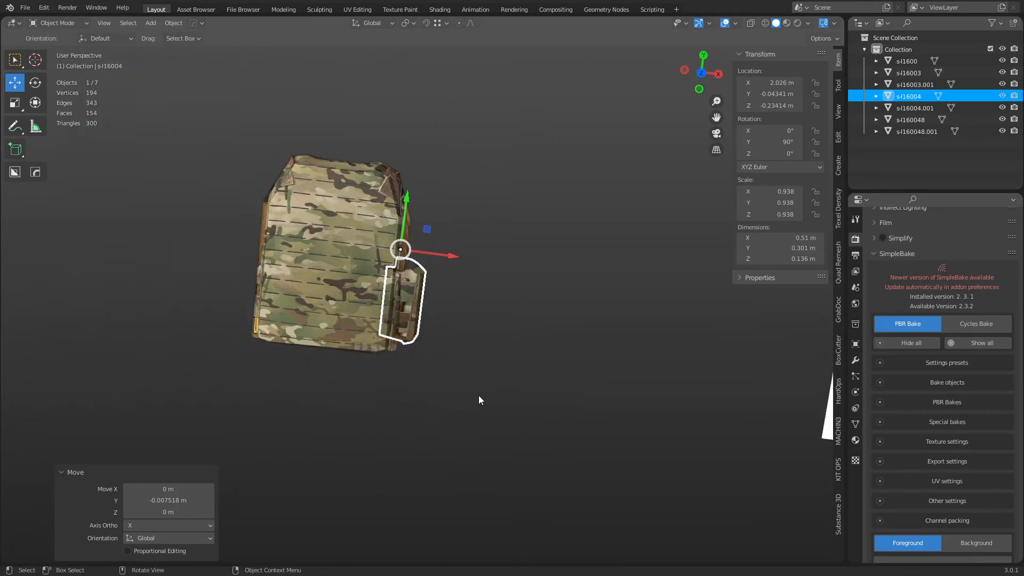
{"action": "middle_click_drag", "start_coordinate": [395, 373], "coordinate": [566, 375]}
{"action": "scroll", "coordinate": [441, 367], "scroll_direction": "up", "scroll_amount": 5}
{"action": "middle_click_drag", "start_coordinate": [353, 331], "coordinate": [384, 282], "text": "shift"}
{"action": "left_click_drag", "start_coordinate": [384, 304], "coordinate": [392, 299]}
{"action": "middle_click_drag", "start_coordinate": [360, 304], "coordinate": [329, 309]}
{"action": "left_click_drag", "start_coordinate": [347, 289], "coordinate": [346, 284]}
{"action": "left_click_drag", "start_coordinate": [373, 320], "coordinate": [371, 320]}
{"action": "left_click_drag", "start_coordinate": [341, 286], "coordinate": [347, 287]}
Frame the side panel in the view and duplicate it with Shift+D.
{"action": "key", "text": "grave"}
{"action": "left_click", "coordinate": [422, 339]}
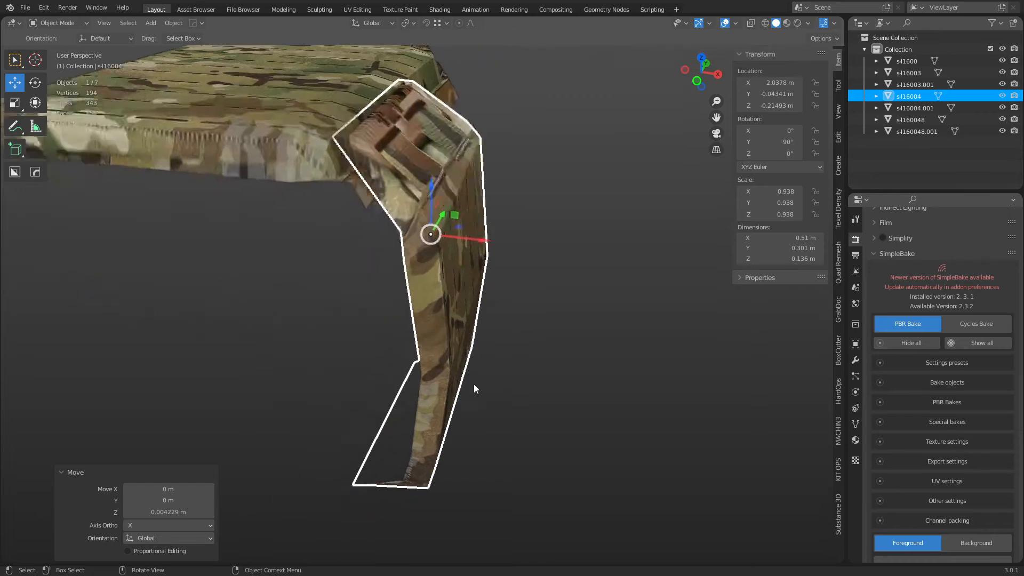
{"action": "scroll", "coordinate": [474, 384], "scroll_direction": "down", "scroll_amount": 3}
{"action": "middle_click_drag", "start_coordinate": [474, 384], "coordinate": [510, 364]}
{"action": "middle_click_drag", "start_coordinate": [515, 315], "coordinate": [411, 326]}
{"action": "key", "text": "shift+d"}
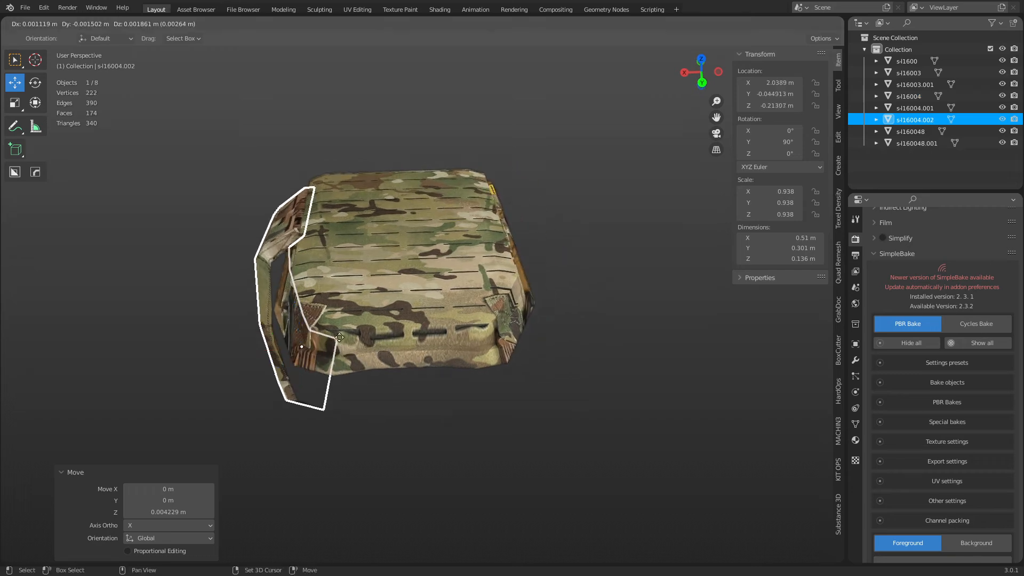
Mirror the test duplicate across X, then delete that copy.
{"action": "right_click", "coordinate": [415, 300]}
{"action": "key", "text": "ctrl+m"}
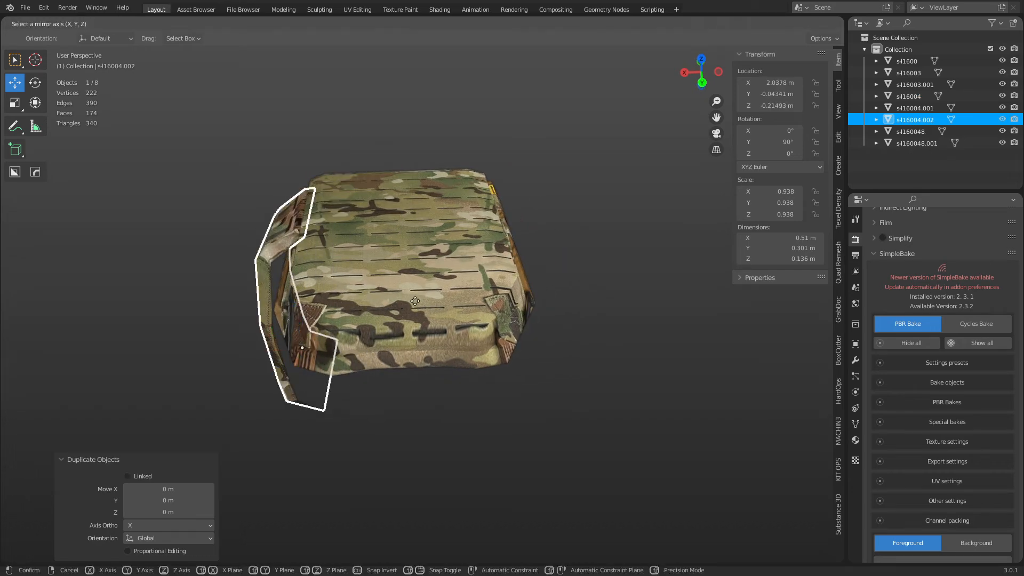
{"action": "key", "text": "x"}
{"action": "left_click", "coordinate": [412, 309]}
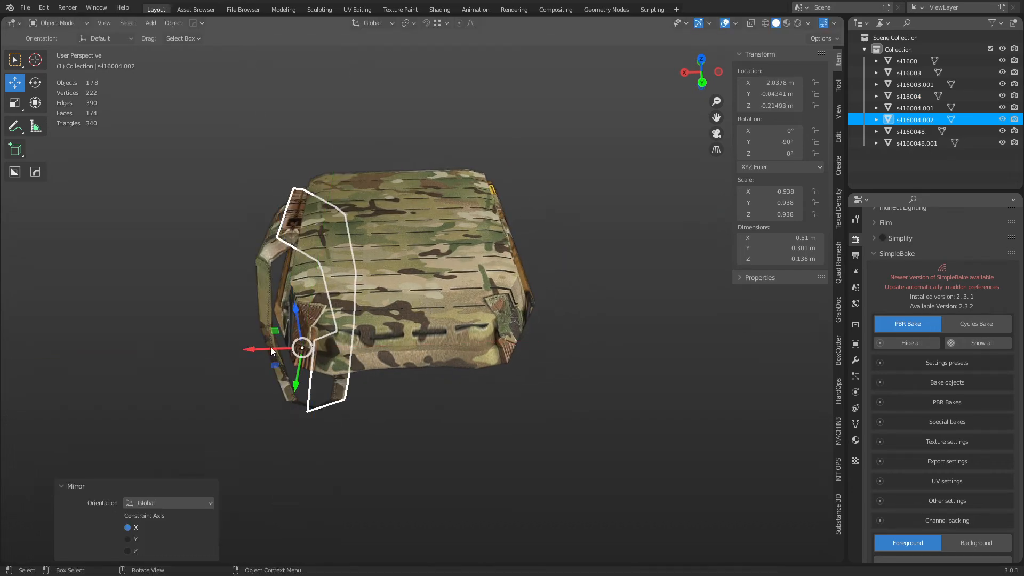
{"action": "left_click_drag", "start_coordinate": [272, 351], "coordinate": [474, 345]}
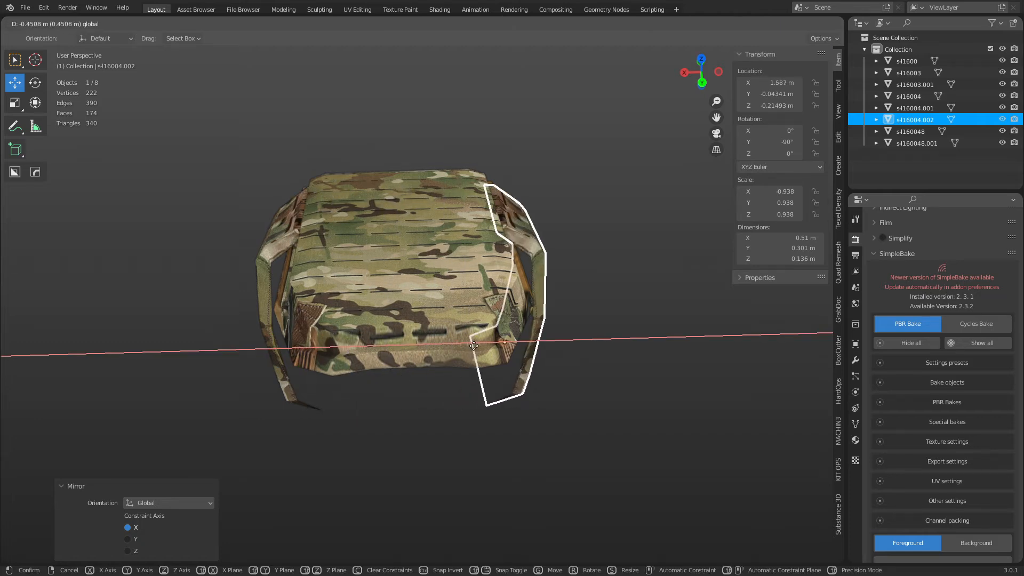
{"action": "key", "text": "x"}
{"action": "left_click", "coordinate": [474, 345]}
Select the side panel alone and add a Mirror modifier to it.
{"action": "left_click", "coordinate": [315, 266]}
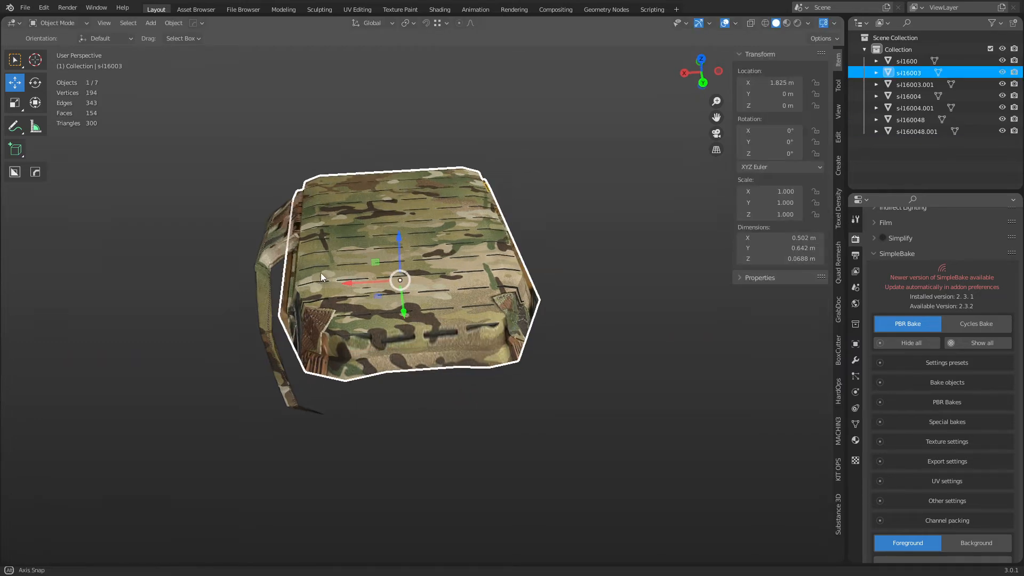
{"action": "middle_click_drag", "start_coordinate": [321, 273], "coordinate": [291, 286]}
{"action": "left_click", "coordinate": [293, 284]}
{"action": "left_click", "coordinate": [376, 264], "text": "shift"}
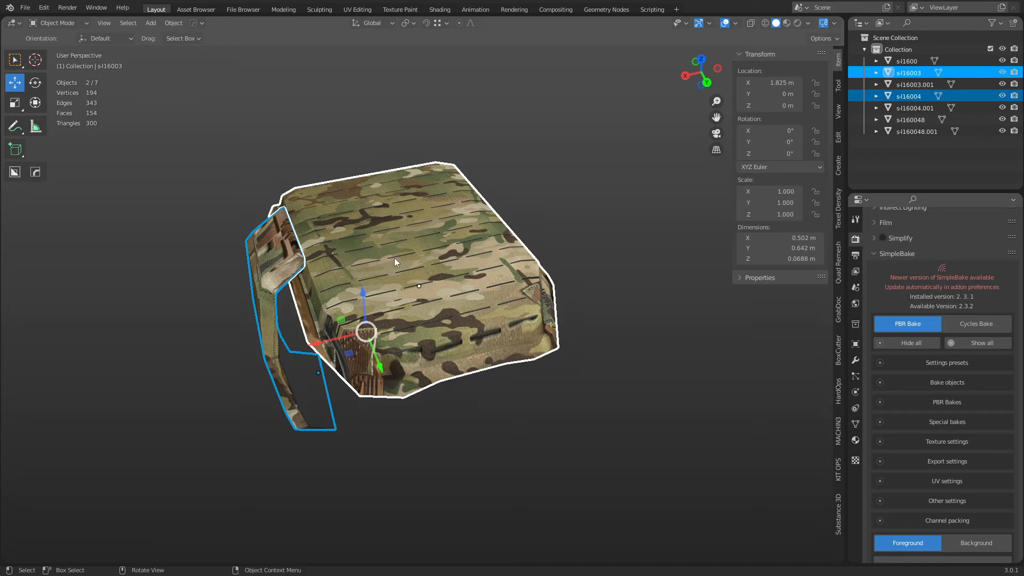
{"action": "left_click", "coordinate": [855, 361]}
{"action": "left_click", "coordinate": [634, 367]}
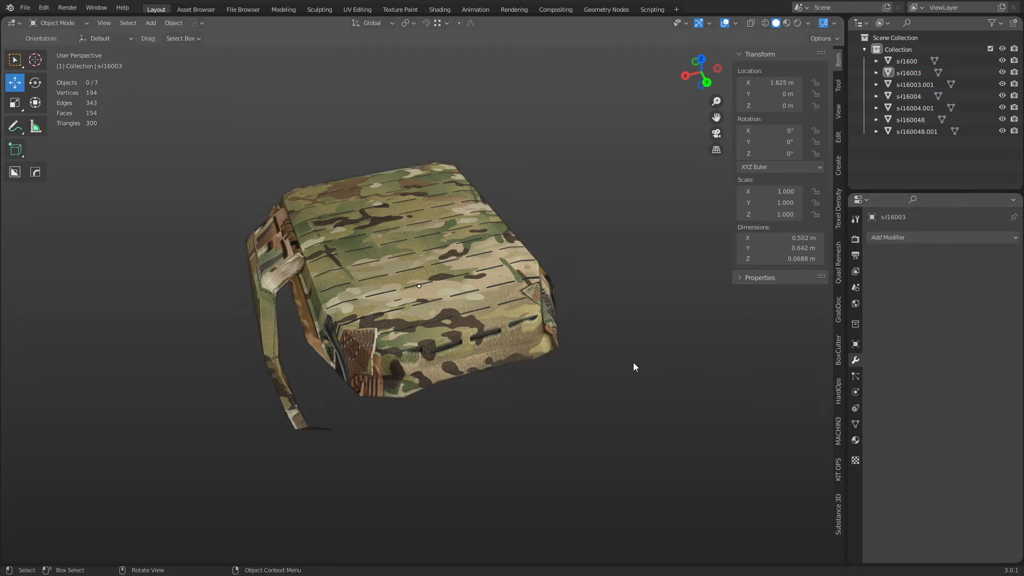
{"action": "left_click", "coordinate": [264, 292]}
{"action": "left_click", "coordinate": [905, 238]}
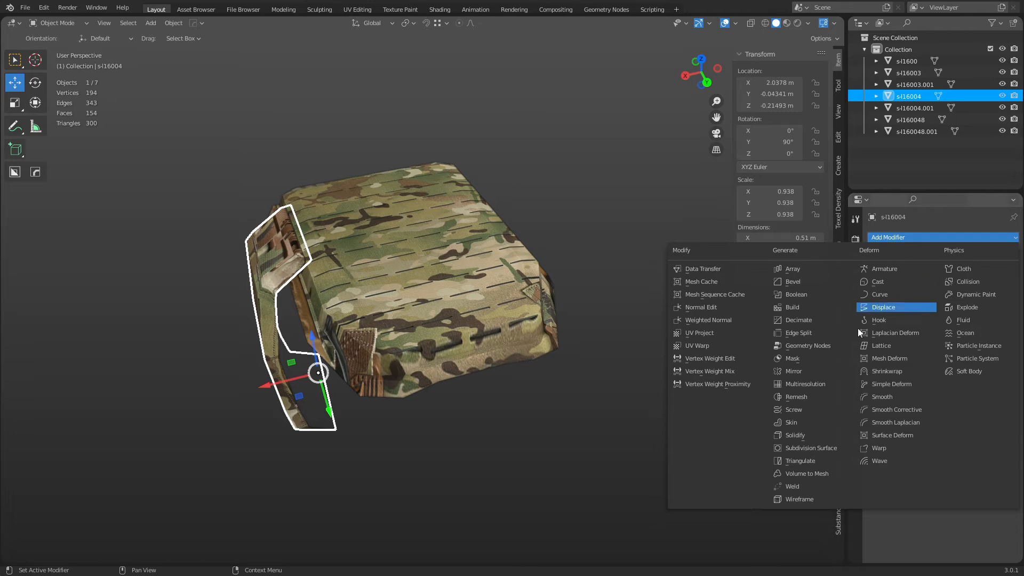
{"action": "left_click", "coordinate": [814, 374]}
Set the main plate sil16003 as Mirror Object and apply the modifier.
{"action": "left_click", "coordinate": [995, 316]}
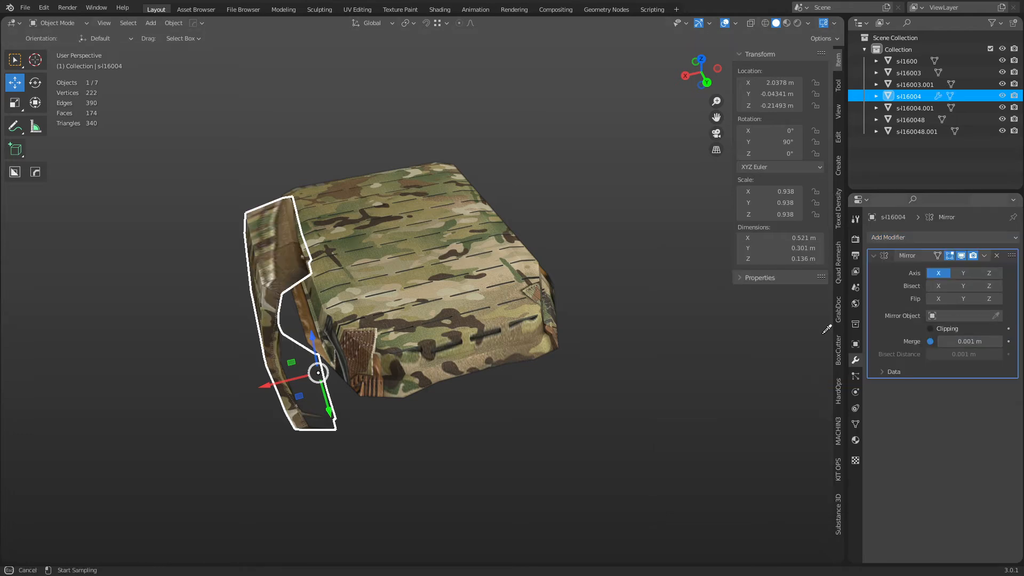
{"action": "left_click", "coordinate": [508, 318]}
{"action": "middle_click_drag", "start_coordinate": [638, 354], "coordinate": [415, 302]}
{"action": "key", "text": "ctrl+a"}
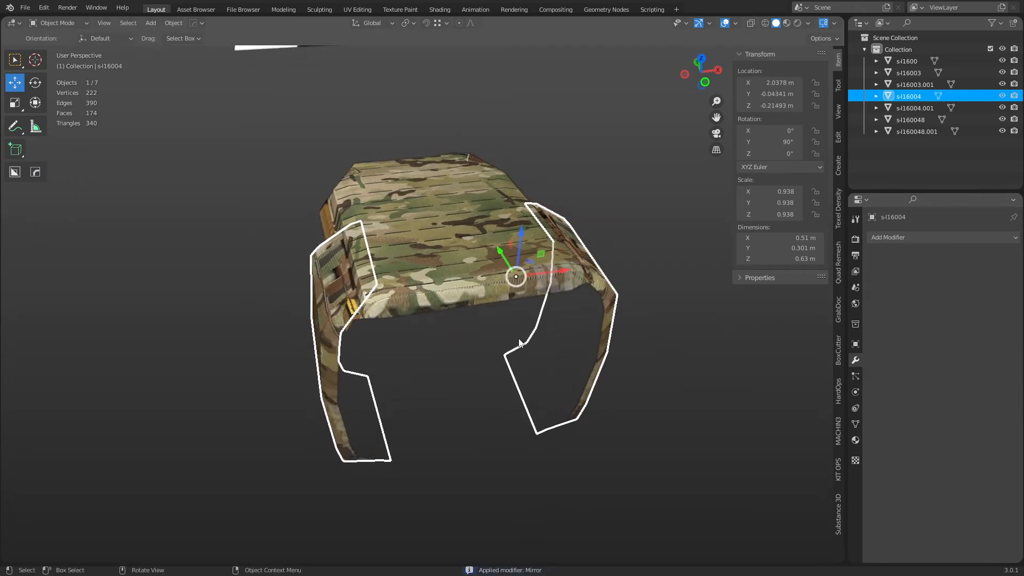
{"action": "key", "text": "Tab"}
Separate the left side panel into its own object and return to Object Mode.
{"action": "key", "text": "3"}
{"action": "left_click", "coordinate": [330, 366]}
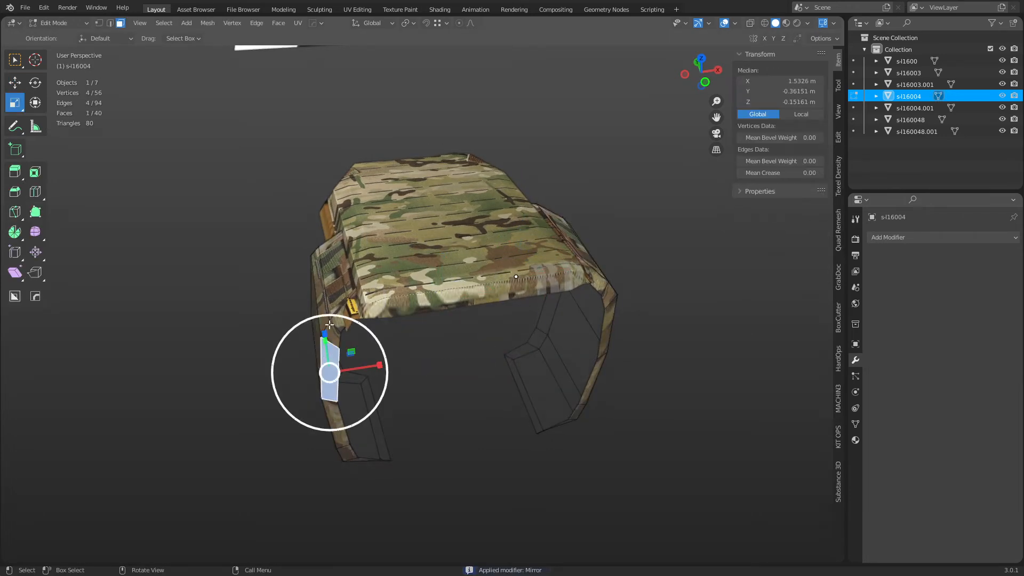
{"action": "key", "text": "ctrl+l"}
{"action": "key", "text": "p"}
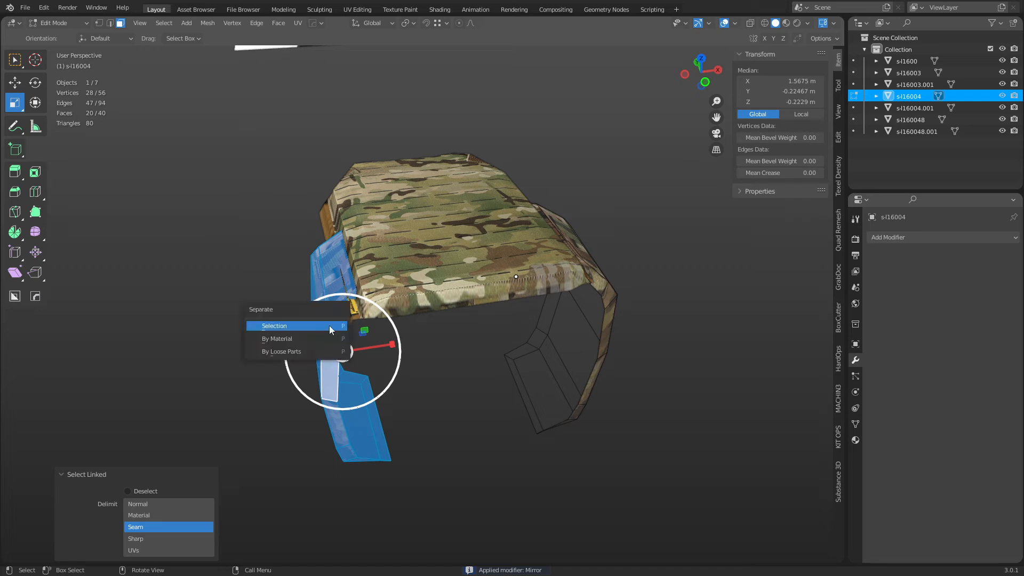
{"action": "left_click", "coordinate": [329, 325]}
{"action": "key", "text": "Tab"}
{"action": "left_click", "coordinate": [243, 331]}
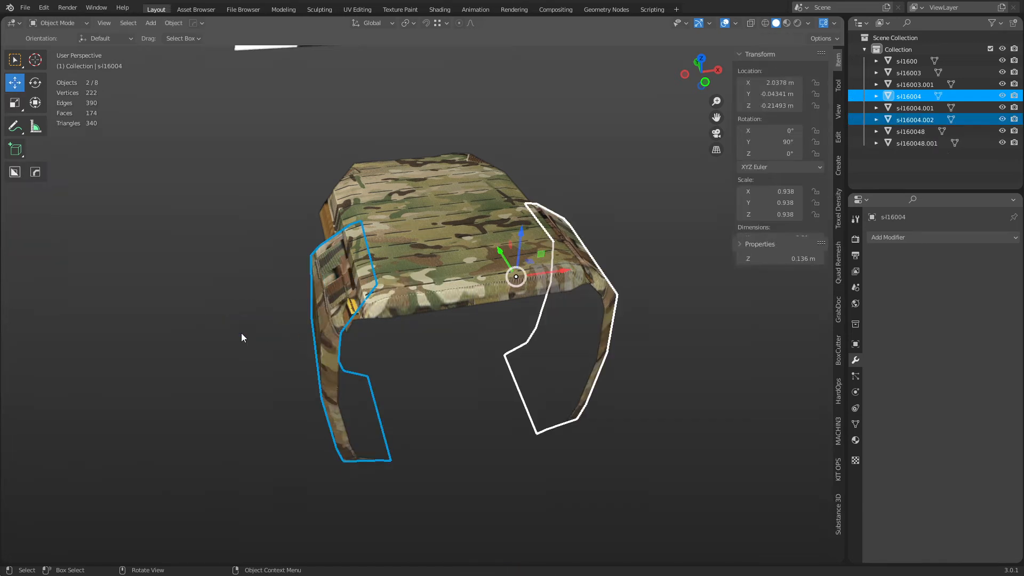
Move the separated left panel along X to sit against the plate.
{"action": "left_click", "coordinate": [275, 360]}
{"action": "left_click", "coordinate": [327, 334]}
{"action": "key", "text": "g"}
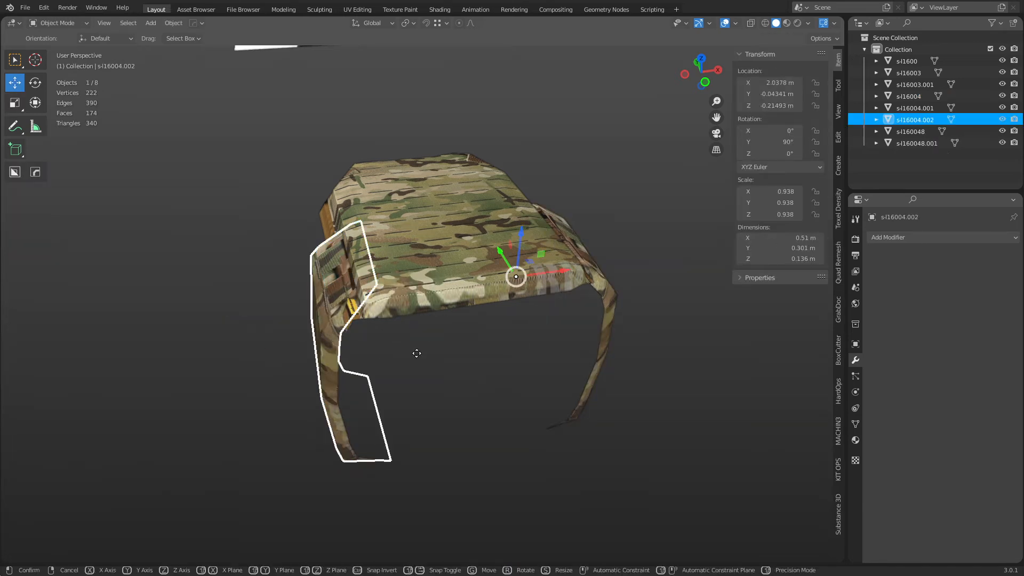
{"action": "key", "text": "y"}
{"action": "key", "text": "x"}
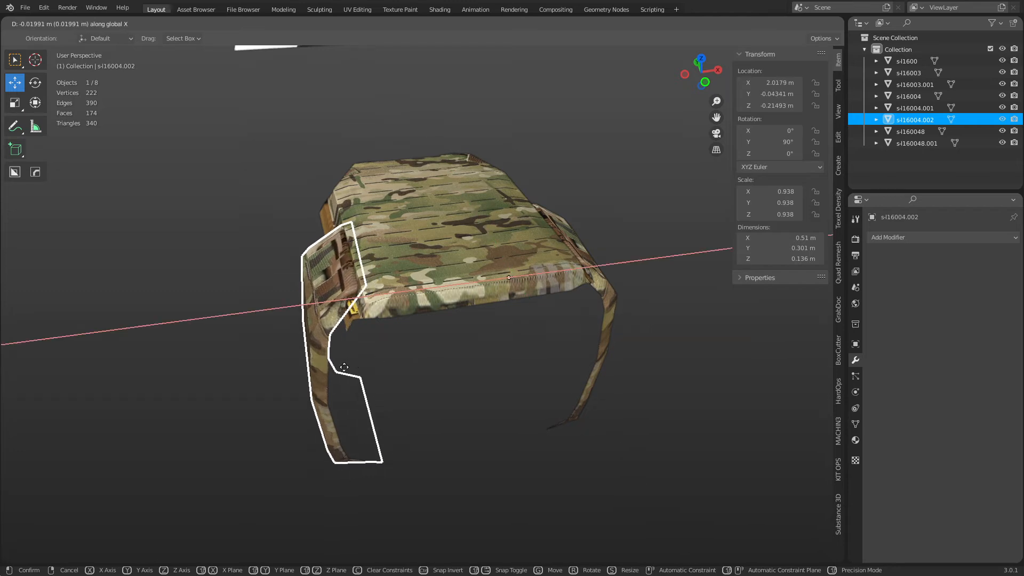
{"action": "left_click", "coordinate": [345, 369]}
Select both side panels and join them with Ctrl+J into sil16004.
{"action": "left_click", "coordinate": [401, 247]}
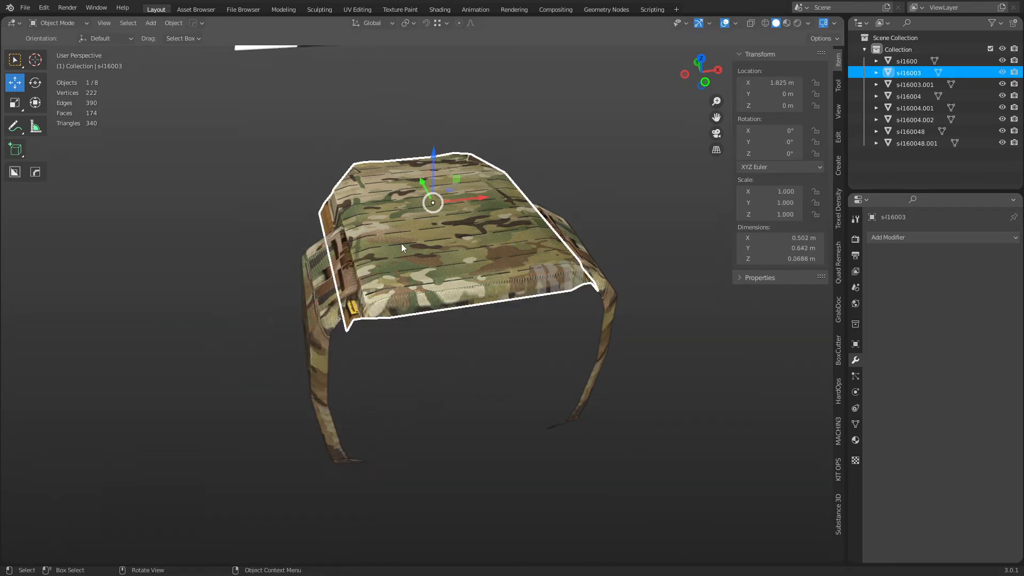
{"action": "left_click", "coordinate": [327, 328]}
{"action": "left_click", "coordinate": [613, 290]}
{"action": "middle_click_drag", "start_coordinate": [612, 290], "coordinate": [502, 382]}
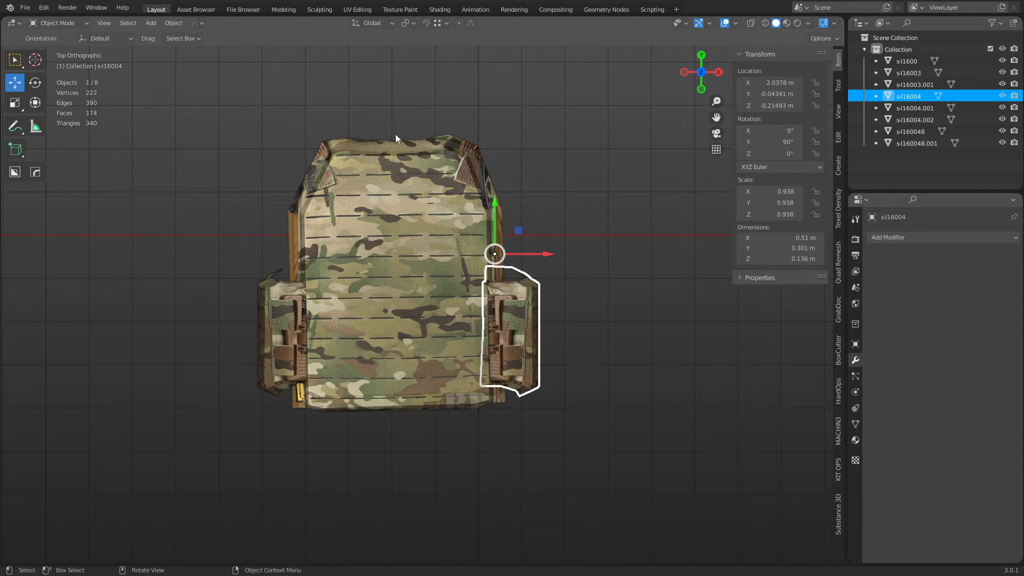
{"action": "left_click", "coordinate": [365, 402]}
{"action": "left_click", "coordinate": [287, 376]}
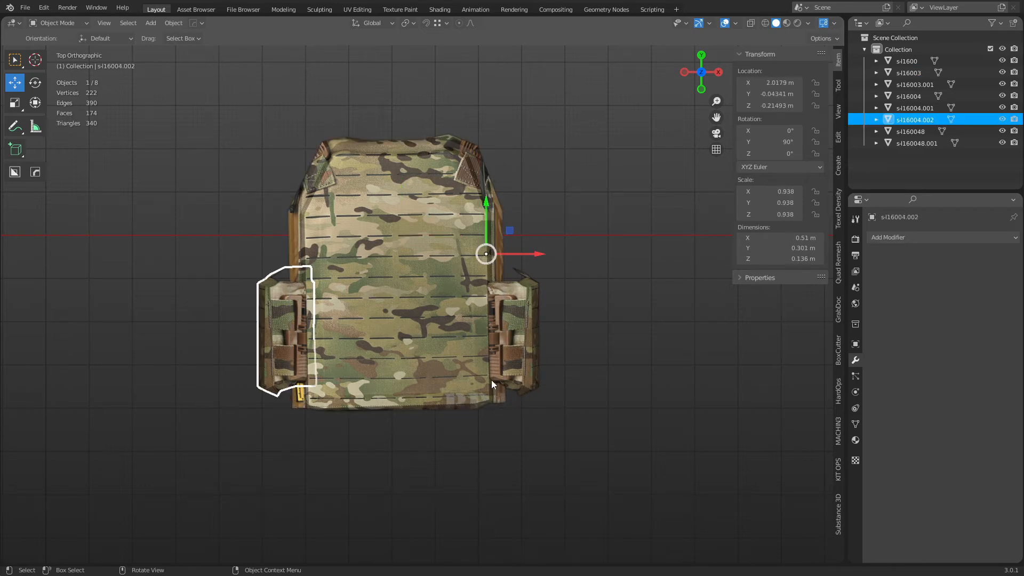
{"action": "middle_click_drag", "start_coordinate": [485, 381], "coordinate": [589, 300]}
{"action": "left_click", "coordinate": [450, 344], "text": "shift"}
{"action": "key", "text": "ctrl+j"}
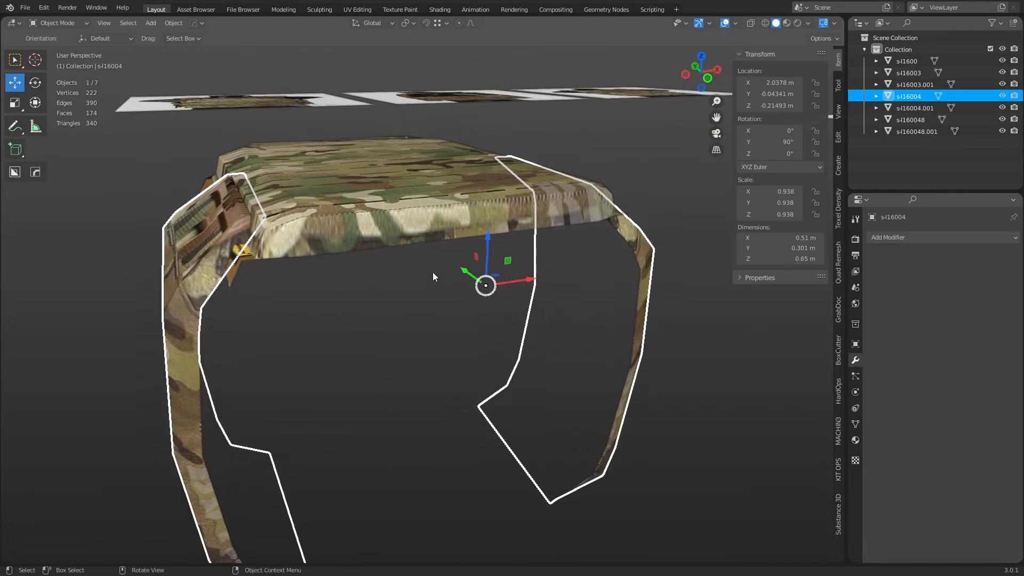
With the plate active, union the side panels into it via Bool Tool Auto Boolean Union.
{"action": "left_click", "coordinate": [354, 215], "text": "shift"}
{"action": "left_click", "coordinate": [193, 331]}
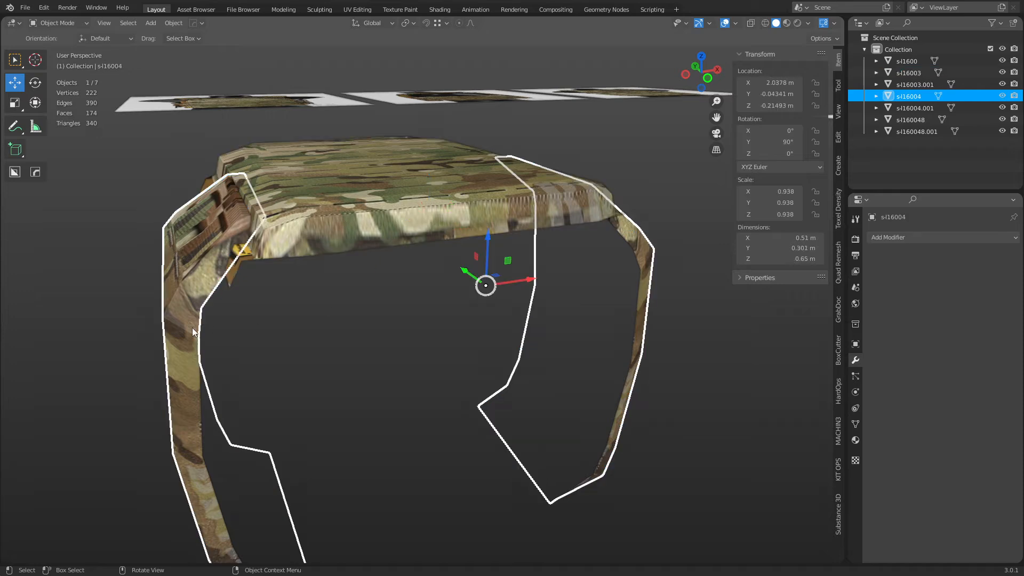
{"action": "left_click", "coordinate": [336, 213], "text": "shift"}
{"action": "left_click", "coordinate": [168, 23]}
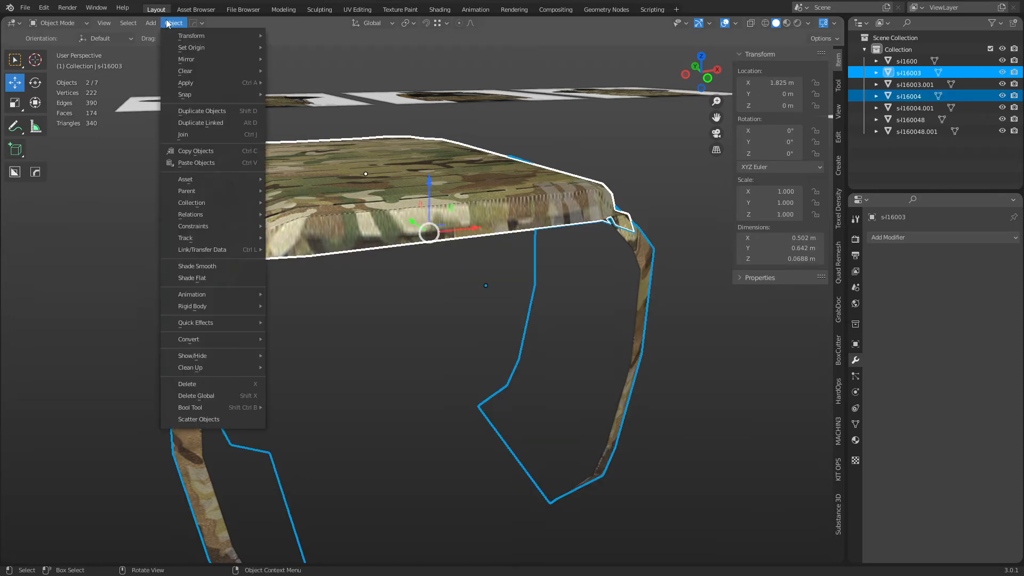
{"action": "mouse_move", "coordinate": [224, 410]}
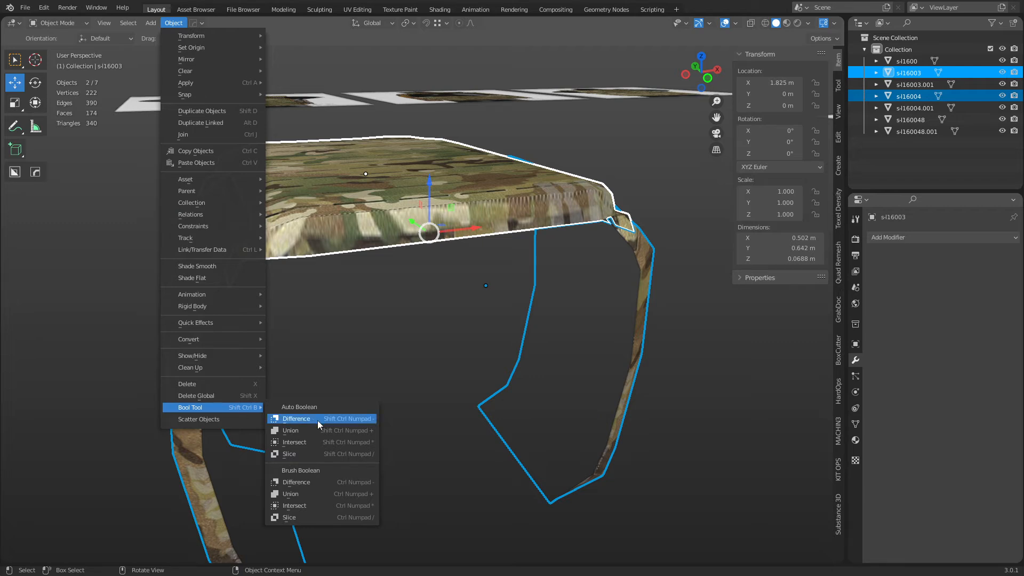
{"action": "left_click", "coordinate": [328, 431]}
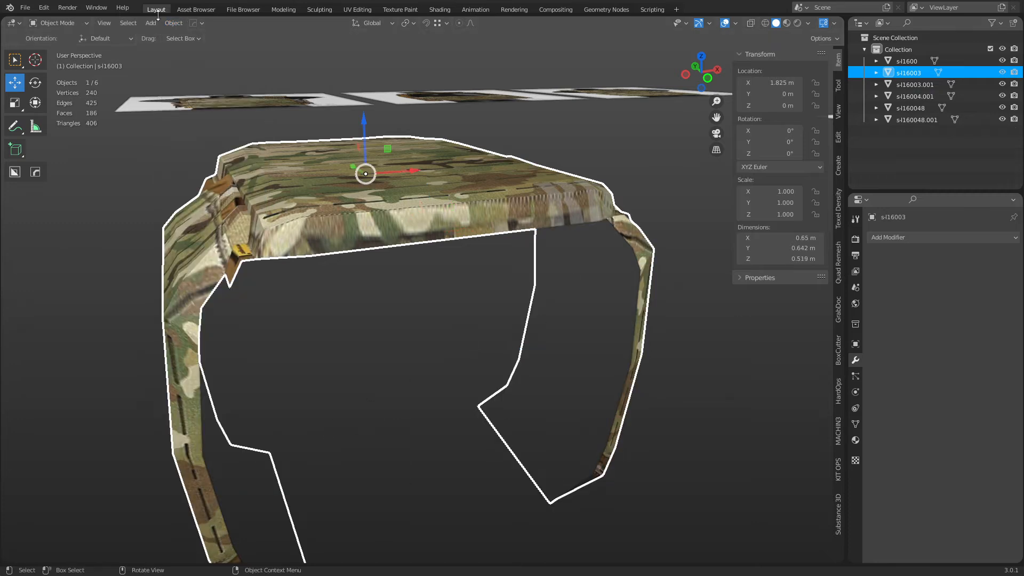
{"action": "left_click", "coordinate": [174, 22]}
Enter Edit Mode on the combined carrier mesh, switch to vertex select, and select all 144 vertices.
{"action": "key", "text": "ctrl+Tab"}
{"action": "left_click", "coordinate": [535, 320]}
{"action": "left_click", "coordinate": [438, 397]}
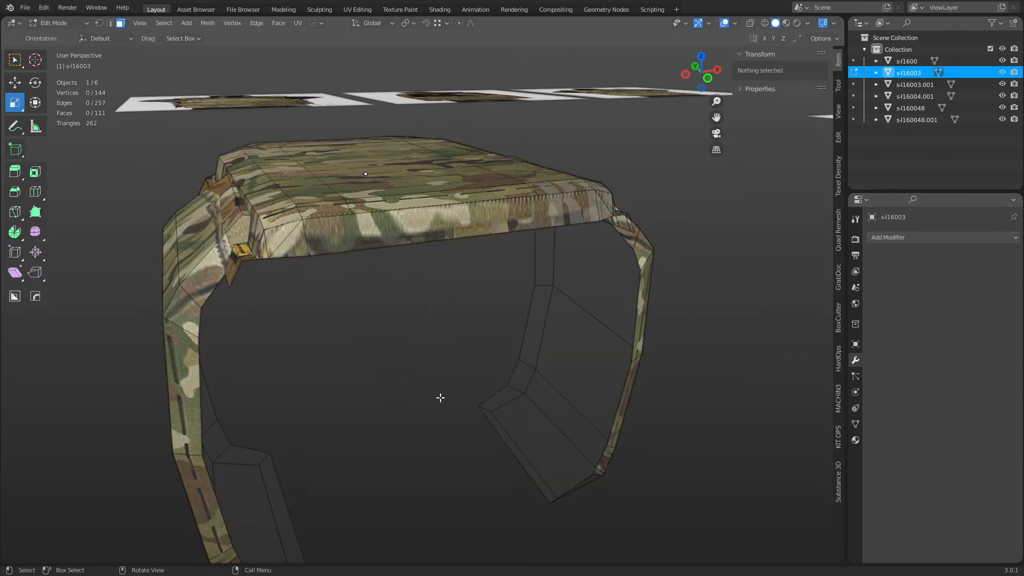
{"action": "middle_click_drag", "start_coordinate": [453, 371], "coordinate": [464, 333]}
{"action": "scroll", "coordinate": [490, 368], "scroll_direction": "up", "scroll_amount": 4}
{"action": "key", "text": "1"}
{"action": "left_click", "coordinate": [437, 276]}
{"action": "key", "text": "a"}
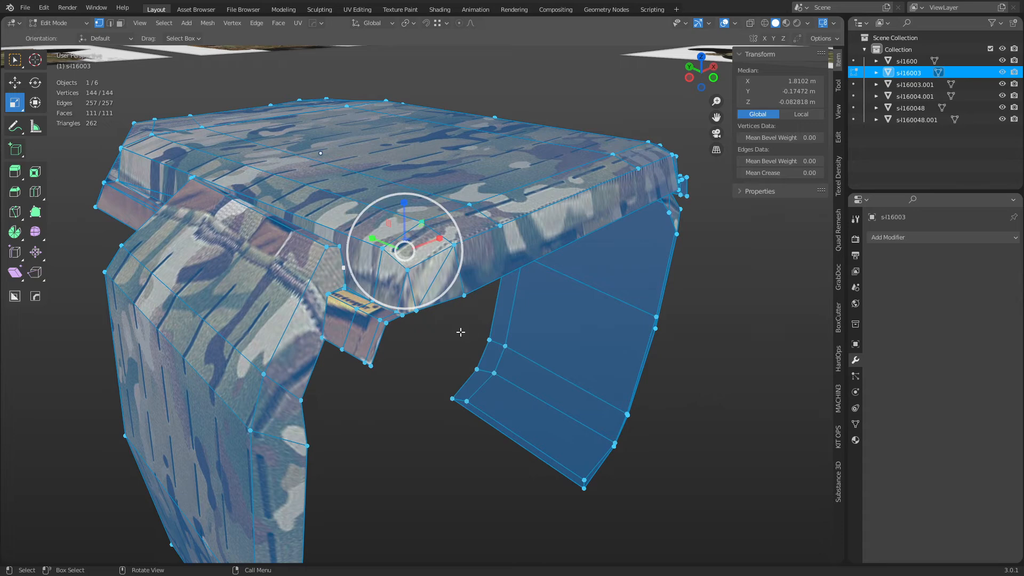
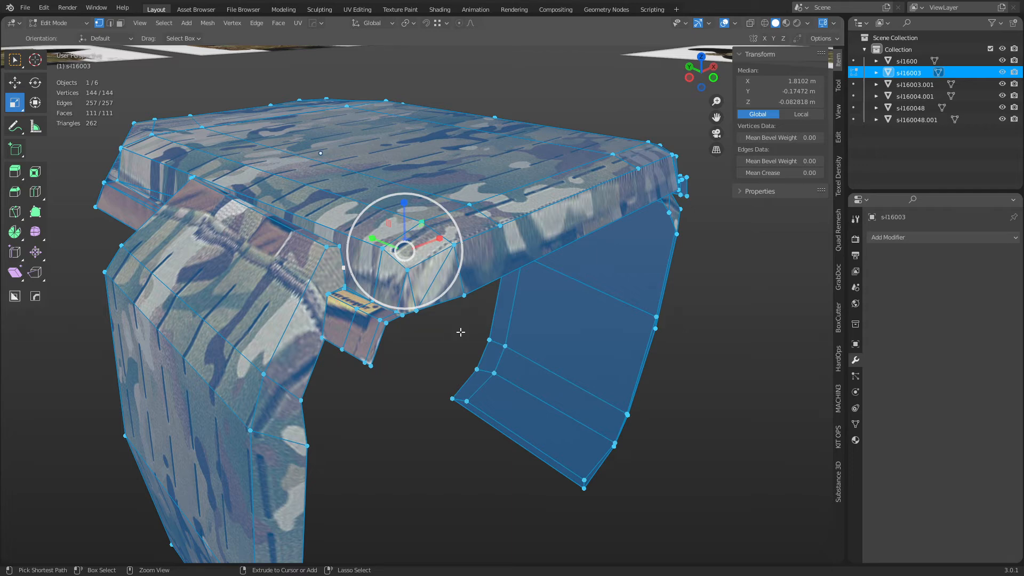
Rerun the MACHIN3 clean-up on the whole mesh and look at the strap clip join.
{"action": "key", "text": "3"}
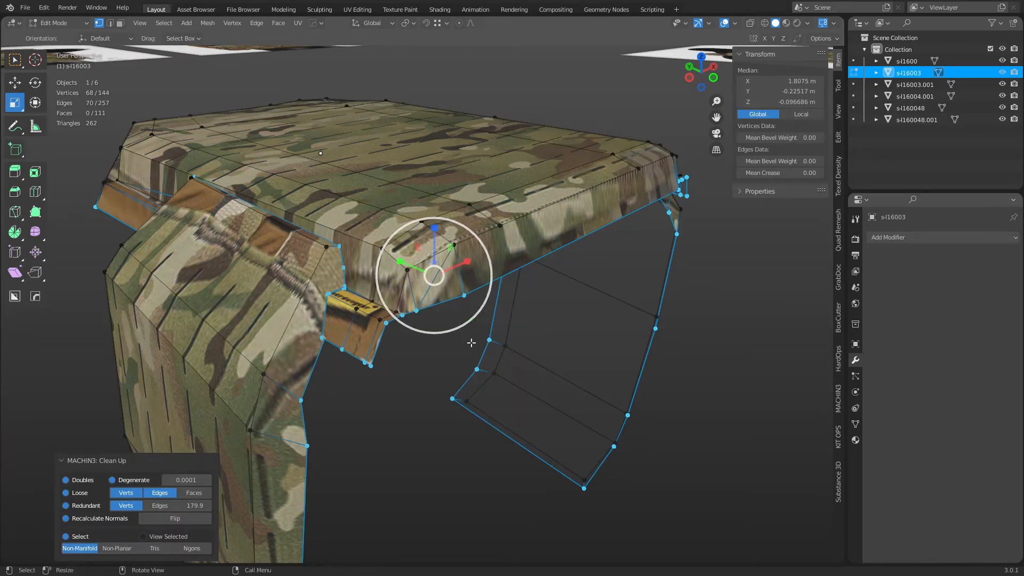
{"action": "key", "text": "a"}
{"action": "key", "text": "3"}
{"action": "middle_click_drag", "start_coordinate": [542, 364], "coordinate": [600, 367]}
Vertex-slide the stray clip vertices onto their neighbouring vertices.
{"action": "left_click", "coordinate": [400, 281]}
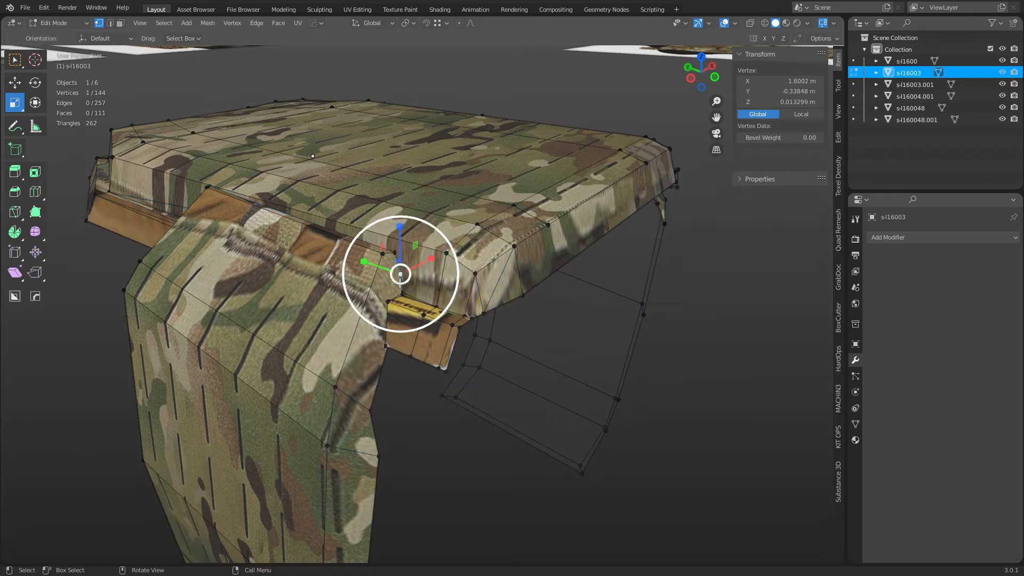
{"action": "scroll", "coordinate": [406, 304], "scroll_direction": "up", "scroll_amount": 2}
{"action": "left_click", "coordinate": [388, 293]}
{"action": "left_click", "coordinate": [397, 288], "text": "shift"}
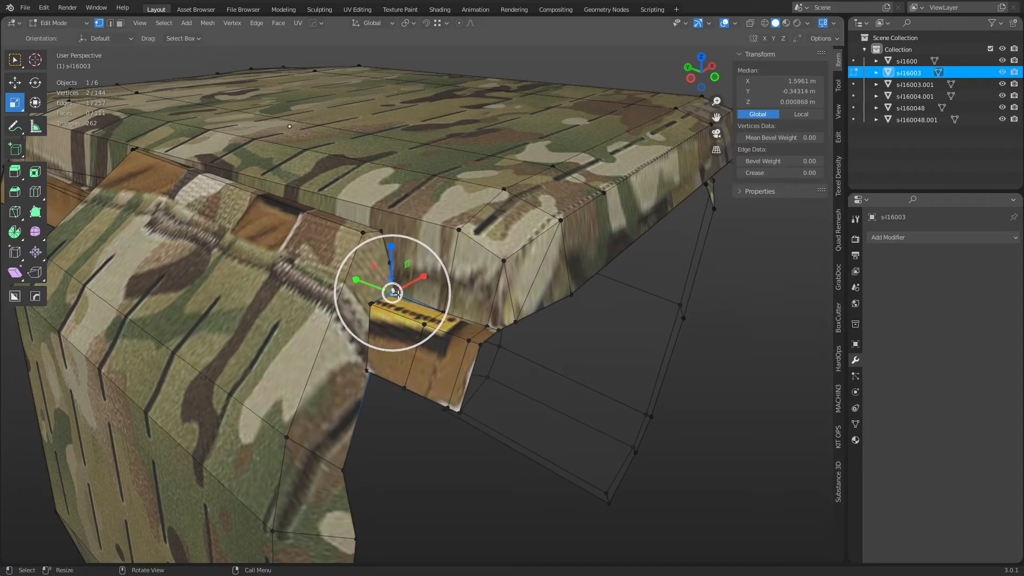
{"action": "left_click", "coordinate": [397, 293]}
{"action": "key", "text": "w"}
{"action": "key", "text": "g"}
{"action": "key", "text": "g"}
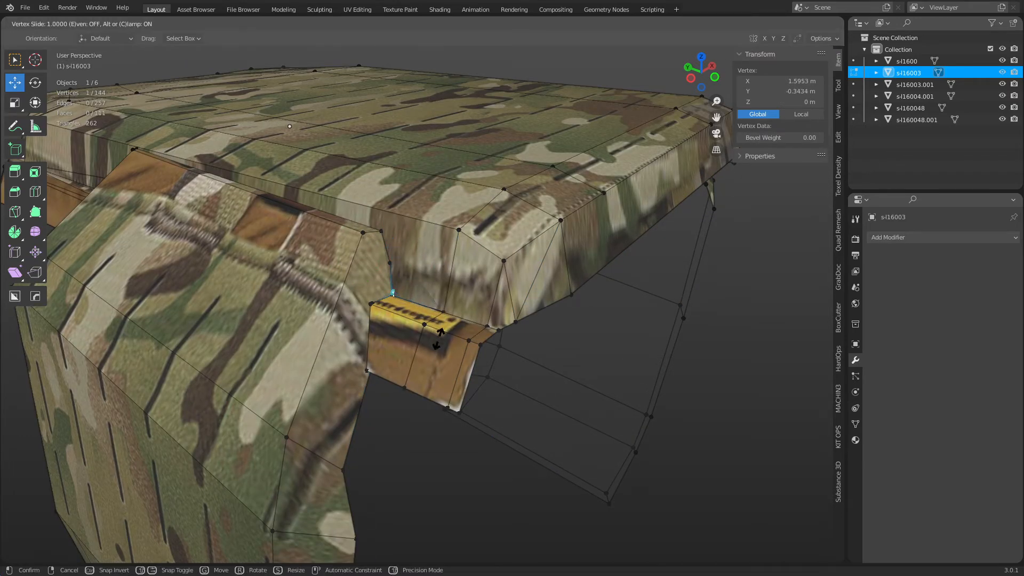
{"action": "left_click", "coordinate": [431, 376]}
{"action": "left_click", "coordinate": [394, 261]}
{"action": "key", "text": "g"}
{"action": "key", "text": "g"}
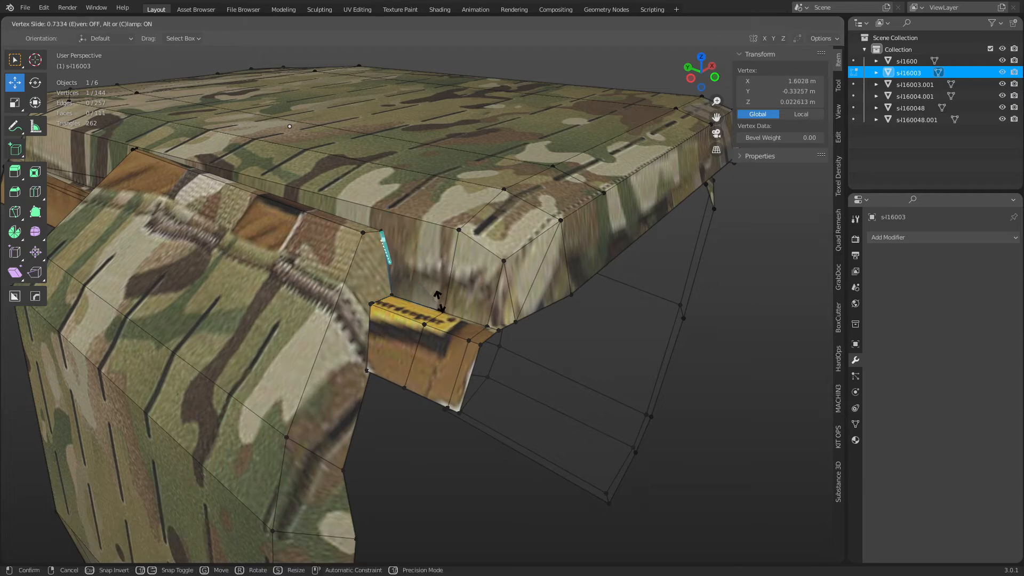
{"action": "left_click", "coordinate": [426, 255]}
Merge the whole mesh by distance, removing 2 duplicate vertices to leave 142.
{"action": "key", "text": "a"}
{"action": "key", "text": "m"}
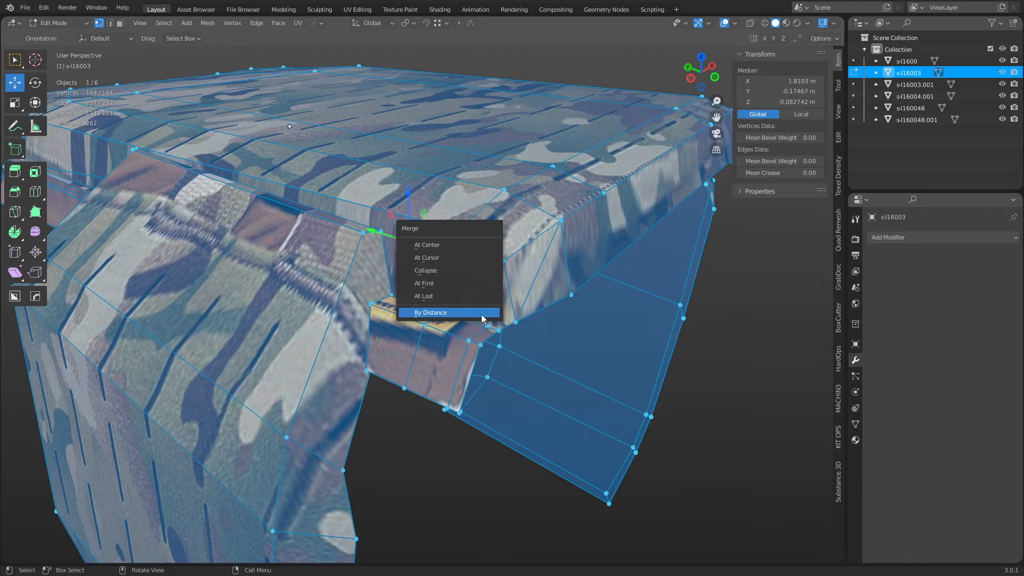
{"action": "left_click", "coordinate": [483, 317]}
{"action": "middle_click_drag", "start_coordinate": [471, 315], "coordinate": [474, 325]}
Select the clip's front face in face mode and make the mesh see-through.
{"action": "left_click", "coordinate": [374, 283]}
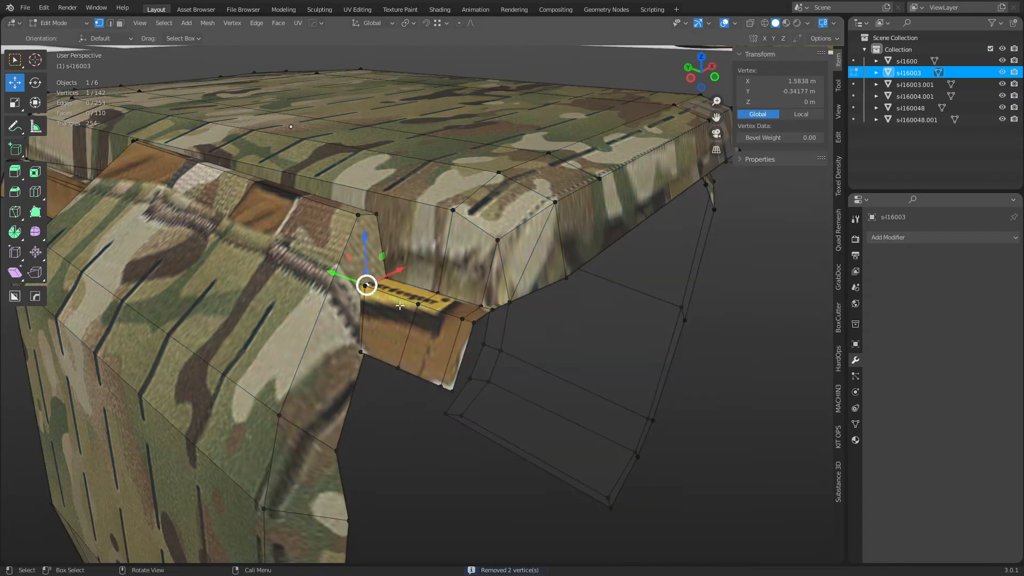
{"action": "middle_click_drag", "start_coordinate": [406, 342], "coordinate": [349, 281]}
{"action": "scroll", "coordinate": [419, 349], "scroll_direction": "up", "scroll_amount": 3}
{"action": "key", "text": "3"}
{"action": "left_click", "coordinate": [421, 349]}
{"action": "key", "text": "alt+z"}
{"action": "key", "text": "alt+z"}
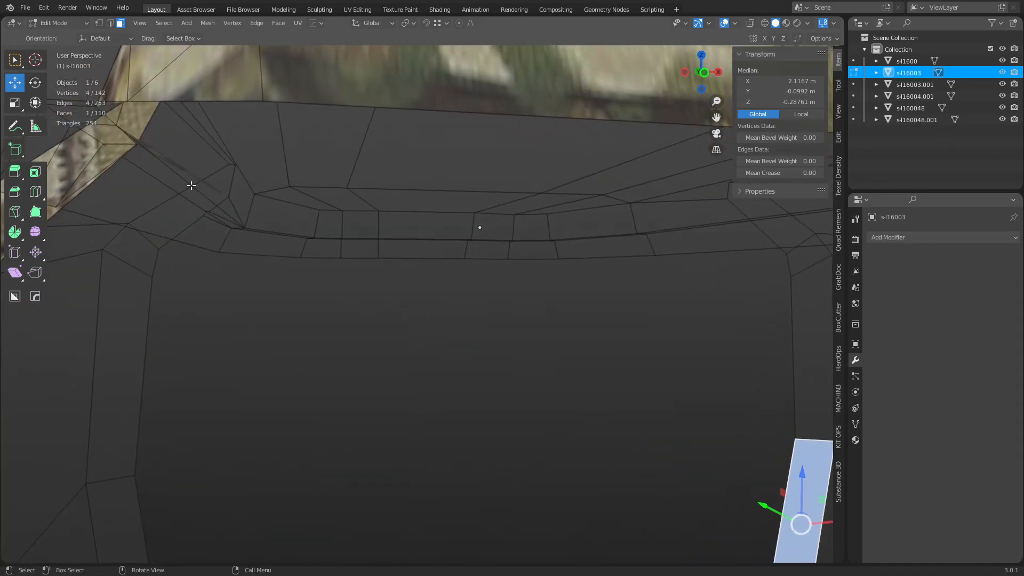
Delete the small triangle face beside the strap clip in X-ray view.
{"action": "middle_click_drag", "start_coordinate": [191, 185], "coordinate": [547, 349]}
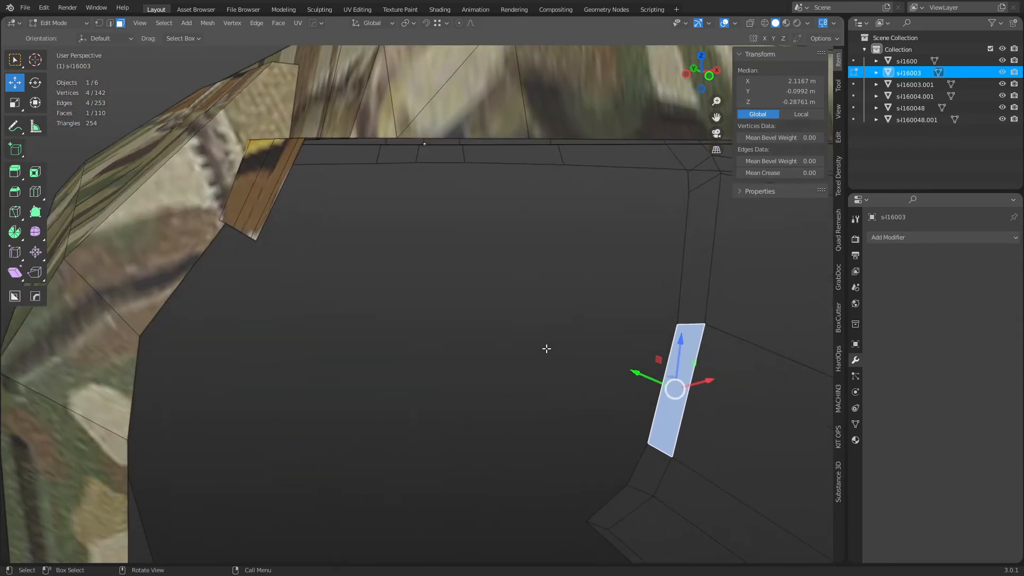
{"action": "middle_click_drag", "start_coordinate": [495, 314], "coordinate": [513, 335]}
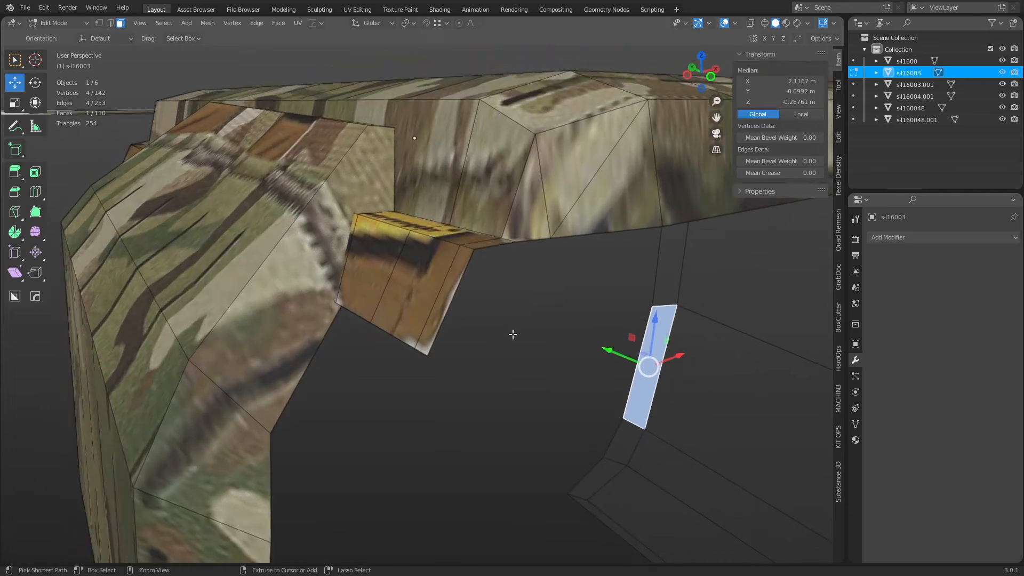
{"action": "key", "text": "alt+z"}
{"action": "left_click", "coordinate": [361, 231]}
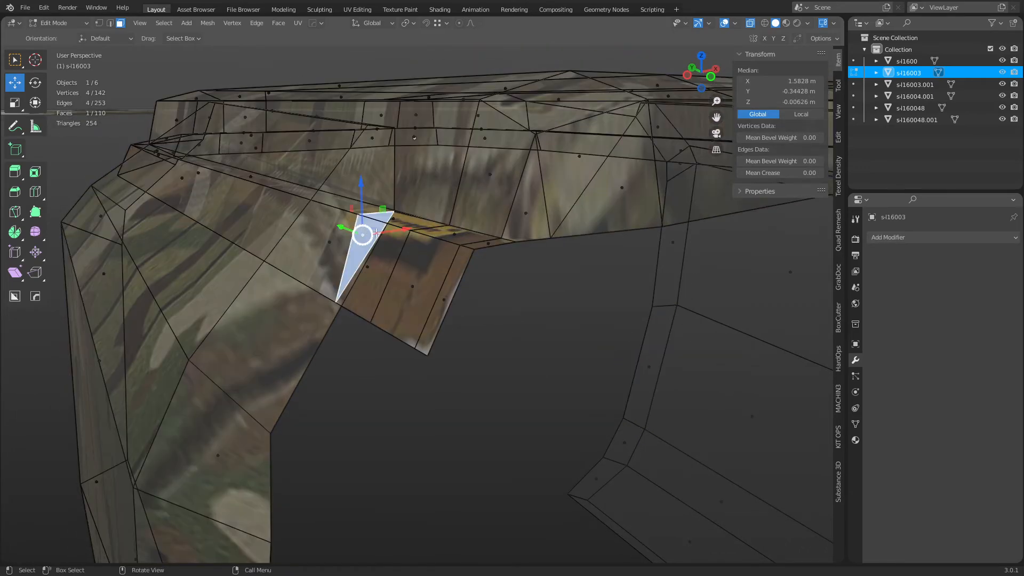
{"action": "key", "text": "x"}
{"action": "left_click", "coordinate": [394, 226]}
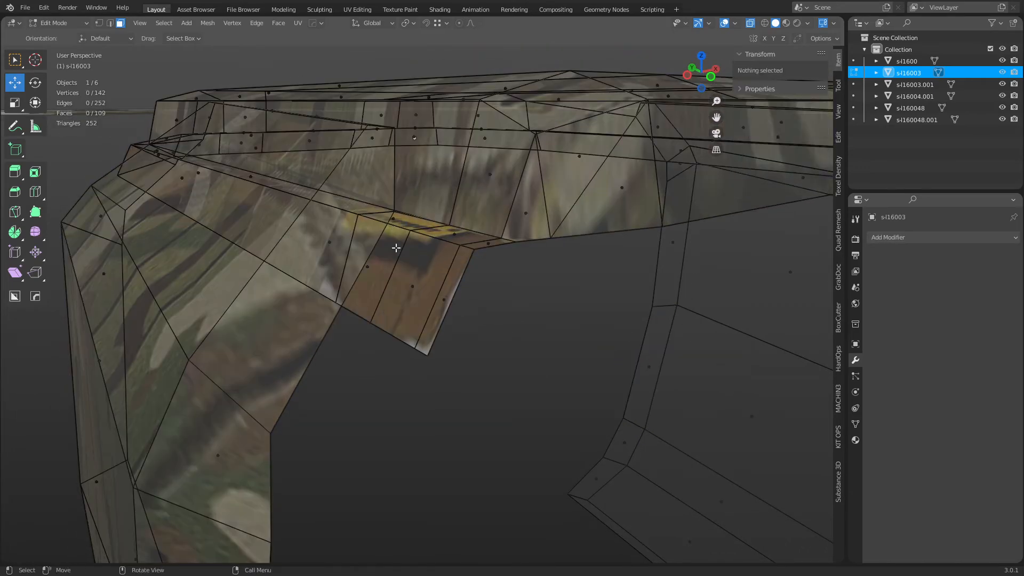
Inspect faces around the gap by selecting several carrier faces, toggling X-ray on and off.
{"action": "left_click", "coordinate": [364, 245]}
{"action": "key", "text": "alt+z"}
{"action": "key", "text": "alt+z"}
{"action": "left_click", "coordinate": [358, 229]}
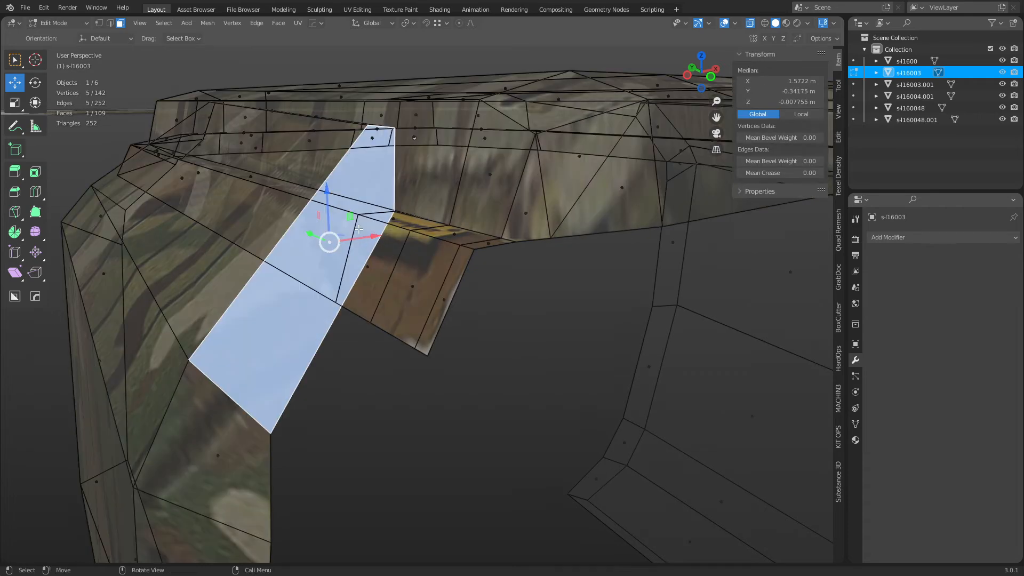
{"action": "left_click", "coordinate": [252, 193]}
{"action": "left_click", "coordinate": [200, 186]}
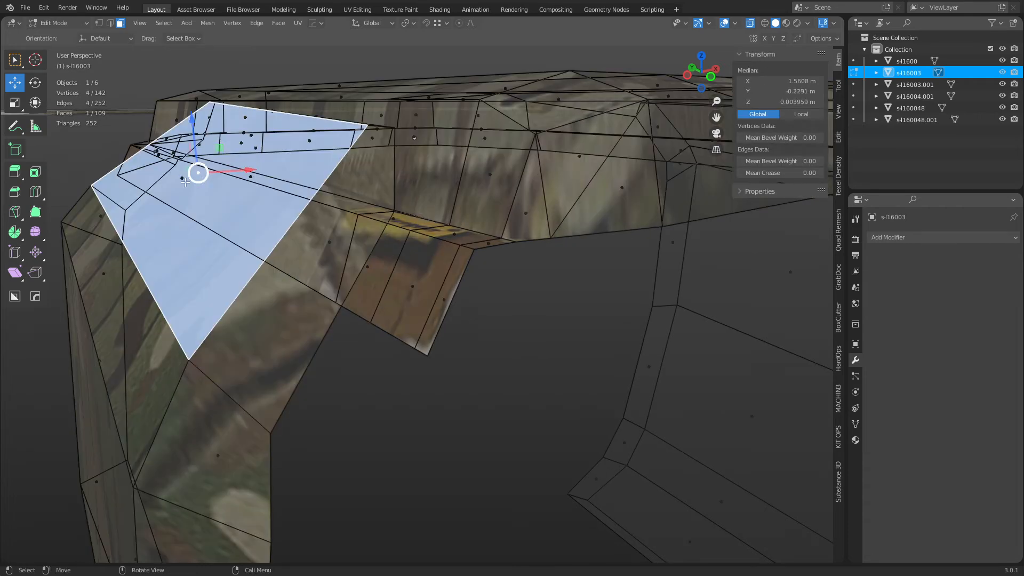
{"action": "key", "text": "alt+z"}
{"action": "middle_click_drag", "start_coordinate": [200, 186], "coordinate": [352, 269]}
{"action": "key", "text": "alt+z"}
{"action": "key", "text": "alt+a"}
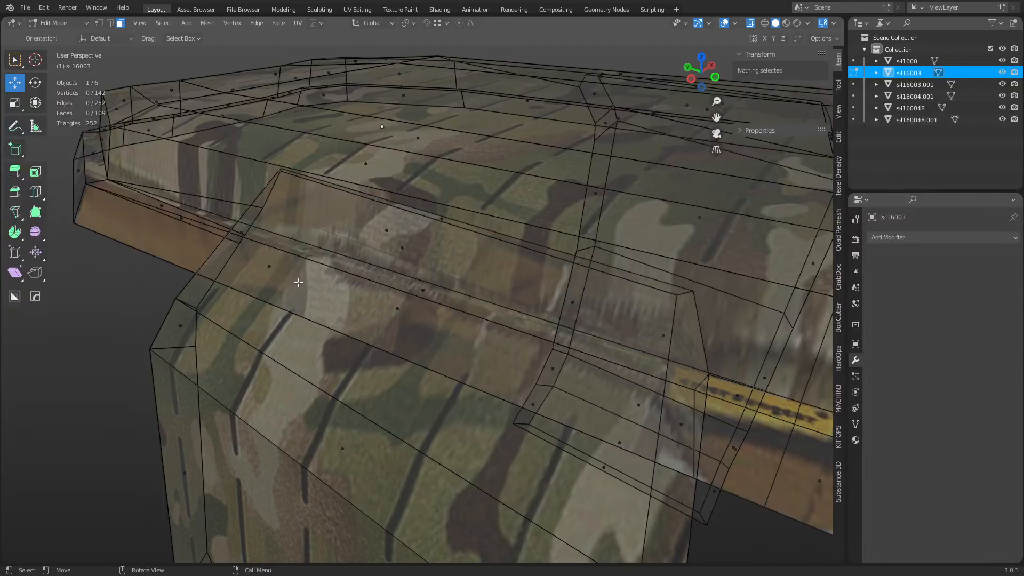
{"action": "left_click", "coordinate": [270, 263]}
{"action": "left_click", "coordinate": [394, 310]}
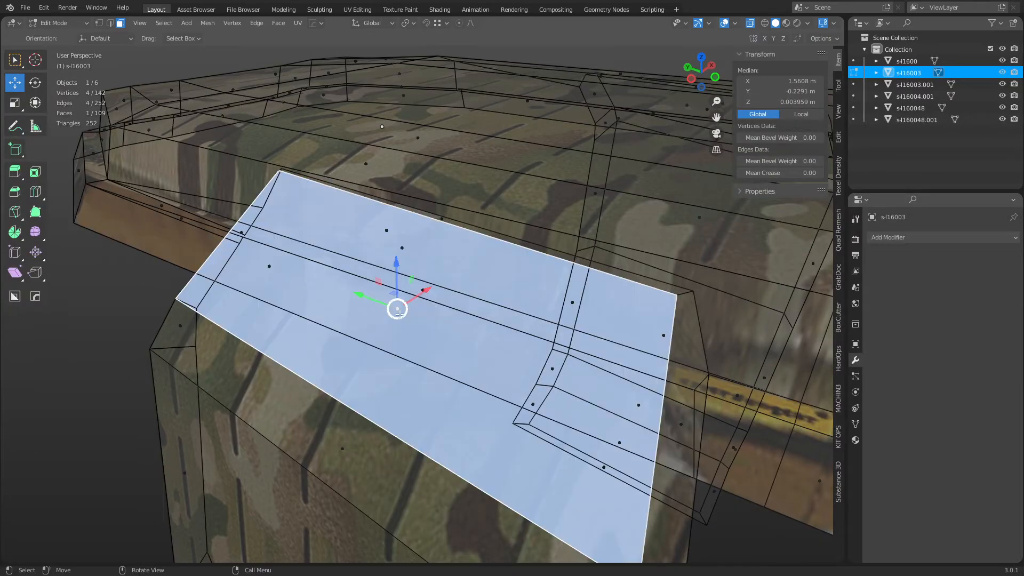
{"action": "middle_click_drag", "start_coordinate": [486, 363], "coordinate": [459, 349], "text": "shift"}
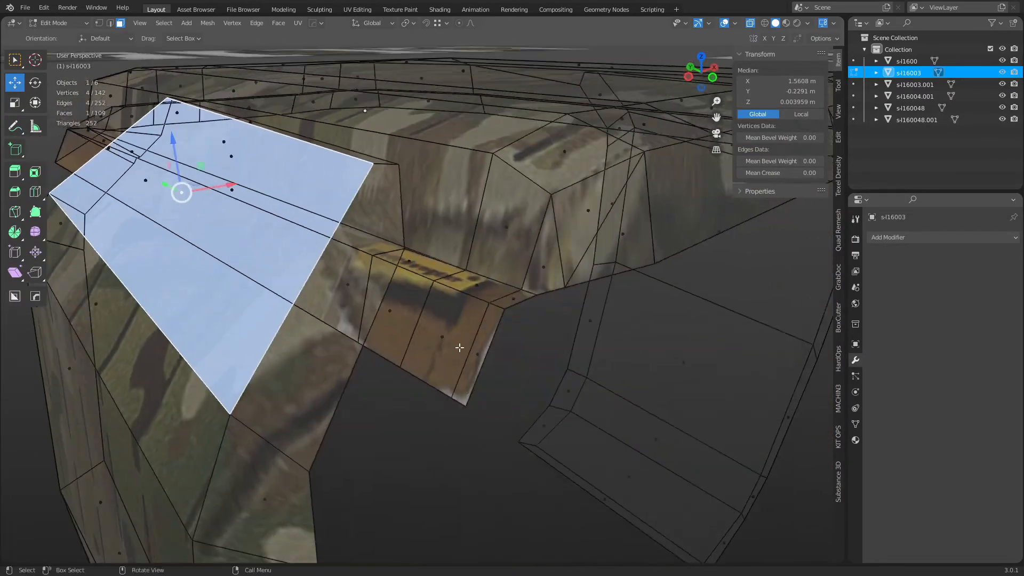
Undo the recent edits back to the unedited carrier mesh with 144 vertices.
{"action": "key", "text": "ctrl+z"}
{"action": "key", "text": "ctrl+z"}
{"action": "key", "text": "ctrl+z"}
{"action": "key", "text": "ctrl+z"}
{"action": "key", "text": "ctrl+z"}
{"action": "key", "text": "ctrl+z"}
{"action": "key", "text": "ctrl+z"}
{"action": "key", "text": "ctrl+z"}
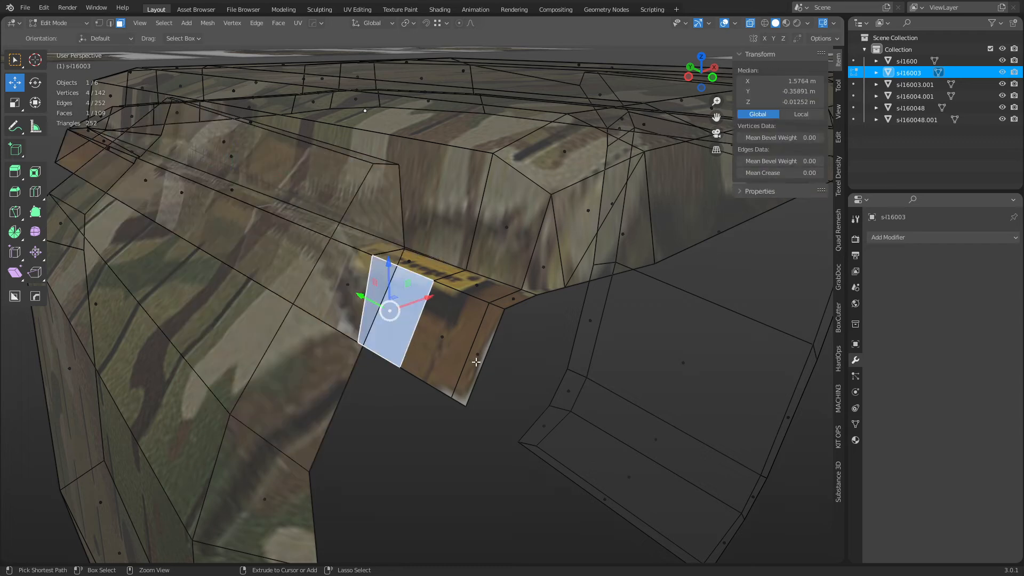
{"action": "key", "text": "ctrl+z"}
{"action": "key", "text": "ctrl+z"}
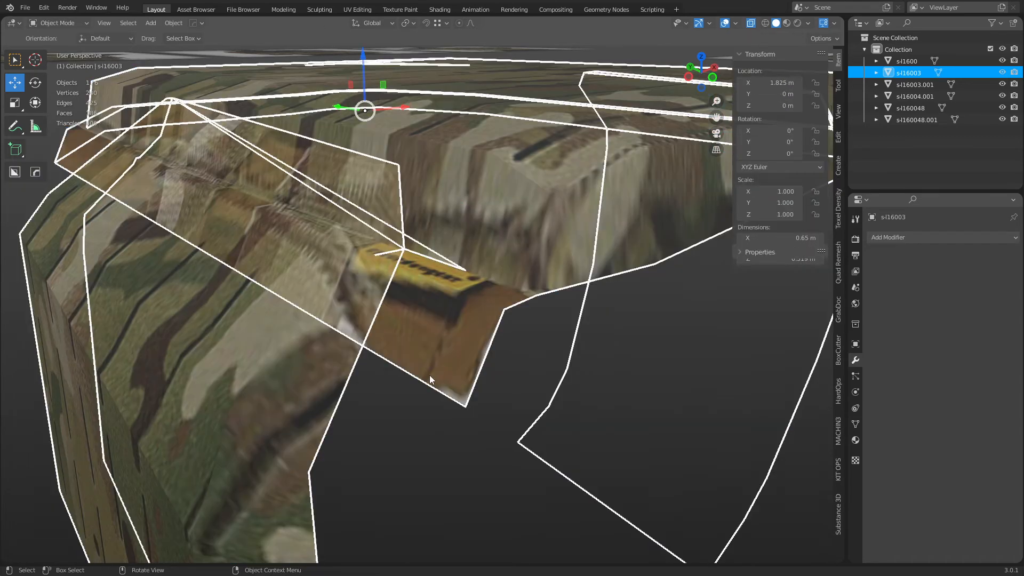
{"action": "key", "text": "ctrl+z"}
{"action": "key", "text": "ctrl+z"}
{"action": "key", "text": "ctrl+z"}
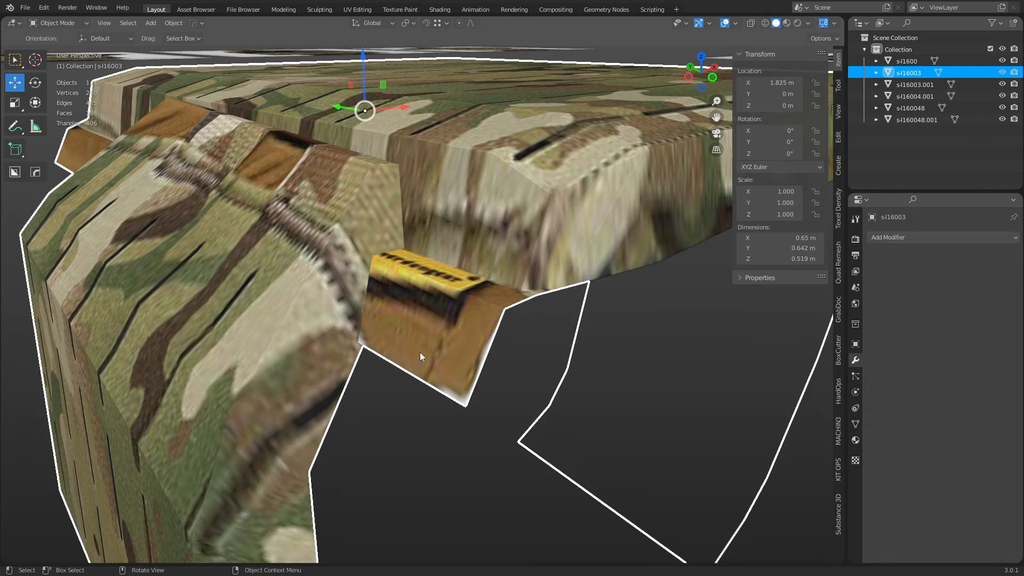
{"action": "key", "text": "ctrl+z"}
{"action": "key", "text": "ctrl+z"}
{"action": "key", "text": "ctrl+z"}
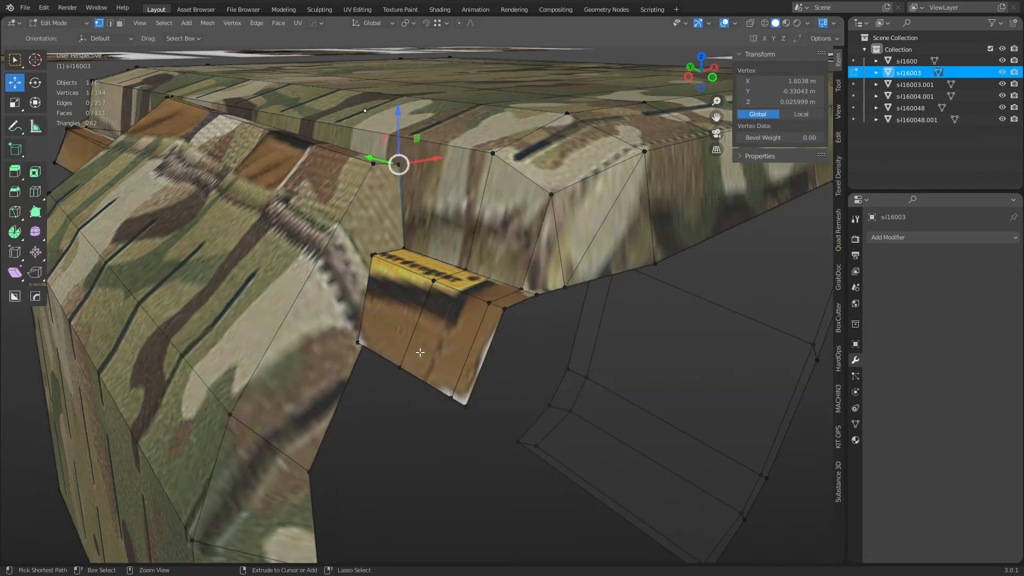
{"action": "key", "text": "ctrl+z"}
{"action": "key", "text": "ctrl+z"}
{"action": "key", "text": "ctrl+z"}
{"action": "key", "text": "ctrl+z"}
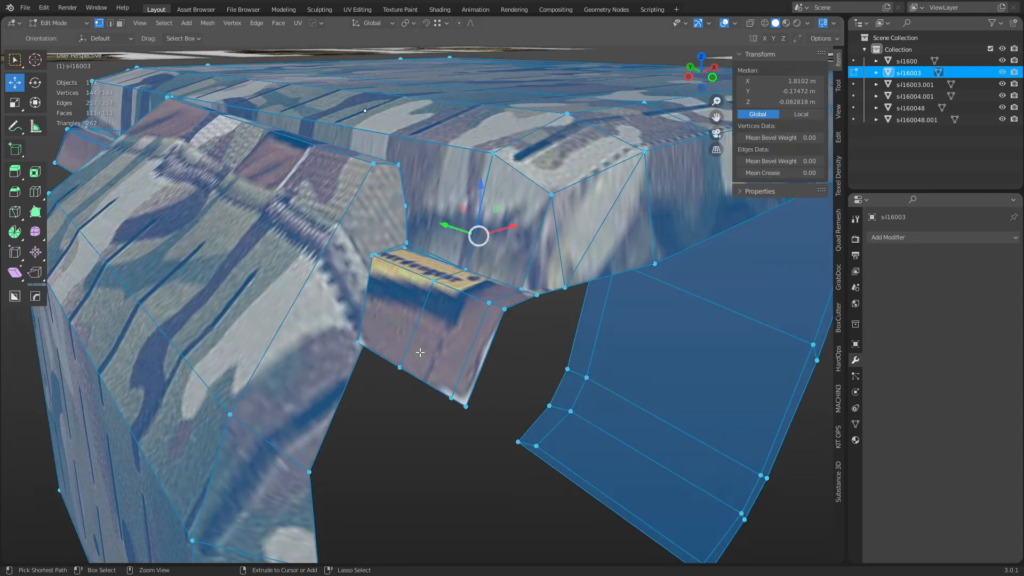
{"action": "key", "text": "ctrl+z"}
{"action": "key", "text": "ctrl+z"}
{"action": "key", "text": "ctrl+z"}
{"action": "key", "text": "ctrl+z"}
{"action": "key", "text": "ctrl+z"}
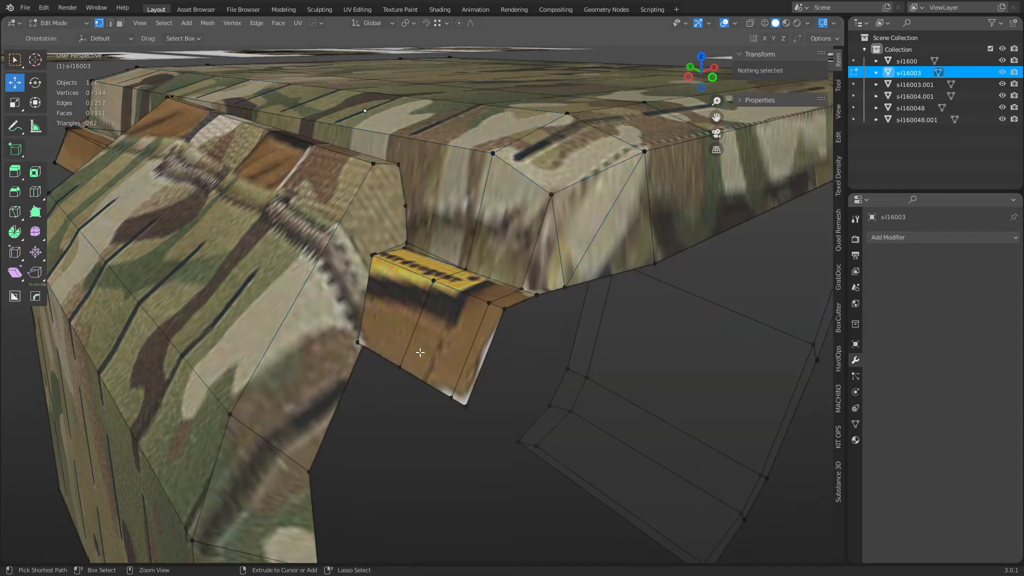
Select a clip face, re-enter Edit Mode, and select all linked geometry.
{"action": "left_click", "coordinate": [368, 347]}
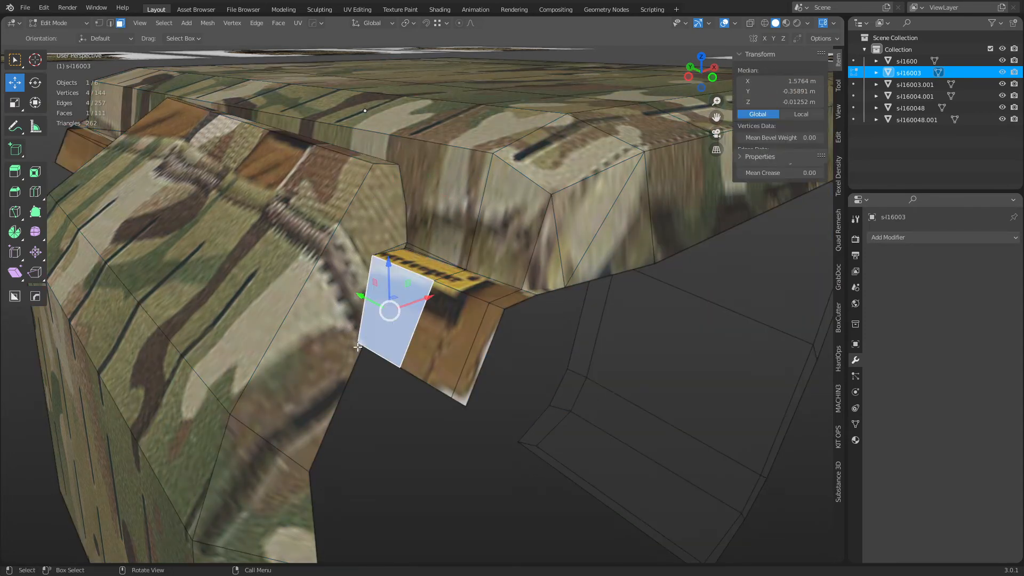
{"action": "key", "text": "ctrl+Tab"}
{"action": "left_click", "coordinate": [310, 349]}
{"action": "key", "text": "Tab"}
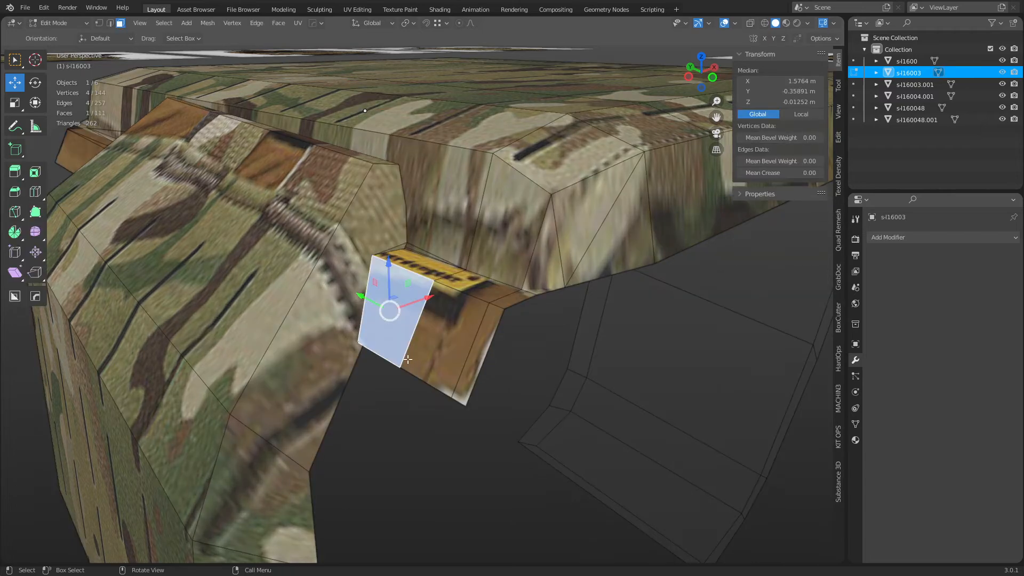
{"action": "key", "text": "l"}
{"action": "scroll", "coordinate": [427, 352], "scroll_direction": "down", "scroll_amount": 3}
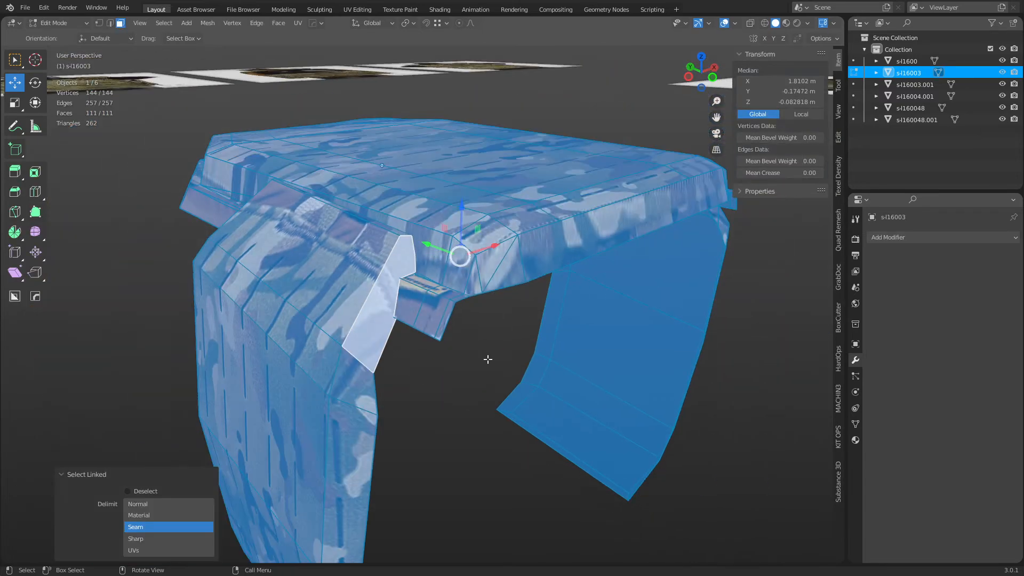
Zoom in on the yellow-labelled strap clip in vertex mode and select its corner vertices.
{"action": "middle_click_drag", "start_coordinate": [487, 359], "coordinate": [448, 363], "text": "shift"}
{"action": "left_click", "coordinate": [410, 397]}
{"action": "middle_click_drag", "start_coordinate": [410, 398], "coordinate": [405, 370]}
{"action": "middle_click_drag", "start_coordinate": [405, 370], "coordinate": [459, 386], "text": "shift"}
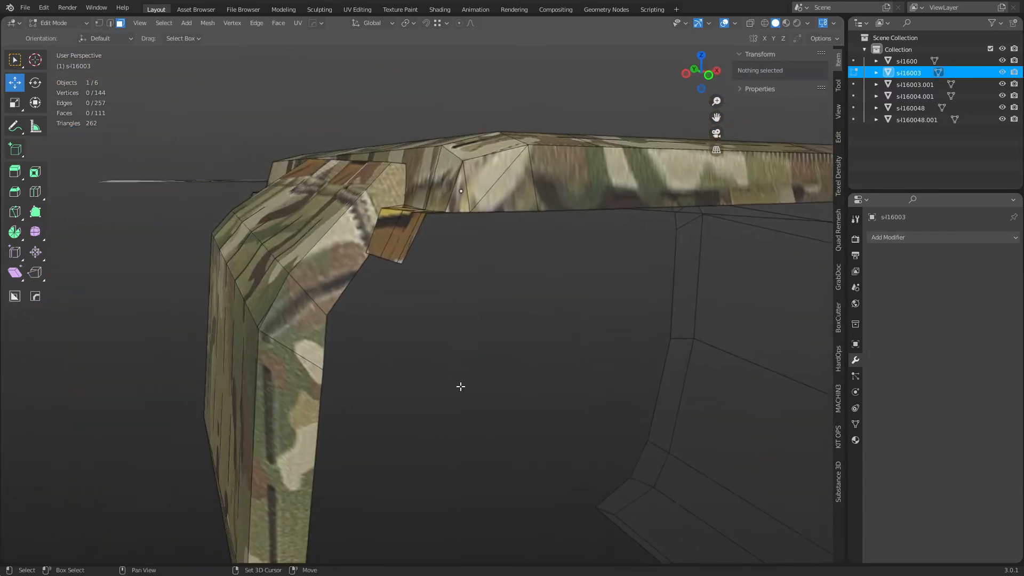
{"action": "scroll", "coordinate": [398, 306], "scroll_direction": "up", "scroll_amount": 4}
{"action": "key", "text": "1"}
{"action": "middle_click_drag", "start_coordinate": [397, 306], "coordinate": [519, 368], "text": "shift"}
{"action": "middle_click_drag", "start_coordinate": [603, 392], "coordinate": [558, 358], "text": "shift"}
{"action": "middle_click_drag", "start_coordinate": [635, 352], "coordinate": [560, 338], "text": "shift"}
{"action": "left_click", "coordinate": [513, 323], "text": "shift"}
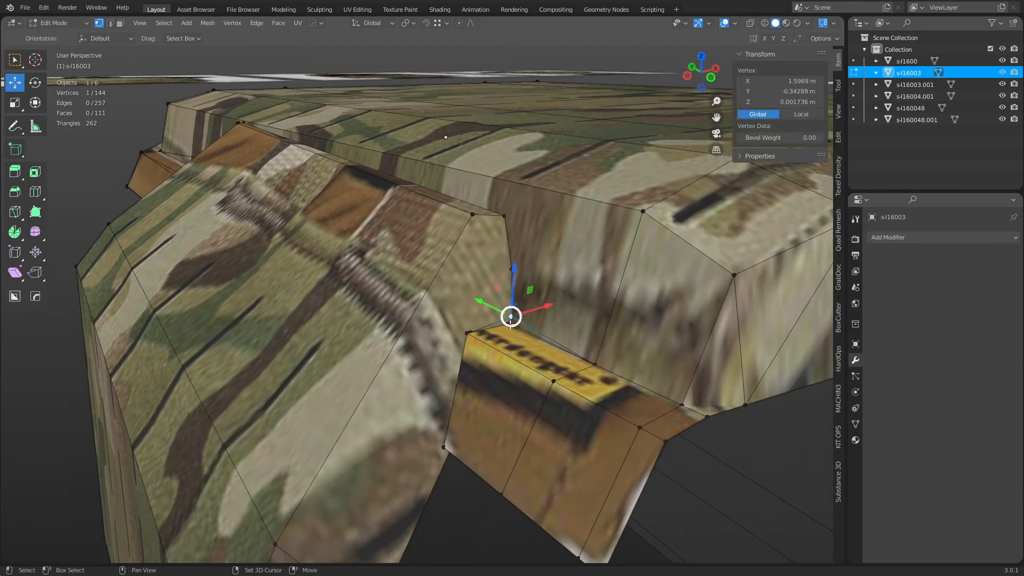
{"action": "left_click", "coordinate": [514, 323], "text": "shift"}
{"action": "left_click", "coordinate": [513, 322], "text": "shift"}
{"action": "key", "text": "ctrl+z"}
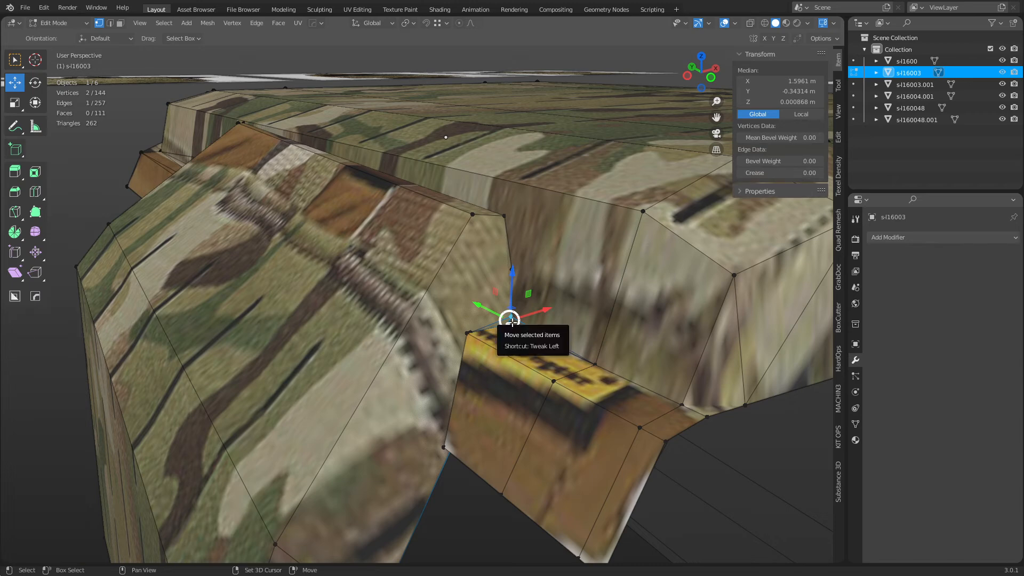
Select the two nearly coincident vertices at the label corner, try merging them, and undo.
{"action": "left_click", "coordinate": [469, 331]}
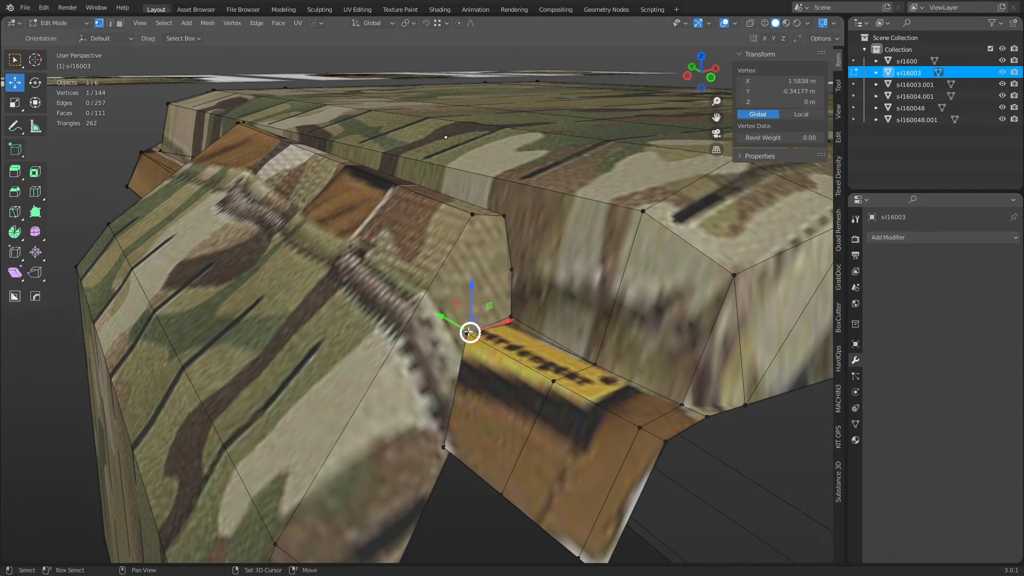
{"action": "left_click", "coordinate": [469, 332], "text": "shift"}
{"action": "key", "text": "1"}
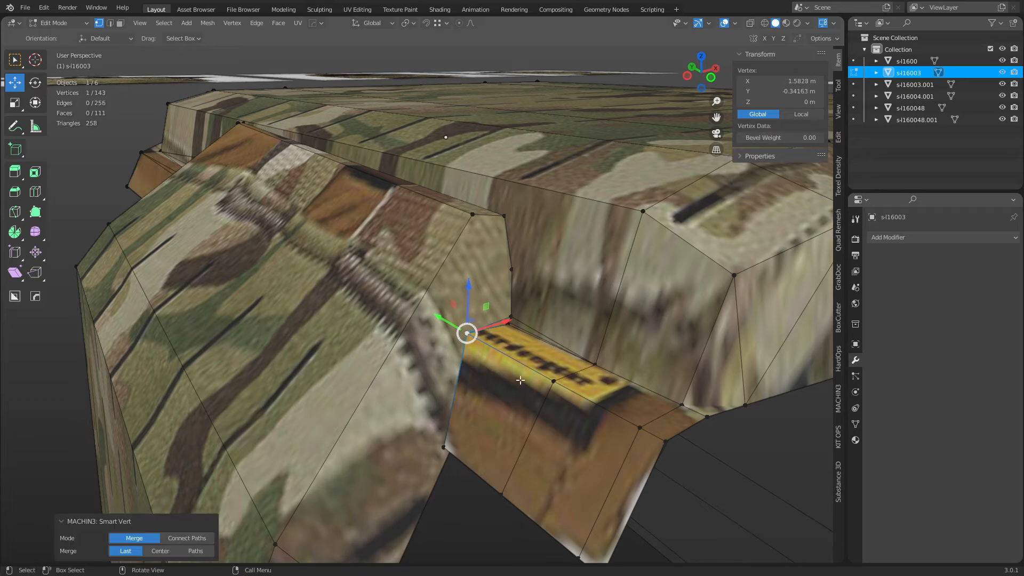
{"action": "key", "text": "ctrl+z"}
{"action": "middle_click_drag", "start_coordinate": [537, 375], "coordinate": [377, 337], "text": "shift"}
{"action": "scroll", "coordinate": [443, 375], "scroll_direction": "up", "scroll_amount": 4}
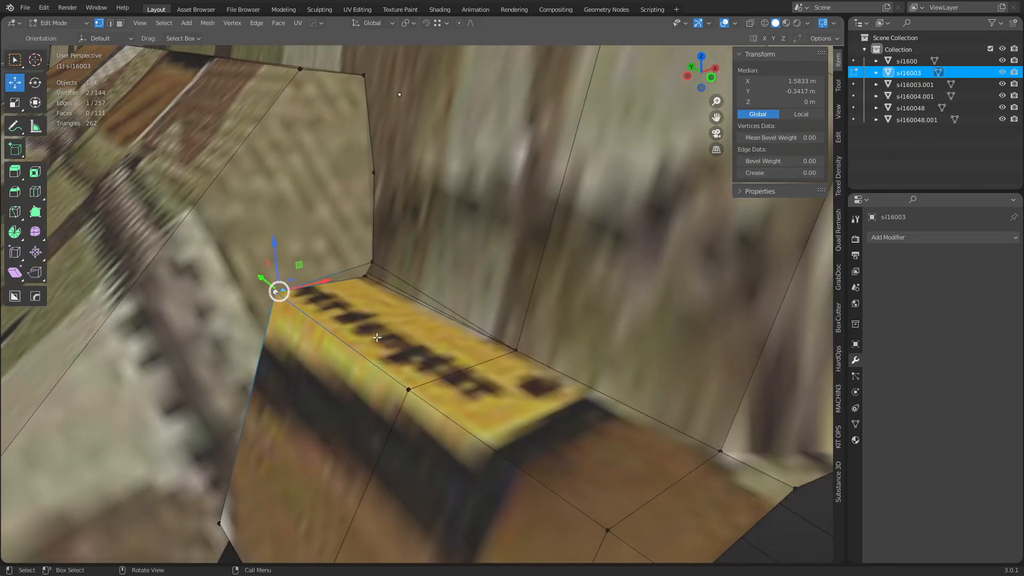
Slide two vertices at the label's corners onto their neighbouring vertices.
{"action": "left_click", "coordinate": [285, 285]}
{"action": "key", "text": "g"}
{"action": "key", "text": "g"}
{"action": "left_click", "coordinate": [257, 297]}
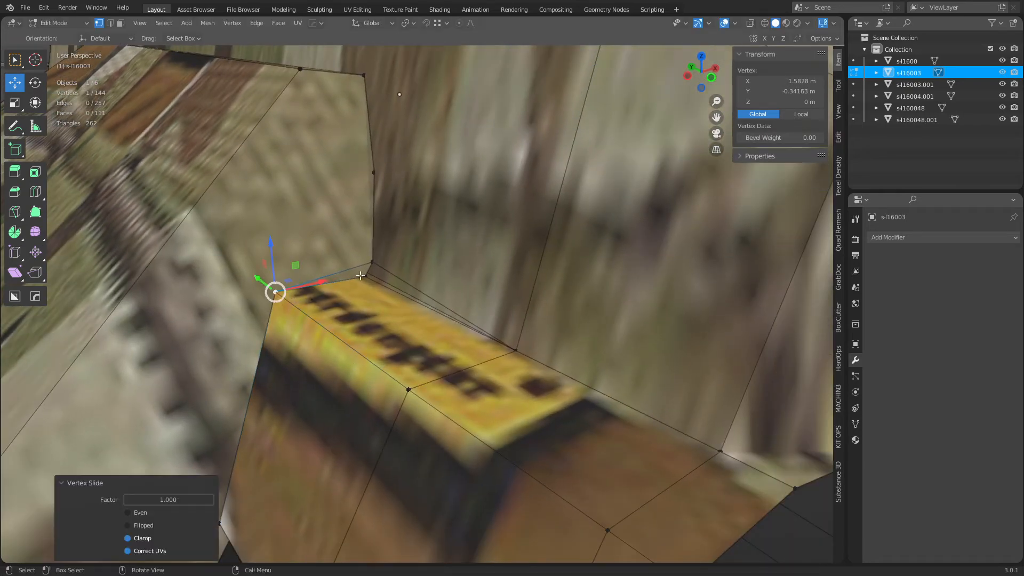
{"action": "left_click", "coordinate": [364, 275]}
{"action": "key", "text": "g"}
{"action": "key", "text": "g"}
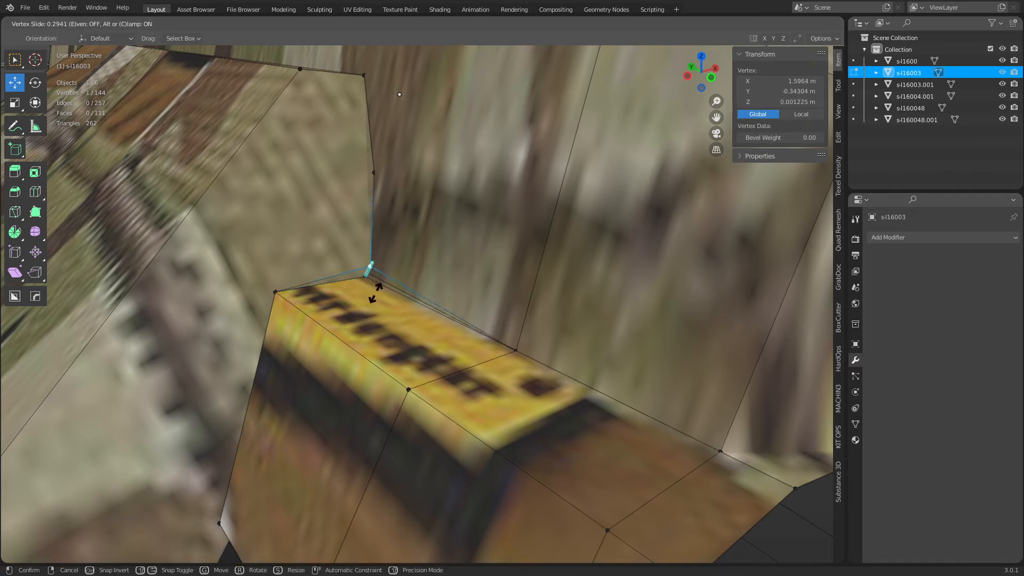
{"action": "left_click", "coordinate": [377, 308]}
Merge by Distance across the whole mesh to remove the doubled vertices.
{"action": "key", "text": "a"}
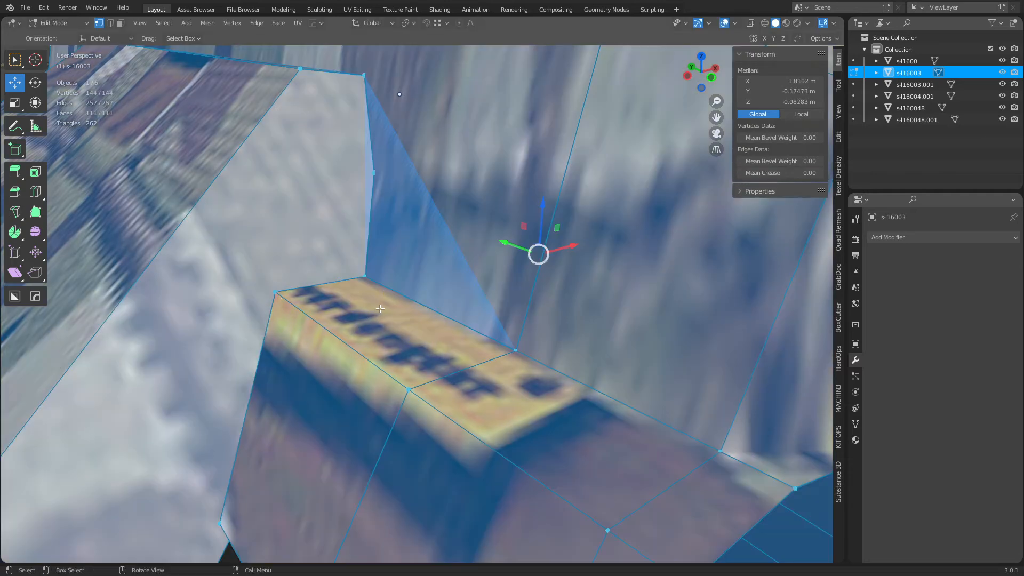
{"action": "key", "text": "m"}
{"action": "left_click", "coordinate": [379, 308]}
{"action": "key", "text": "alt+a"}
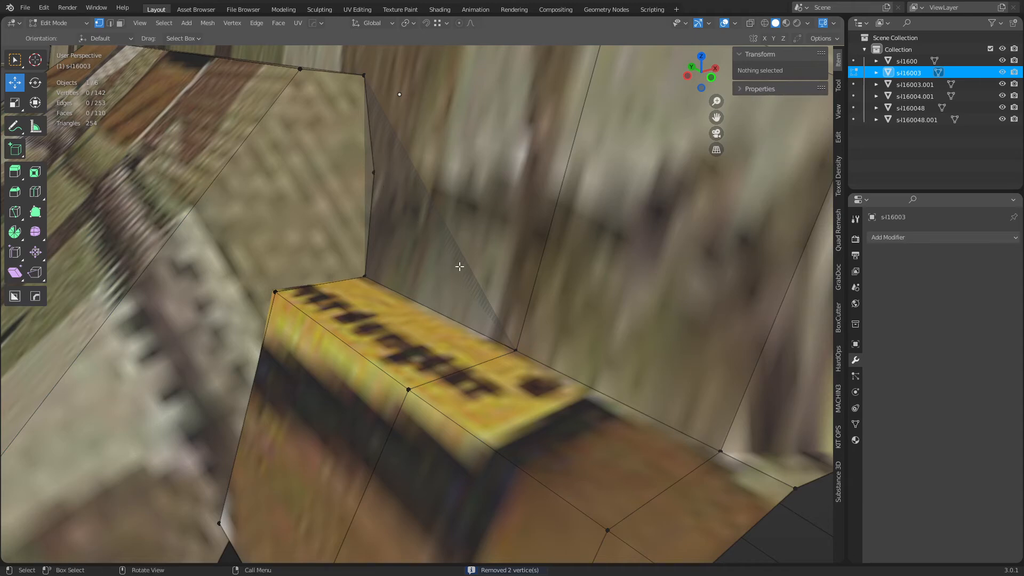
In see-through view, select the stray vertex on the corner edge and dissolve it.
{"action": "middle_click_drag", "start_coordinate": [460, 266], "coordinate": [472, 273]}
{"action": "middle_click_drag", "start_coordinate": [650, 361], "coordinate": [605, 309], "text": "shift"}
{"action": "key", "text": "alt+z"}
{"action": "left_click", "coordinate": [539, 247]}
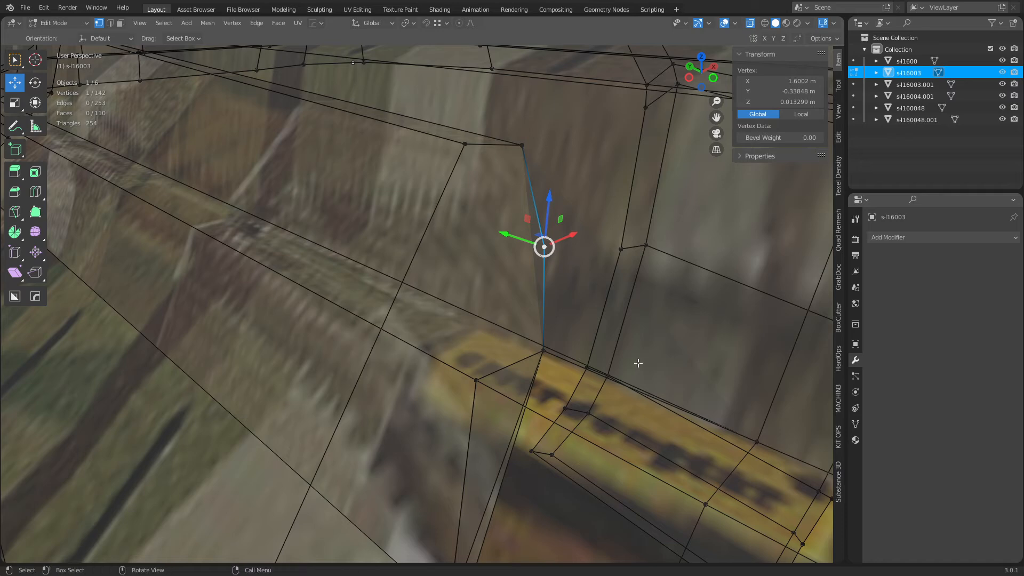
{"action": "key", "text": "alt+z"}
{"action": "key", "text": "alt+z"}
{"action": "key", "text": "ctrl+x"}
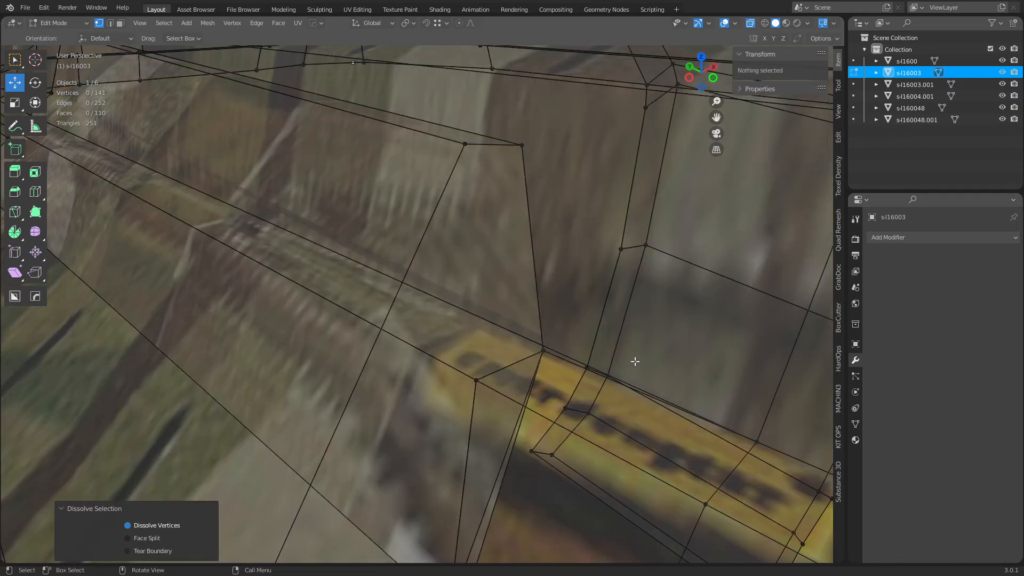
{"action": "scroll", "coordinate": [573, 371], "scroll_direction": "up", "scroll_amount": 1}
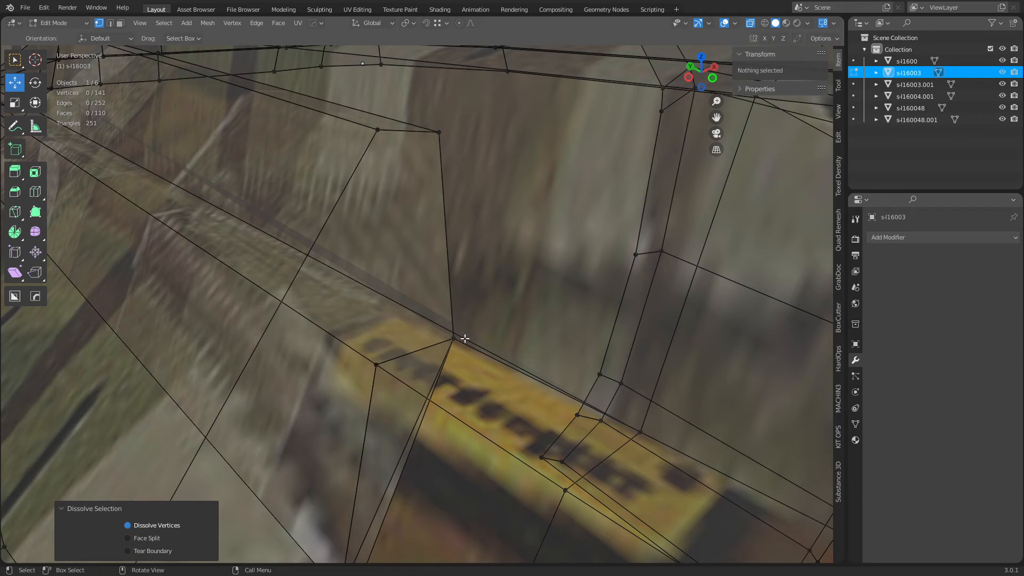
{"action": "scroll", "coordinate": [486, 265], "scroll_direction": "down", "scroll_amount": 7}
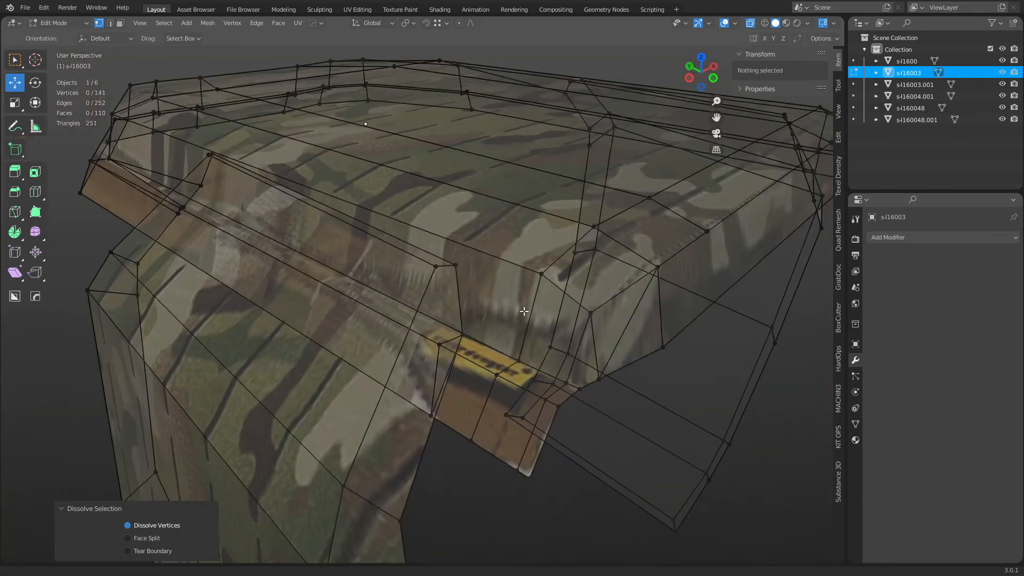
Make two Knife cuts: one near the label and one across the upper face.
{"action": "middle_click_drag", "start_coordinate": [512, 302], "coordinate": [487, 298], "text": "shift"}
{"action": "key", "text": "k"}
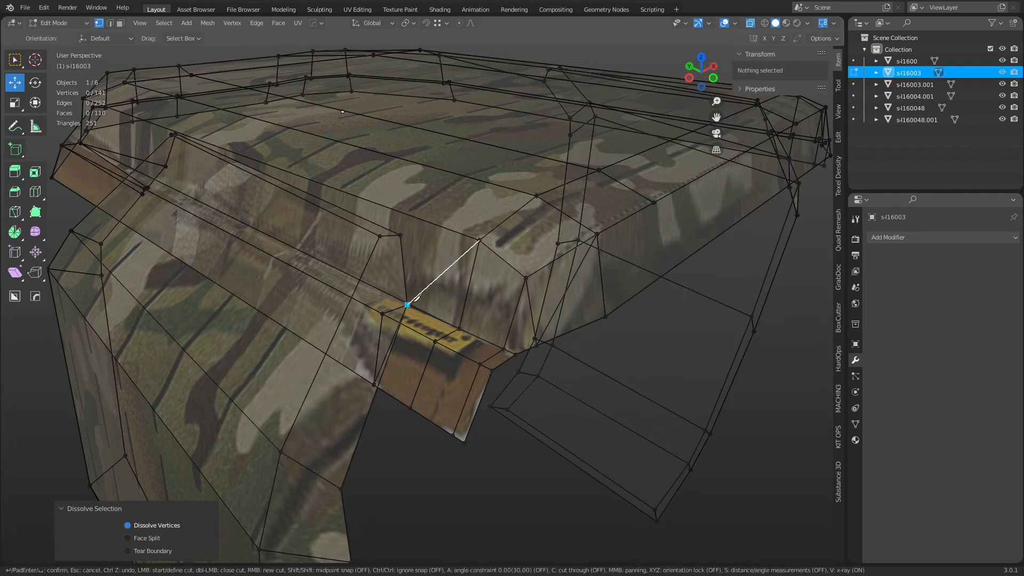
{"action": "left_click", "coordinate": [407, 305]}
{"action": "key", "text": "Return"}
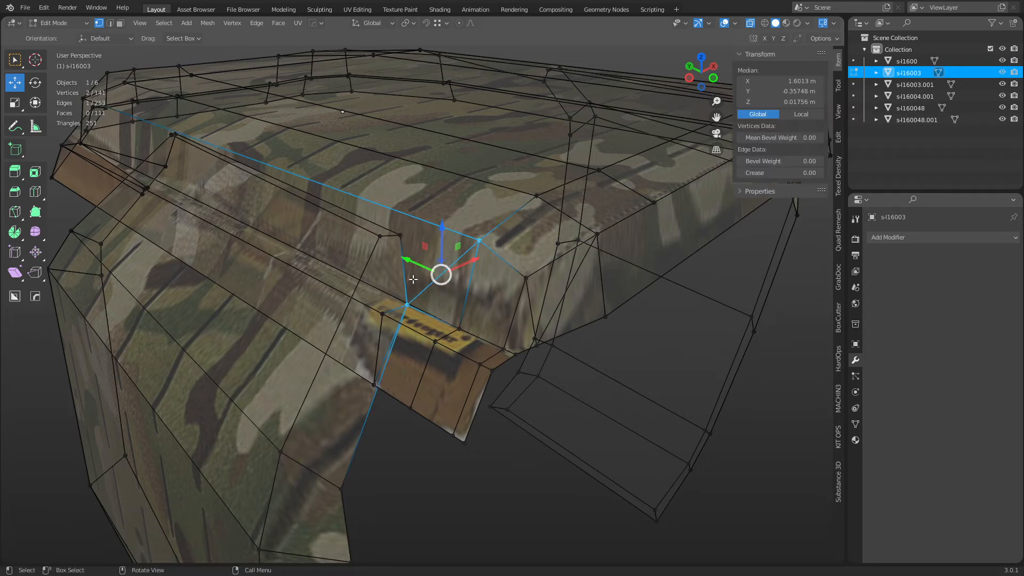
{"action": "key", "text": "k"}
{"action": "left_click", "coordinate": [412, 216]}
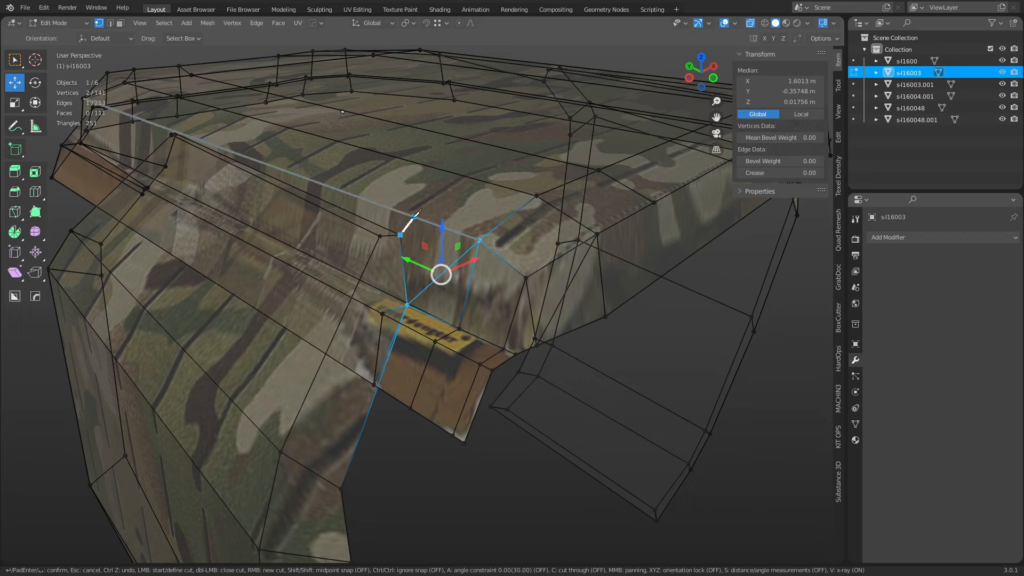
{"action": "left_click", "coordinate": [463, 175]}
{"action": "key", "text": "Return"}
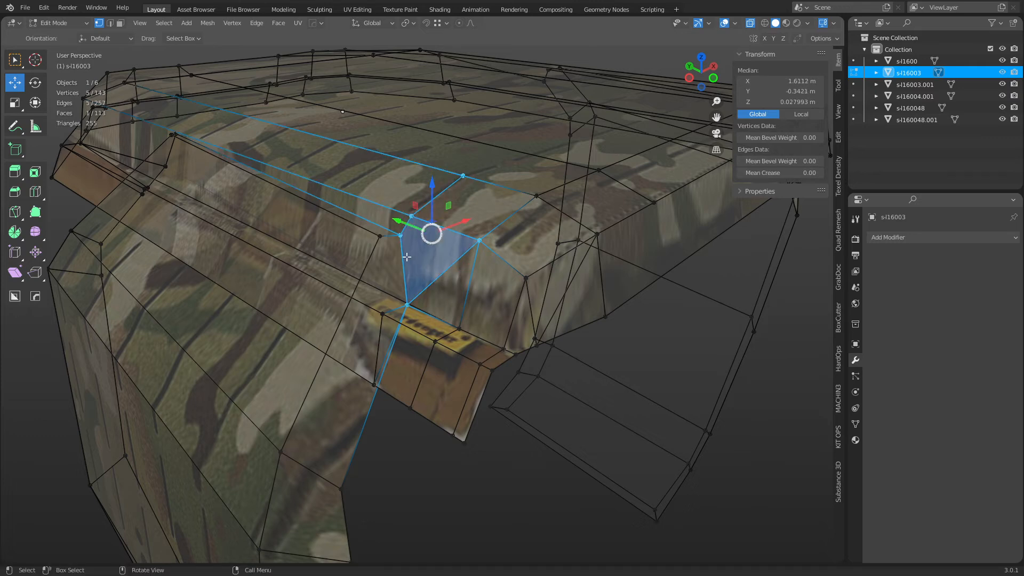
Select the long upper strip faces beside the label, considering deleting them without doing so.
{"action": "key", "text": "3"}
{"action": "left_click", "coordinate": [243, 200]}
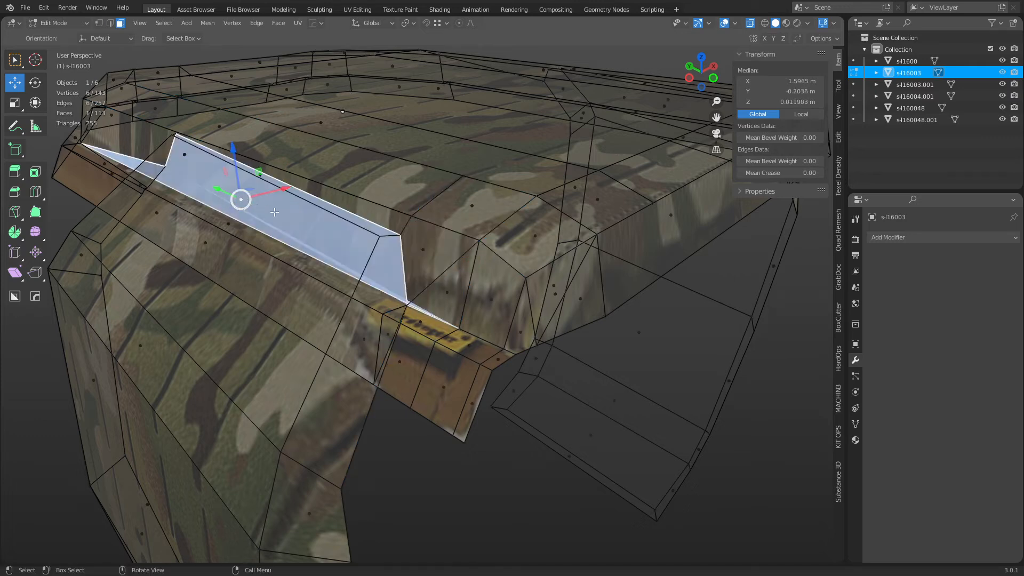
{"action": "key", "text": "1"}
{"action": "left_click", "coordinate": [417, 303]}
{"action": "scroll", "coordinate": [447, 330], "scroll_direction": "up", "scroll_amount": 3}
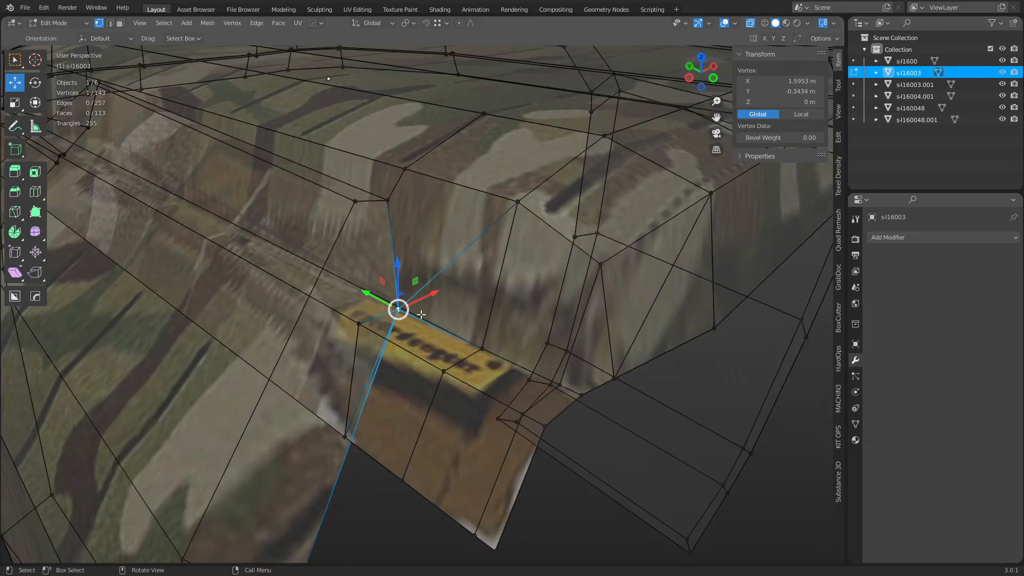
{"action": "key", "text": "3"}
{"action": "left_click", "coordinate": [192, 193]}
{"action": "left_click", "coordinate": [174, 168]}
{"action": "key", "text": "alt+z"}
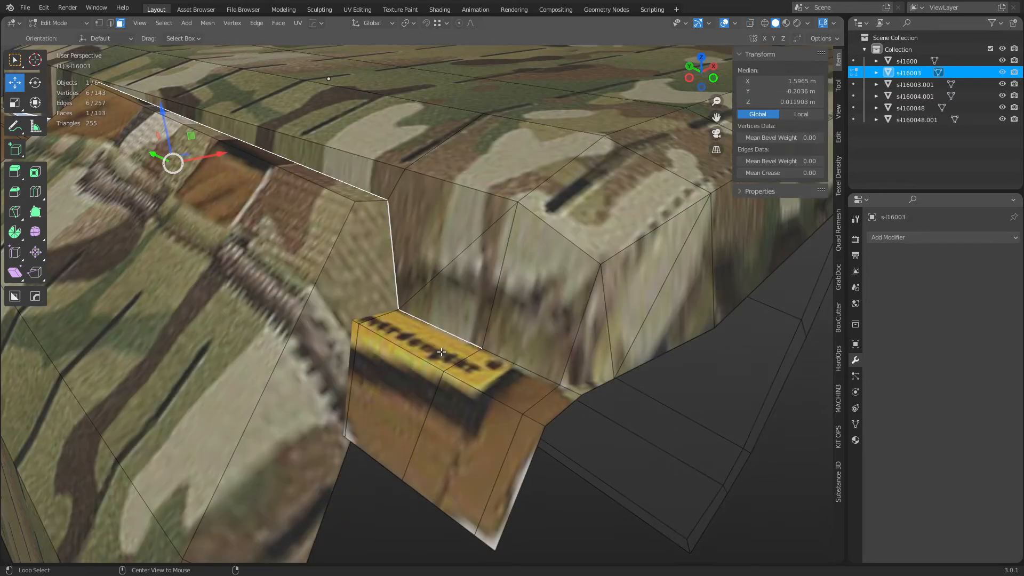
{"action": "key", "text": "x"}
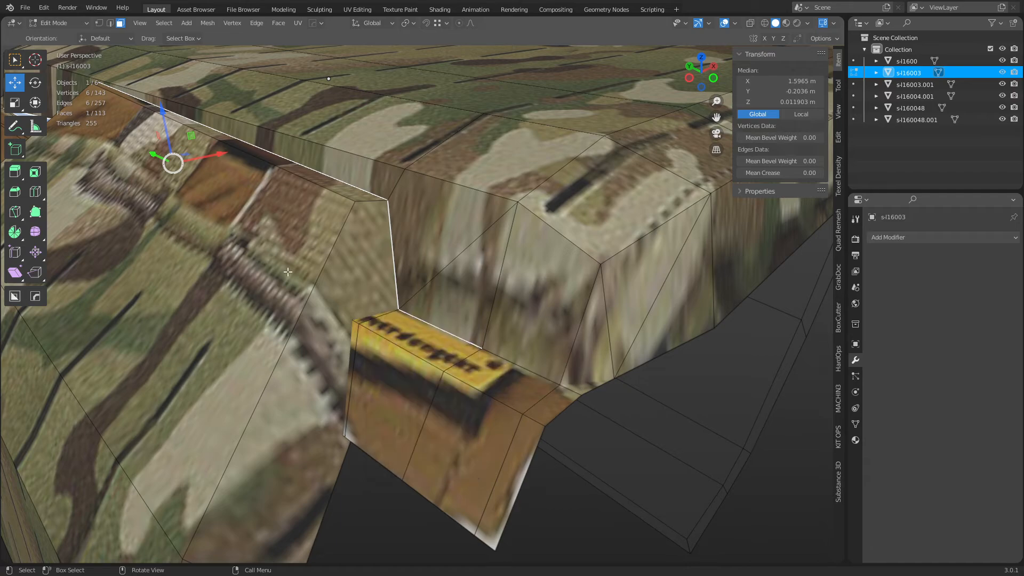
{"action": "scroll", "coordinate": [288, 272], "scroll_direction": "down", "scroll_amount": 5}
On the other side of the carrier, Knife-cut from a new edge point to the existing corner vertex.
{"action": "middle_click_drag", "start_coordinate": [288, 272], "coordinate": [403, 291], "text": "shift"}
{"action": "middle_click_drag", "start_coordinate": [341, 288], "coordinate": [452, 283]}
{"action": "scroll", "coordinate": [452, 283], "scroll_direction": "up", "scroll_amount": 3}
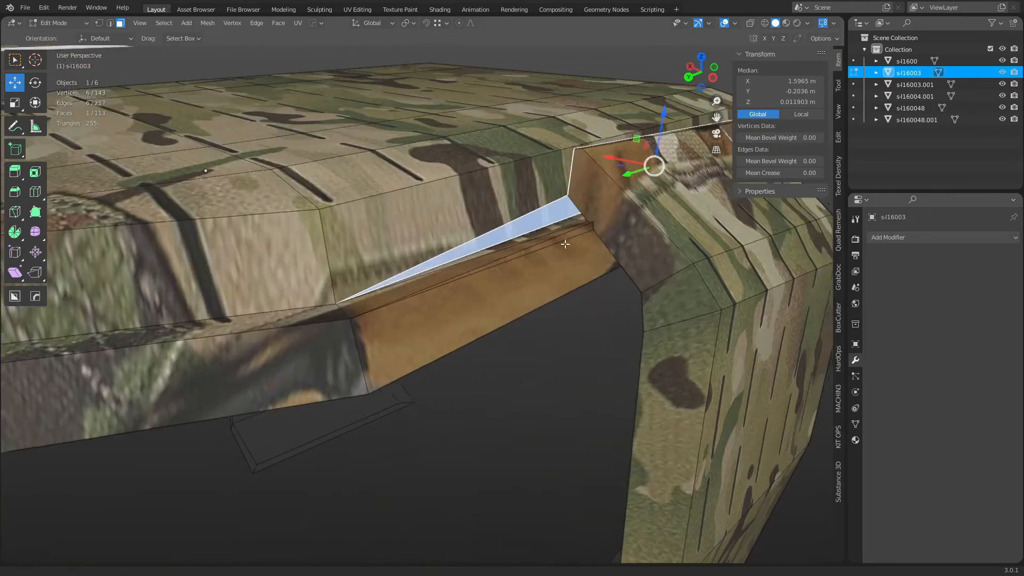
{"action": "scroll", "coordinate": [531, 263], "scroll_direction": "up", "scroll_amount": 3}
{"action": "middle_click_drag", "start_coordinate": [592, 224], "coordinate": [565, 257], "text": "shift"}
{"action": "middle_click_drag", "start_coordinate": [685, 152], "coordinate": [523, 253], "text": "shift"}
{"action": "middle_click_drag", "start_coordinate": [522, 253], "coordinate": [525, 288]}
{"action": "key", "text": "1"}
{"action": "middle_click_drag", "start_coordinate": [438, 297], "coordinate": [435, 275]}
{"action": "key", "text": "k"}
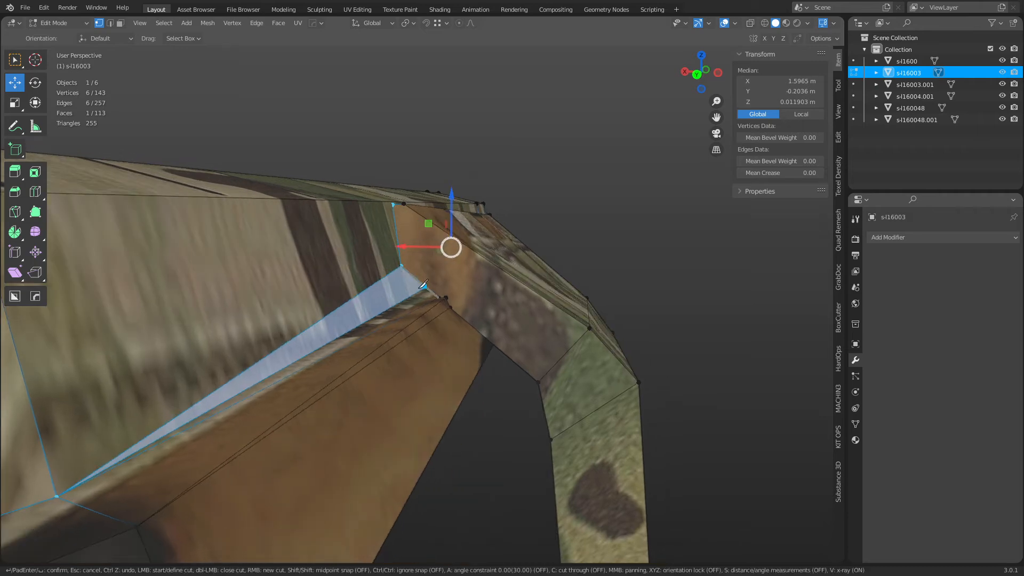
{"action": "left_click", "coordinate": [402, 301]}
{"action": "left_click", "coordinate": [439, 298]}
{"action": "key", "text": "Return"}
Delete the small triangular face and the large face next to it.
{"action": "middle_click_drag", "start_coordinate": [402, 330], "coordinate": [389, 341]}
{"action": "key", "text": "3"}
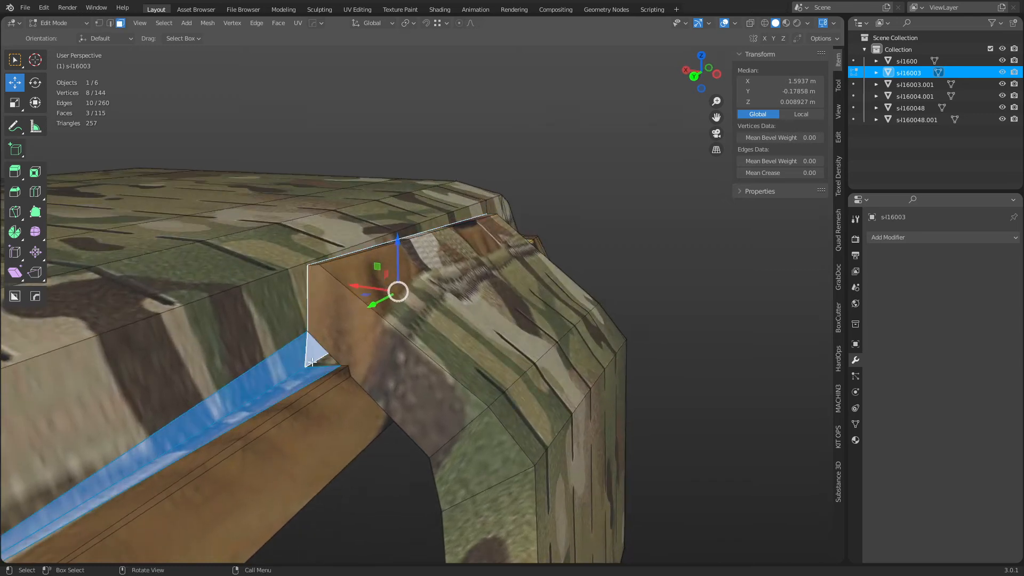
{"action": "left_click", "coordinate": [315, 358]}
{"action": "left_click", "coordinate": [334, 353], "text": "shift"}
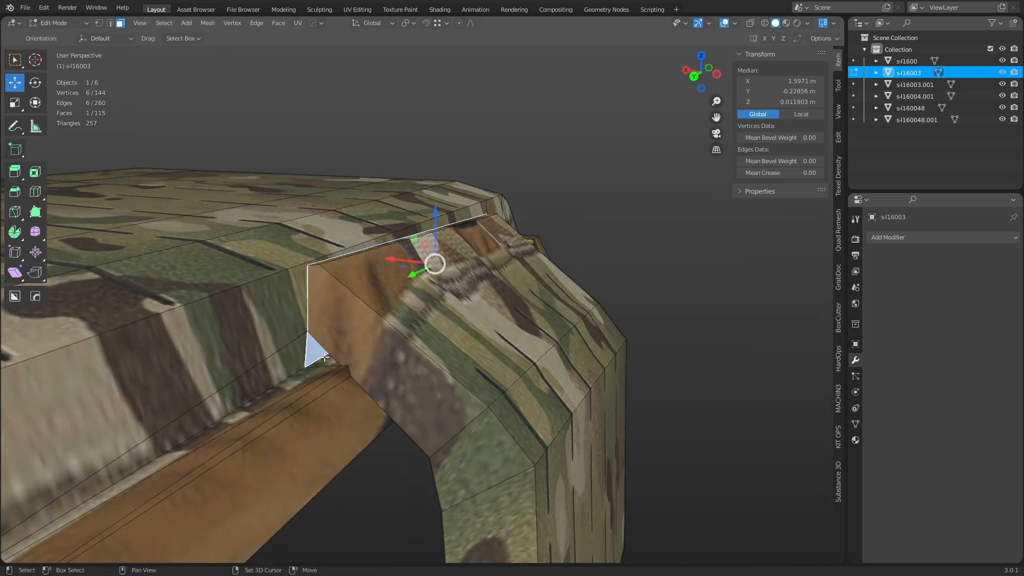
{"action": "key", "text": "x"}
{"action": "left_click", "coordinate": [326, 357]}
Slide three vertices of the opening down onto the corner.
{"action": "key", "text": "1"}
{"action": "left_click", "coordinate": [308, 340]}
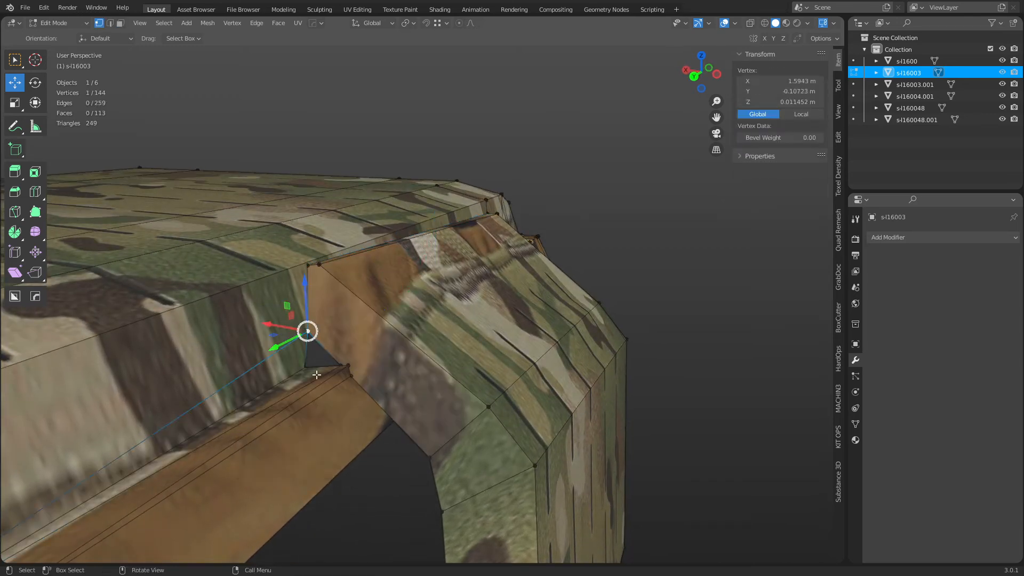
{"action": "key", "text": "shift+v"}
{"action": "left_click", "coordinate": [321, 433]}
{"action": "left_click", "coordinate": [336, 368]}
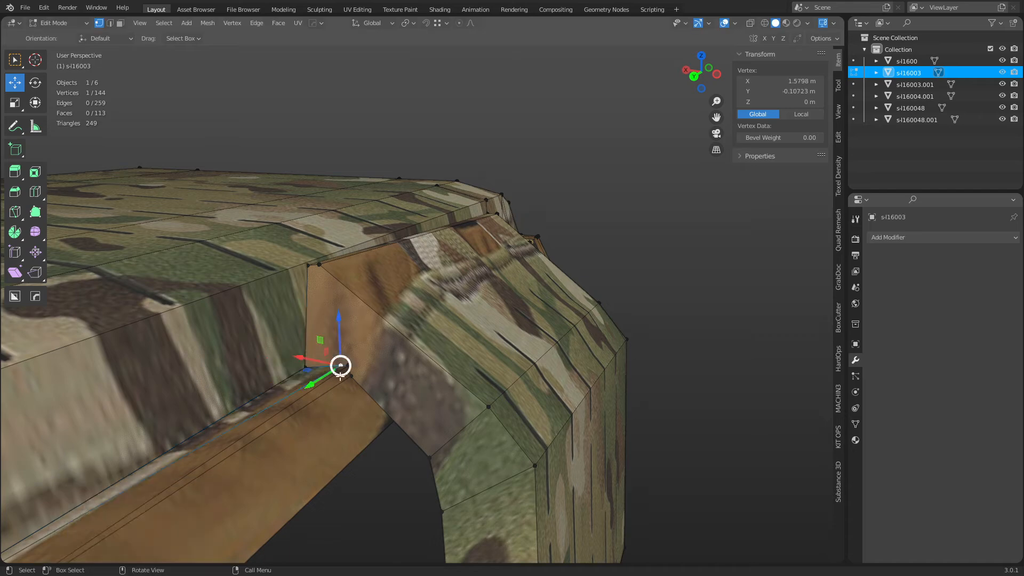
{"action": "key", "text": "g"}
{"action": "key", "text": "g"}
{"action": "left_click", "coordinate": [373, 395]}
{"action": "left_click", "coordinate": [353, 379]}
{"action": "key", "text": "g"}
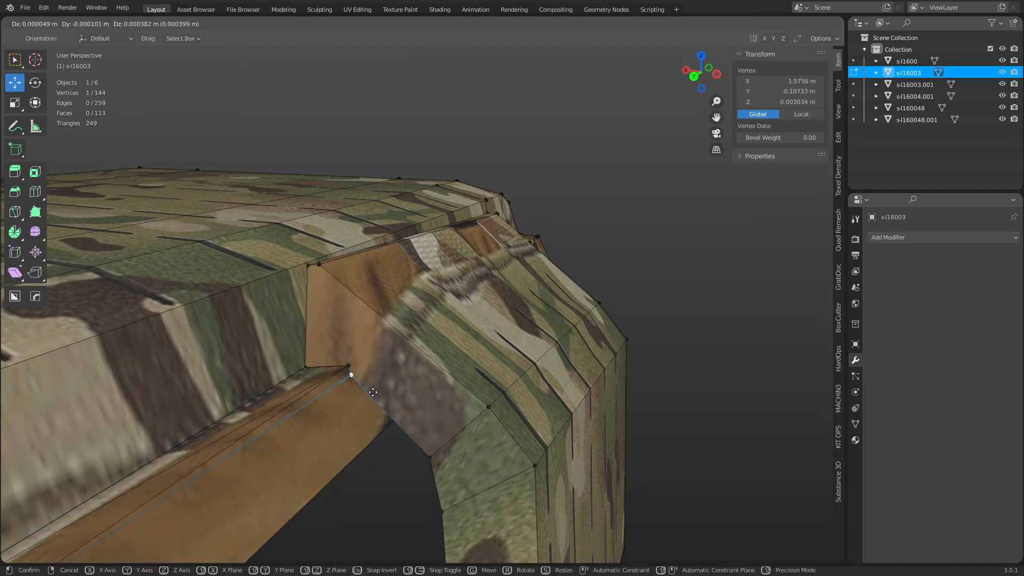
{"action": "key", "text": "g"}
{"action": "left_click", "coordinate": [346, 344]}
Merge by Distance again, then dissolve the leftover edge beside the label.
{"action": "key", "text": "a"}
{"action": "key", "text": "m"}
{"action": "left_click", "coordinate": [383, 396]}
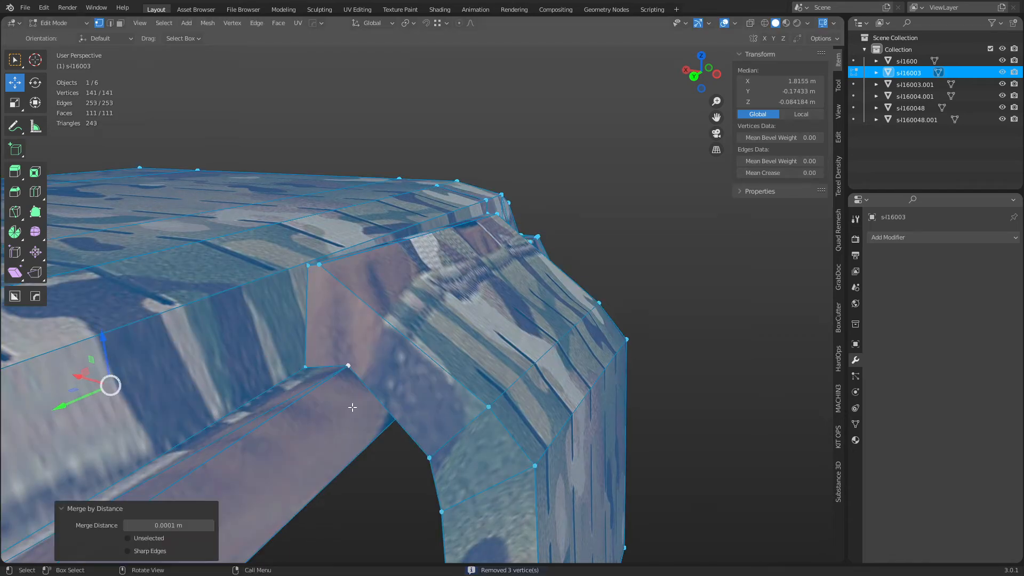
{"action": "scroll", "coordinate": [342, 406], "scroll_direction": "down", "scroll_amount": 3}
{"action": "middle_click_drag", "start_coordinate": [340, 405], "coordinate": [426, 347], "text": "shift"}
{"action": "key", "text": "2"}
{"action": "left_click", "coordinate": [348, 372]}
{"action": "key", "text": "ctrl+x"}
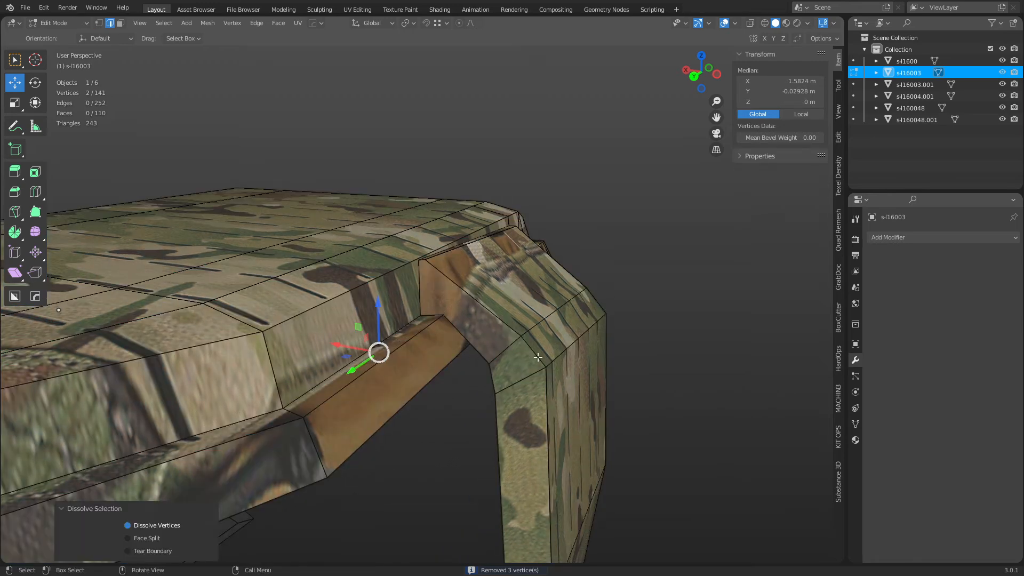
Knife-cut new edges where the shoulder strap joins the carrier.
{"action": "middle_click_drag", "start_coordinate": [538, 357], "coordinate": [444, 347]}
{"action": "key", "text": "1"}
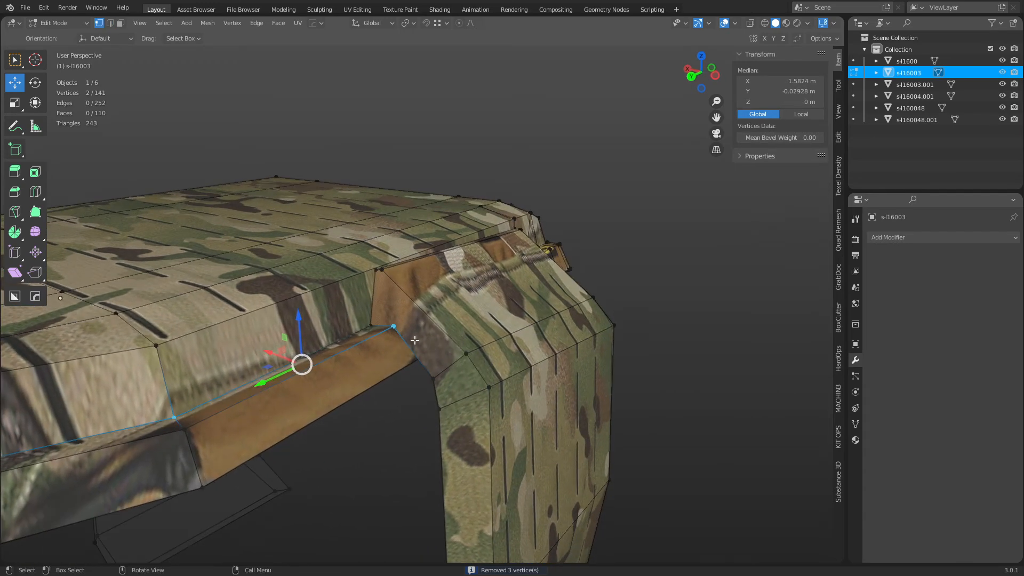
{"action": "key", "text": "k"}
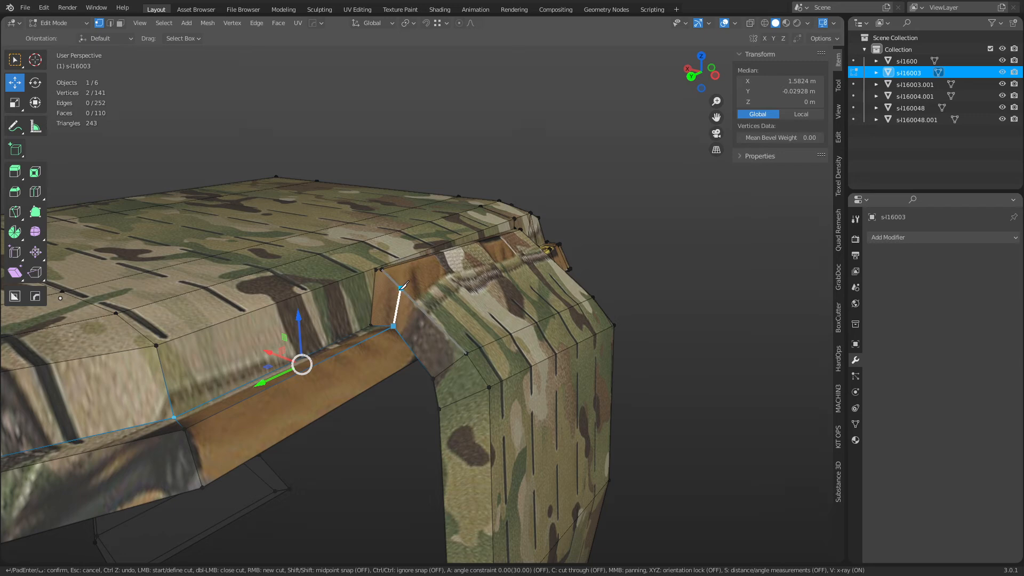
{"action": "middle_click_drag", "start_coordinate": [401, 288], "coordinate": [358, 286]}
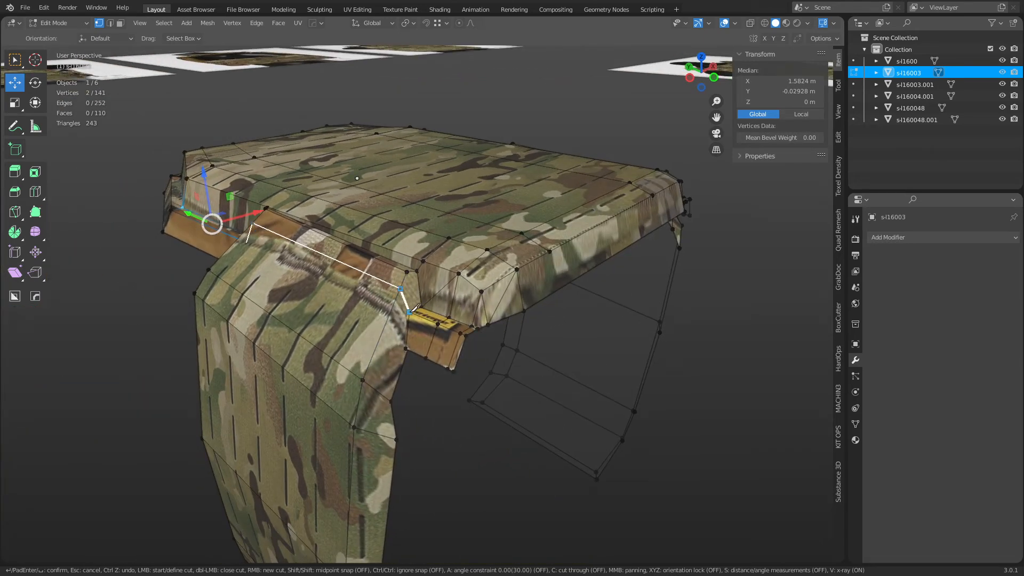
{"action": "key", "text": "Return"}
{"action": "scroll", "coordinate": [405, 315], "scroll_direction": "up", "scroll_amount": 7}
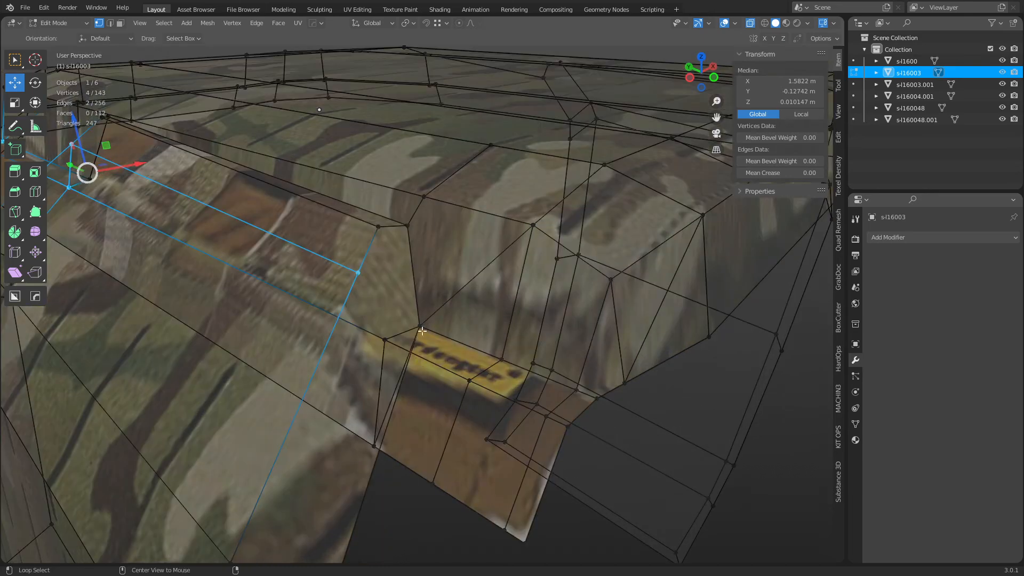
Delete the thin triangular sliver face at the strap junction.
{"action": "key", "text": "3"}
{"action": "left_click", "coordinate": [394, 366]}
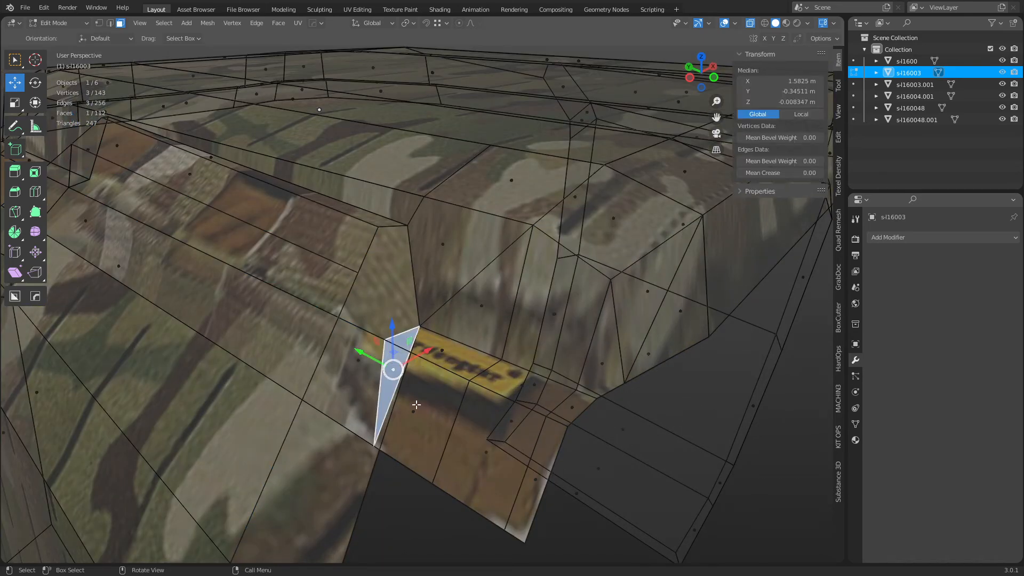
{"action": "key", "text": "ctrl+x"}
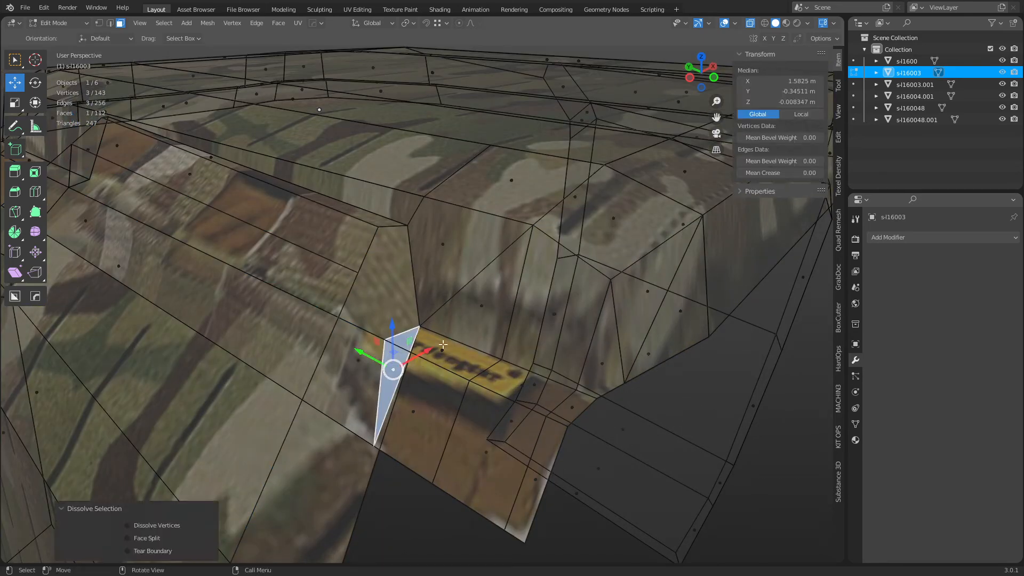
{"action": "key", "text": "x"}
{"action": "left_click", "coordinate": [453, 381]}
With see-through off, select the junction corner vertex and abandon two attempted Knife cuts from it.
{"action": "key", "text": "alt+z"}
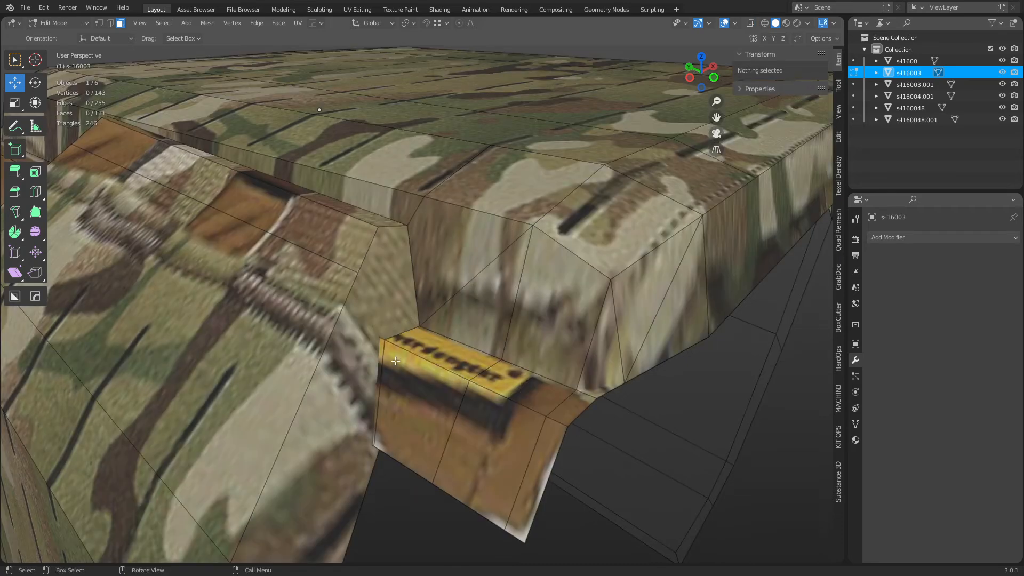
{"action": "middle_click_drag", "start_coordinate": [410, 343], "coordinate": [421, 368]}
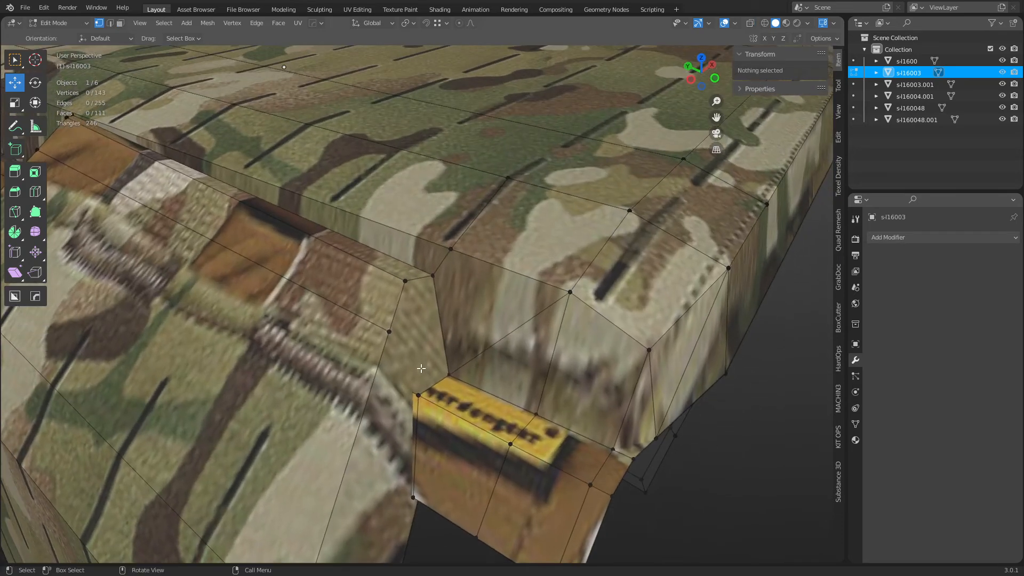
{"action": "left_click", "coordinate": [418, 395]}
{"action": "key", "text": "k"}
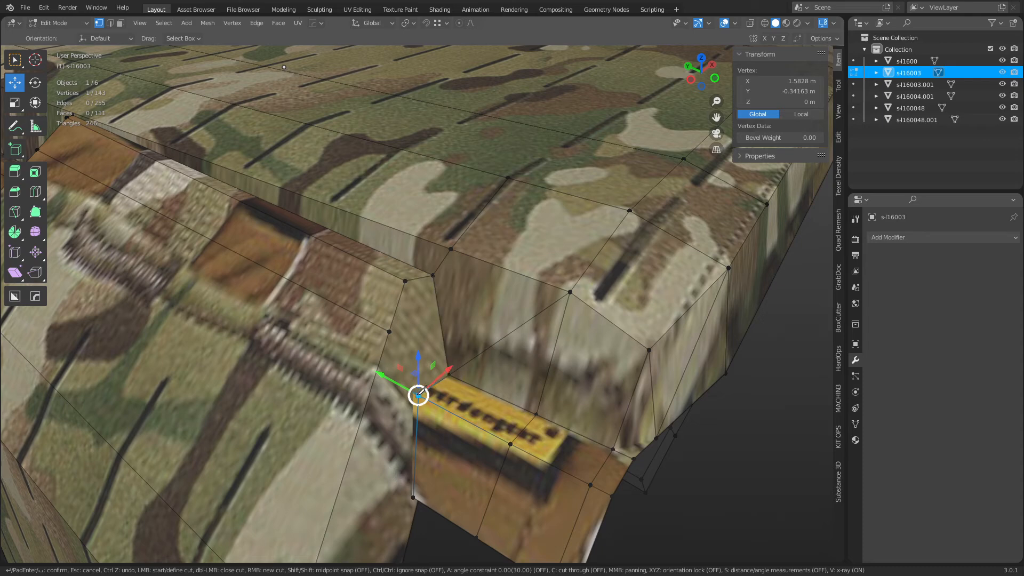
{"action": "key", "text": "Escape"}
{"action": "key", "text": "k"}
{"action": "key", "text": "Escape"}
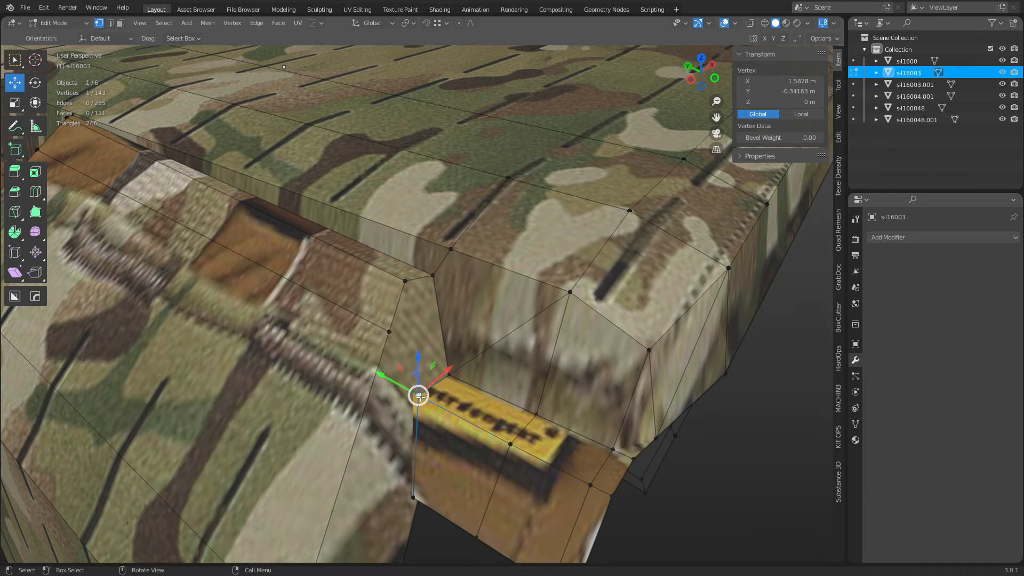
Select the vertex above, then in see-through face mode select the long strap faces.
{"action": "left_click", "coordinate": [410, 359]}
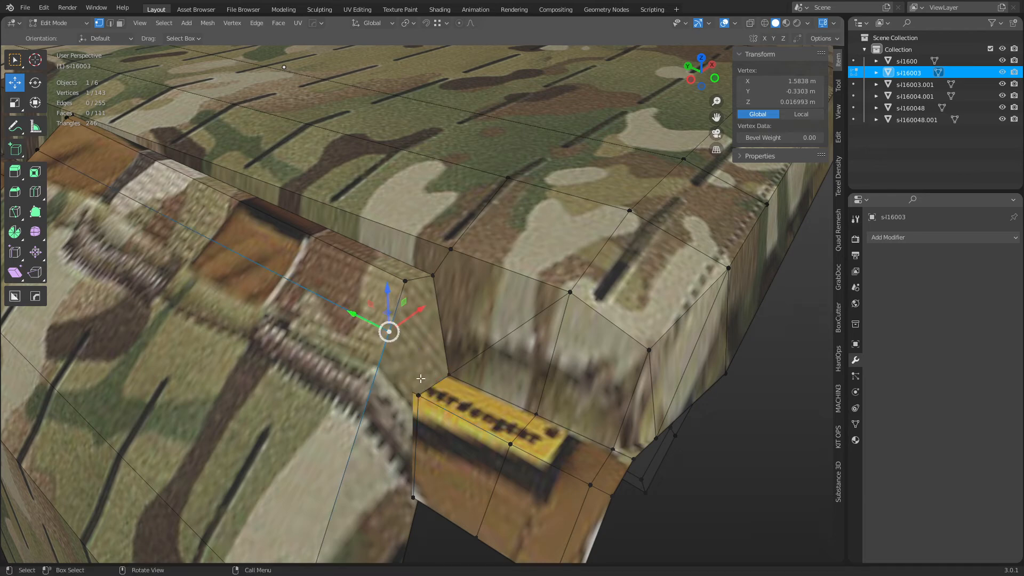
{"action": "key", "text": "alt+z"}
{"action": "key", "text": "3"}
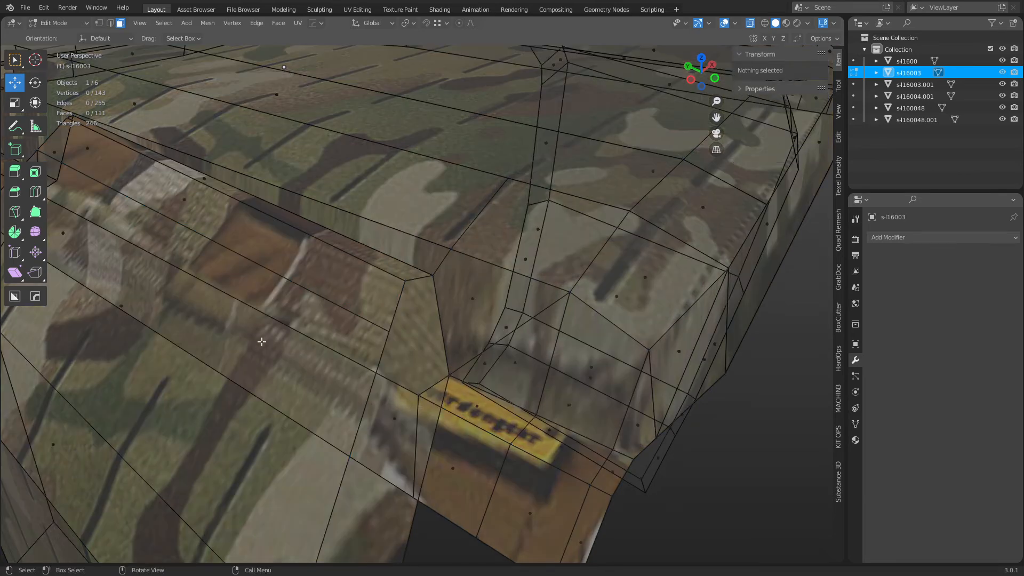
{"action": "left_click", "coordinate": [102, 276]}
{"action": "left_click", "coordinate": [66, 235]}
{"action": "scroll", "coordinate": [357, 359], "scroll_direction": "down", "scroll_amount": 4}
{"action": "middle_click_drag", "start_coordinate": [359, 359], "coordinate": [492, 358]}
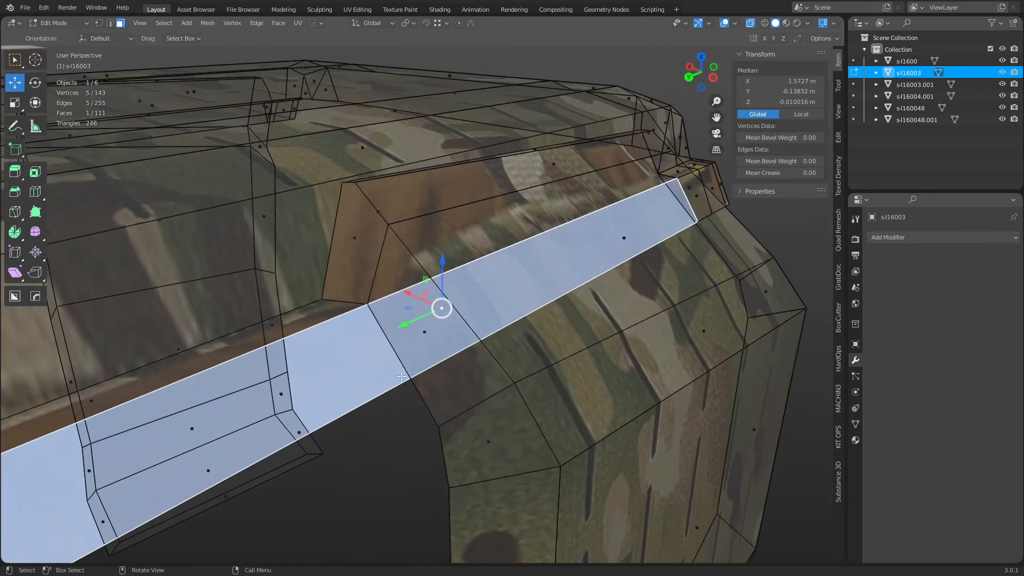
Knife-cut across the strap face and delete the small lower front strap face.
{"action": "key", "text": "k"}
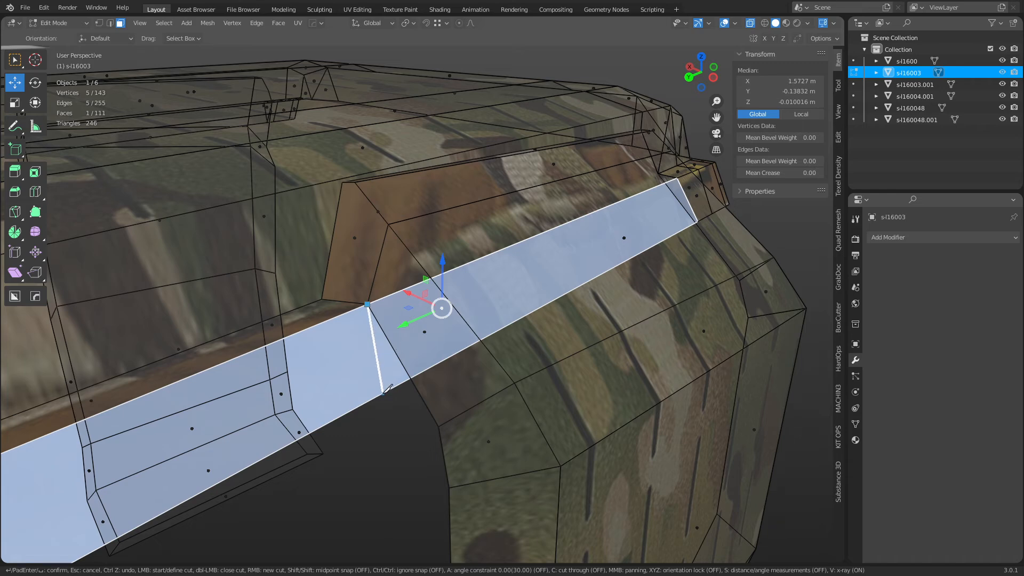
{"action": "key", "text": "Return"}
{"action": "left_click", "coordinate": [205, 421]}
{"action": "scroll", "coordinate": [235, 423], "scroll_direction": "down", "scroll_amount": 3}
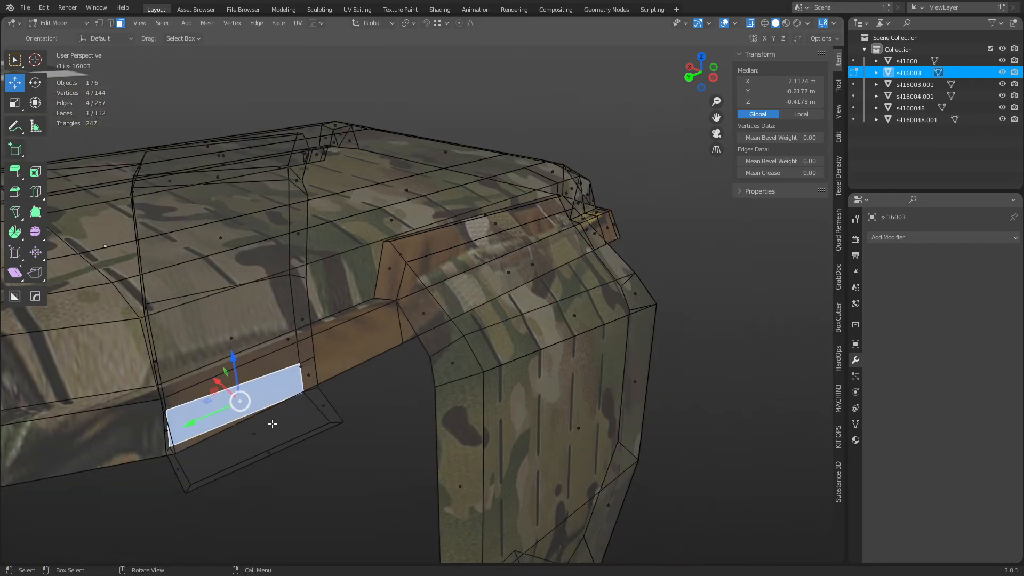
{"action": "key", "text": "alt+z"}
{"action": "left_click", "coordinate": [302, 375]}
{"action": "key", "text": "x"}
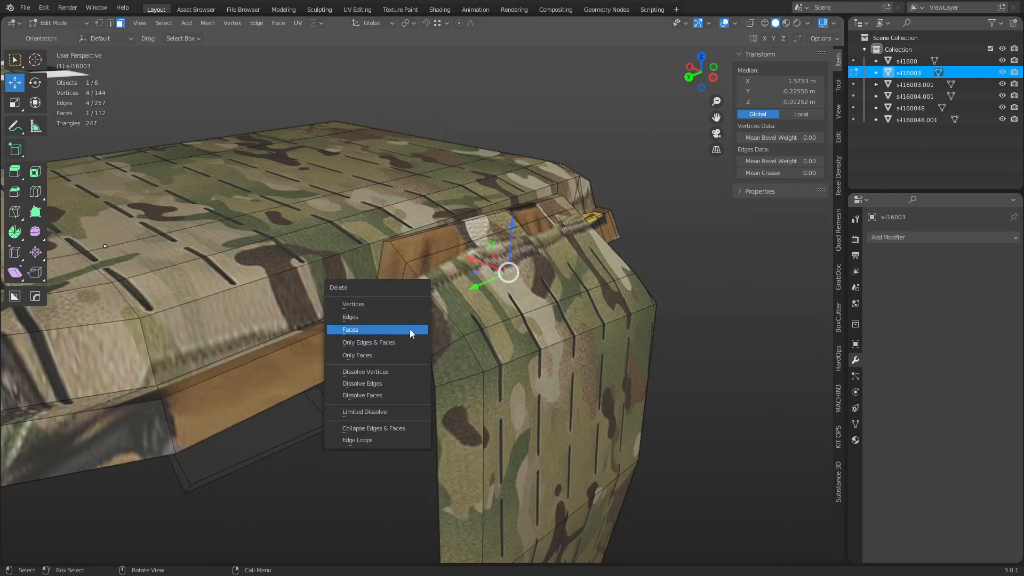
{"action": "left_click", "coordinate": [412, 330]}
{"action": "scroll", "coordinate": [424, 335], "scroll_direction": "up", "scroll_amount": 2}
Switch to face selection and select the large strap face at the corner.
{"action": "middle_click_drag", "start_coordinate": [454, 363], "coordinate": [493, 337]}
{"action": "scroll", "coordinate": [595, 311], "scroll_direction": "down", "scroll_amount": 3}
{"action": "left_click", "coordinate": [423, 320]}
{"action": "middle_click_drag", "start_coordinate": [434, 326], "coordinate": [463, 229]}
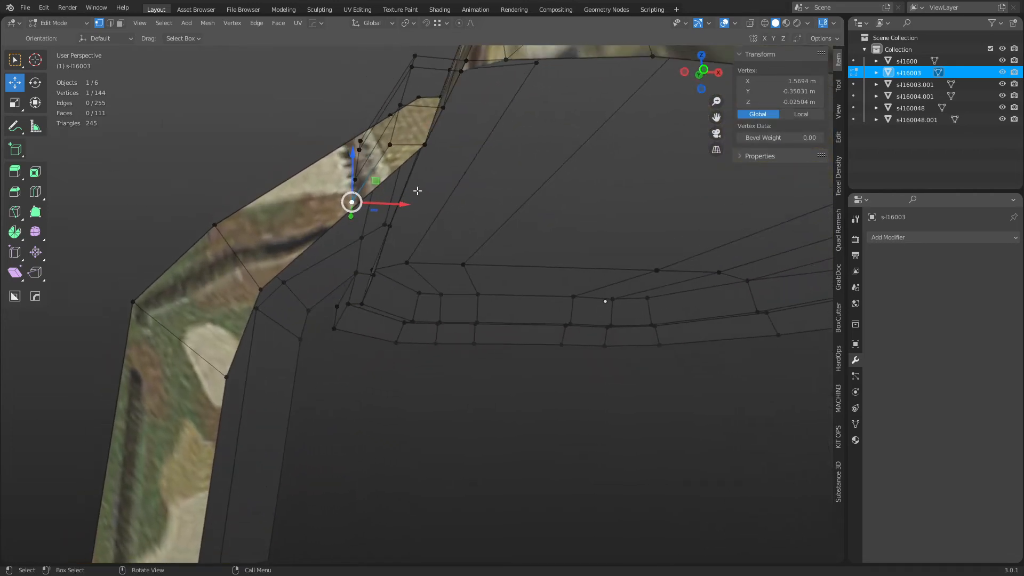
{"action": "scroll", "coordinate": [421, 166], "scroll_direction": "up", "scroll_amount": 3}
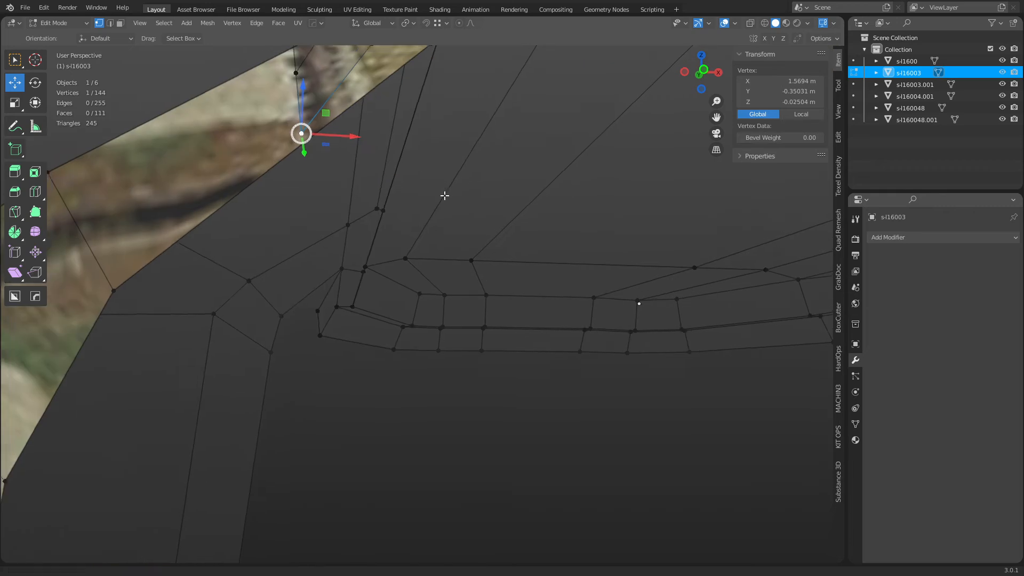
{"action": "middle_click_drag", "start_coordinate": [444, 194], "coordinate": [505, 265], "text": "shift"}
{"action": "key", "text": "3"}
{"action": "left_click", "coordinate": [284, 242]}
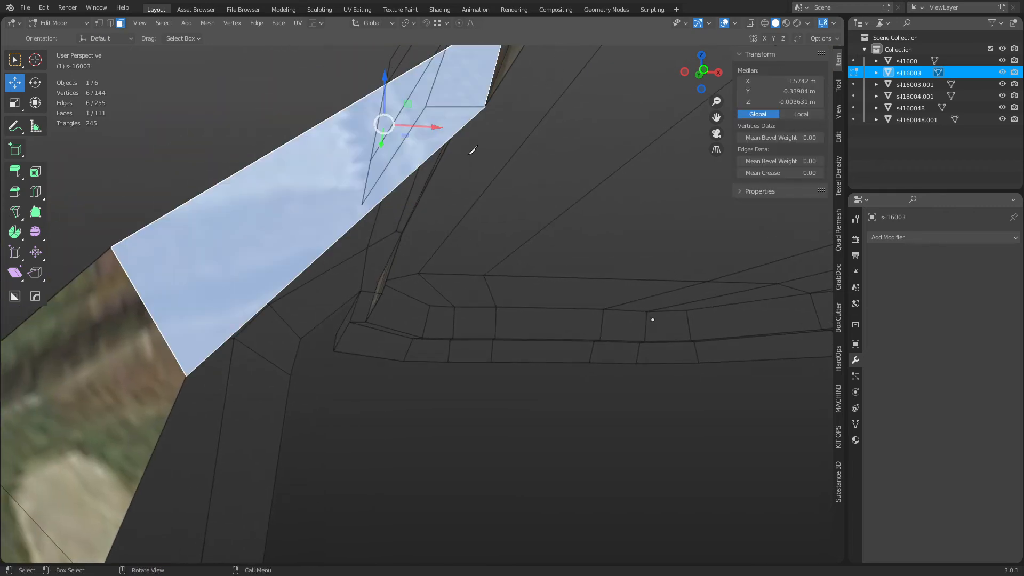
Knife a small triangle at the strap corner and delete that triangular face.
{"action": "key", "text": "k"}
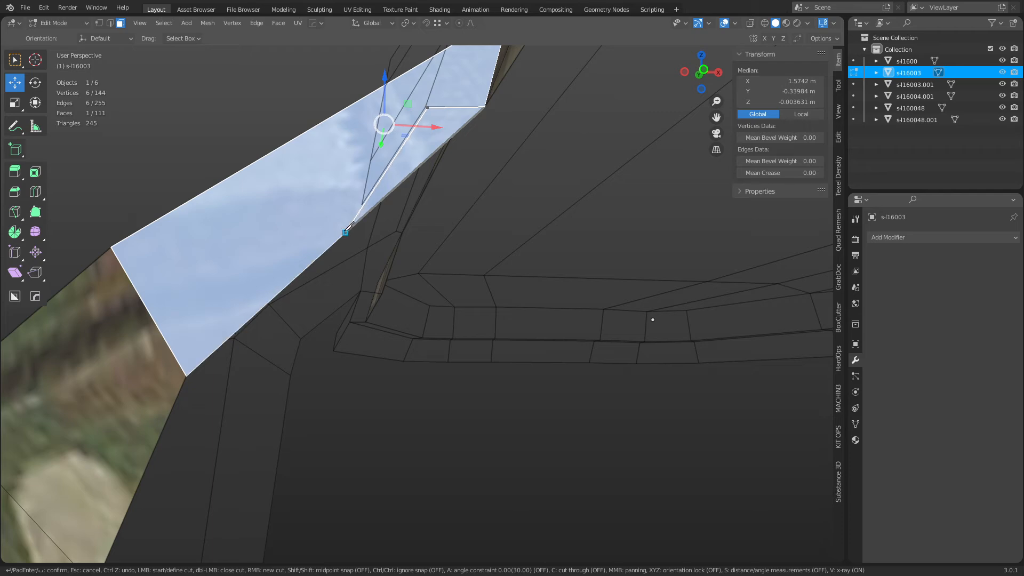
{"action": "key", "text": "Return"}
{"action": "middle_click_drag", "start_coordinate": [492, 320], "coordinate": [567, 350]}
{"action": "left_click", "coordinate": [407, 168]}
{"action": "key", "text": "x"}
{"action": "left_click", "coordinate": [408, 169]}
{"action": "key", "text": "alt+z"}
{"action": "key", "text": "alt+z"}
Enable vertex snapping and snap the strap's loose corner vertex onto its neighbour.
{"action": "key", "text": "1"}
{"action": "left_click", "coordinate": [537, 264]}
{"action": "middle_click_drag", "start_coordinate": [561, 221], "coordinate": [529, 219], "text": "shift"}
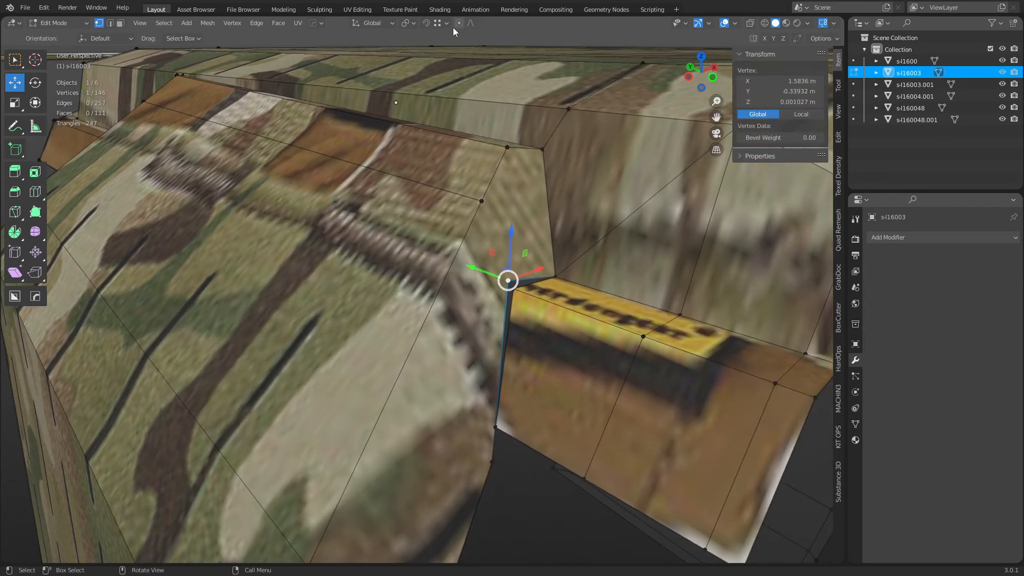
{"action": "left_click", "coordinate": [437, 27]}
{"action": "left_click", "coordinate": [836, 23]}
{"action": "left_click", "coordinate": [824, 38]}
{"action": "key", "text": "g"}
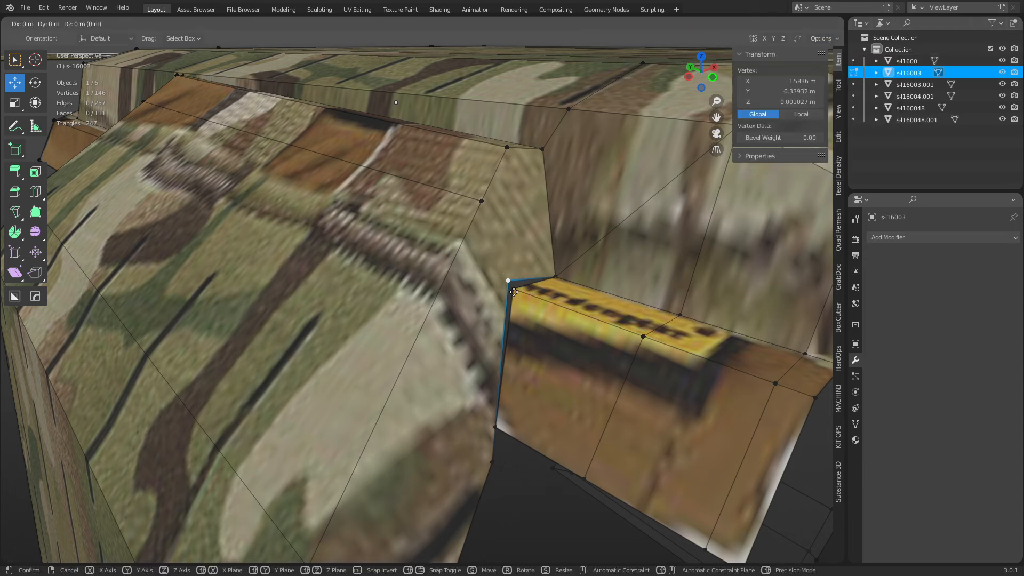
{"action": "left_click", "coordinate": [515, 292], "text": "ctrl"}
Snap the lower loose strap vertex onto its neighbour and check the overlap.
{"action": "left_click", "coordinate": [496, 429]}
{"action": "left_click_drag", "start_coordinate": [505, 447], "coordinate": [473, 396], "text": "alt"}
{"action": "key", "text": "g"}
{"action": "left_click", "coordinate": [457, 373], "text": "ctrl"}
{"action": "key", "text": "alt+z"}
{"action": "left_click", "coordinate": [434, 311]}
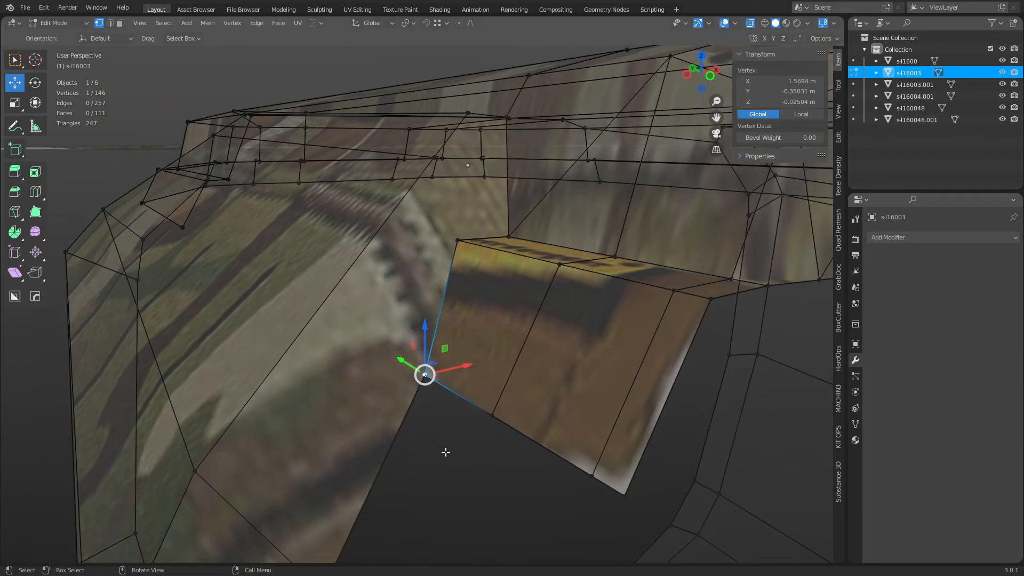
{"action": "left_click", "coordinate": [446, 452]}
{"action": "key", "text": "alt+z"}
Merge the overlapping duplicate vertices by distance across the whole mesh.
{"action": "key", "text": "alt+z"}
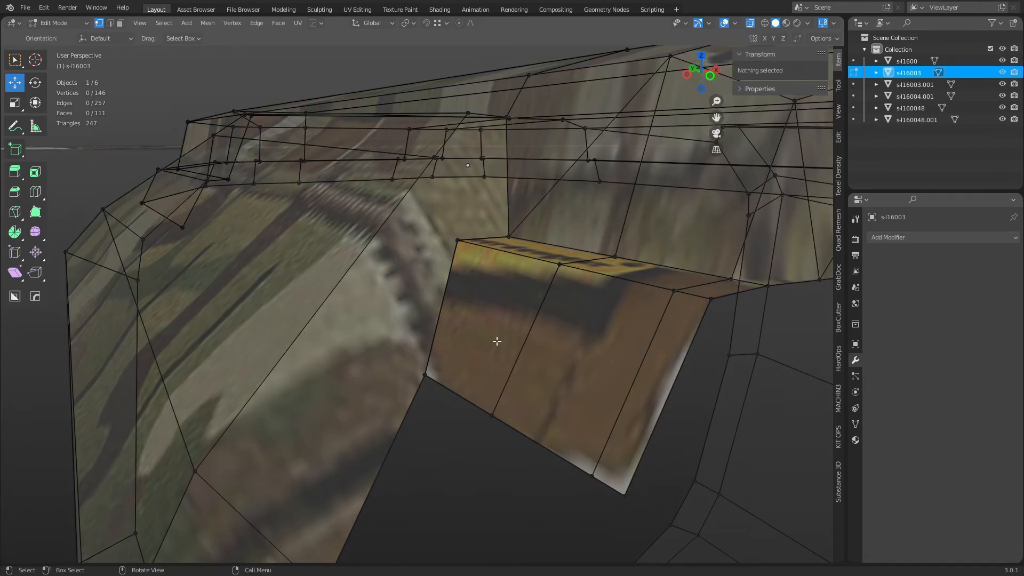
{"action": "key", "text": "a"}
{"action": "key", "text": "m"}
{"action": "left_click", "coordinate": [495, 347]}
{"action": "key", "text": "alt+z"}
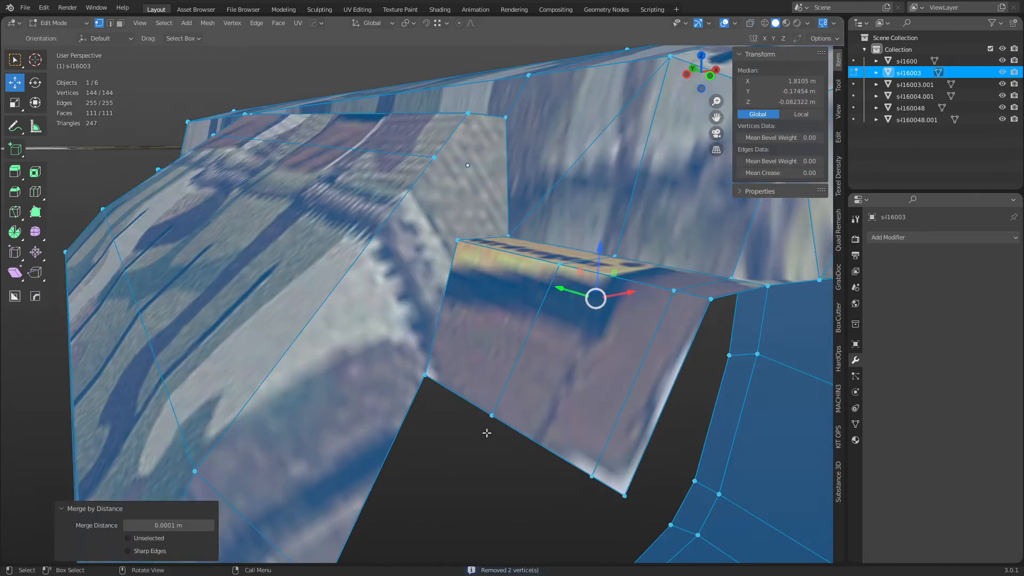
{"action": "left_click", "coordinate": [473, 471]}
Join the two corner vertices with a new edge to fill the strap gap.
{"action": "left_click", "coordinate": [457, 241], "text": "shift"}
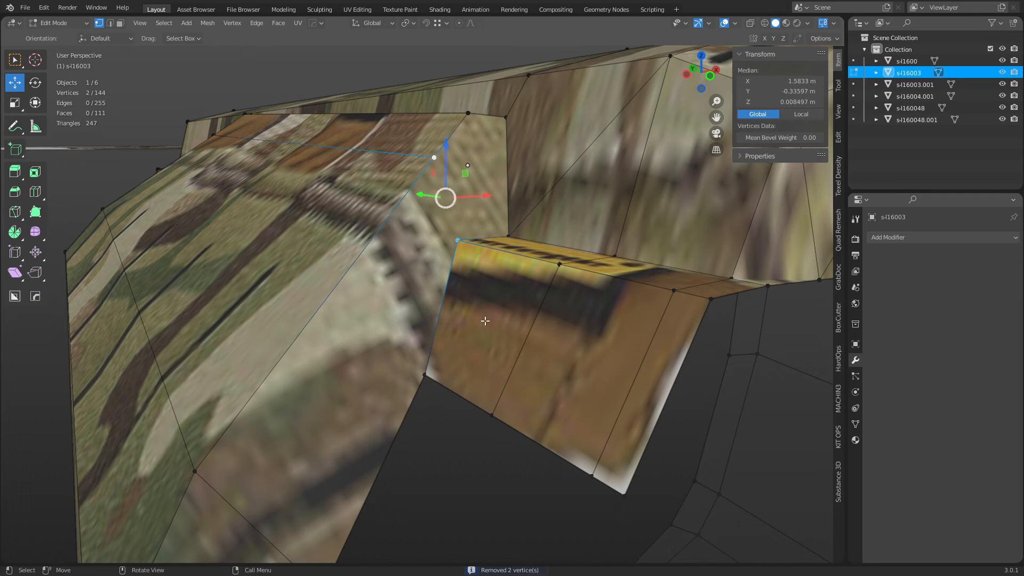
{"action": "key", "text": "j"}
{"action": "middle_click_drag", "start_coordinate": [482, 316], "coordinate": [523, 314]}
{"action": "key", "text": "2"}
Slide the selected edge into place and merge overlapping vertices by distance.
{"action": "key", "text": "g"}
{"action": "key", "text": "g"}
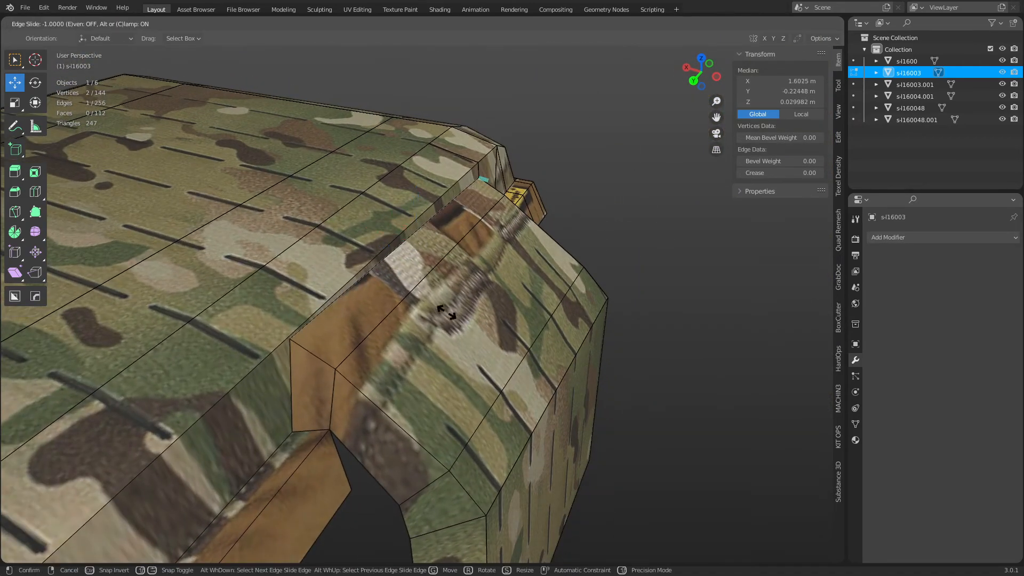
{"action": "left_click", "coordinate": [406, 299]}
{"action": "key", "text": "a"}
{"action": "key", "text": "m"}
{"action": "left_click", "coordinate": [424, 331]}
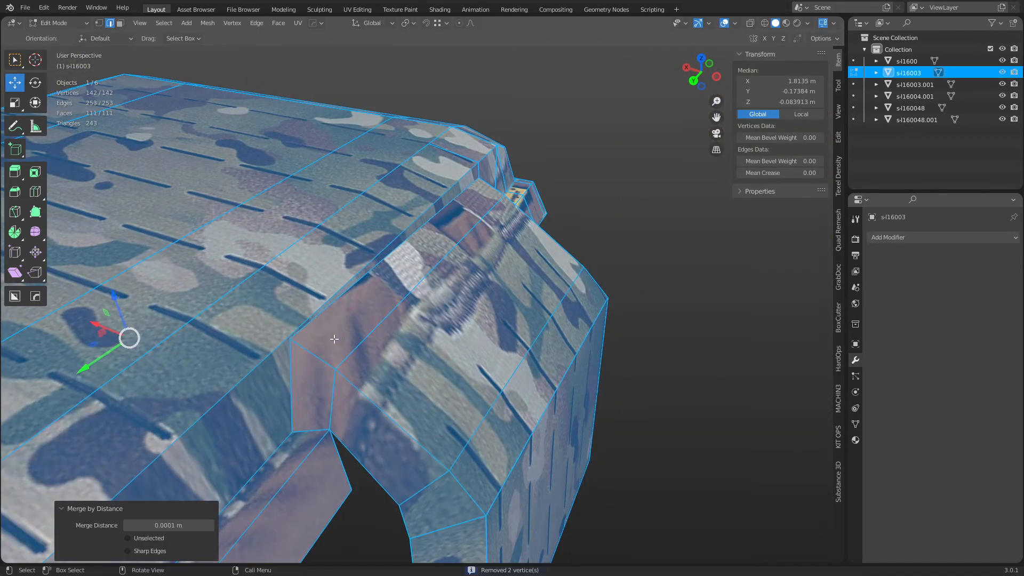
{"action": "scroll", "coordinate": [257, 362], "scroll_direction": "up", "scroll_amount": 1}
Knife a new cut through the vest mesh.
{"action": "key", "text": "k"}
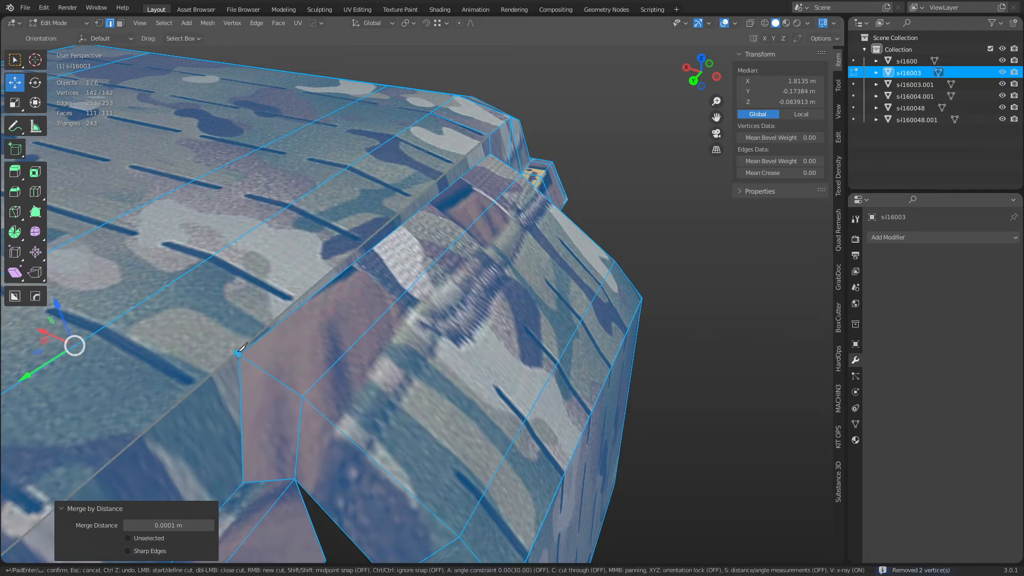
{"action": "left_click", "coordinate": [146, 300]}
{"action": "key", "text": "space"}
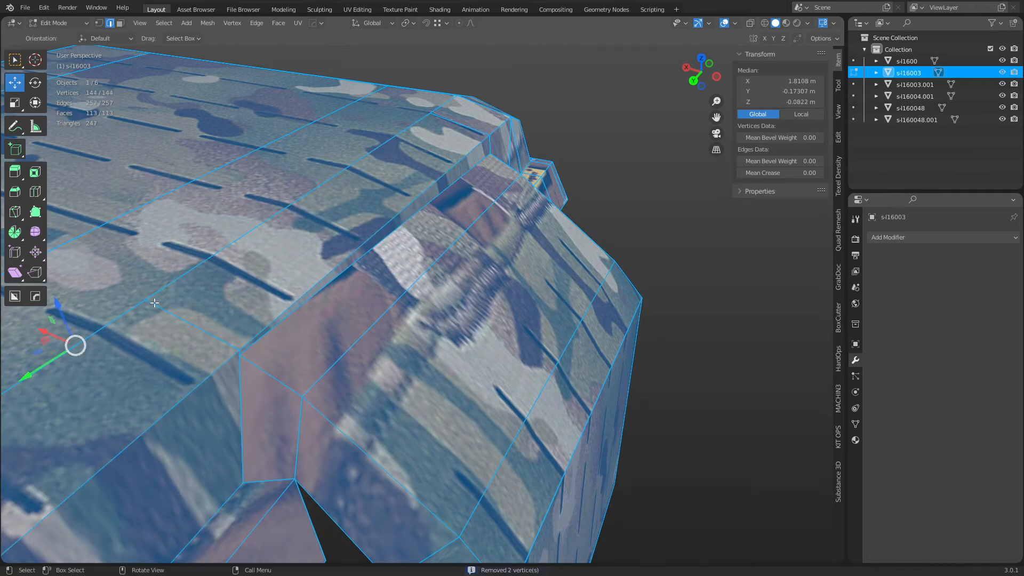
{"action": "middle_click_drag", "start_coordinate": [666, 211], "coordinate": [552, 254]}
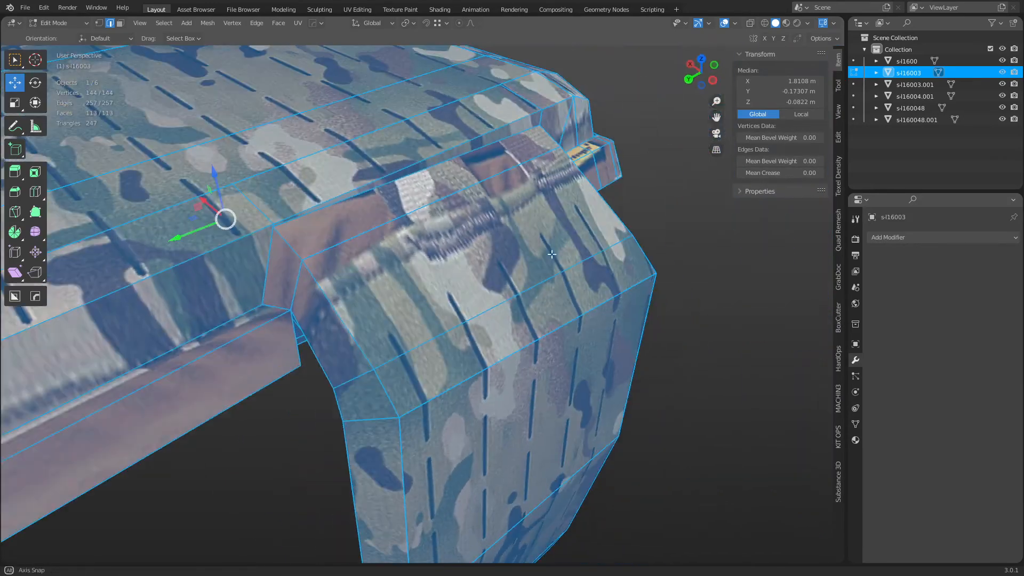
Move one strap vertex and slide another along its edge into place.
{"action": "left_click", "coordinate": [288, 226]}
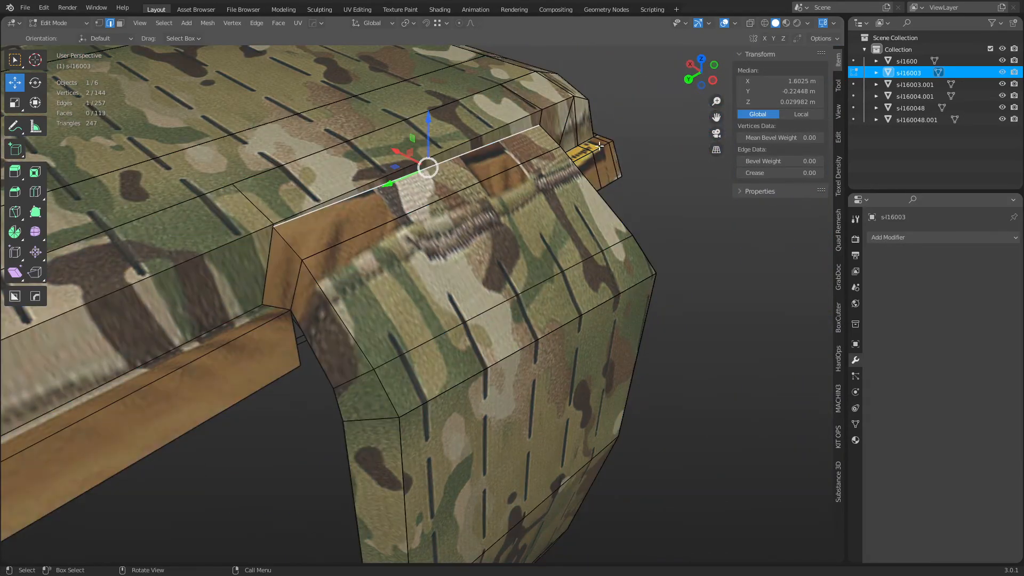
{"action": "middle_click_drag", "start_coordinate": [599, 146], "coordinate": [320, 298]}
{"action": "left_click", "coordinate": [498, 253]}
{"action": "key", "text": "g"}
{"action": "key", "text": "g"}
{"action": "left_click", "coordinate": [555, 233]}
{"action": "left_click", "coordinate": [295, 375]}
{"action": "key", "text": "g"}
{"action": "key", "text": "g"}
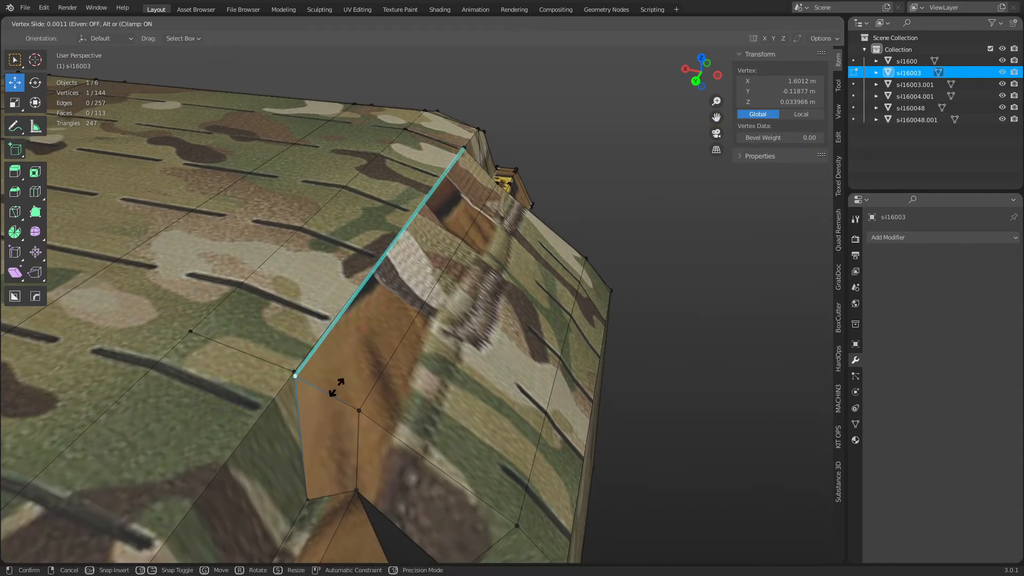
{"action": "left_click", "coordinate": [322, 364]}
Merge duplicate vertices by distance and return to Object Mode.
{"action": "key", "text": "a"}
{"action": "key", "text": "m"}
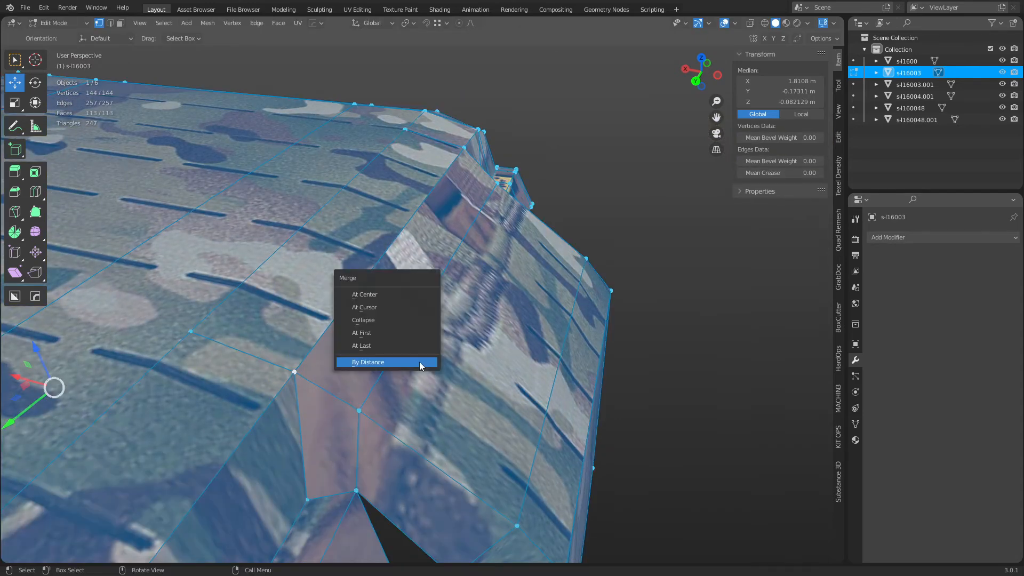
{"action": "left_click", "coordinate": [419, 362]}
{"action": "scroll", "coordinate": [480, 331], "scroll_direction": "down", "scroll_amount": 4}
{"action": "middle_click_drag", "start_coordinate": [566, 326], "coordinate": [459, 298]}
{"action": "key", "text": "Tab"}
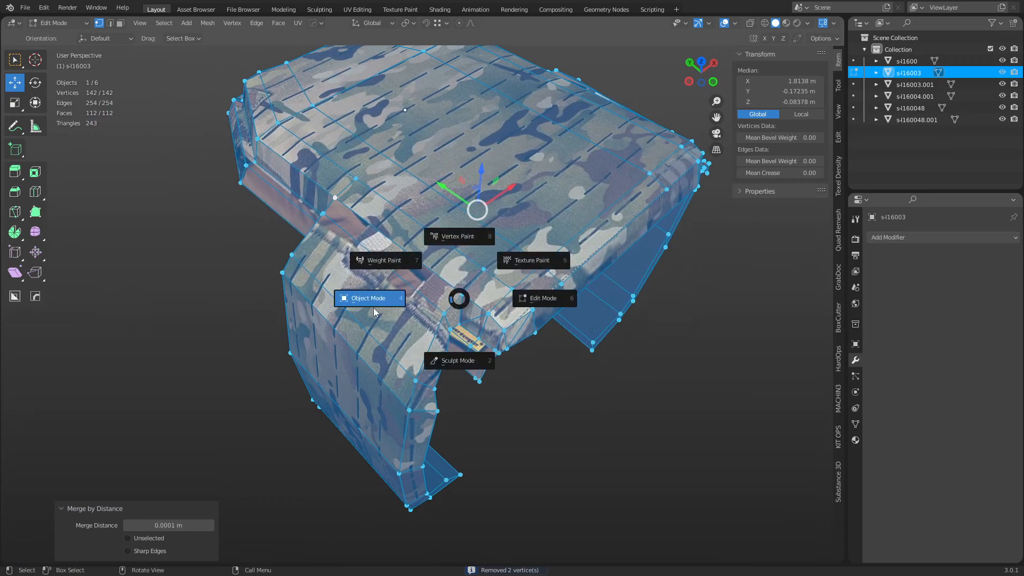
{"action": "left_click", "coordinate": [373, 305]}
{"action": "middle_click_drag", "start_coordinate": [597, 399], "coordinate": [415, 287]}
Knife a cut across the carrier's top, then go back to Object Mode with nothing selected.
{"action": "key", "text": "Tab"}
{"action": "scroll", "coordinate": [410, 368], "scroll_direction": "up", "scroll_amount": 2}
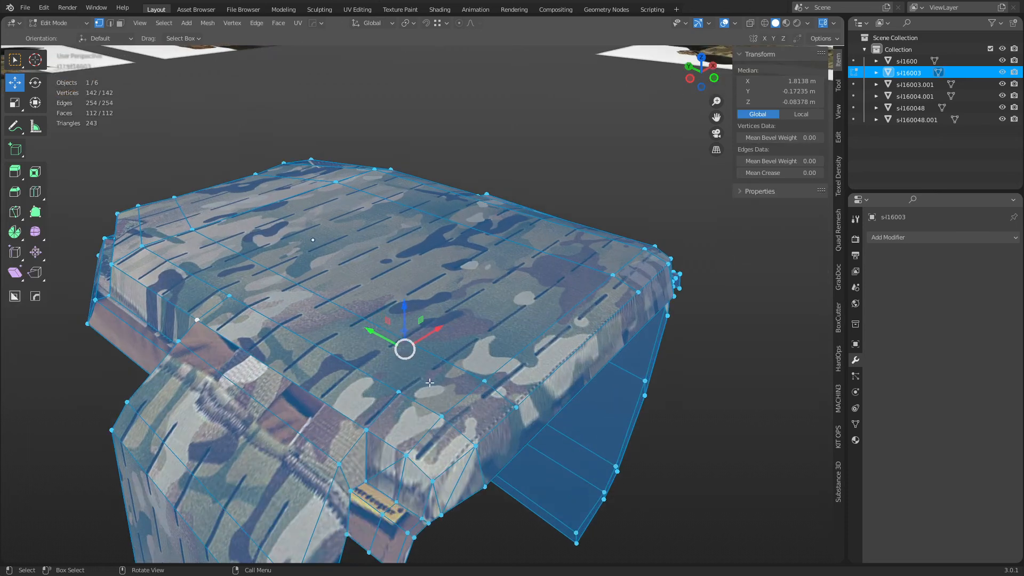
{"action": "key", "text": "k"}
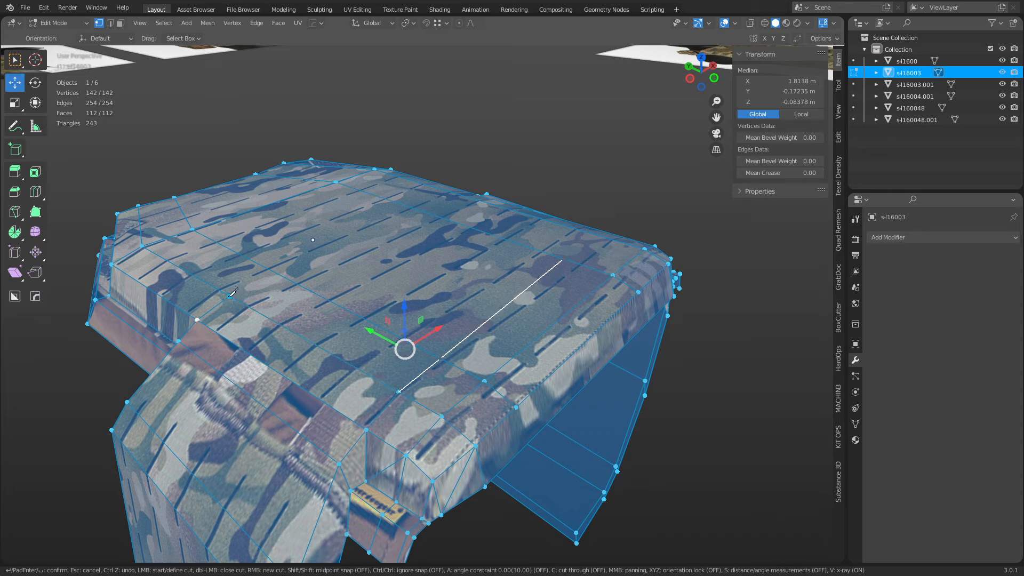
{"action": "key", "text": "Escape"}
{"action": "key", "text": "ctrl+Tab"}
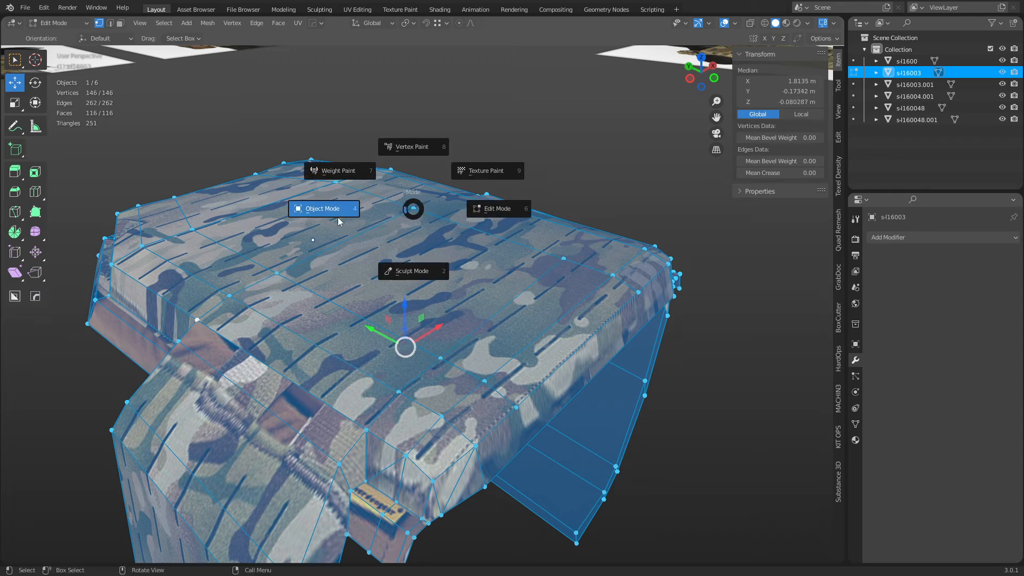
{"action": "left_click", "coordinate": [338, 222]}
{"action": "left_click", "coordinate": [466, 150]}
{"action": "scroll", "coordinate": [345, 385], "scroll_direction": "down", "scroll_amount": 3}
Select the vest and rotate it 90° about X to stand it upright.
{"action": "left_click", "coordinate": [344, 385]}
{"action": "scroll", "coordinate": [397, 331], "scroll_direction": "down", "scroll_amount": 4}
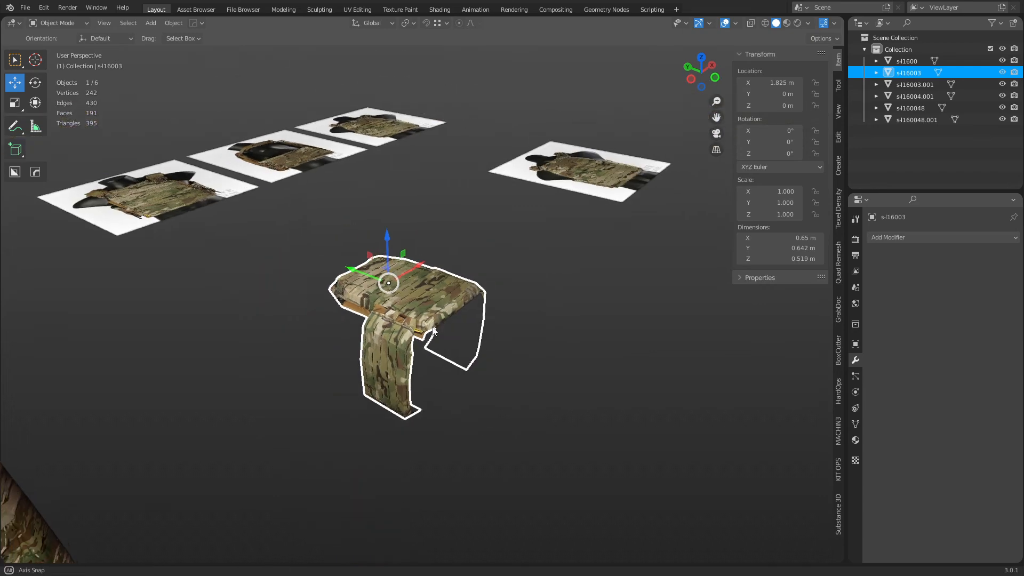
{"action": "middle_click_drag", "start_coordinate": [398, 331], "coordinate": [441, 329], "text": "alt"}
{"action": "scroll", "coordinate": [404, 356], "scroll_direction": "up", "scroll_amount": 3}
{"action": "scroll", "coordinate": [362, 312], "scroll_direction": "down", "scroll_amount": 5}
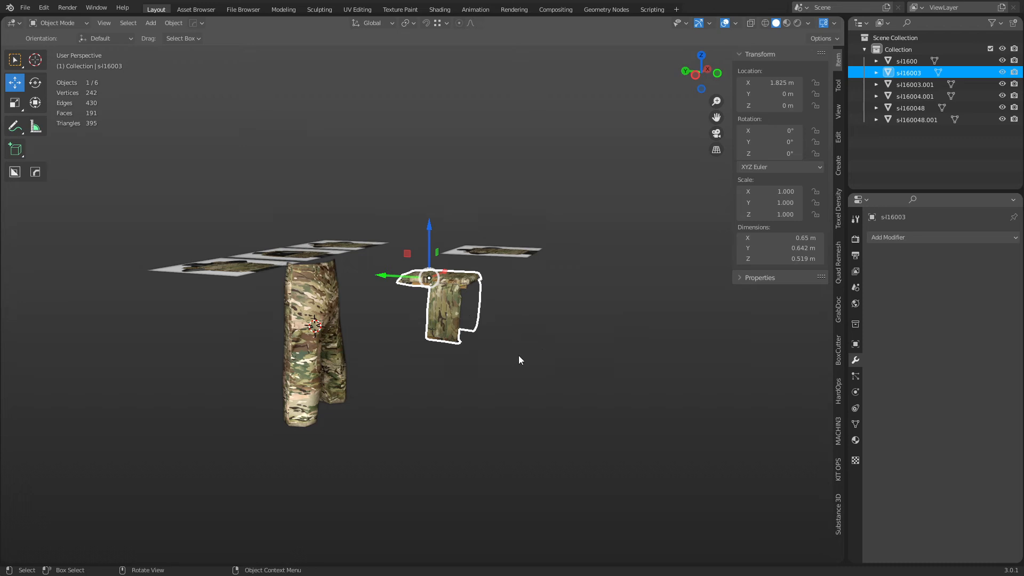
{"action": "key", "text": "r"}
{"action": "key", "text": "x"}
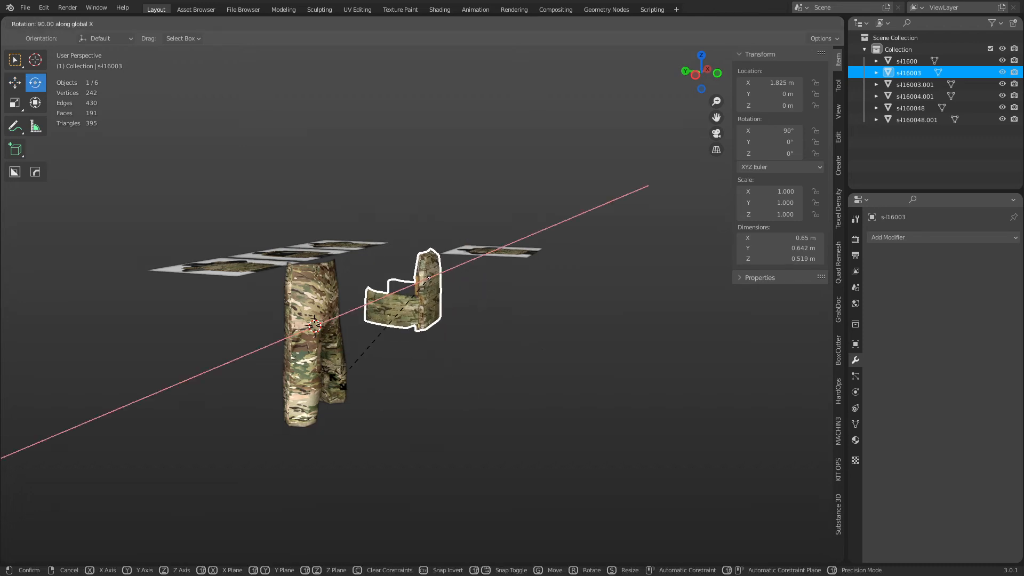
{"action": "left_click", "coordinate": [337, 385]}
Move the vest along X so it sits over the trousers.
{"action": "middle_click_drag", "start_coordinate": [425, 352], "coordinate": [541, 330]}
{"action": "key", "text": "g"}
{"action": "key", "text": "y"}
{"action": "key", "text": "x"}
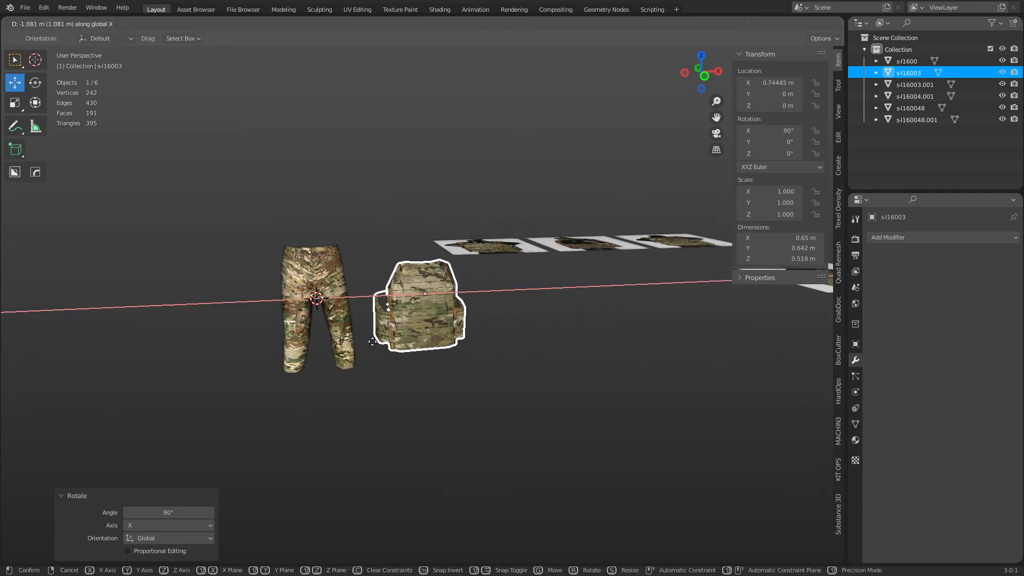
{"action": "left_click", "coordinate": [282, 339]}
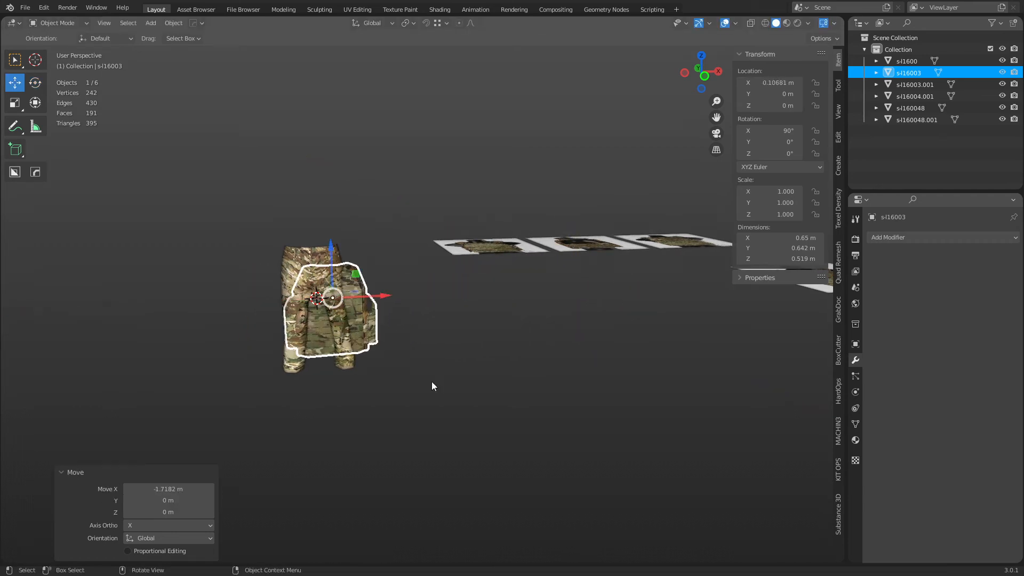
{"action": "scroll", "coordinate": [511, 392], "scroll_direction": "up", "scroll_amount": 4}
{"action": "middle_click_drag", "start_coordinate": [433, 385], "coordinate": [562, 358]}
Set the transform pivot to the 3D cursor preset and choose a snapping preset.
{"action": "key", "text": "period"}
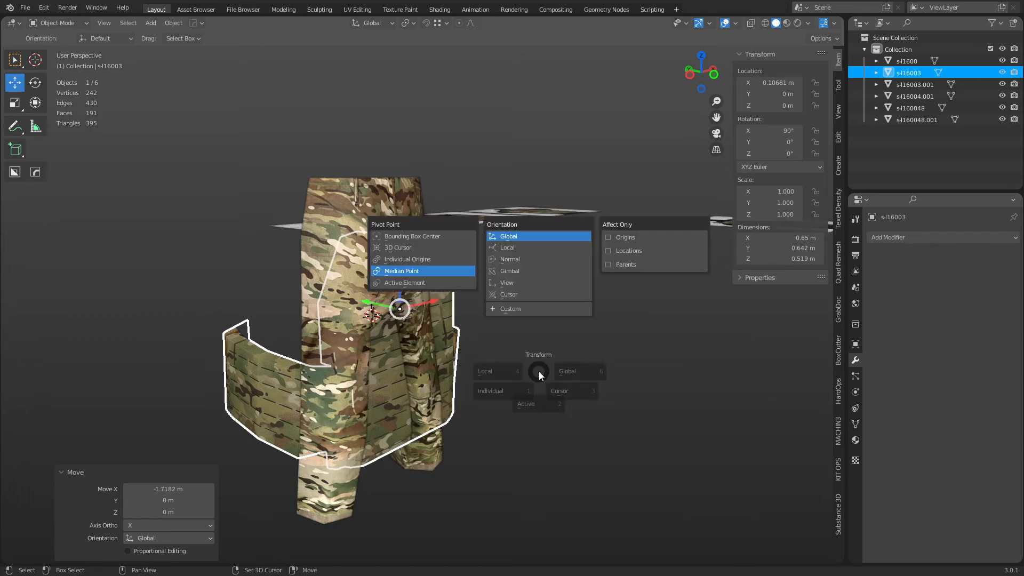
{"action": "left_click", "coordinate": [587, 375]}
{"action": "key", "text": "ctrl+shift+Tab"}
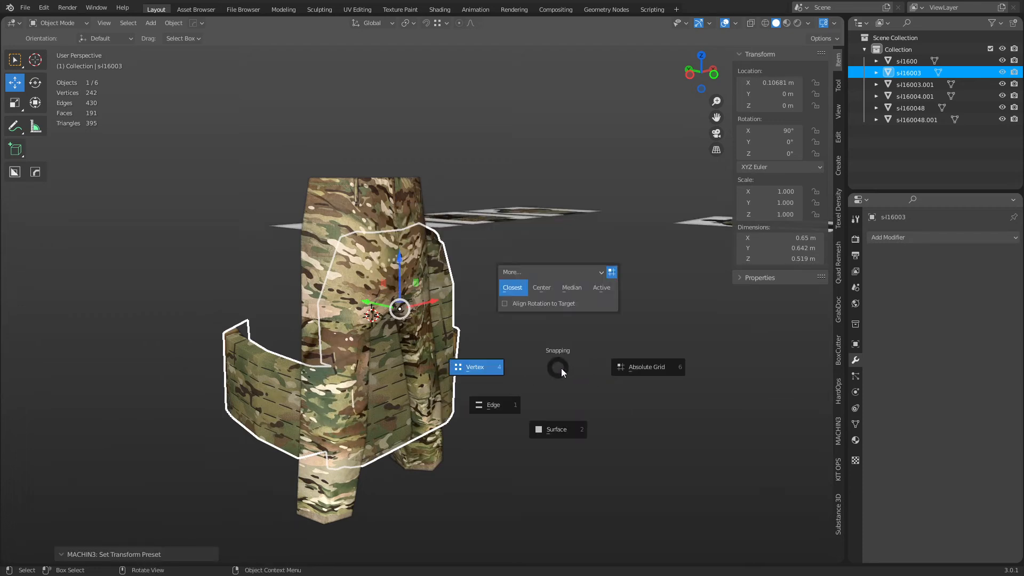
{"action": "left_click", "coordinate": [637, 368]}
{"action": "left_click", "coordinate": [444, 23]}
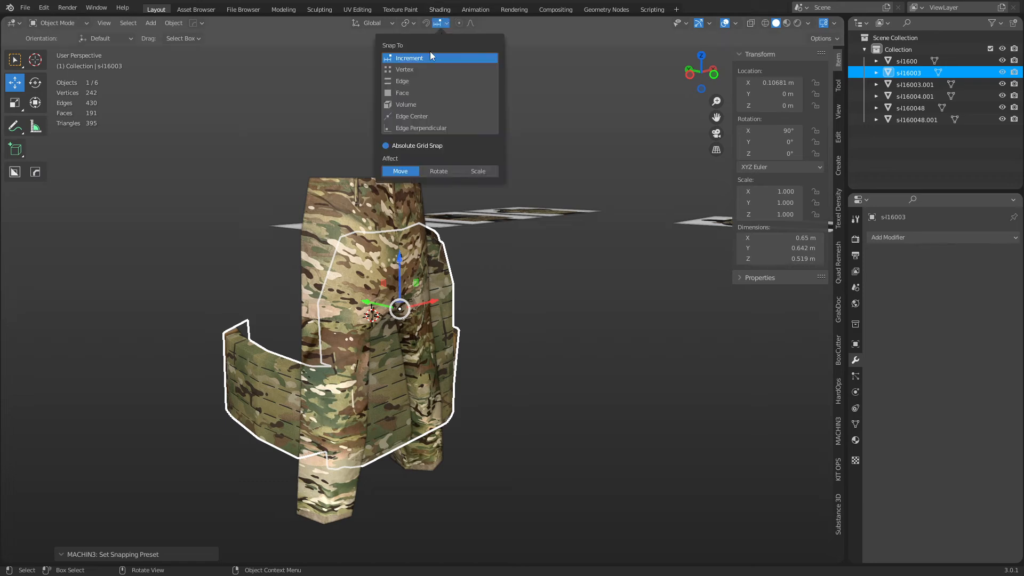
{"action": "middle_click_drag", "start_coordinate": [482, 304], "coordinate": [404, 299]}
Centre the vest on X and raise it 0.3 m along Z.
{"action": "key", "text": "g"}
{"action": "key", "text": "y"}
{"action": "key", "text": "x"}
{"action": "left_click", "coordinate": [413, 307]}
{"action": "type", "text": "gz.3"}
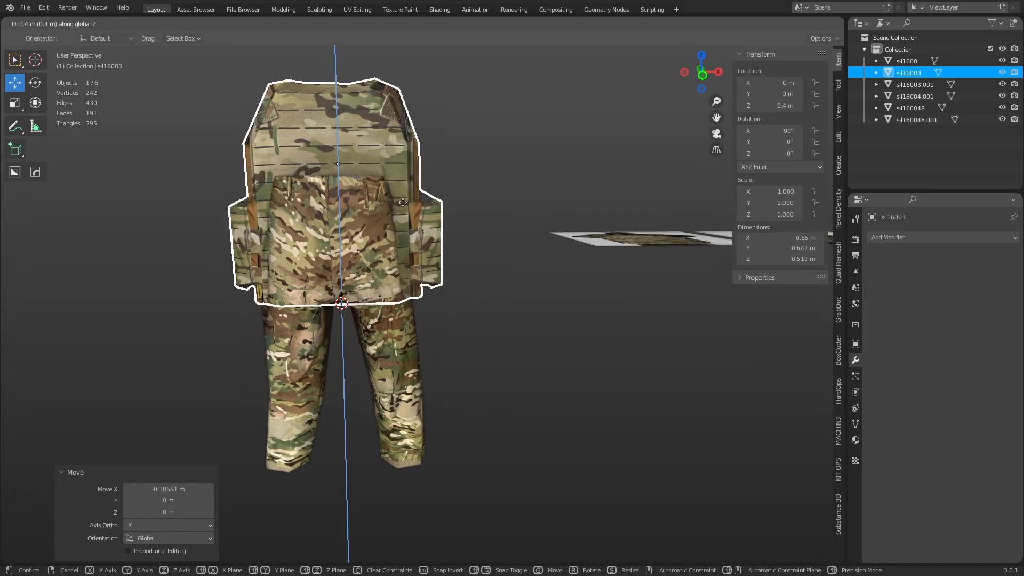
{"action": "key", "text": "Return"}
{"action": "middle_click_drag", "start_coordinate": [398, 289], "coordinate": [519, 331]}
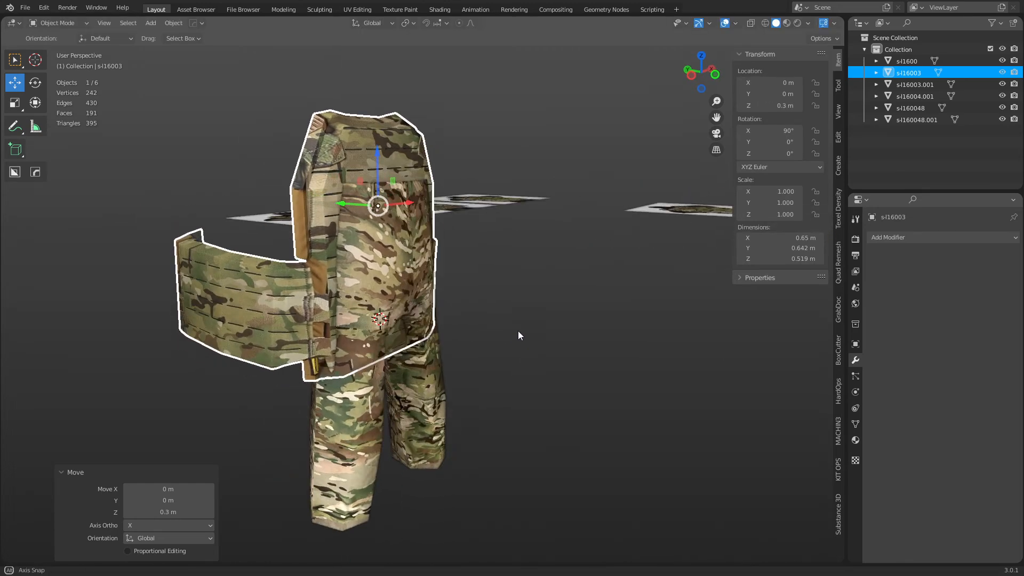
Adjust the vest's Y position and raise it higher along Z.
{"action": "key", "text": "g"}
{"action": "key", "text": "y"}
{"action": "left_click", "coordinate": [511, 331]}
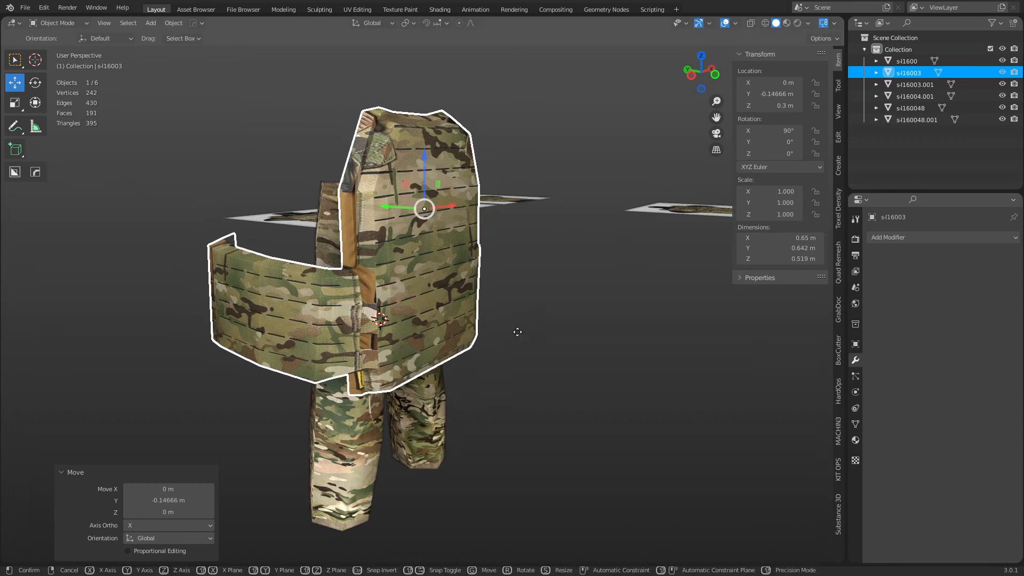
{"action": "key", "text": "g"}
{"action": "key", "text": "z"}
{"action": "left_click", "coordinate": [495, 162]}
{"action": "middle_click_drag", "start_coordinate": [494, 162], "coordinate": [520, 351]}
Scale the vest down to about 0.636 and settle its height along Z.
{"action": "key", "text": "s"}
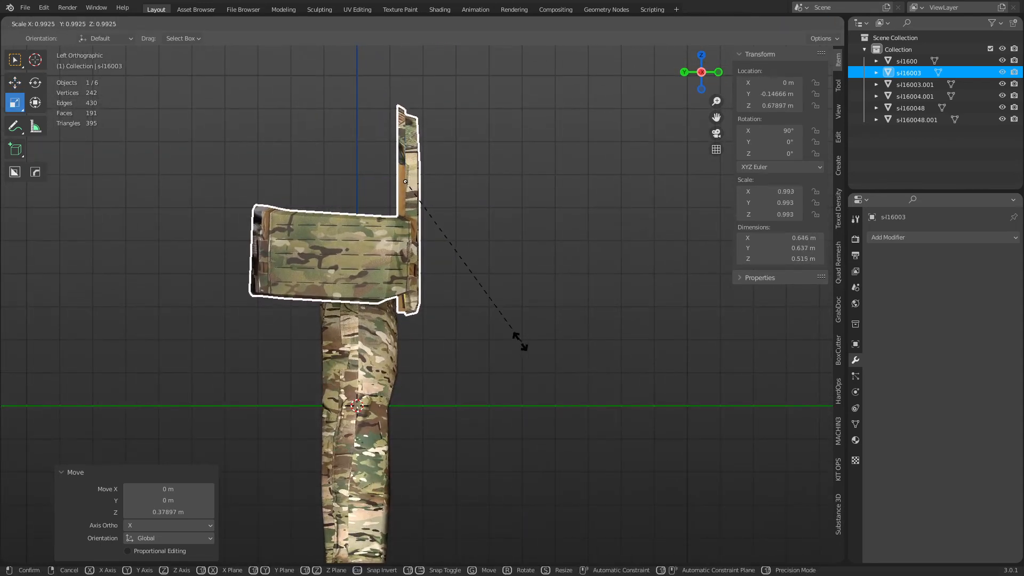
{"action": "left_click", "coordinate": [457, 300]}
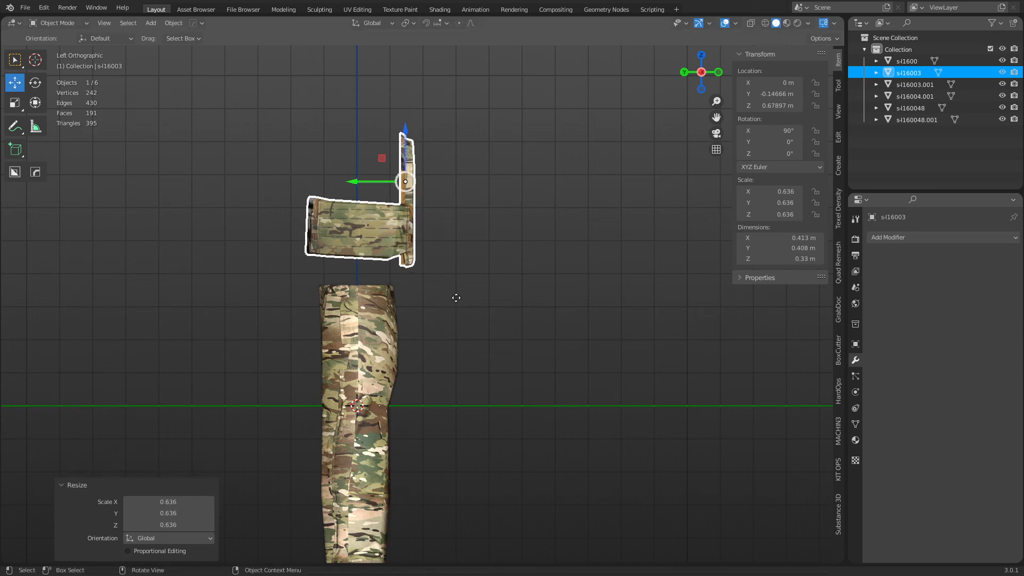
{"action": "key", "text": "g"}
{"action": "key", "text": "z"}
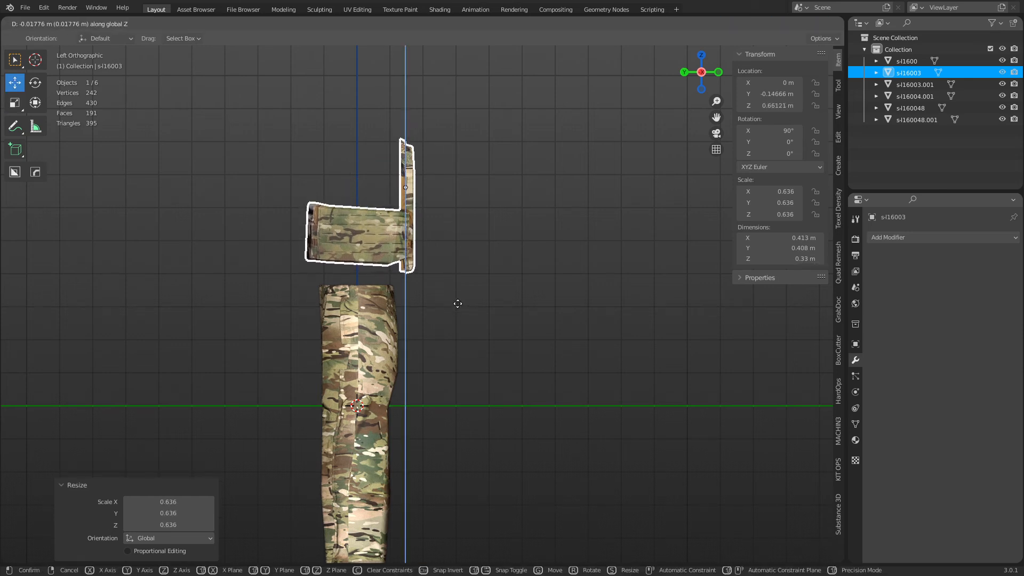
{"action": "left_click", "coordinate": [458, 298]}
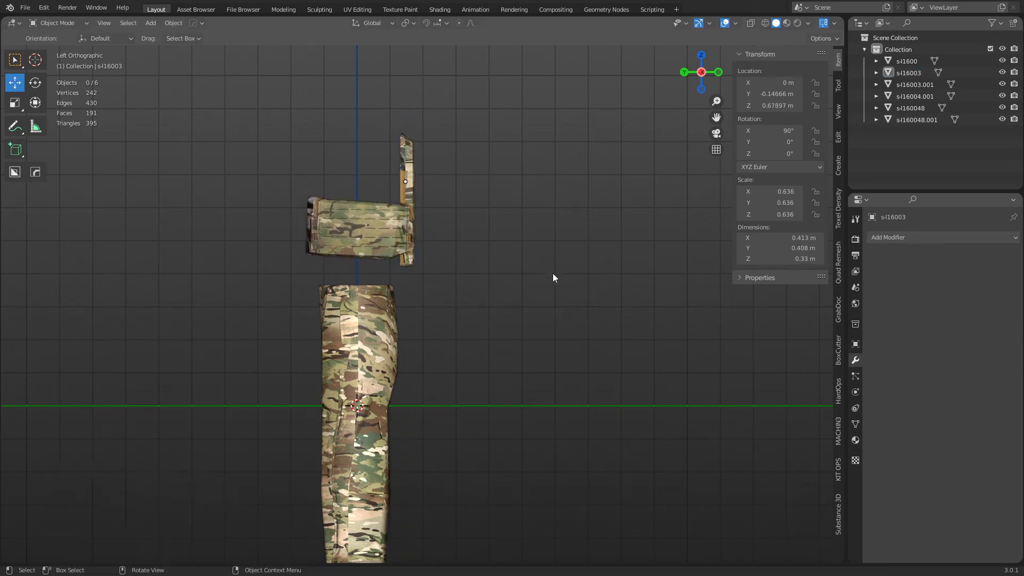
{"action": "middle_click_drag", "start_coordinate": [553, 274], "coordinate": [469, 348]}
{"action": "left_click", "coordinate": [459, 274]}
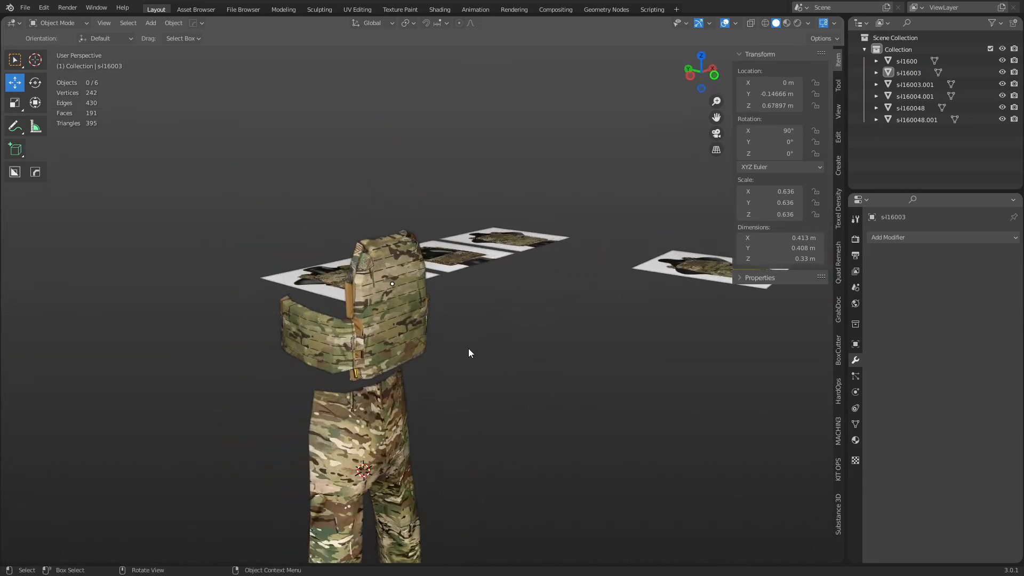
{"action": "key", "text": "ctrl+z"}
Scale the vest down further to about 0.603.
{"action": "key", "text": "s"}
{"action": "left_click", "coordinate": [500, 394]}
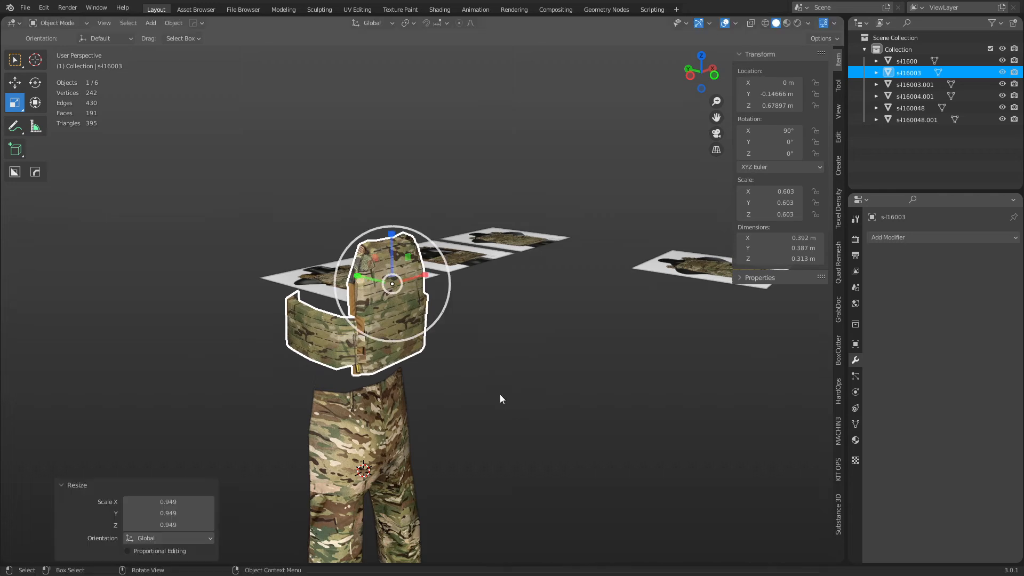
{"action": "left_click", "coordinate": [472, 400]}
{"action": "middle_click_drag", "start_coordinate": [472, 400], "coordinate": [461, 262]}
{"action": "left_click", "coordinate": [461, 262]}
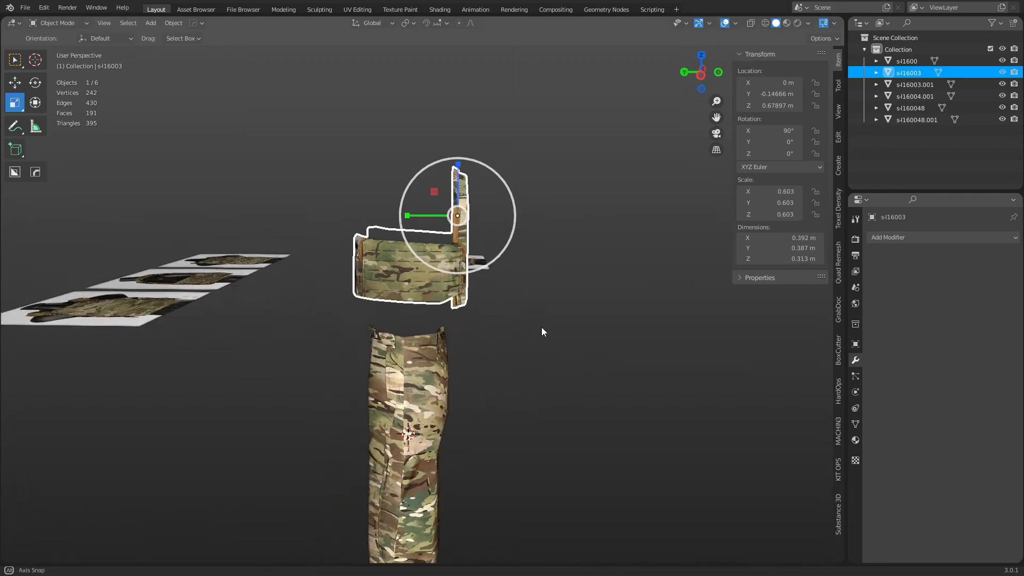
Tilt the vest slightly to 89.2° about X in side view.
{"action": "key", "text": "ctrl+KP_3"}
{"action": "key", "text": "r"}
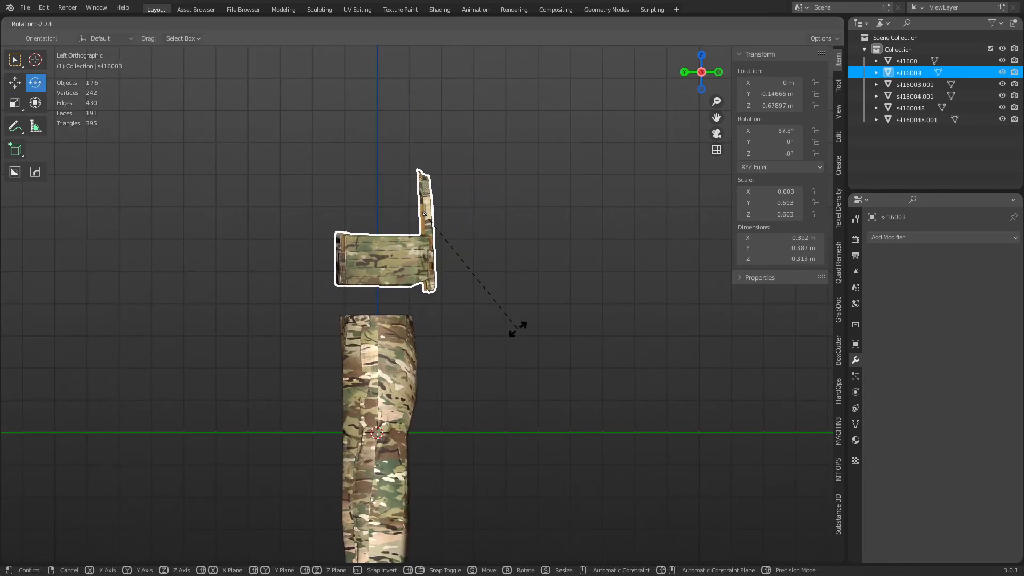
{"action": "left_click", "coordinate": [513, 329]}
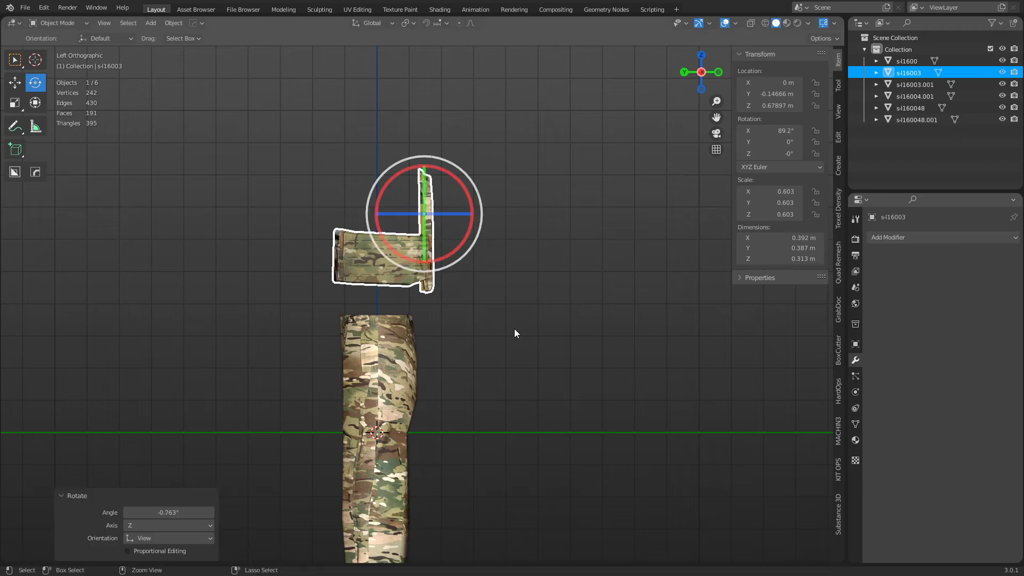
{"action": "scroll", "coordinate": [488, 267], "scroll_direction": "up", "scroll_amount": 2}
In Edit Mode, box-select the vertices at the strap tops with see-through on.
{"action": "key", "text": "Tab"}
{"action": "scroll", "coordinate": [493, 220], "scroll_direction": "up", "scroll_amount": 1}
{"action": "left_click_drag", "start_coordinate": [393, 125], "coordinate": [481, 167]}
{"action": "key", "text": "alt+z"}
{"action": "left_click_drag", "start_coordinate": [365, 87], "coordinate": [488, 161]}
Nudge the shoulder-strap vertices twice along Y and tilt them more upright.
{"action": "key", "text": "g"}
{"action": "key", "text": "y"}
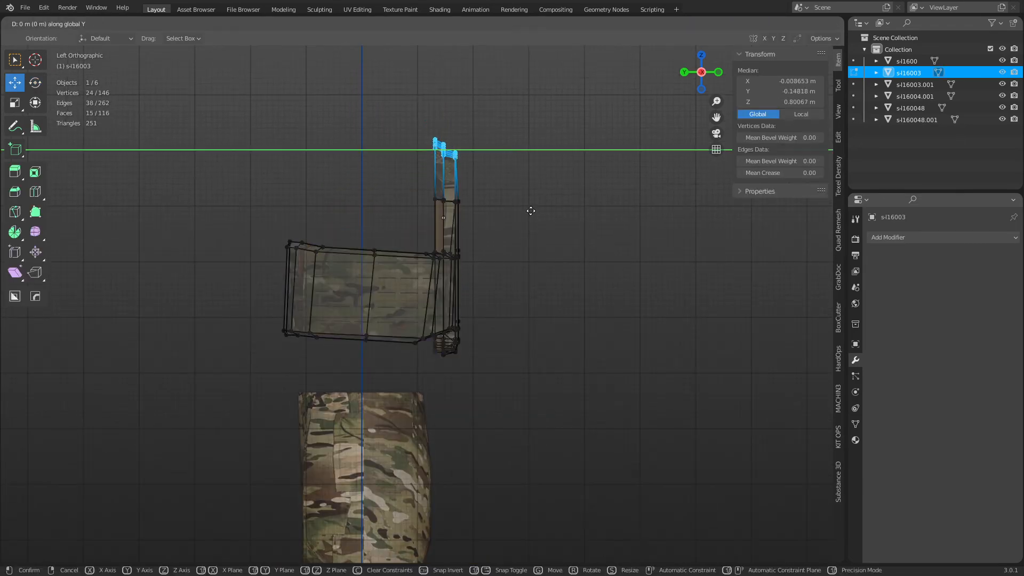
{"action": "left_click", "coordinate": [483, 213]}
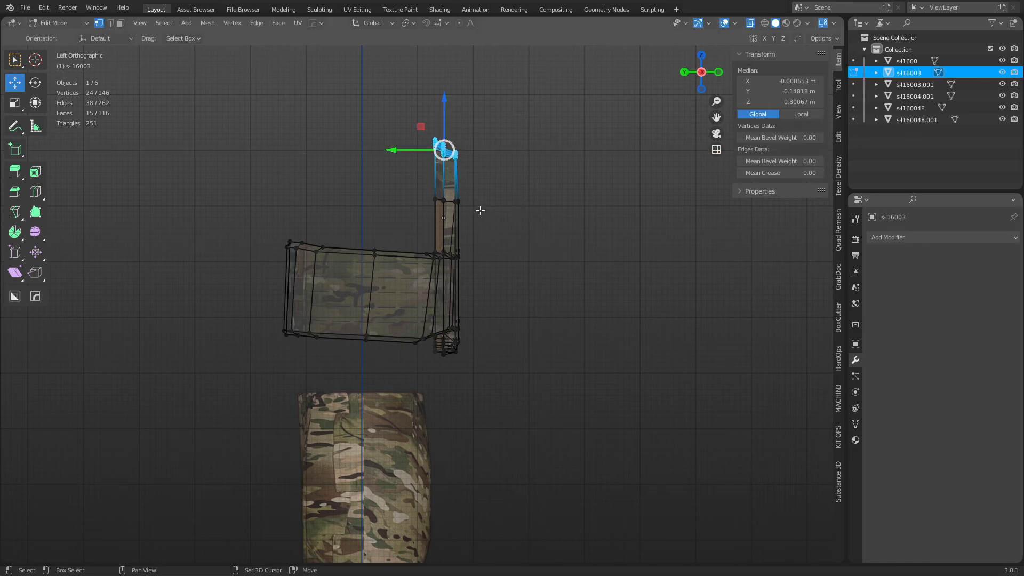
{"action": "key", "text": "g"}
{"action": "key", "text": "y"}
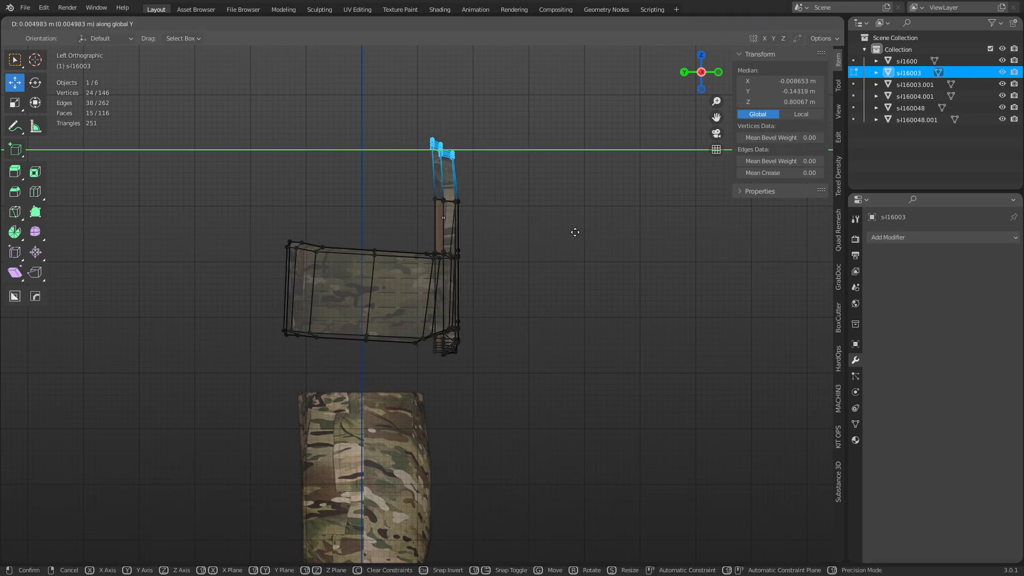
{"action": "left_click", "coordinate": [550, 230]}
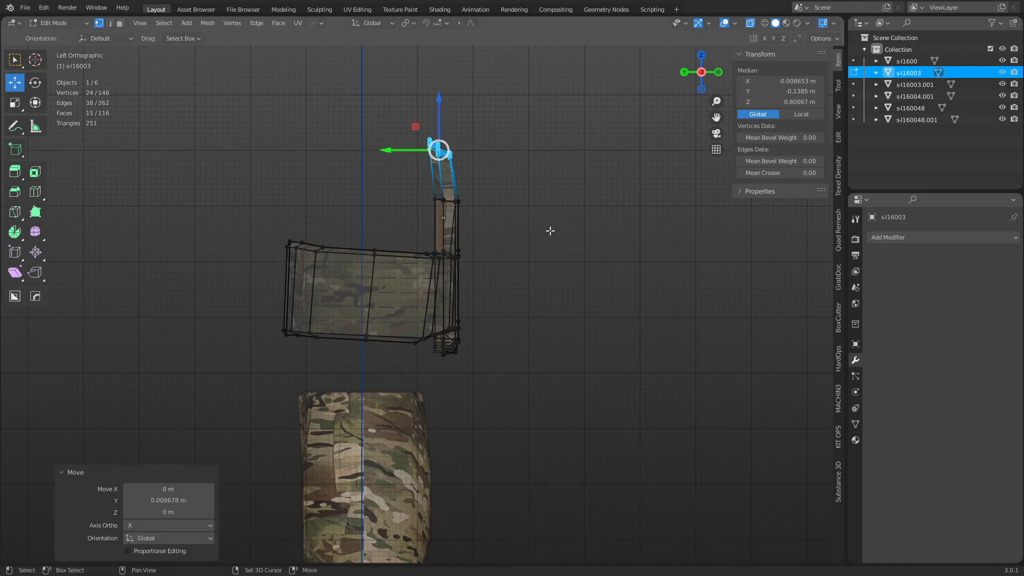
{"action": "key", "text": "r"}
{"action": "left_click", "coordinate": [584, 238]}
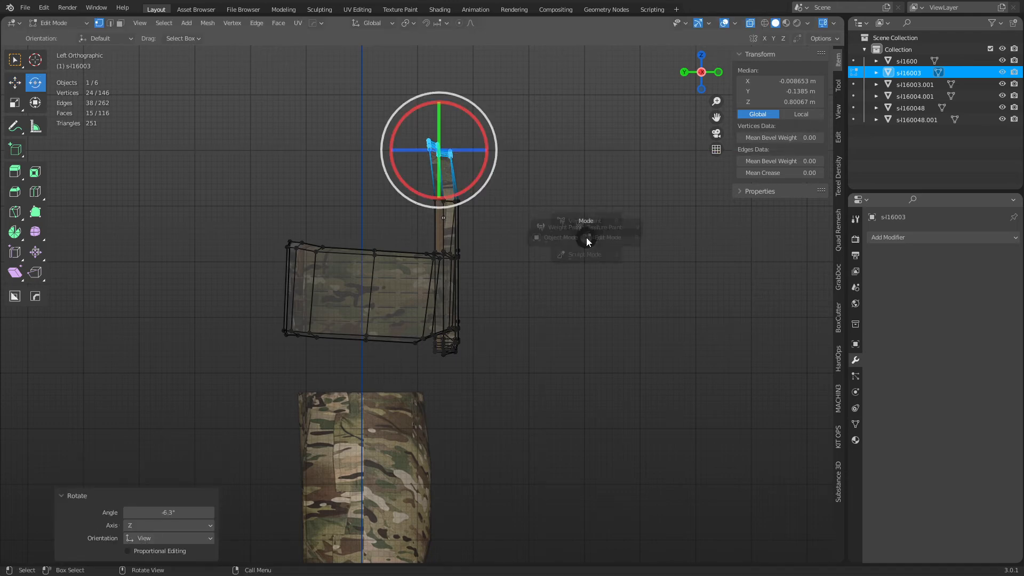
Back in Object Mode, reselect the whole vest and undo its last scale change.
{"action": "key", "text": "Tab"}
{"action": "left_click", "coordinate": [593, 264]}
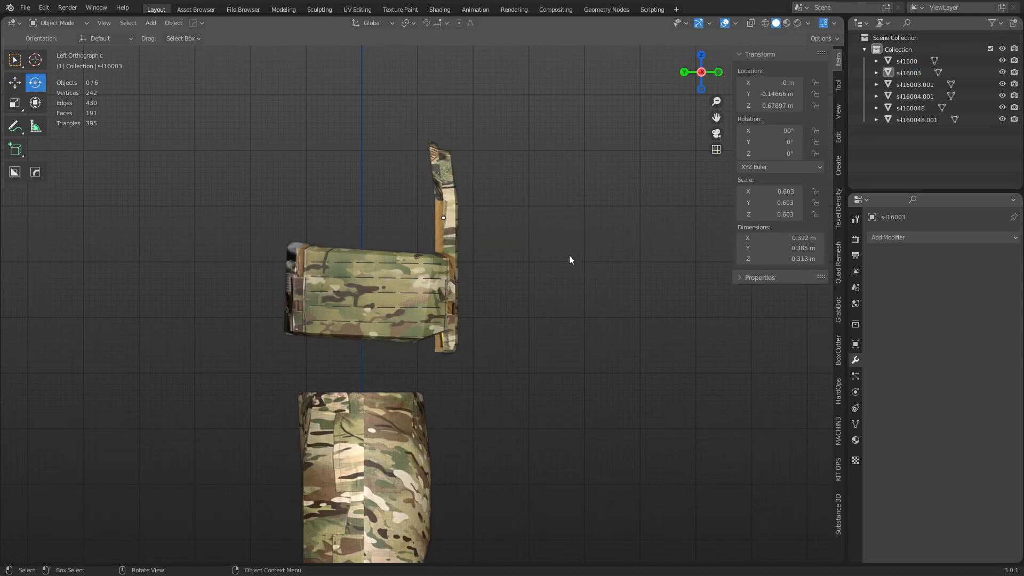
{"action": "middle_click_drag", "start_coordinate": [568, 256], "coordinate": [489, 308]}
{"action": "key", "text": "ctrl+z"}
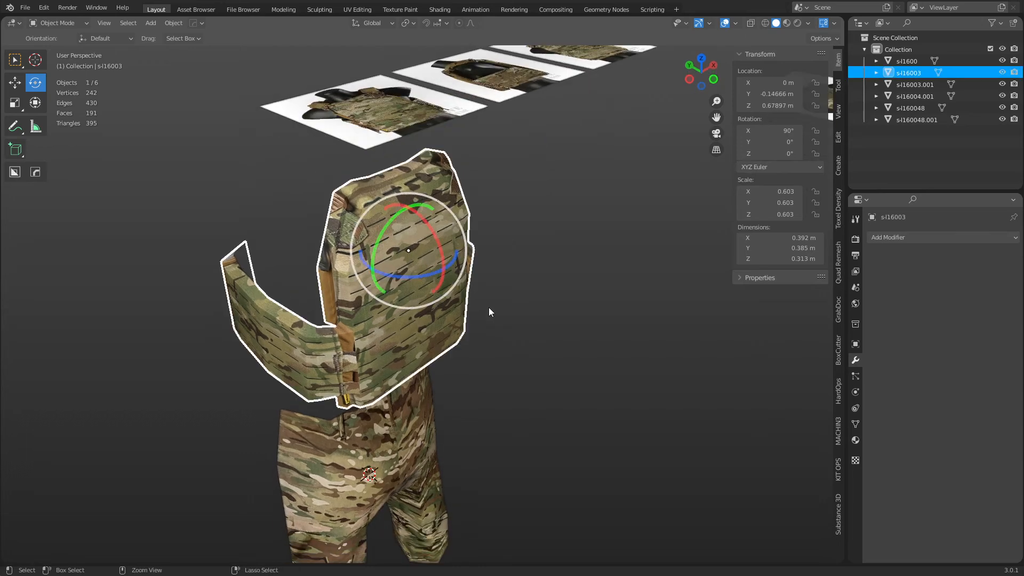
{"action": "key", "text": "Tab"}
{"action": "key", "text": "a"}
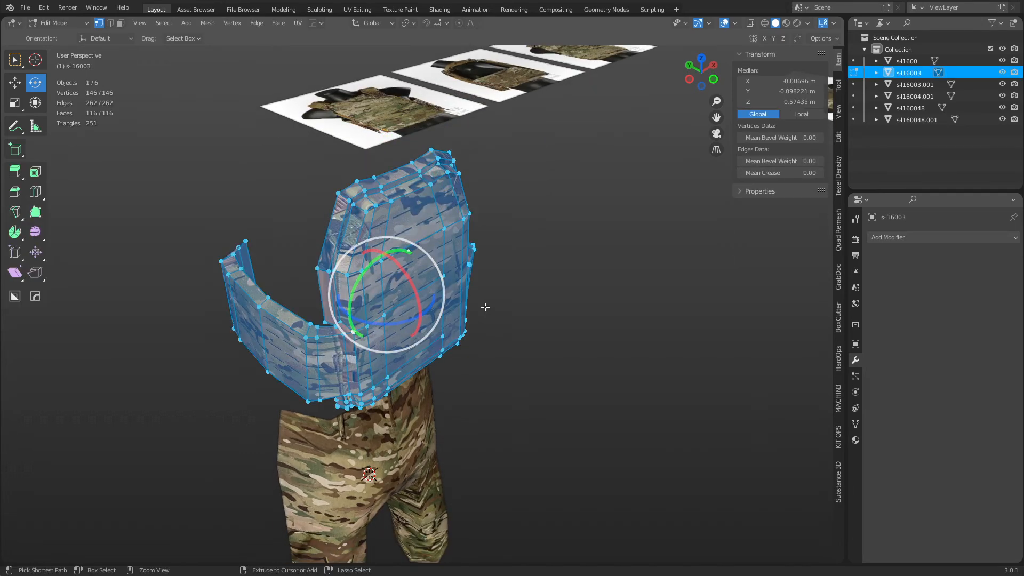
{"action": "key", "text": "Tab"}
{"action": "left_click", "coordinate": [484, 307]}
{"action": "key", "text": "ctrl+z"}
{"action": "key", "text": "ctrl+z"}
{"action": "key", "text": "ctrl+z"}
{"action": "key", "text": "ctrl+z"}
{"action": "key", "text": "ctrl+z"}
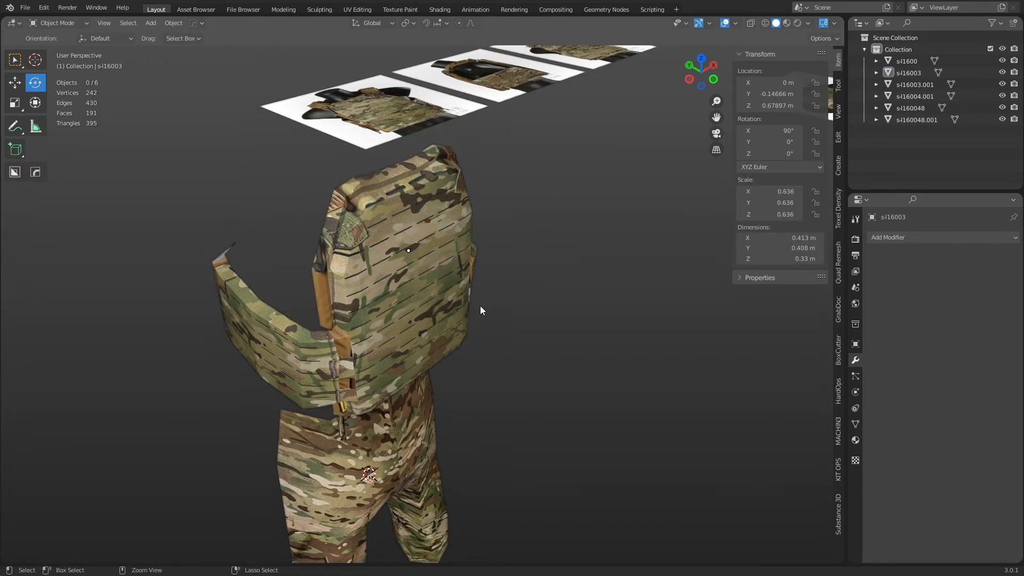
Undo the recent vest transforms and frame the vest in the view.
{"action": "key", "text": "ctrl+z"}
{"action": "key", "text": "ctrl+z"}
{"action": "key", "text": "ctrl+z"}
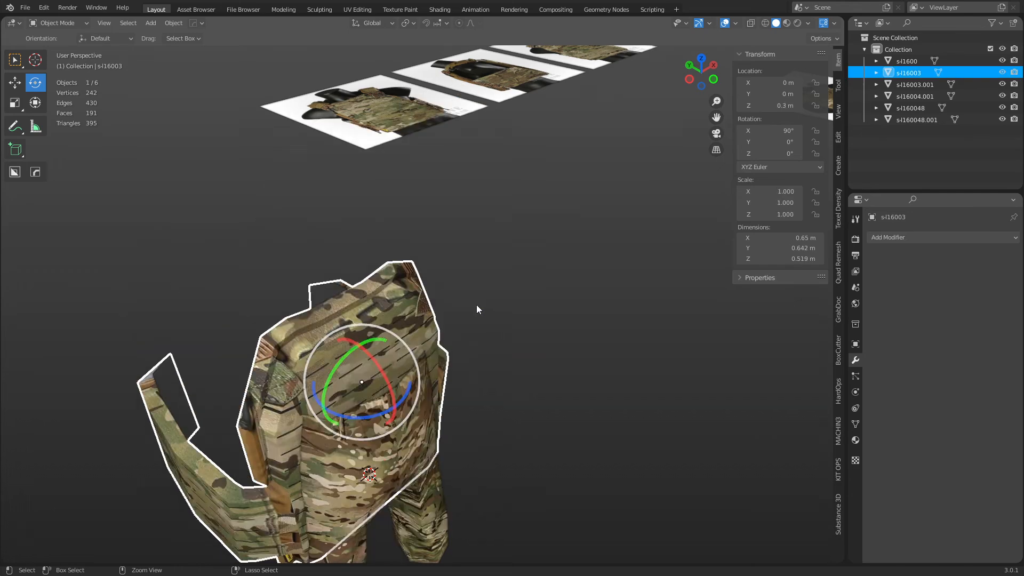
{"action": "key", "text": "ctrl+z"}
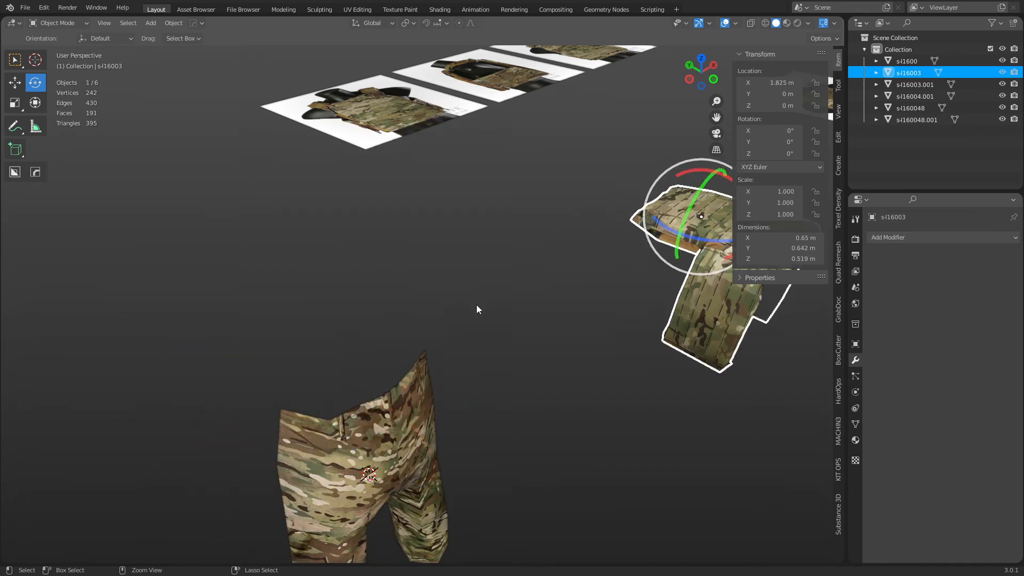
{"action": "key", "text": "grave"}
{"action": "left_click", "coordinate": [652, 312]}
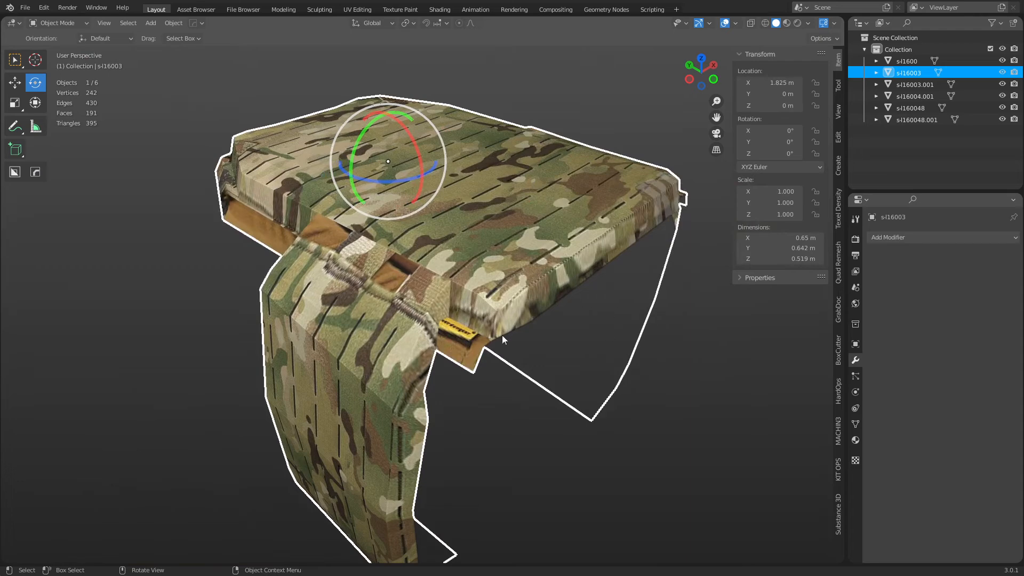
{"action": "key", "text": "w"}
{"action": "key", "text": "g"}
{"action": "right_click", "coordinate": [352, 319]}
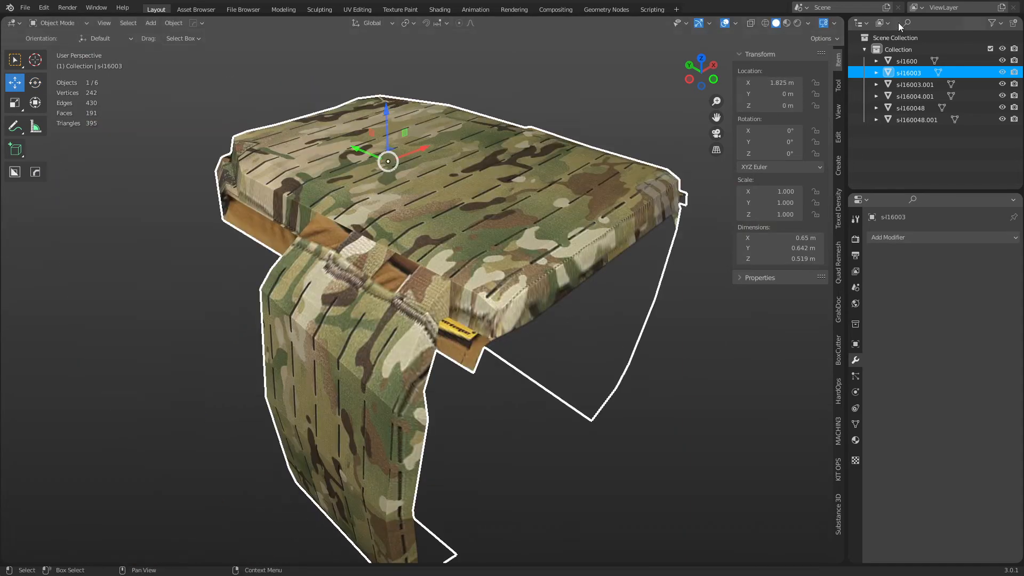
Check the transform Affect options and pan to show both vest and trousers.
{"action": "left_click", "coordinate": [835, 24]}
{"action": "left_click", "coordinate": [824, 38]}
{"action": "scroll", "coordinate": [504, 254], "scroll_direction": "down", "scroll_amount": 8}
{"action": "middle_click_drag", "start_coordinate": [511, 282], "coordinate": [537, 272], "text": "shift"}
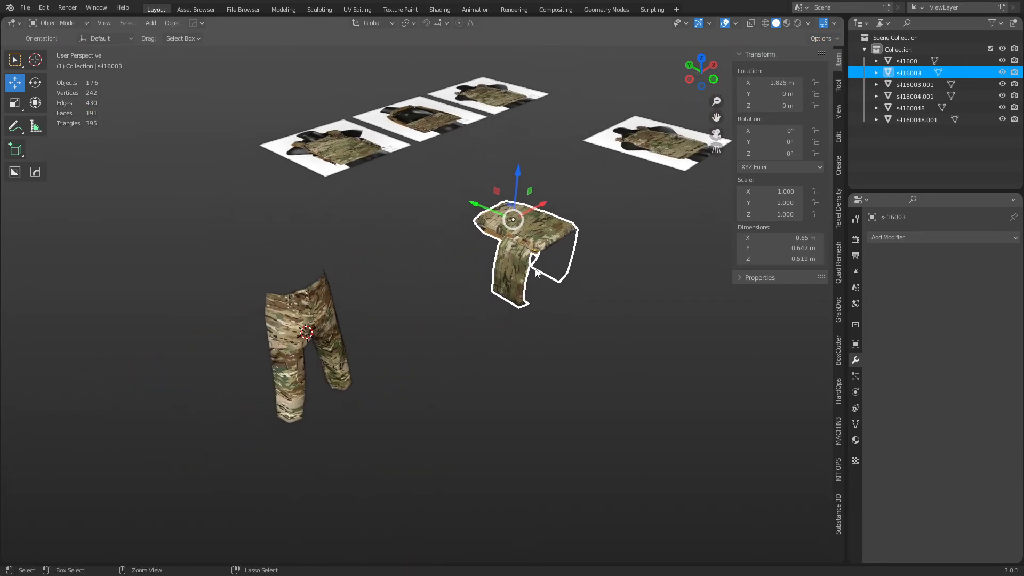
{"action": "scroll", "coordinate": [533, 273], "scroll_direction": "up", "scroll_amount": 5}
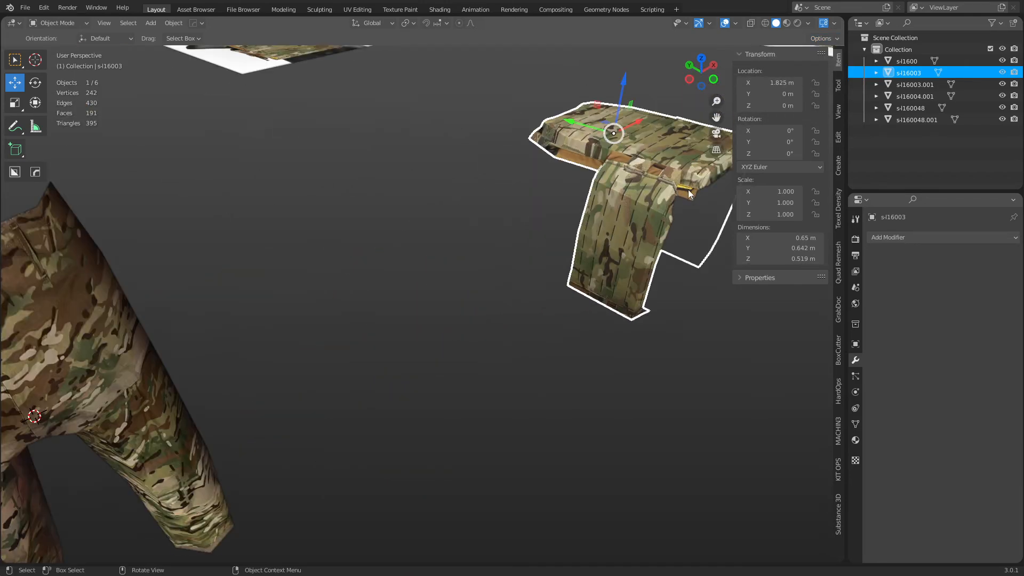
{"action": "scroll", "coordinate": [225, 341], "scroll_direction": "down", "scroll_amount": 3}
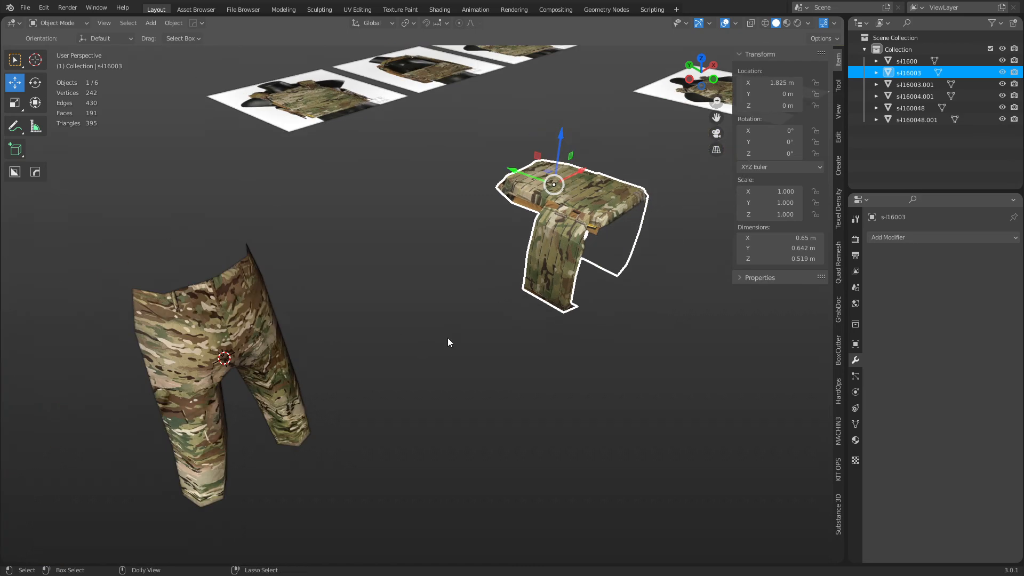
Centre the vest at X 0 and rotate it 90° on X to stand upright.
{"action": "key", "text": "g"}
{"action": "key", "text": "x"}
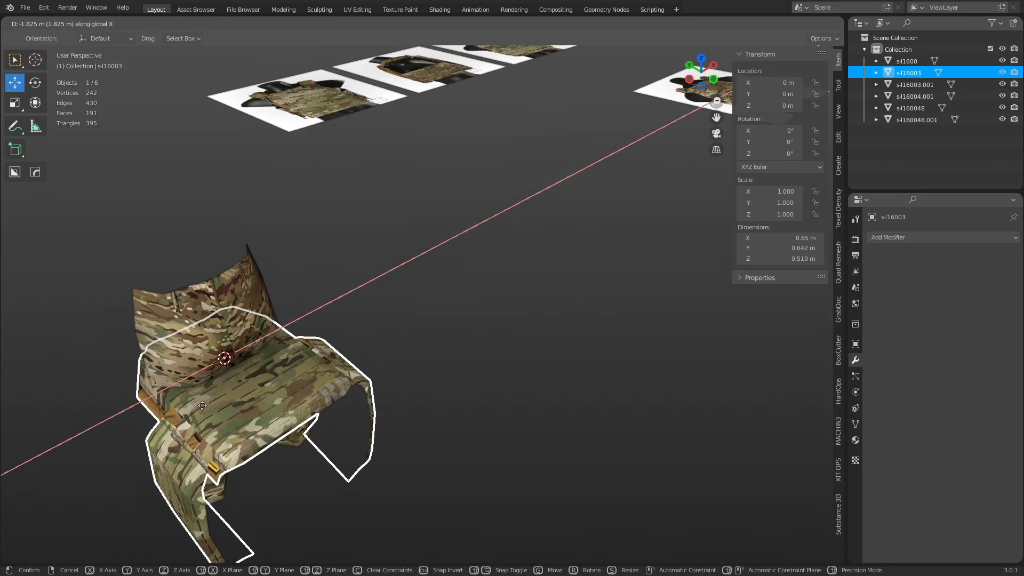
{"action": "left_click", "coordinate": [203, 405], "text": "ctrl"}
{"action": "middle_click_drag", "start_coordinate": [403, 454], "coordinate": [577, 353]}
{"action": "key", "text": "shift+space"}
{"action": "key", "text": "r"}
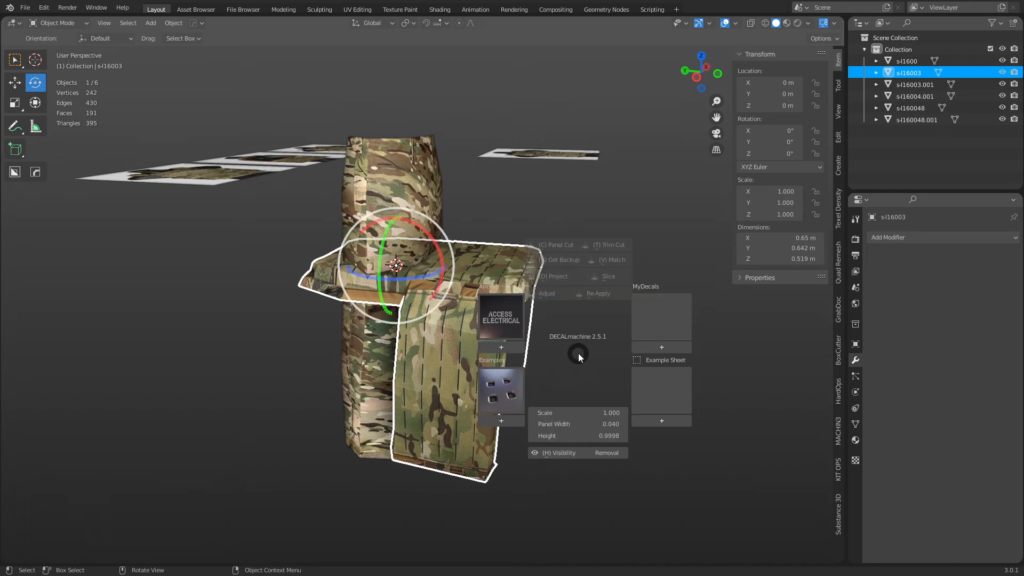
{"action": "key", "text": "r"}
{"action": "key", "text": "x"}
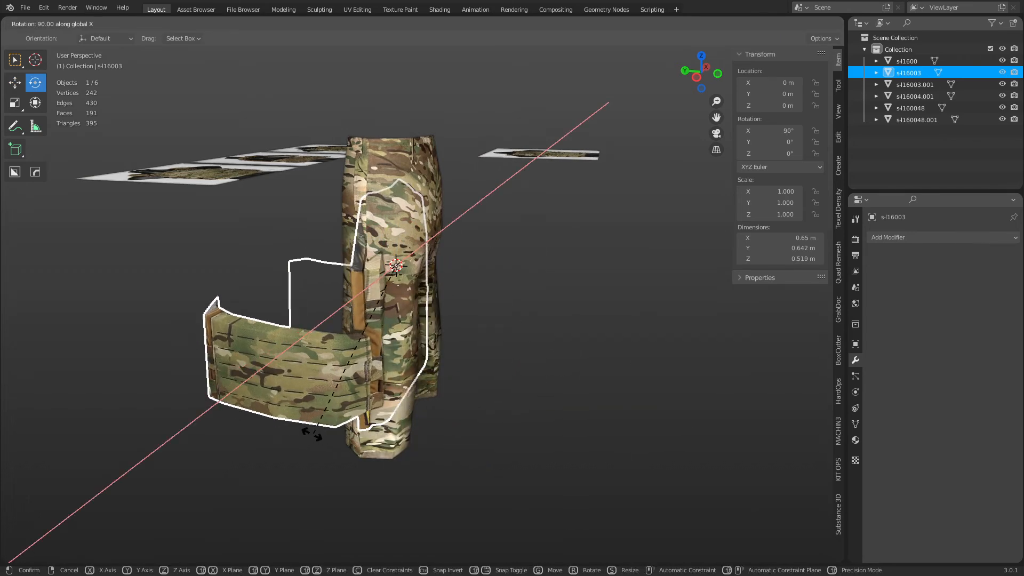
{"action": "left_click", "coordinate": [313, 434]}
Raise the vest to Z 0.78727 m, shrink it to 0.556, and place it at Y -0.12354.
{"action": "key", "text": "g"}
{"action": "key", "text": "g"}
{"action": "key", "text": "z"}
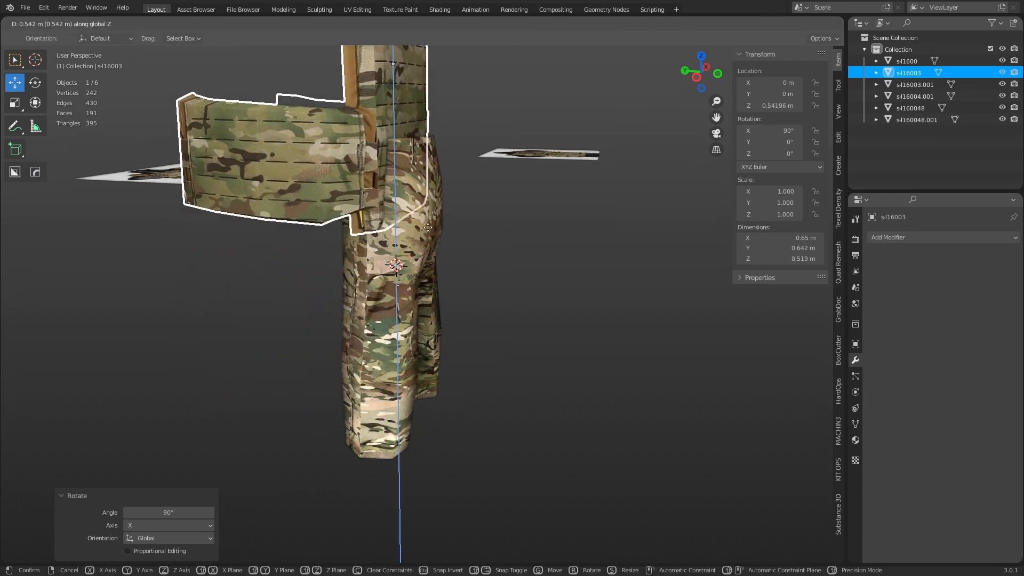
{"action": "left_click", "coordinate": [430, 190]}
{"action": "middle_click_drag", "start_coordinate": [489, 303], "coordinate": [481, 299]}
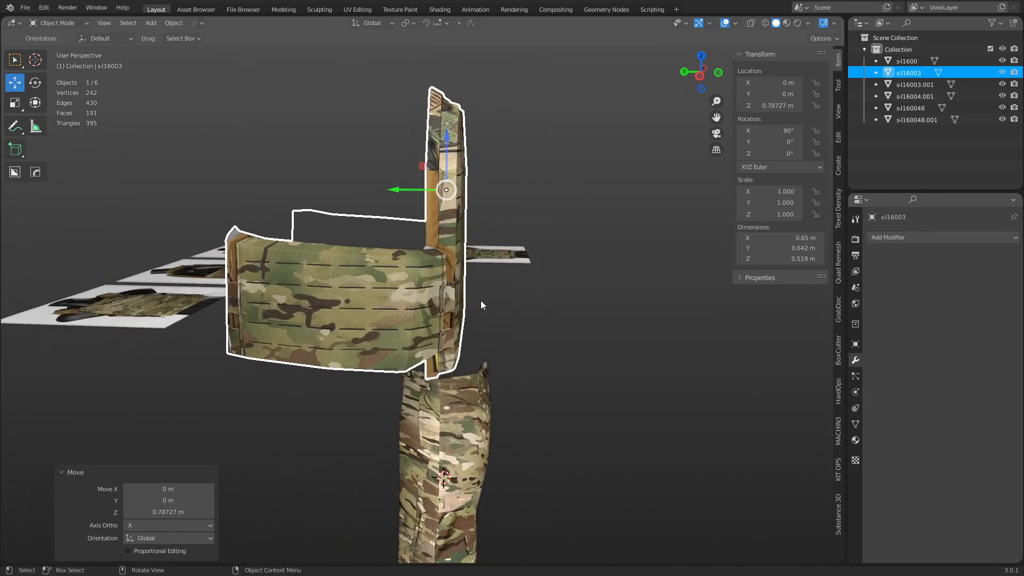
{"action": "key", "text": "g"}
{"action": "key", "text": "y"}
{"action": "left_click", "coordinate": [567, 312]}
{"action": "key", "text": "s"}
{"action": "key", "text": "s"}
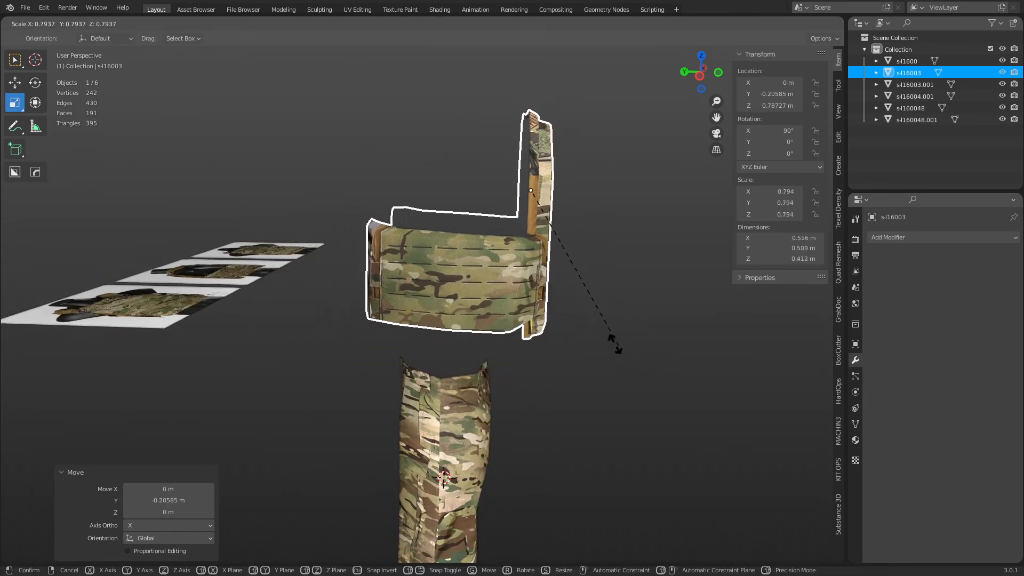
{"action": "left_click", "coordinate": [582, 304]}
{"action": "key", "text": "g"}
Lower the vest onto the trousers and scale it up to 0.613.
{"action": "key", "text": "g"}
{"action": "key", "text": "y"}
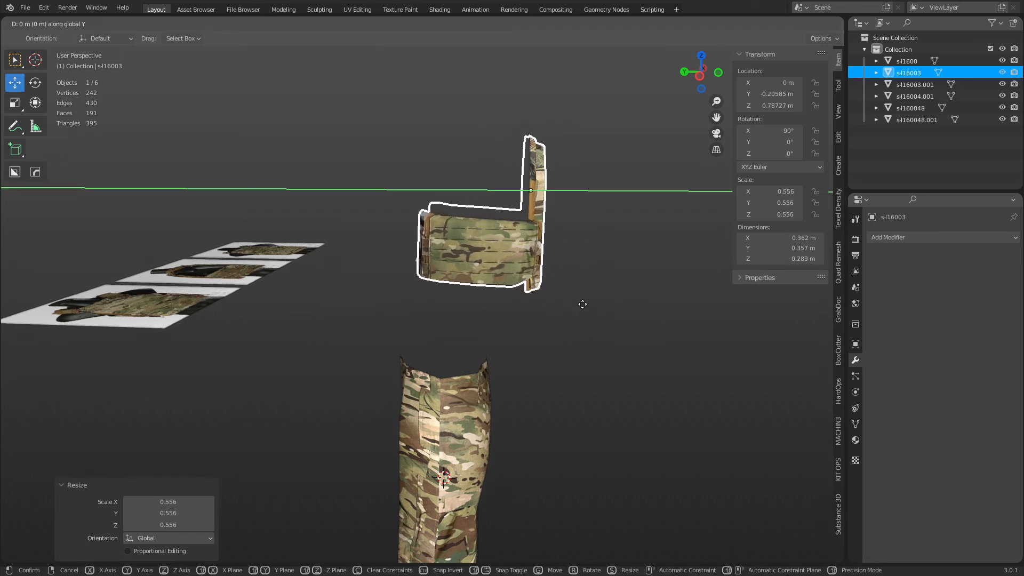
{"action": "left_click", "coordinate": [547, 304]}
{"action": "key", "text": "g"}
{"action": "key", "text": "z"}
{"action": "left_click", "coordinate": [553, 330]}
{"action": "key", "text": "s"}
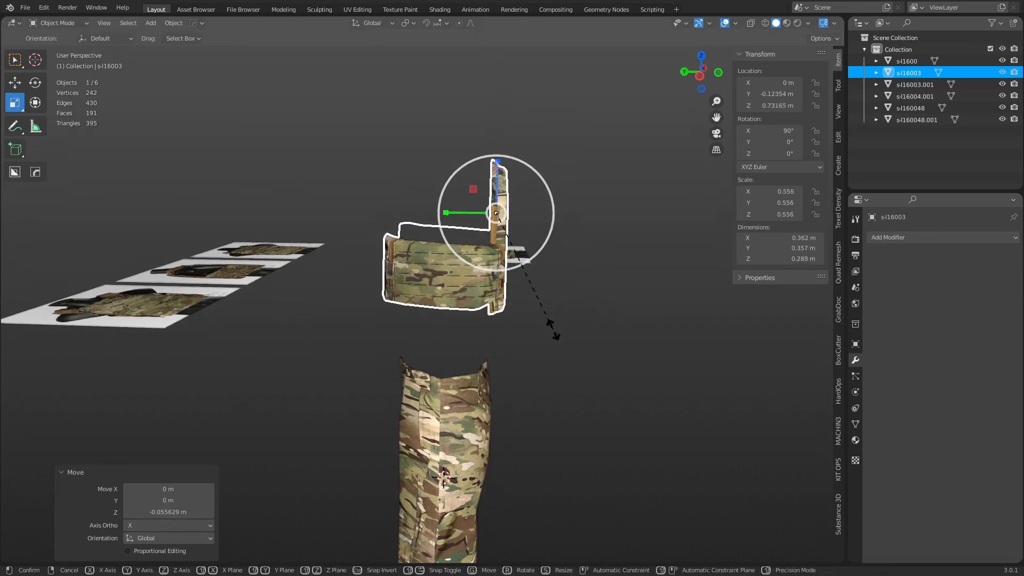
{"action": "left_click", "coordinate": [562, 329]}
{"action": "left_click", "coordinate": [539, 380]}
{"action": "middle_click_drag", "start_coordinate": [539, 380], "coordinate": [514, 377]}
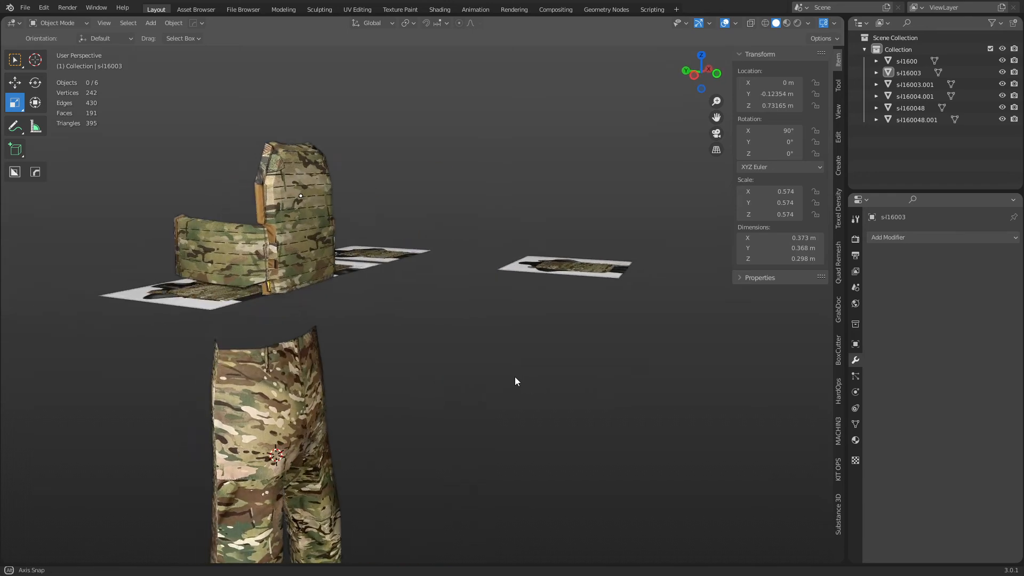
{"action": "left_click", "coordinate": [320, 187]}
{"action": "key", "text": "g"}
{"action": "key", "text": "z"}
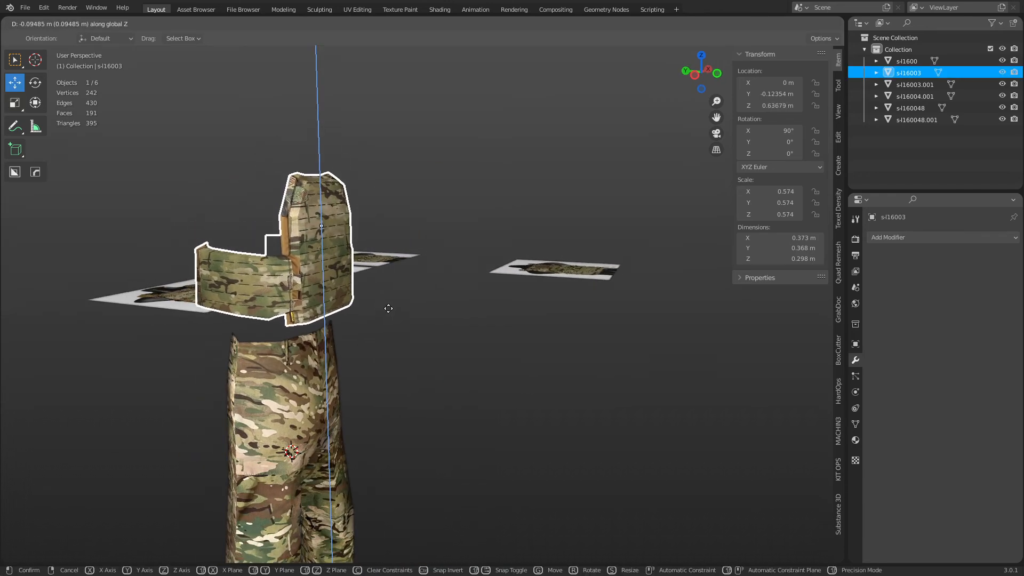
{"action": "left_click", "coordinate": [394, 318]}
{"action": "key", "text": "s"}
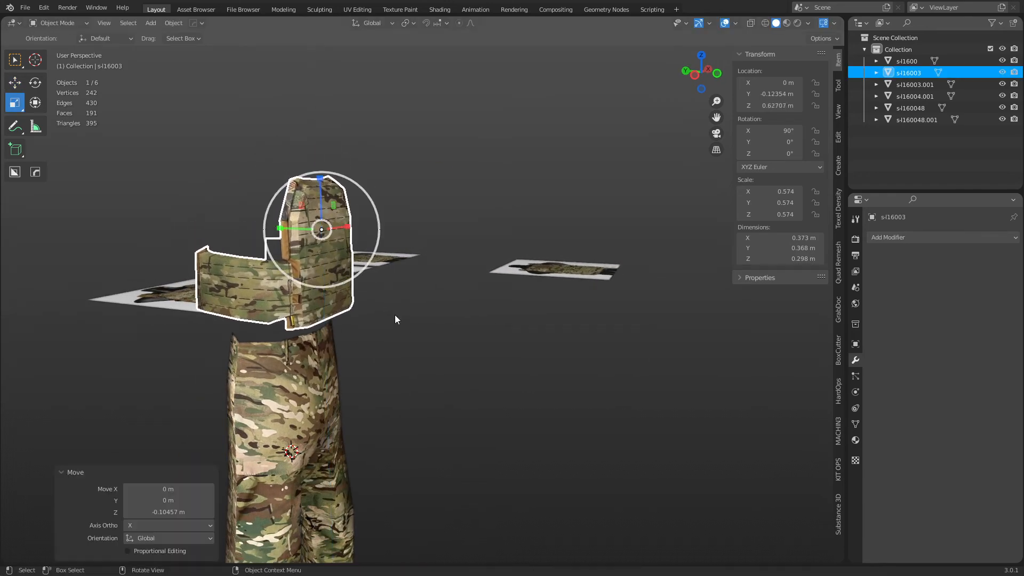
{"action": "left_click", "coordinate": [405, 314]}
Raise the vest slightly and shift it along global Y to about -0.134 m.
{"action": "key", "text": "g"}
{"action": "key", "text": "y"}
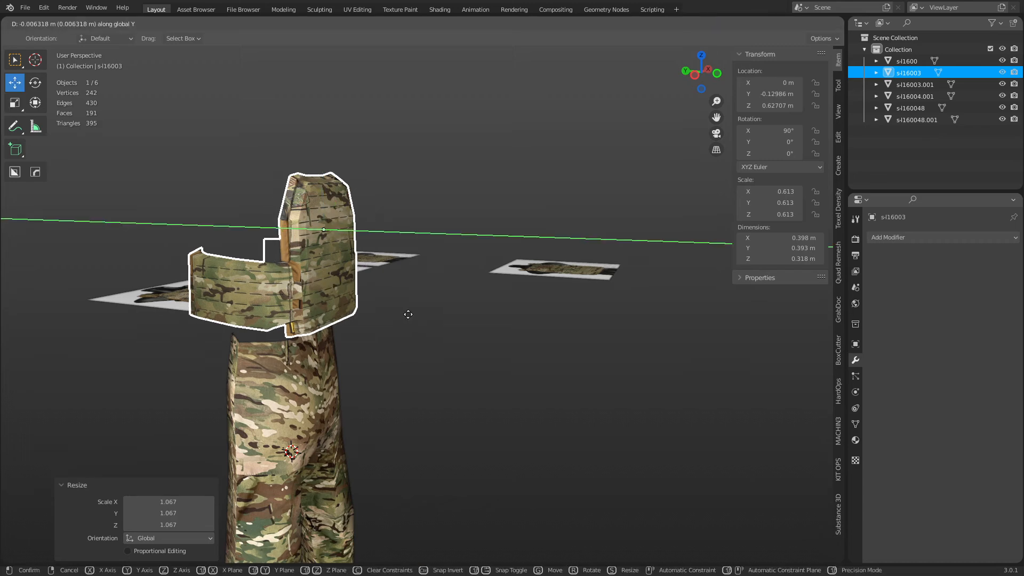
{"action": "key", "text": "z"}
{"action": "left_click", "coordinate": [409, 312]}
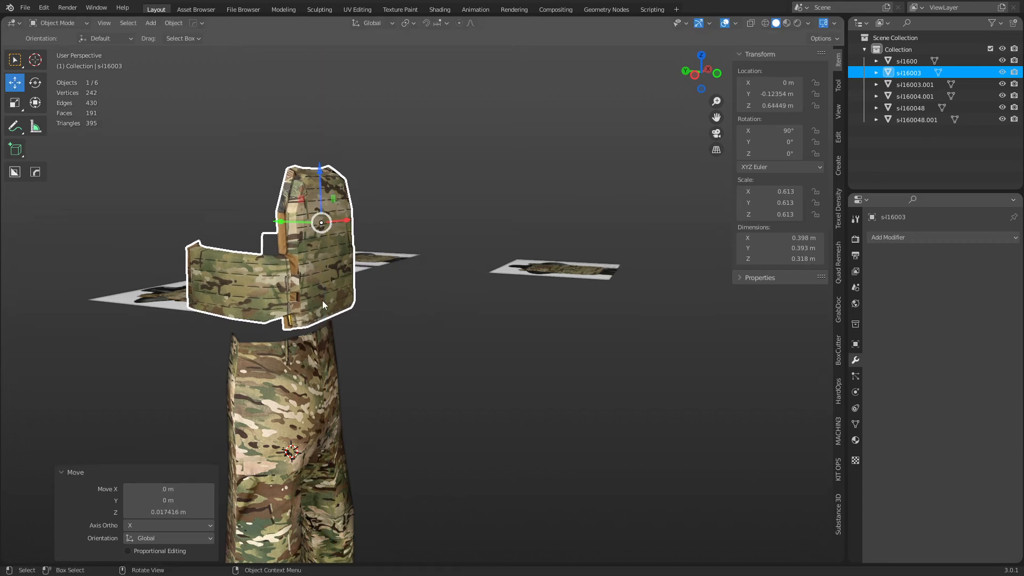
{"action": "middle_click_drag", "start_coordinate": [322, 300], "coordinate": [525, 340]}
{"action": "key", "text": "g"}
{"action": "key", "text": "x"}
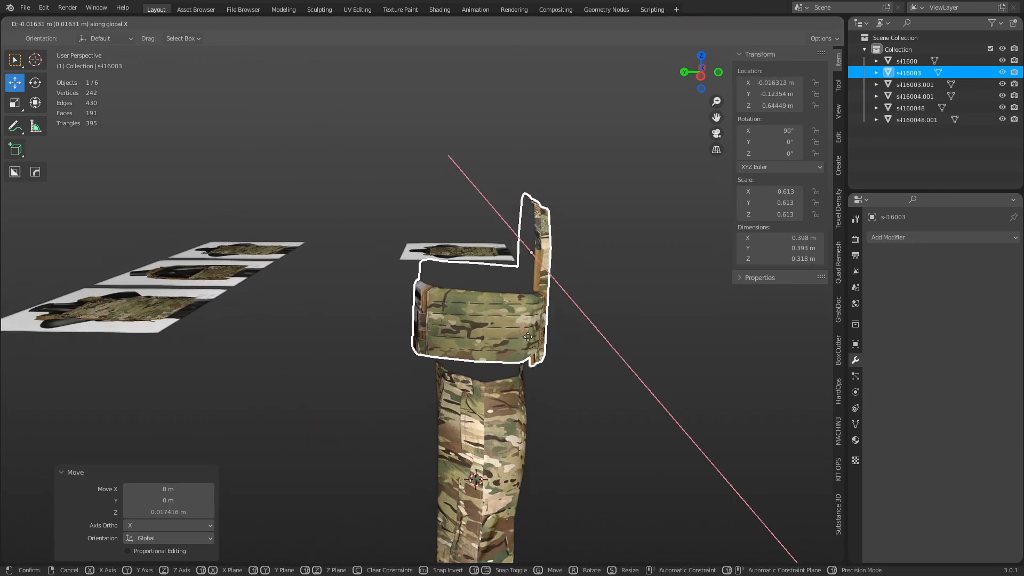
{"action": "key", "text": "y"}
{"action": "left_click", "coordinate": [528, 335]}
{"action": "key", "text": "ctrl+Tab"}
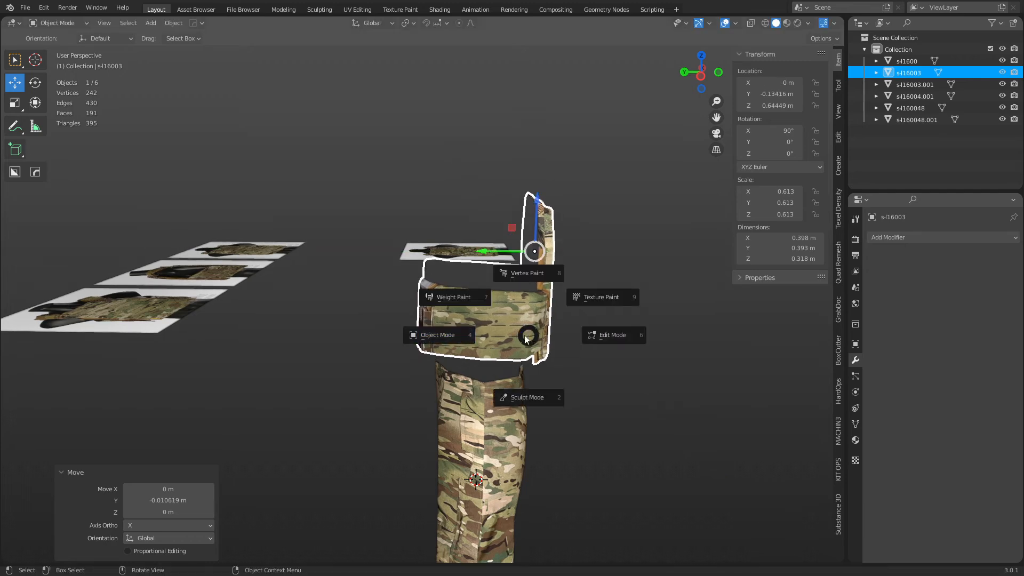
{"action": "left_click", "coordinate": [460, 335]}
{"action": "left_click", "coordinate": [338, 424]}
{"action": "scroll", "coordinate": [476, 376], "scroll_direction": "down", "scroll_amount": 3}
{"action": "middle_click_drag", "start_coordinate": [460, 374], "coordinate": [363, 369]}
{"action": "left_click", "coordinate": [240, 277]}
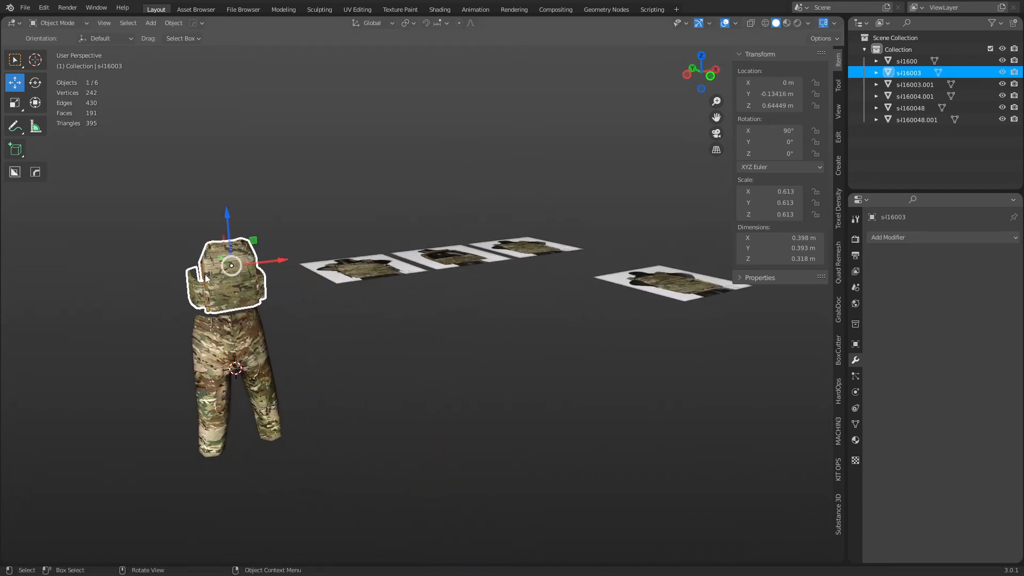
{"action": "key", "text": "grave"}
{"action": "left_click", "coordinate": [325, 321]}
{"action": "left_click", "coordinate": [697, 424]}
{"action": "scroll", "coordinate": [514, 402], "scroll_direction": "down", "scroll_amount": 4}
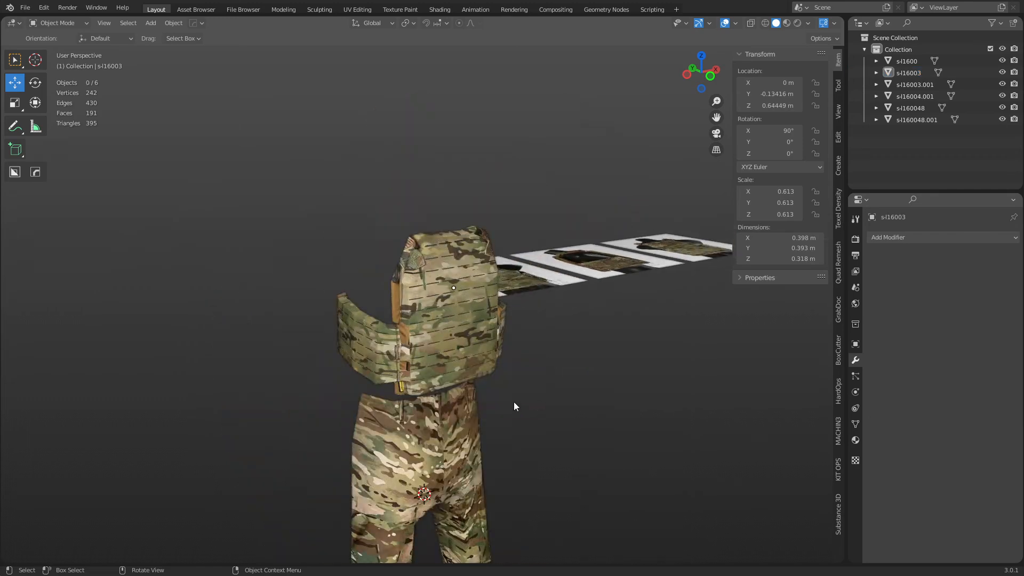
{"action": "middle_click_drag", "start_coordinate": [514, 402], "coordinate": [410, 347]}
{"action": "scroll", "coordinate": [412, 276], "scroll_direction": "up", "scroll_amount": 2}
{"action": "middle_click_drag", "start_coordinate": [412, 277], "coordinate": [404, 299]}
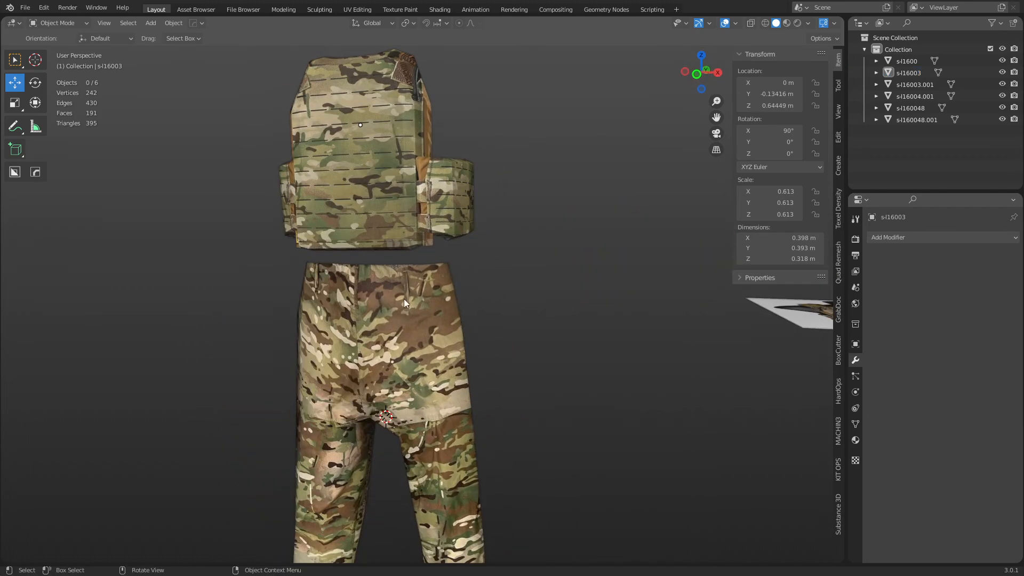
{"action": "left_click", "coordinate": [398, 334]}
{"action": "middle_click_drag", "start_coordinate": [499, 231], "coordinate": [449, 236]}
{"action": "middle_click_drag", "start_coordinate": [385, 216], "coordinate": [397, 124]}
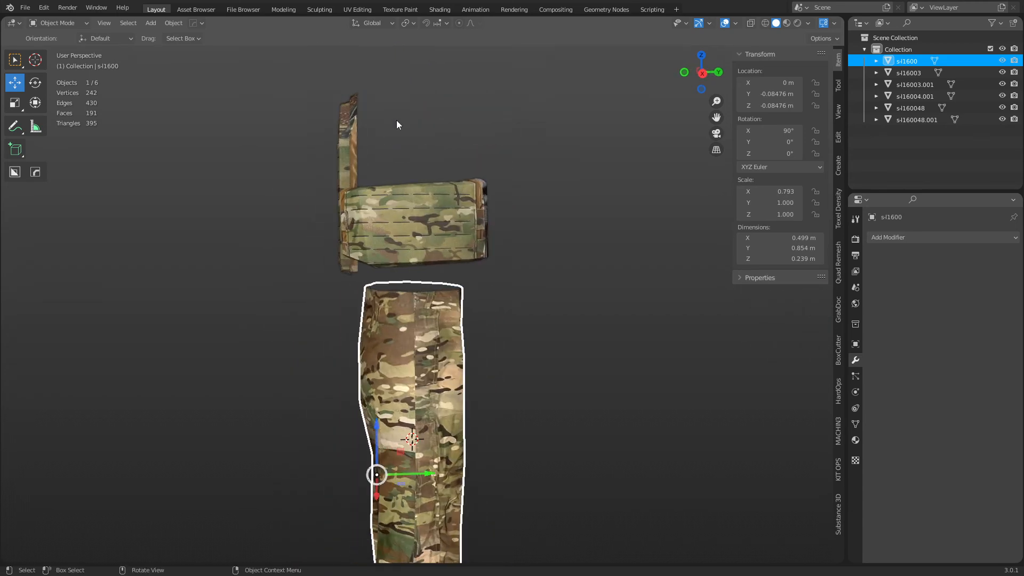
{"action": "middle_click_drag", "start_coordinate": [453, 97], "coordinate": [382, 98]}
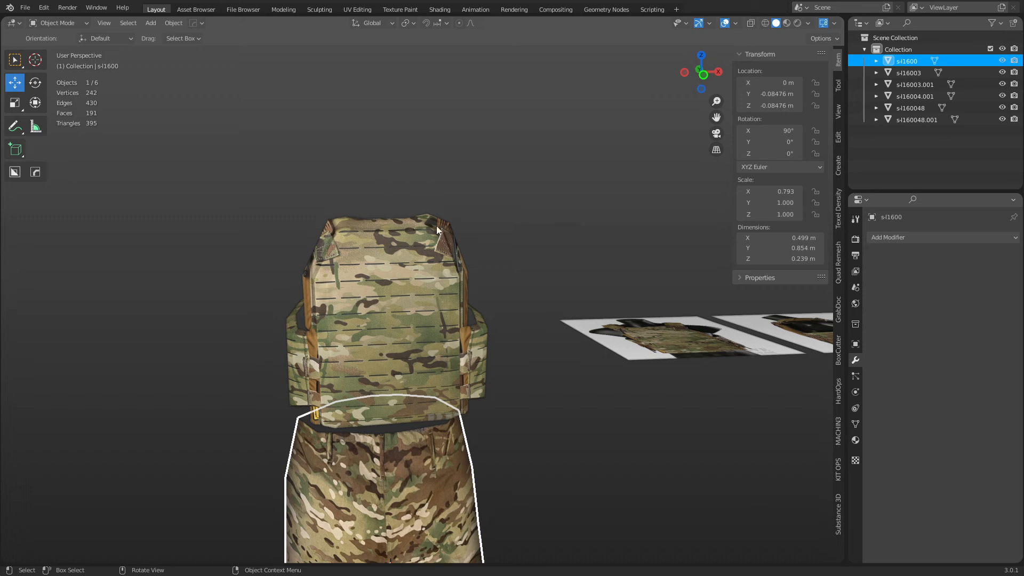
{"action": "middle_click_drag", "start_coordinate": [515, 234], "coordinate": [474, 235], "text": "shift"}
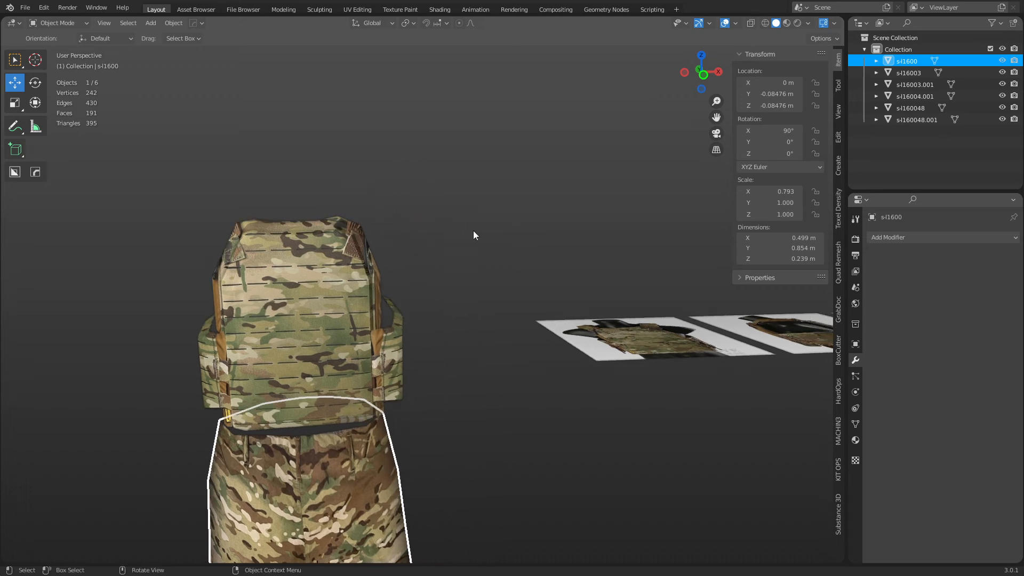
{"action": "mouse_move", "coordinate": [487, 366]}
{"action": "middle_mouse_down", "text": "shift"}
{"action": "mouse_move", "coordinate": [394, 238]}
{"action": "mouse_move", "coordinate": [384, 115]}
{"action": "middle_mouse_up", "text": "shift"}
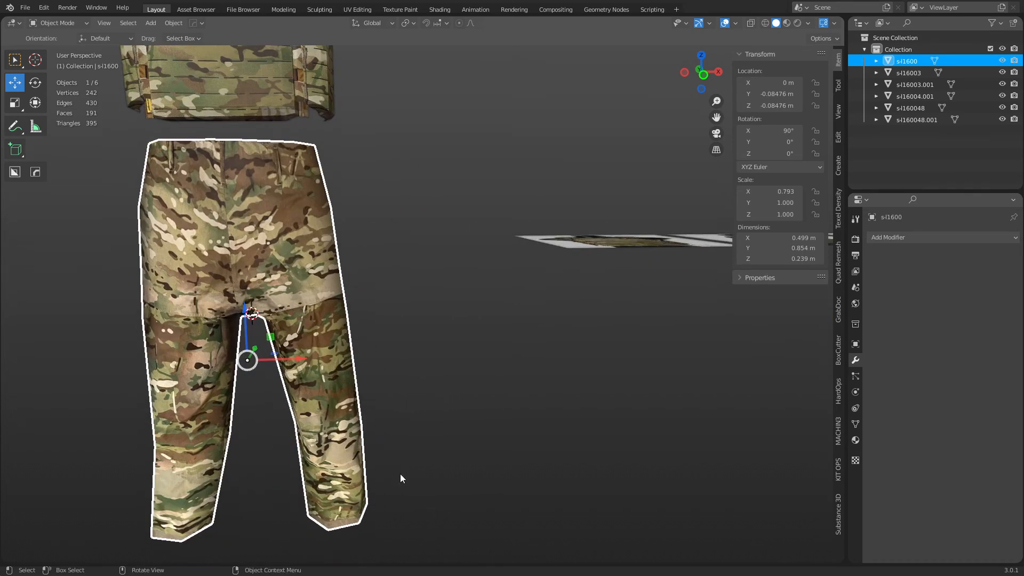
{"action": "mouse_move", "coordinate": [373, 458]}
{"action": "middle_mouse_down", "text": "shift"}
{"action": "mouse_move", "coordinate": [376, 450]}
{"action": "mouse_move", "coordinate": [433, 464]}
{"action": "middle_mouse_up", "text": "shift"}
{"action": "middle_click_drag", "start_coordinate": [432, 354], "coordinate": [468, 519], "text": "shift"}
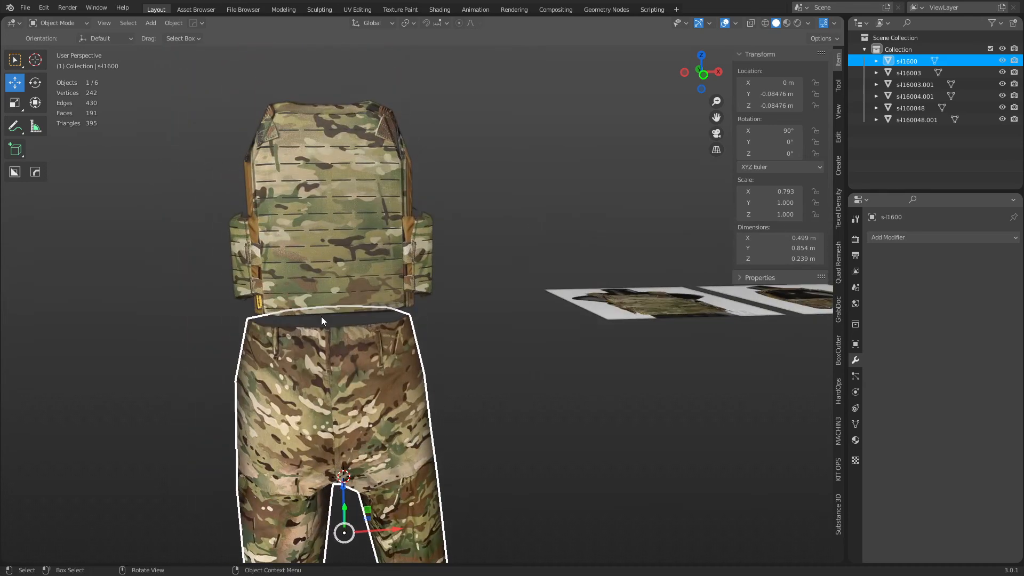
{"action": "left_click", "coordinate": [362, 313]}
{"action": "middle_click_drag", "start_coordinate": [361, 313], "coordinate": [504, 366]}
{"action": "middle_click_drag", "start_coordinate": [438, 299], "coordinate": [364, 284]}
{"action": "scroll", "coordinate": [362, 283], "scroll_direction": "up", "scroll_amount": 2}
{"action": "middle_click_drag", "start_coordinate": [301, 289], "coordinate": [335, 277]}
{"action": "left_click", "coordinate": [567, 378]}
{"action": "scroll", "coordinate": [565, 376], "scroll_direction": "down", "scroll_amount": 3}
{"action": "middle_click_drag", "start_coordinate": [492, 319], "coordinate": [383, 296], "text": "shift"}
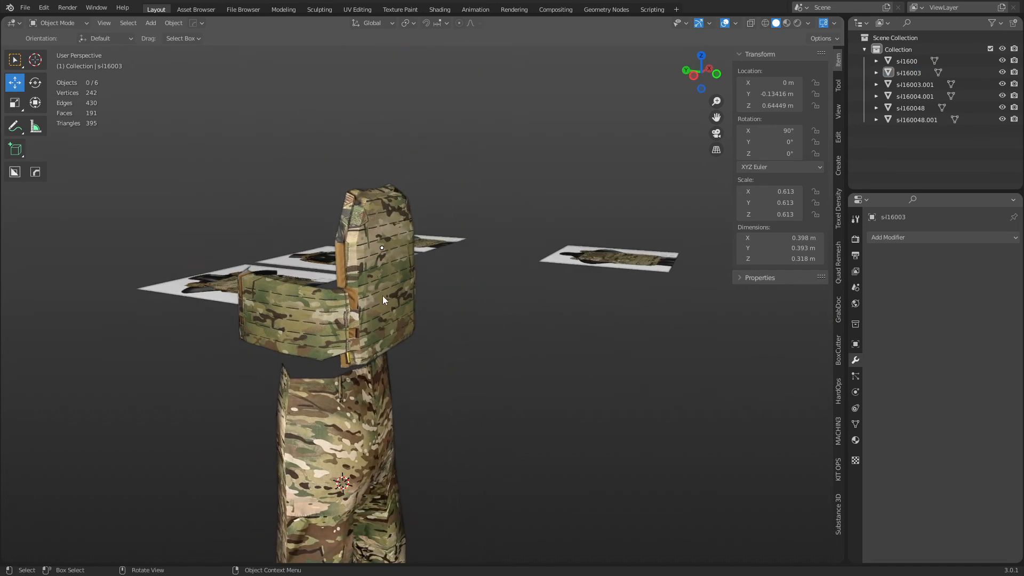
{"action": "left_click", "coordinate": [382, 296]}
{"action": "key", "text": "g"}
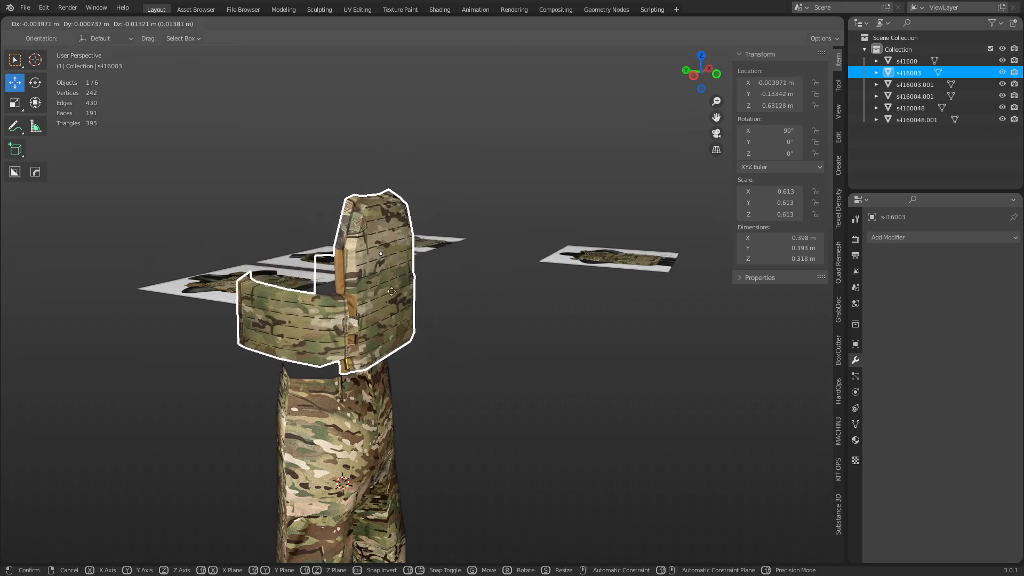
{"action": "right_click", "coordinate": [401, 299]}
{"action": "left_click", "coordinate": [429, 320]}
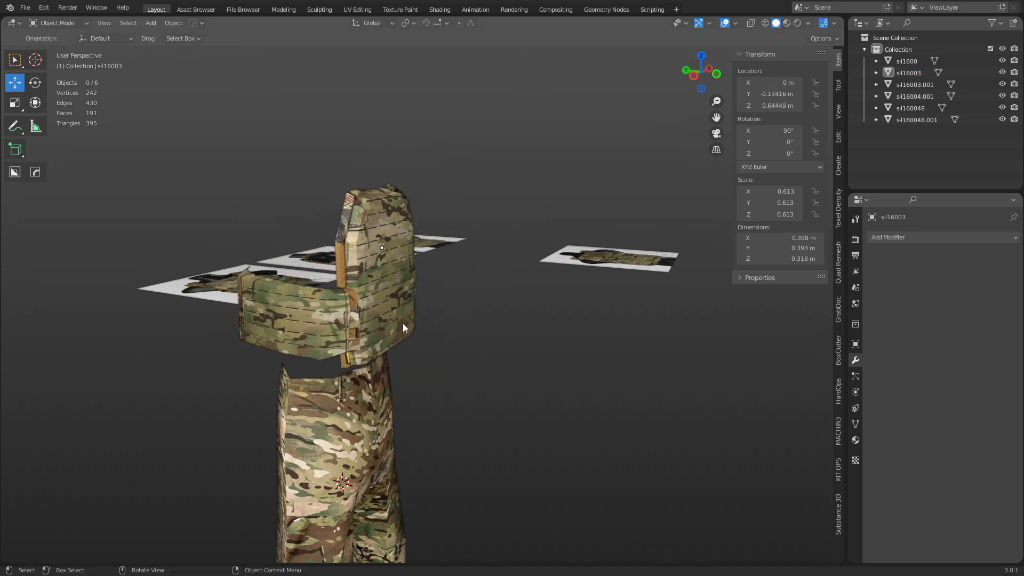
{"action": "left_click", "coordinate": [379, 314]}
{"action": "key", "text": "g"}
{"action": "right_click", "coordinate": [400, 303]}
{"action": "left_click", "coordinate": [498, 287]}
{"action": "scroll", "coordinate": [392, 331], "scroll_direction": "up", "scroll_amount": 3}
{"action": "middle_click_drag", "start_coordinate": [392, 334], "coordinate": [357, 344]}
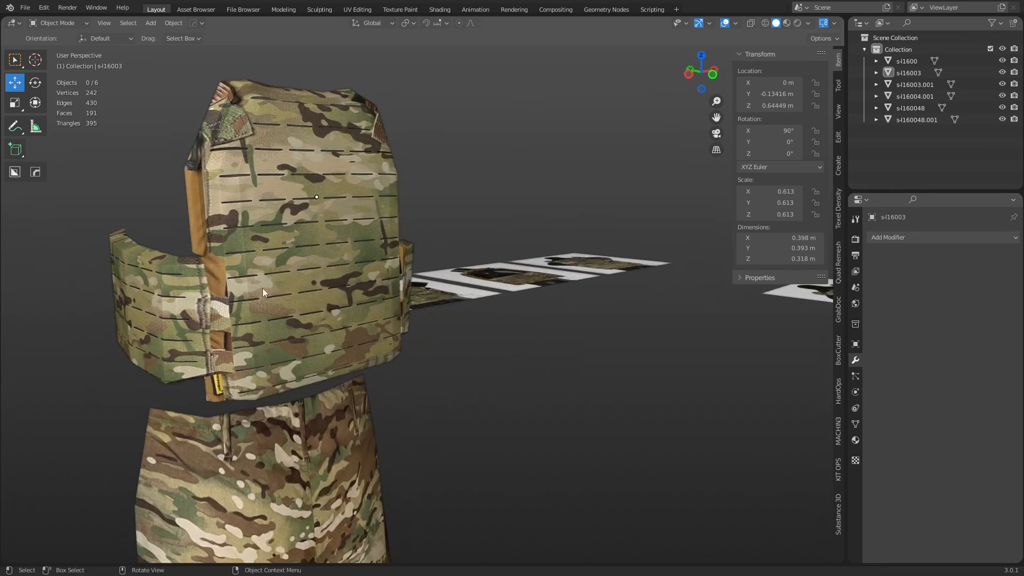
{"action": "middle_click_drag", "start_coordinate": [249, 287], "coordinate": [364, 324]}
{"action": "left_click", "coordinate": [398, 322]}
{"action": "middle_click_drag", "start_coordinate": [572, 370], "coordinate": [503, 372], "text": "shift"}
{"action": "scroll", "coordinate": [500, 395], "scroll_direction": "down", "scroll_amount": 3}
{"action": "middle_click_drag", "start_coordinate": [488, 410], "coordinate": [445, 354], "text": "shift"}
{"action": "scroll", "coordinate": [444, 363], "scroll_direction": "down", "scroll_amount": 3}
{"action": "middle_click_drag", "start_coordinate": [443, 398], "coordinate": [411, 410]}
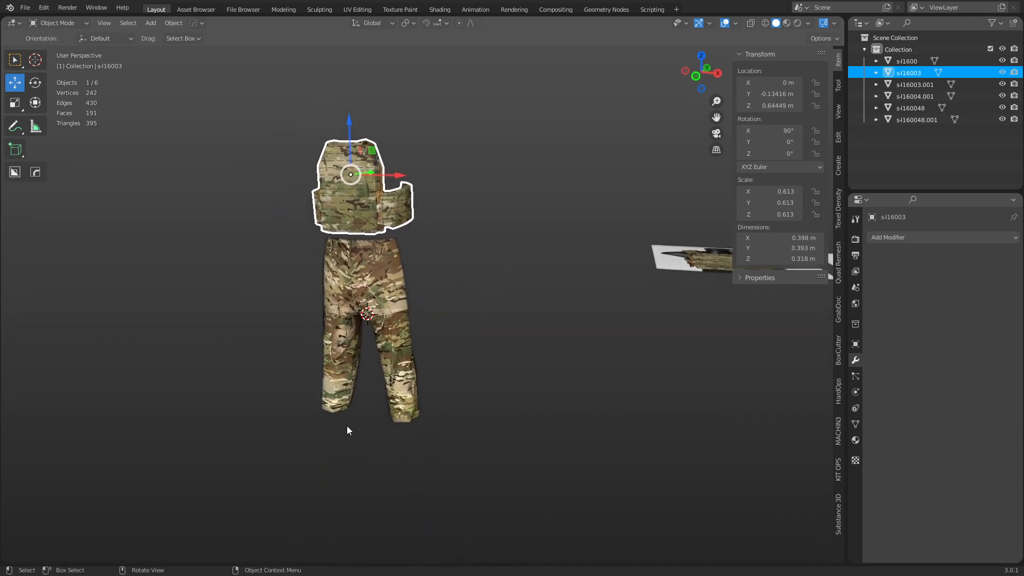
{"action": "left_click", "coordinate": [344, 346]}
{"action": "left_click", "coordinate": [388, 143]}
{"action": "middle_click_drag", "start_coordinate": [418, 206], "coordinate": [424, 323], "text": "shift"}
{"action": "middle_click_drag", "start_coordinate": [356, 332], "coordinate": [421, 354]}
{"action": "scroll", "coordinate": [385, 337], "scroll_direction": "up", "scroll_amount": 4}
{"action": "left_click", "coordinate": [417, 353]}
{"action": "key", "text": "g"}
{"action": "right_click", "coordinate": [429, 351]}
{"action": "middle_click_drag", "start_coordinate": [471, 391], "coordinate": [454, 369], "text": "shift"}
{"action": "scroll", "coordinate": [453, 371], "scroll_direction": "up", "scroll_amount": 3}
{"action": "key", "text": "Tab"}
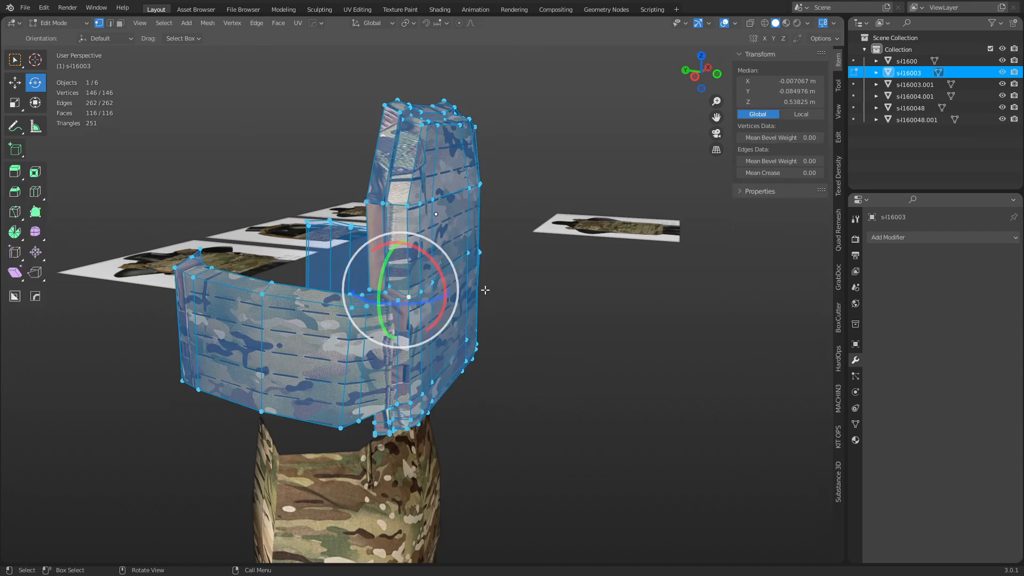
{"action": "key", "text": "ctrl+Tab"}
{"action": "left_click", "coordinate": [429, 297]}
{"action": "left_click", "coordinate": [578, 343]}
{"action": "middle_click_drag", "start_coordinate": [576, 343], "coordinate": [520, 340]}
{"action": "left_click", "coordinate": [334, 265]}
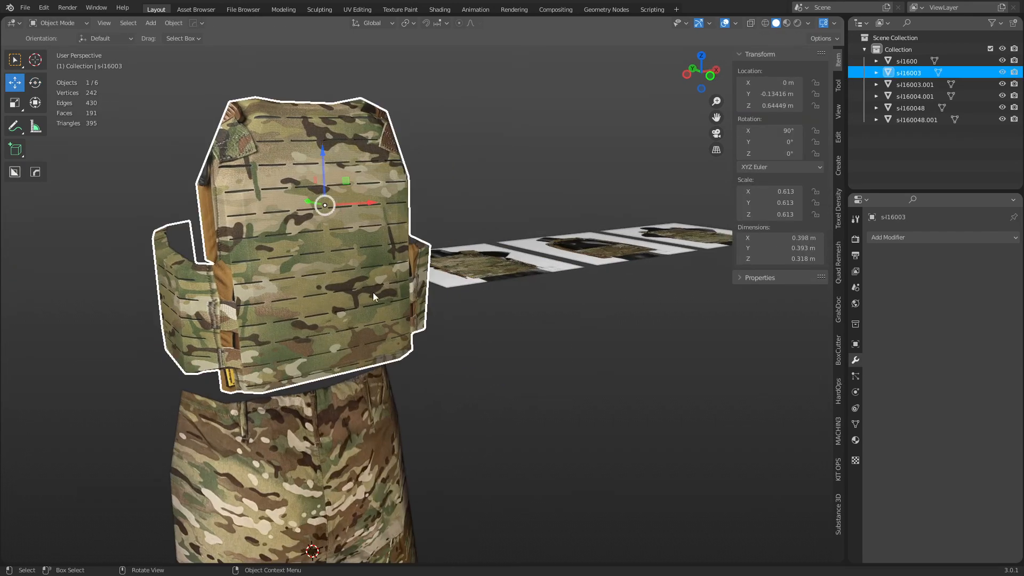
{"action": "key", "text": "g"}
{"action": "right_click", "coordinate": [397, 314]}
{"action": "scroll", "coordinate": [484, 335], "scroll_direction": "down", "scroll_amount": 3}
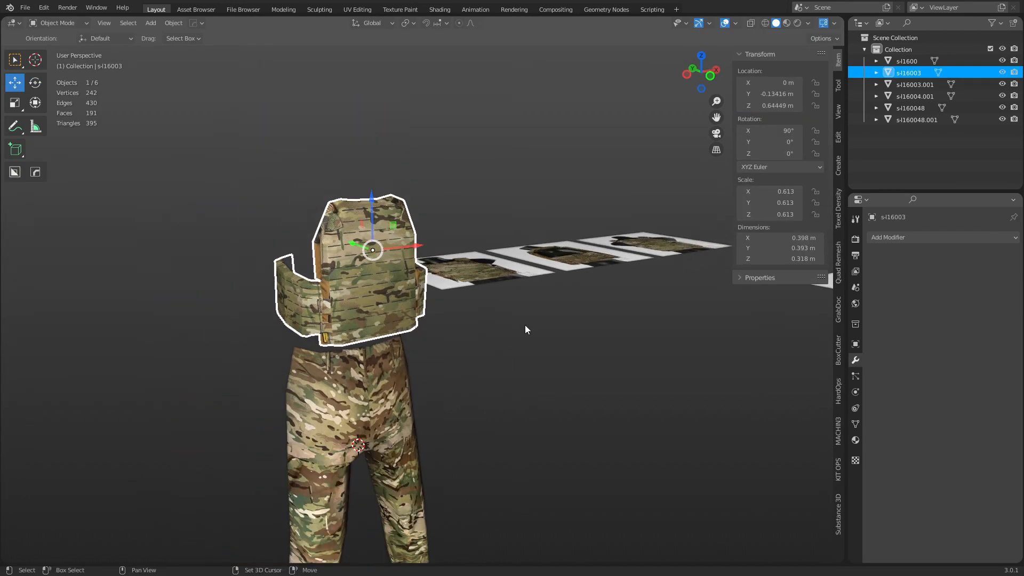
{"action": "middle_click_drag", "start_coordinate": [525, 325], "coordinate": [344, 316], "text": "shift"}
{"action": "middle_click_drag", "start_coordinate": [427, 305], "coordinate": [231, 299], "text": "ctrl"}
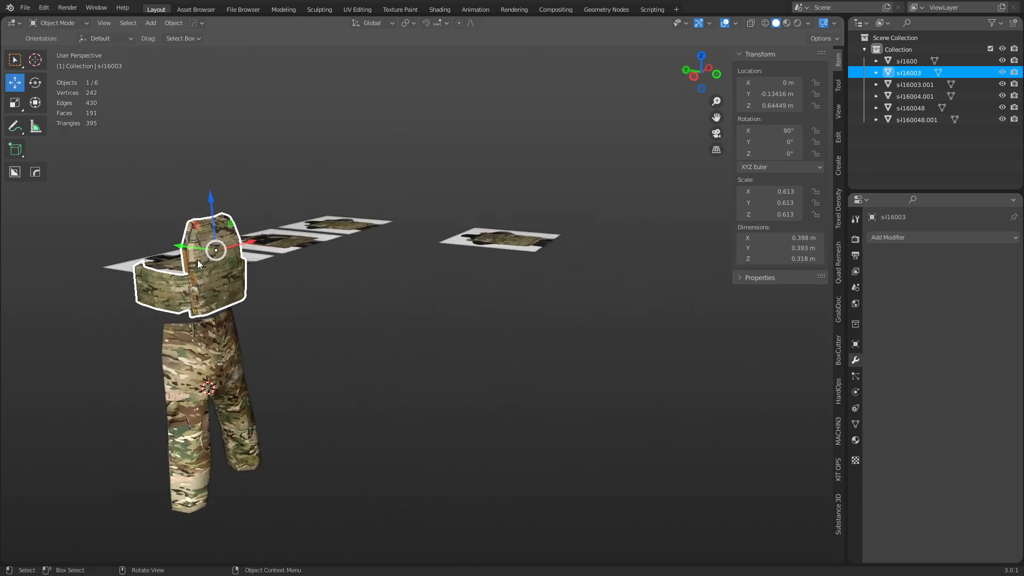
{"action": "middle_click_drag", "start_coordinate": [197, 261], "coordinate": [271, 251], "text": "shift"}
{"action": "scroll", "coordinate": [249, 308], "scroll_direction": "up", "scroll_amount": 4}
{"action": "middle_click_drag", "start_coordinate": [248, 308], "coordinate": [357, 312], "text": "shift"}
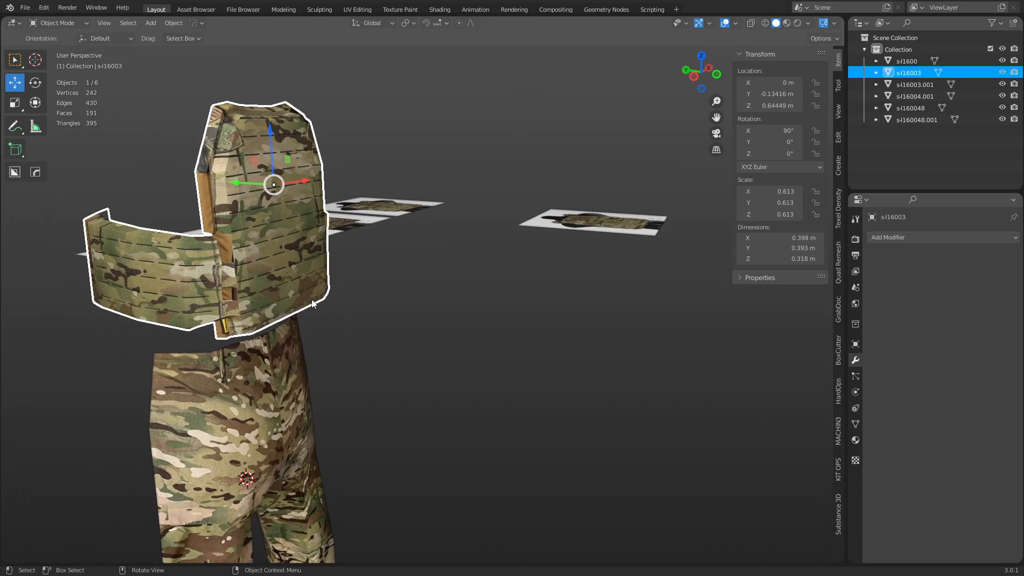
{"action": "scroll", "coordinate": [372, 296], "scroll_direction": "up", "scroll_amount": 2}
{"action": "middle_click_drag", "start_coordinate": [370, 287], "coordinate": [482, 304], "text": "shift"}
{"action": "scroll", "coordinate": [418, 305], "scroll_direction": "up", "scroll_amount": 1}
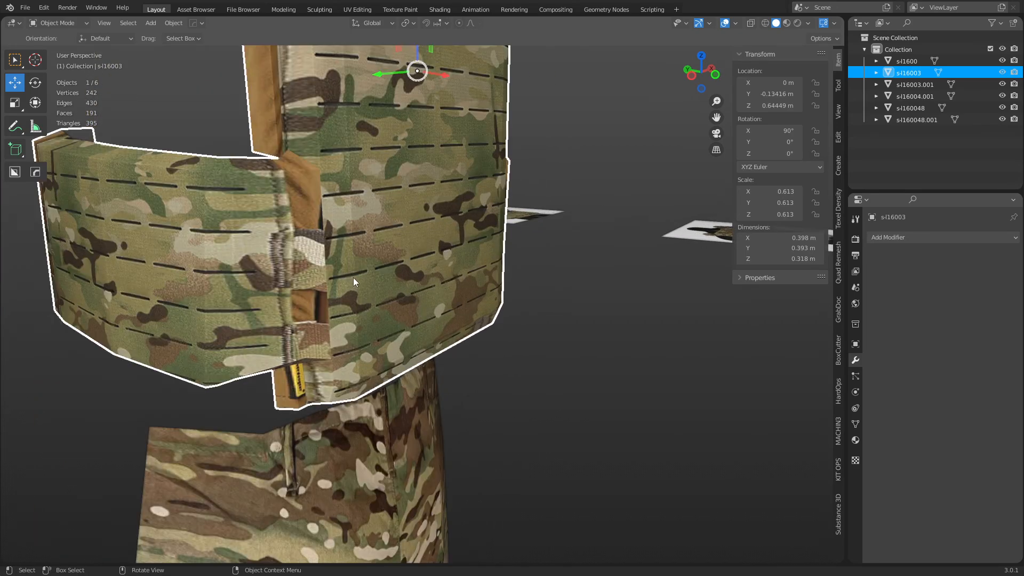
{"action": "key", "text": "grave"}
{"action": "left_click", "coordinate": [424, 316]}
{"action": "scroll", "coordinate": [469, 330], "scroll_direction": "down", "scroll_amount": 1}
{"action": "middle_click_drag", "start_coordinate": [575, 389], "coordinate": [505, 335], "text": "shift"}
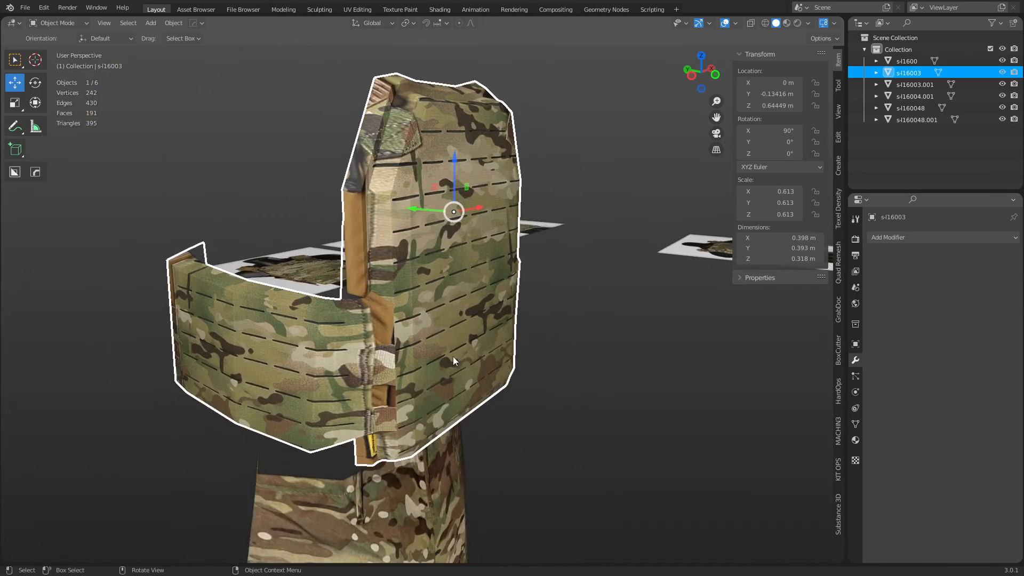
{"action": "scroll", "coordinate": [413, 367], "scroll_direction": "up", "scroll_amount": 2}
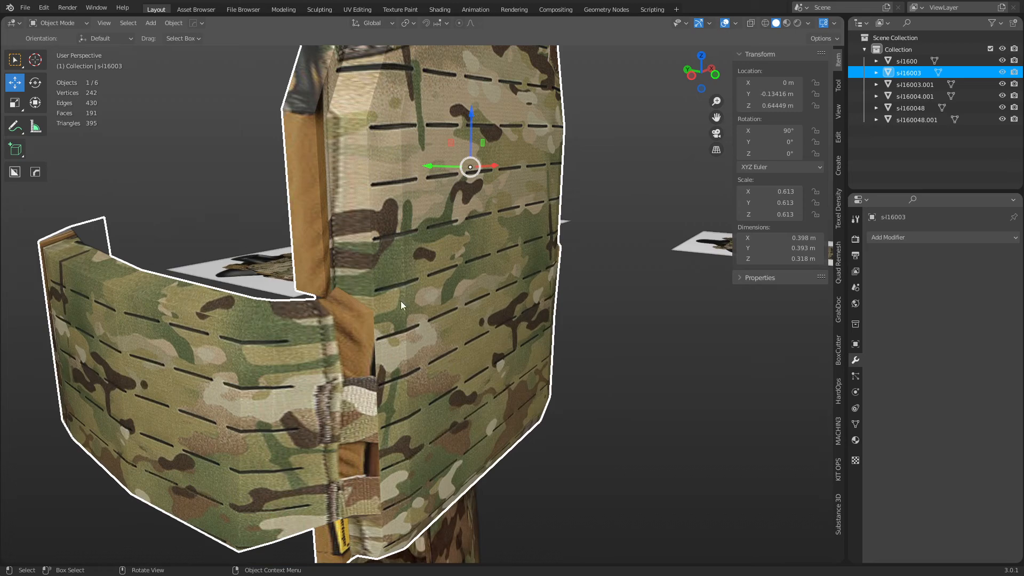
{"action": "key", "text": "ctrl+Tab"}
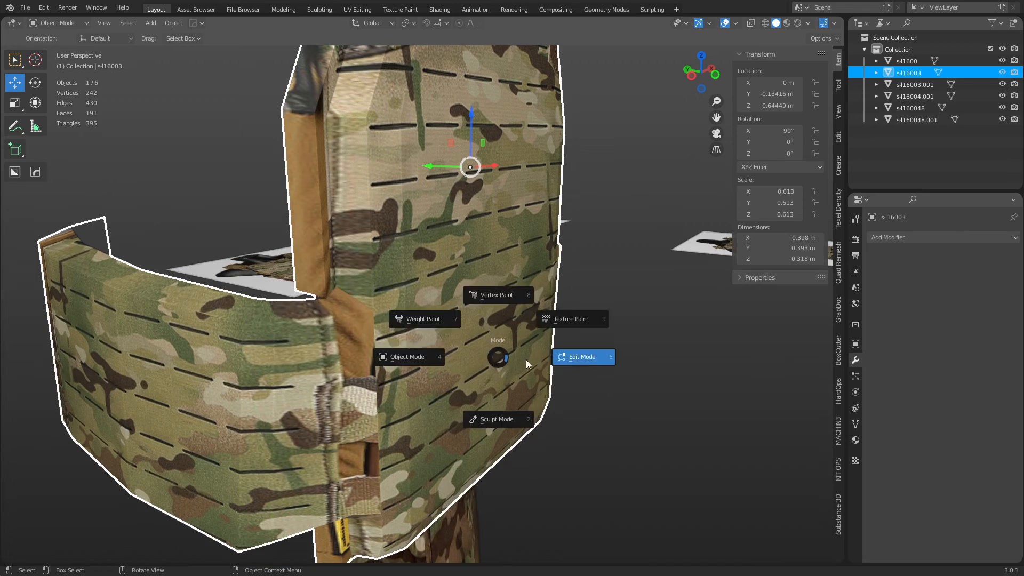
{"action": "left_click", "coordinate": [527, 361]}
{"action": "left_click", "coordinate": [462, 372]}
{"action": "left_click", "coordinate": [411, 365], "text": "shift"}
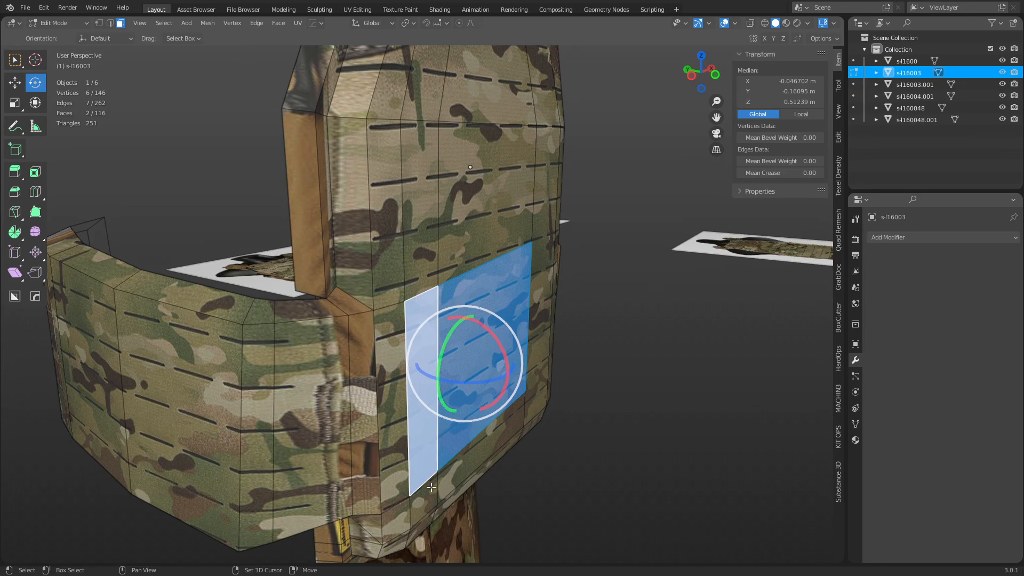
{"action": "left_click", "coordinate": [423, 507], "text": "shift"}
{"action": "left_click", "coordinate": [480, 450], "text": "shift"}
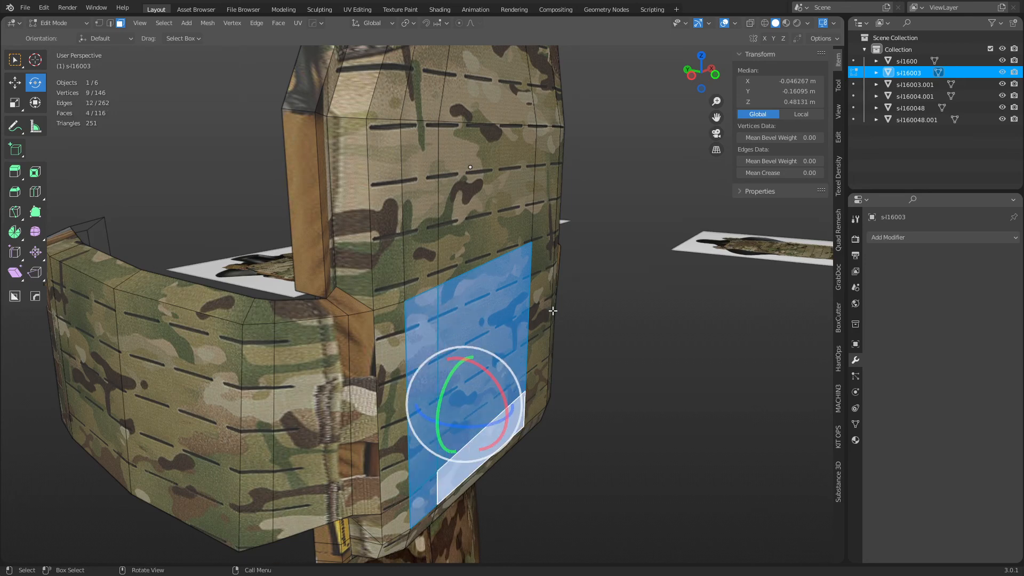
{"action": "middle_click_drag", "start_coordinate": [553, 311], "coordinate": [598, 300]}
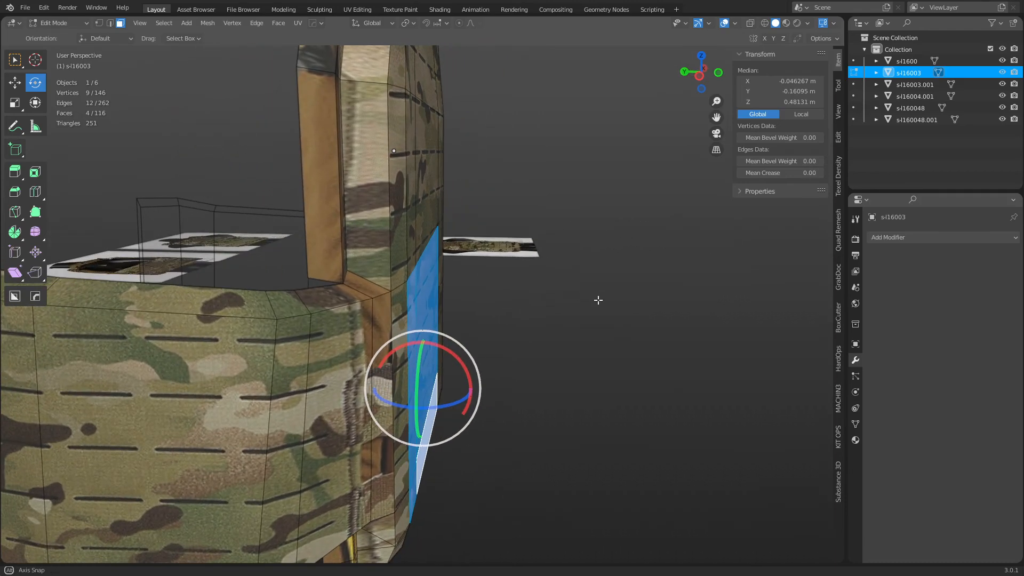
{"action": "scroll", "coordinate": [421, 255], "scroll_direction": "down", "scroll_amount": 5}
{"action": "middle_click_drag", "start_coordinate": [513, 335], "coordinate": [475, 262]}
{"action": "key", "text": "Tab"}
{"action": "left_click", "coordinate": [521, 326]}
{"action": "scroll", "coordinate": [518, 328], "scroll_direction": "down", "scroll_amount": 3}
{"action": "middle_click_drag", "start_coordinate": [433, 363], "coordinate": [518, 322]}
{"action": "key", "text": "shift+a"}
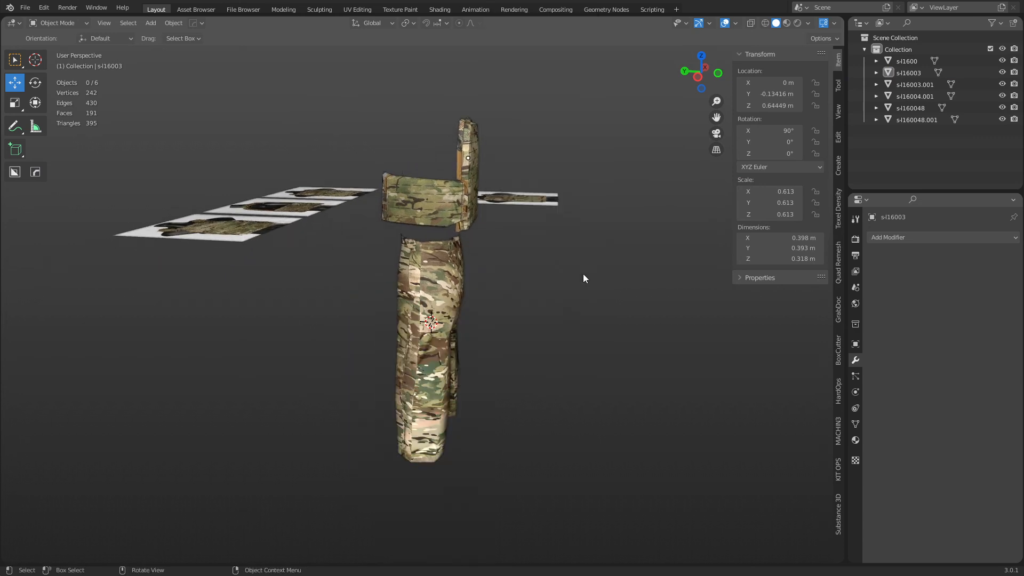
Join the vest into the trousers object and add a new armature.
{"action": "left_click", "coordinate": [428, 220]}
{"action": "left_click", "coordinate": [423, 309], "text": "shift"}
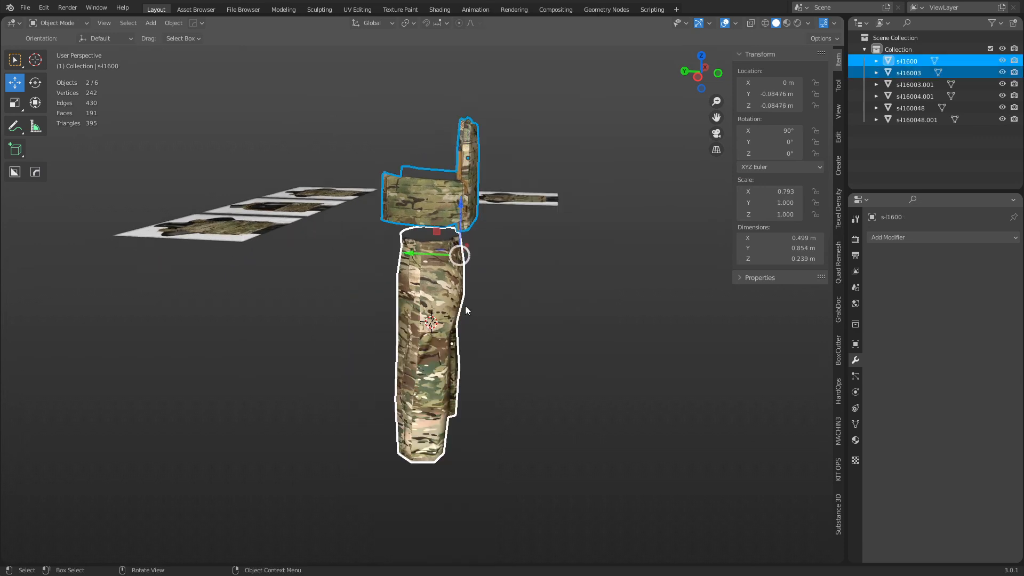
{"action": "key", "text": "ctrl+j"}
{"action": "key", "text": "shift+a"}
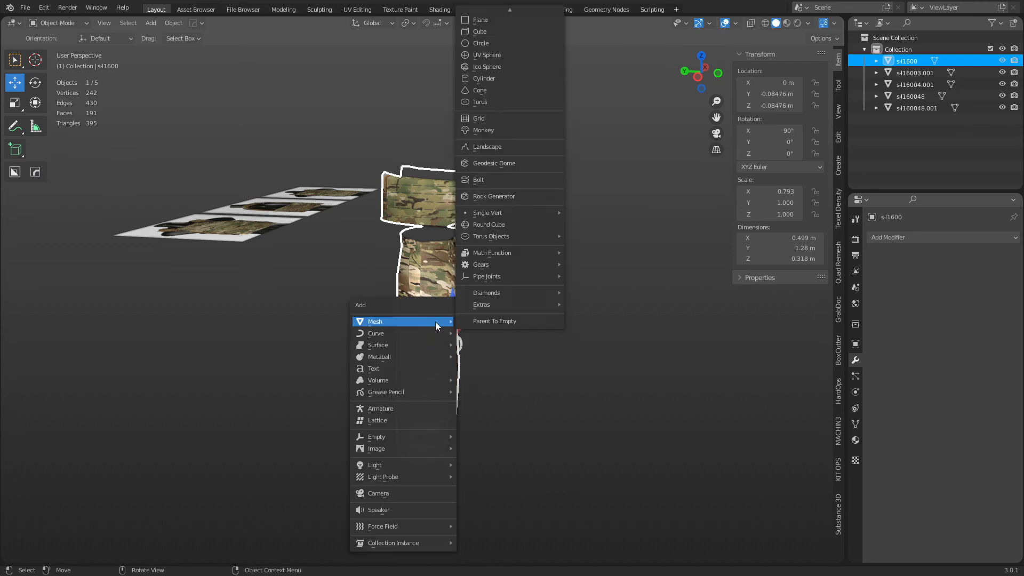
{"action": "left_click", "coordinate": [423, 408]}
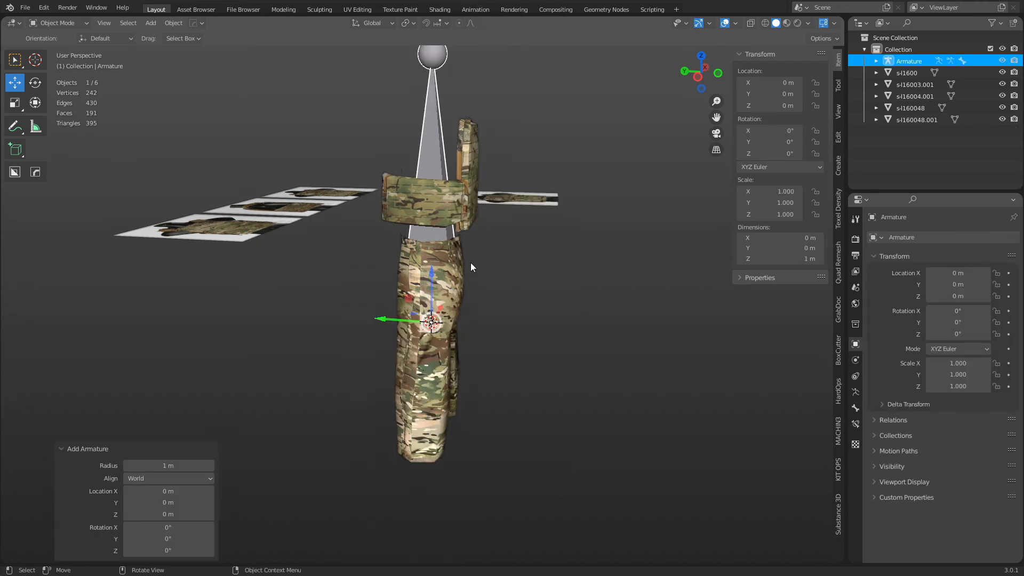
In Edit Mode, place the bone beside the trousers, shrink it to about a third, and raise it.
{"action": "middle_click_drag", "start_coordinate": [464, 335], "coordinate": [478, 319]}
{"action": "key", "text": "Tab"}
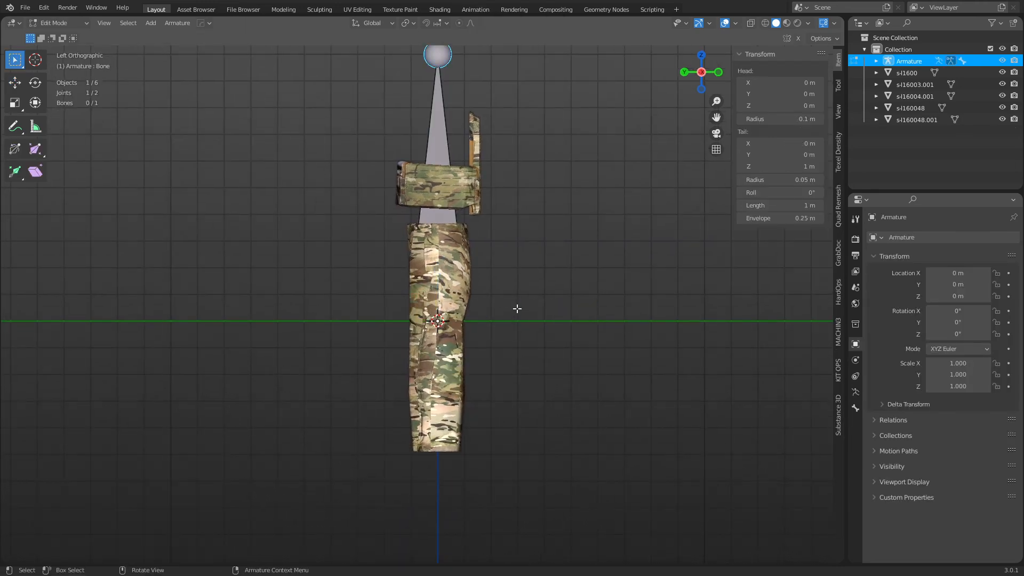
{"action": "key", "text": "a"}
{"action": "key", "text": "g"}
{"action": "left_click", "coordinate": [502, 427]}
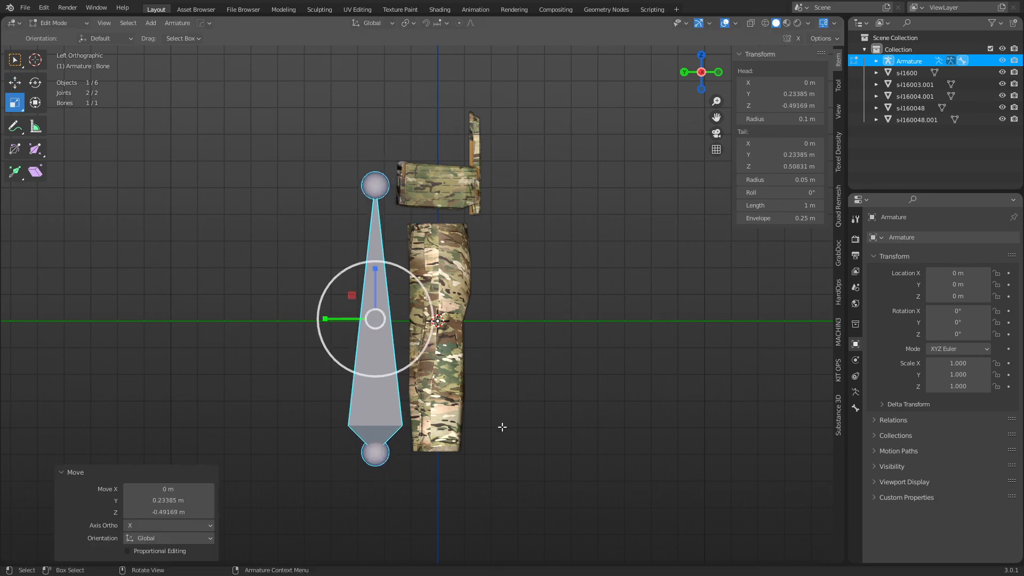
{"action": "key", "text": "s"}
{"action": "left_click", "coordinate": [394, 376]}
{"action": "key", "text": "g"}
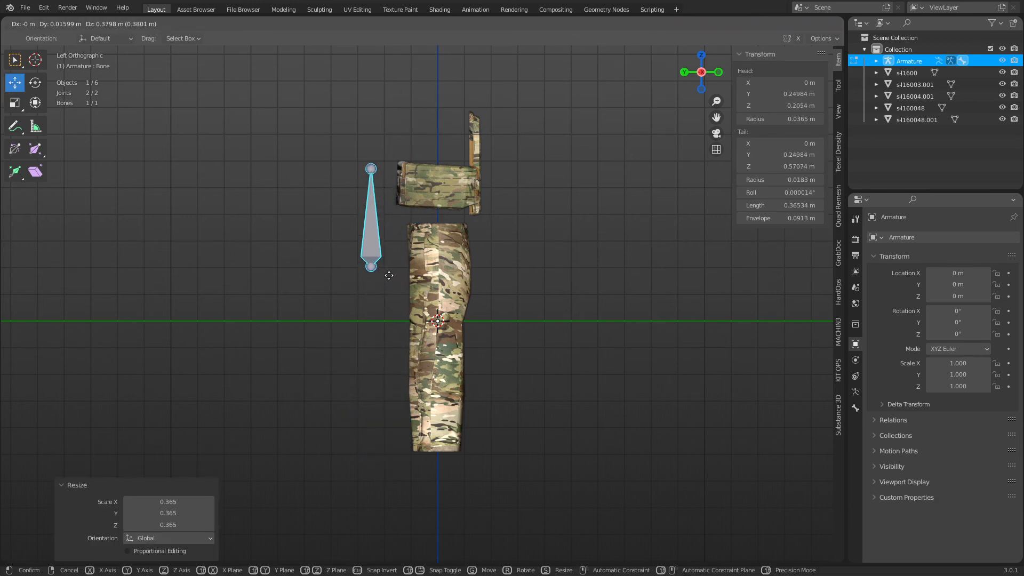
{"action": "left_click", "coordinate": [387, 274]}
Extrude bones downward from the bottom joint and upward from the top joint.
{"action": "left_click", "coordinate": [372, 274]}
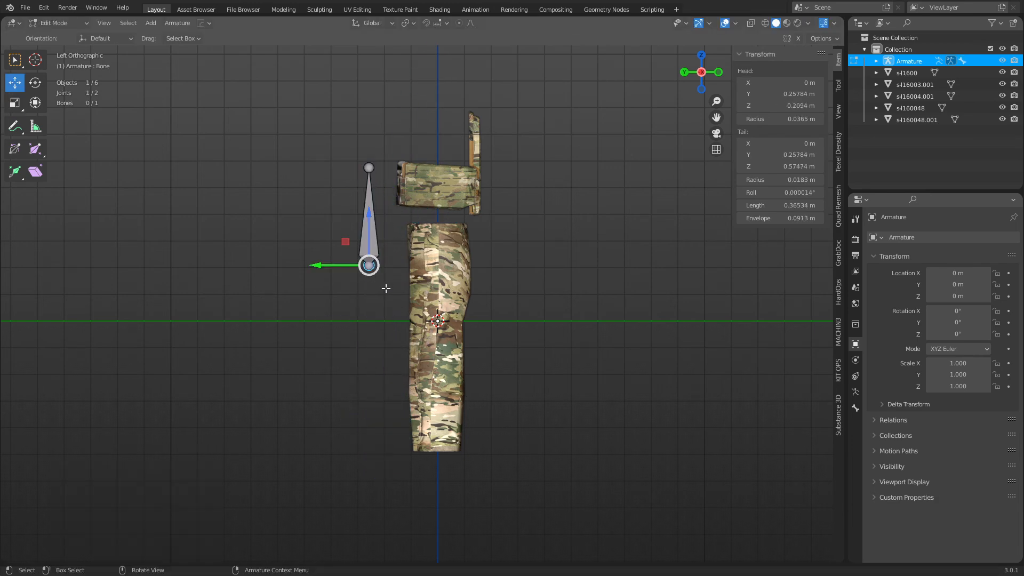
{"action": "left_click", "coordinate": [400, 347]}
{"action": "key", "text": "e"}
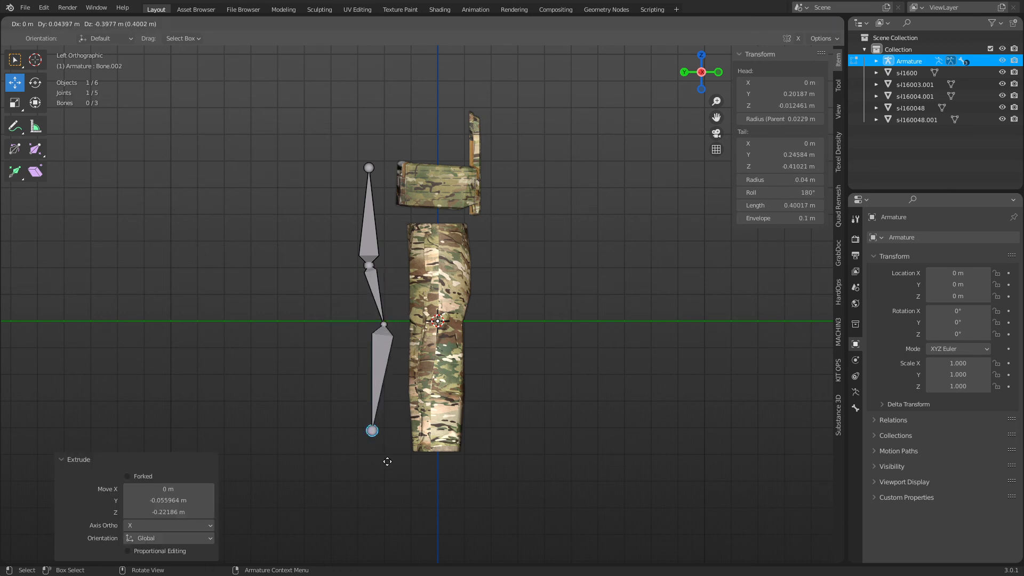
{"action": "left_click", "coordinate": [370, 169]}
{"action": "middle_click_drag", "start_coordinate": [371, 179], "coordinate": [393, 325], "text": "shift"}
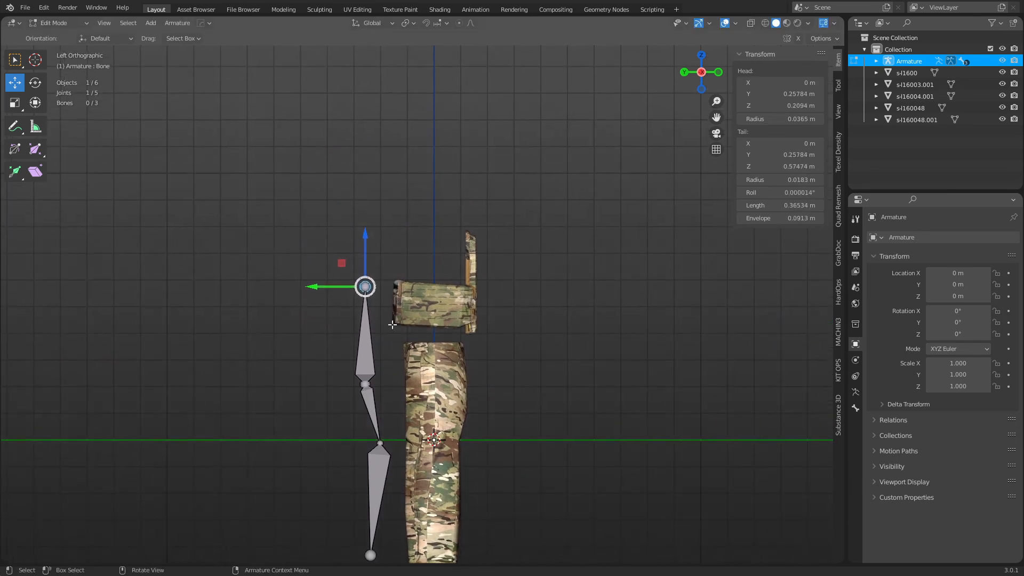
{"action": "key", "text": "g"}
{"action": "left_click", "coordinate": [374, 356]}
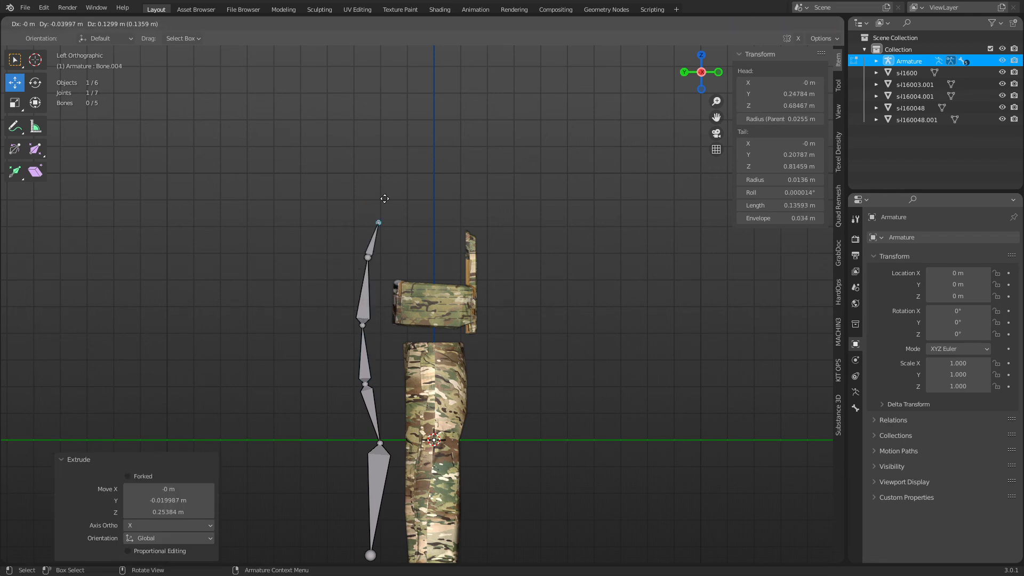
Return to Object Mode and select the camo clothing mesh.
{"action": "middle_click_drag", "start_coordinate": [488, 311], "coordinate": [482, 310]}
{"action": "key", "text": "Tab"}
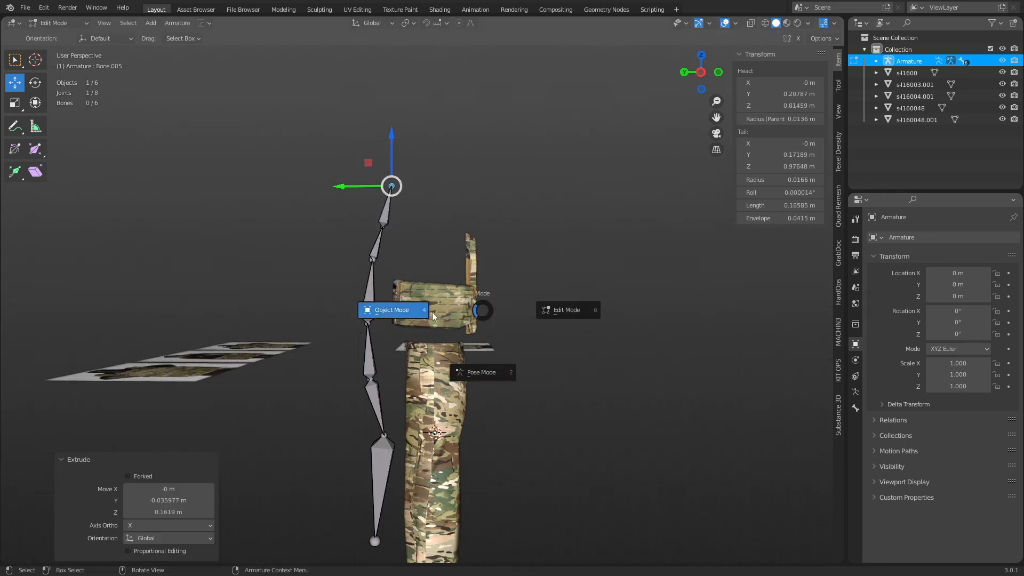
{"action": "left_click", "coordinate": [426, 312]}
{"action": "left_click", "coordinate": [462, 353]}
{"action": "middle_click_drag", "start_coordinate": [502, 356], "coordinate": [460, 349]}
Apply rotation and scale to the clothing mesh alone.
{"action": "left_click", "coordinate": [398, 249], "text": "shift"}
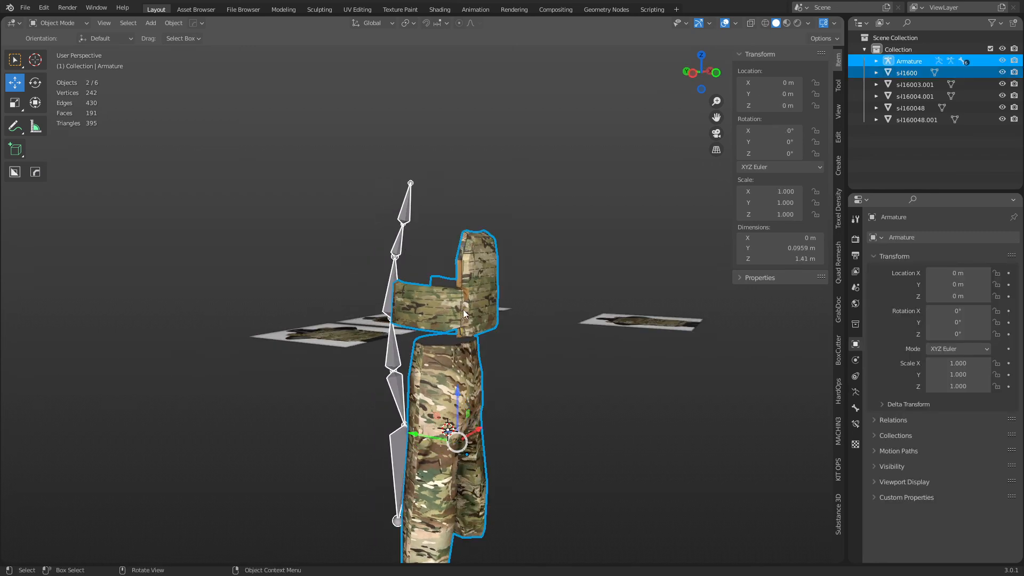
{"action": "key", "text": "alt+a"}
{"action": "left_click", "coordinate": [462, 324]}
{"action": "key", "text": "ctrl+a"}
{"action": "left_click", "coordinate": [463, 326]}
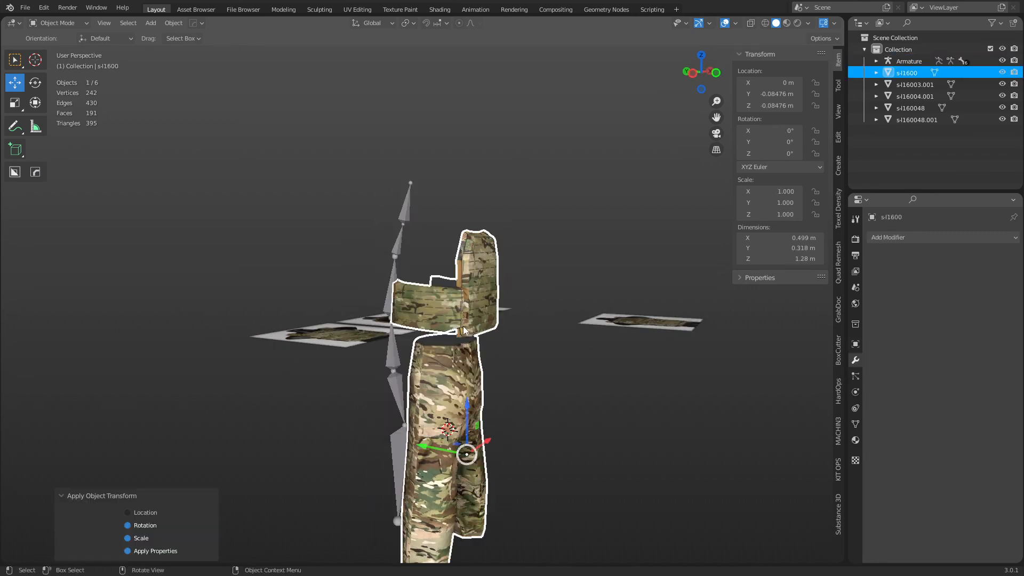
Parent the clothing mesh to the armature With Automatic Weights.
{"action": "left_click", "coordinate": [399, 247], "text": "shift"}
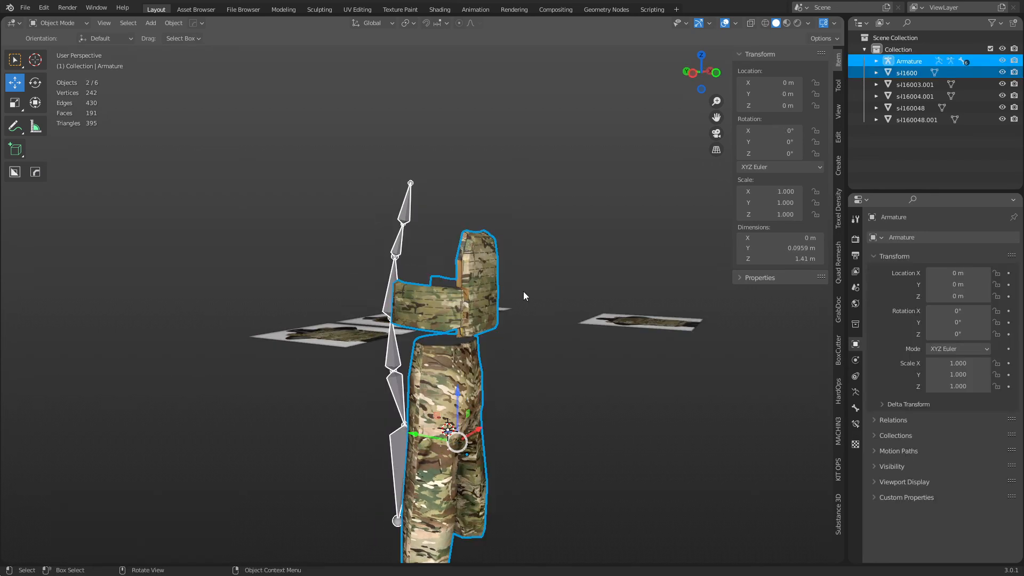
{"action": "key", "text": "ctrl+p"}
{"action": "left_click", "coordinate": [524, 293]}
{"action": "left_click", "coordinate": [468, 318]}
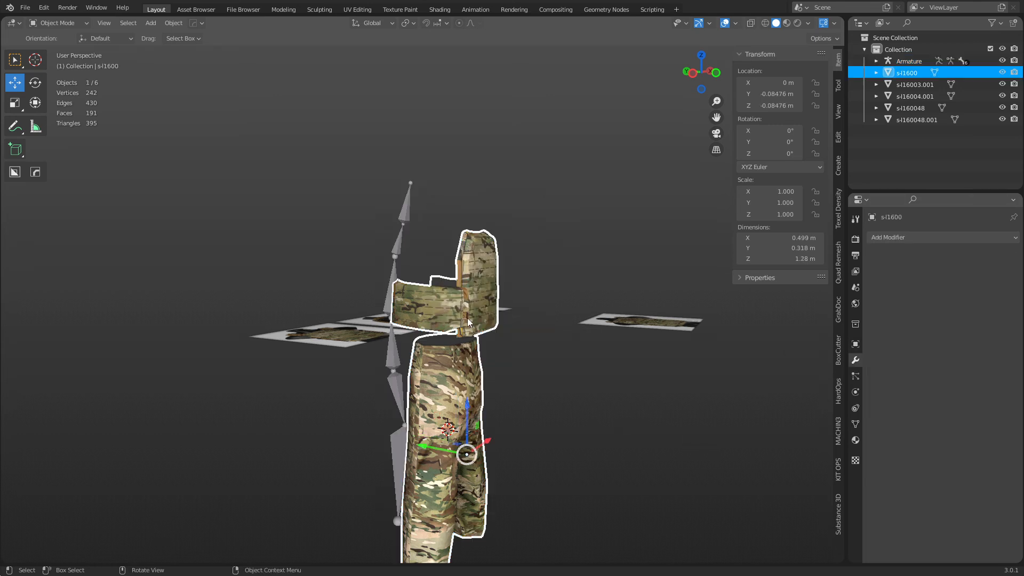
{"action": "left_click", "coordinate": [402, 246], "text": "shift"}
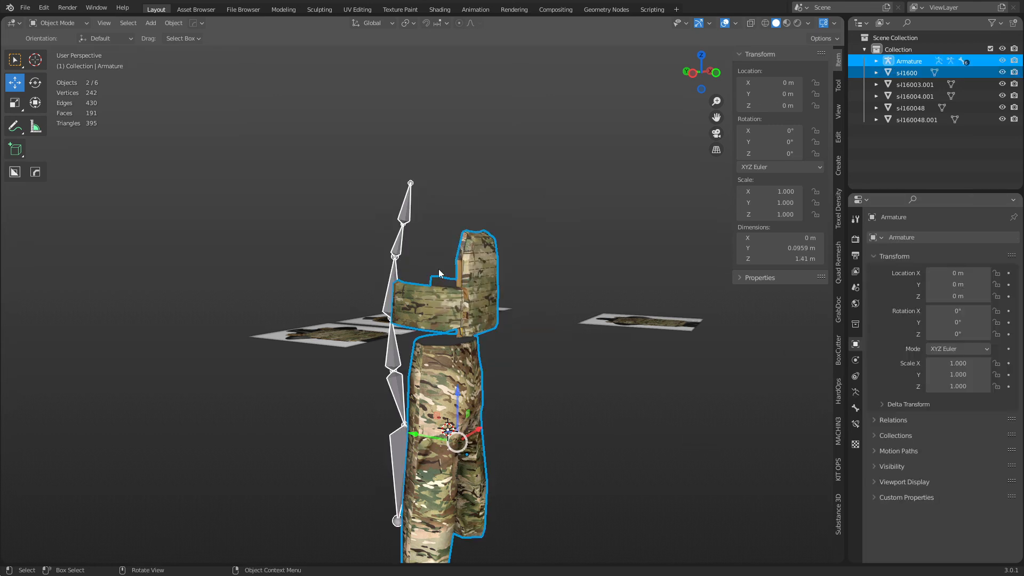
{"action": "key", "text": "ctrl+p"}
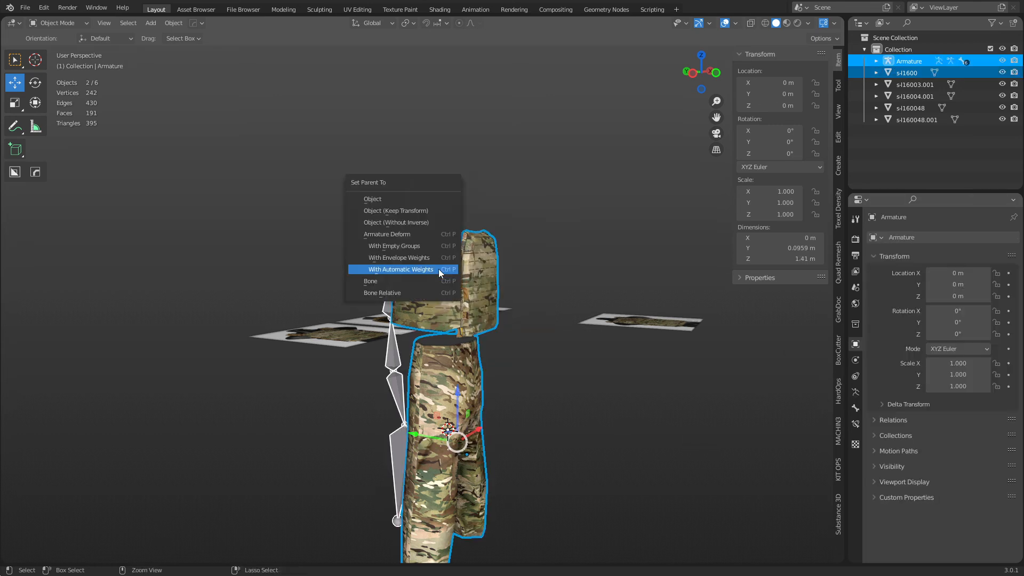
{"action": "left_click", "coordinate": [409, 271]}
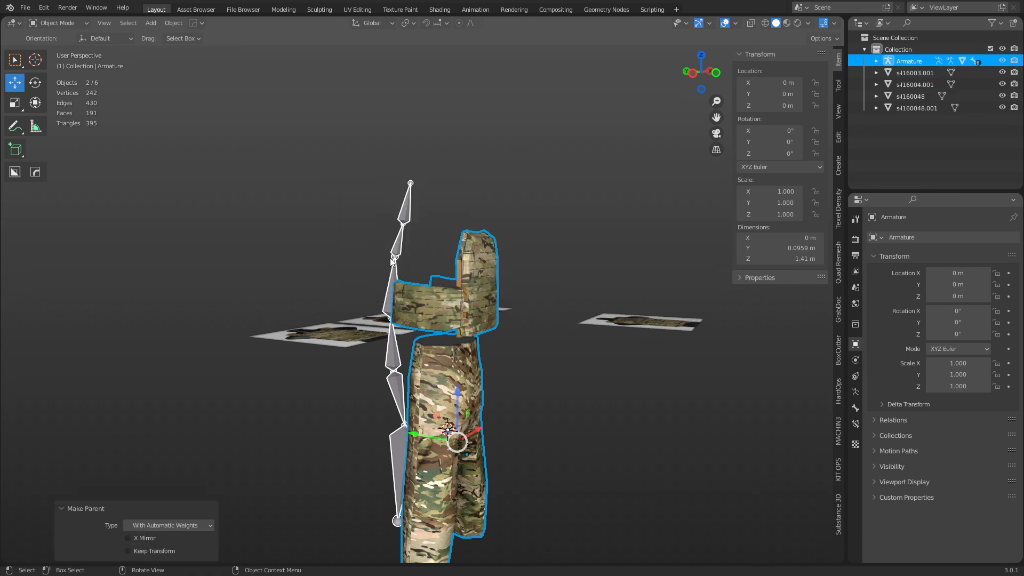
{"action": "key", "text": "ctrl+Tab"}
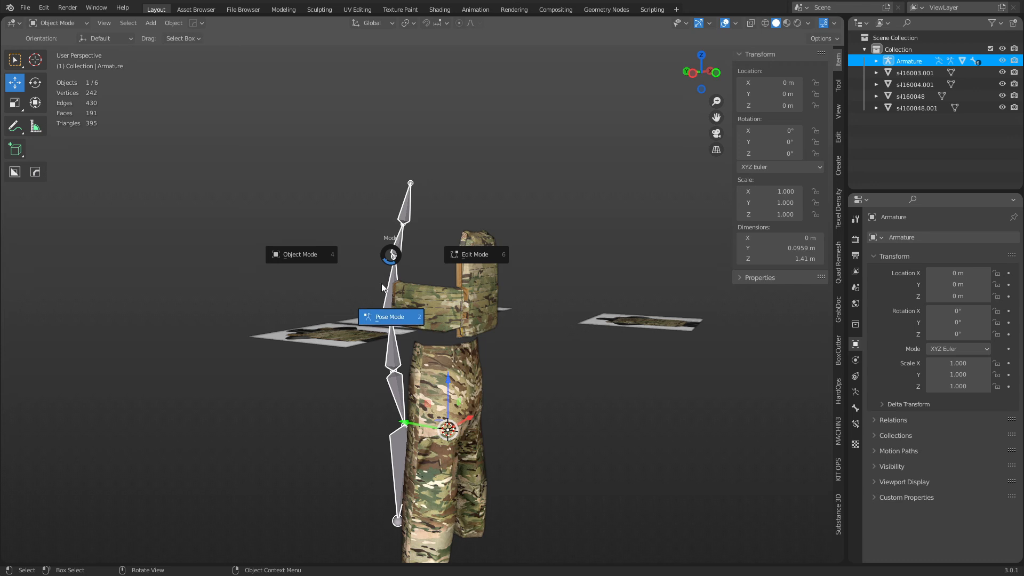
Enter Pose Mode and test-rotate the spine bone behind the vest, then cancel it.
{"action": "left_click", "coordinate": [382, 317]}
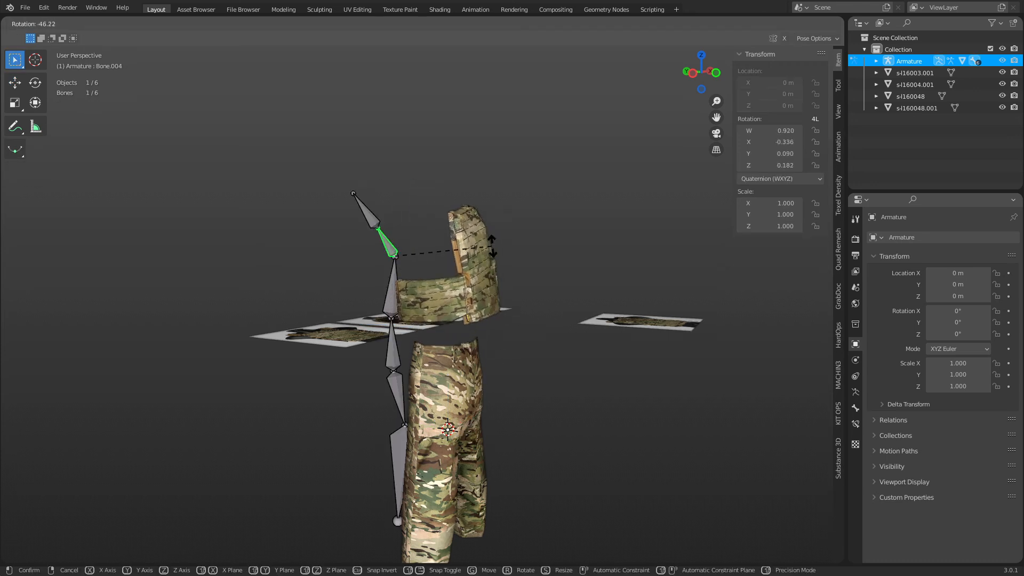
{"action": "key", "text": "Escape"}
{"action": "left_click", "coordinate": [392, 280]}
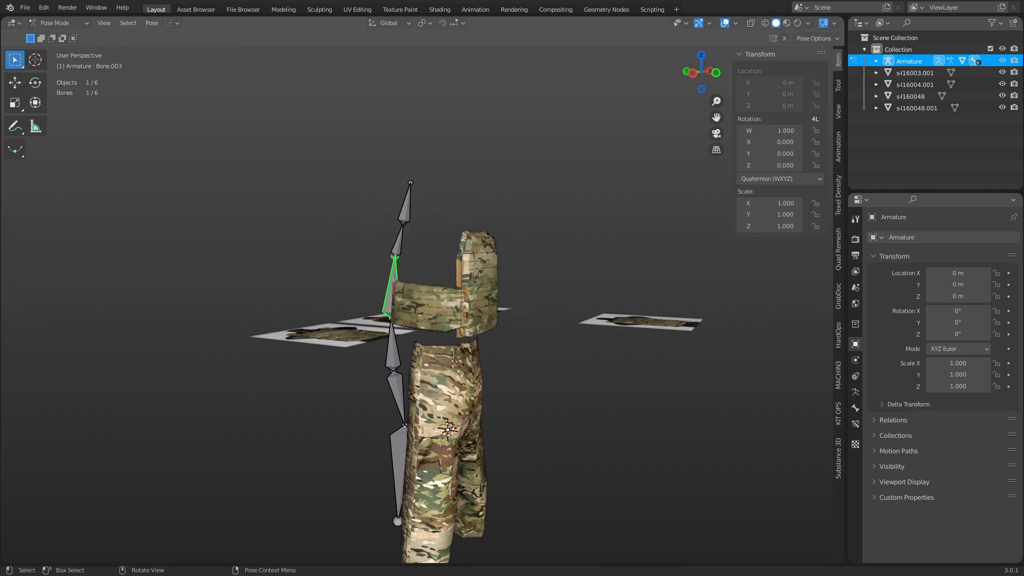
{"action": "middle_click_drag", "start_coordinate": [392, 280], "coordinate": [544, 312]}
{"action": "scroll", "coordinate": [519, 332], "scroll_direction": "up", "scroll_amount": 4}
{"action": "scroll", "coordinate": [432, 328], "scroll_direction": "up", "scroll_amount": 5}
{"action": "key", "text": "r"}
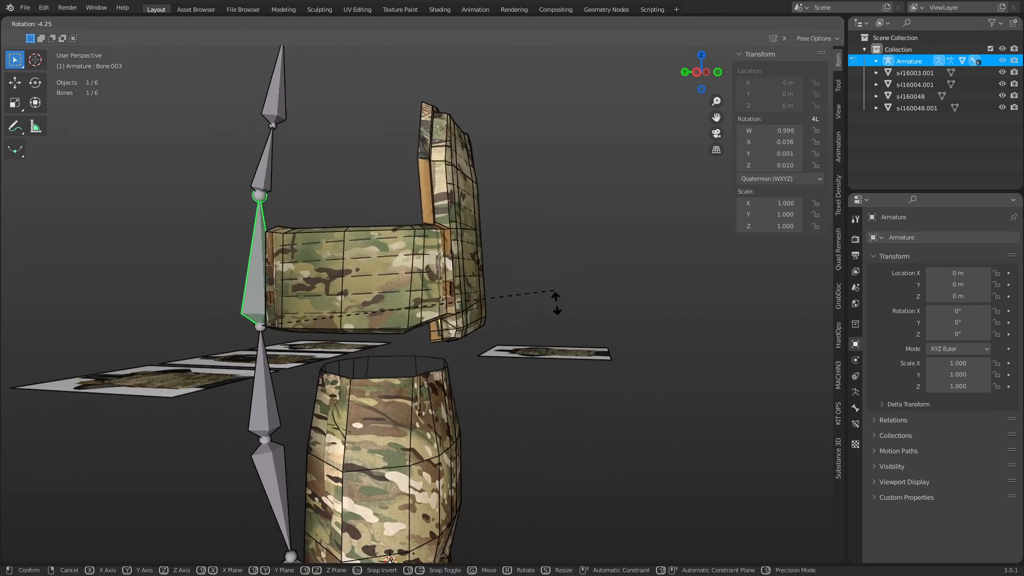
{"action": "right_click", "coordinate": [536, 303]}
Test-rotate the lower waist bone to watch the clothing bend, then cancel back to rest.
{"action": "middle_click_drag", "start_coordinate": [536, 303], "coordinate": [482, 340]}
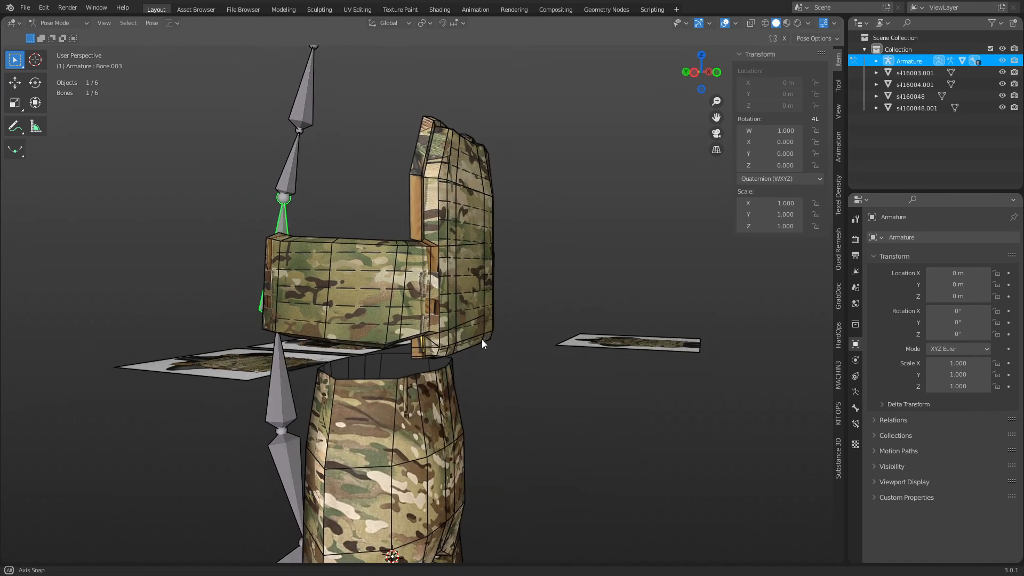
{"action": "left_click", "coordinate": [283, 387]}
{"action": "middle_click_drag", "start_coordinate": [283, 387], "coordinate": [502, 233]}
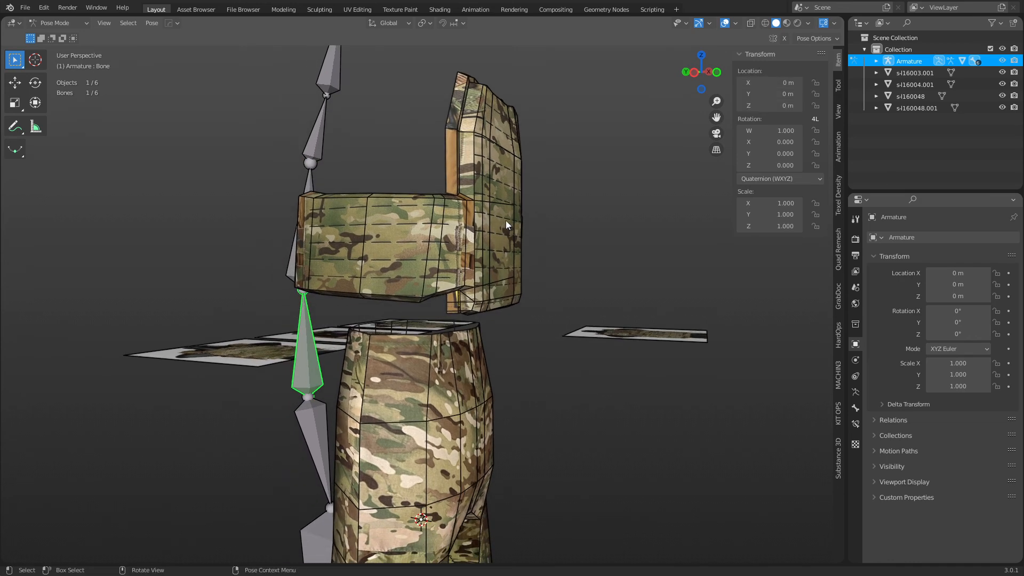
{"action": "middle_click_drag", "start_coordinate": [514, 192], "coordinate": [296, 338]}
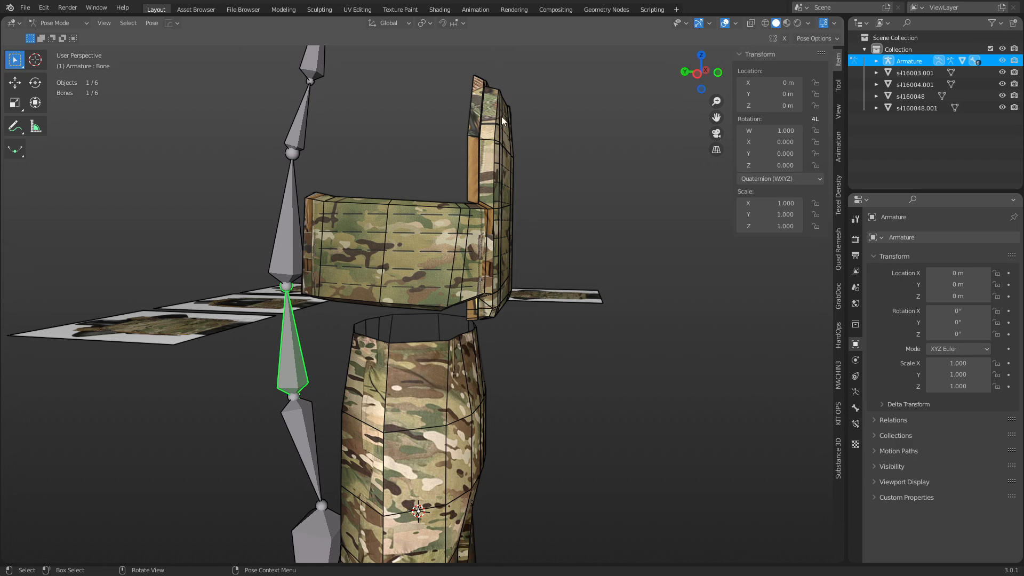
{"action": "key", "text": "r"}
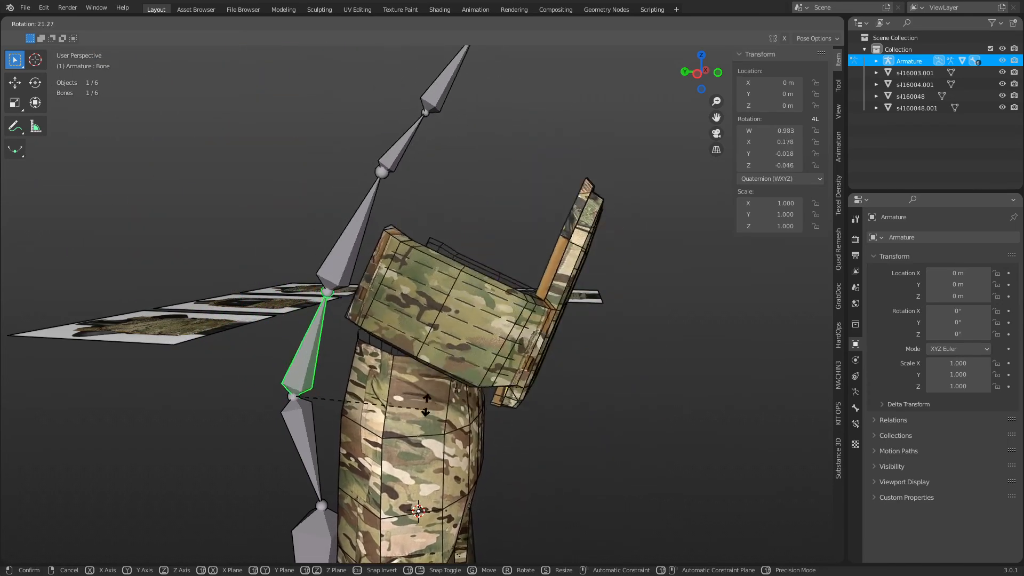
{"action": "key", "text": "Escape"}
Repeat torso bone rotation tests from several angles, cancelling each one.
{"action": "middle_click_drag", "start_coordinate": [524, 325], "coordinate": [477, 238], "text": "shift"}
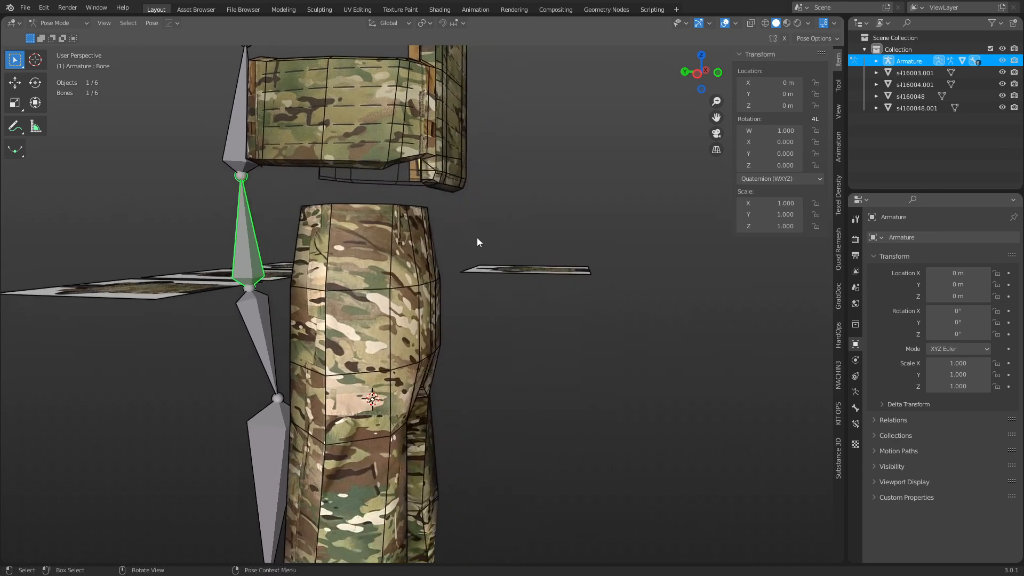
{"action": "scroll", "coordinate": [473, 270], "scroll_direction": "down", "scroll_amount": 3}
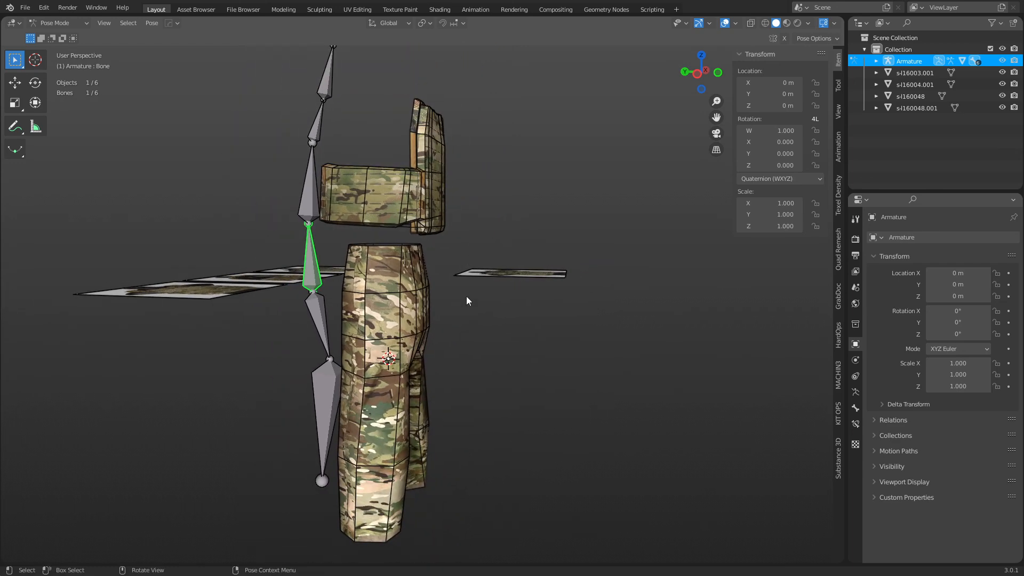
{"action": "key", "text": "r"}
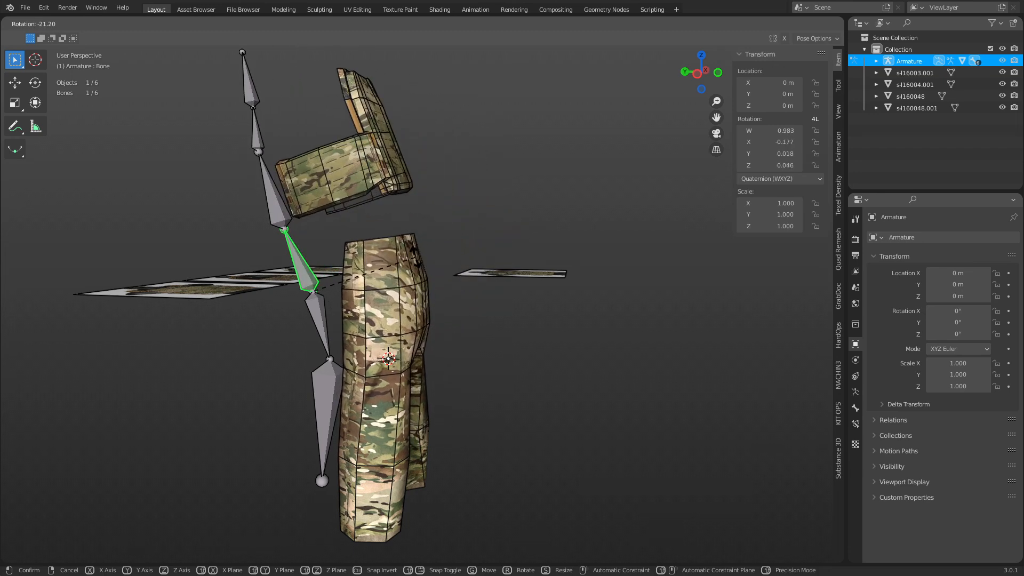
{"action": "key", "text": "Escape"}
{"action": "middle_click_drag", "start_coordinate": [417, 255], "coordinate": [433, 271]}
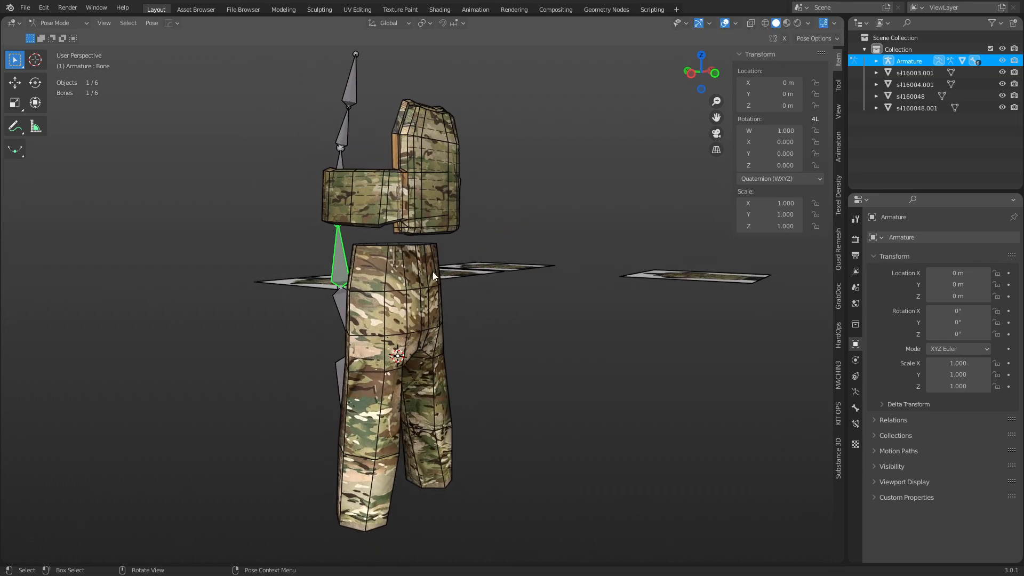
{"action": "key", "text": "r"}
{"action": "right_click", "coordinate": [560, 291]}
{"action": "middle_click_drag", "start_coordinate": [568, 291], "coordinate": [478, 294]}
{"action": "key", "text": "r"}
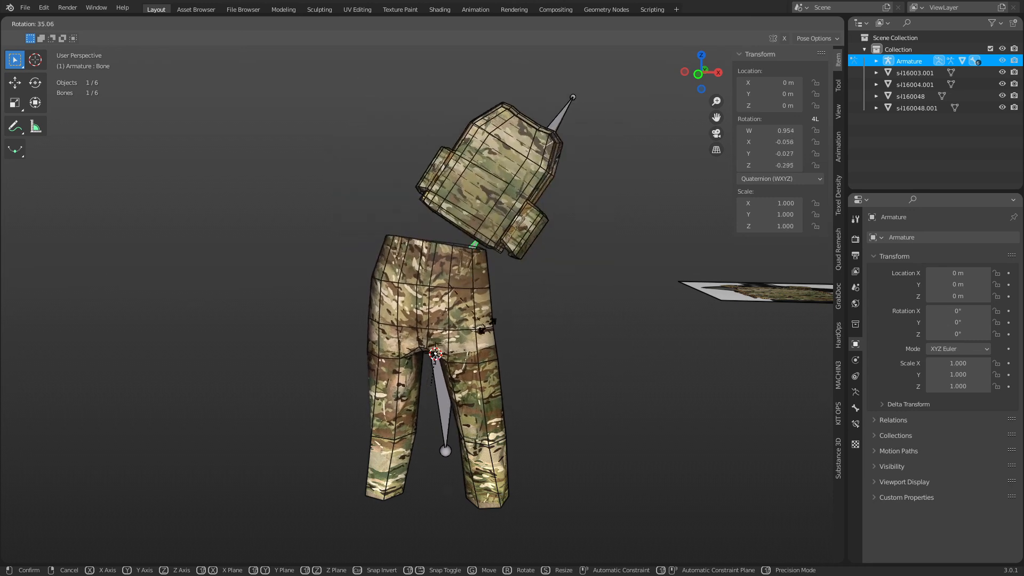
{"action": "right_click", "coordinate": [476, 231]}
{"action": "middle_click_drag", "start_coordinate": [513, 311], "coordinate": [412, 316]}
Test-rotate Bone.001 and lower-leg Bone.002 to swing the trousers, cancelling both.
{"action": "left_click", "coordinate": [530, 319]}
{"action": "key", "text": "r"}
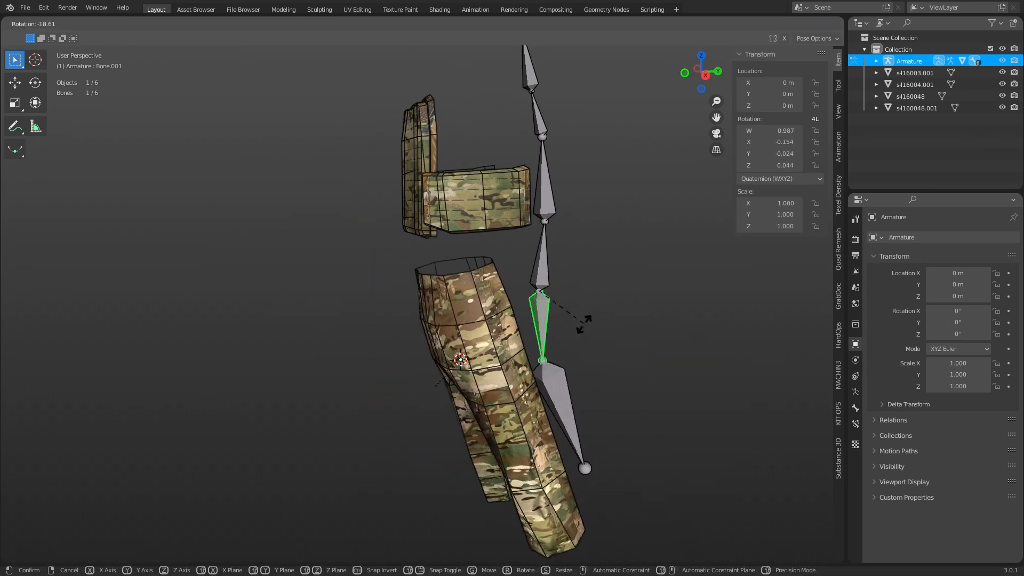
{"action": "right_click", "coordinate": [579, 331]}
{"action": "left_click", "coordinate": [535, 400]}
{"action": "key", "text": "r"}
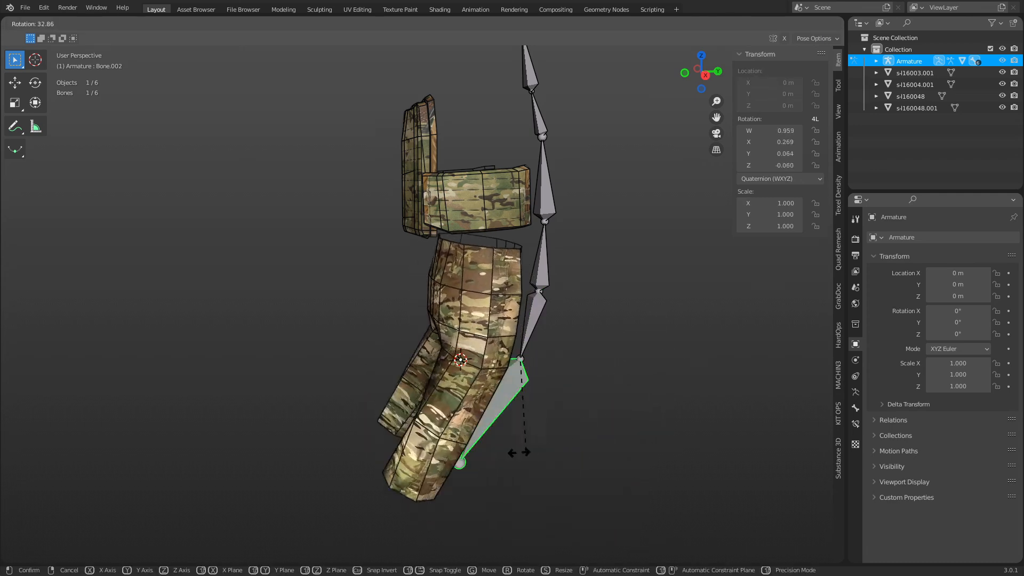
{"action": "right_click", "coordinate": [644, 372]}
Bend the trouser leg with Bone.002, then clear its rotation with Alt+R and inspect the vest.
{"action": "middle_click_drag", "start_coordinate": [644, 369], "coordinate": [609, 270]}
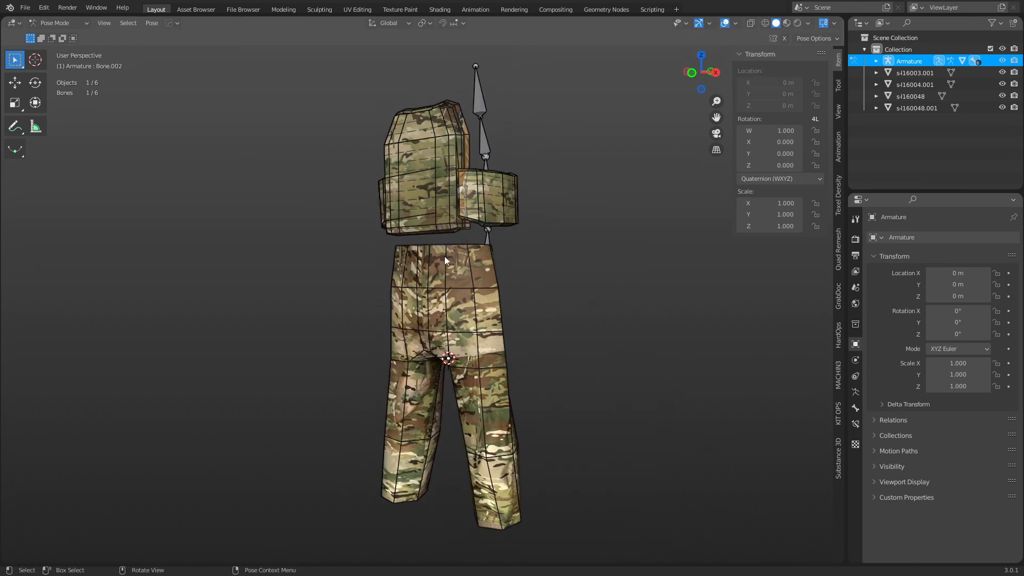
{"action": "key", "text": "r"}
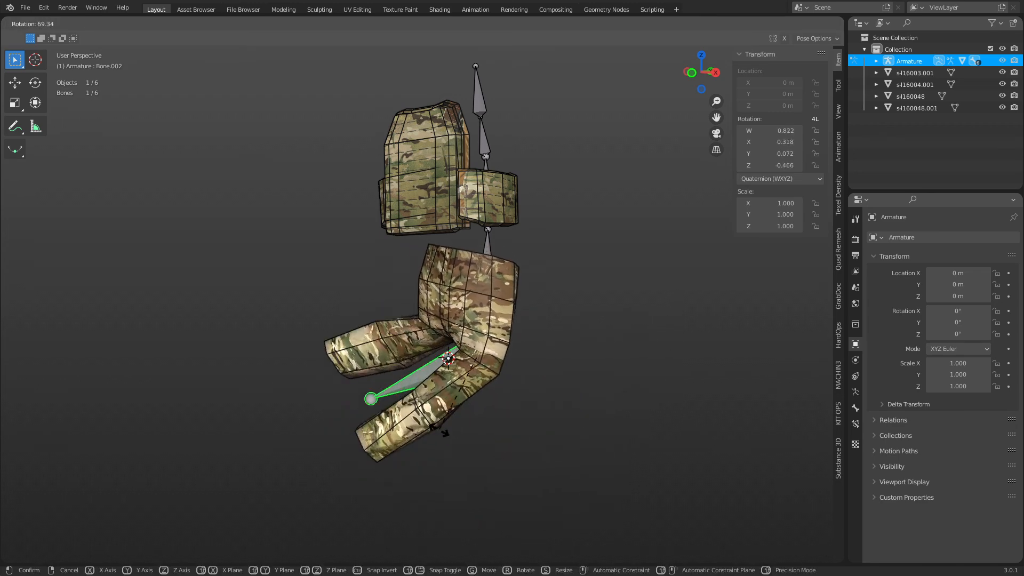
{"action": "left_click", "coordinate": [583, 404]}
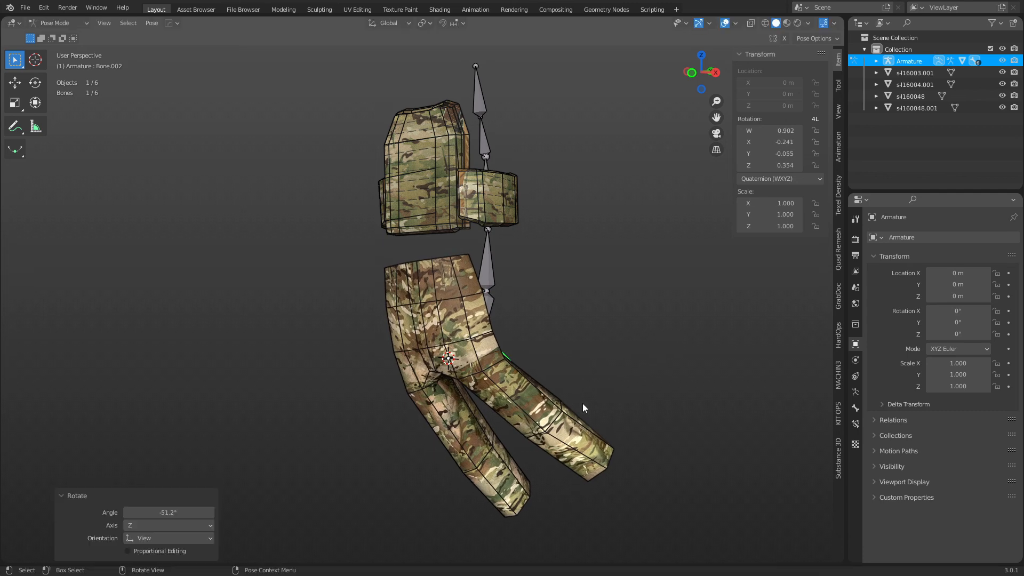
{"action": "key", "text": "alt+r"}
{"action": "scroll", "coordinate": [446, 311], "scroll_direction": "up", "scroll_amount": 6}
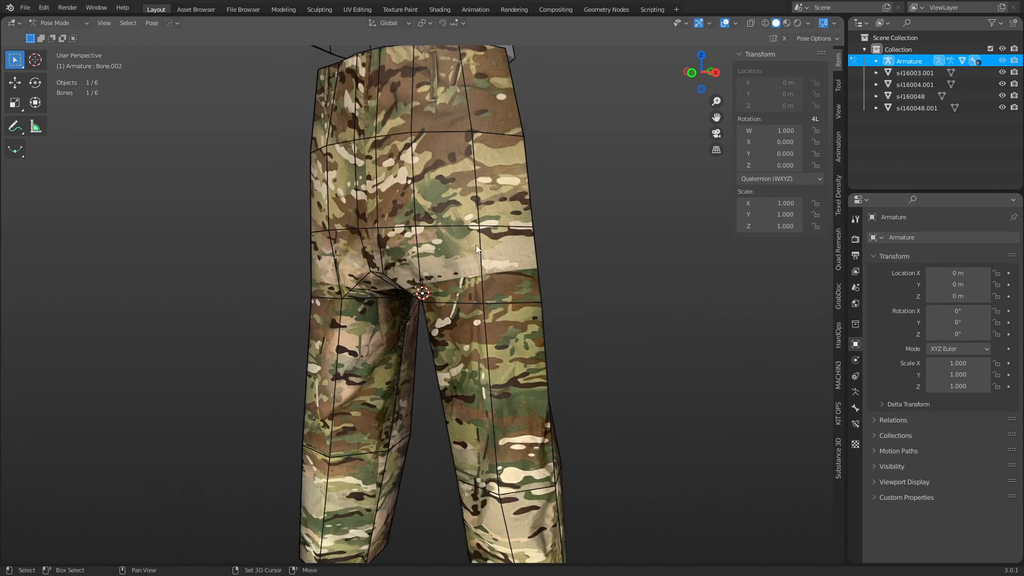
{"action": "middle_click_drag", "start_coordinate": [475, 245], "coordinate": [456, 311], "text": "shift"}
{"action": "middle_click_drag", "start_coordinate": [451, 190], "coordinate": [423, 459]}
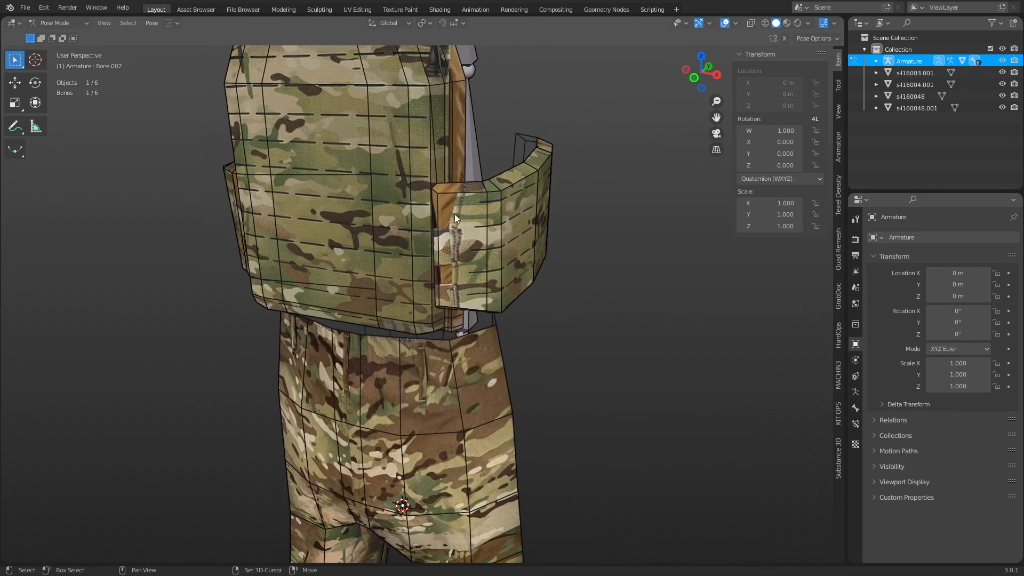
{"action": "middle_click_drag", "start_coordinate": [454, 213], "coordinate": [395, 303]}
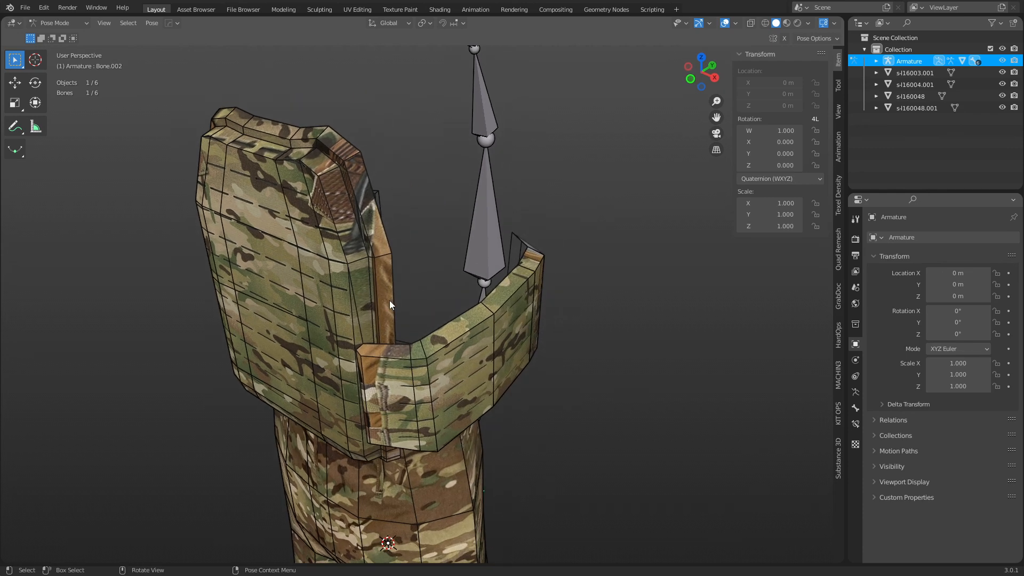
{"action": "scroll", "coordinate": [390, 300], "scroll_direction": "down", "scroll_amount": 6}
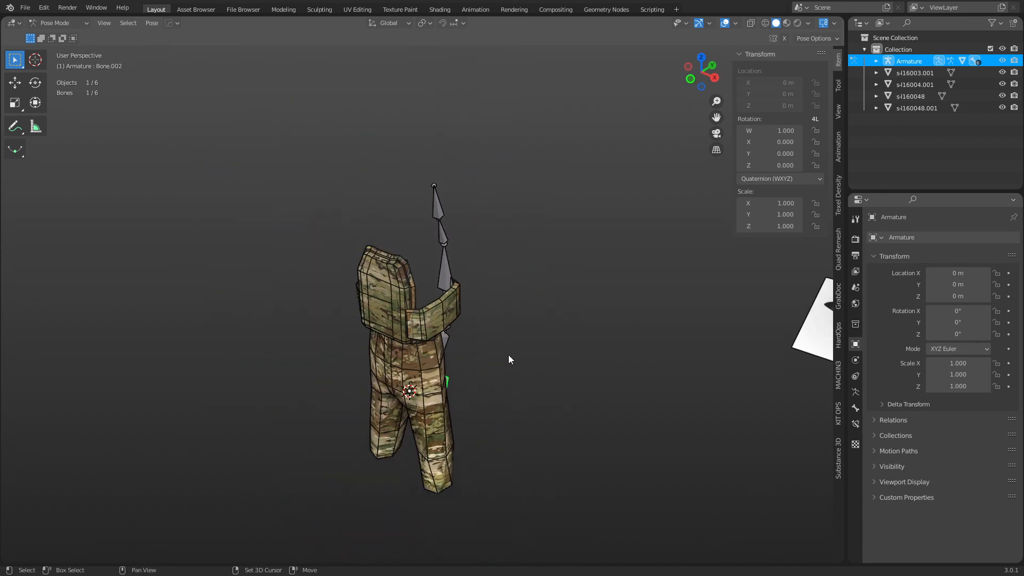
Switch the armature from Pose Mode back to Object Mode.
{"action": "key", "text": "ctrl+Tab"}
{"action": "left_click", "coordinate": [437, 363]}
{"action": "middle_click_drag", "start_coordinate": [554, 385], "coordinate": [528, 355]}
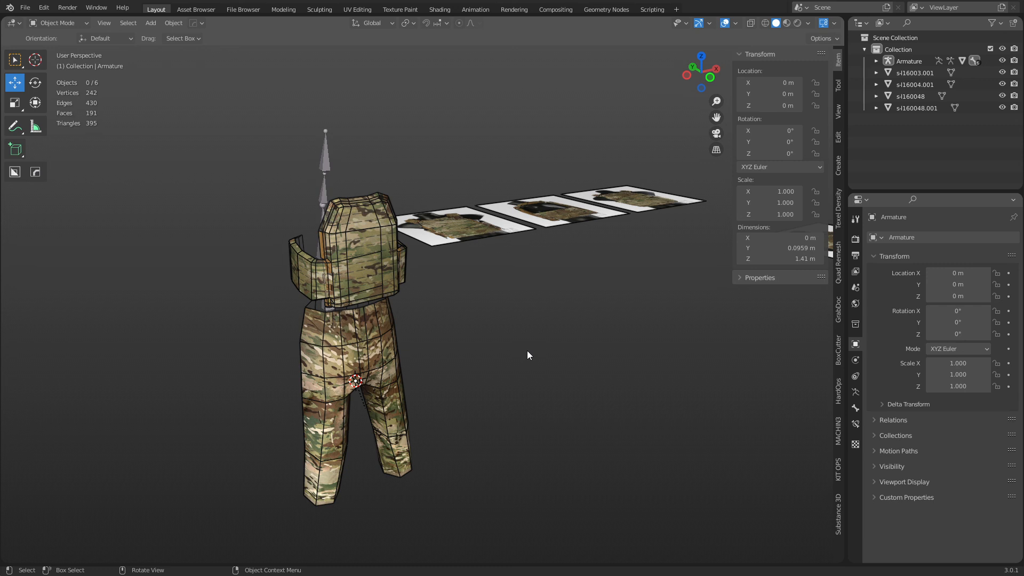
{"action": "scroll", "coordinate": [506, 350], "scroll_direction": "up", "scroll_amount": 6}
{"action": "scroll", "coordinate": [409, 267], "scroll_direction": "up", "scroll_amount": 2}
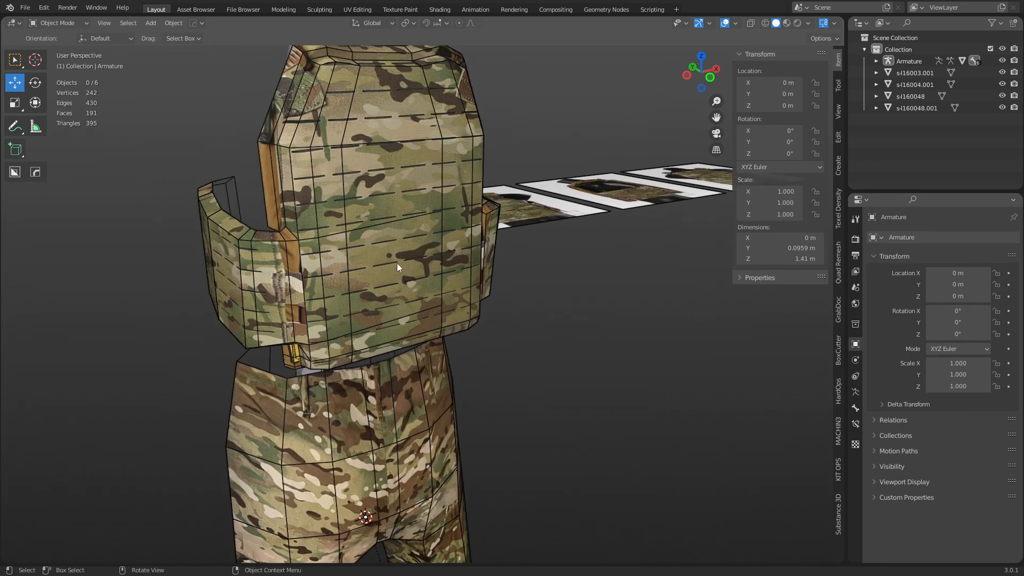
{"action": "scroll", "coordinate": [427, 277], "scroll_direction": "down", "scroll_amount": 3}
{"action": "middle_click_drag", "start_coordinate": [441, 296], "coordinate": [476, 319]}
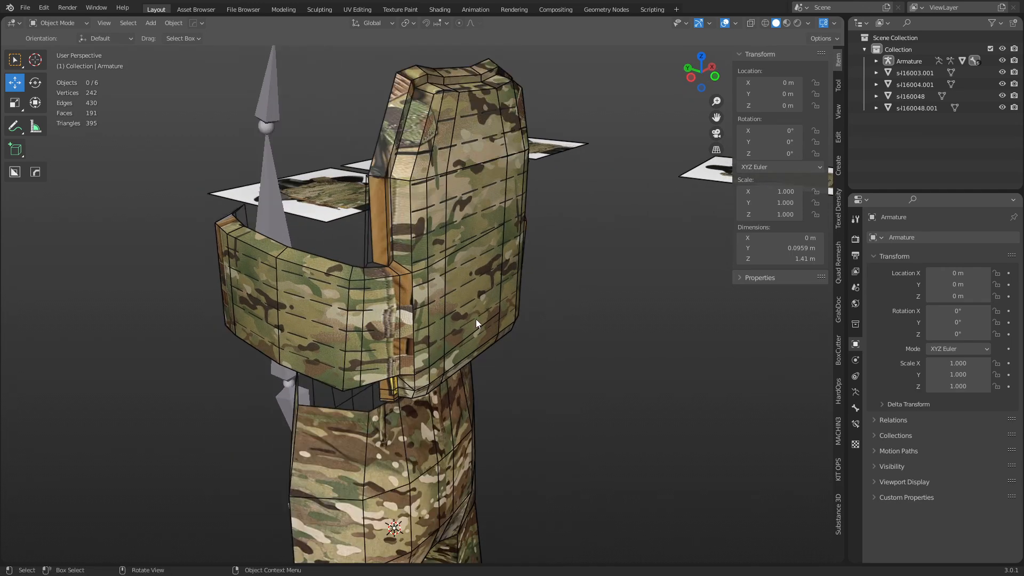
Select the camo clothing mesh s-l1600 to view its Armature modifier bound to Armature.
{"action": "left_click", "coordinate": [476, 323]}
{"action": "middle_click_drag", "start_coordinate": [572, 347], "coordinate": [515, 359], "text": "shift"}
{"action": "middle_click_drag", "start_coordinate": [517, 327], "coordinate": [497, 369], "text": "ctrl"}
{"action": "middle_click_drag", "start_coordinate": [514, 350], "coordinate": [515, 381], "text": "ctrl"}
{"action": "middle_click_drag", "start_coordinate": [554, 356], "coordinate": [478, 364], "text": "shift"}
{"action": "middle_click_drag", "start_coordinate": [517, 365], "coordinate": [490, 364]}
Toggle selection between the clothing mesh and Armature, cancel a test rotation, and deselect everything.
{"action": "left_click", "coordinate": [368, 361]}
{"action": "left_click", "coordinate": [271, 358]}
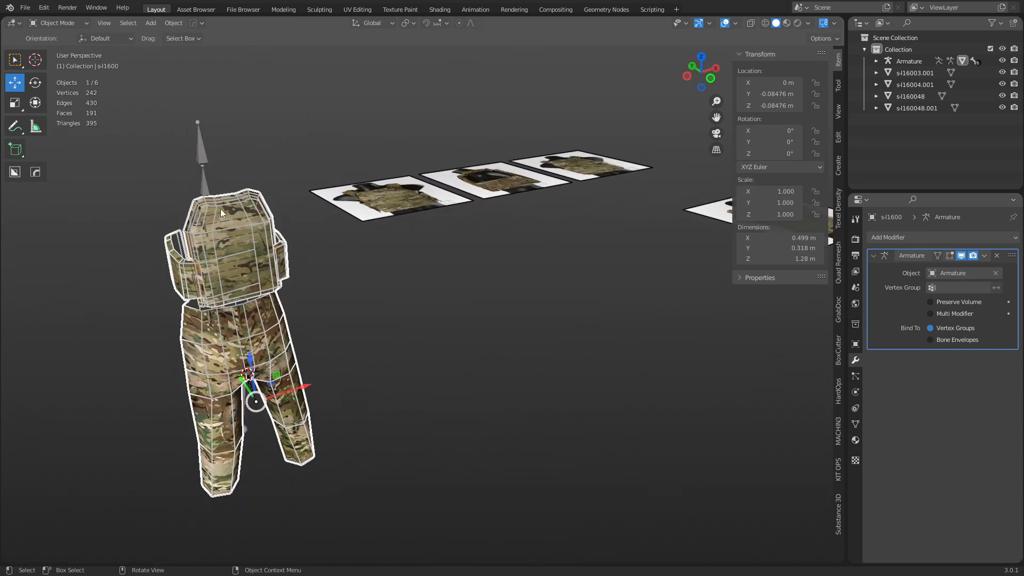
{"action": "left_click", "coordinate": [201, 166]}
{"action": "left_click_drag", "start_coordinate": [158, 283], "coordinate": [260, 271]}
{"action": "left_click", "coordinate": [261, 270]}
{"action": "left_click", "coordinate": [208, 186]}
{"action": "key", "text": "r"}
{"action": "key", "text": "r"}
{"action": "right_click", "coordinate": [401, 330]}
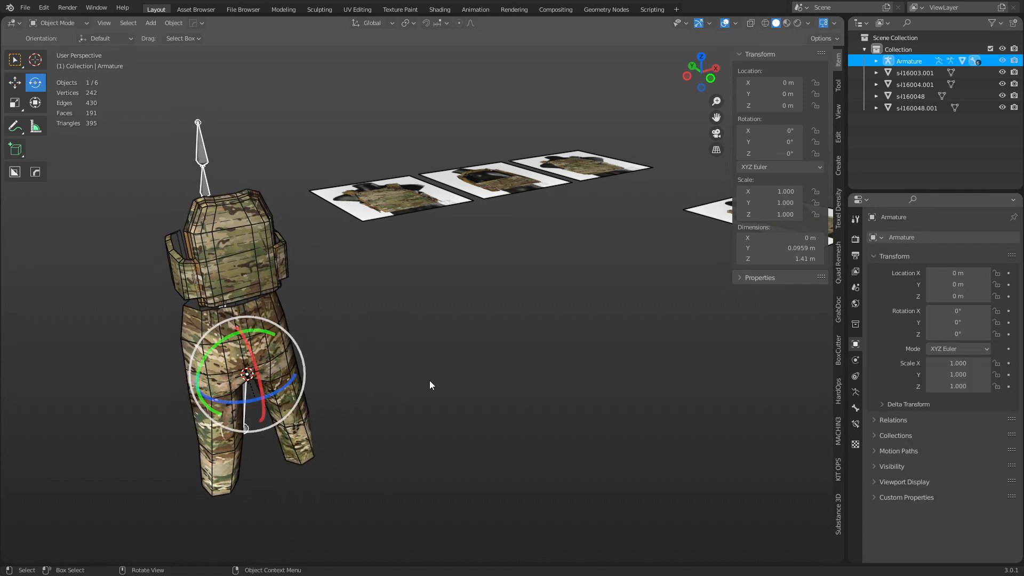
{"action": "left_click", "coordinate": [458, 407]}
{"action": "middle_click_drag", "start_coordinate": [457, 407], "coordinate": [343, 386]}
{"action": "key", "text": "ctrl+Tab"}
{"action": "left_click", "coordinate": [334, 383]}
{"action": "left_click", "coordinate": [329, 383]}
{"action": "key", "text": "Tab"}
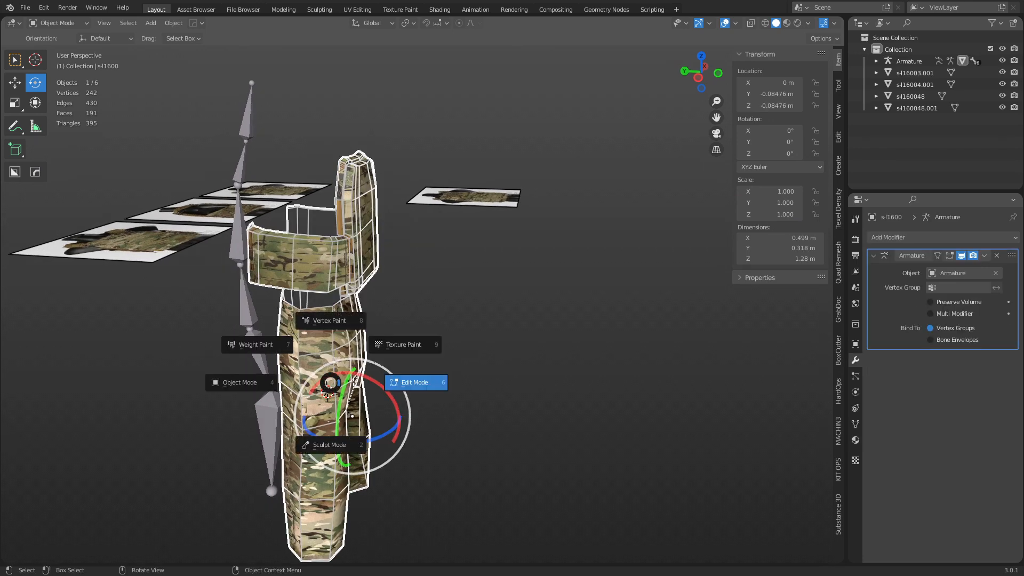
{"action": "left_click", "coordinate": [356, 383]}
{"action": "left_click", "coordinate": [321, 384], "text": "alt"}
{"action": "middle_click_drag", "start_coordinate": [324, 385], "coordinate": [277, 386]}
{"action": "left_click", "coordinate": [266, 388], "text": "alt"}
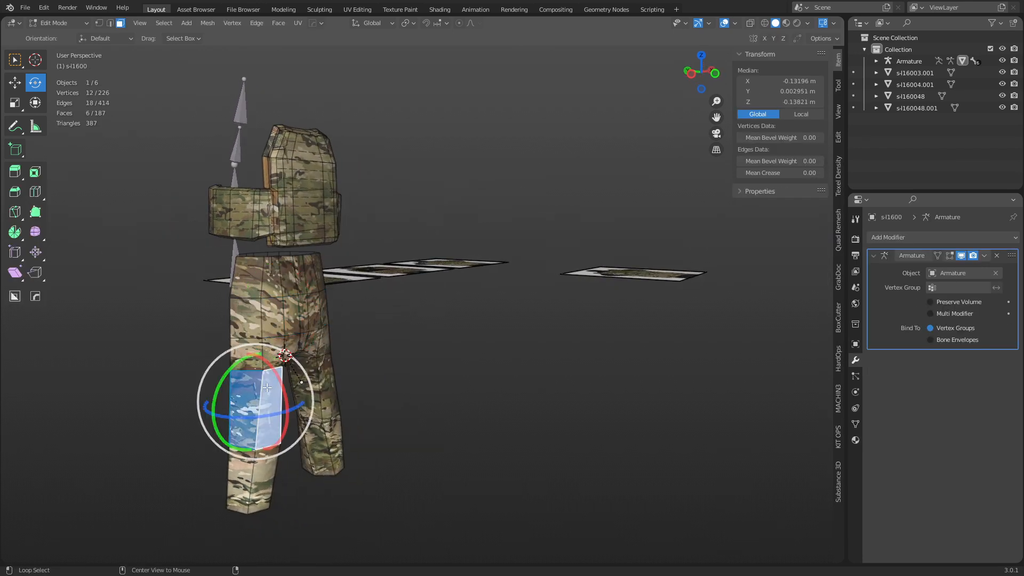
{"action": "left_click", "coordinate": [254, 490], "text": "alt"}
{"action": "left_click", "coordinate": [313, 382], "text": "alt"}
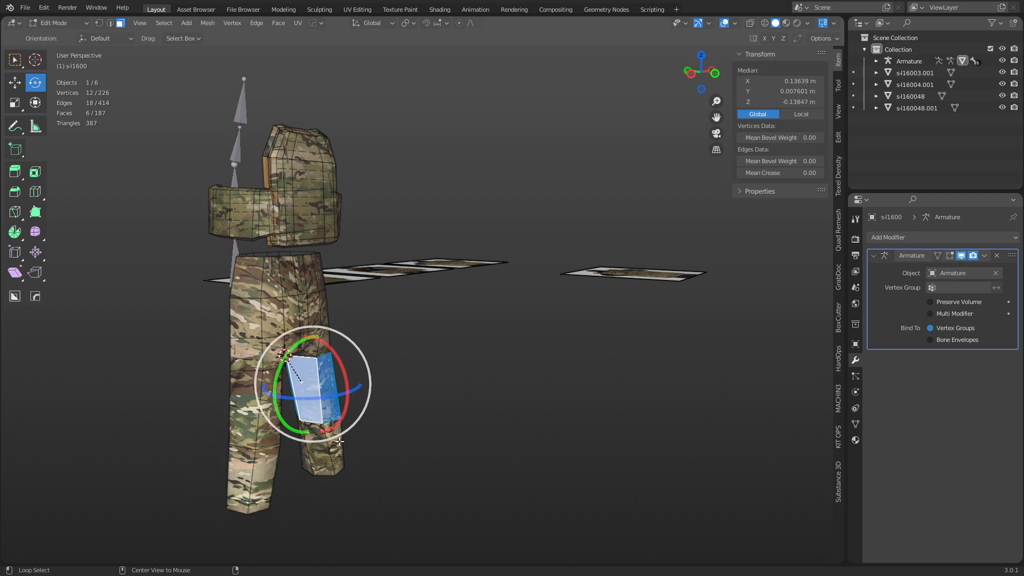
{"action": "left_click", "coordinate": [339, 442], "text": "alt"}
{"action": "left_click", "coordinate": [302, 283], "text": "alt"}
{"action": "left_click", "coordinate": [282, 207], "text": "alt"}
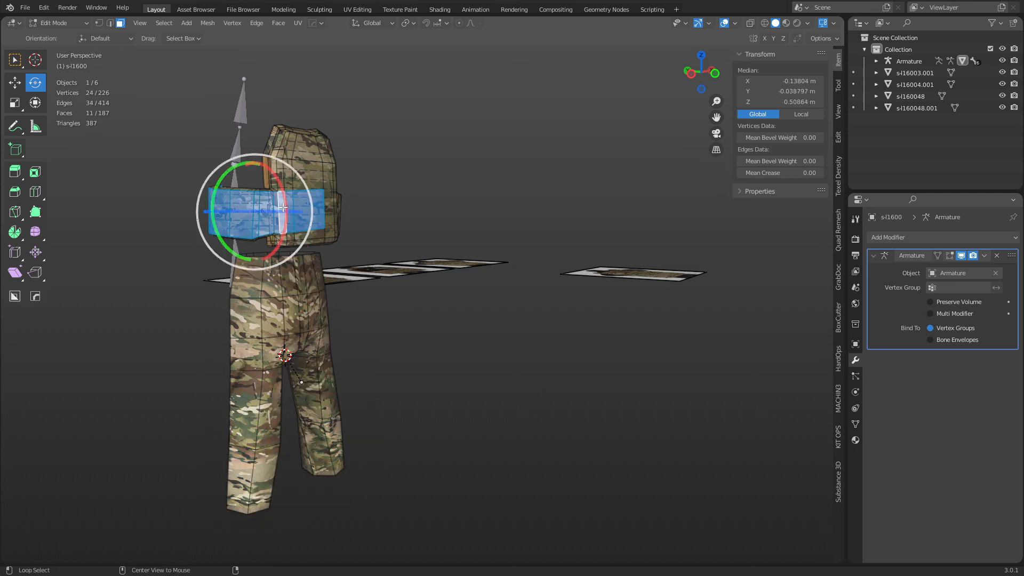
{"action": "left_click", "coordinate": [285, 170], "text": "alt"}
{"action": "left_click", "coordinate": [296, 158], "text": "alt"}
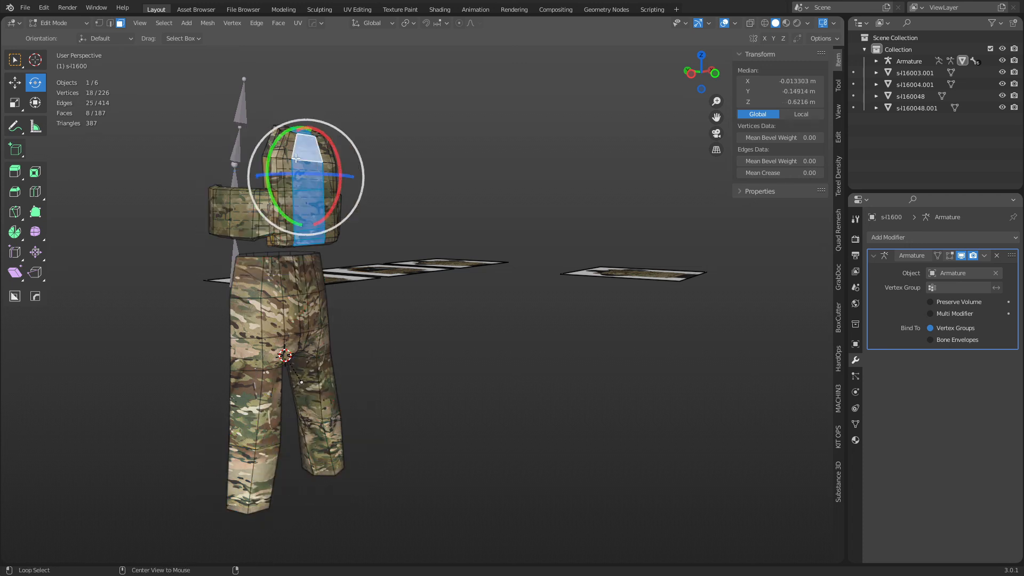
{"action": "left_click", "coordinate": [288, 155], "text": "alt"}
{"action": "left_click", "coordinate": [282, 164], "text": "alt"}
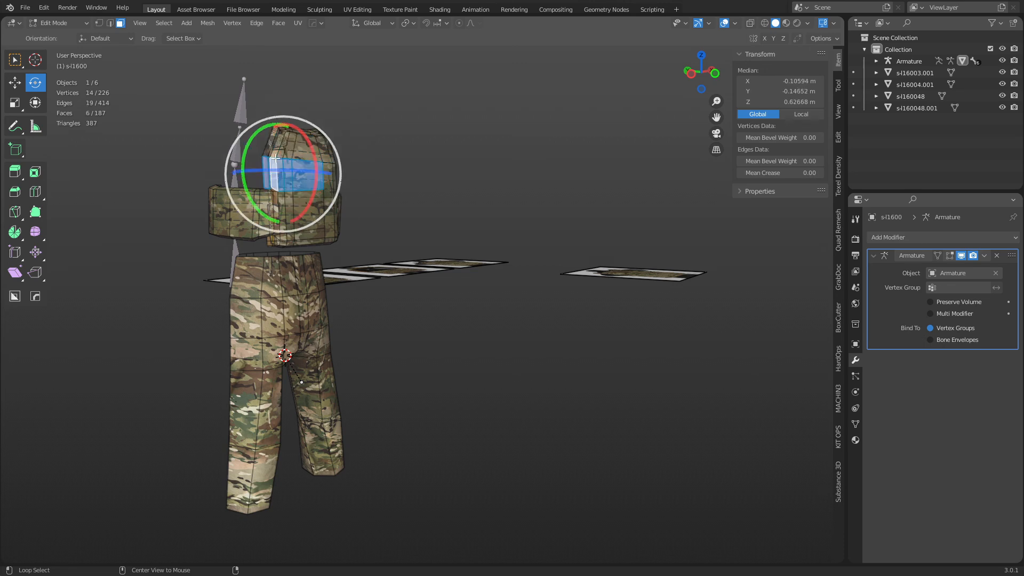
{"action": "left_click", "coordinate": [284, 160], "text": "alt"}
{"action": "left_click", "coordinate": [280, 157], "text": "alt"}
{"action": "key", "text": "ctrl+Tab"}
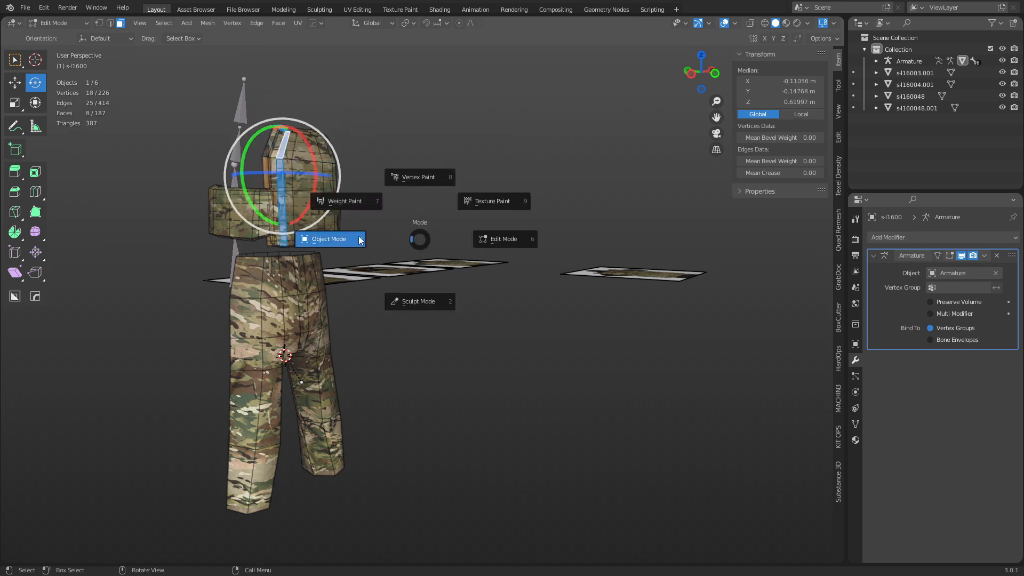
{"action": "left_click", "coordinate": [359, 240]}
{"action": "left_click", "coordinate": [501, 351]}
{"action": "middle_click_drag", "start_coordinate": [502, 351], "coordinate": [302, 229]}
{"action": "middle_click_drag", "start_coordinate": [293, 272], "coordinate": [394, 298]}
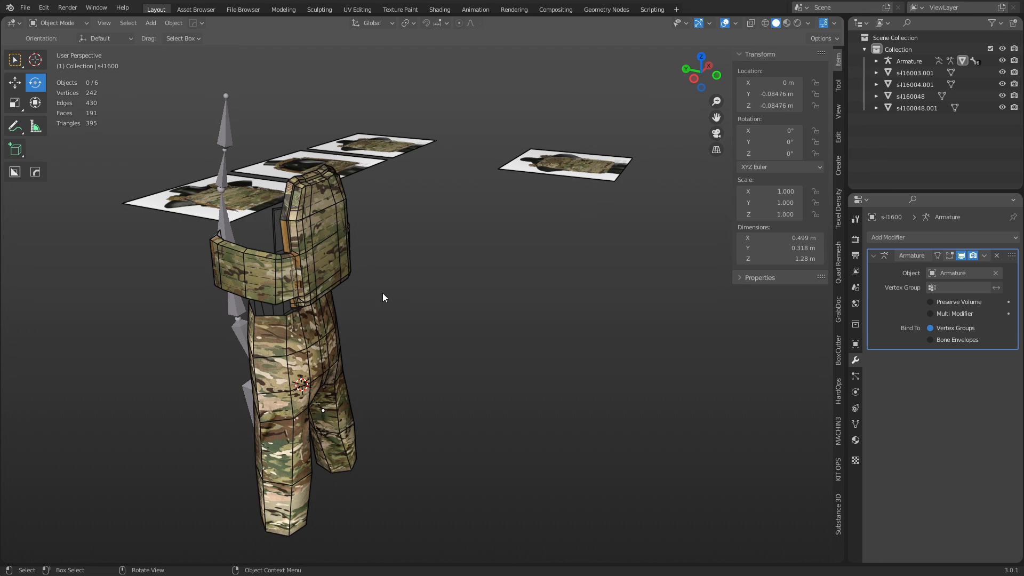
{"action": "middle_click_drag", "start_coordinate": [484, 318], "coordinate": [486, 342]}
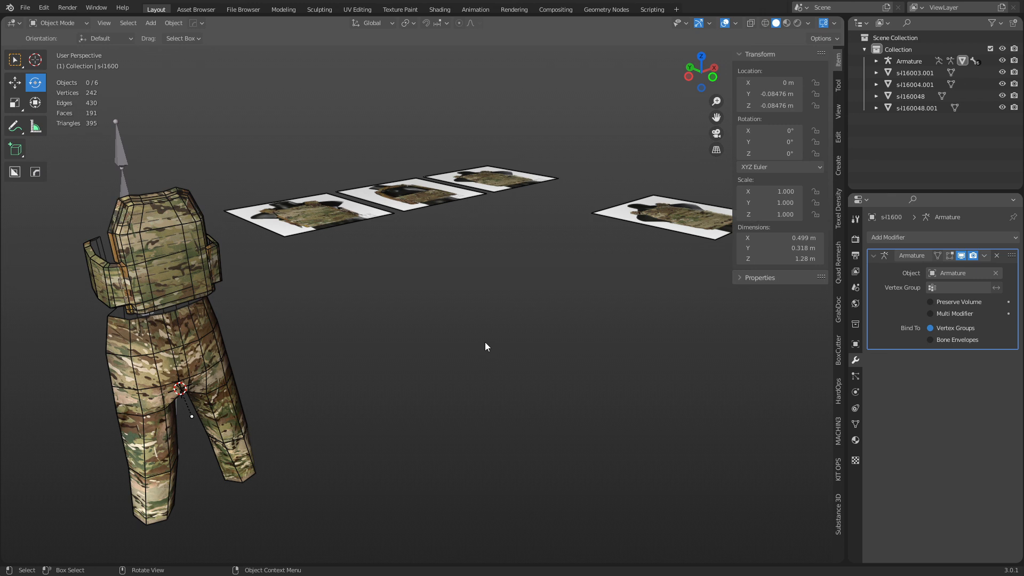
{"action": "left_click", "coordinate": [285, 208]}
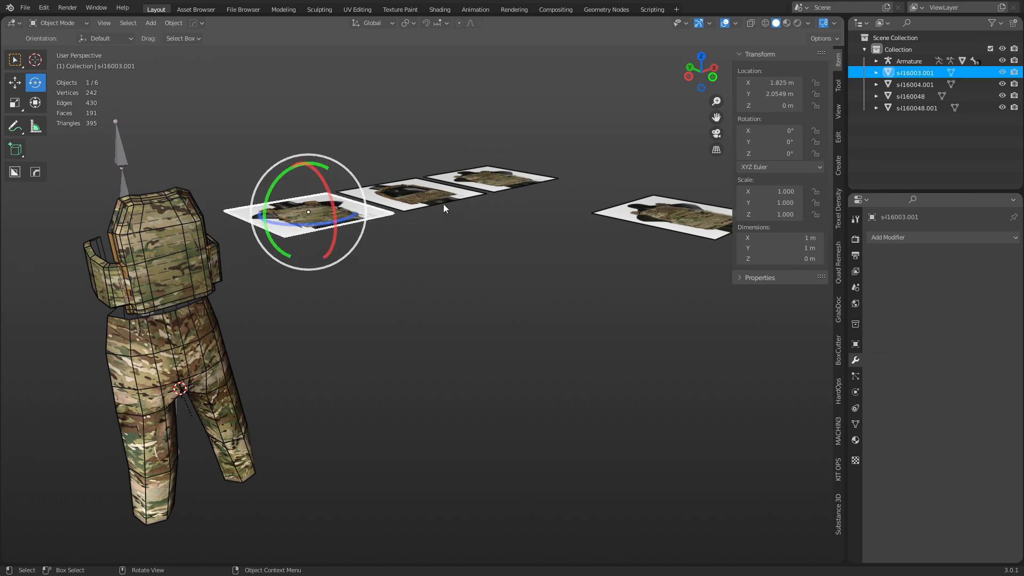
{"action": "left_click", "coordinate": [546, 264]}
{"action": "left_click", "coordinate": [630, 221]}
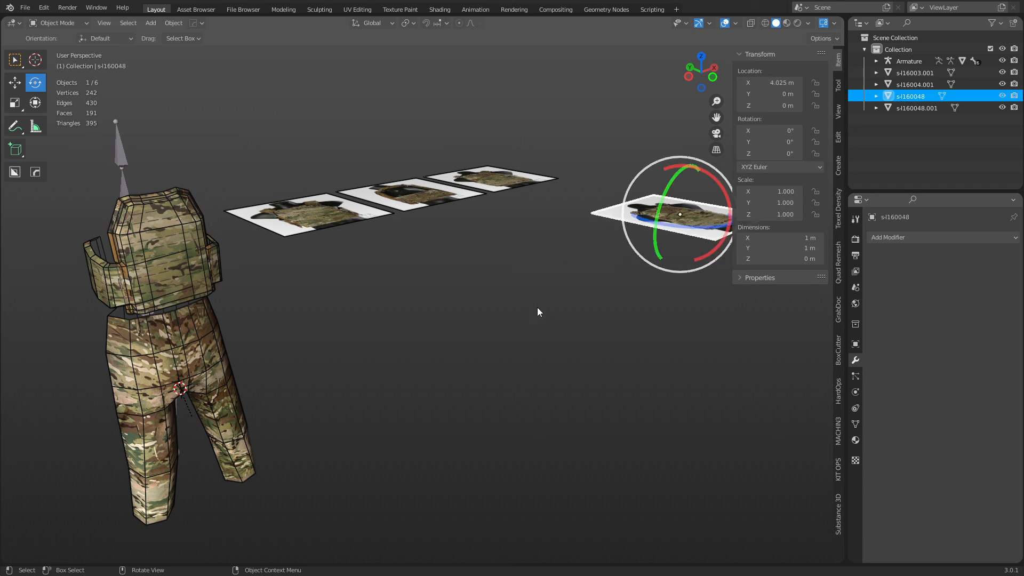